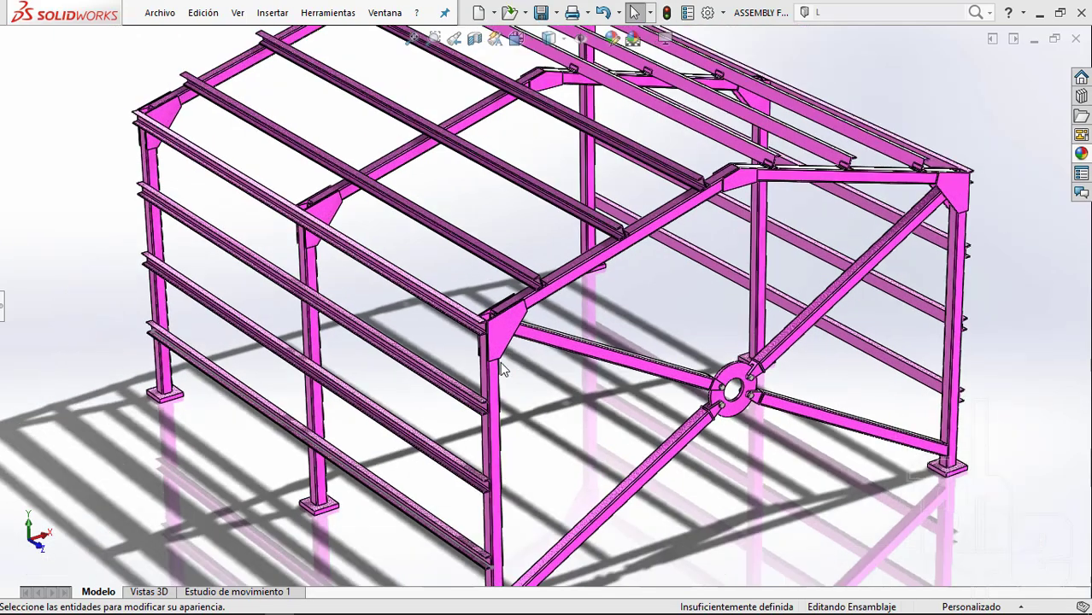
Orbit and zoom around the existing frame model to inspect it
{"action": "scroll", "coordinate": [500, 361], "scroll_direction": "up", "scroll_amount": 5}
{"action": "mouse_move", "coordinate": [500, 362]}
{"action": "middle_mouse_down"}
{"action": "mouse_move", "coordinate": [483, 293]}
{"action": "mouse_move", "coordinate": [547, 307]}
{"action": "middle_mouse_up"}
{"action": "scroll", "coordinate": [569, 312], "scroll_direction": "down", "scroll_amount": 4}
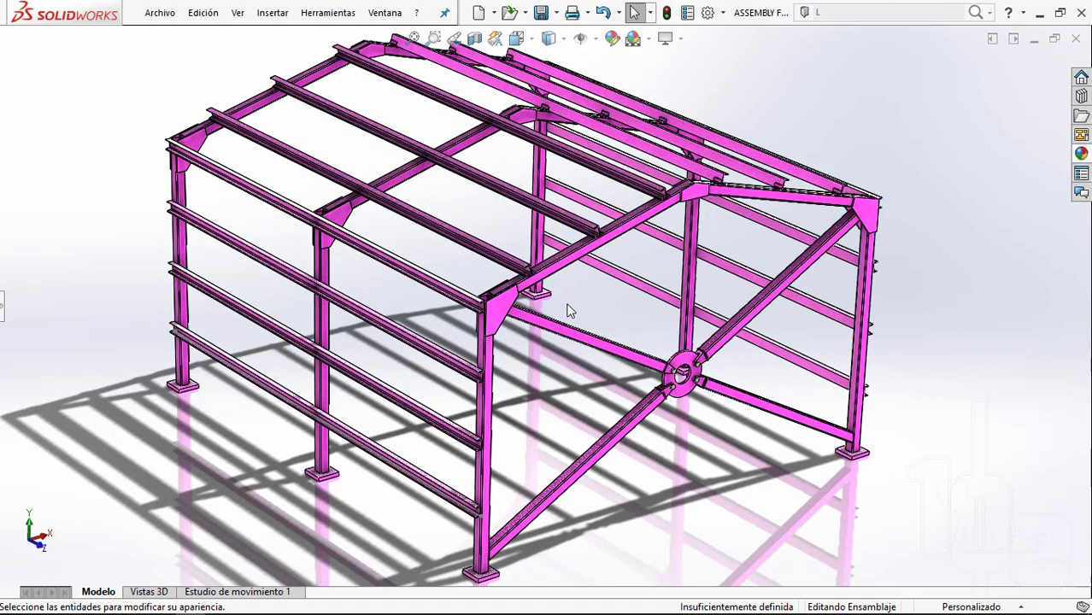
{"action": "middle_click_drag", "start_coordinate": [566, 311], "coordinate": [564, 314]}
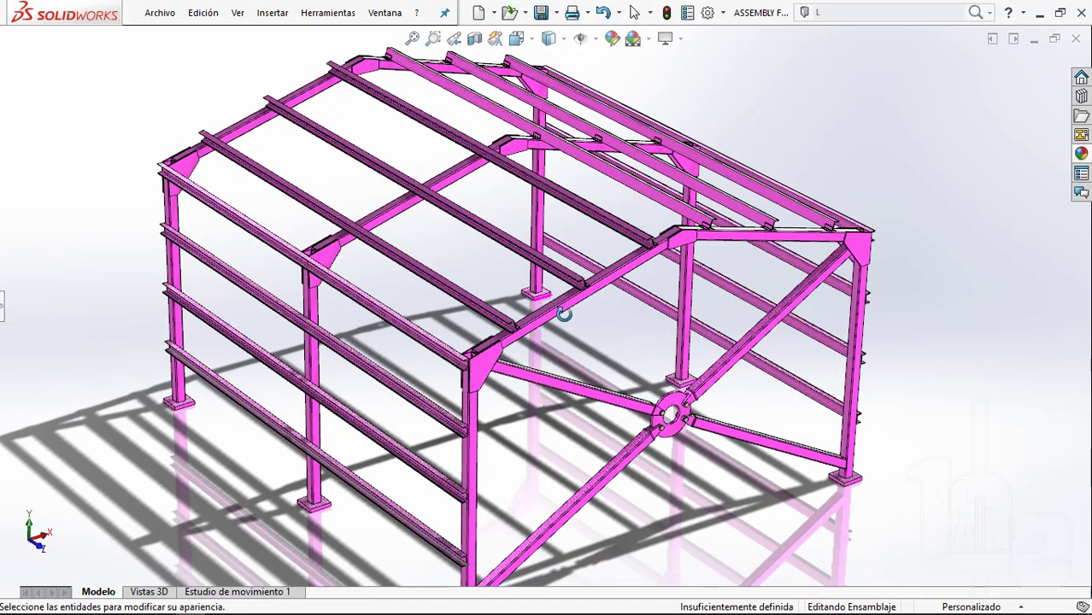
{"action": "scroll", "coordinate": [564, 315], "scroll_direction": "up", "scroll_amount": 3}
{"action": "scroll", "coordinate": [614, 286], "scroll_direction": "down", "scroll_amount": 2}
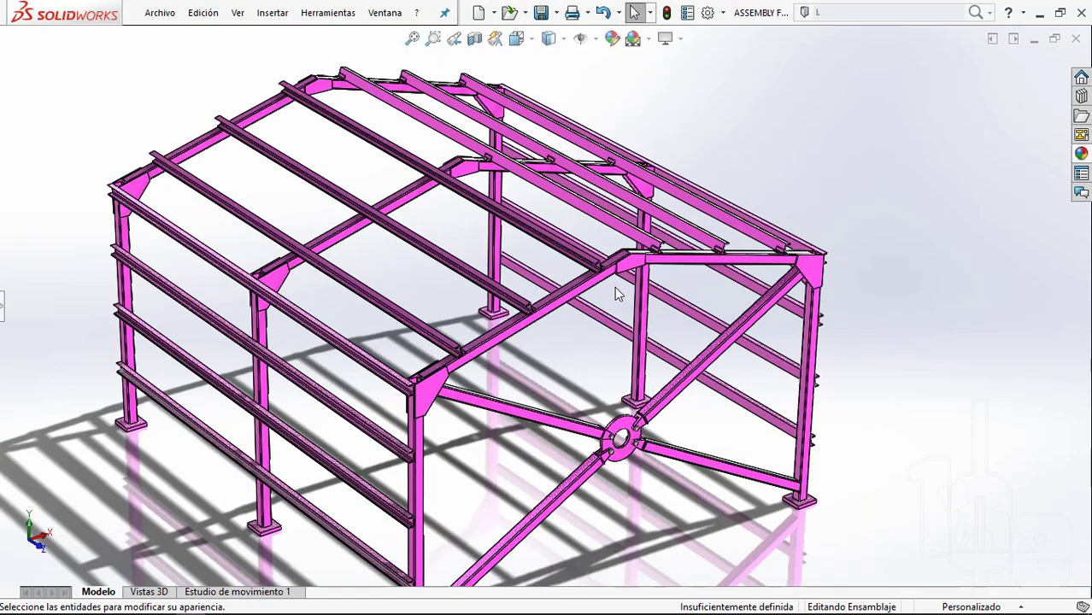
{"action": "scroll", "coordinate": [615, 286], "scroll_direction": "up", "scroll_amount": 2}
{"action": "scroll", "coordinate": [504, 407], "scroll_direction": "down", "scroll_amount": 1}
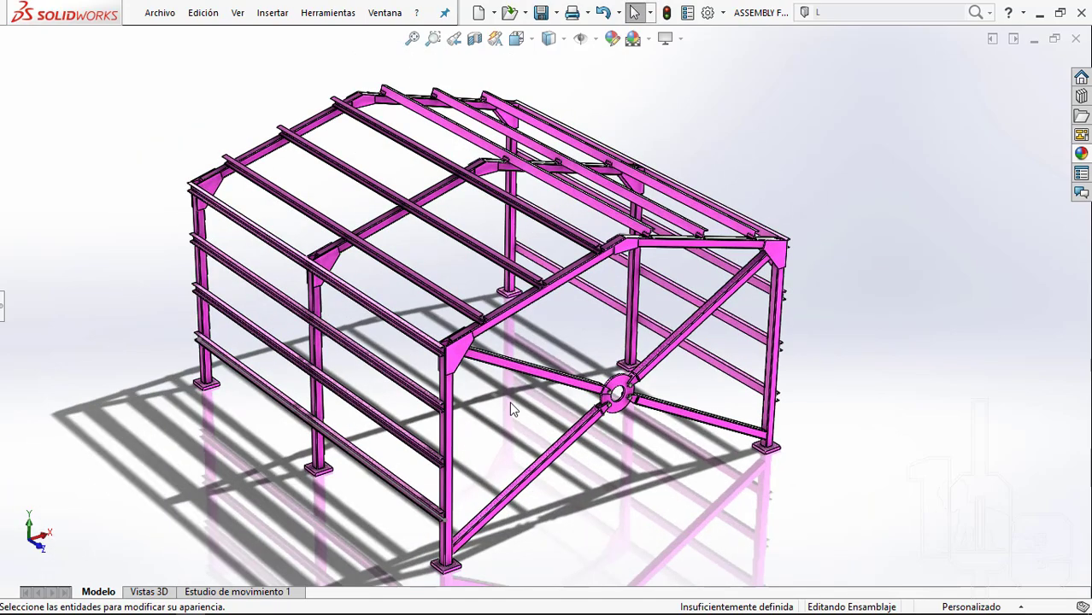
{"action": "scroll", "coordinate": [509, 401], "scroll_direction": "down", "scroll_amount": 2}
{"action": "scroll", "coordinate": [628, 235], "scroll_direction": "down", "scroll_amount": 1}
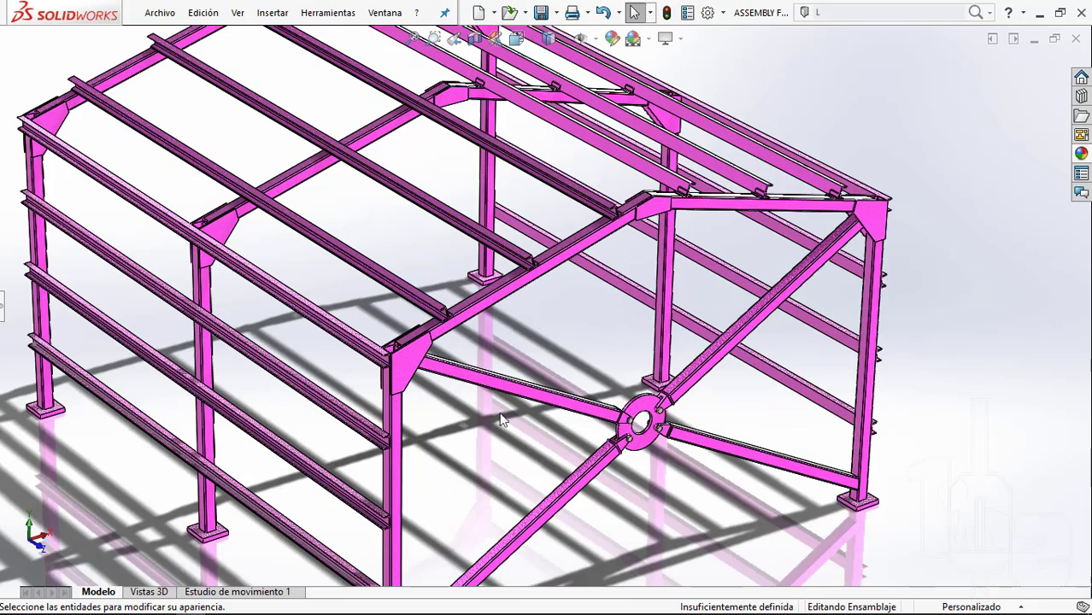
{"action": "scroll", "coordinate": [439, 447], "scroll_direction": "down", "scroll_amount": 1}
{"action": "scroll", "coordinate": [358, 406], "scroll_direction": "down", "scroll_amount": 2}
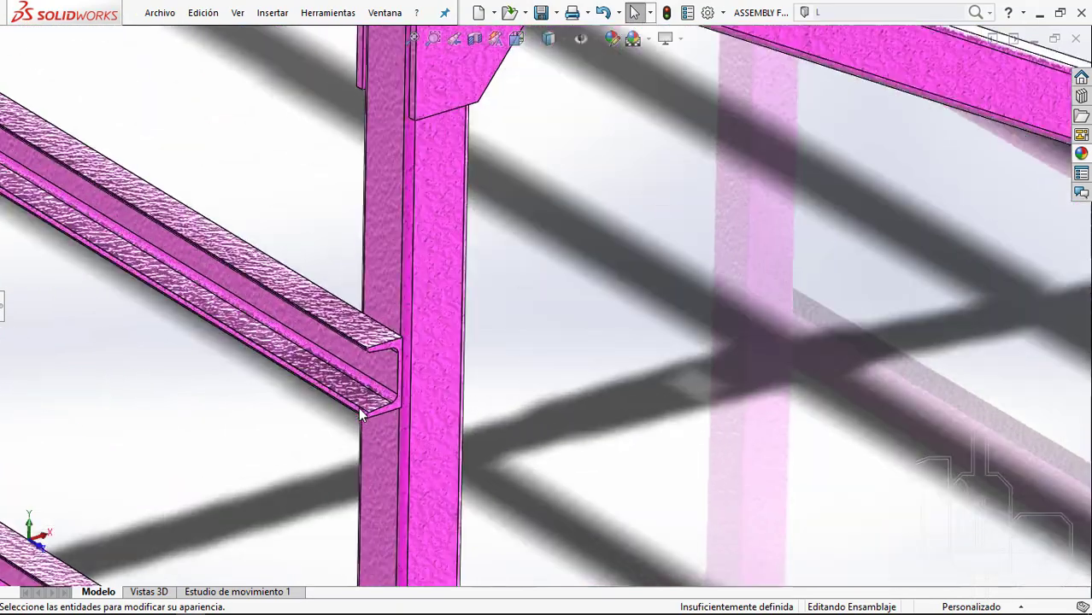
{"action": "scroll", "coordinate": [426, 286], "scroll_direction": "down", "scroll_amount": 1}
{"action": "scroll", "coordinate": [541, 284], "scroll_direction": "down", "scroll_amount": 1}
{"action": "scroll", "coordinate": [541, 283], "scroll_direction": "up", "scroll_amount": 3}
{"action": "scroll", "coordinate": [541, 270], "scroll_direction": "up", "scroll_amount": 1}
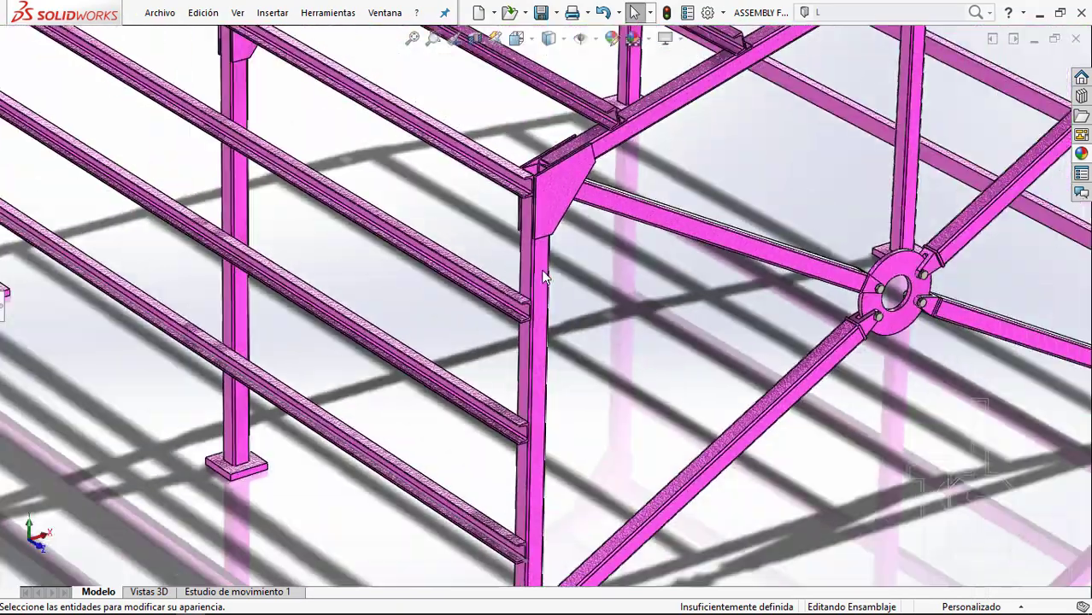
{"action": "scroll", "coordinate": [541, 270], "scroll_direction": "down", "scroll_amount": 2}
{"action": "scroll", "coordinate": [452, 330], "scroll_direction": "down", "scroll_amount": 2}
{"action": "scroll", "coordinate": [458, 327], "scroll_direction": "up", "scroll_amount": 1}
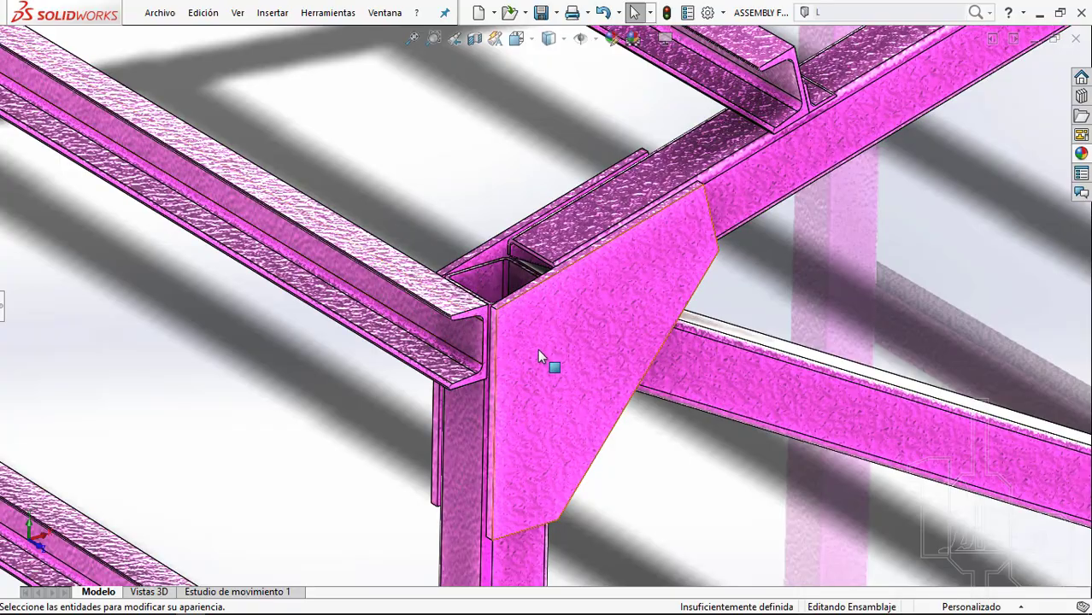
{"action": "scroll", "coordinate": [538, 348], "scroll_direction": "up", "scroll_amount": 2}
{"action": "scroll", "coordinate": [662, 213], "scroll_direction": "down", "scroll_amount": 2}
{"action": "scroll", "coordinate": [663, 282], "scroll_direction": "down", "scroll_amount": 1}
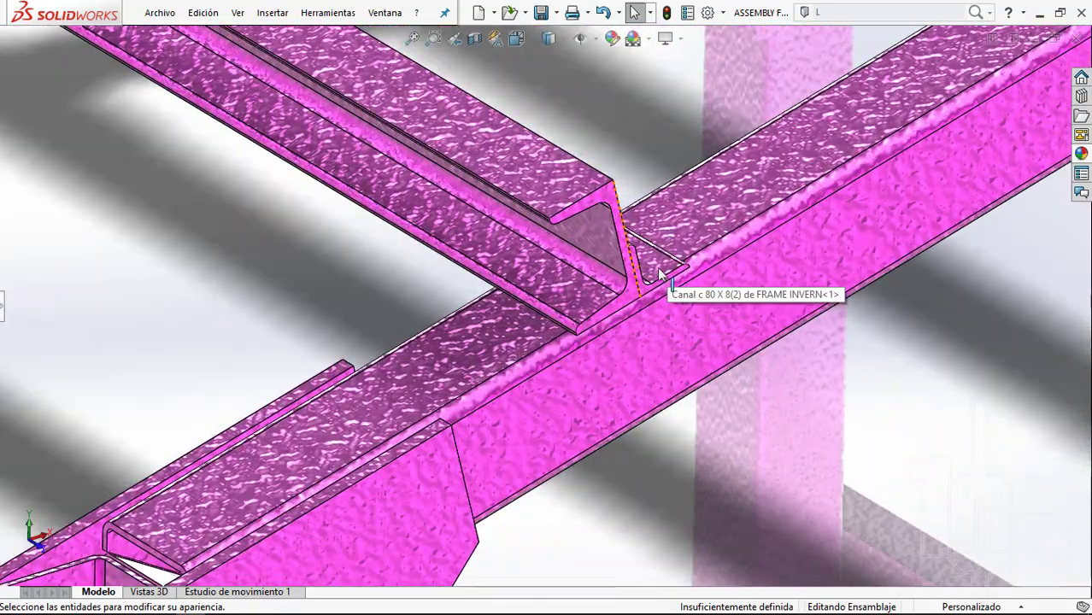
{"action": "scroll", "coordinate": [673, 361], "scroll_direction": "up", "scroll_amount": 1}
{"action": "scroll", "coordinate": [672, 361], "scroll_direction": "up", "scroll_amount": 2}
{"action": "scroll", "coordinate": [667, 357], "scroll_direction": "up", "scroll_amount": 2}
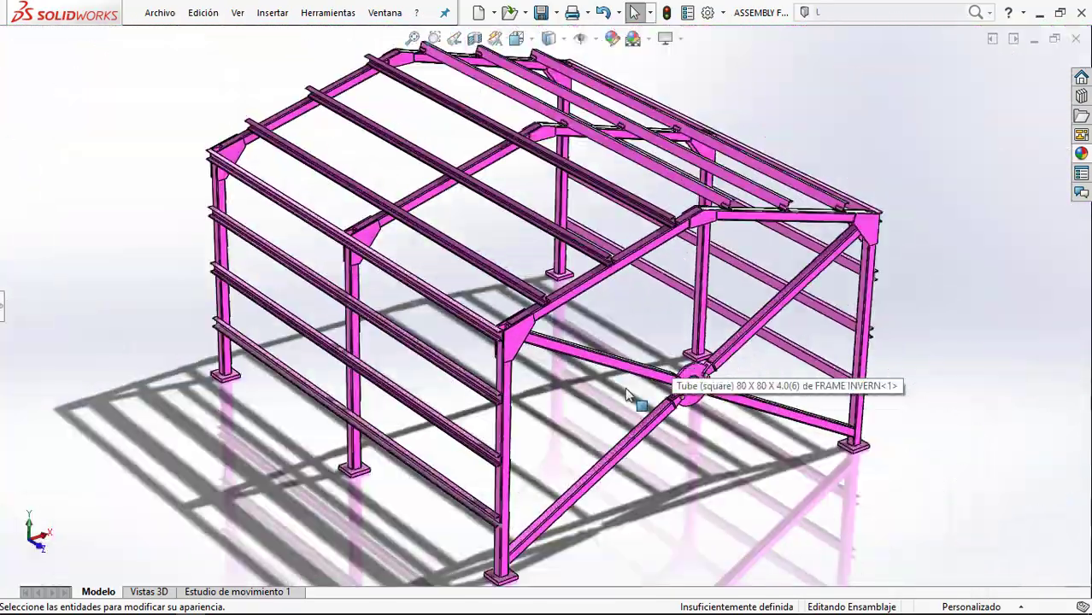
{"action": "scroll", "coordinate": [660, 351], "scroll_direction": "up", "scroll_amount": 1}
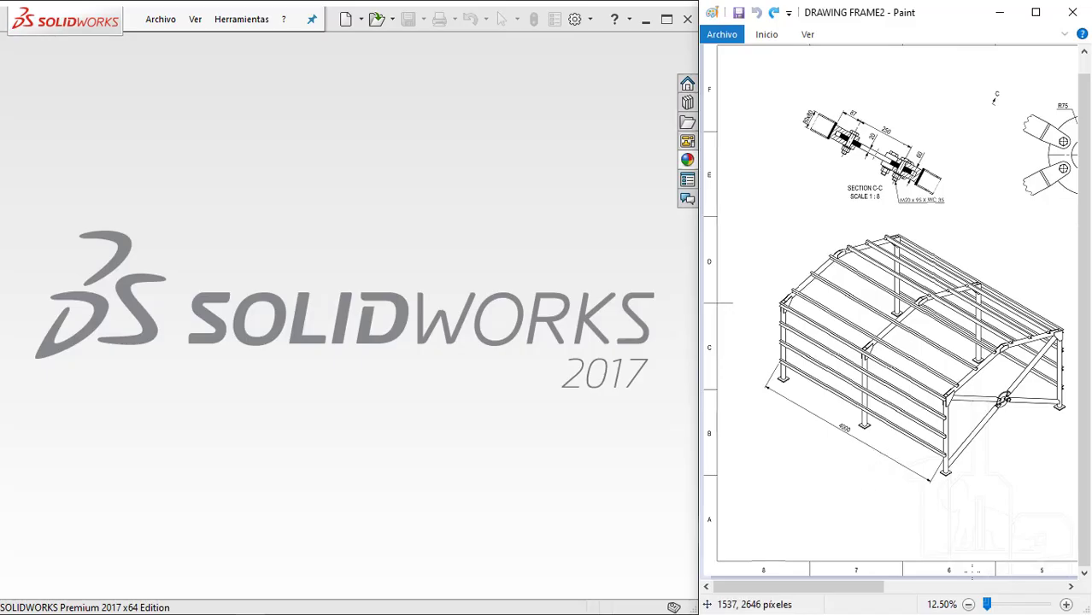
Pan across DRAWING FRAME2 in Paint to review Section C-C and Details A and B
{"action": "mouse_move", "coordinate": [854, 592]}
{"action": "left_mouse_down"}
{"action": "mouse_move", "coordinate": [968, 602]}
{"action": "mouse_move", "coordinate": [812, 598]}
{"action": "left_mouse_up"}
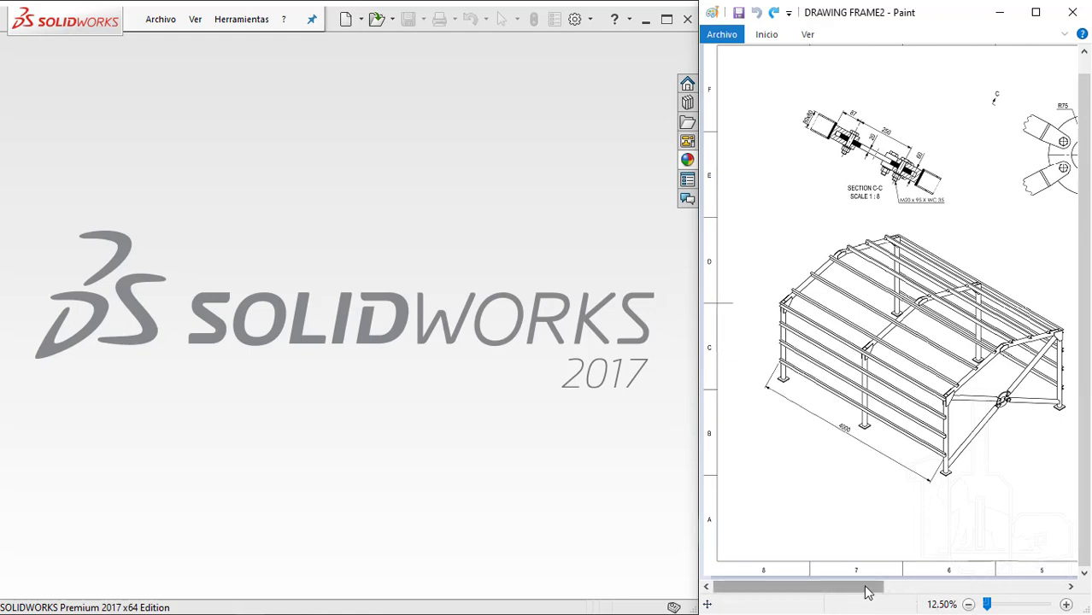
{"action": "left_click_drag", "start_coordinate": [867, 588], "coordinate": [989, 588]}
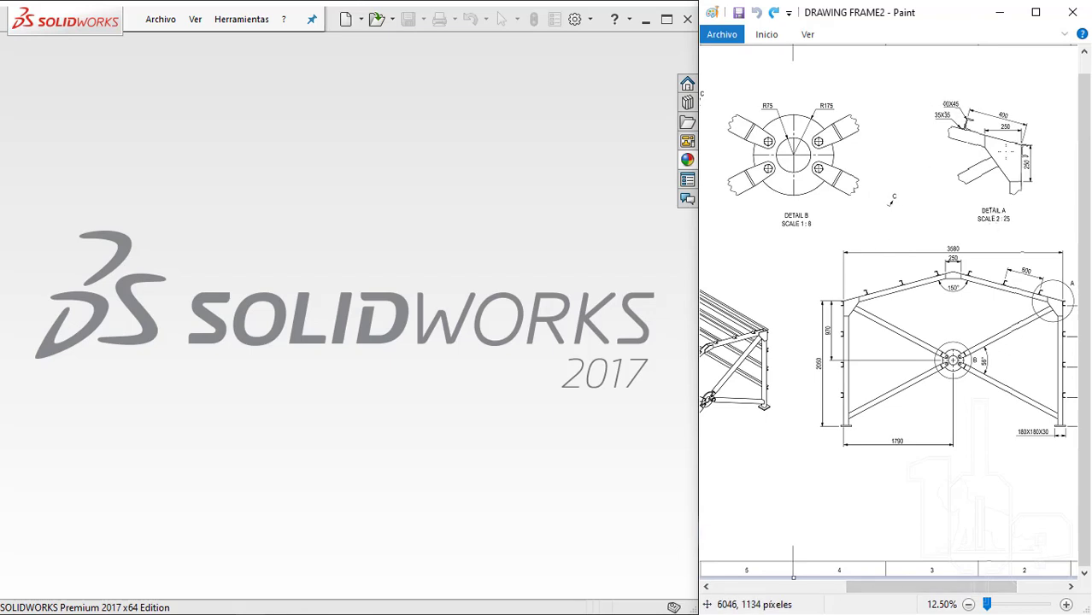
{"action": "left_click_drag", "start_coordinate": [889, 584], "coordinate": [812, 588]}
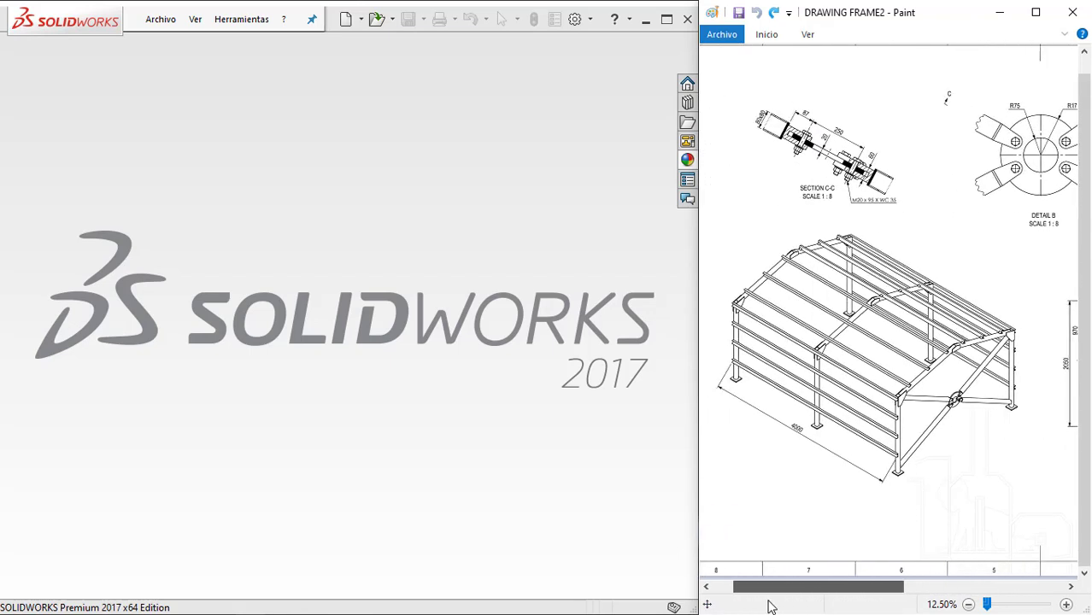
{"action": "left_click_drag", "start_coordinate": [810, 605], "coordinate": [770, 606]}
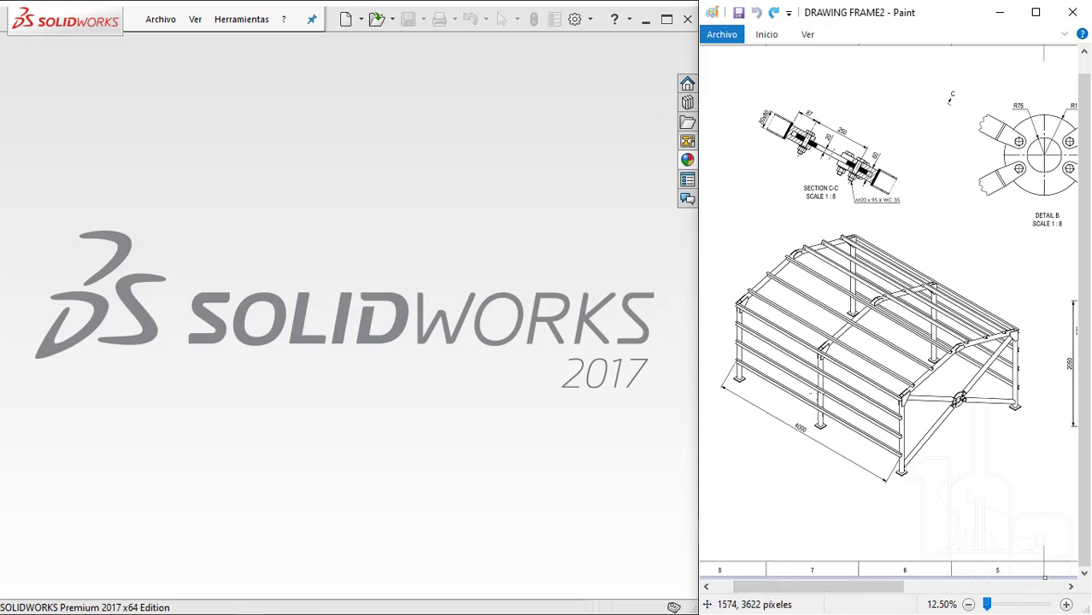
Create a new Pieza document, set its units to MMGS and switch to isometric view
{"action": "left_click", "coordinate": [161, 21]}
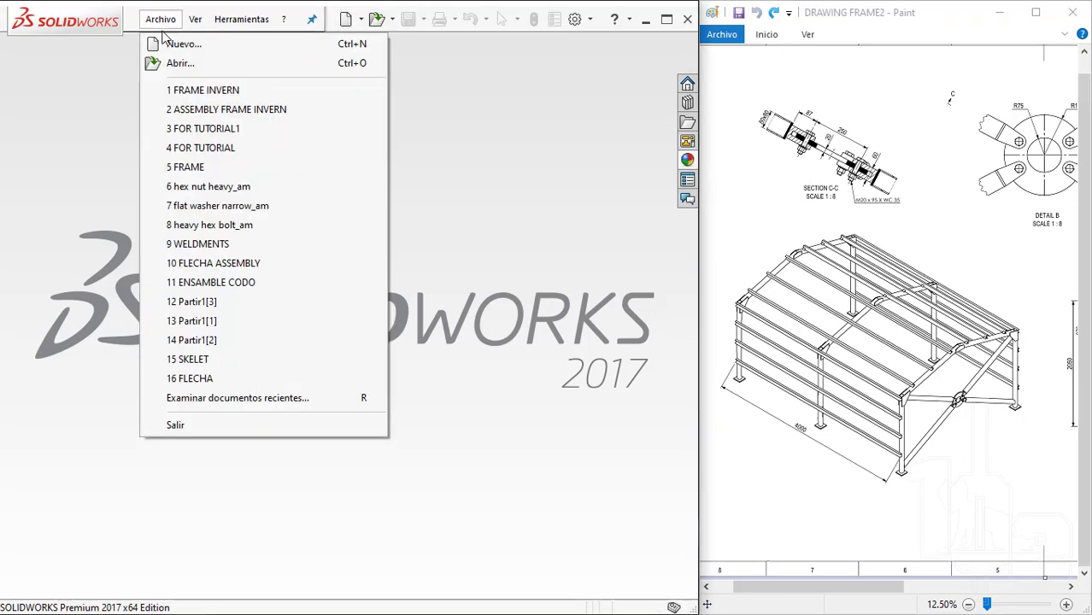
{"action": "left_click", "coordinate": [196, 42]}
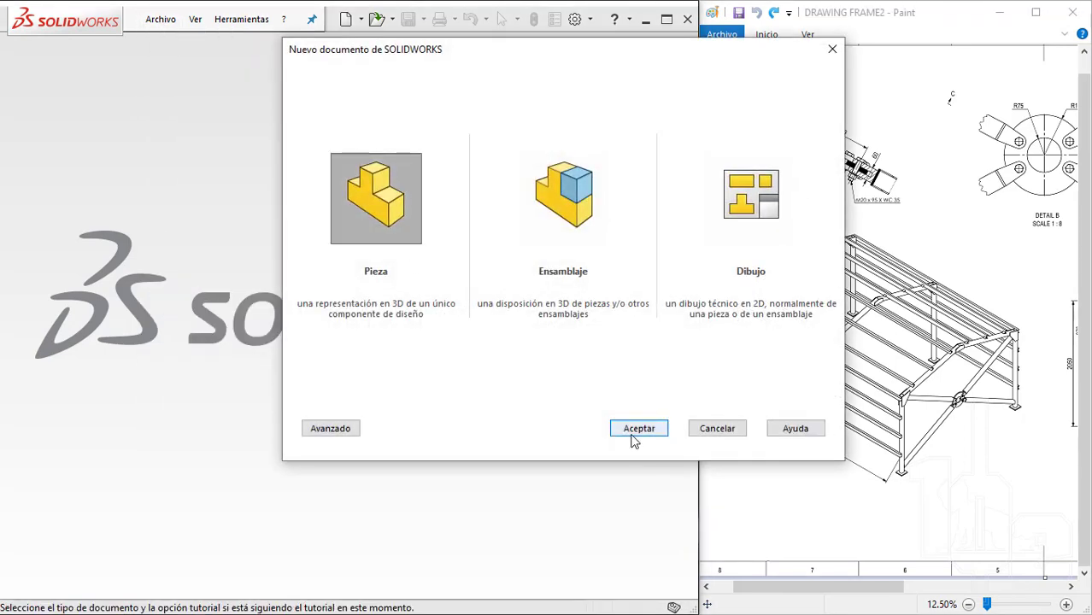
{"action": "left_click", "coordinate": [634, 430]}
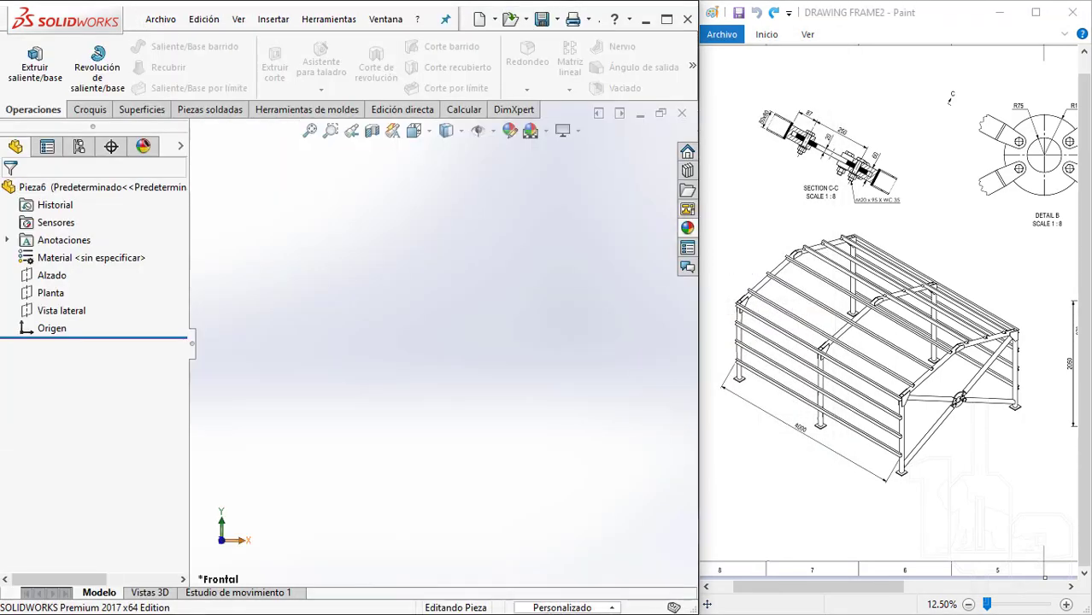
{"action": "left_click", "coordinate": [545, 608]}
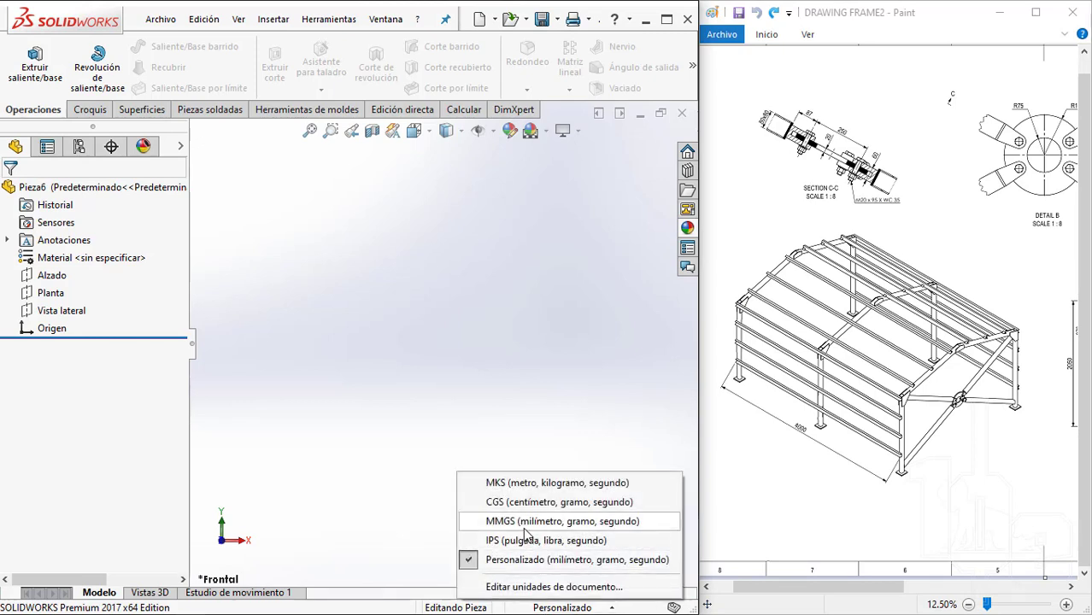
{"action": "left_click", "coordinate": [524, 520]}
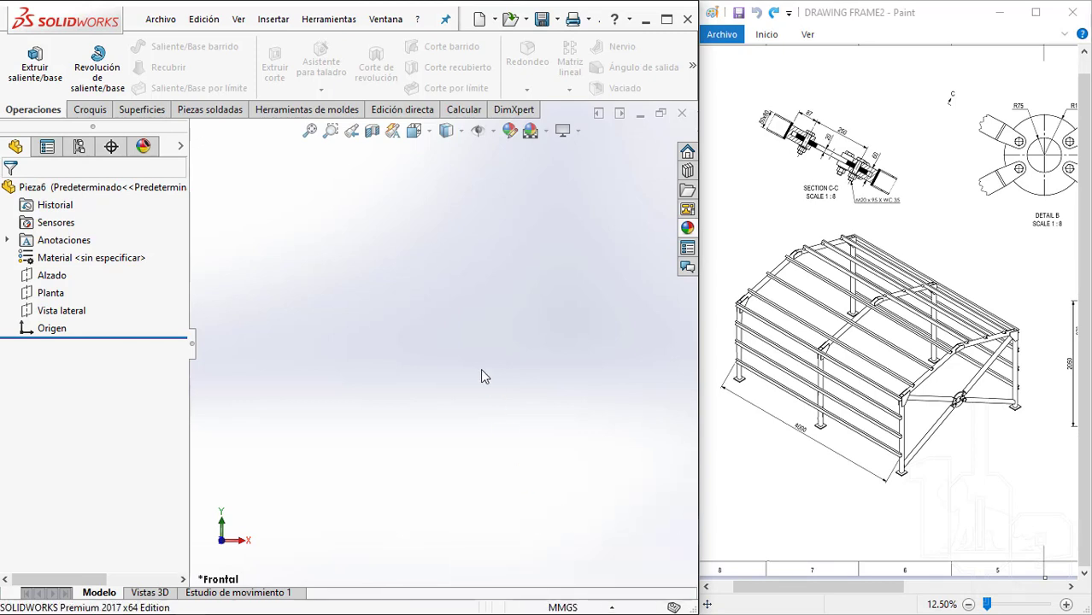
{"action": "key", "text": "ctrl+7"}
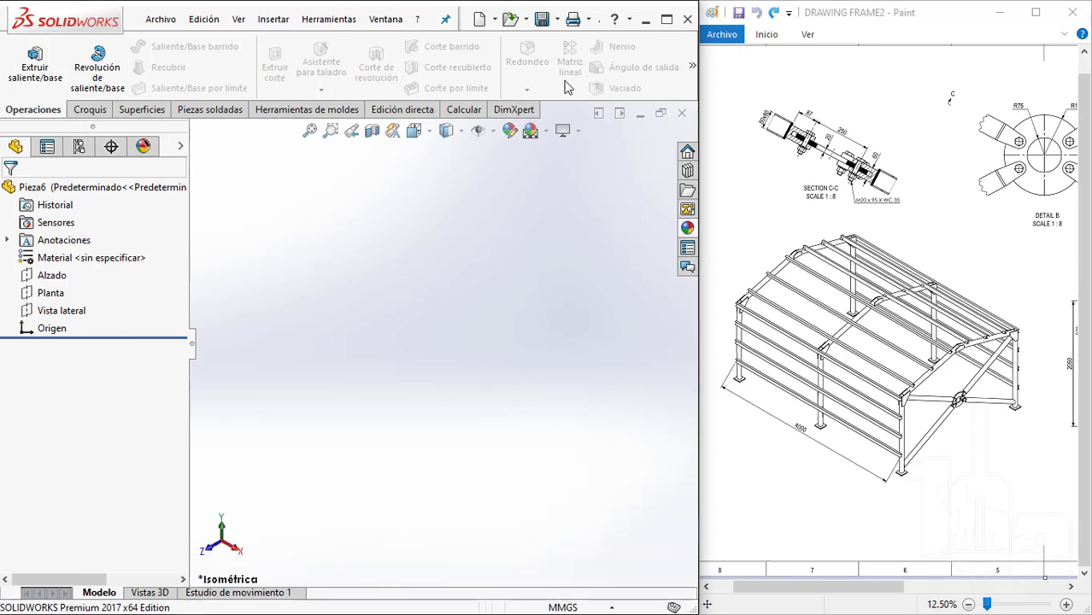
{"action": "left_click", "coordinate": [692, 69]}
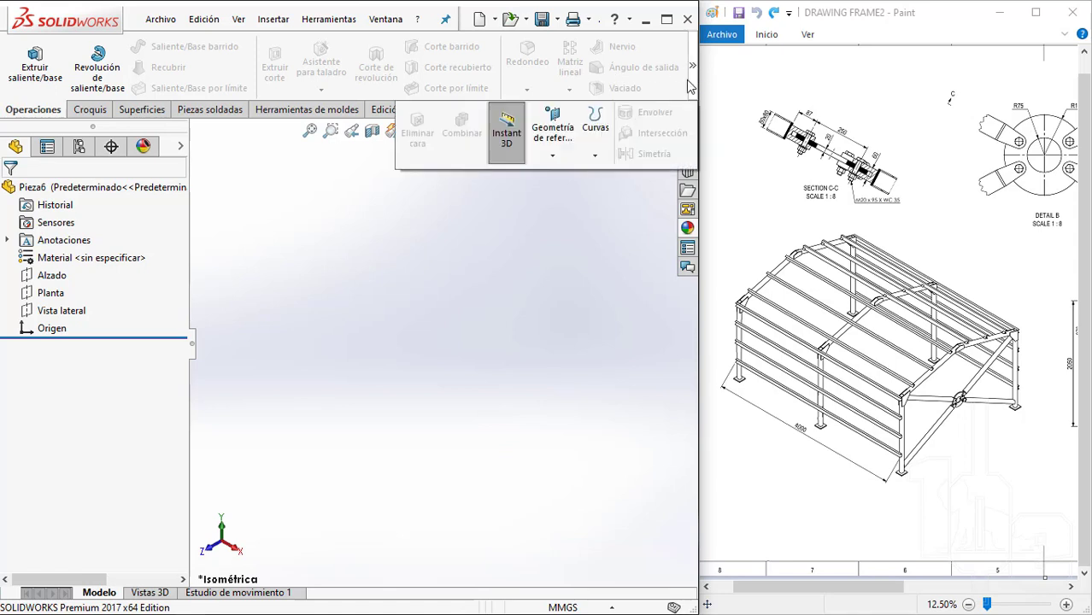
Insert a reference plane parallel to Alzado at a 2000 mm offset
{"action": "left_click", "coordinate": [557, 147]}
{"action": "left_click", "coordinate": [556, 181]}
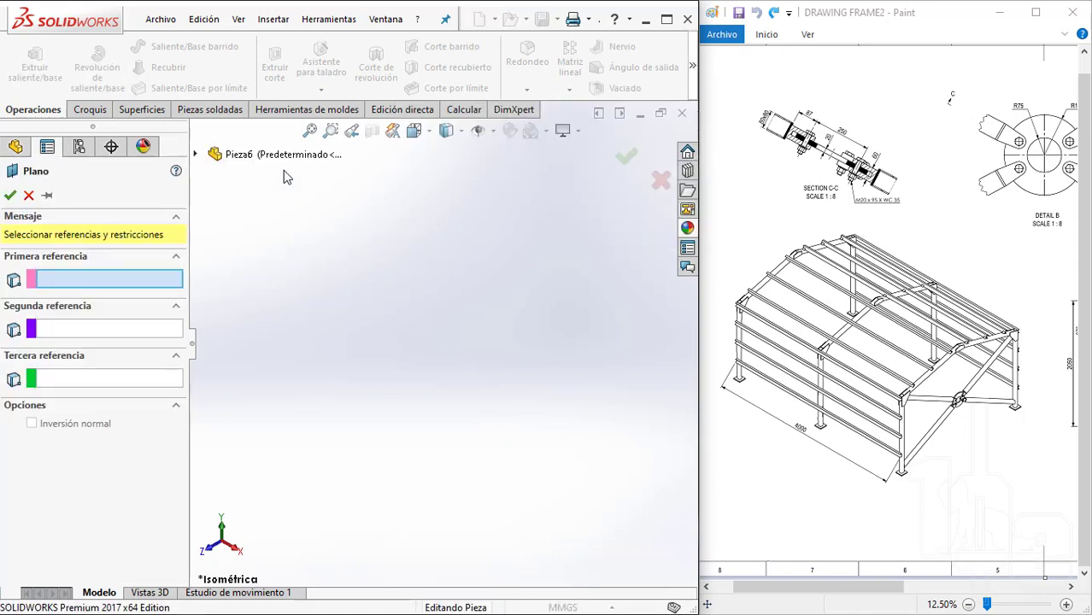
{"action": "left_click", "coordinate": [194, 156]}
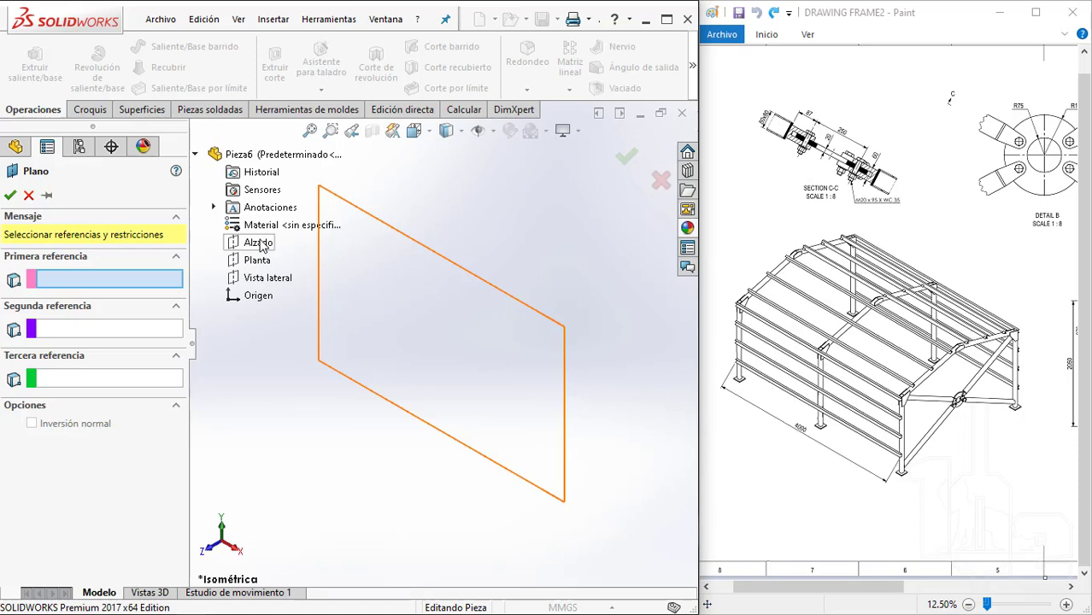
{"action": "left_click", "coordinate": [261, 246]}
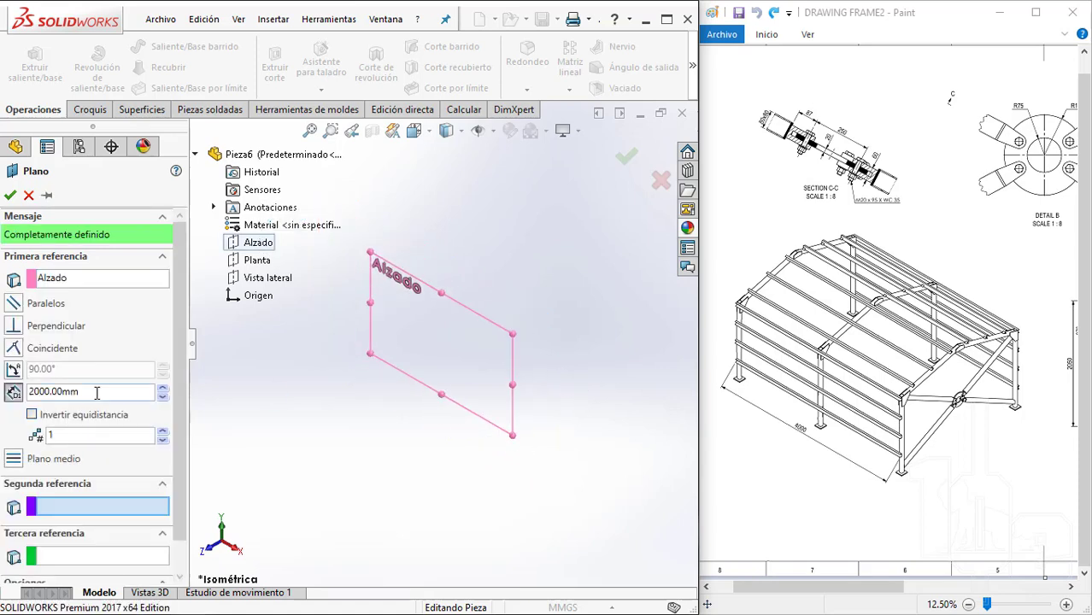
{"action": "left_click_drag", "start_coordinate": [96, 393], "coordinate": [4, 402]}
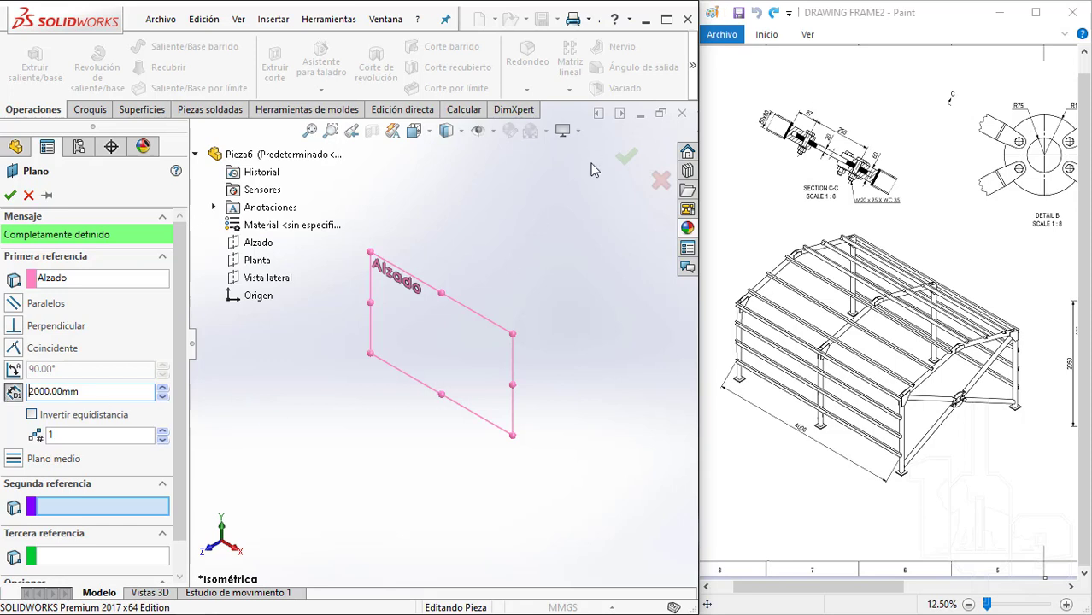
{"action": "scroll", "coordinate": [488, 334], "scroll_direction": "up", "scroll_amount": 5}
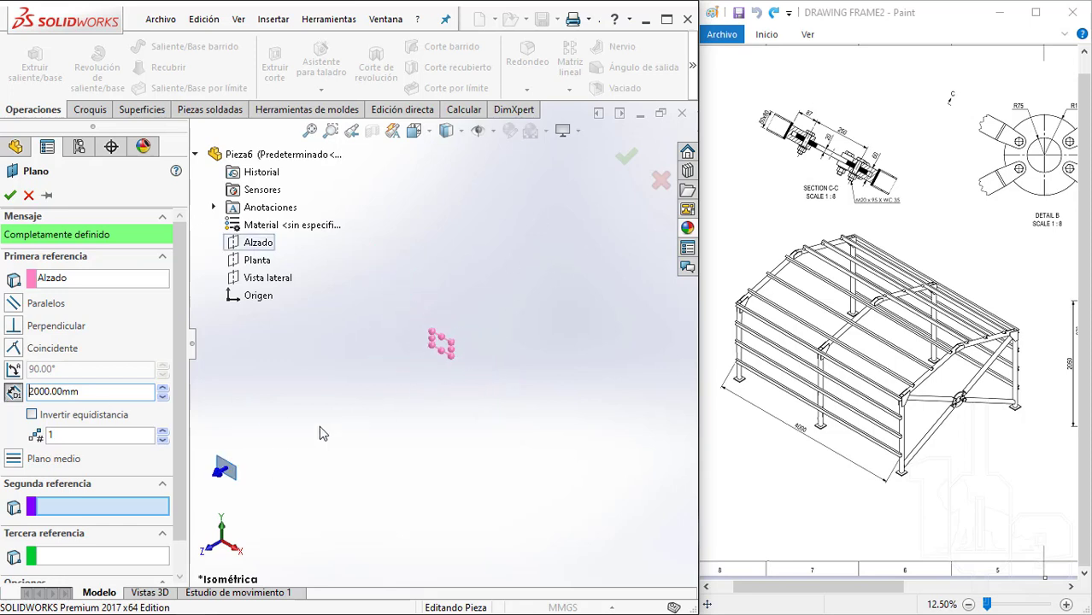
{"action": "left_click", "coordinate": [628, 157]}
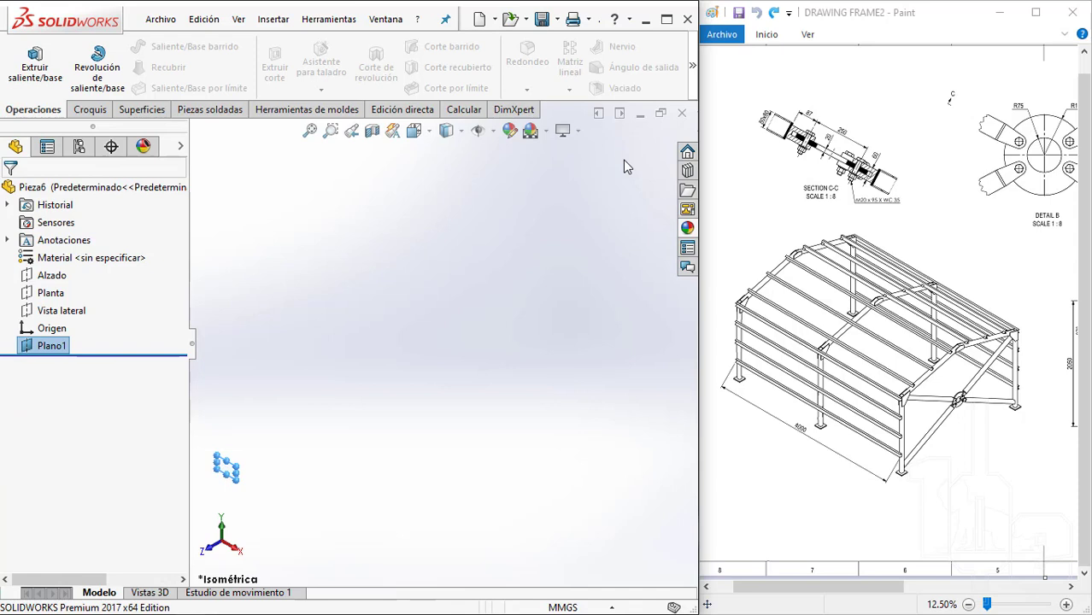
Start a new sketch on Plano1 and hide the plane
{"action": "left_click", "coordinate": [55, 346]}
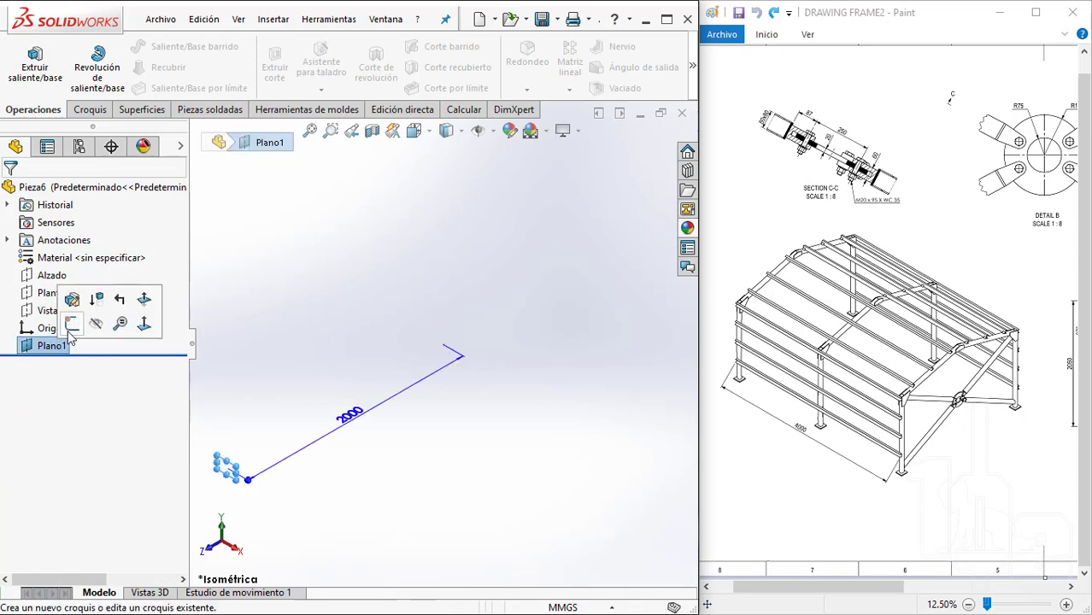
{"action": "left_click", "coordinate": [69, 324]}
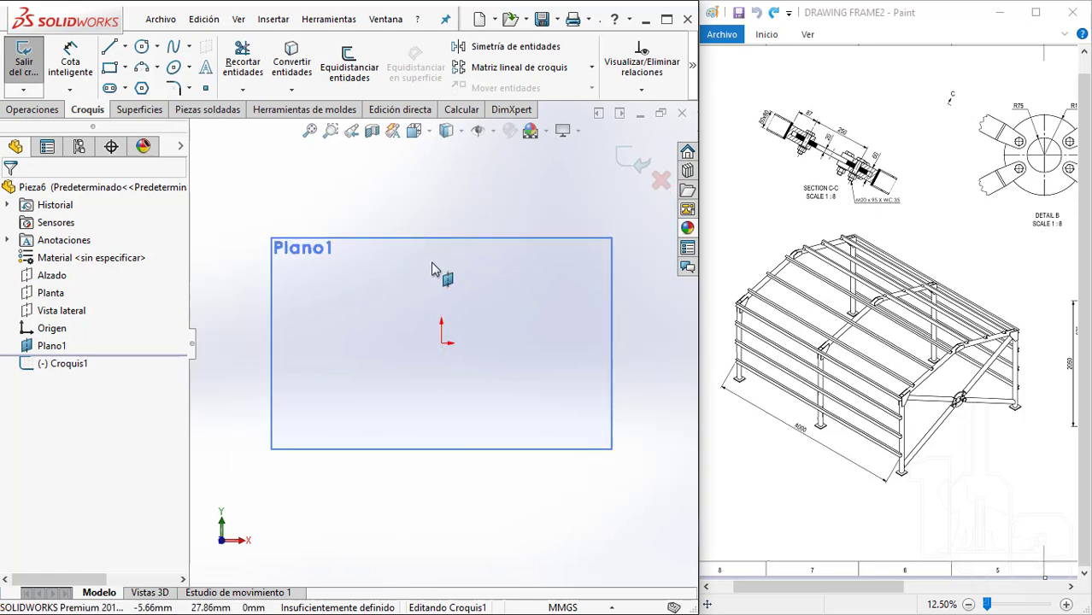
{"action": "left_click", "coordinate": [51, 346]}
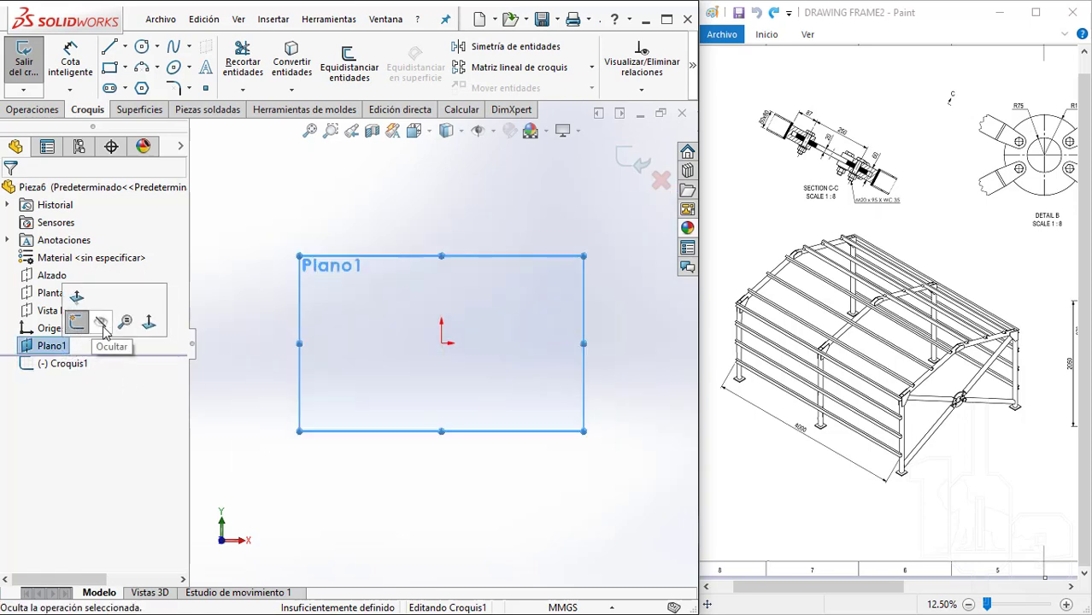
{"action": "left_click", "coordinate": [100, 323]}
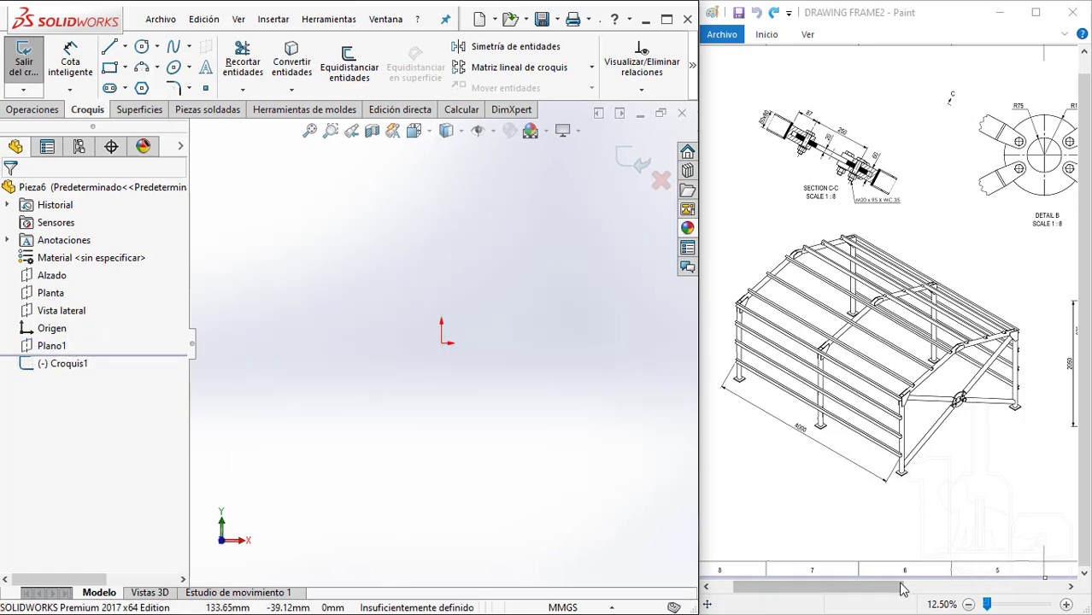
In Paint, zoom to 25% onto the truss elevation showing the 2050 and 1790 dimensions
{"action": "left_click", "coordinate": [937, 590]}
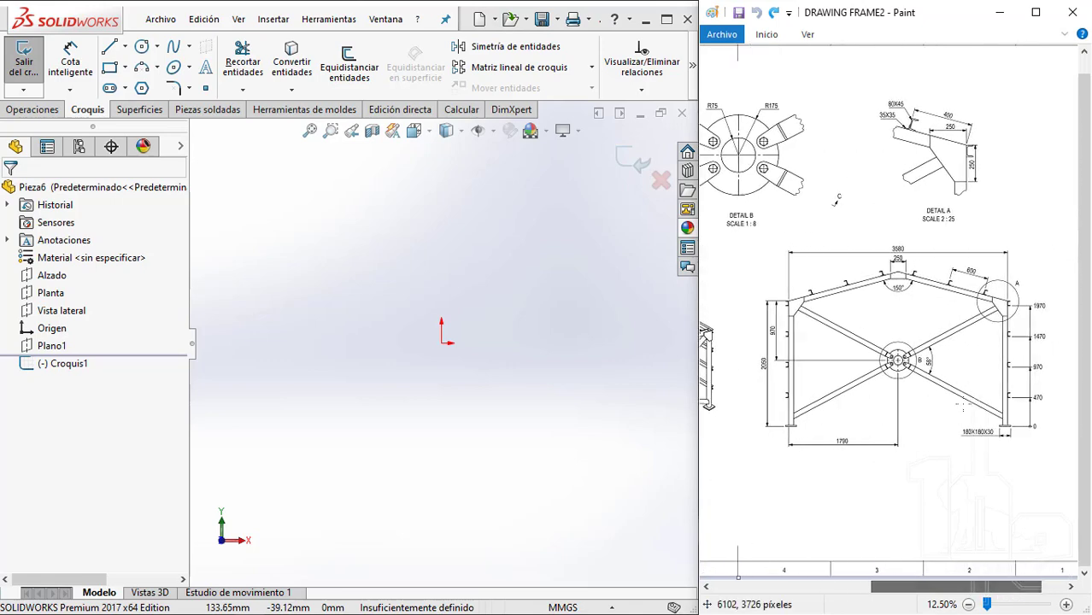
{"action": "scroll", "coordinate": [908, 369], "scroll_direction": "up", "scroll_amount": 1, "text": "ctrl"}
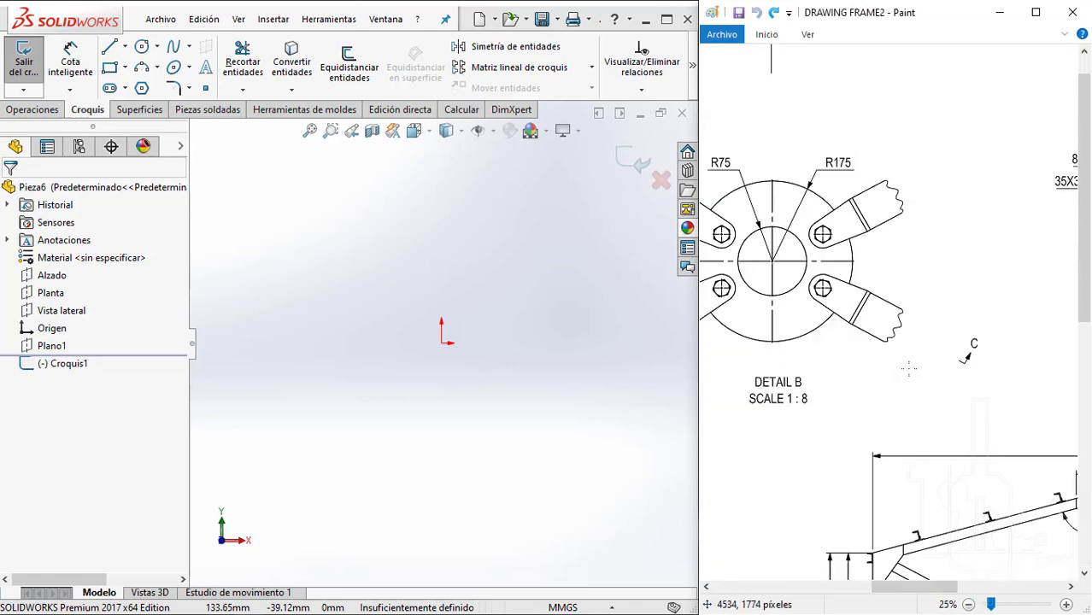
{"action": "scroll", "coordinate": [911, 452], "scroll_direction": "down", "scroll_amount": 5}
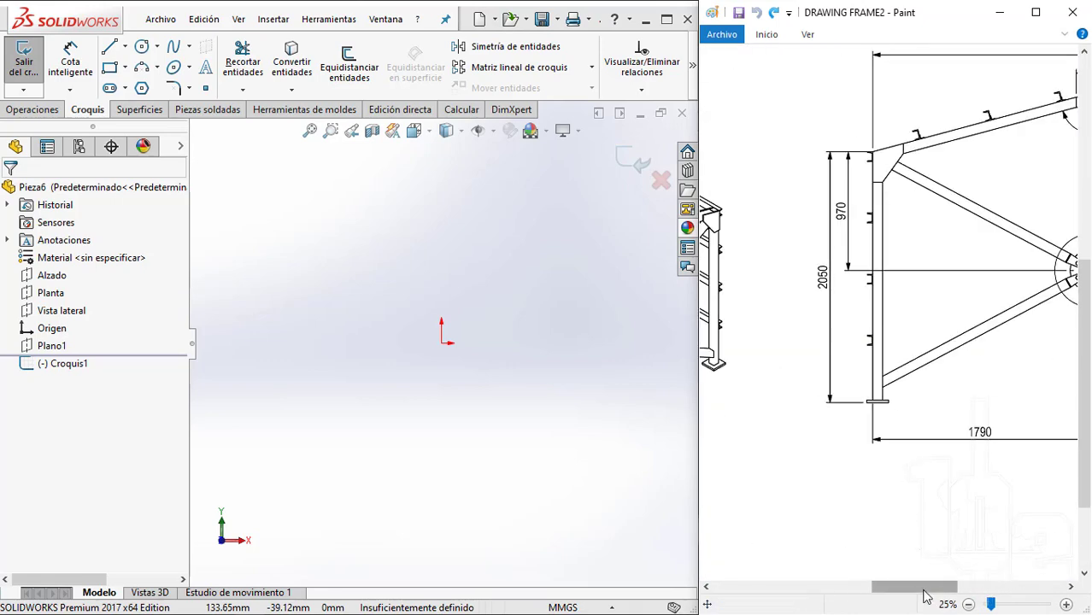
{"action": "left_click_drag", "start_coordinate": [925, 587], "coordinate": [947, 596]}
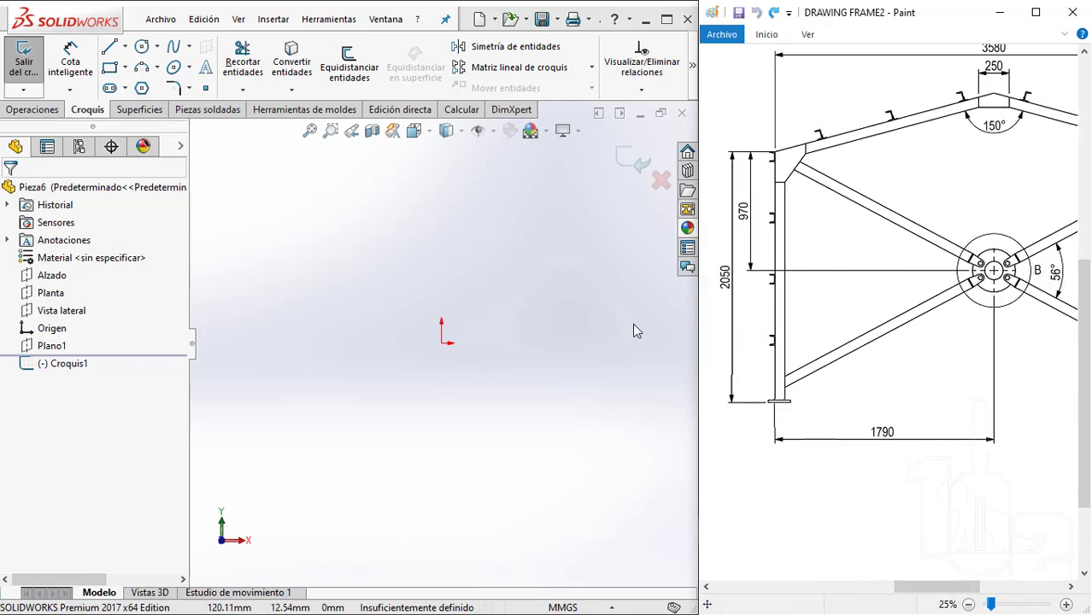
{"action": "left_click", "coordinate": [94, 45]}
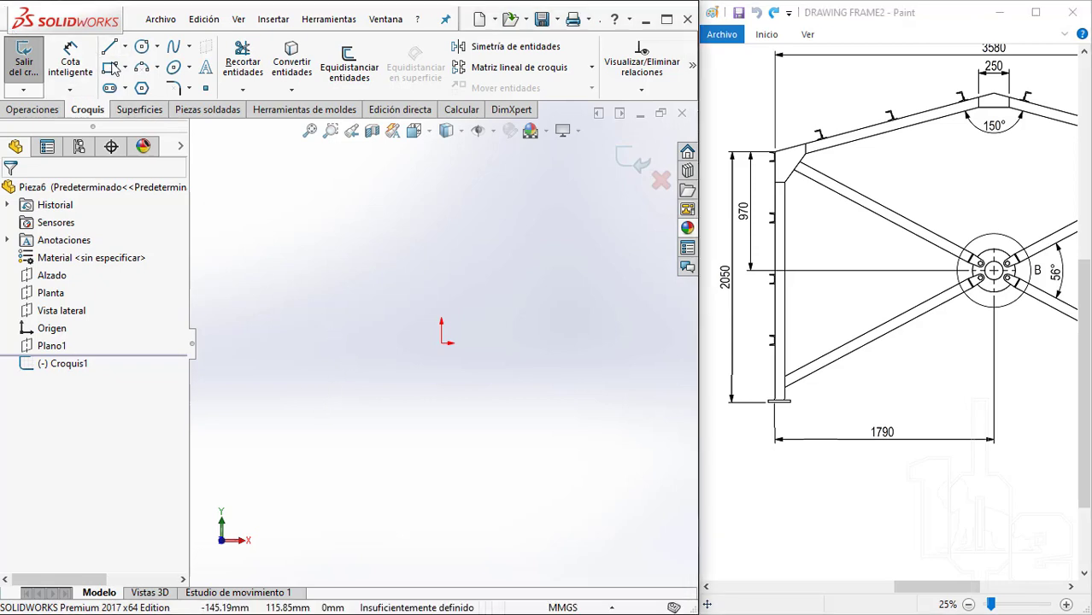
Draw a chain of lines forming two columns and a gabled roof peak
{"action": "left_click", "coordinate": [109, 48]}
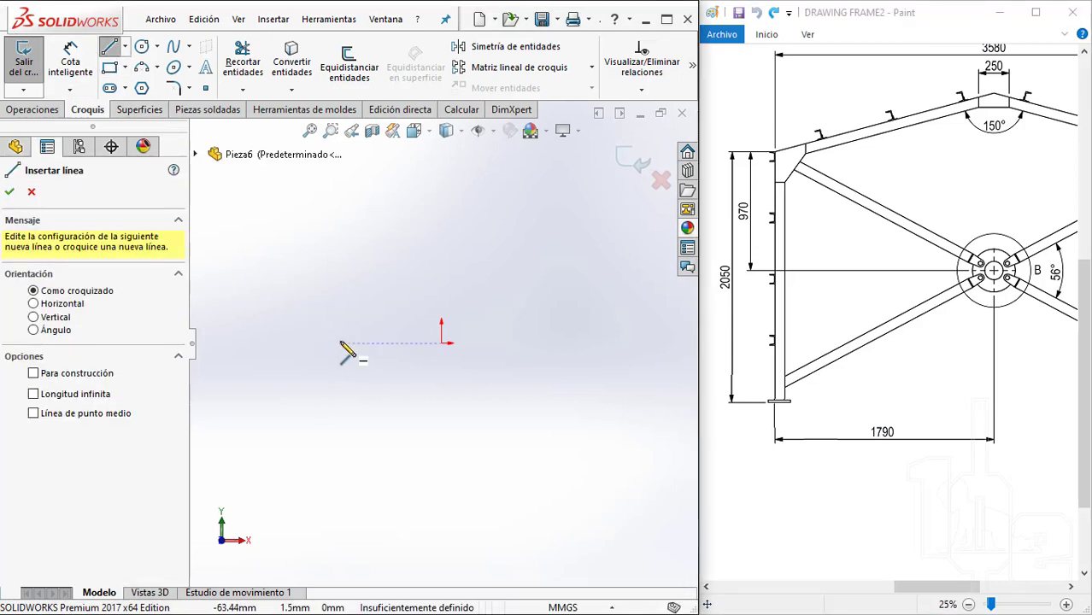
{"action": "left_click", "coordinate": [343, 343]}
{"action": "left_click", "coordinate": [341, 247]}
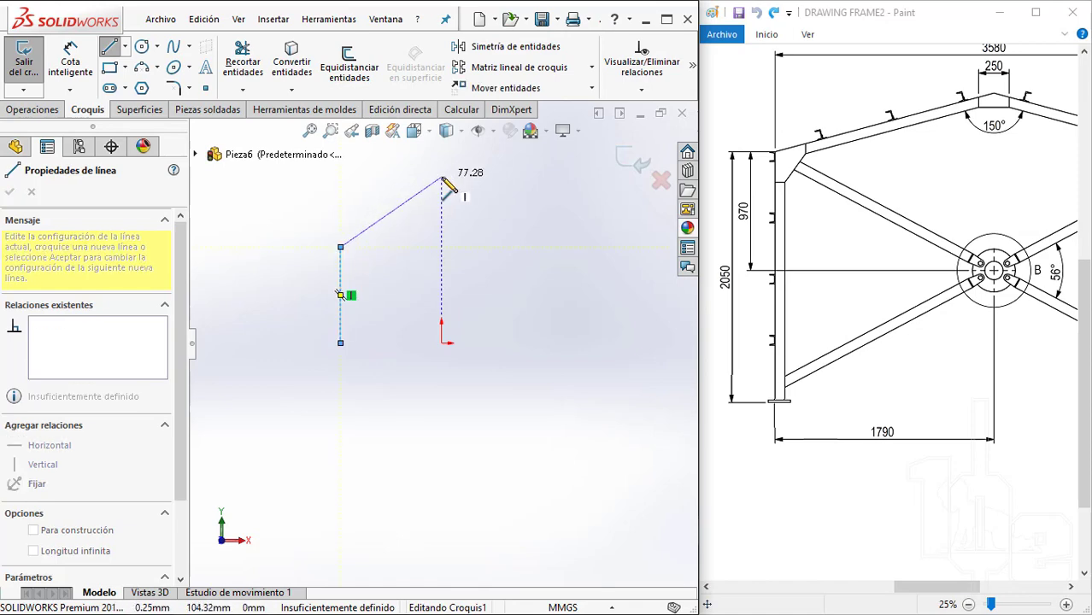
{"action": "left_click", "coordinate": [441, 176]}
{"action": "left_click", "coordinate": [538, 247]}
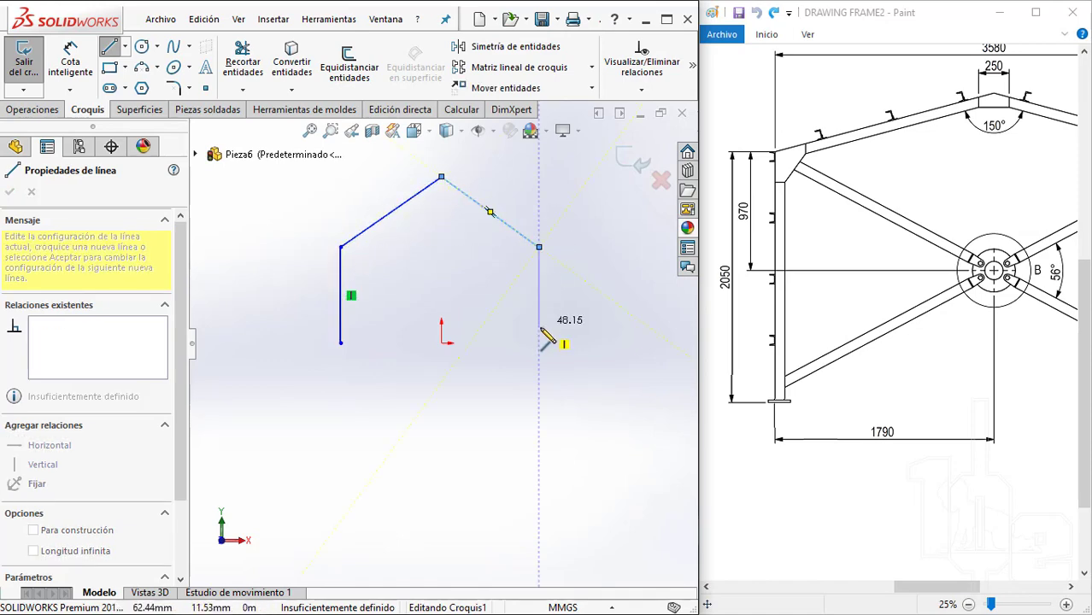
{"action": "left_click", "coordinate": [538, 342]}
{"action": "key", "text": "Escape"}
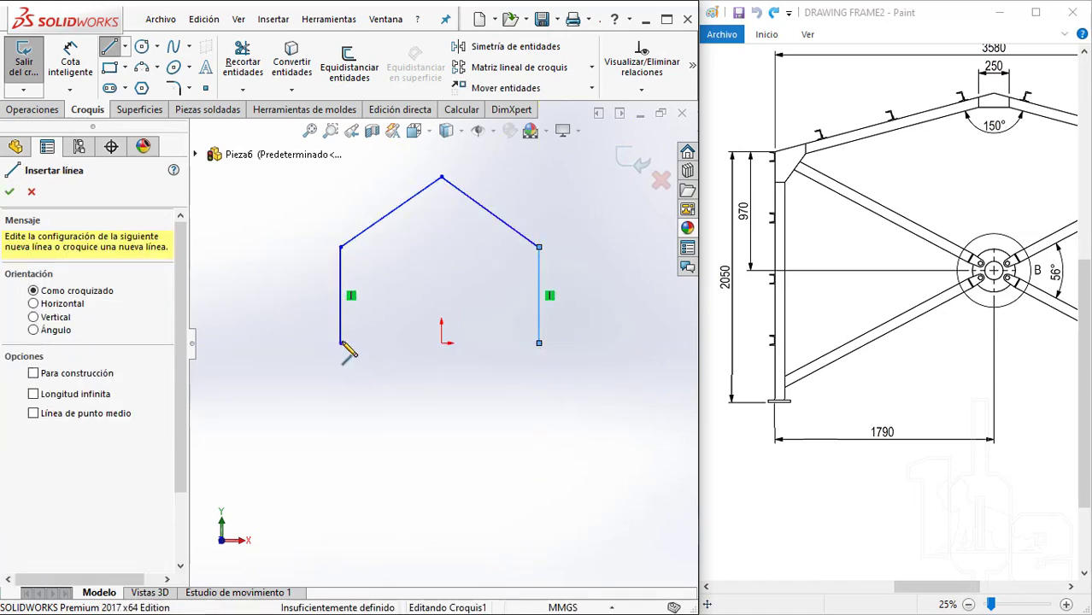
{"action": "key", "text": "Escape"}
Make both column bases horizontal with the origin and the roof peak vertical above it
{"action": "left_click", "coordinate": [341, 343]}
{"action": "left_click", "coordinate": [441, 343], "text": "ctrl"}
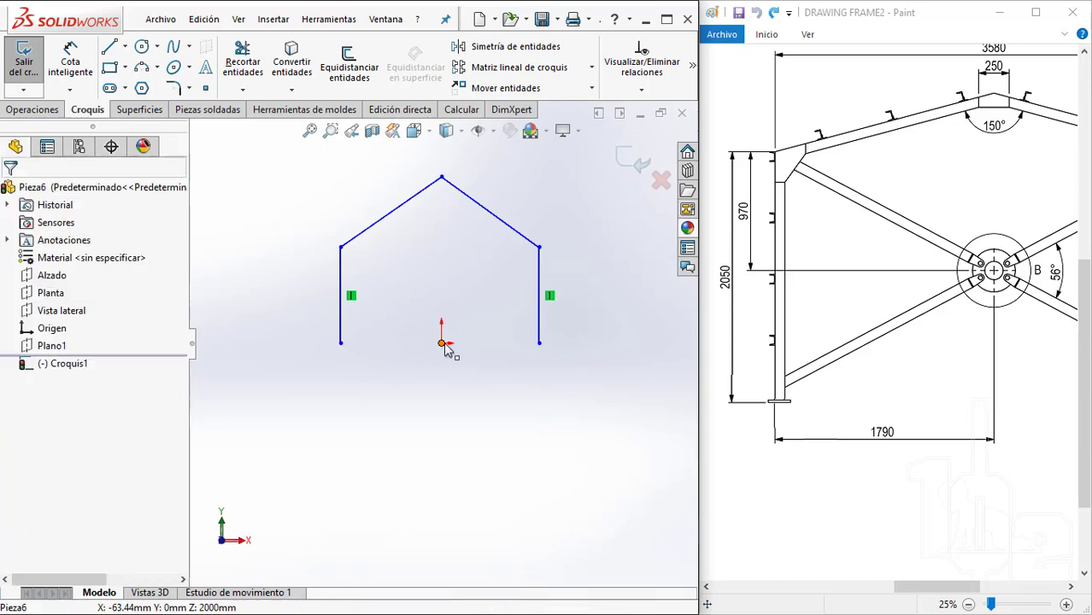
{"action": "left_click", "coordinate": [540, 346], "text": "ctrl"}
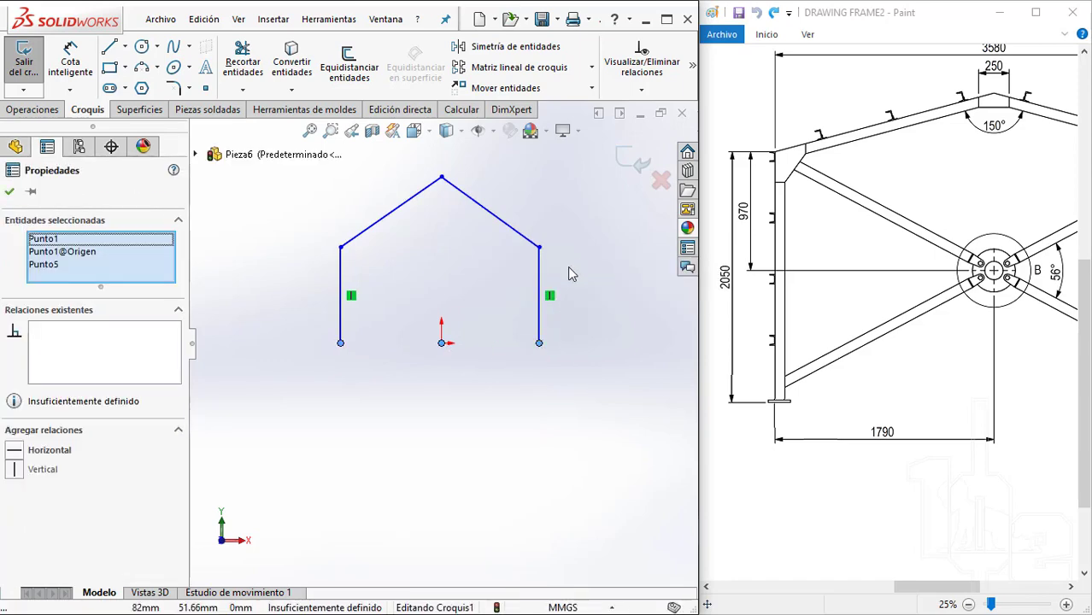
{"action": "left_click", "coordinate": [462, 345]}
{"action": "left_click", "coordinate": [442, 343]}
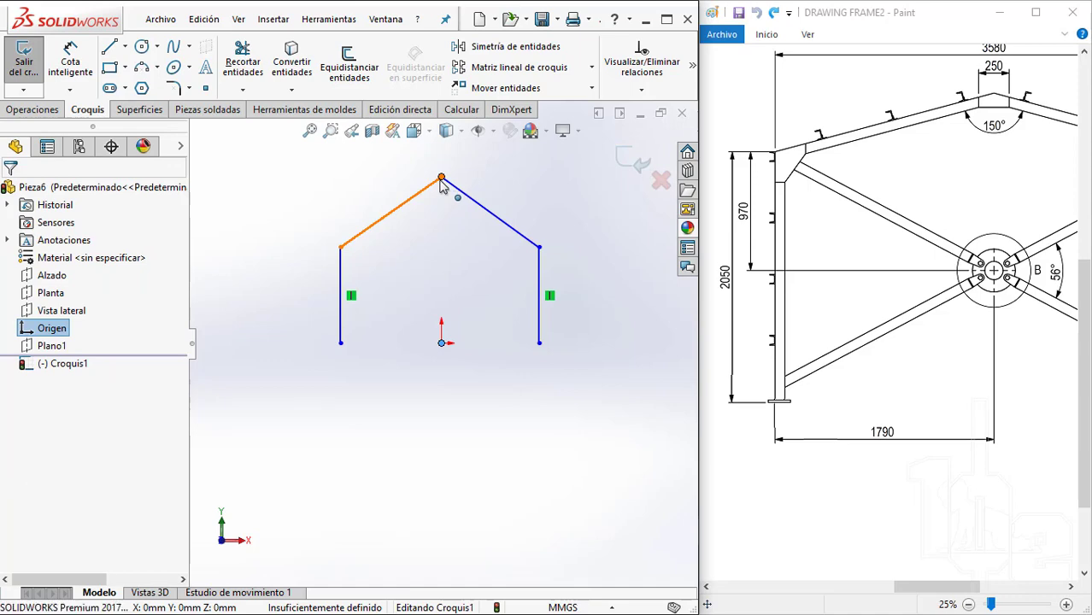
{"action": "left_click", "coordinate": [441, 178], "text": "ctrl"}
{"action": "left_click", "coordinate": [513, 120]}
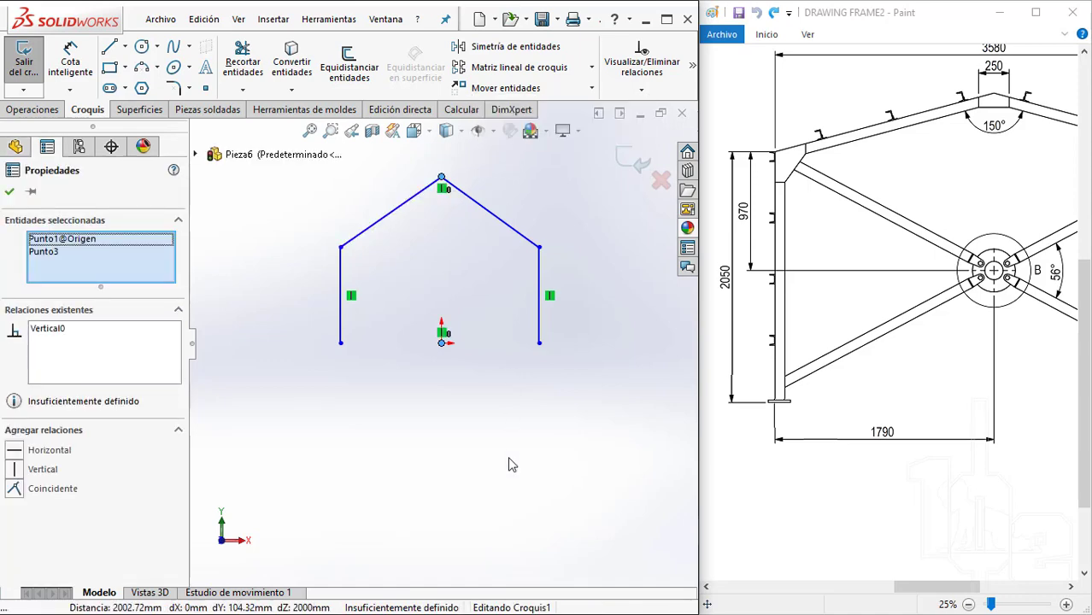
{"action": "left_click", "coordinate": [508, 457]}
Dimension the left column height to 2050 and its offset from the origin to 1790
{"action": "key", "text": "d"}
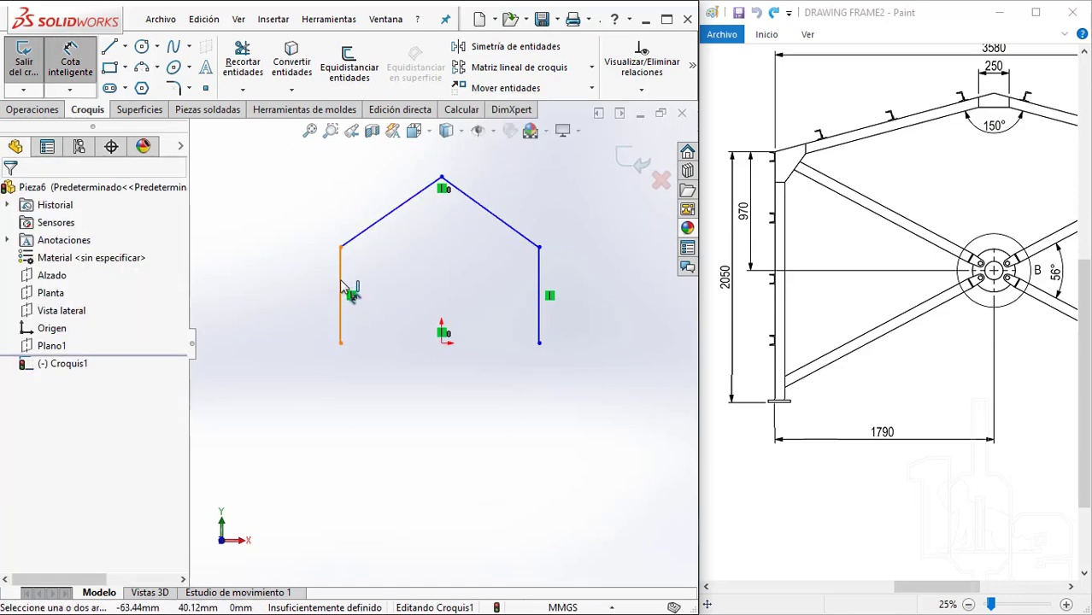
{"action": "left_click", "coordinate": [347, 289]}
{"action": "left_click", "coordinate": [256, 303]}
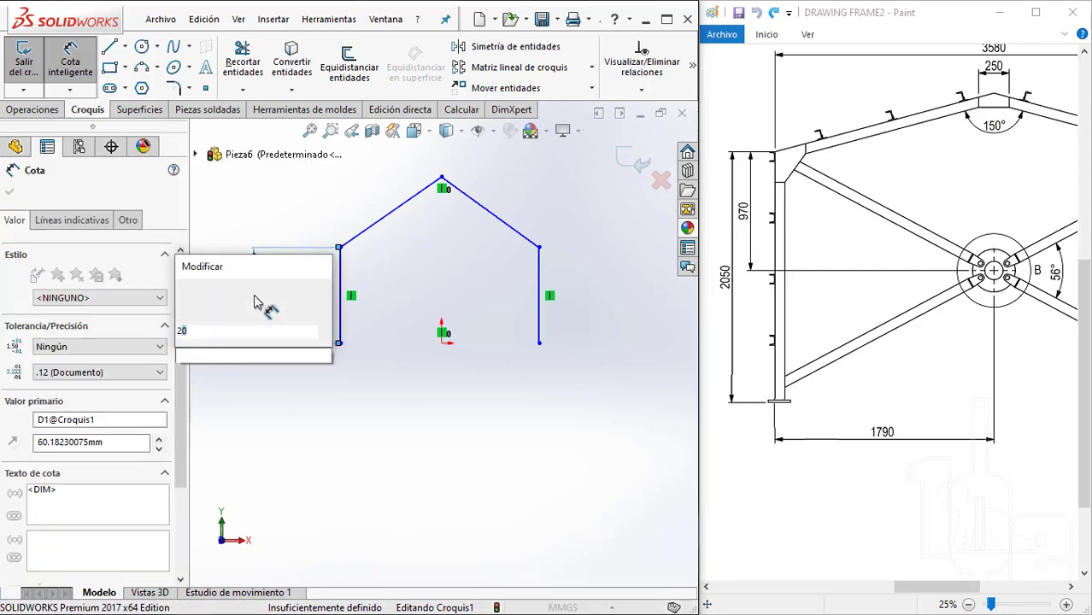
{"action": "type", "text": "2050"}
{"action": "key", "text": "Return"}
{"action": "key", "text": "Escape"}
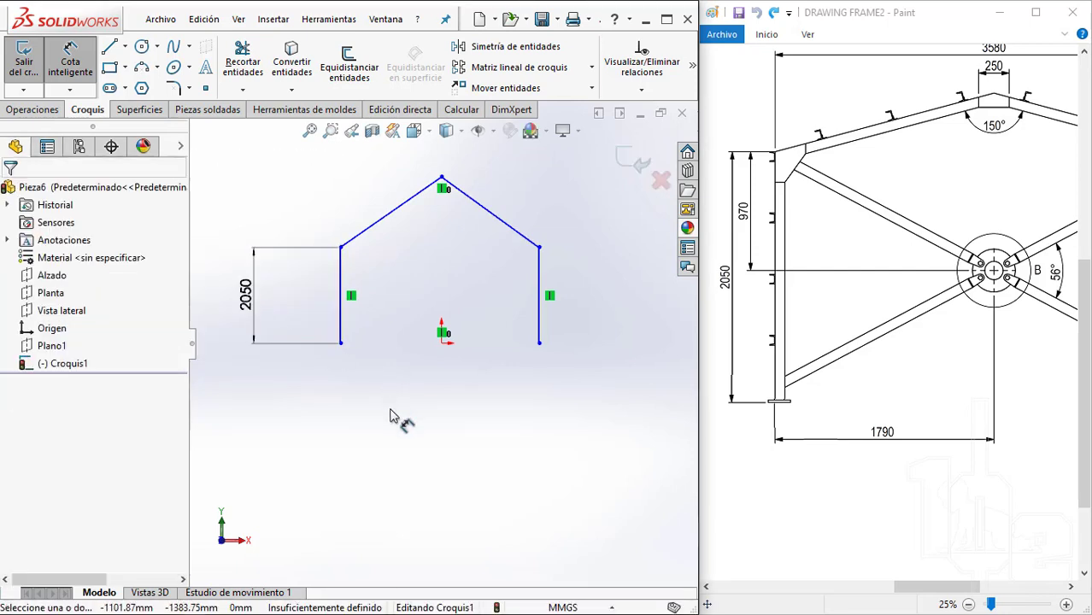
{"action": "left_click", "coordinate": [340, 342]}
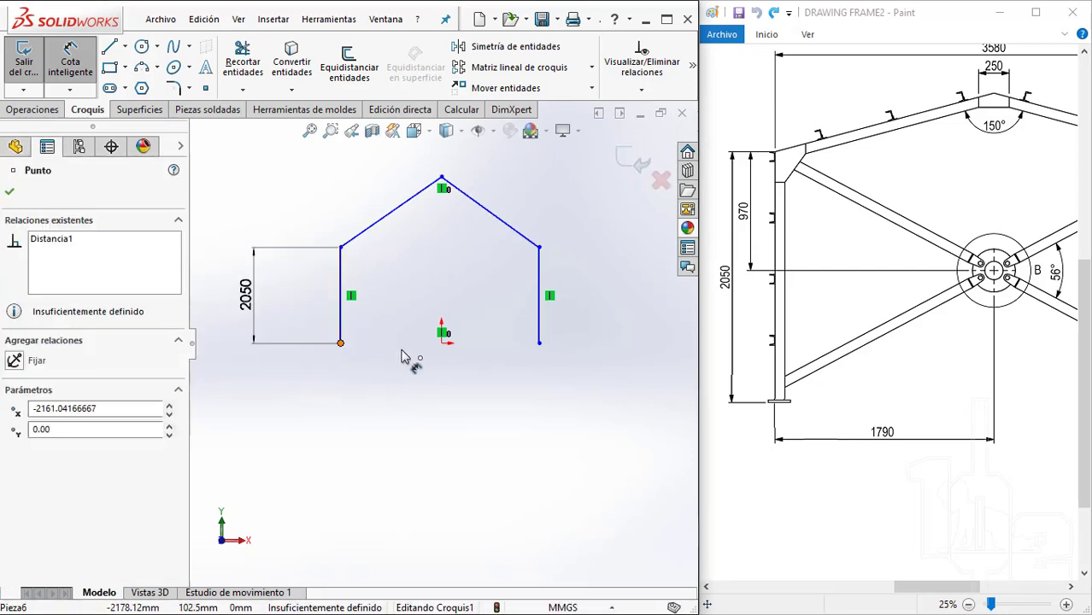
{"action": "left_click", "coordinate": [442, 340]}
{"action": "left_click", "coordinate": [369, 418]}
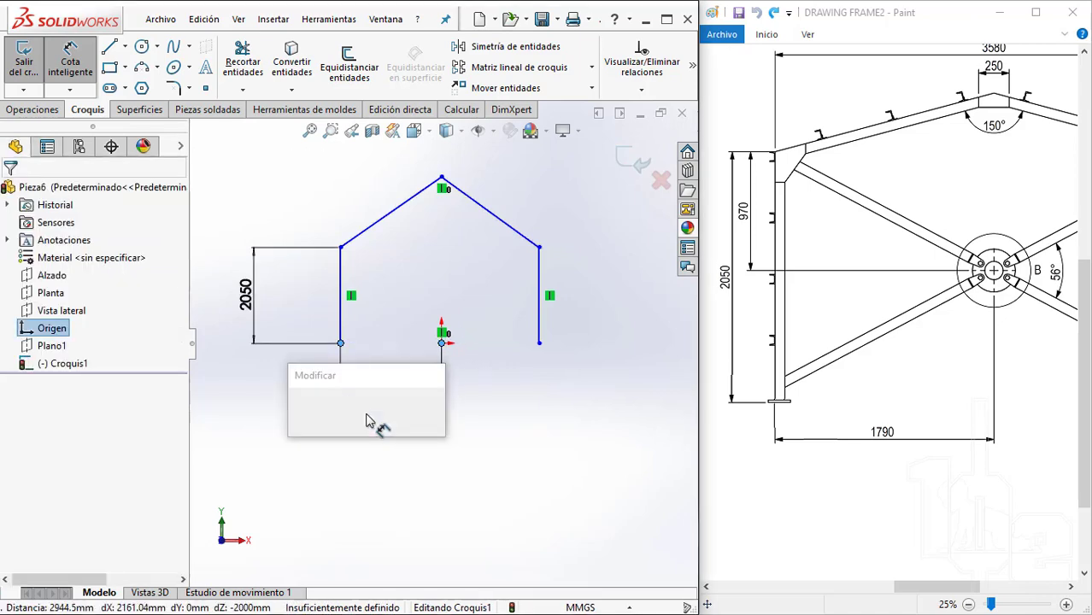
{"action": "type", "text": "1790"}
{"action": "key", "text": "Return"}
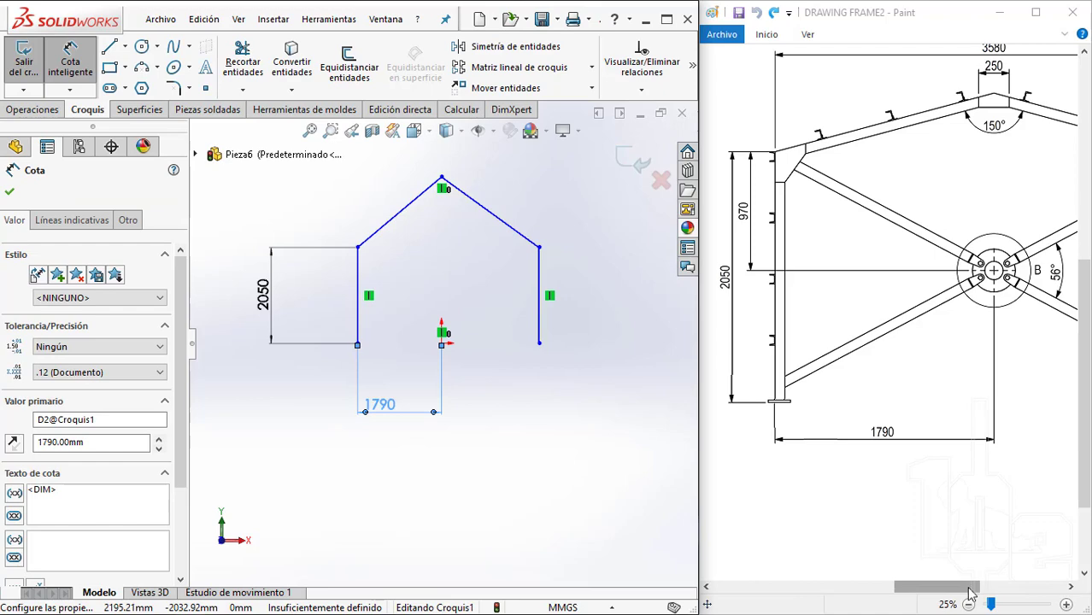
Dimension the overall width between column bases to 3580
{"action": "scroll", "coordinate": [970, 590], "scroll_direction": "up", "scroll_amount": 2}
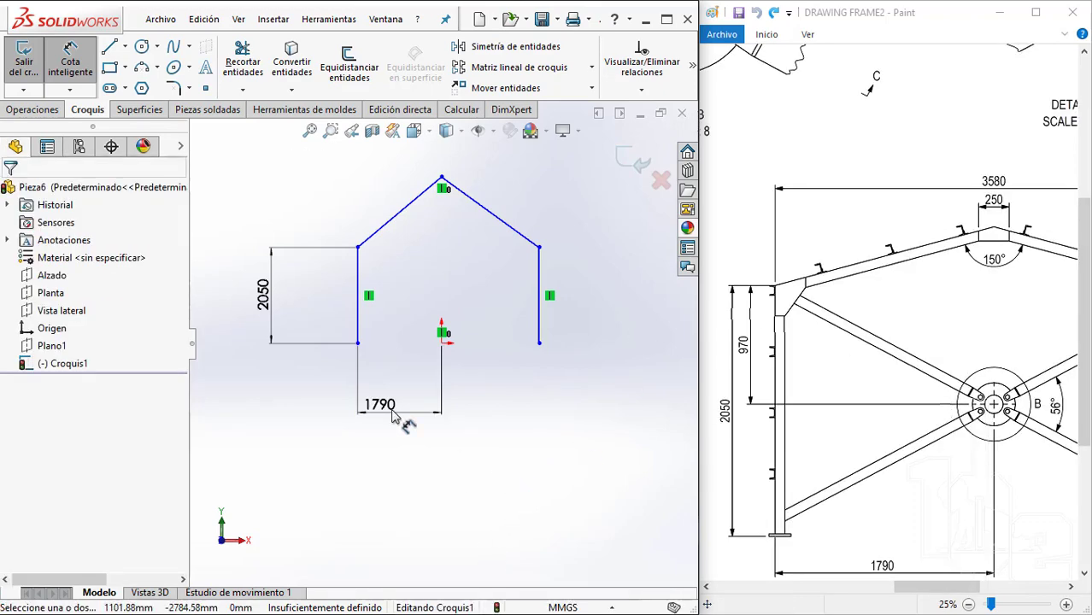
{"action": "left_click", "coordinate": [357, 344]}
{"action": "left_click", "coordinate": [539, 345]}
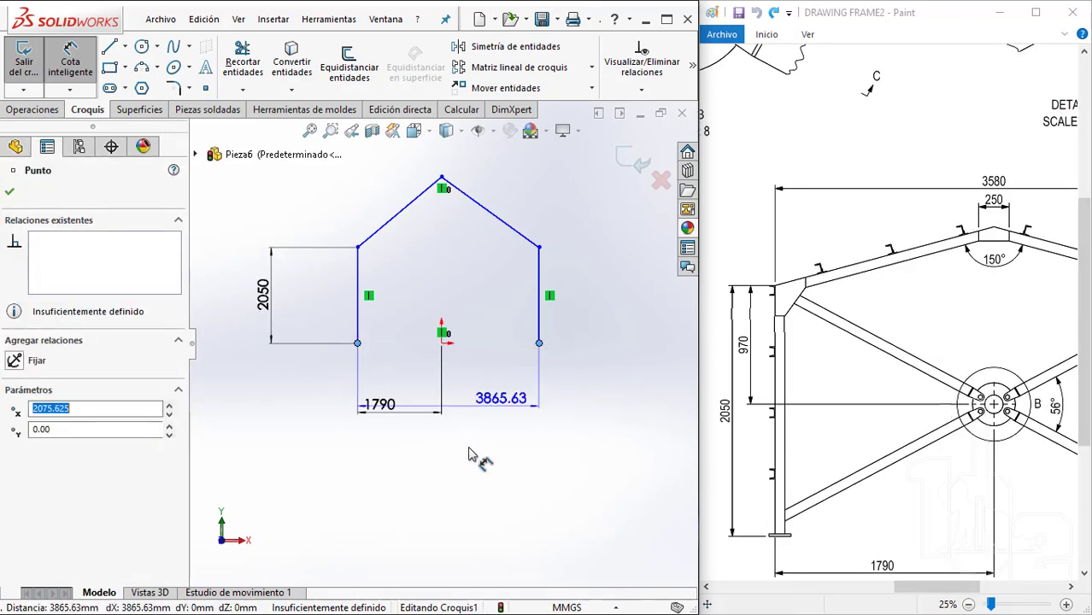
{"action": "left_click", "coordinate": [469, 454]}
{"action": "type", "text": "3580"}
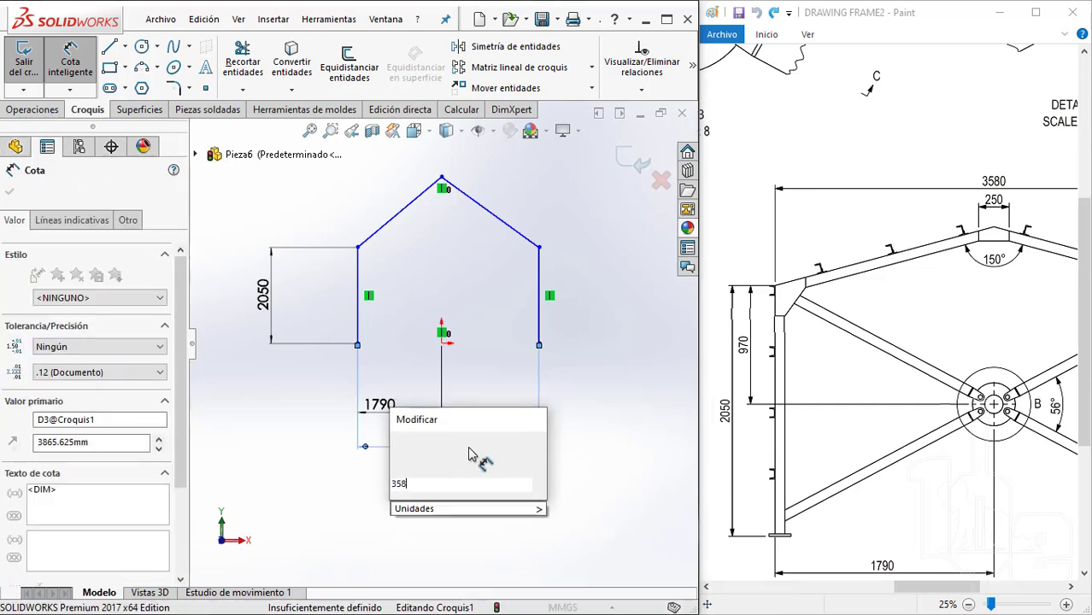
{"action": "key", "text": "Return"}
{"action": "left_click", "coordinate": [425, 209]}
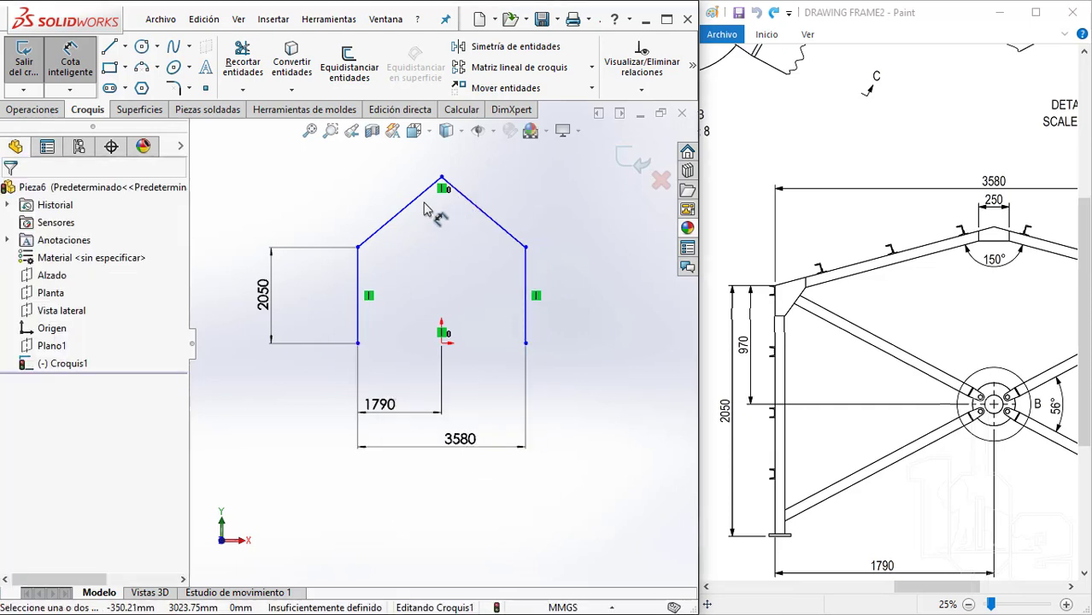
Dimension the angle between the two roof lines to 150°
{"action": "left_click", "coordinate": [434, 201]}
{"action": "left_click", "coordinate": [483, 212]}
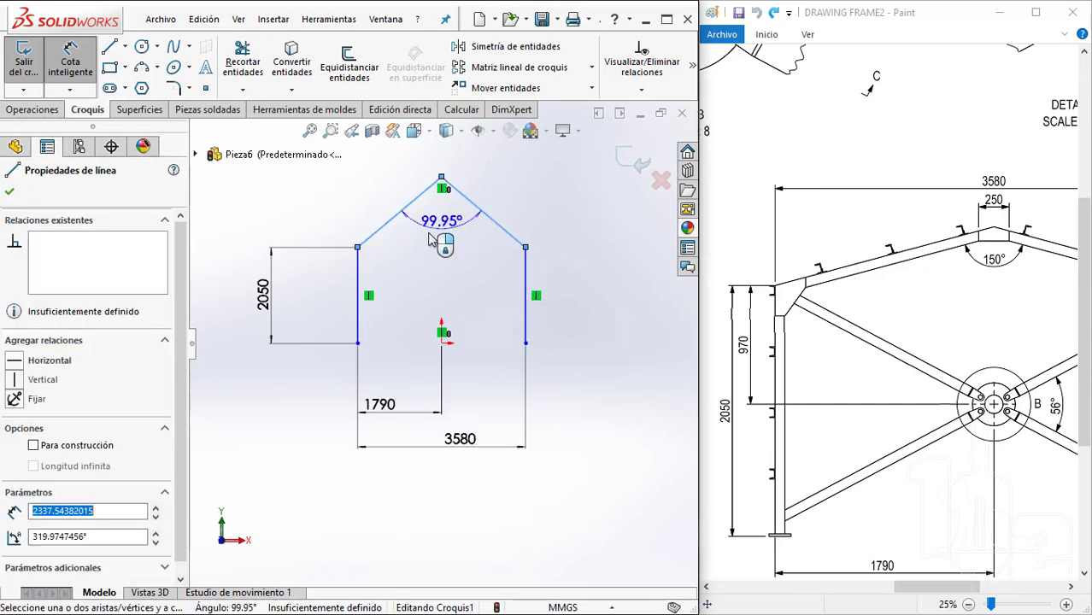
{"action": "left_click", "coordinate": [432, 240]}
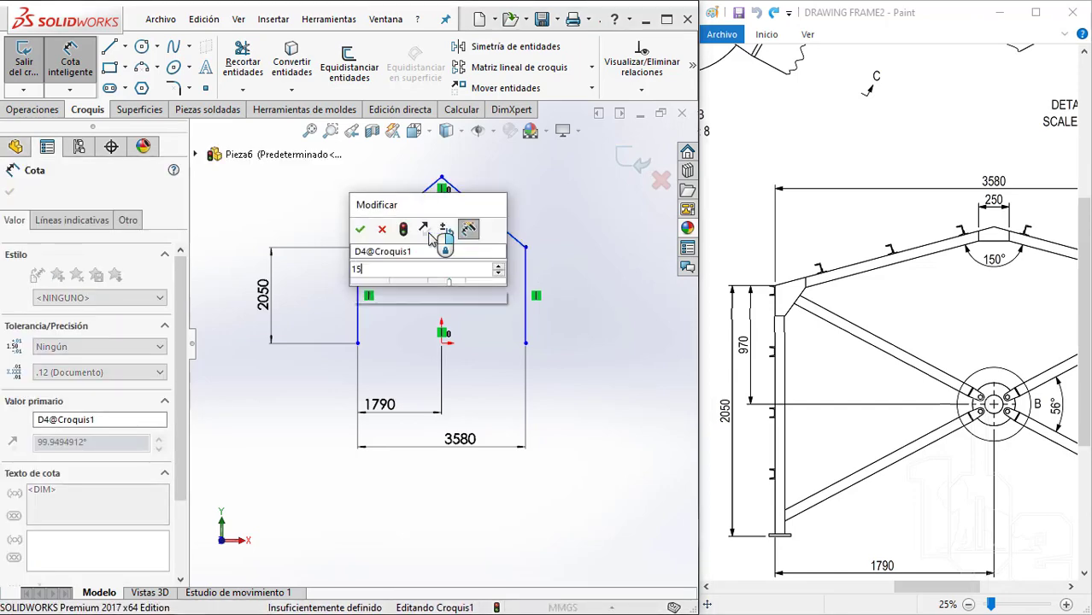
{"action": "type", "text": "150"}
{"action": "key", "text": "Return"}
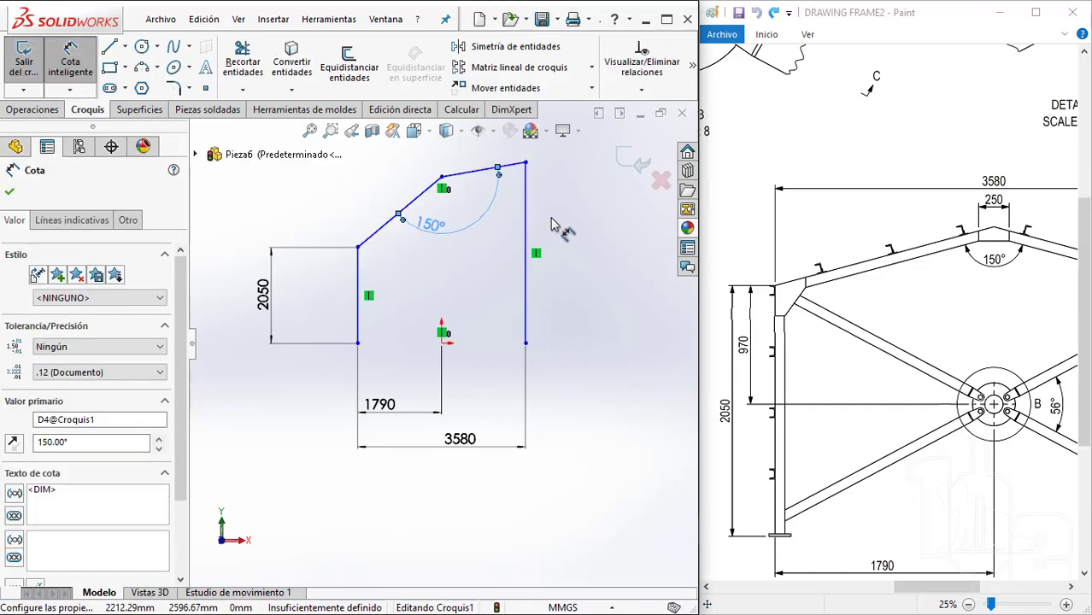
{"action": "left_click", "coordinate": [535, 171]}
Make the two eave points level and the left column base horizontal with the origin
{"action": "left_click", "coordinate": [526, 163]}
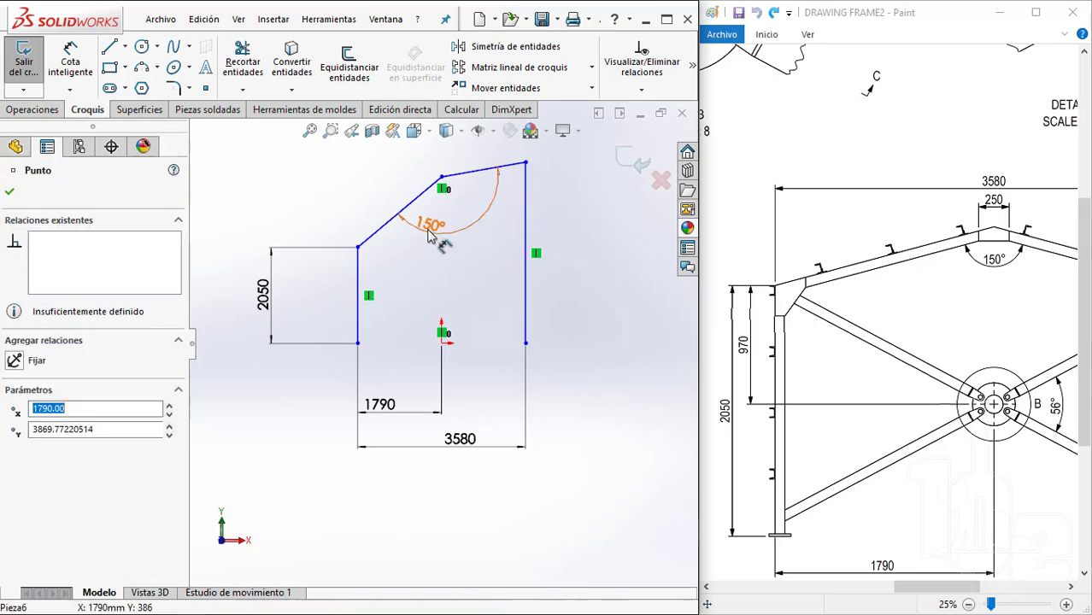
{"action": "left_click", "coordinate": [357, 248], "text": "ctrl"}
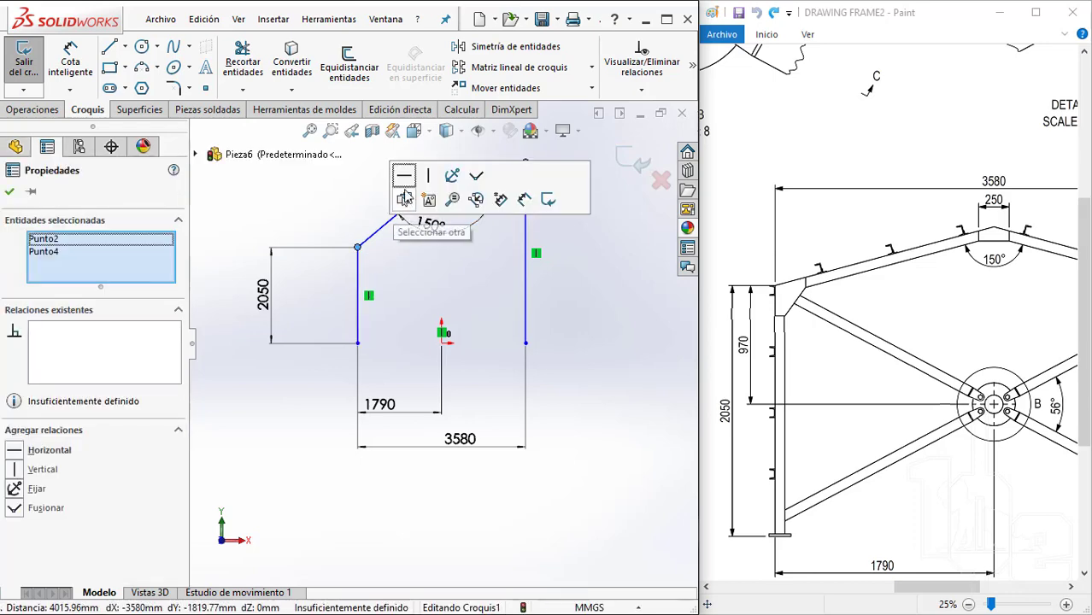
{"action": "left_click", "coordinate": [408, 173]}
{"action": "left_click", "coordinate": [582, 309]}
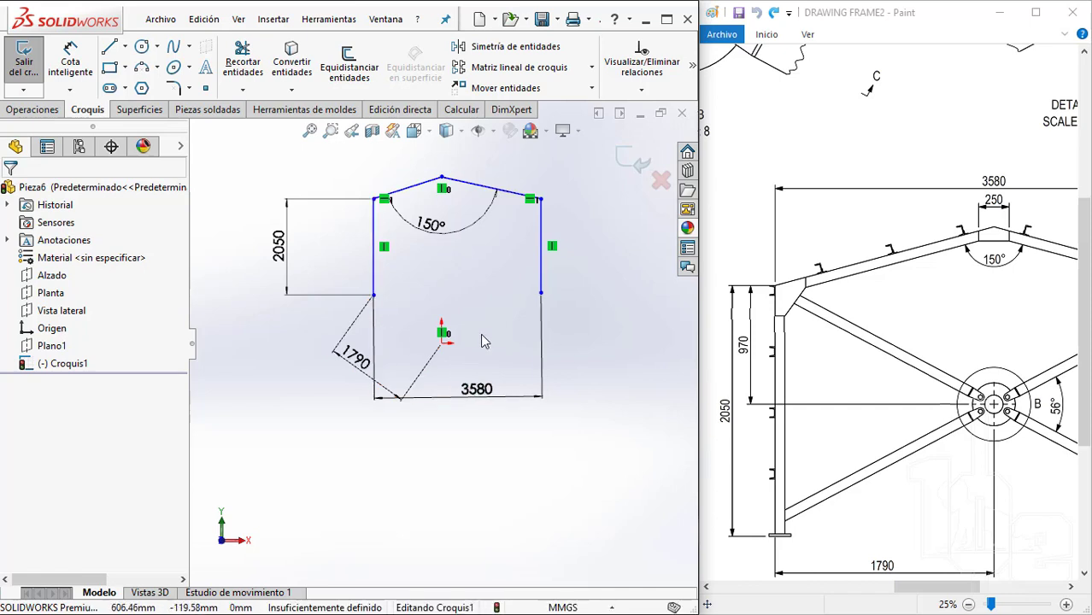
{"action": "left_click", "coordinate": [441, 343]}
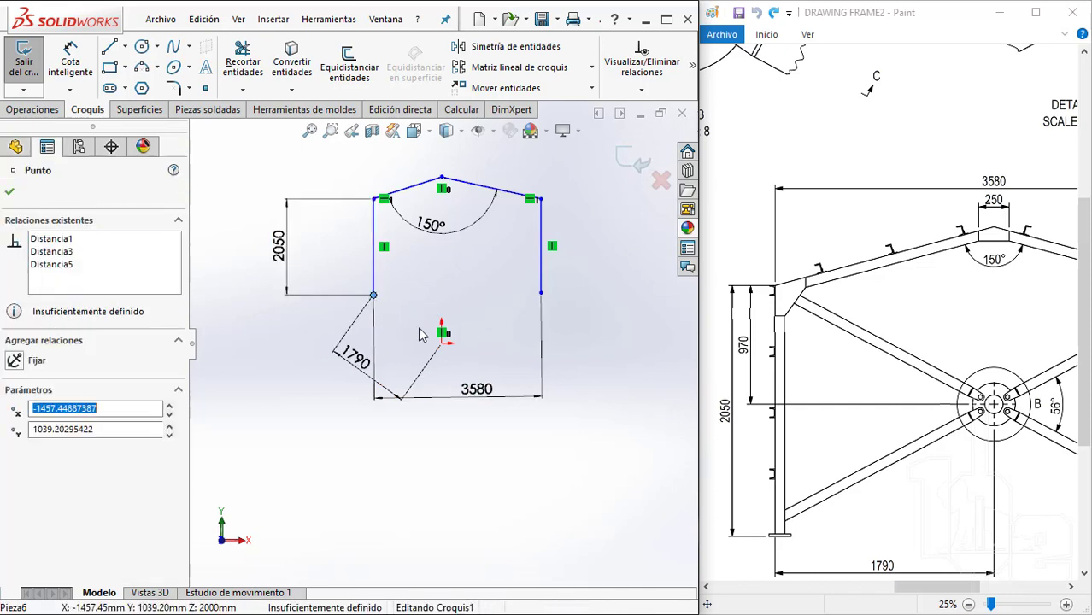
{"action": "left_click", "coordinate": [442, 344], "text": "ctrl"}
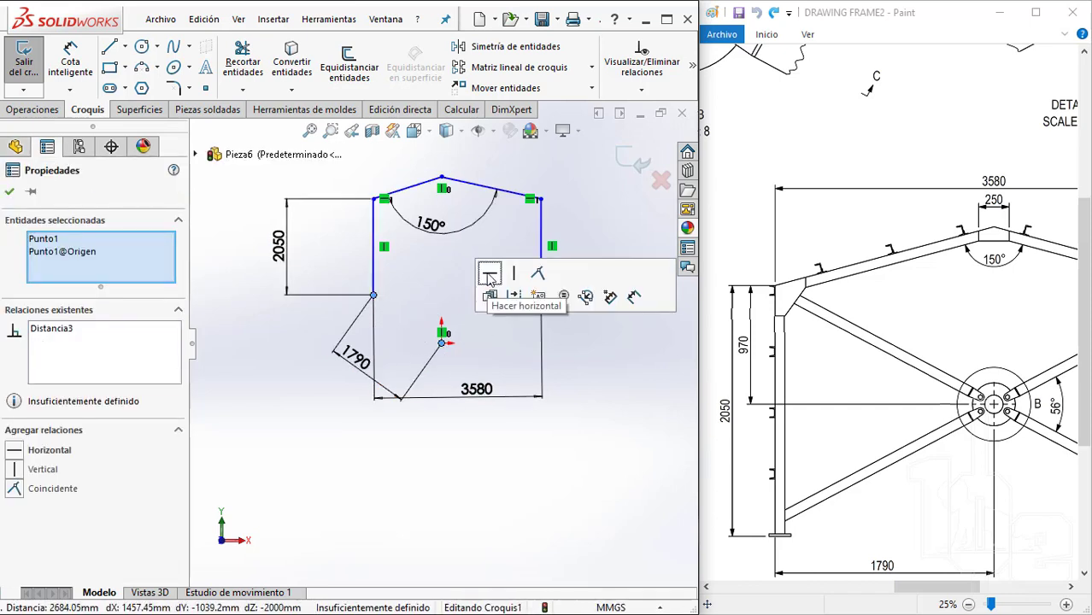
{"action": "left_click", "coordinate": [489, 273]}
{"action": "left_click", "coordinate": [535, 318]}
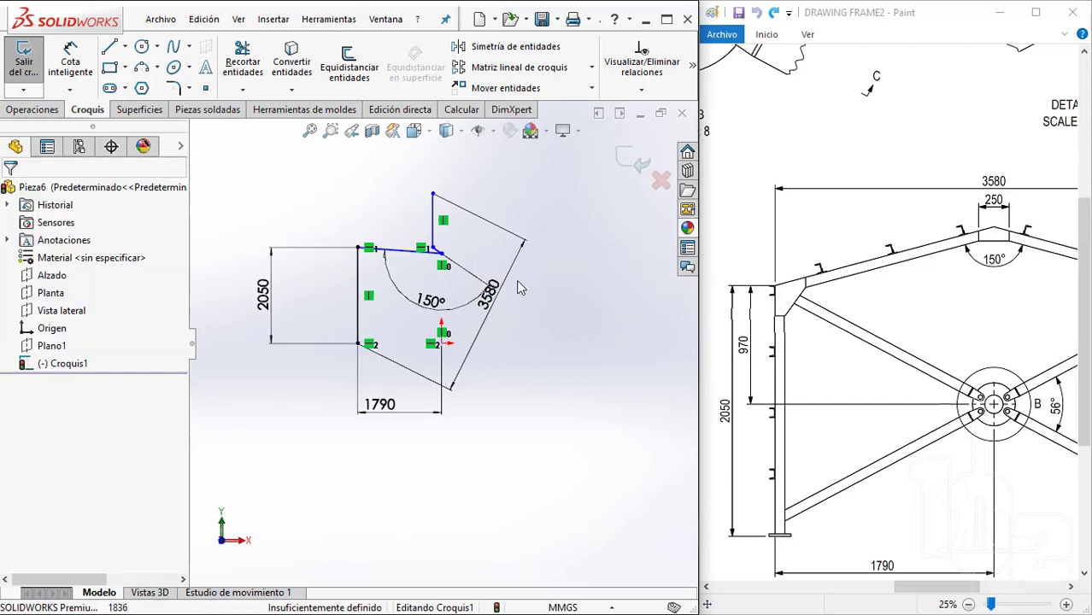
Align the roof apex vertically above the origin and check the point relations
{"action": "left_click", "coordinate": [431, 195]}
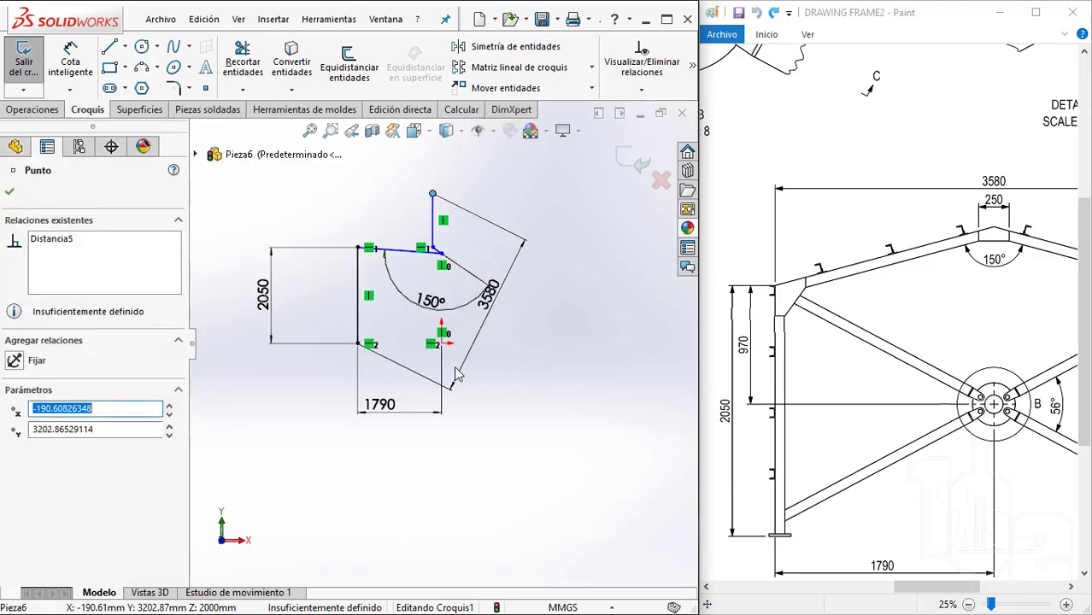
{"action": "left_click", "coordinate": [442, 345]}
{"action": "left_click", "coordinate": [433, 196], "text": "ctrl"}
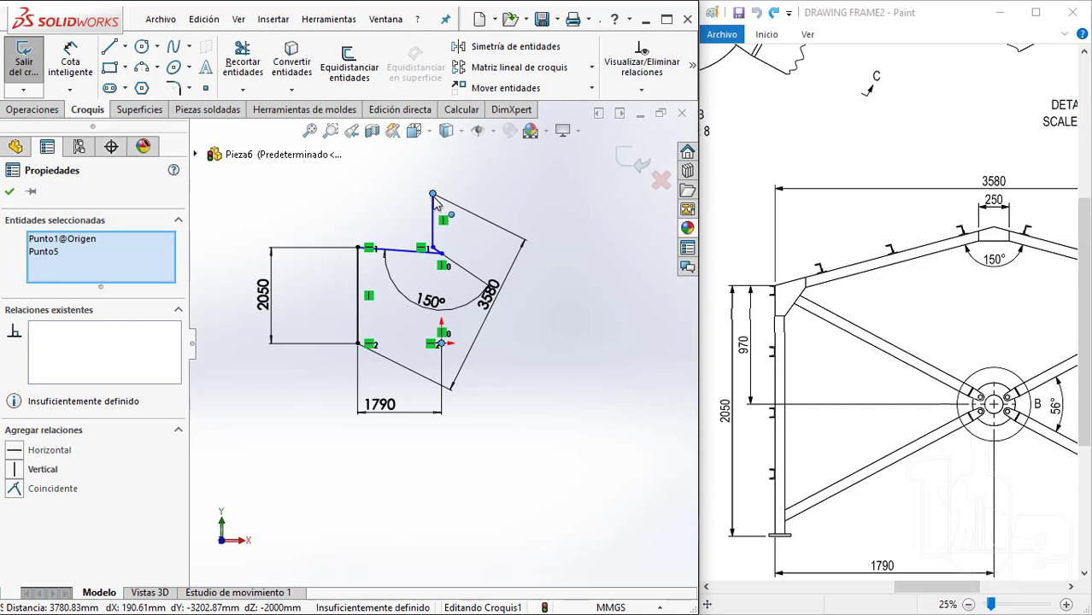
{"action": "left_click", "coordinate": [30, 450]}
{"action": "left_click", "coordinate": [587, 334]}
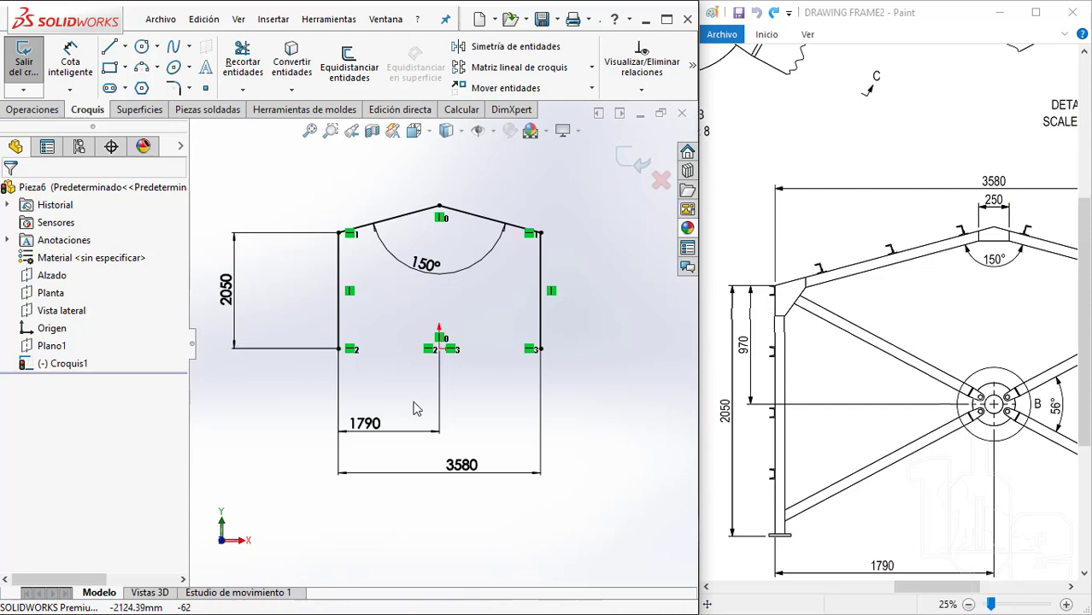
{"action": "left_click", "coordinate": [351, 348]}
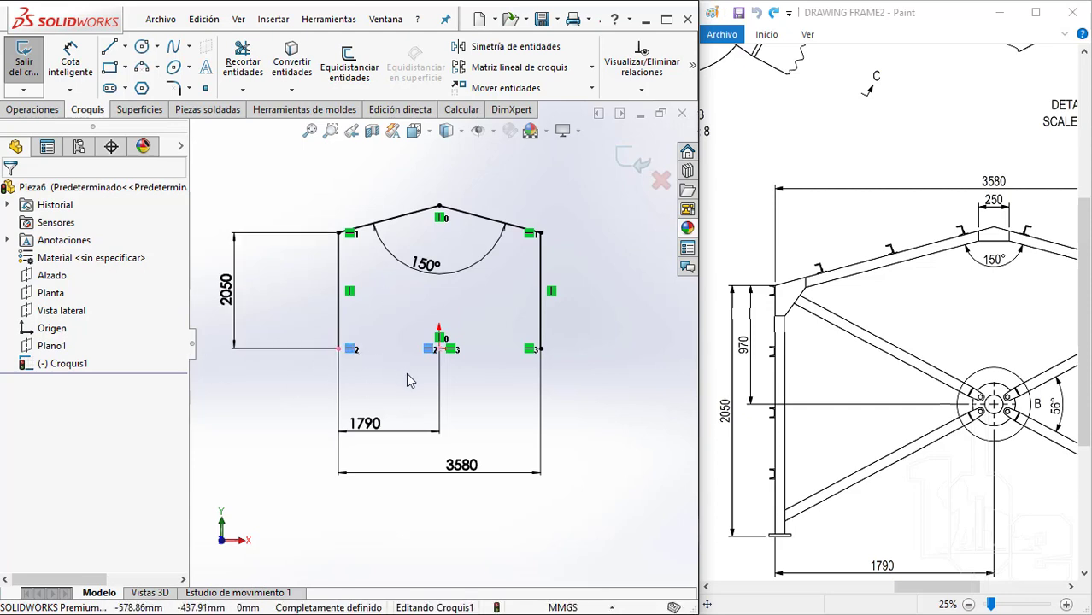
{"action": "left_click", "coordinate": [451, 348]}
{"action": "left_click", "coordinate": [491, 370]}
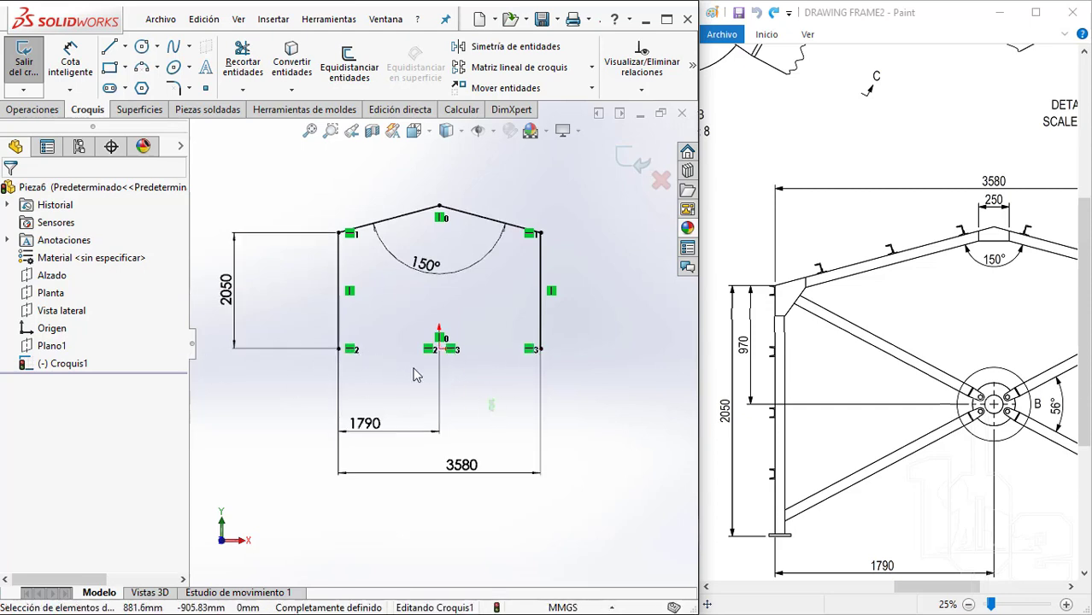
Move the 1790, 3580 and 2050 dimensions closer to the frame
{"action": "left_click_drag", "start_coordinate": [373, 424], "coordinate": [392, 381]}
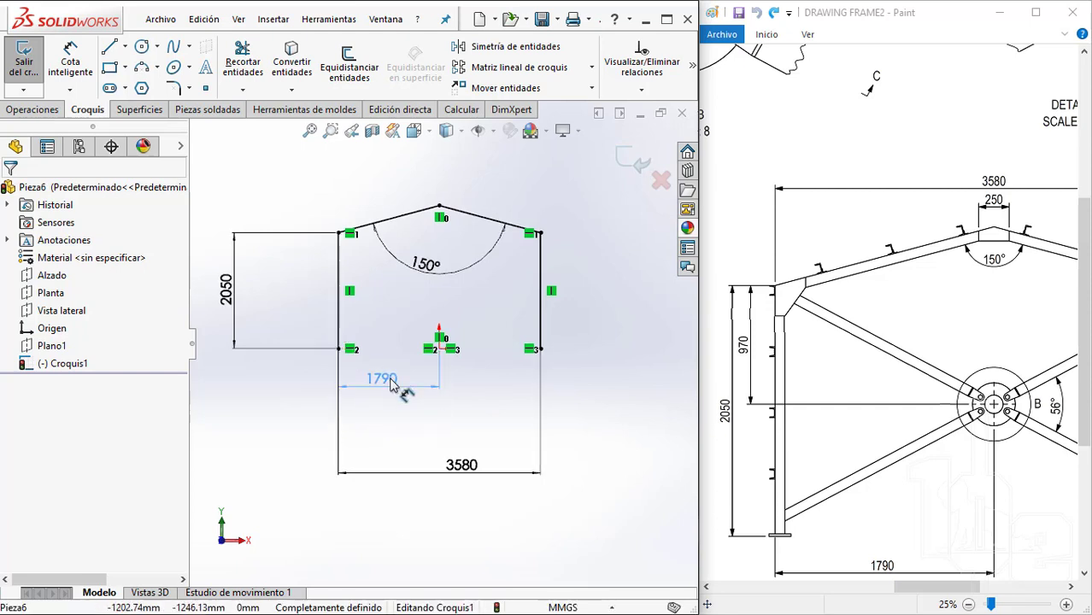
{"action": "left_click_drag", "start_coordinate": [453, 451], "coordinate": [444, 429]}
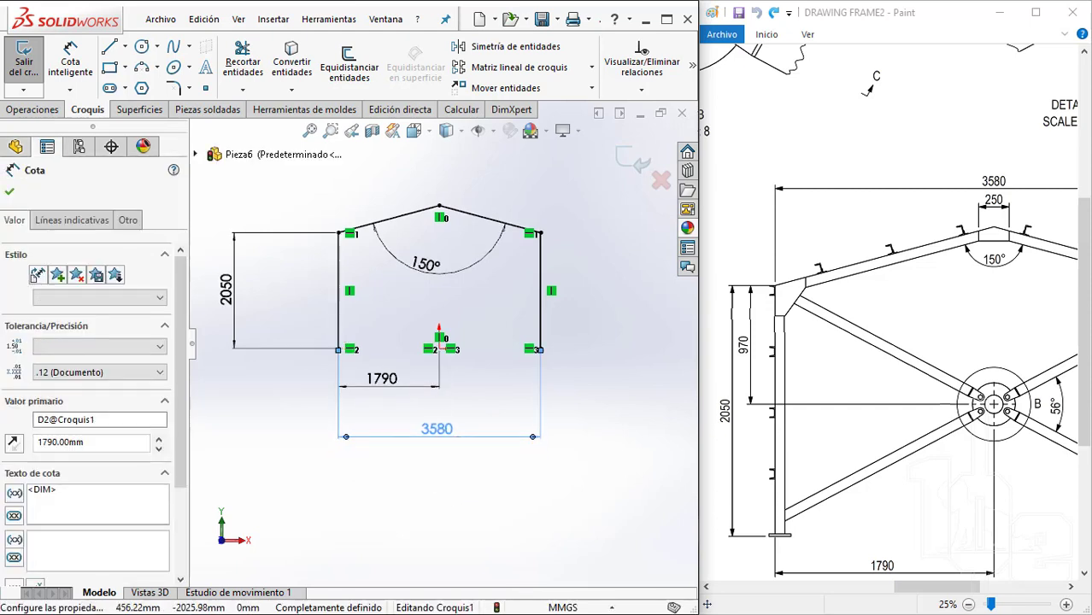
{"action": "left_click_drag", "start_coordinate": [226, 290], "coordinate": [279, 295]}
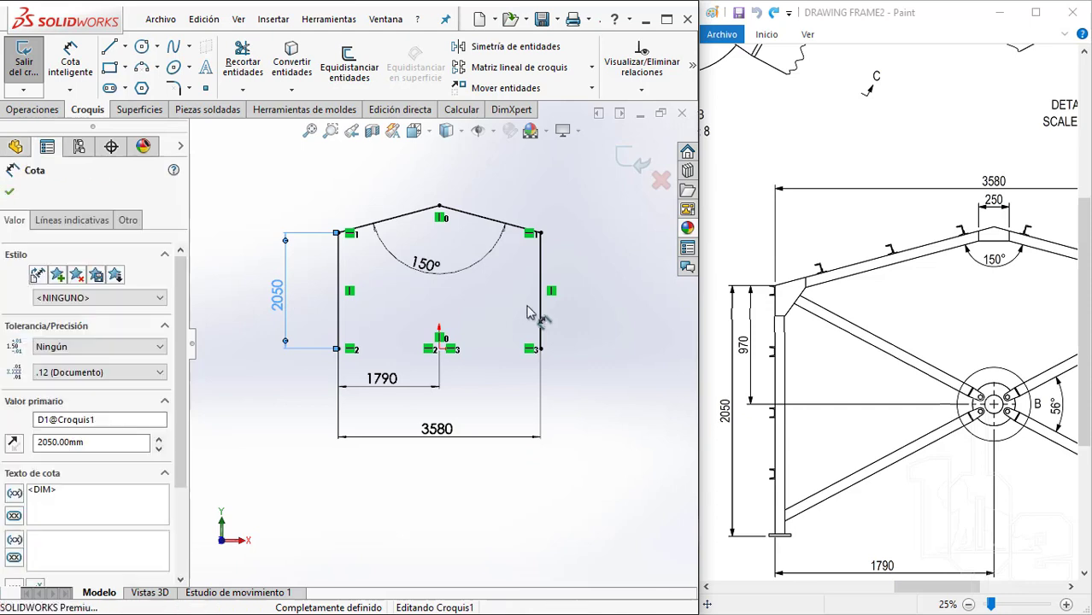
{"action": "left_click", "coordinate": [500, 294]}
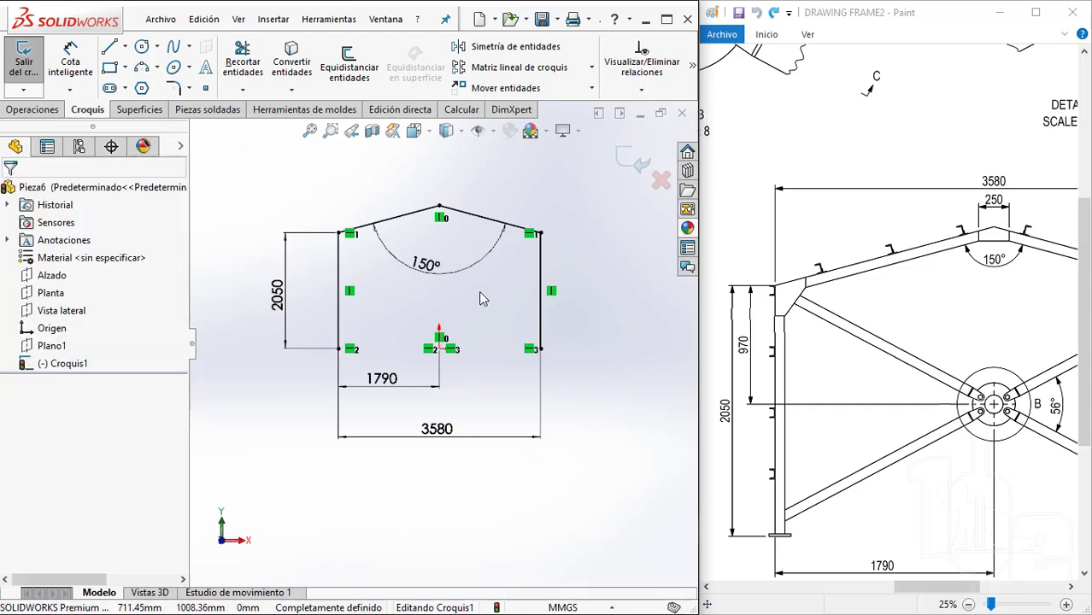
{"action": "scroll", "coordinate": [481, 297], "scroll_direction": "down", "scroll_amount": 1}
{"action": "key", "text": "l"}
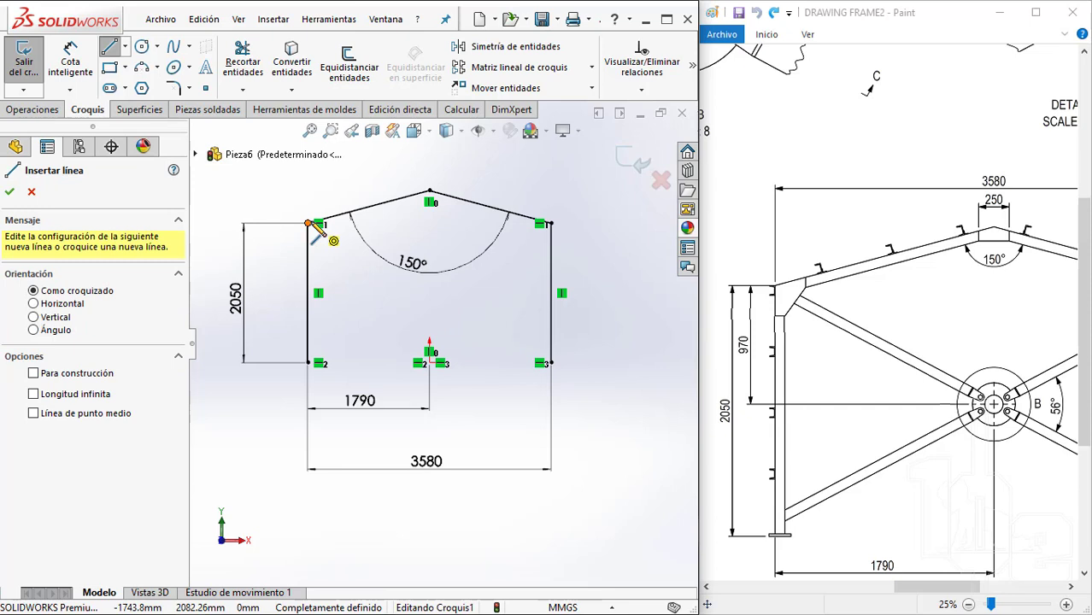
Draw a circle inside the frame outline
{"action": "left_click", "coordinate": [142, 46]}
{"action": "left_click", "coordinate": [429, 289]}
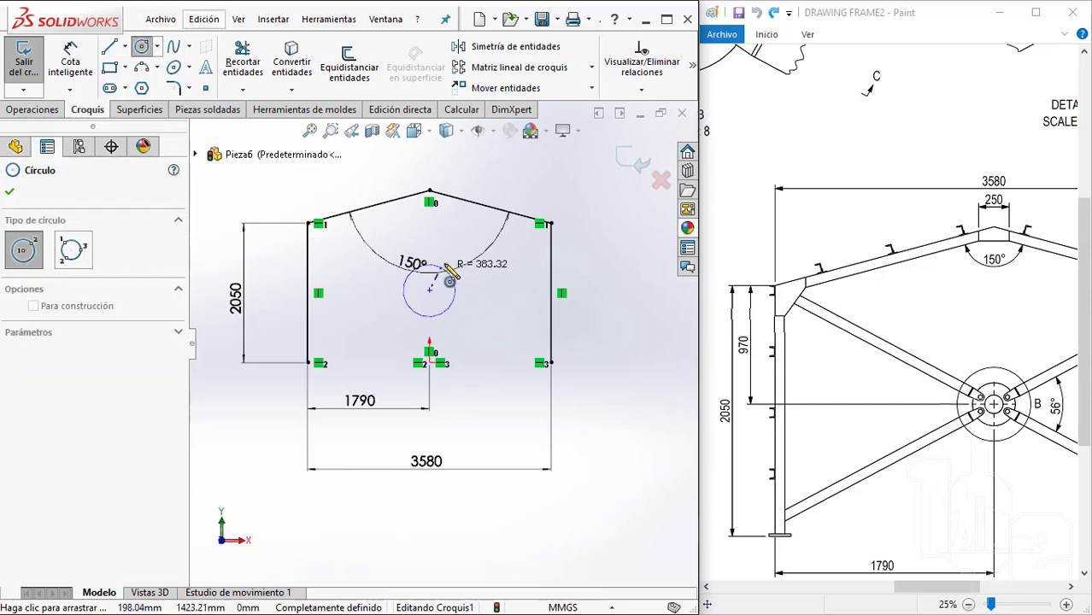
{"action": "left_click", "coordinate": [455, 269]}
{"action": "key", "text": "Escape"}
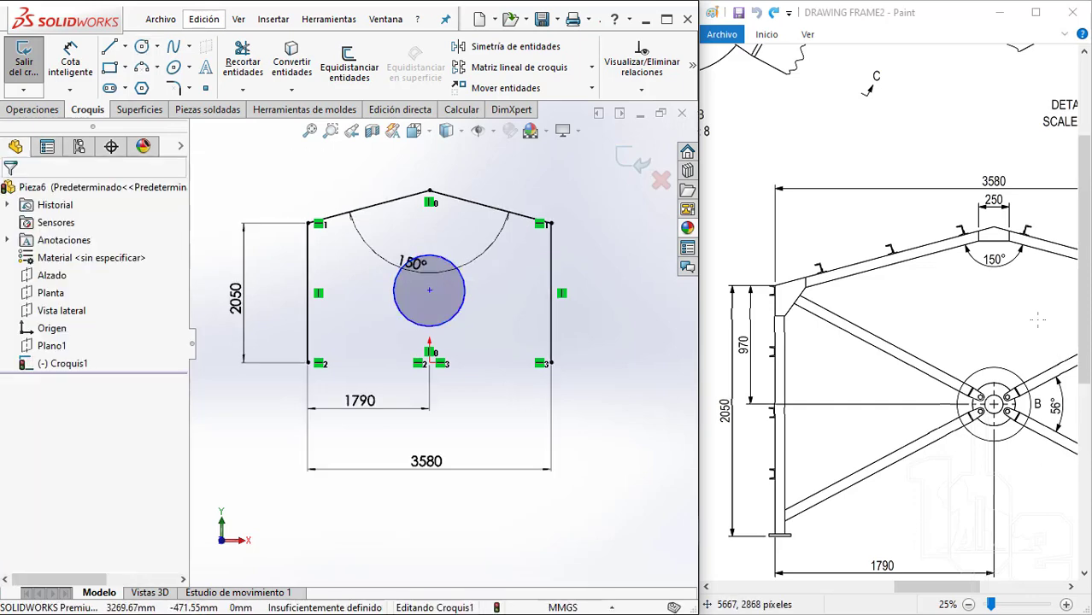
{"action": "scroll", "coordinate": [1038, 320], "scroll_direction": "up", "scroll_amount": 3}
{"action": "scroll", "coordinate": [996, 364], "scroll_direction": "up", "scroll_amount": 4}
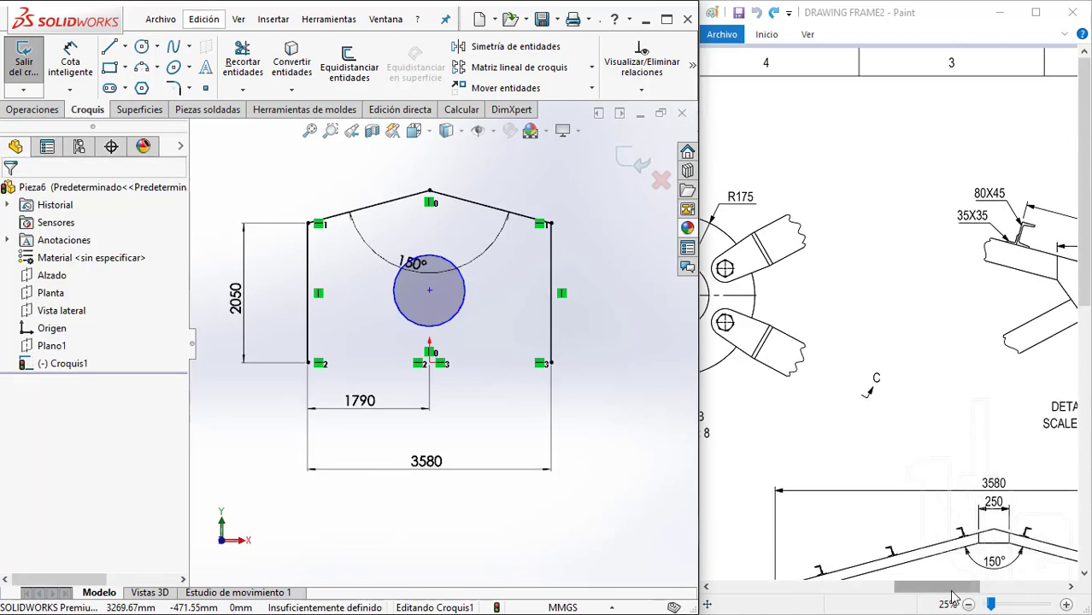
{"action": "left_click_drag", "start_coordinate": [954, 595], "coordinate": [913, 583]}
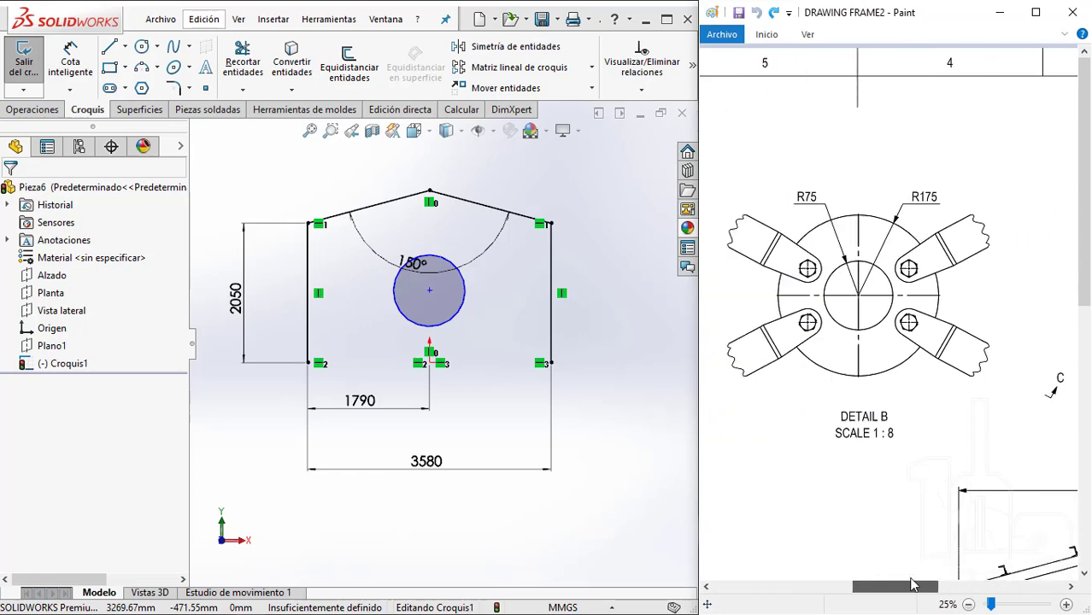
Dimension the circle's diameter to 350 (175*2)
{"action": "left_click", "coordinate": [68, 53]}
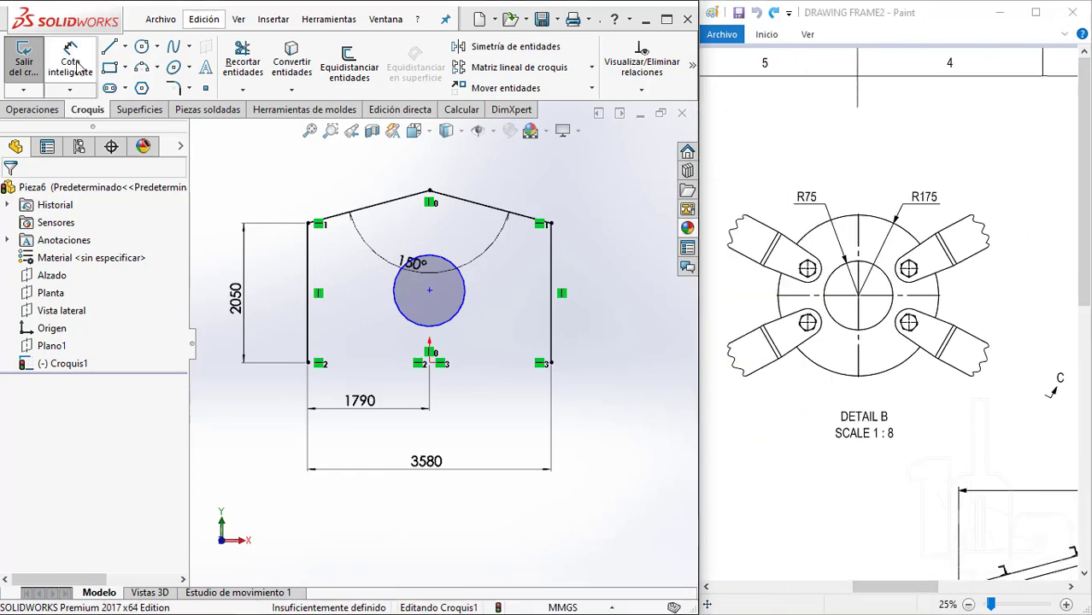
{"action": "left_click", "coordinate": [465, 295]}
{"action": "scroll", "coordinate": [518, 303], "scroll_direction": "down", "scroll_amount": 1}
{"action": "left_click", "coordinate": [512, 294]}
{"action": "type", "text": "175*2"}
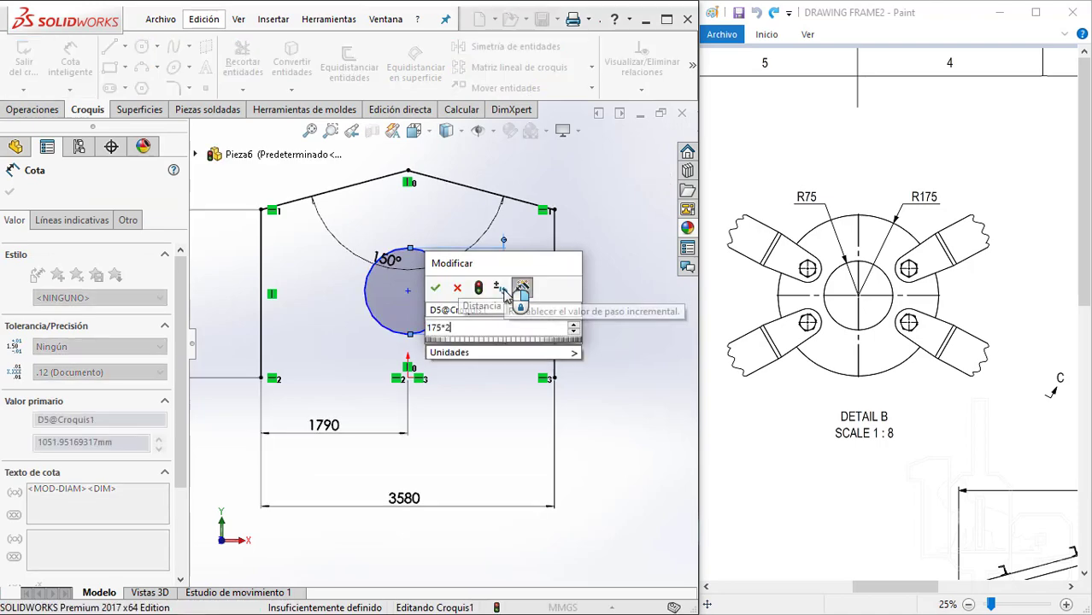
{"action": "key", "text": "Return"}
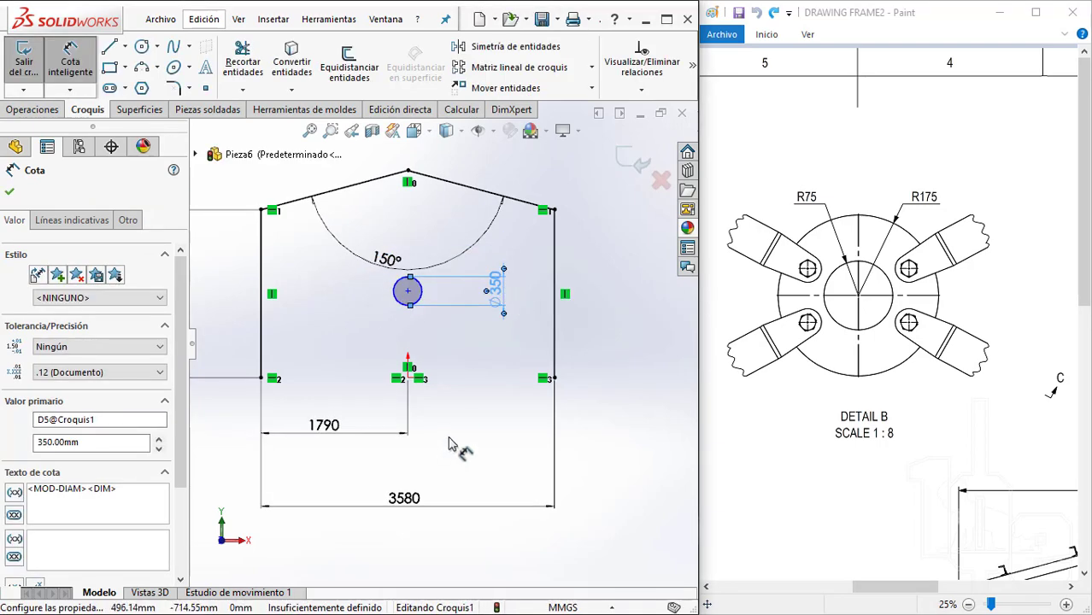
{"action": "scroll", "coordinate": [997, 520], "scroll_direction": "down", "scroll_amount": 3}
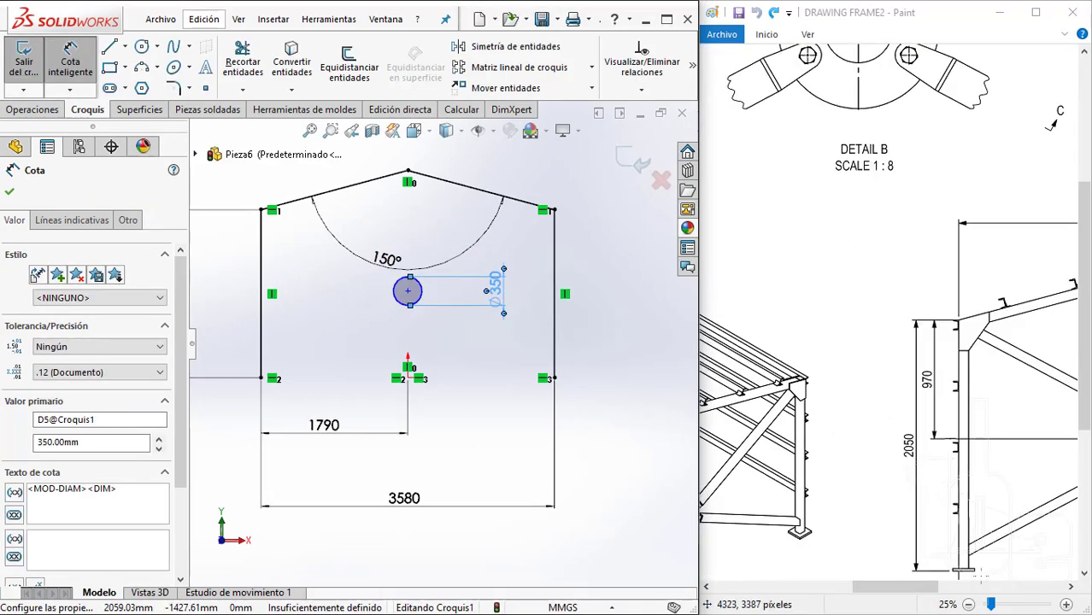
{"action": "left_click_drag", "start_coordinate": [929, 593], "coordinate": [958, 593]}
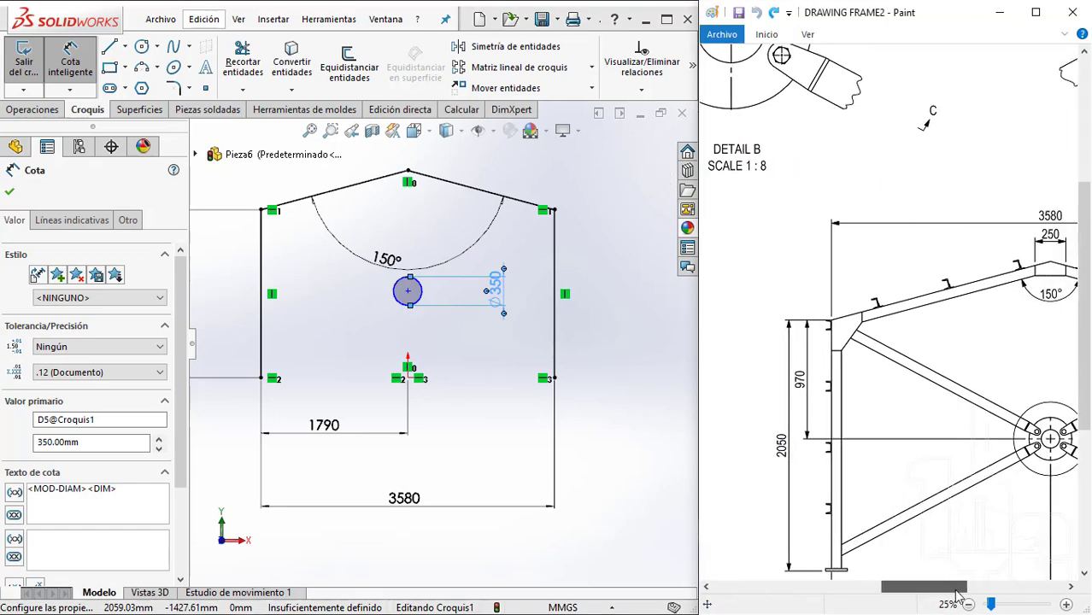
Place the circle centre 970 below the top-left corner, vertically aligned with the origin
{"action": "left_click", "coordinate": [260, 210]}
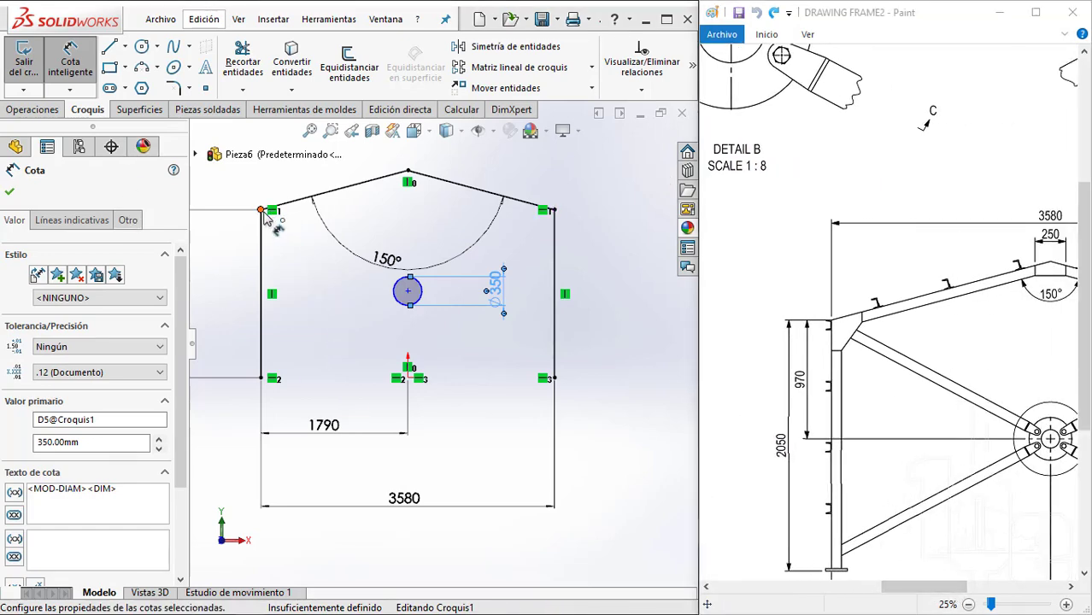
{"action": "left_click", "coordinate": [407, 291]}
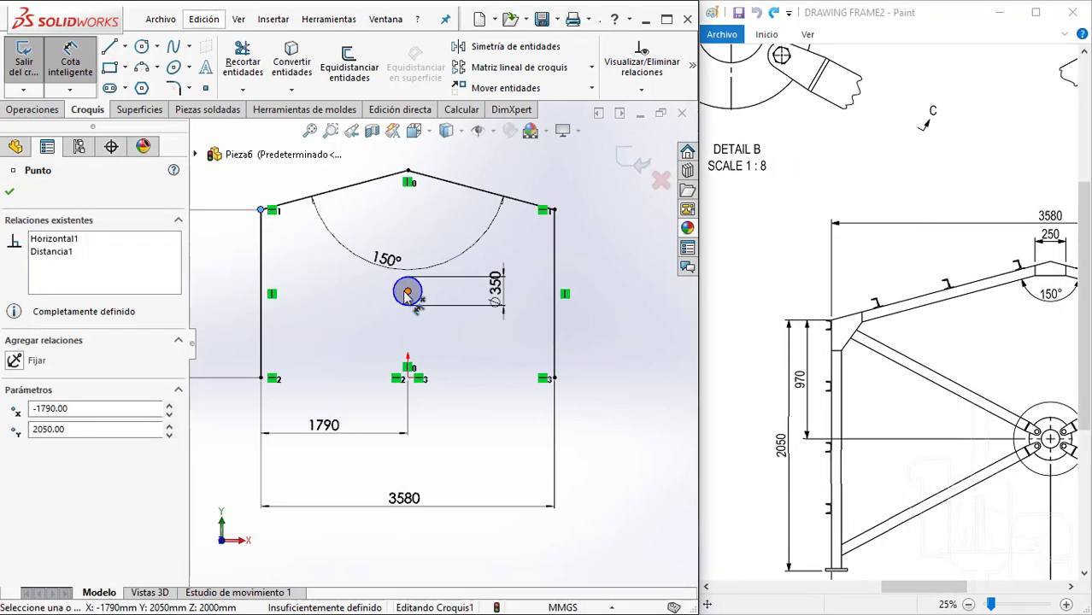
{"action": "left_click", "coordinate": [224, 257]}
{"action": "type", "text": "970"}
{"action": "key", "text": "Return"}
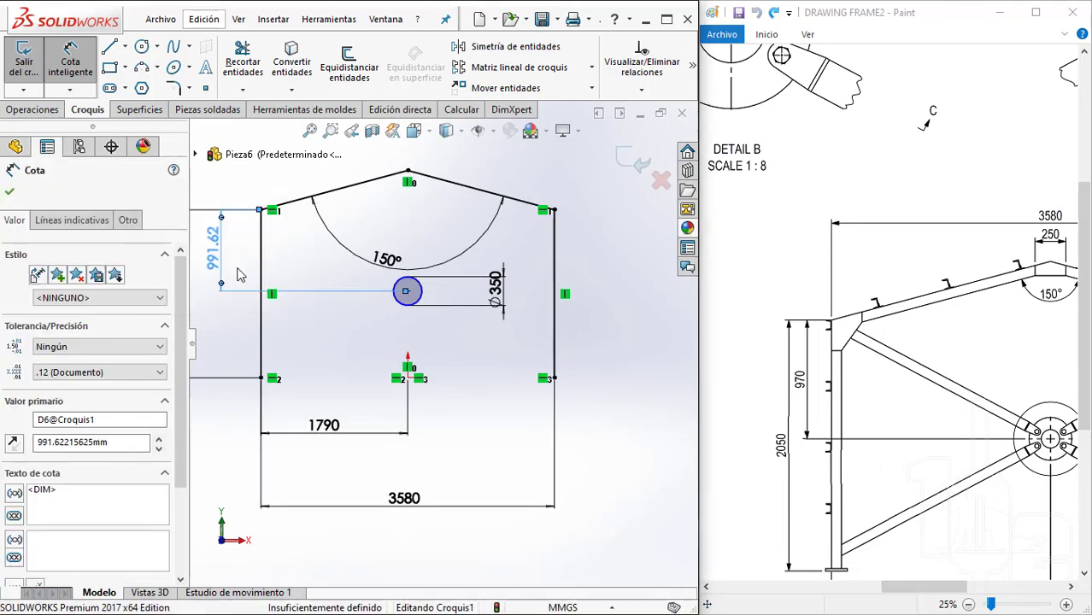
{"action": "key", "text": "Escape"}
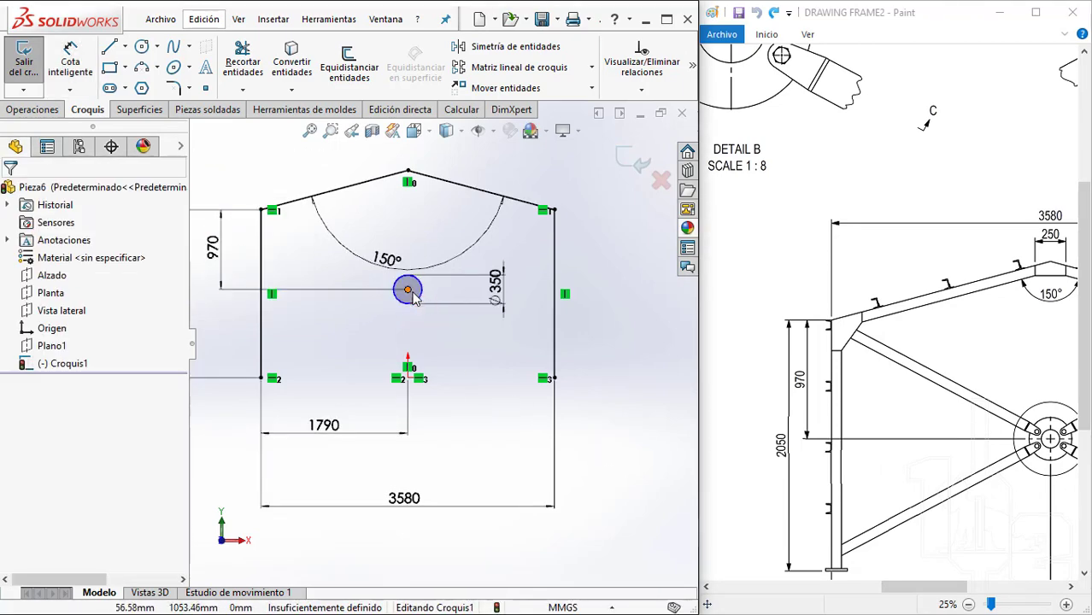
{"action": "left_click", "coordinate": [405, 381]}
{"action": "left_click_drag", "start_coordinate": [389, 394], "coordinate": [455, 360]}
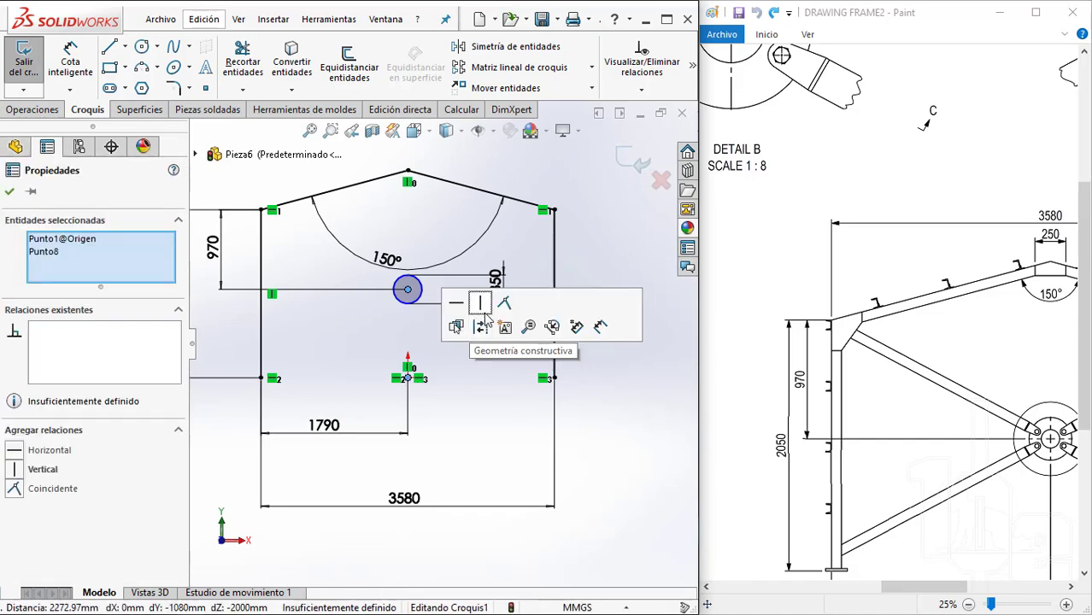
{"action": "left_click", "coordinate": [481, 306]}
{"action": "left_click", "coordinate": [455, 459]}
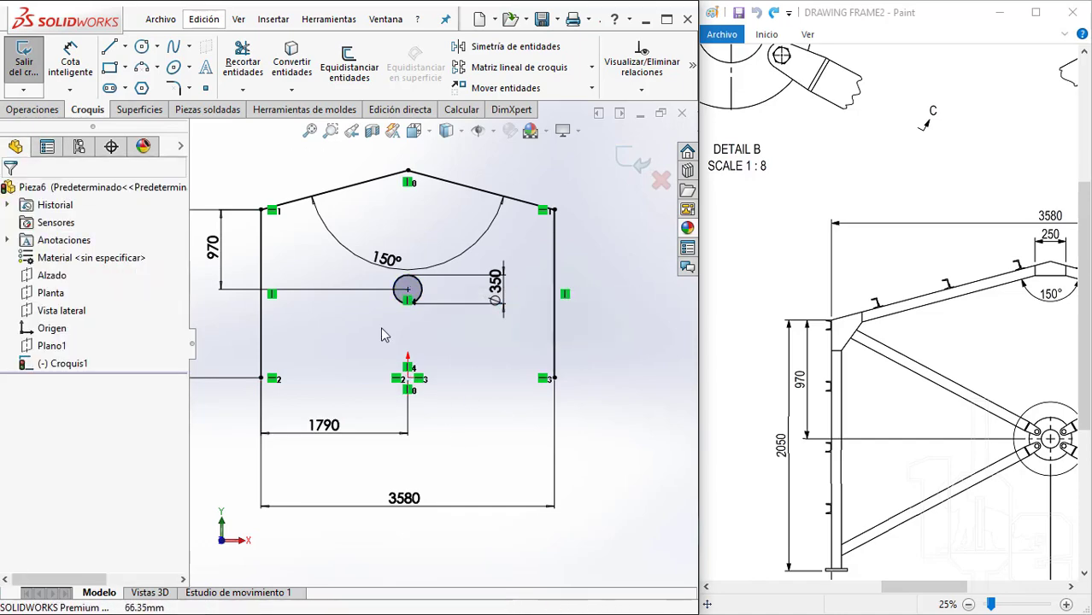
Draw a small circle centred on the hub centre point inside the Ø350 circle
{"action": "scroll", "coordinate": [380, 326], "scroll_direction": "down", "scroll_amount": 2}
{"action": "scroll", "coordinate": [431, 301], "scroll_direction": "down", "scroll_amount": 5}
{"action": "key", "text": "c"}
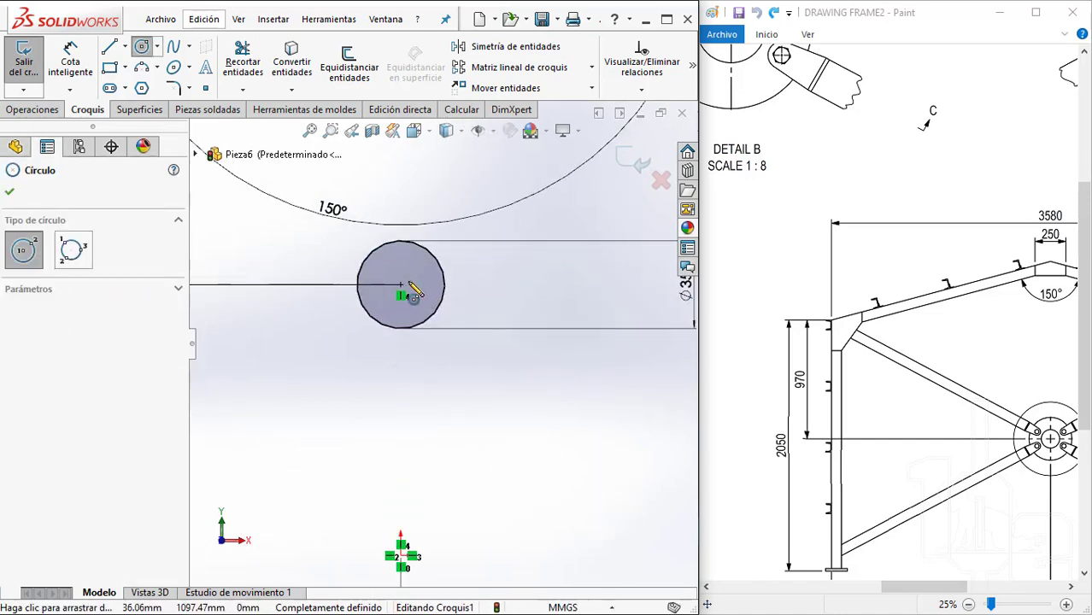
{"action": "left_click", "coordinate": [401, 285]}
{"action": "left_click", "coordinate": [420, 285]}
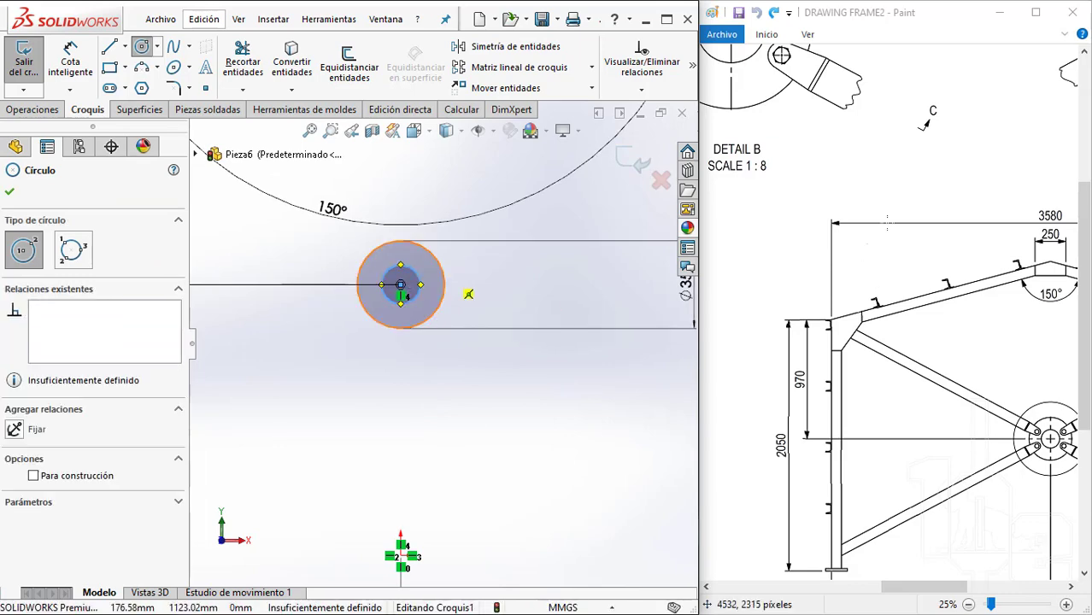
{"action": "scroll", "coordinate": [932, 217], "scroll_direction": "up", "scroll_amount": 3}
{"action": "left_click_drag", "start_coordinate": [921, 592], "coordinate": [906, 591]}
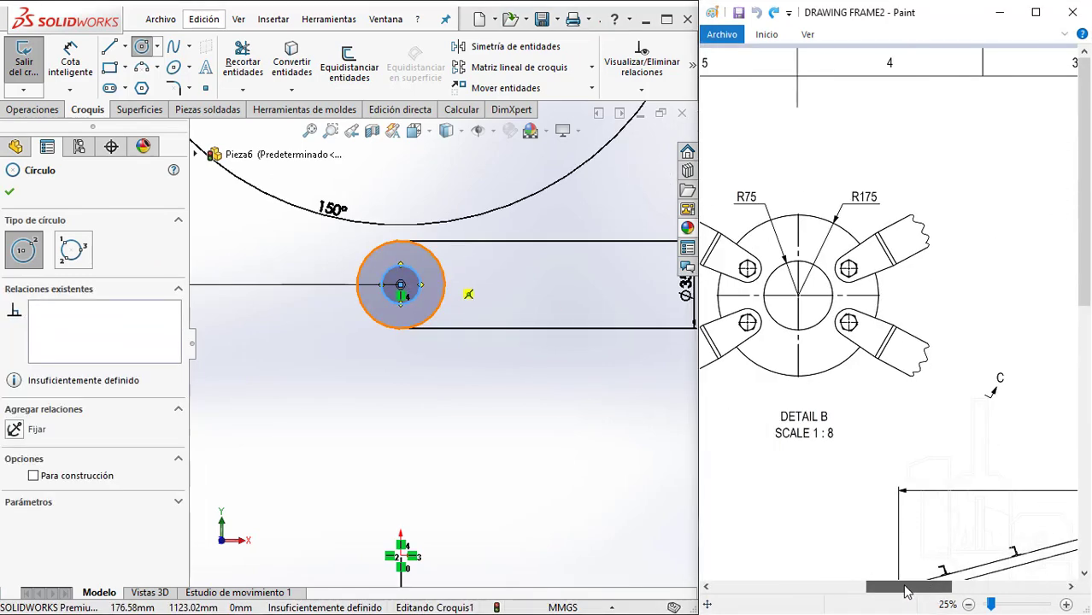
Dimension the small circle to a 150 mm diameter and fit the sketch in view
{"action": "left_click", "coordinate": [70, 60]}
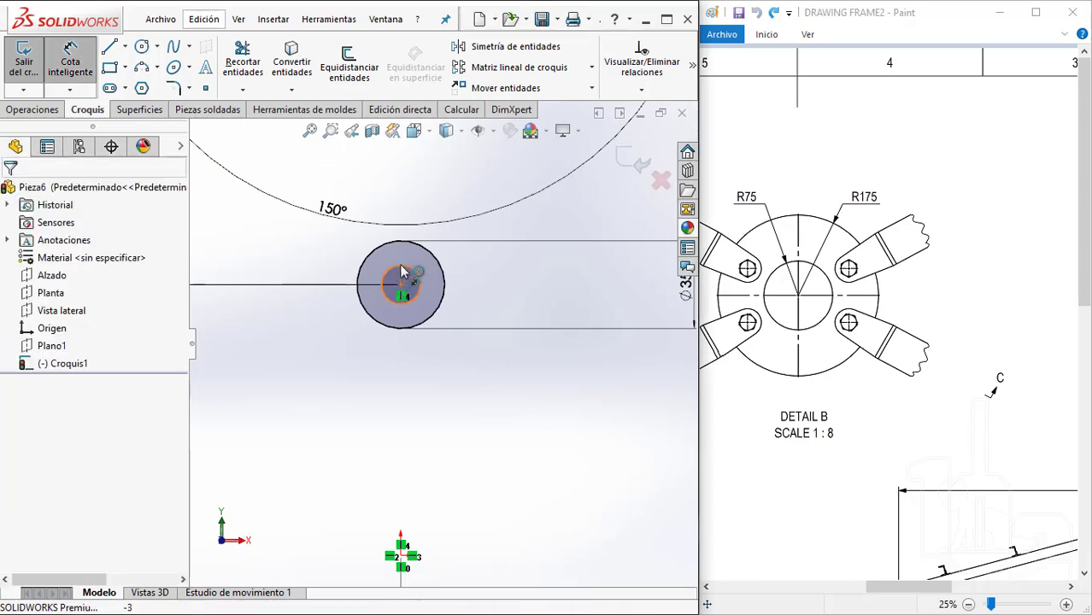
{"action": "left_click", "coordinate": [420, 285]}
{"action": "left_click", "coordinate": [505, 291]}
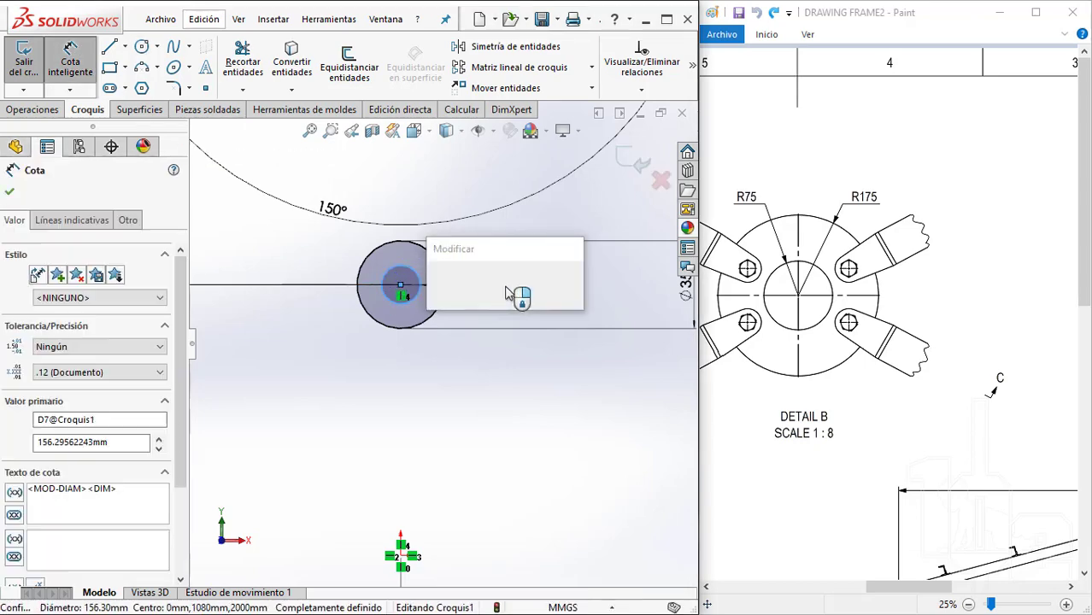
{"action": "type", "text": "150"}
{"action": "key", "text": "Return"}
{"action": "key", "text": "Escape"}
{"action": "key", "text": "f"}
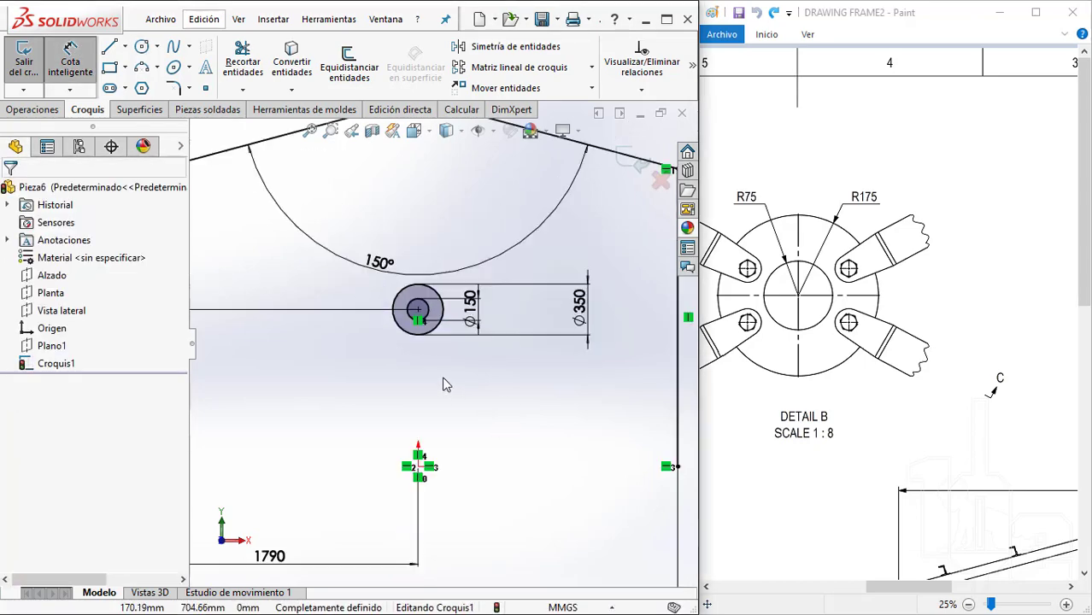
{"action": "scroll", "coordinate": [362, 296], "scroll_direction": "down", "scroll_amount": 1}
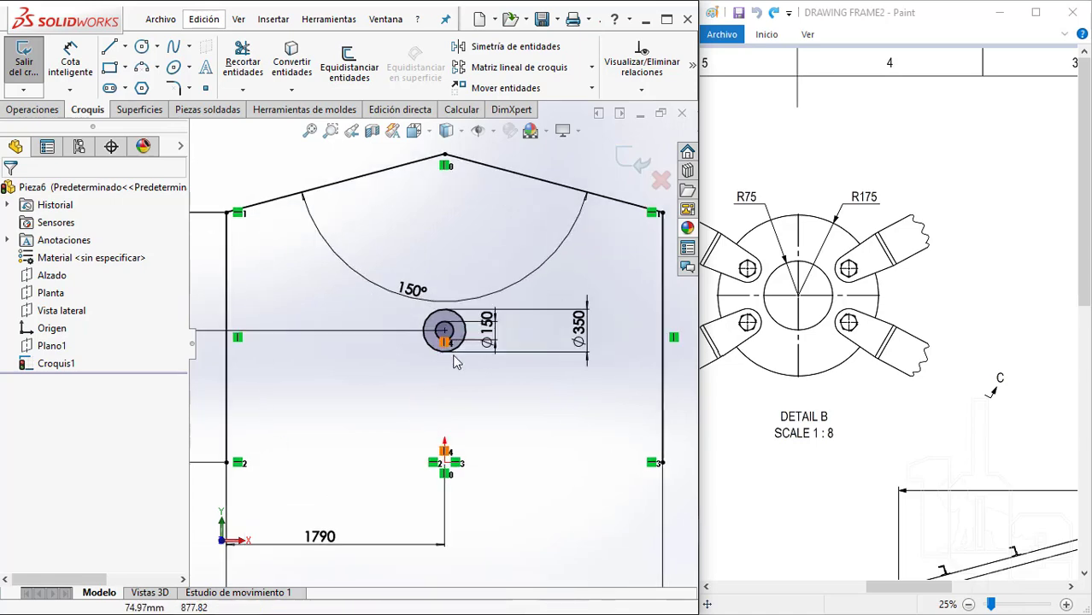
Draw a diagonal brace line from the top-left to the bottom-right frame corner
{"action": "scroll", "coordinate": [445, 358], "scroll_direction": "down", "scroll_amount": 3}
{"action": "key", "text": "l"}
{"action": "scroll", "coordinate": [371, 329], "scroll_direction": "up", "scroll_amount": 2}
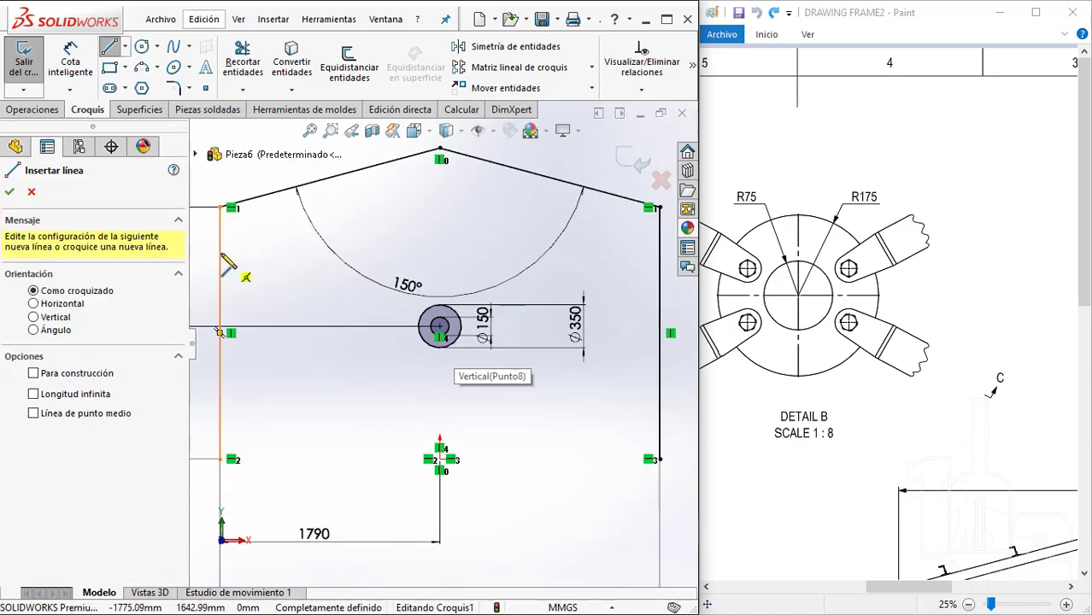
{"action": "left_click", "coordinate": [222, 209]}
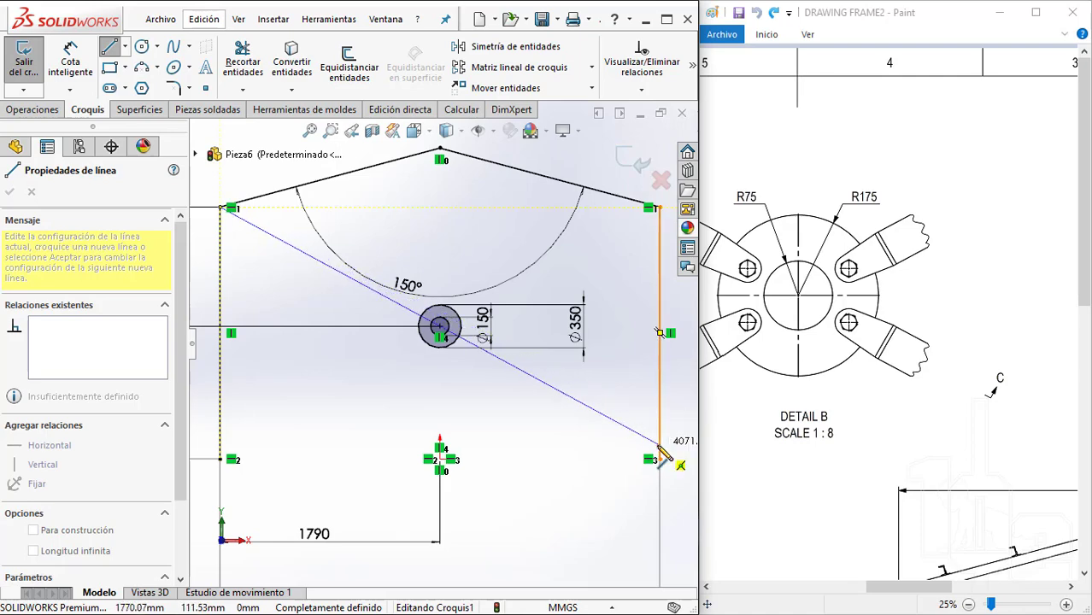
{"action": "double_click", "coordinate": [662, 450]}
{"action": "key", "text": "Escape"}
{"action": "scroll", "coordinate": [428, 329], "scroll_direction": "down", "scroll_amount": 5}
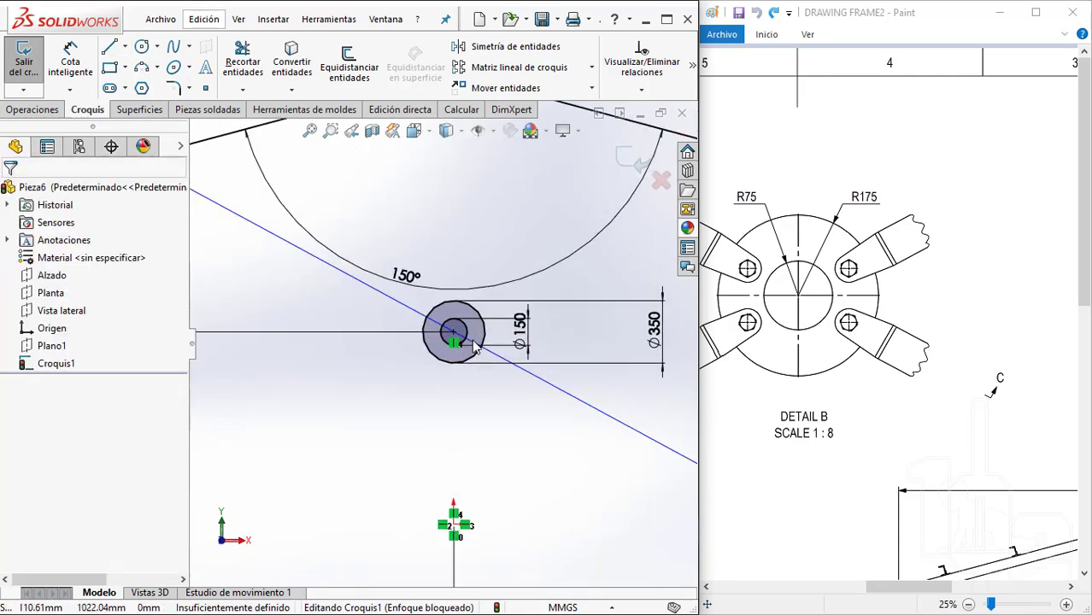
Make the first diagonal coincident with the hub centre point
{"action": "left_click", "coordinate": [468, 350]}
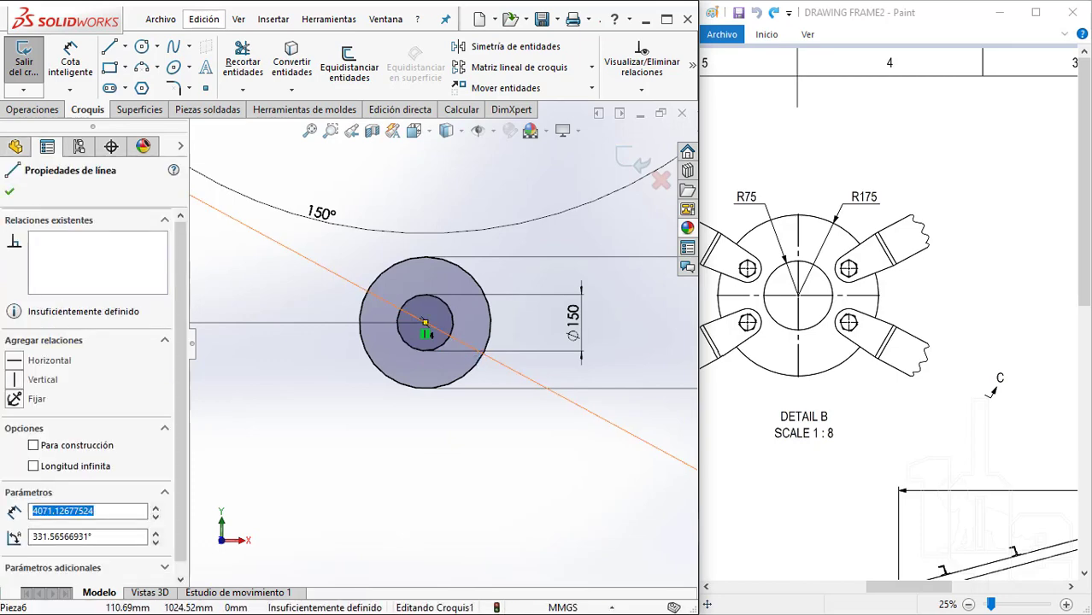
{"action": "left_click", "coordinate": [426, 324]}
{"action": "left_click", "coordinate": [419, 321], "text": "ctrl"}
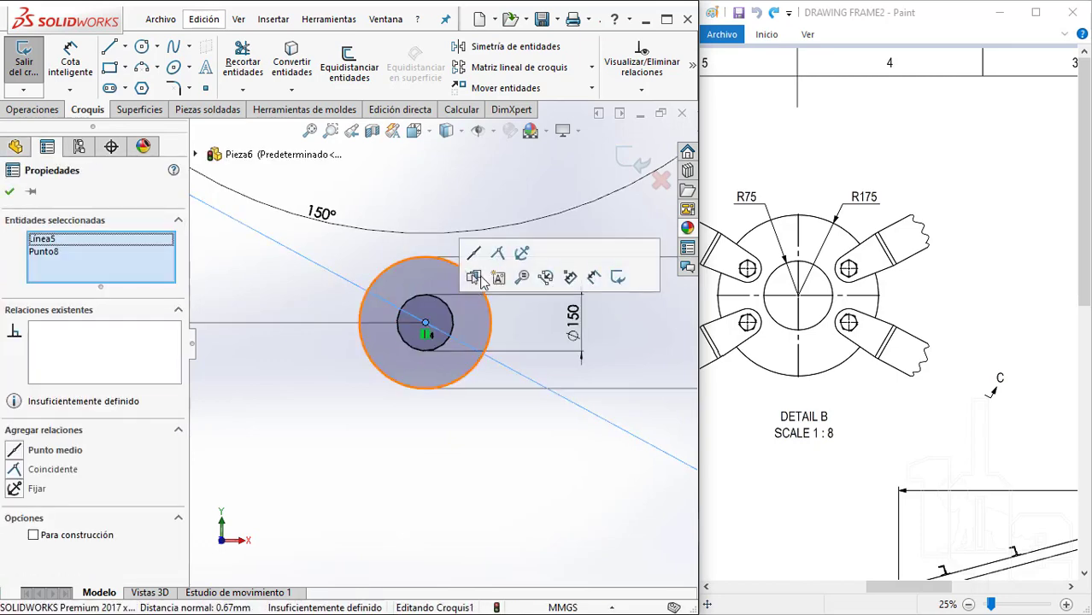
{"action": "left_click", "coordinate": [494, 250]}
{"action": "left_click", "coordinate": [477, 454]}
{"action": "scroll", "coordinate": [474, 436], "scroll_direction": "up", "scroll_amount": 3}
{"action": "scroll", "coordinate": [401, 358], "scroll_direction": "up", "scroll_amount": 2}
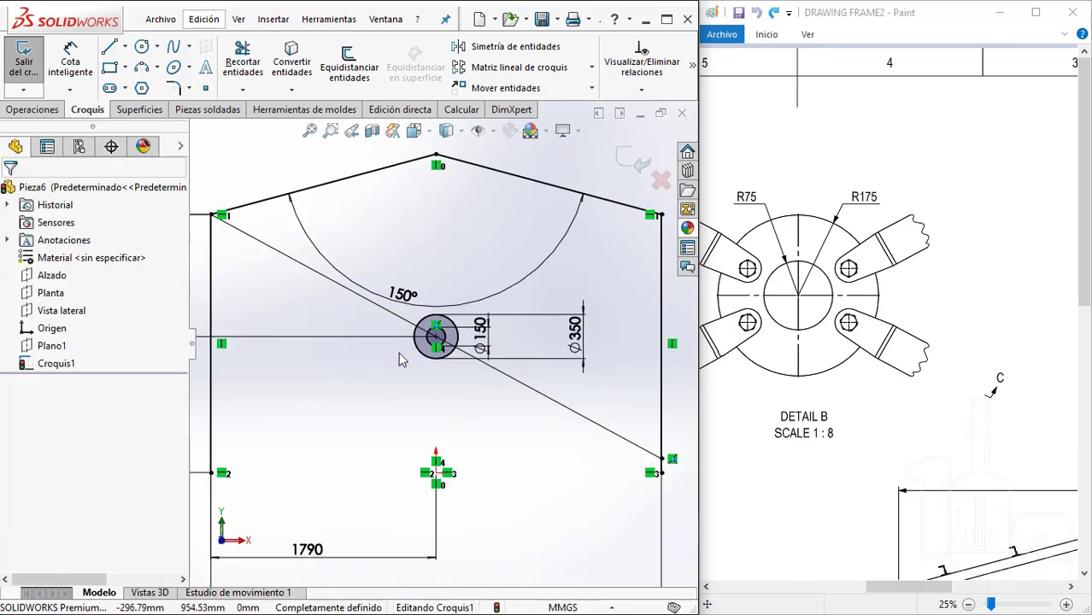
Draw the second diagonal from bottom-left to top-right corner, coincident with the hub centre
{"action": "key", "text": "l"}
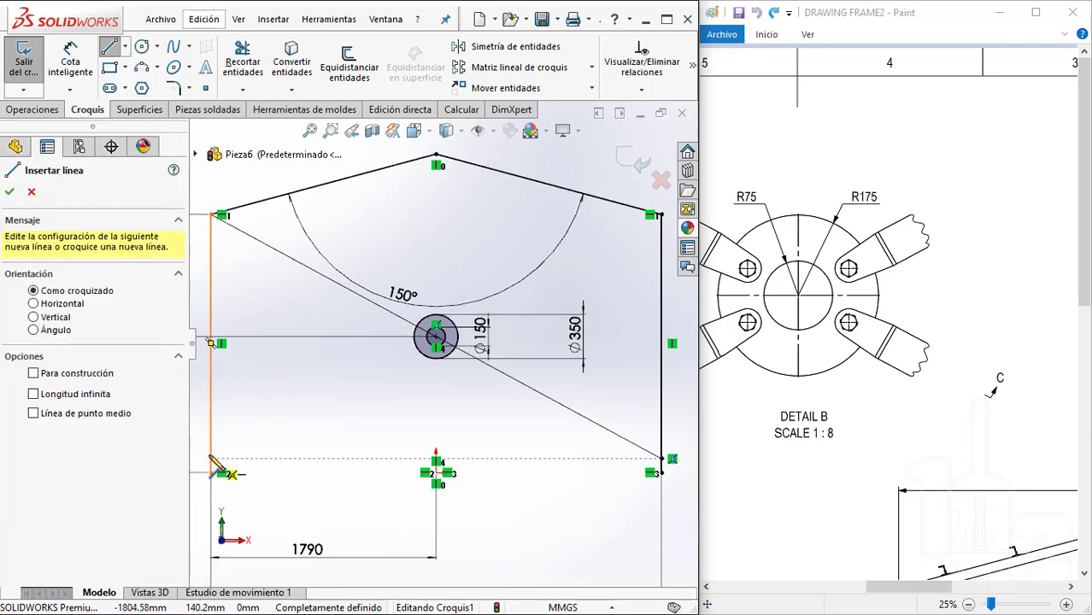
{"action": "left_click_drag", "start_coordinate": [212, 459], "coordinate": [660, 214]}
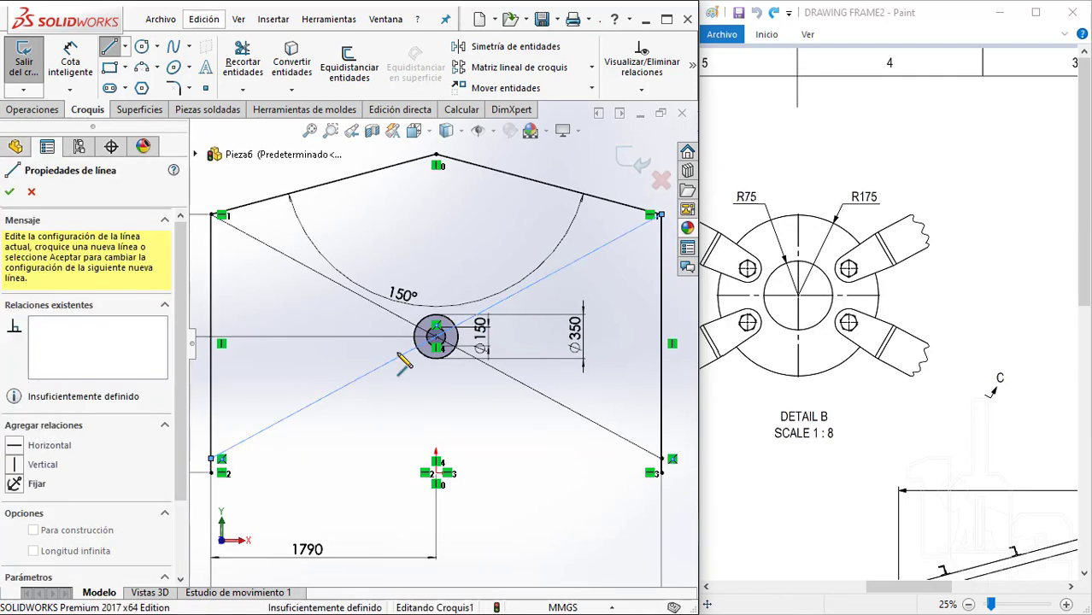
{"action": "key", "text": "Escape"}
{"action": "scroll", "coordinate": [492, 339], "scroll_direction": "up", "scroll_amount": 5}
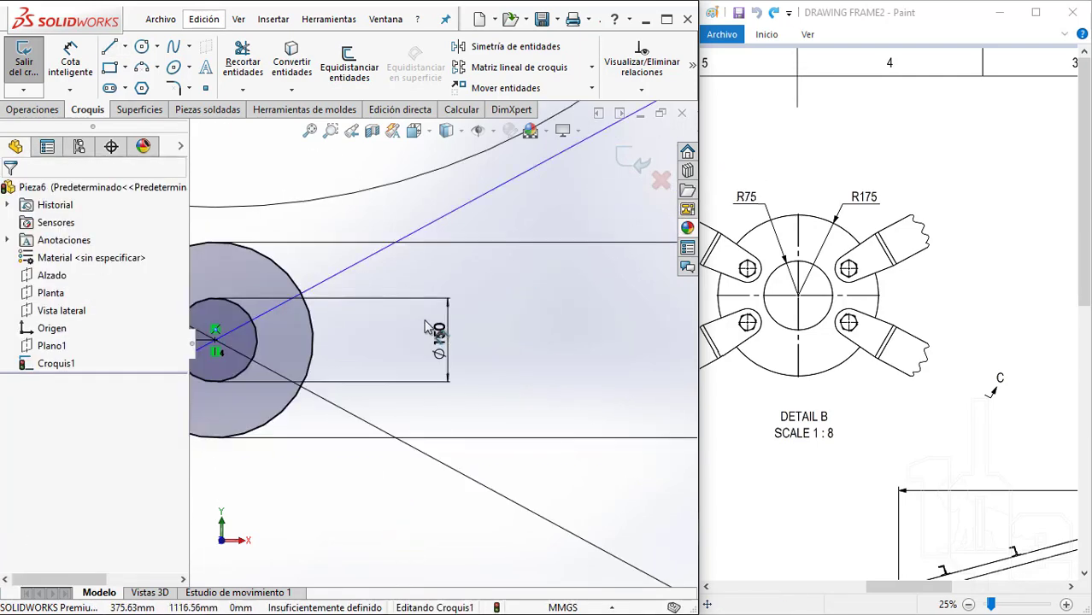
{"action": "left_click", "coordinate": [419, 236]}
{"action": "left_click", "coordinate": [309, 286]}
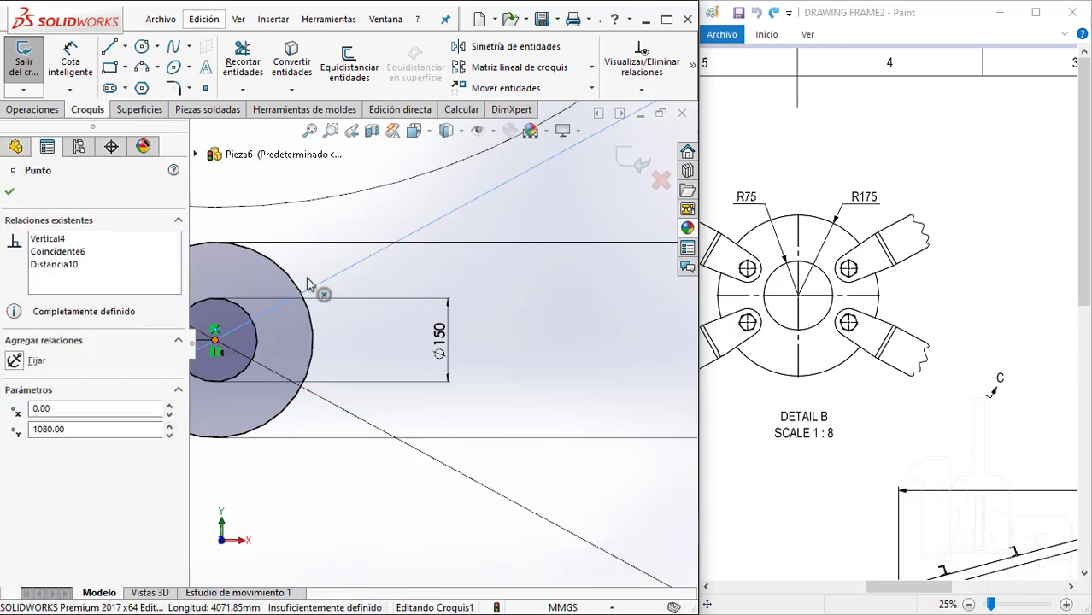
{"action": "left_click", "coordinate": [309, 287], "text": "ctrl"}
{"action": "left_click", "coordinate": [289, 275]}
{"action": "left_click", "coordinate": [341, 491]}
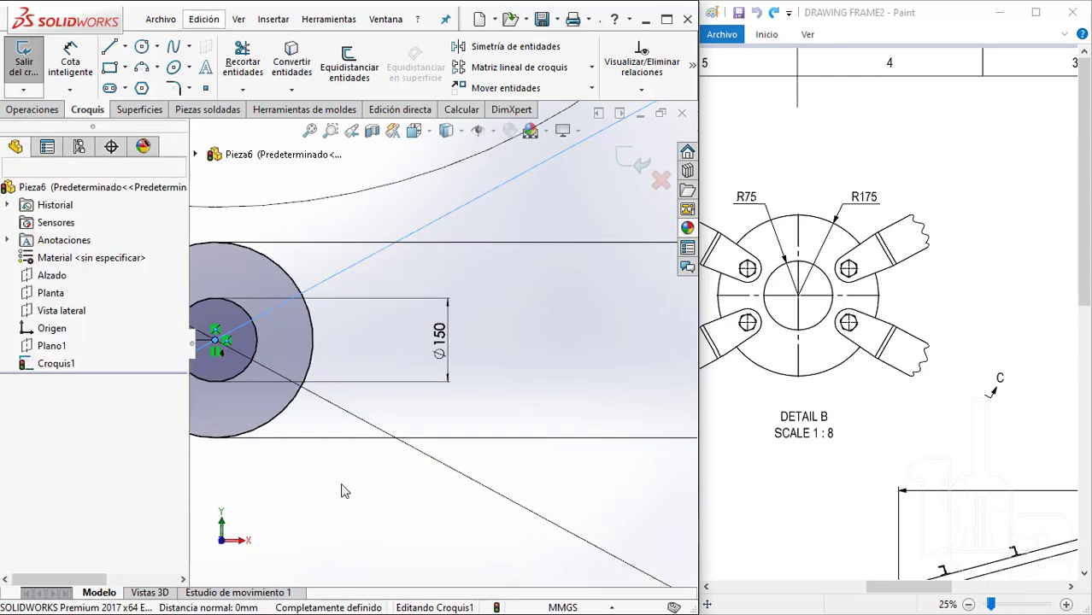
Move the 150° angle dimension higher up, clear of the braces
{"action": "scroll", "coordinate": [355, 470], "scroll_direction": "down", "scroll_amount": 3}
{"action": "scroll", "coordinate": [359, 466], "scroll_direction": "down", "scroll_amount": 3}
{"action": "scroll", "coordinate": [561, 331], "scroll_direction": "up", "scroll_amount": 1}
{"action": "scroll", "coordinate": [561, 331], "scroll_direction": "up", "scroll_amount": 1}
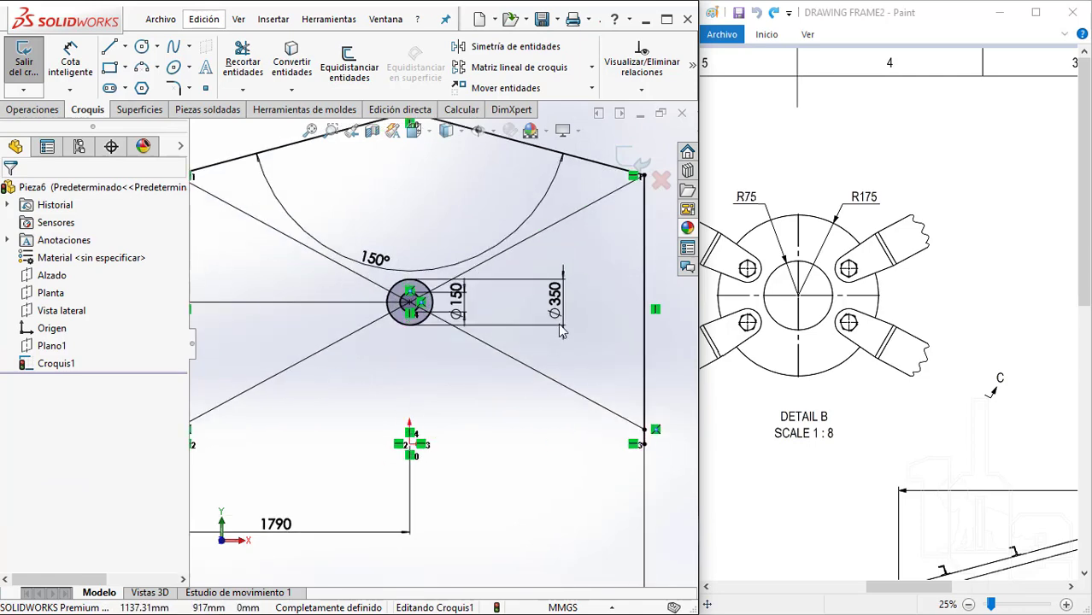
{"action": "left_click_drag", "start_coordinate": [400, 272], "coordinate": [400, 209]}
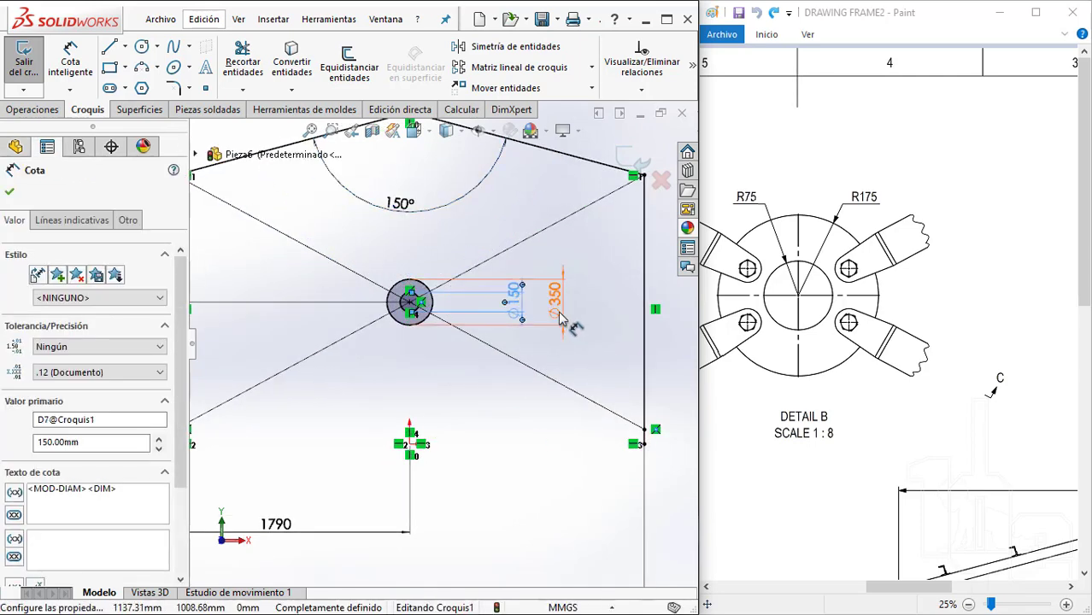
{"action": "left_click", "coordinate": [480, 501]}
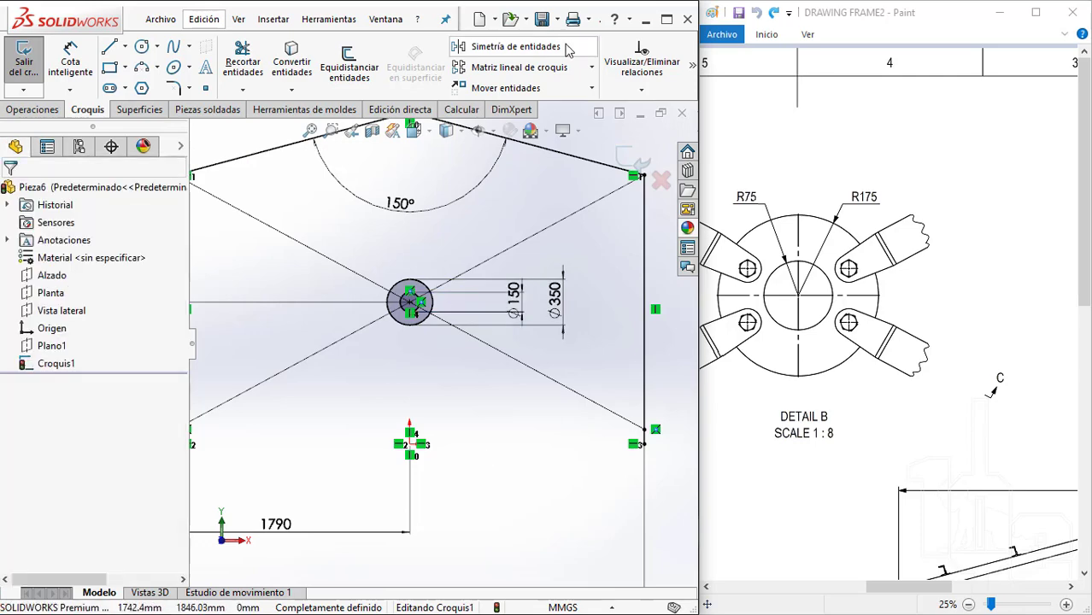
Split all four brace halves near the hub with Split Entities
{"action": "left_click", "coordinate": [282, 21]}
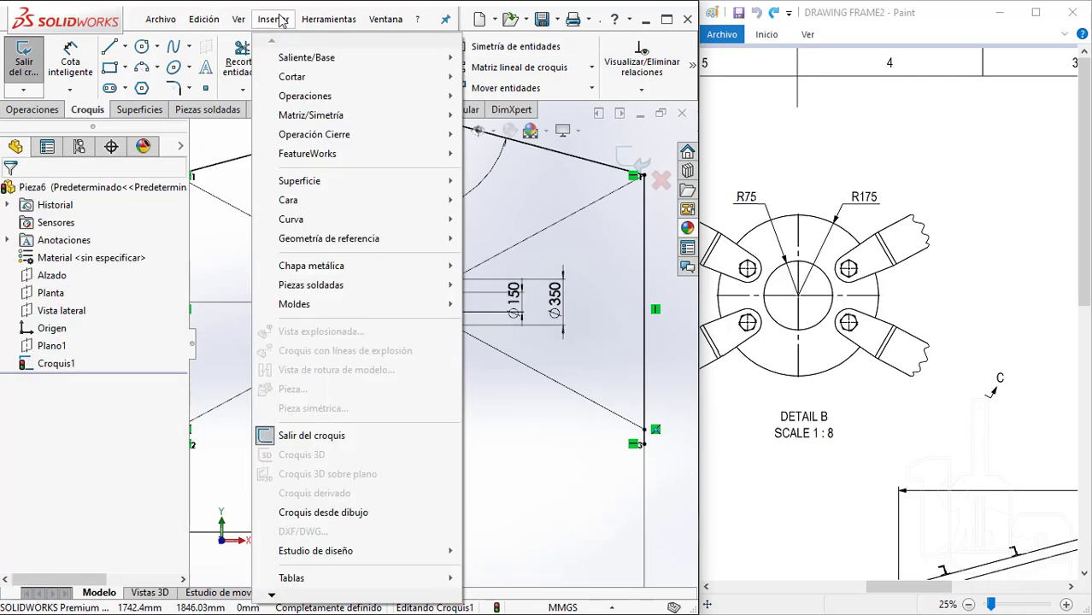
{"action": "left_click", "coordinate": [328, 19]}
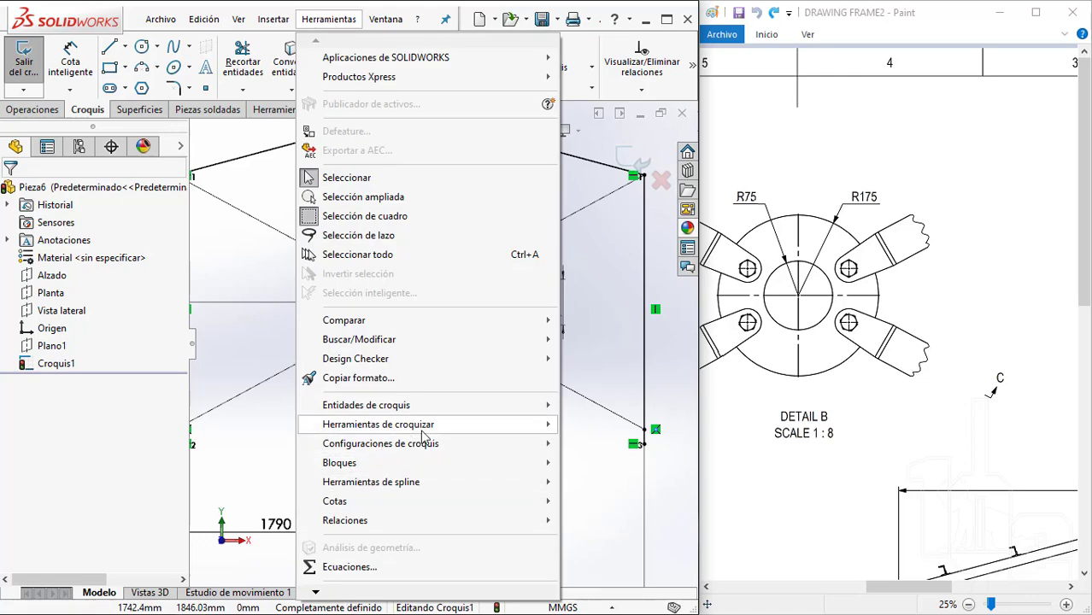
{"action": "mouse_move", "coordinate": [377, 425]}
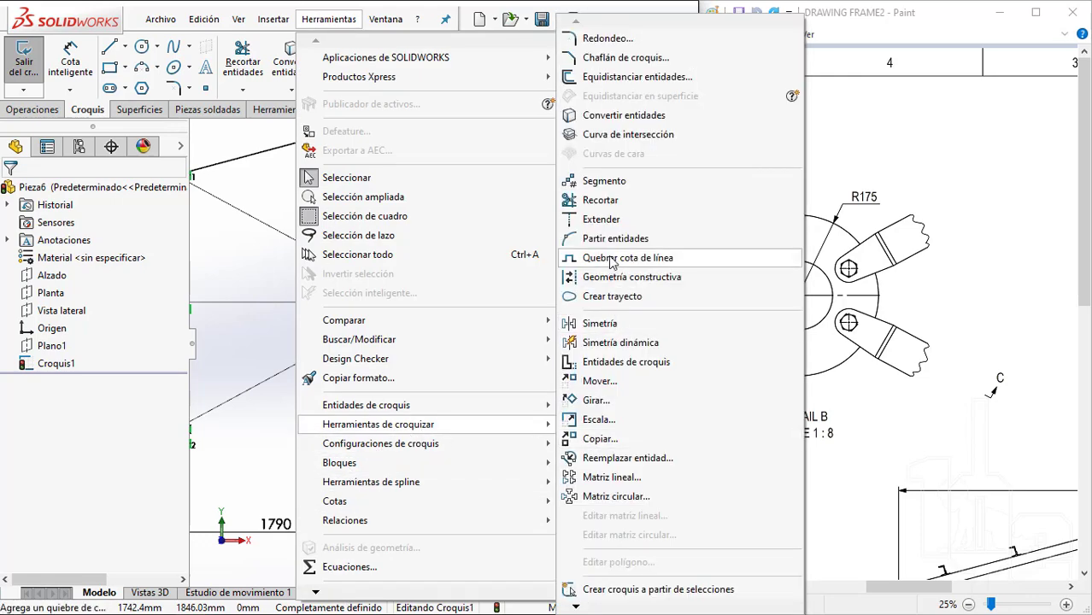
{"action": "left_click", "coordinate": [620, 240]}
{"action": "scroll", "coordinate": [376, 301], "scroll_direction": "down", "scroll_amount": 4}
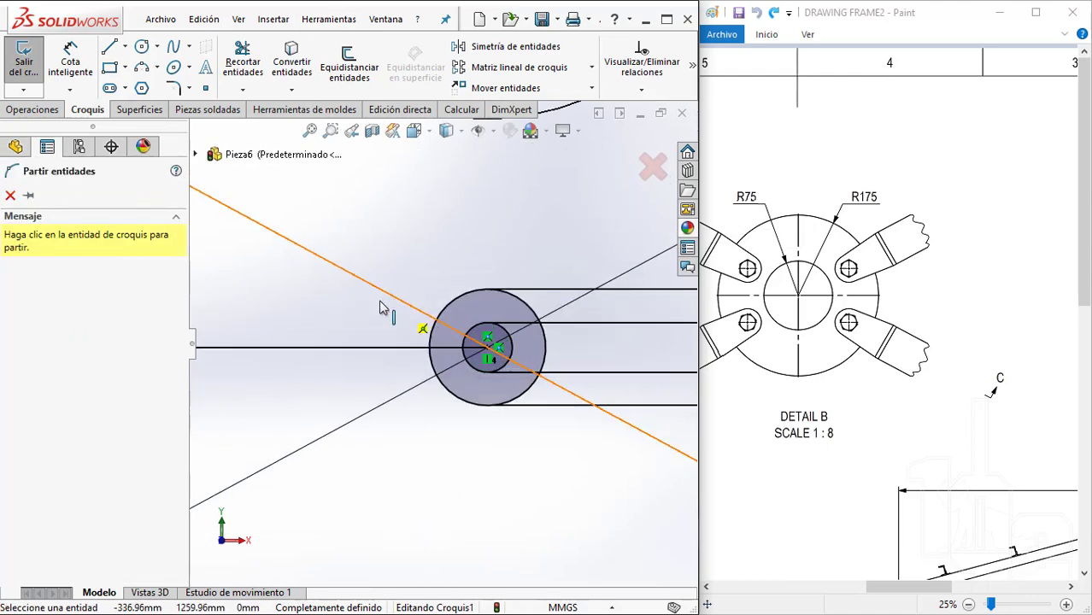
{"action": "scroll", "coordinate": [351, 280], "scroll_direction": "down", "scroll_amount": 1}
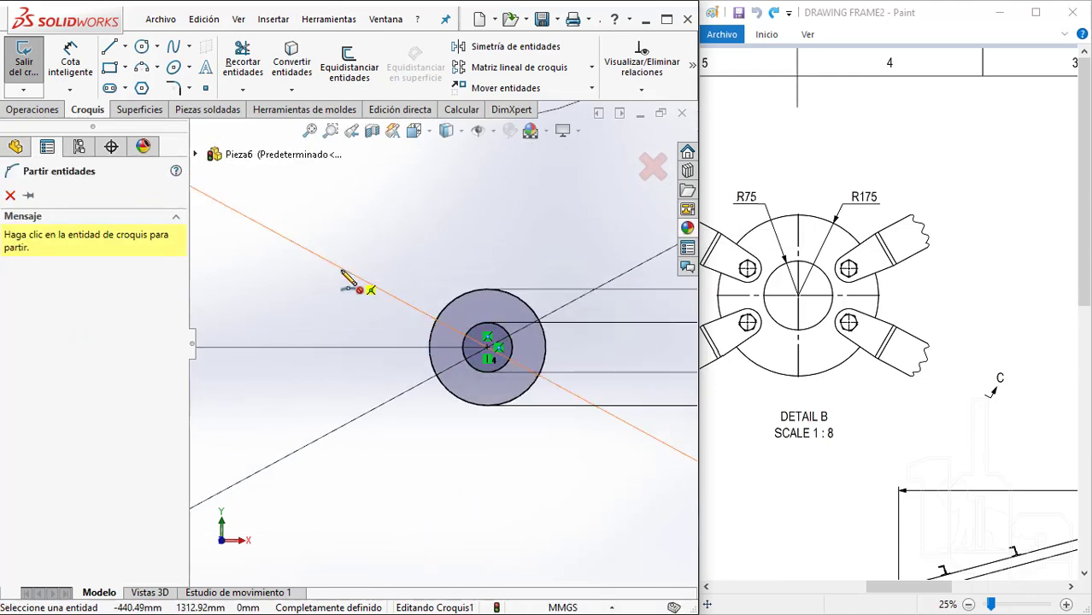
{"action": "left_click", "coordinate": [386, 295]}
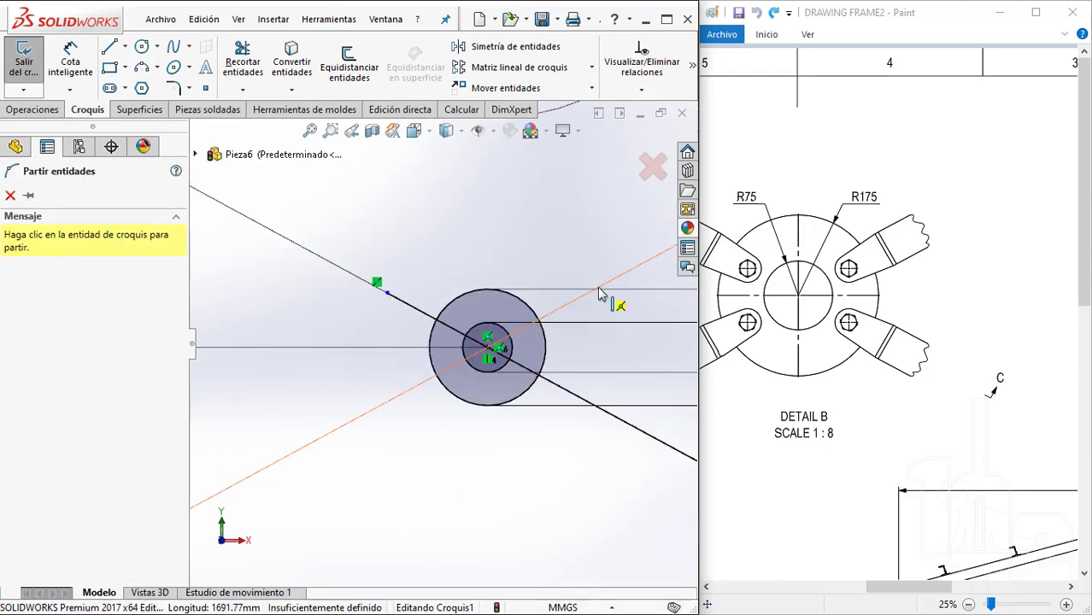
{"action": "left_click", "coordinate": [599, 291]}
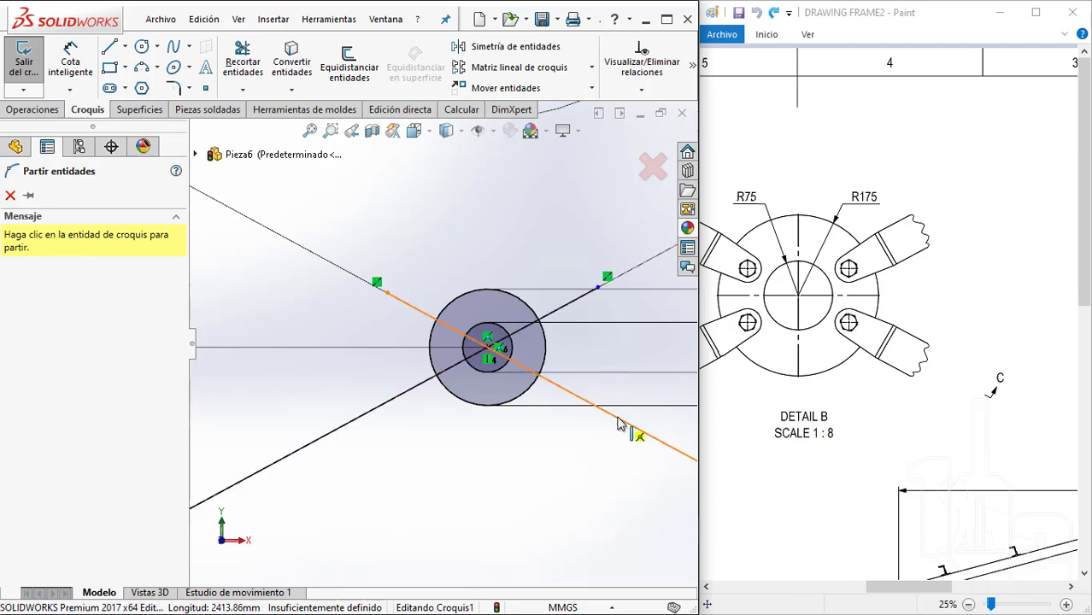
{"action": "left_click", "coordinate": [617, 418]}
{"action": "left_click", "coordinate": [375, 410]}
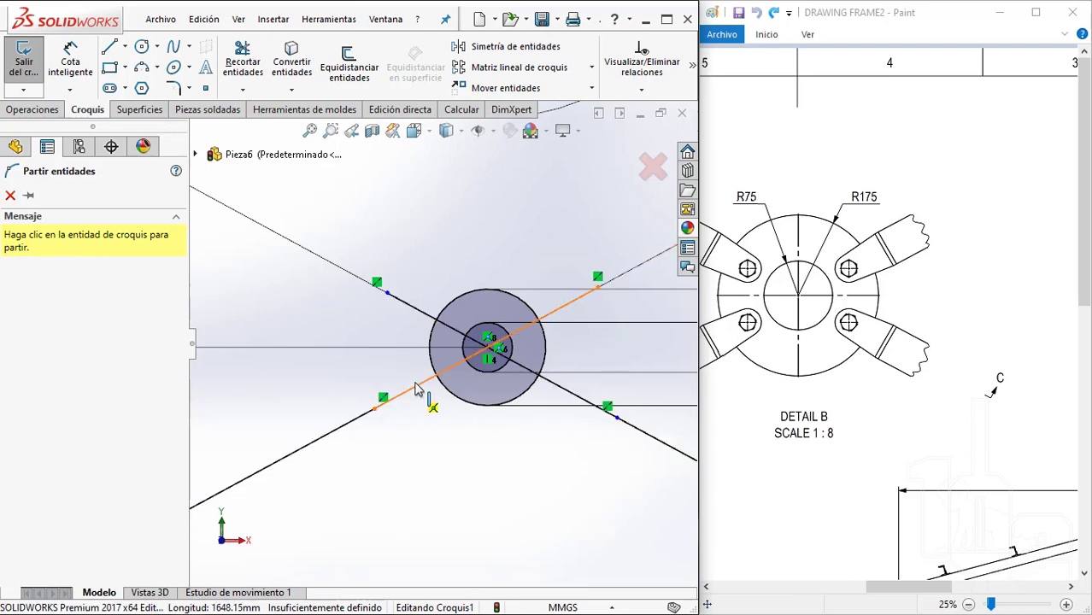
{"action": "key", "text": "Escape"}
{"action": "scroll", "coordinate": [423, 358], "scroll_direction": "down", "scroll_amount": 2}
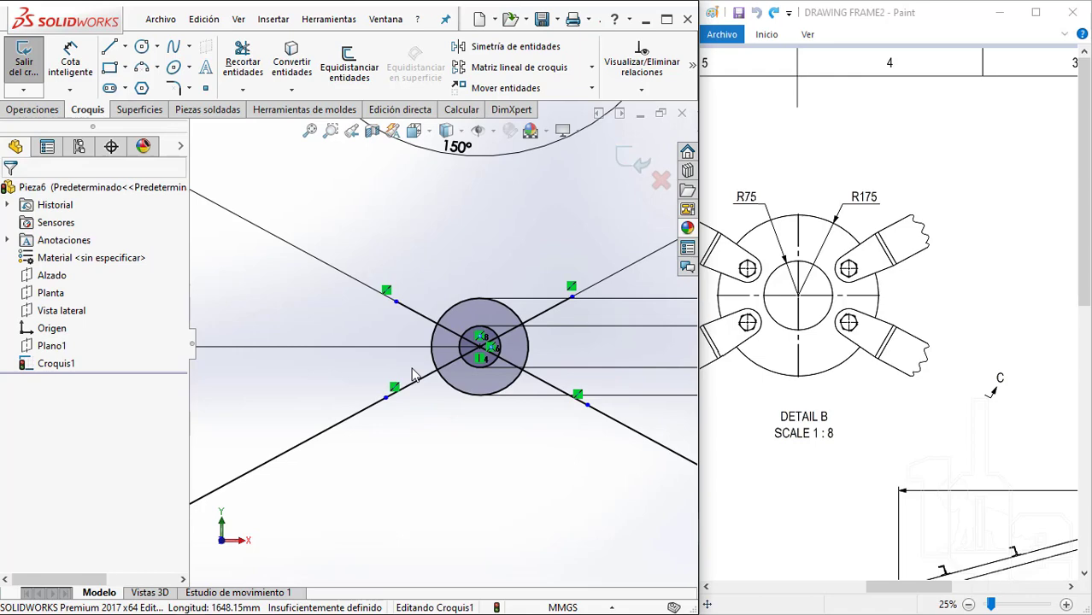
Convert the two diagonal segments through the hub into construction geometry
{"action": "left_click", "coordinate": [357, 282]}
{"action": "left_click", "coordinate": [442, 333]}
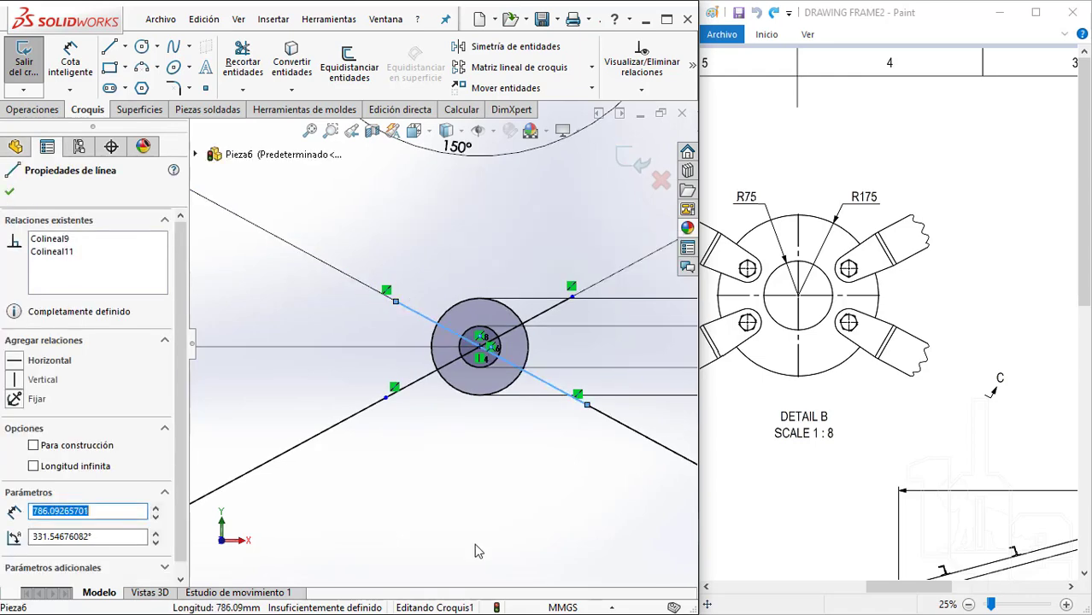
{"action": "key", "text": "Escape"}
{"action": "scroll", "coordinate": [434, 335], "scroll_direction": "up", "scroll_amount": 2}
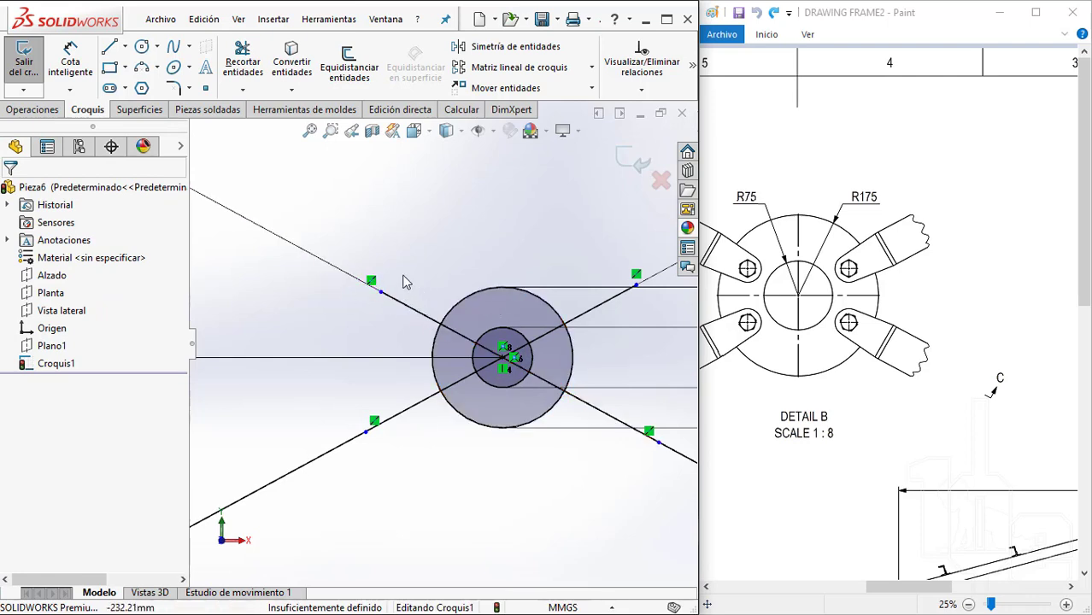
{"action": "left_click", "coordinate": [392, 422]}
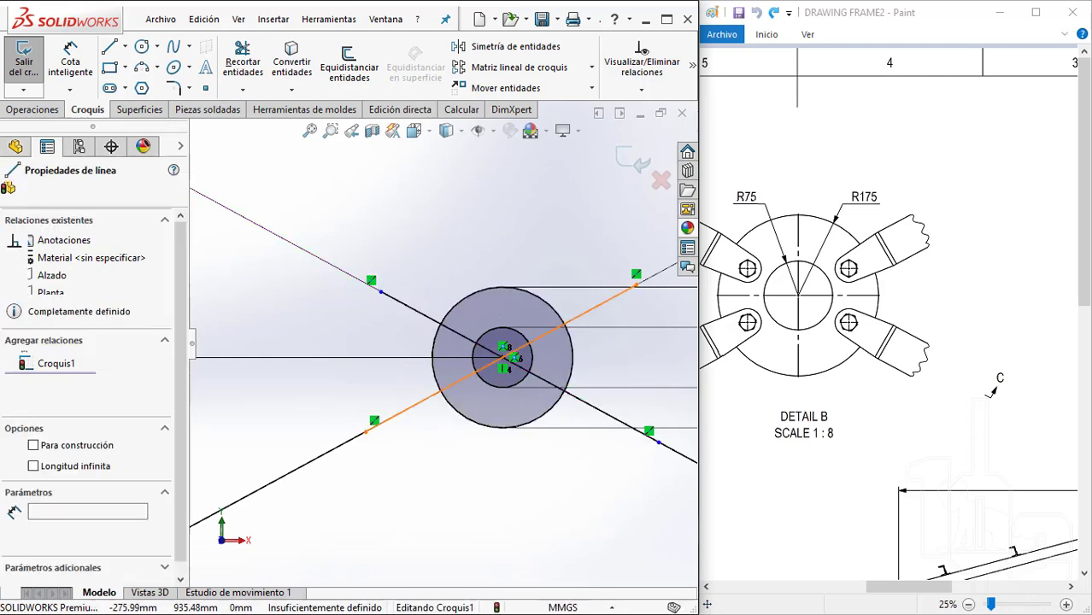
{"action": "left_click", "coordinate": [419, 321], "text": "ctrl"}
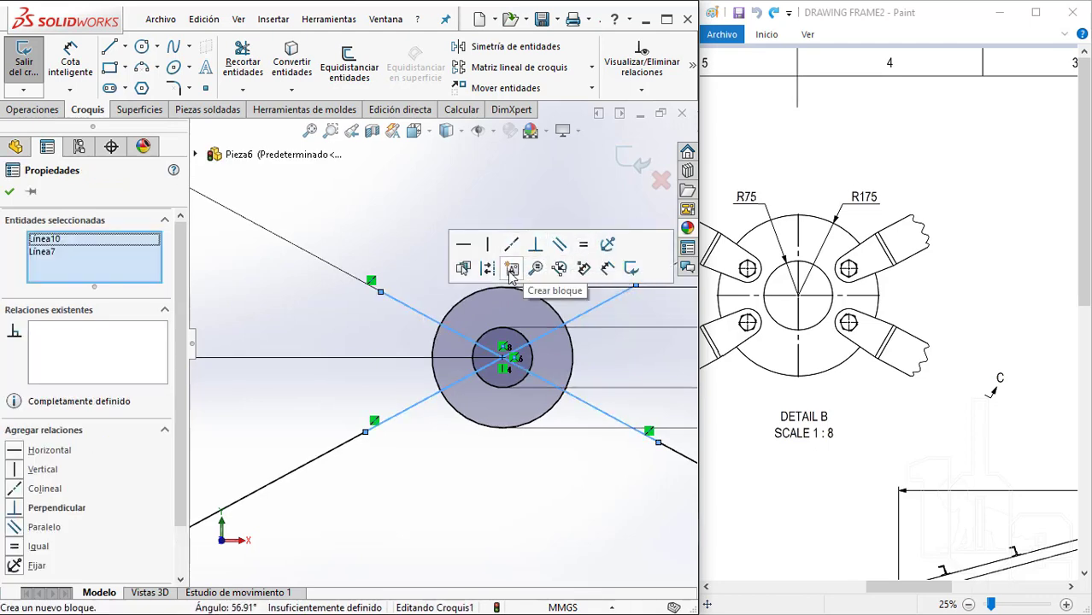
{"action": "left_click", "coordinate": [487, 269]}
{"action": "key", "text": "z"}
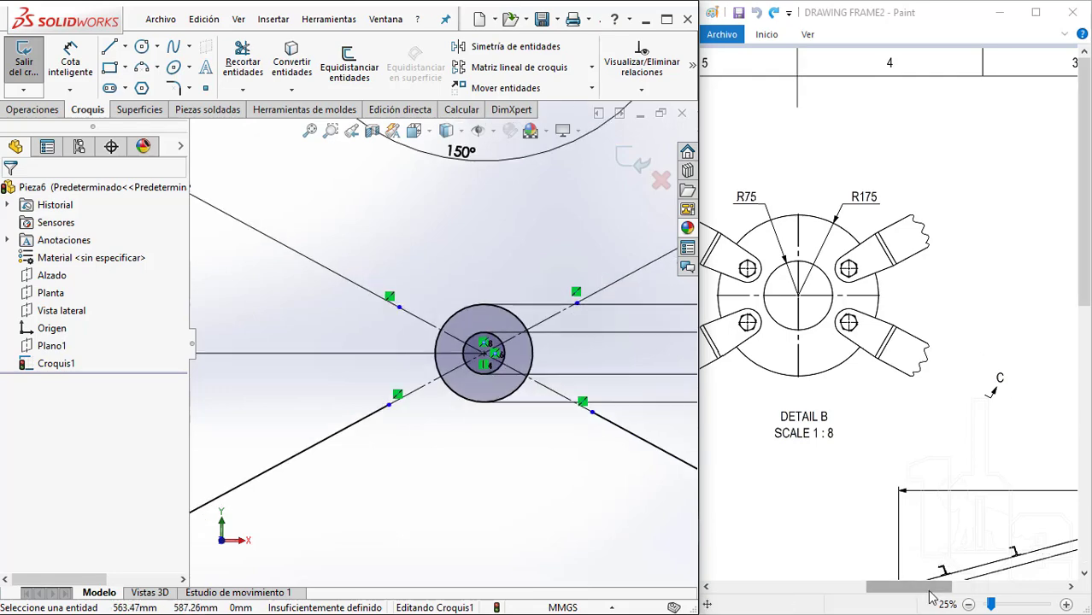
Scroll the reference drawing to Section C-C with its 250 and 87 bolt-plate dimensions
{"action": "left_click_drag", "start_coordinate": [930, 589], "coordinate": [825, 605]}
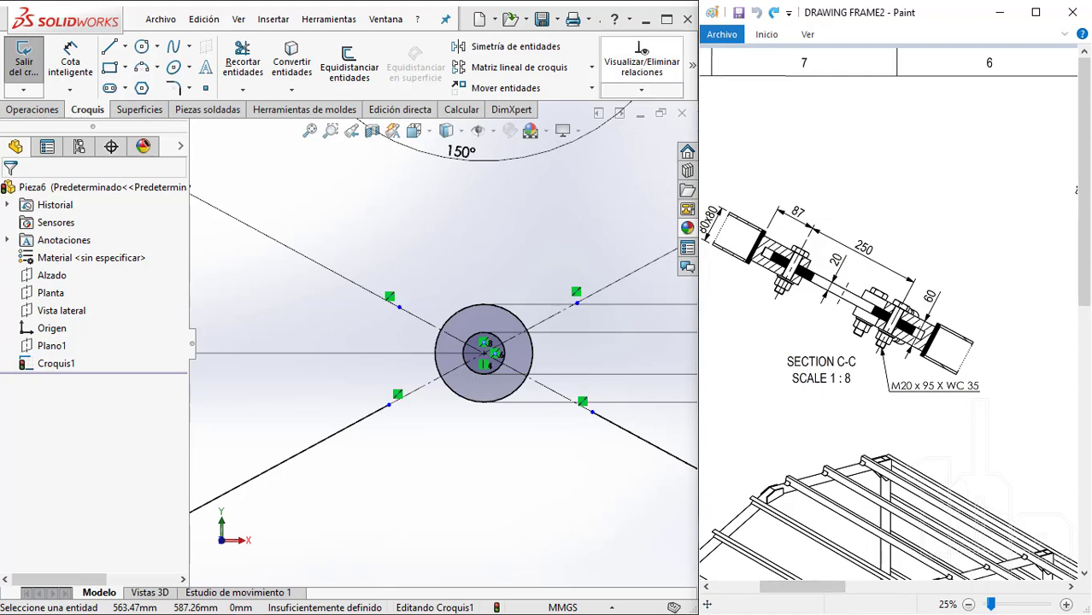
{"action": "key", "text": "z"}
{"action": "scroll", "coordinate": [272, 312], "scroll_direction": "down", "scroll_amount": 2}
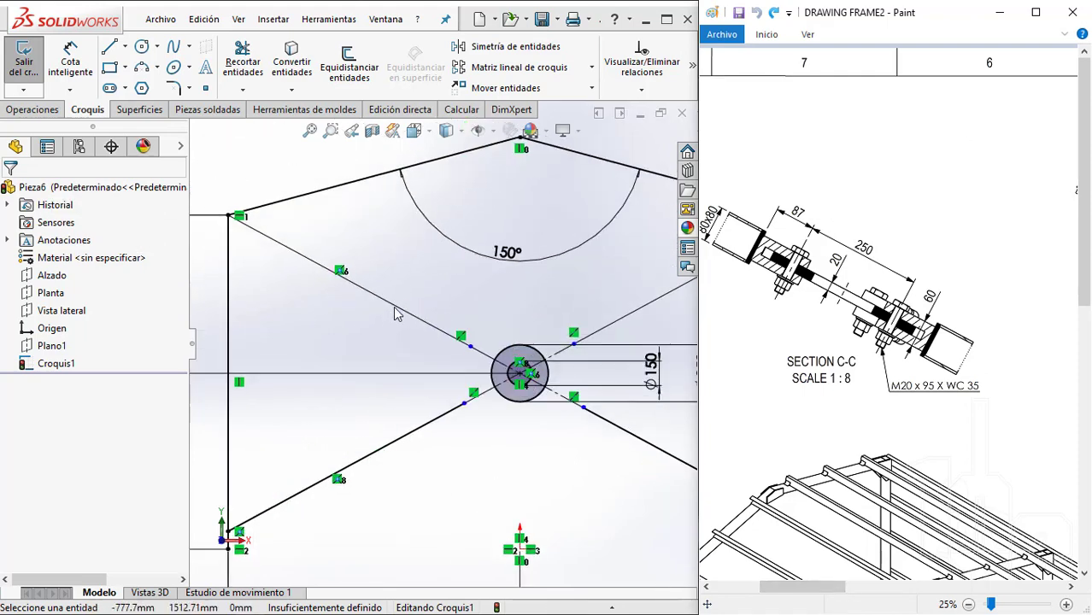
{"action": "scroll", "coordinate": [513, 325], "scroll_direction": "down", "scroll_amount": 2}
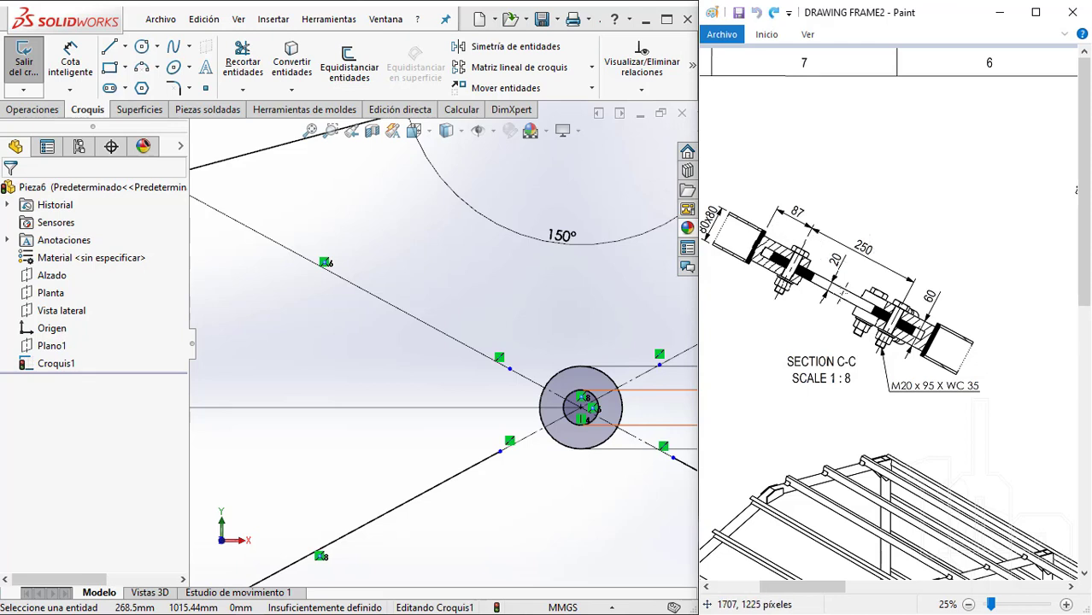
Dimension the upper-left brace split point at 212 from the hub centre
{"action": "left_click", "coordinate": [70, 64]}
{"action": "scroll", "coordinate": [590, 407], "scroll_direction": "down", "scroll_amount": 4}
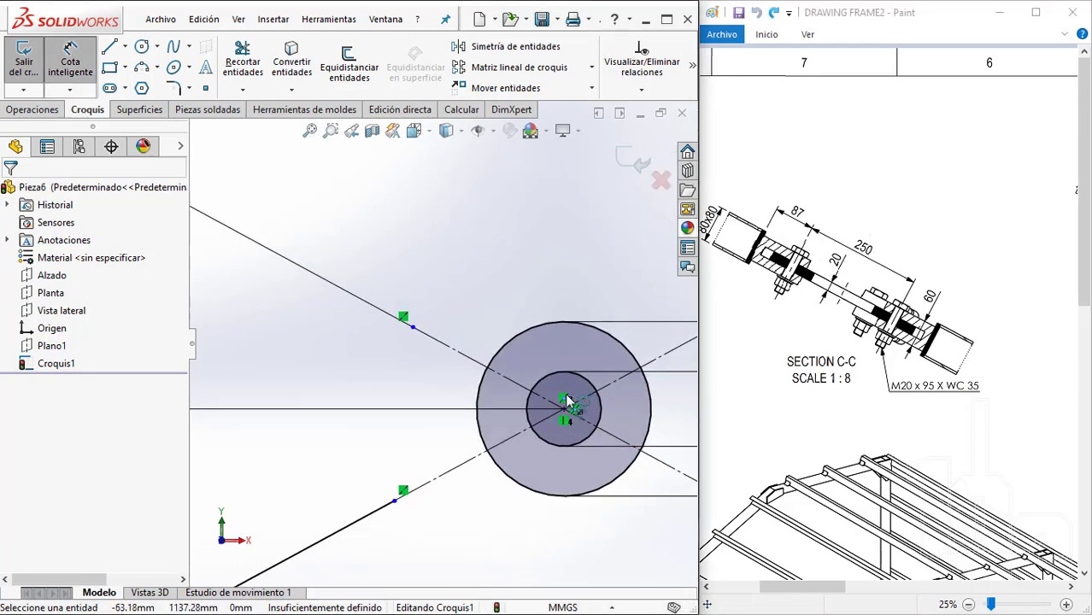
{"action": "left_click", "coordinate": [509, 386]}
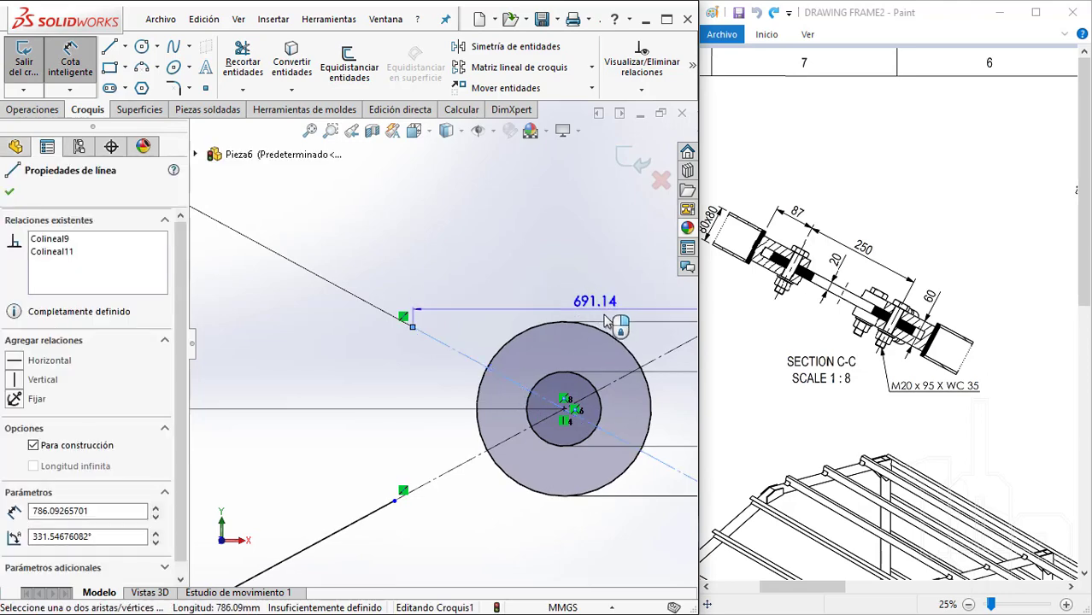
{"action": "key", "text": "Escape"}
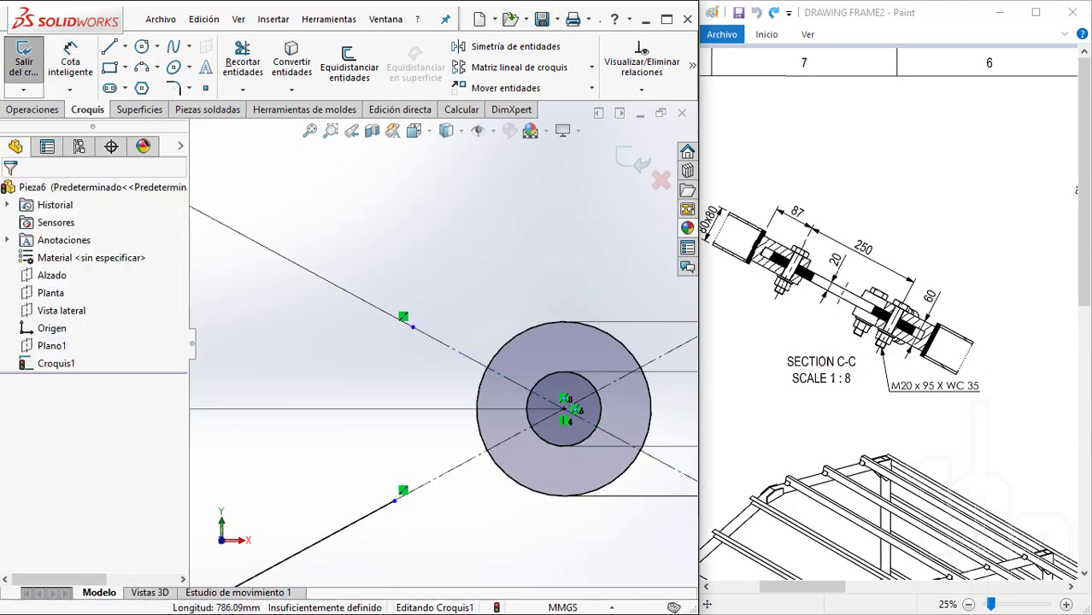
{"action": "left_click", "coordinate": [416, 330]}
{"action": "left_click", "coordinate": [566, 412]}
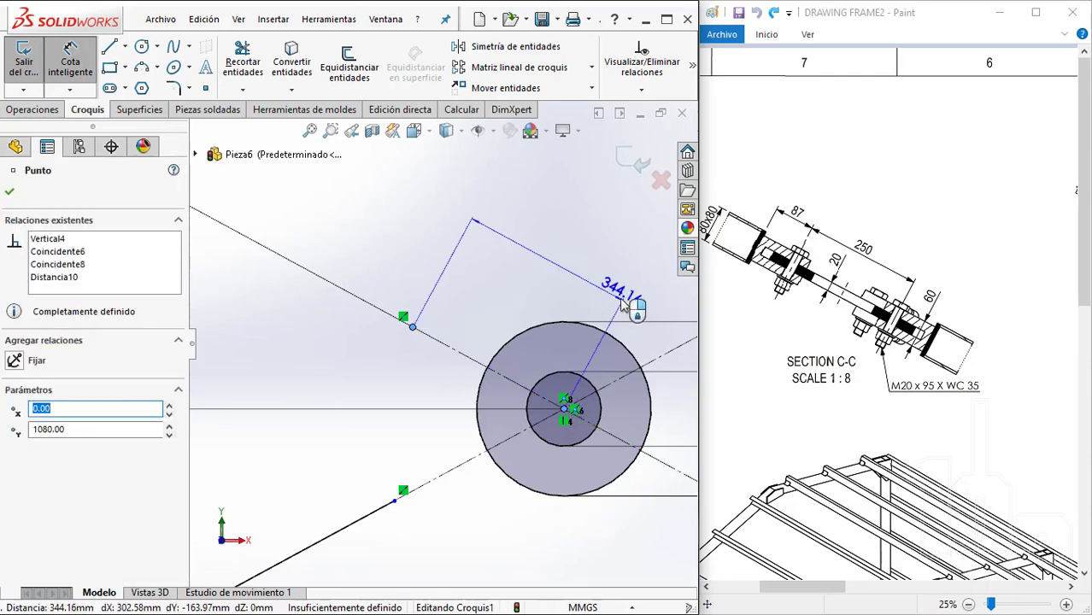
{"action": "left_click", "coordinate": [603, 292]}
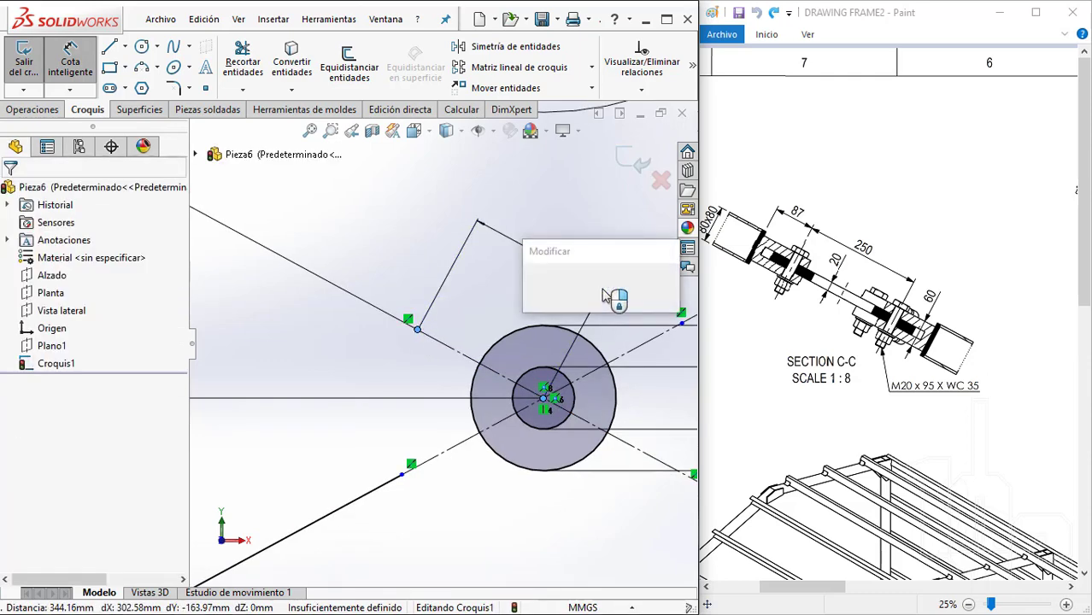
{"action": "type", "text": "125"}
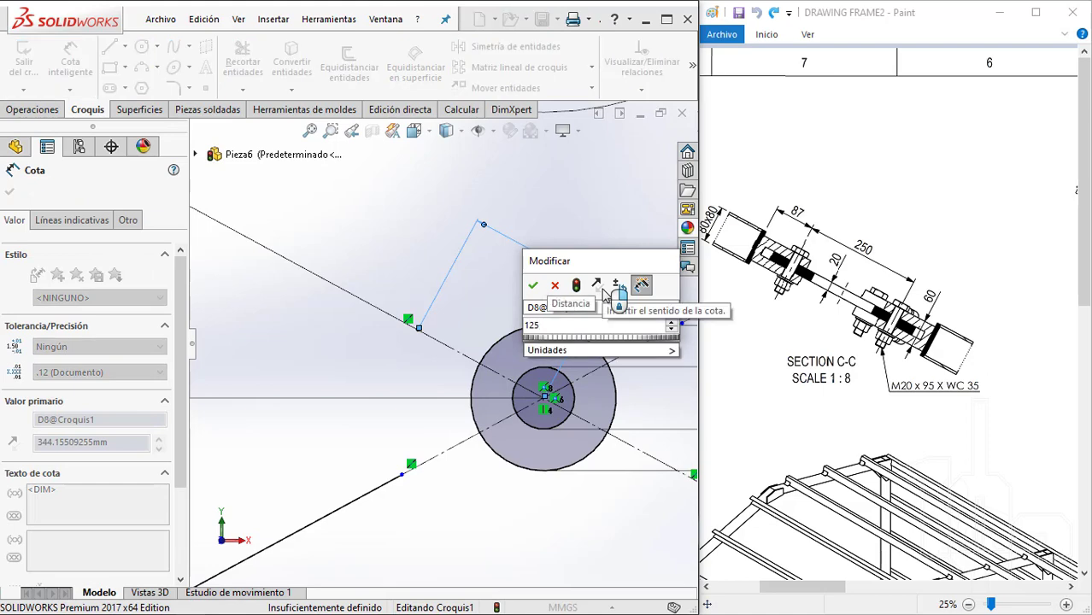
{"action": "key", "text": "BackSpace"}
{"action": "key", "text": "BackSpace"}
{"action": "key", "text": "BackSpace"}
{"action": "type", "text": "212"}
{"action": "key", "text": "Return"}
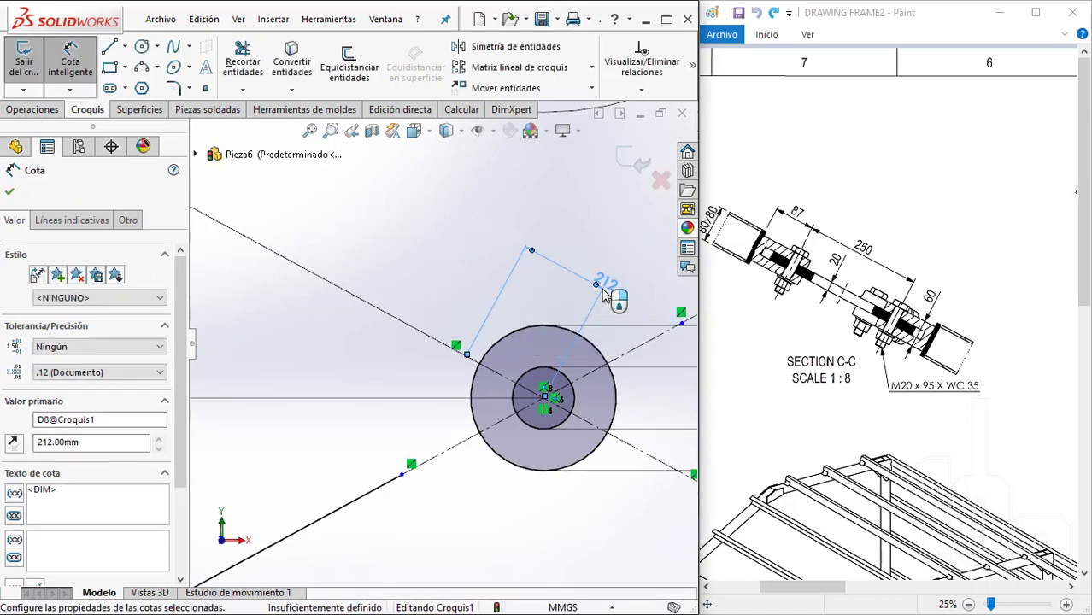
{"action": "key", "text": "Escape"}
Make the two diagonal construction lines equal and align the two left end points vertically
{"action": "scroll", "coordinate": [421, 354], "scroll_direction": "down", "scroll_amount": 2}
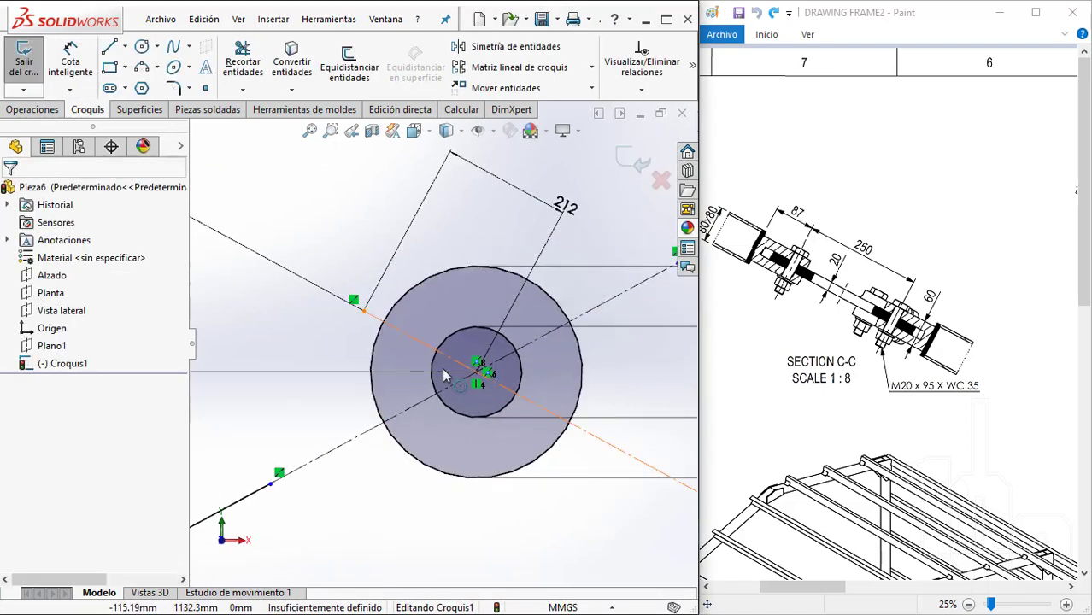
{"action": "left_click", "coordinate": [346, 309]}
{"action": "key", "text": "Escape"}
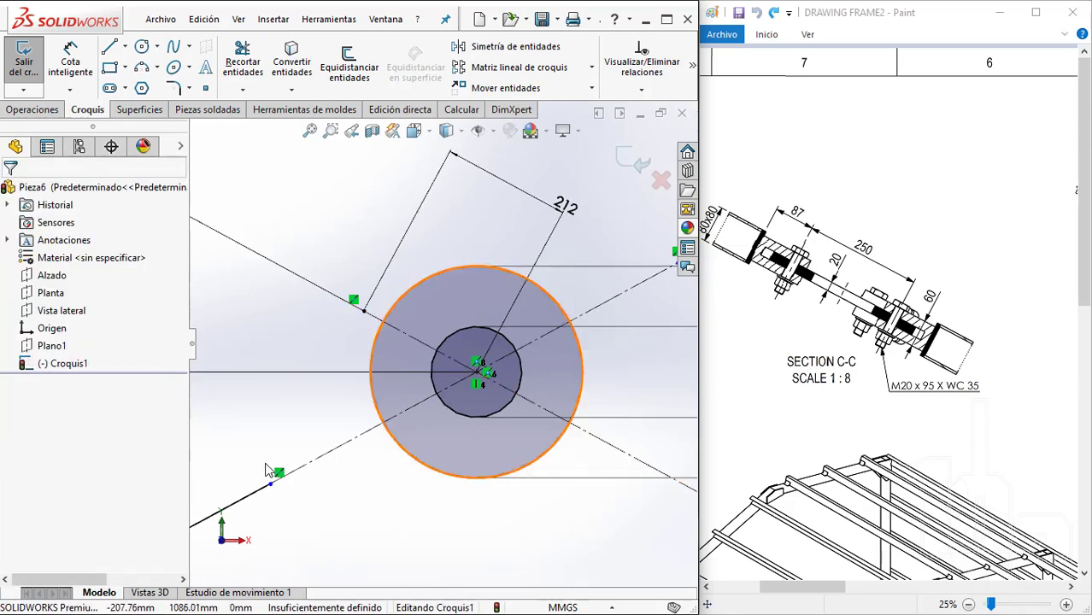
{"action": "left_click", "coordinate": [387, 400]}
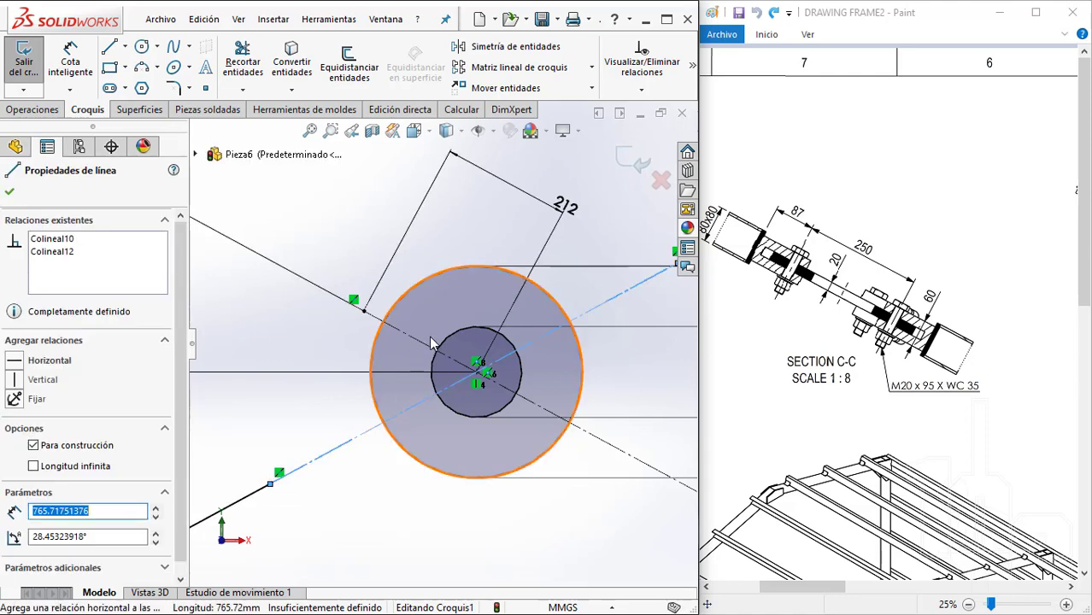
{"action": "left_click", "coordinate": [440, 352], "text": "ctrl"}
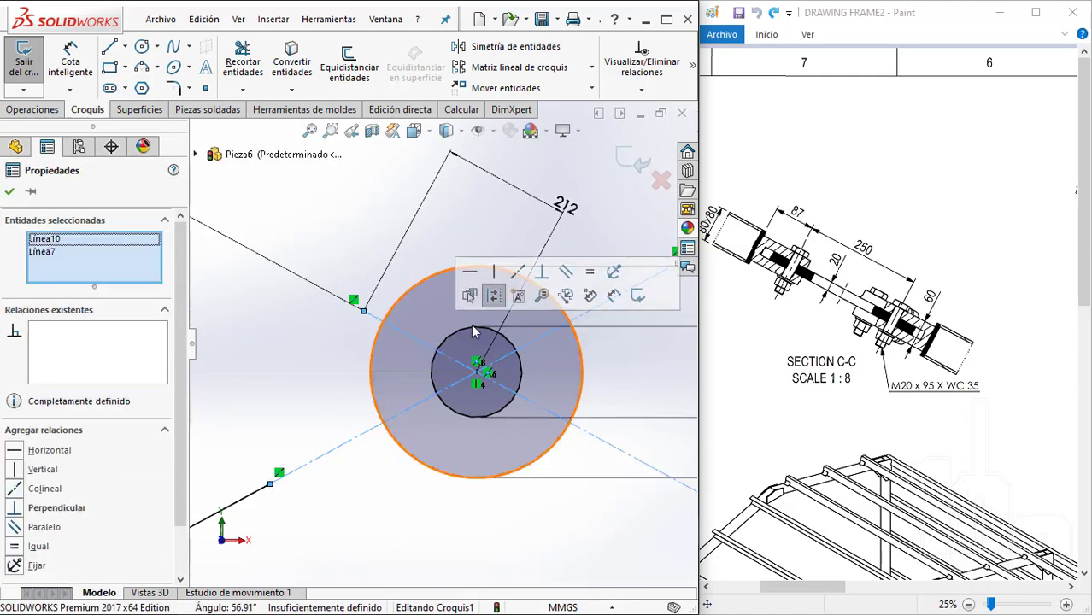
{"action": "left_click", "coordinate": [572, 305]}
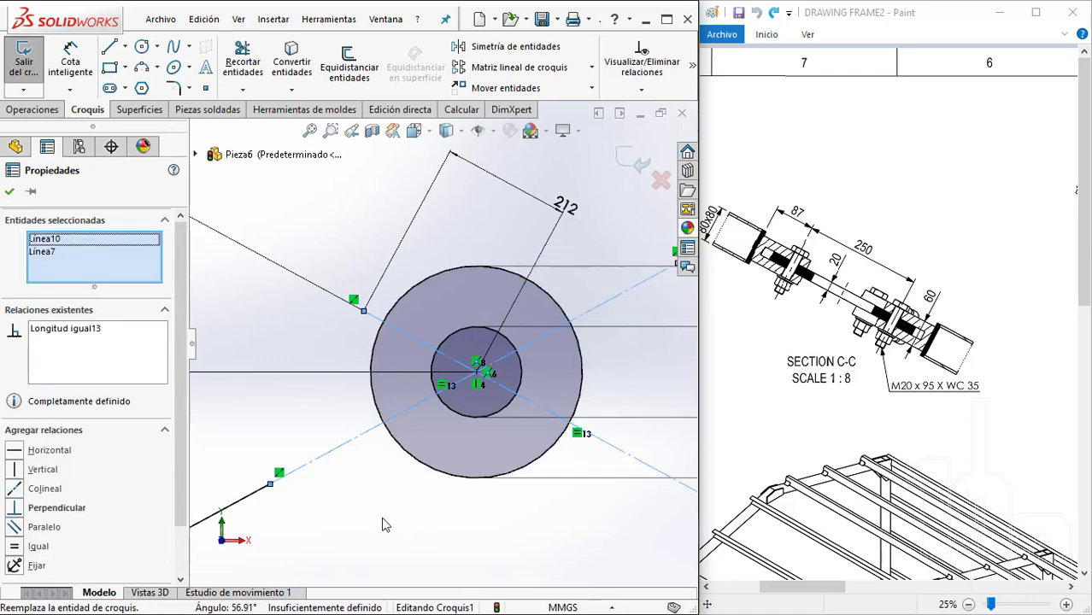
{"action": "left_click", "coordinate": [271, 485]}
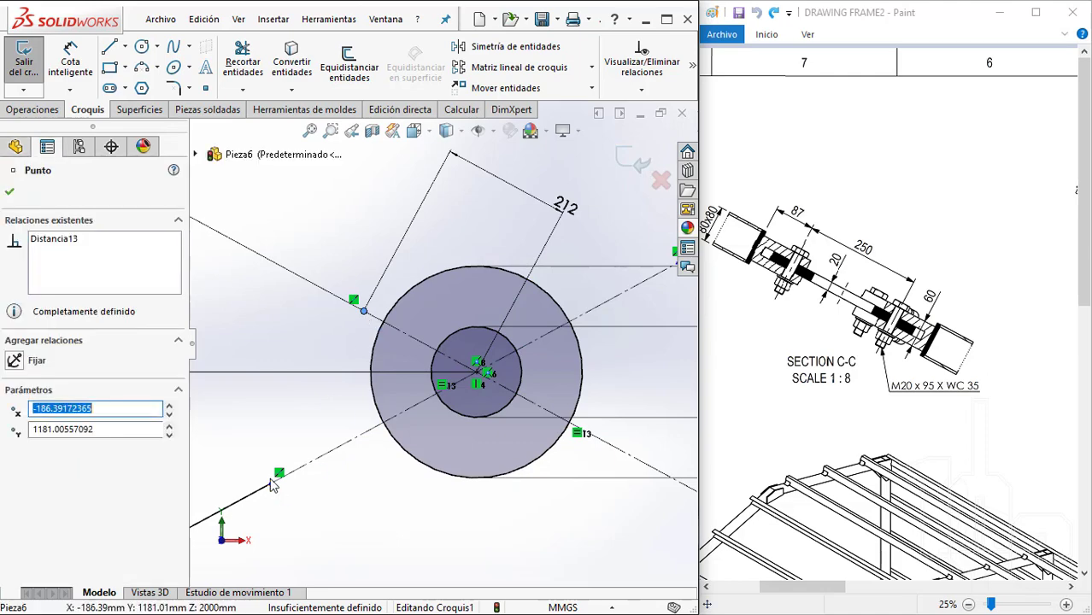
{"action": "left_click", "coordinate": [365, 311], "text": "ctrl"}
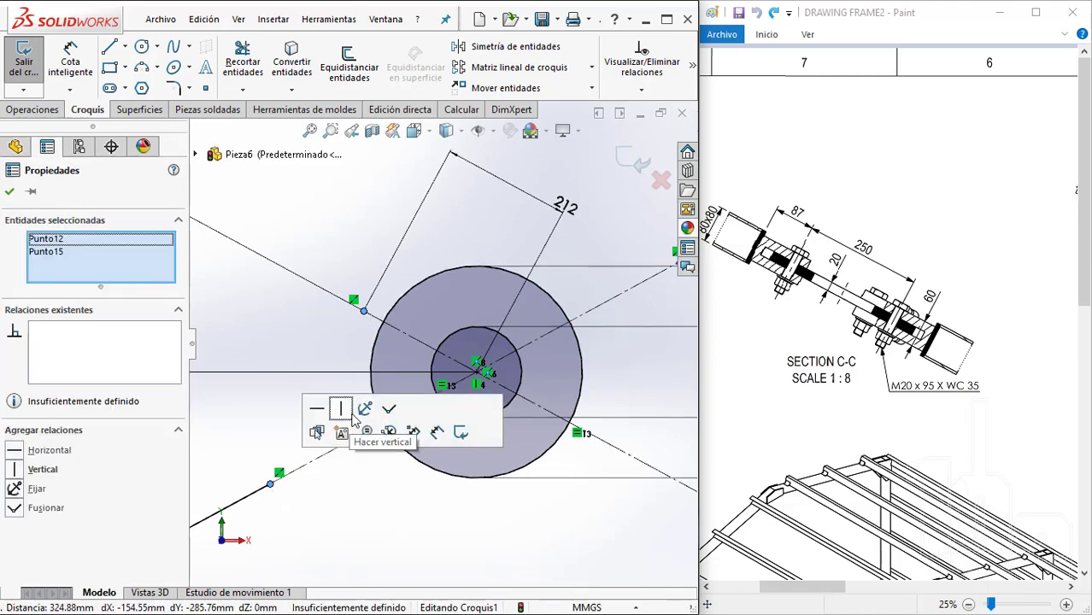
{"action": "left_click", "coordinate": [342, 410]}
{"action": "left_click", "coordinate": [403, 512]}
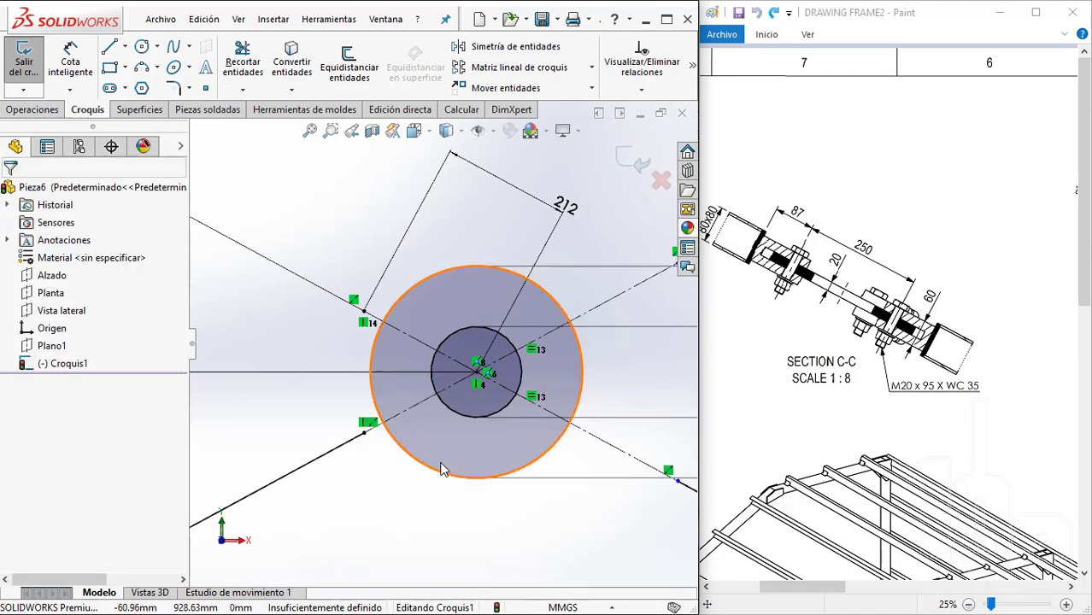
Add a second 212 distance from the hub centre to the upper-right brace end point
{"action": "key", "text": "z"}
{"action": "scroll", "coordinate": [624, 389], "scroll_direction": "down", "scroll_amount": 1}
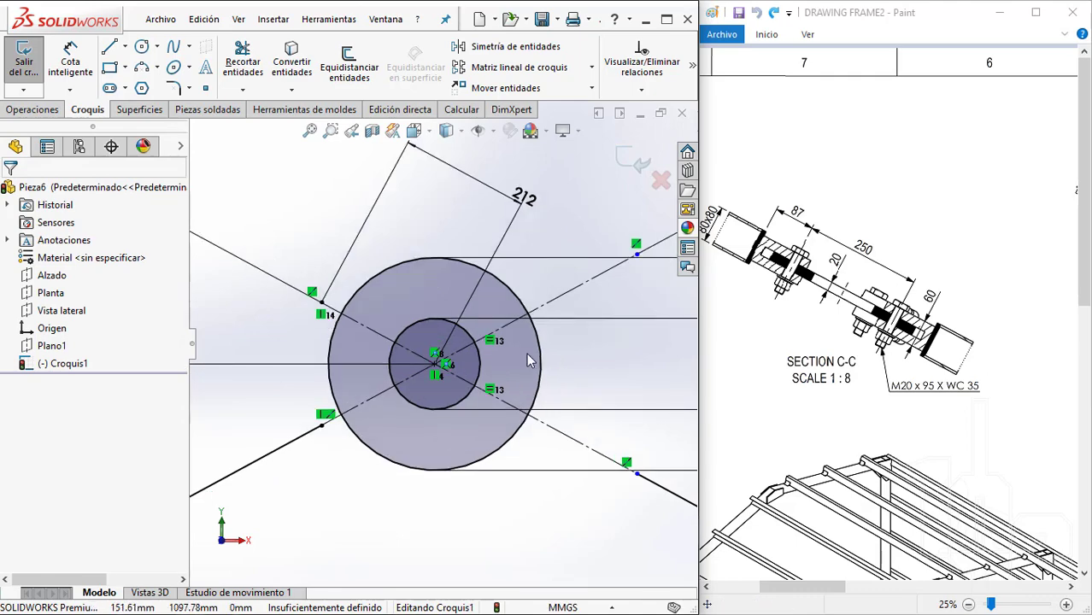
{"action": "scroll", "coordinate": [531, 352], "scroll_direction": "up", "scroll_amount": 1}
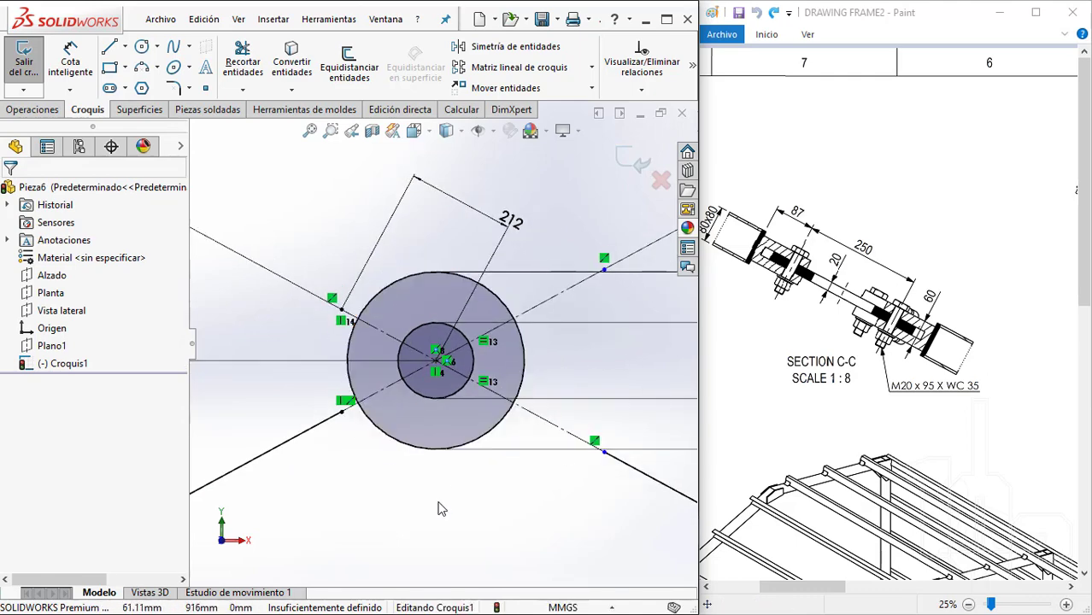
{"action": "key", "text": "d"}
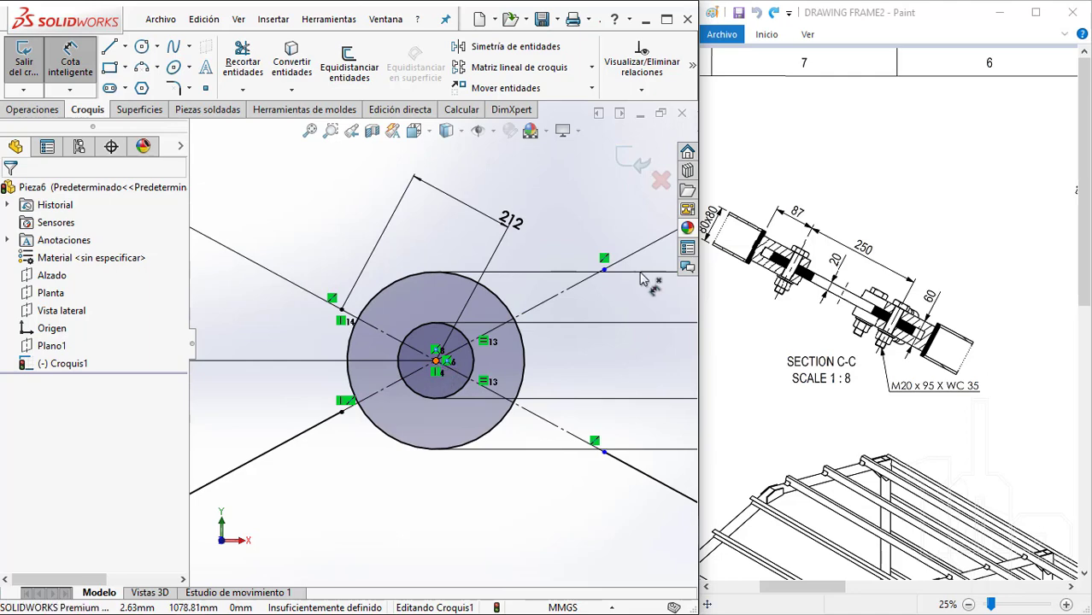
{"action": "left_click", "coordinate": [601, 270]}
{"action": "left_click", "coordinate": [436, 359]}
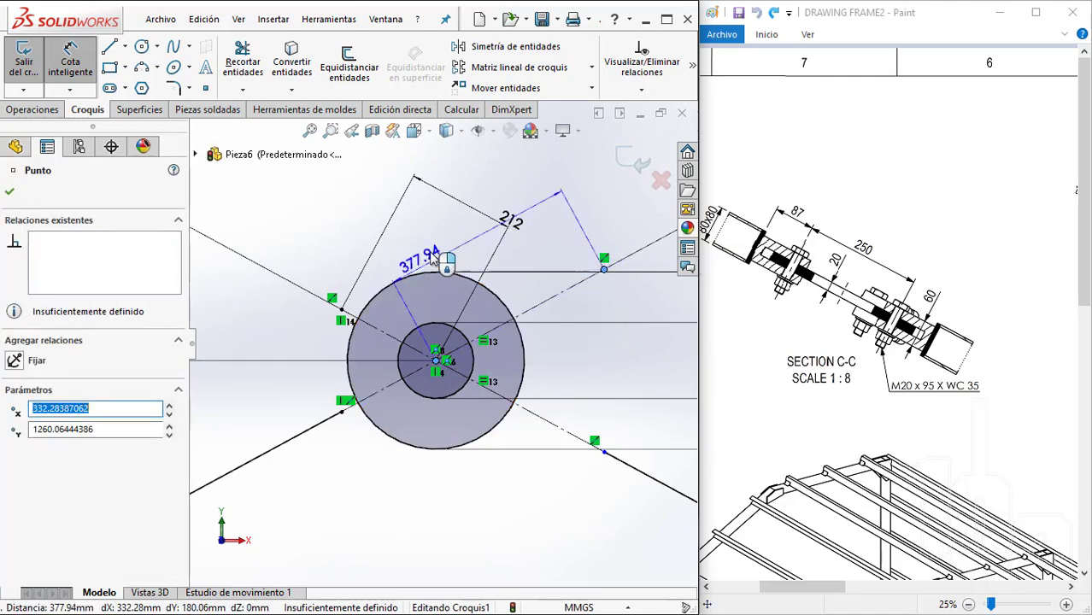
{"action": "left_click", "coordinate": [419, 244]}
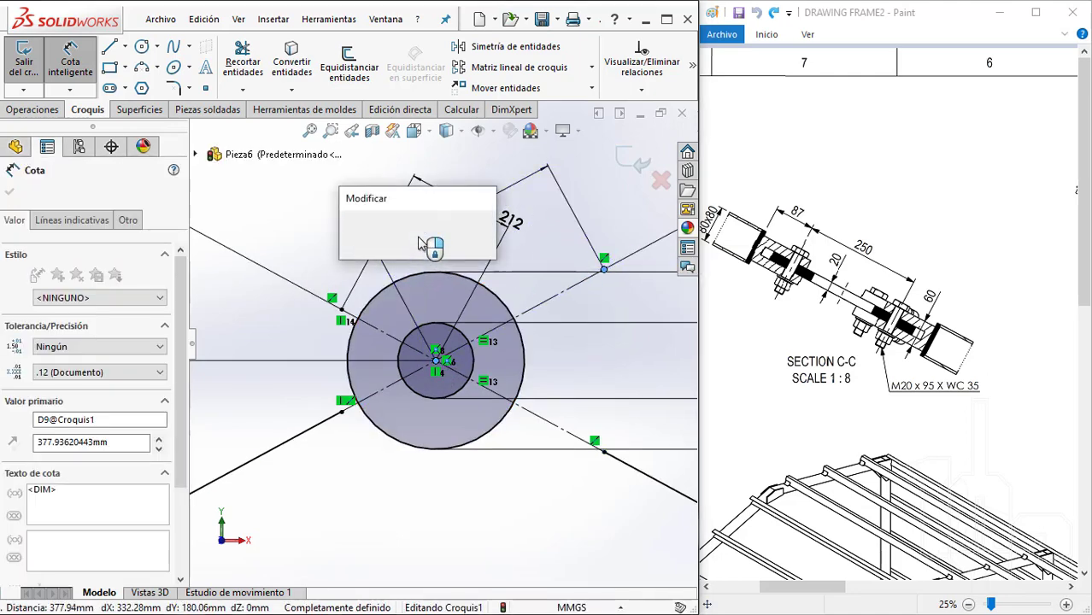
{"action": "type", "text": "2"}
{"action": "key", "text": "Return"}
{"action": "key", "text": "Escape"}
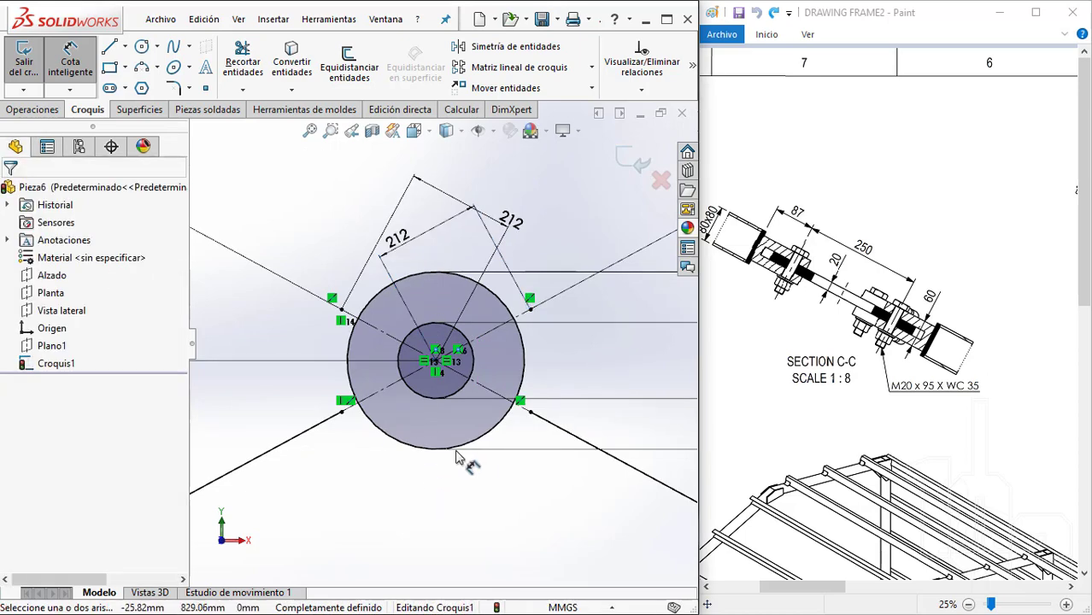
Move both 212 dimension labels clear of the braces
{"action": "scroll", "coordinate": [461, 402], "scroll_direction": "up", "scroll_amount": 1}
{"action": "scroll", "coordinate": [436, 342], "scroll_direction": "down", "scroll_amount": 3}
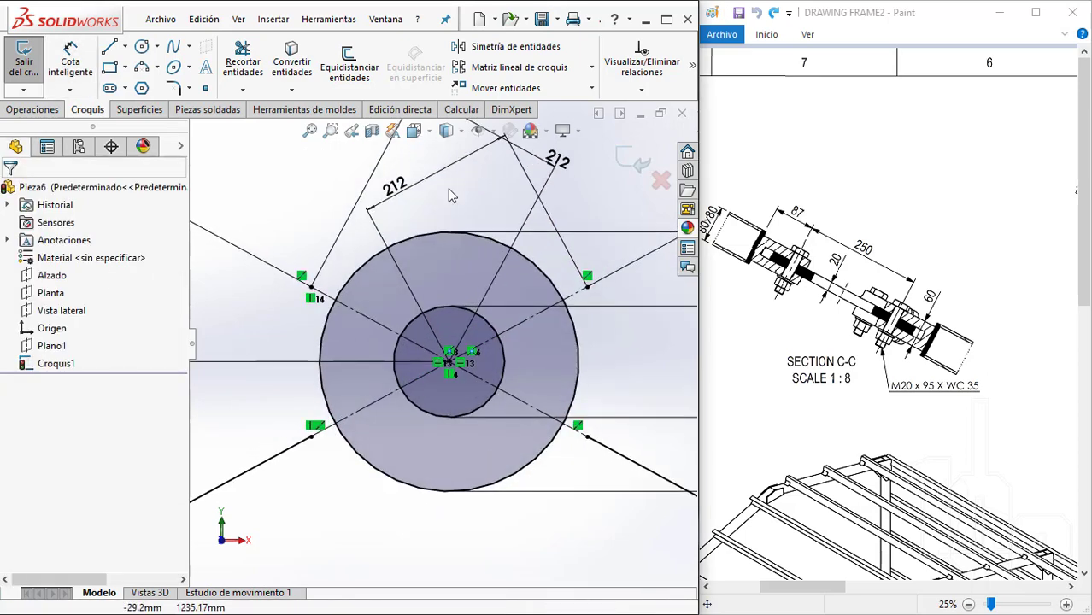
{"action": "scroll", "coordinate": [419, 299], "scroll_direction": "up", "scroll_amount": 1}
{"action": "scroll", "coordinate": [400, 266], "scroll_direction": "down", "scroll_amount": 1}
{"action": "left_click_drag", "start_coordinate": [400, 266], "coordinate": [248, 184]}
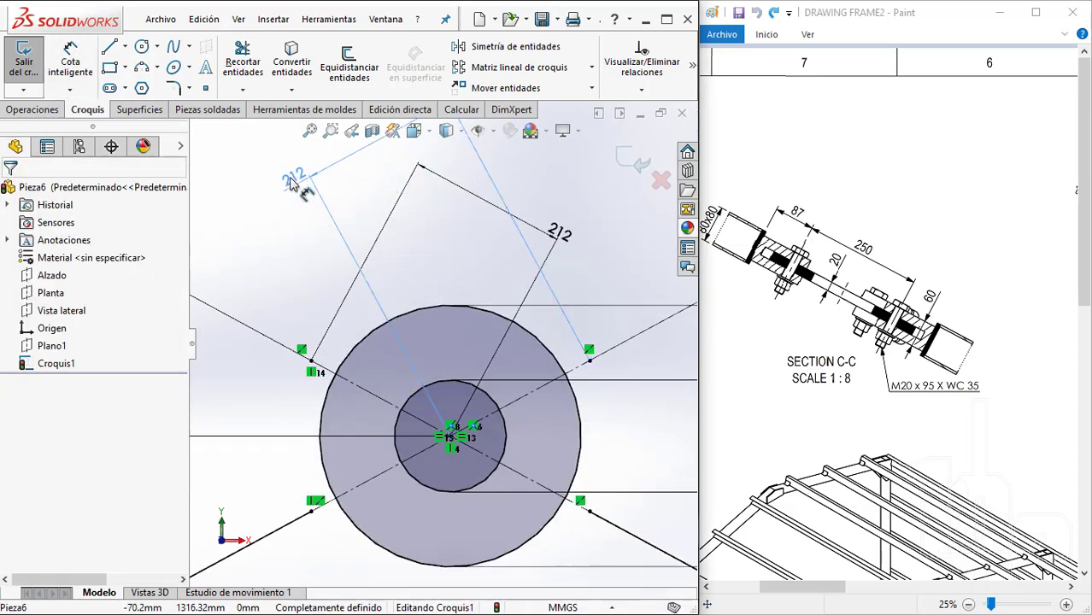
{"action": "left_click_drag", "start_coordinate": [557, 234], "coordinate": [587, 209]}
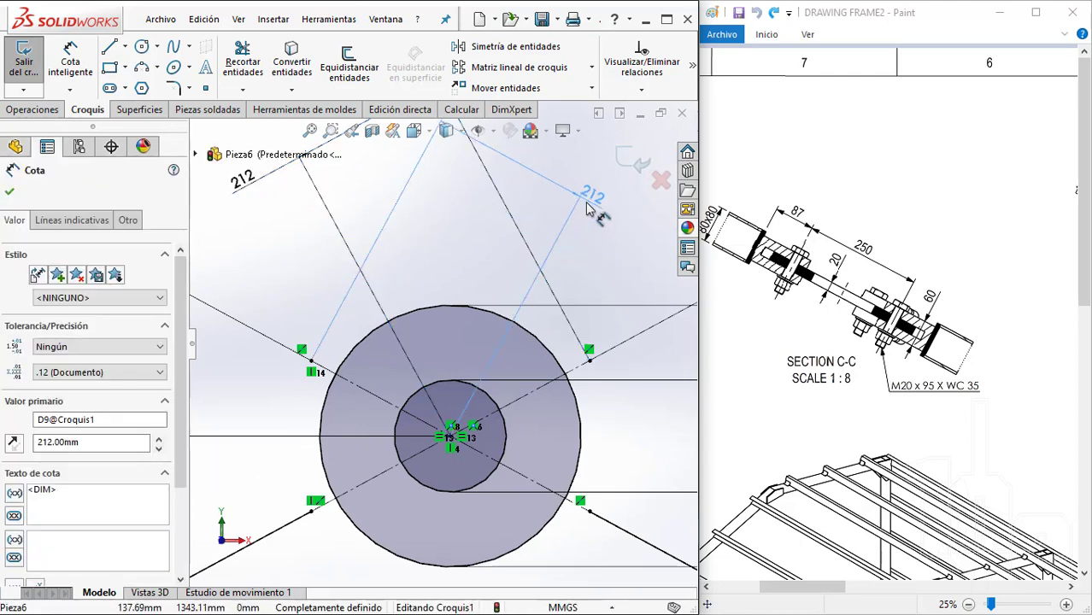
{"action": "scroll", "coordinate": [1084, 445], "scroll_direction": "down", "scroll_amount": 10}
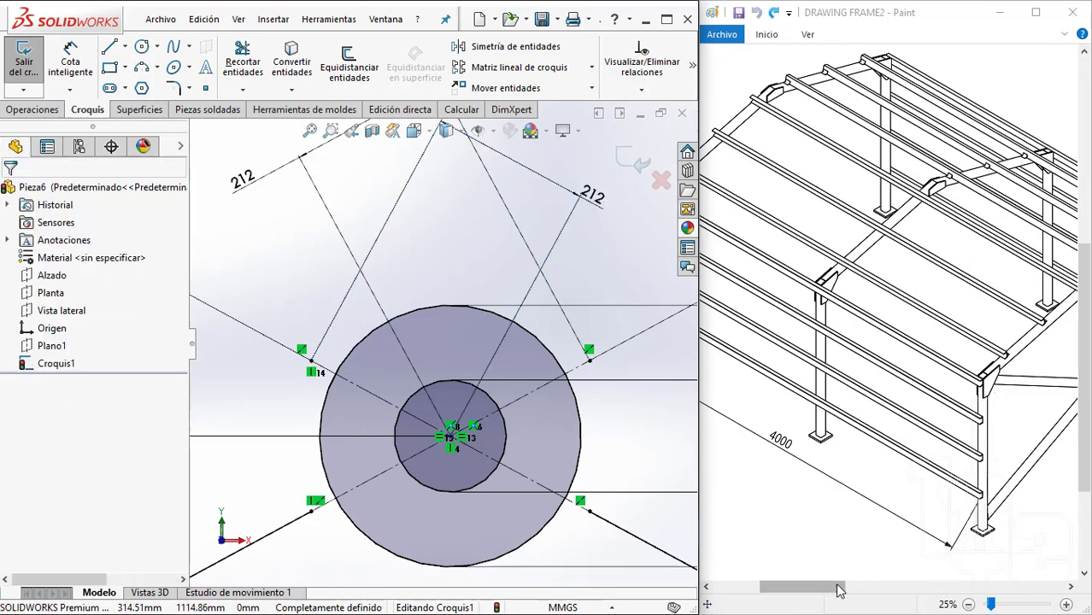
{"action": "left_click_drag", "start_coordinate": [851, 587], "coordinate": [959, 594]}
{"action": "left_click_drag", "start_coordinate": [981, 588], "coordinate": [995, 588]}
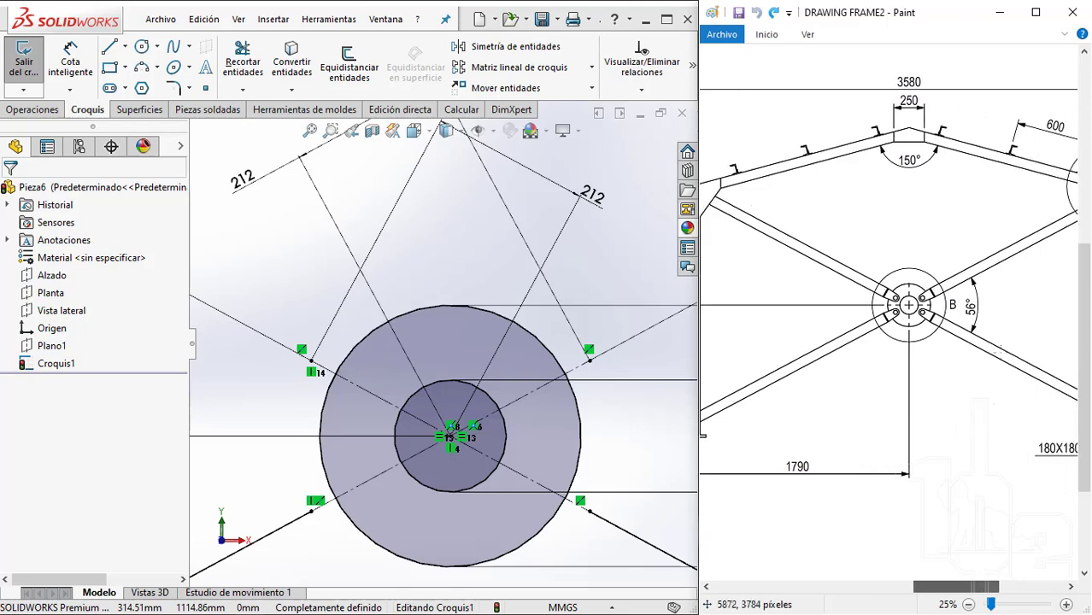
{"action": "scroll", "coordinate": [889, 333], "scroll_direction": "up", "scroll_amount": 3}
{"action": "scroll", "coordinate": [545, 423], "scroll_direction": "up", "scroll_amount": 3}
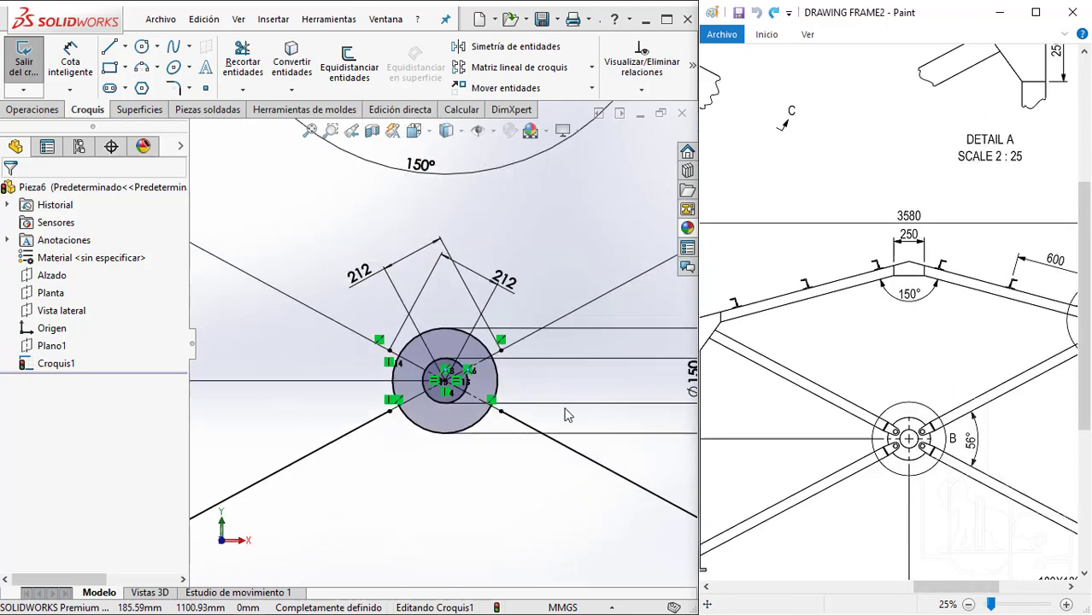
{"action": "left_click", "coordinate": [556, 310]}
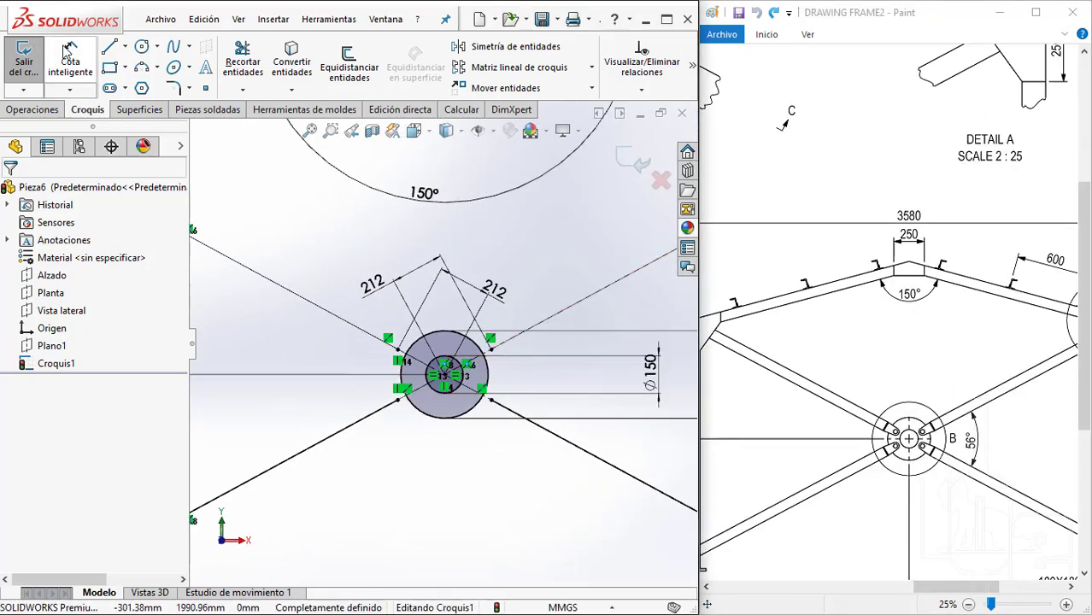
Try an angle dimension between the two brace lines, then cancel it
{"action": "left_click", "coordinate": [70, 60]}
{"action": "left_click", "coordinate": [576, 311]}
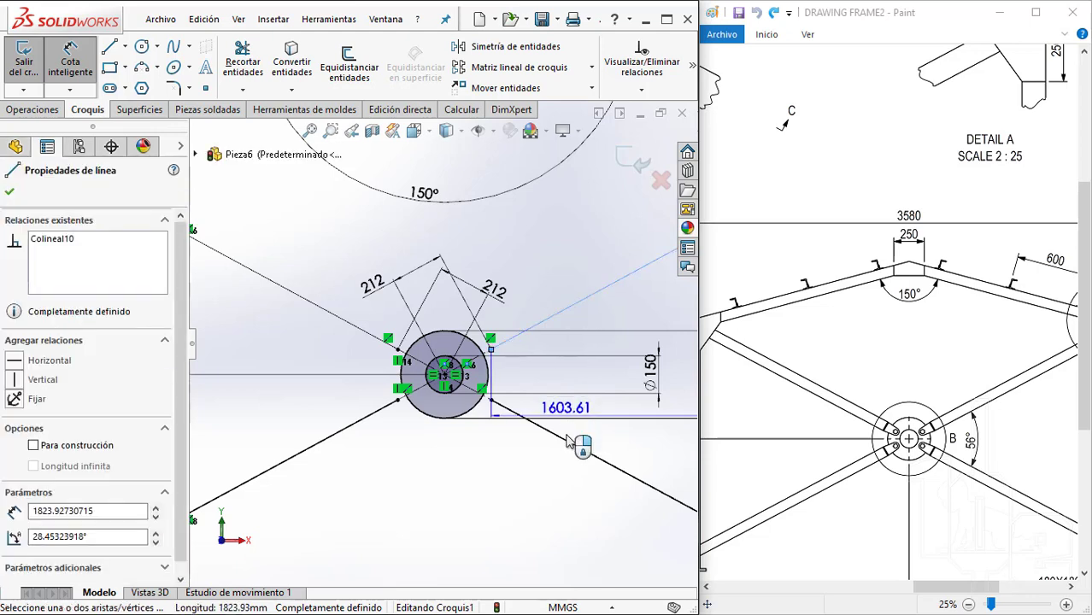
{"action": "left_click", "coordinate": [574, 446]}
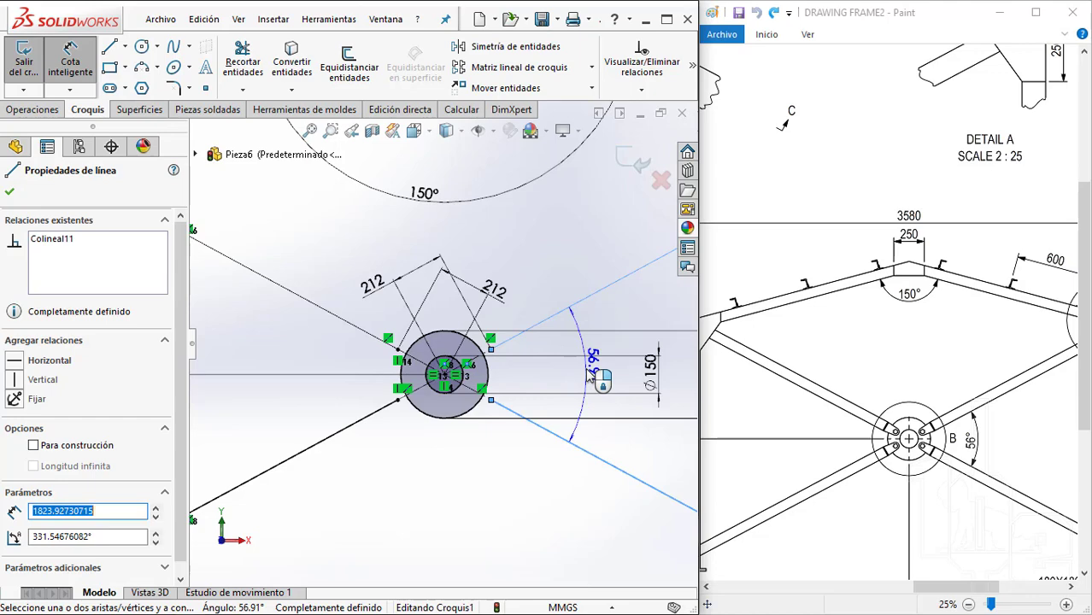
{"action": "key", "text": "Escape"}
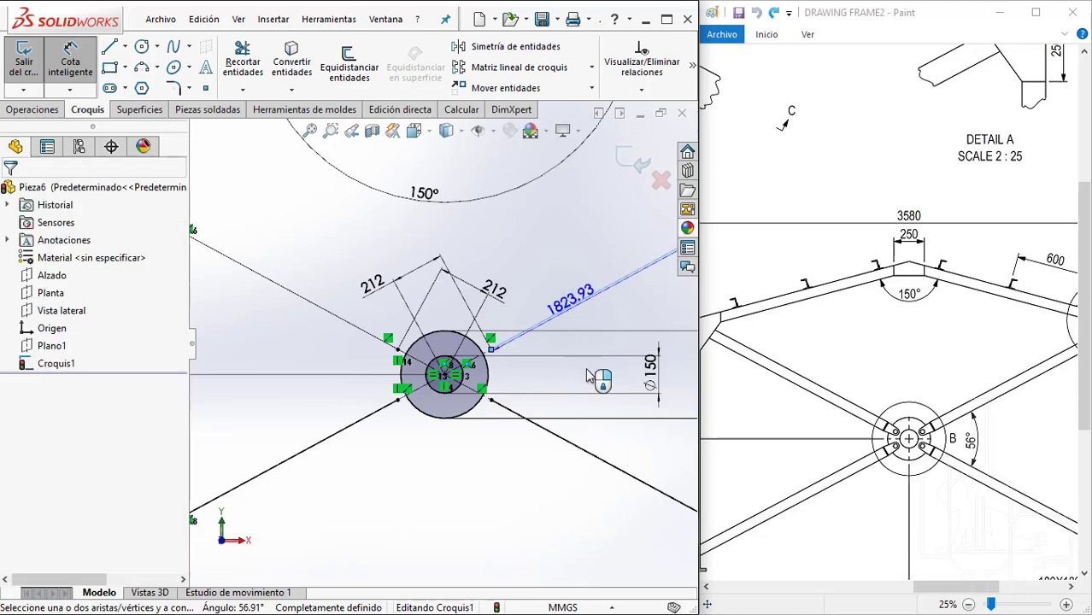
{"action": "key", "text": "Escape"}
Exit the frame sketch and save the part as INVERNADERO1
{"action": "scroll", "coordinate": [397, 363], "scroll_direction": "down", "scroll_amount": 3}
{"action": "scroll", "coordinate": [410, 355], "scroll_direction": "down", "scroll_amount": 2}
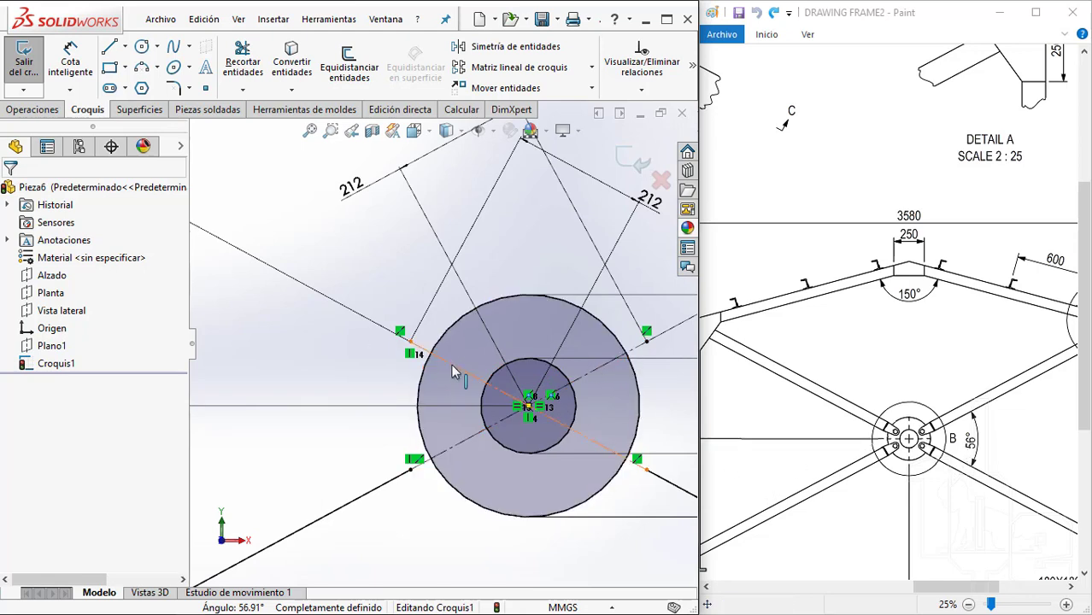
{"action": "scroll", "coordinate": [453, 371], "scroll_direction": "up", "scroll_amount": 2}
{"action": "scroll", "coordinate": [448, 366], "scroll_direction": "up", "scroll_amount": 2}
{"action": "scroll", "coordinate": [440, 357], "scroll_direction": "up", "scroll_amount": 2}
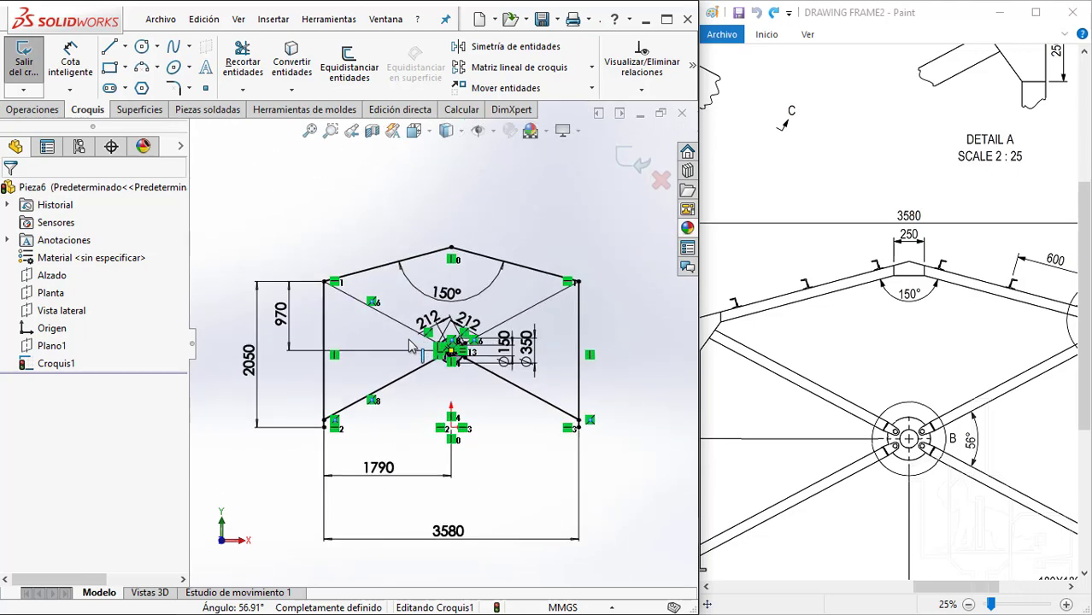
{"action": "scroll", "coordinate": [428, 342], "scroll_direction": "up", "scroll_amount": 1}
{"action": "scroll", "coordinate": [424, 345], "scroll_direction": "down", "scroll_amount": 3}
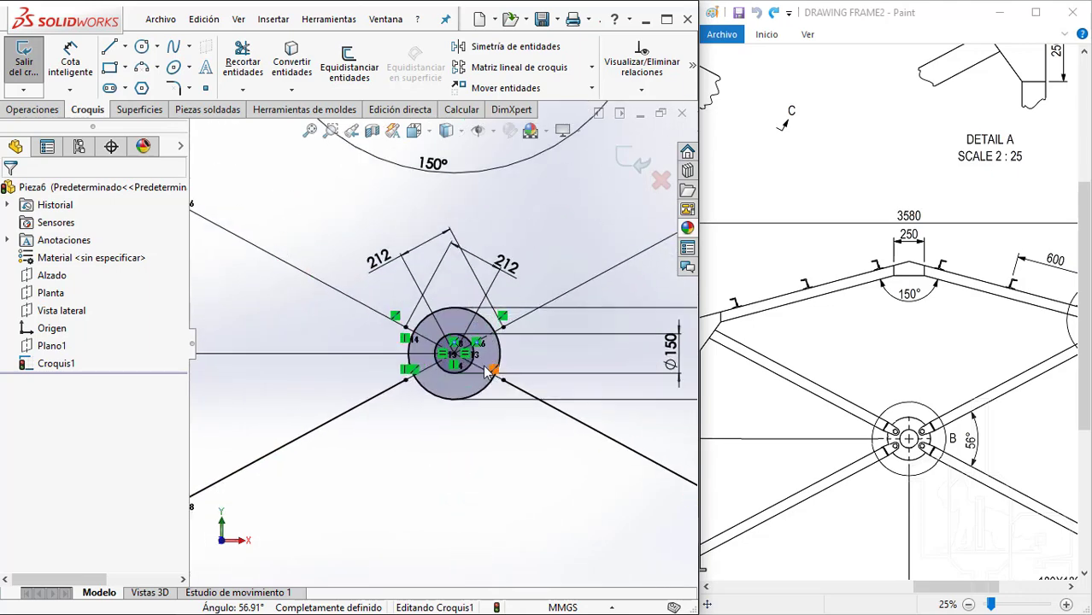
{"action": "scroll", "coordinate": [414, 346], "scroll_direction": "down", "scroll_amount": 3}
{"action": "scroll", "coordinate": [413, 346], "scroll_direction": "up", "scroll_amount": 3}
{"action": "scroll", "coordinate": [413, 346], "scroll_direction": "up", "scroll_amount": 3}
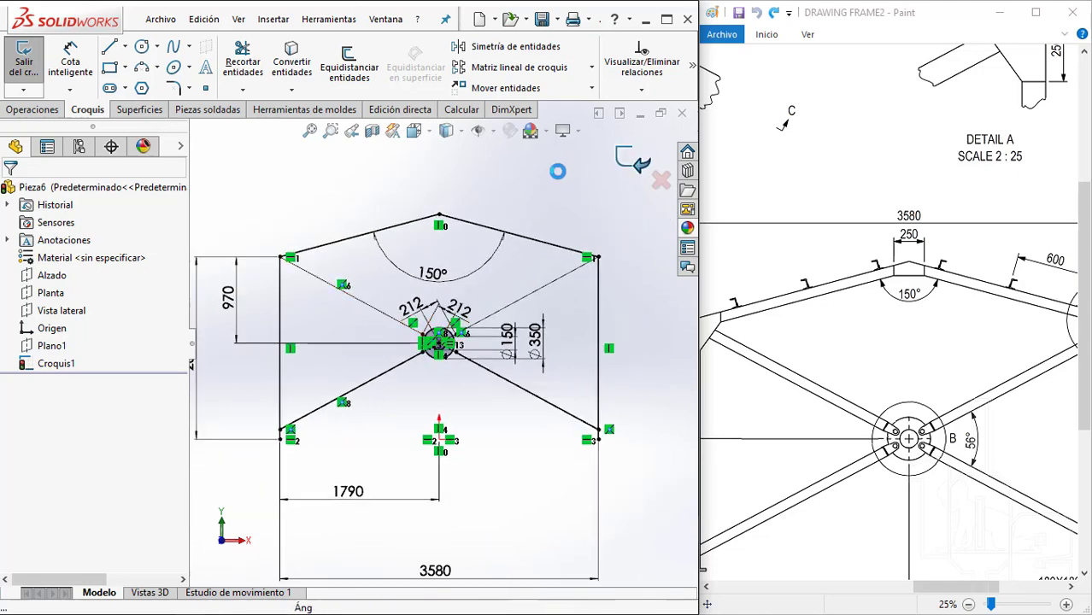
{"action": "left_click", "coordinate": [634, 159]}
{"action": "left_click", "coordinate": [542, 25]}
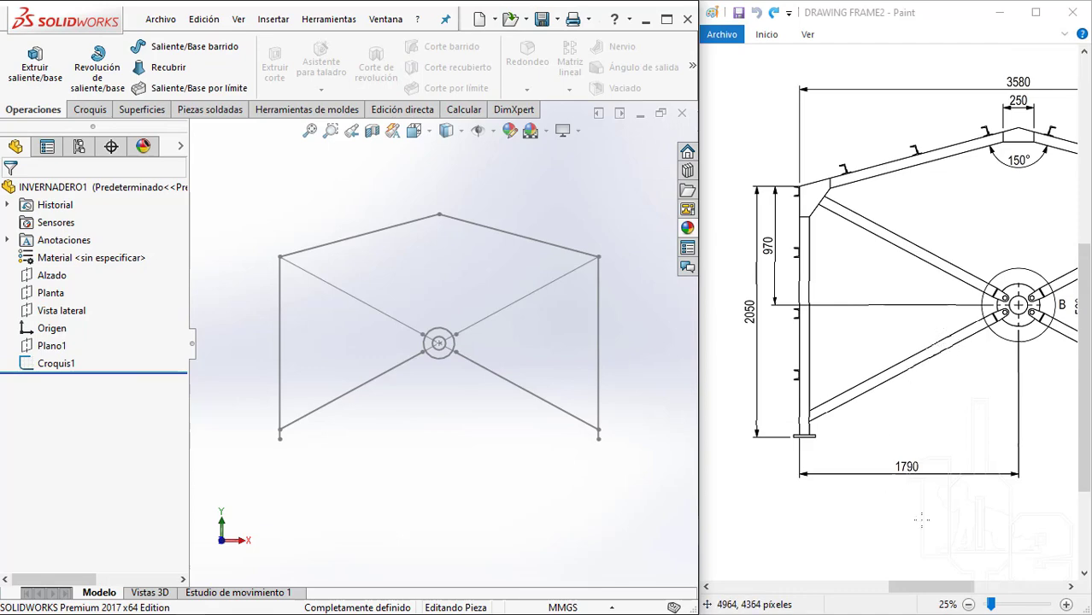
{"action": "mouse_move", "coordinate": [945, 587]}
{"action": "left_mouse_down"}
{"action": "mouse_move", "coordinate": [917, 589]}
{"action": "mouse_move", "coordinate": [1005, 592]}
{"action": "left_mouse_up"}
{"action": "scroll", "coordinate": [991, 478], "scroll_direction": "up", "scroll_amount": 3}
{"action": "scroll", "coordinate": [991, 478], "scroll_direction": "up", "scroll_amount": 2}
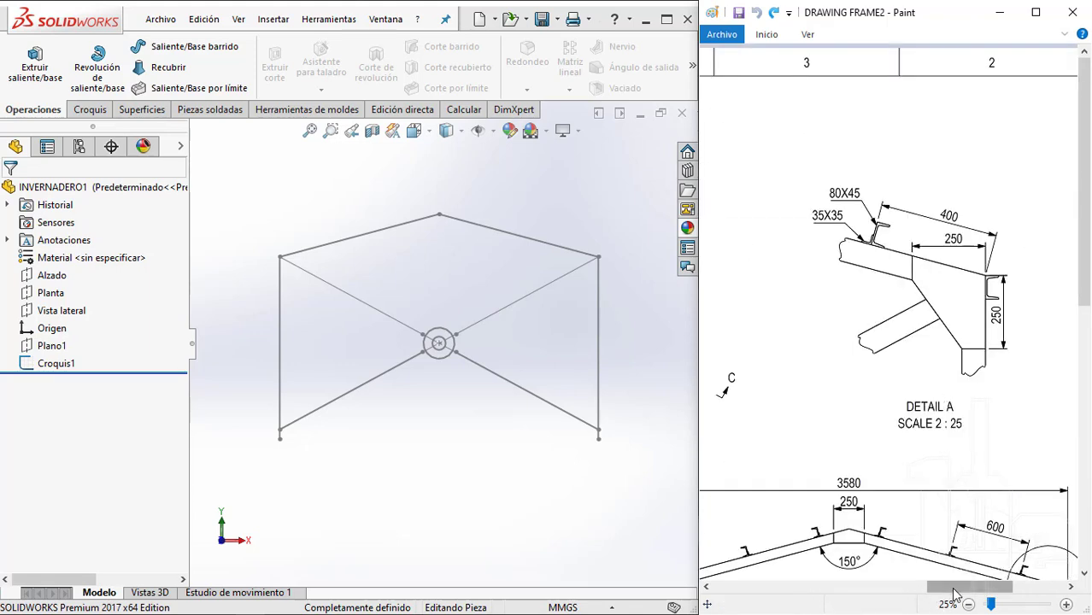
{"action": "left_click_drag", "start_coordinate": [972, 598], "coordinate": [985, 598]}
{"action": "scroll", "coordinate": [928, 352], "scroll_direction": "down", "scroll_amount": 1, "text": "ctrl"}
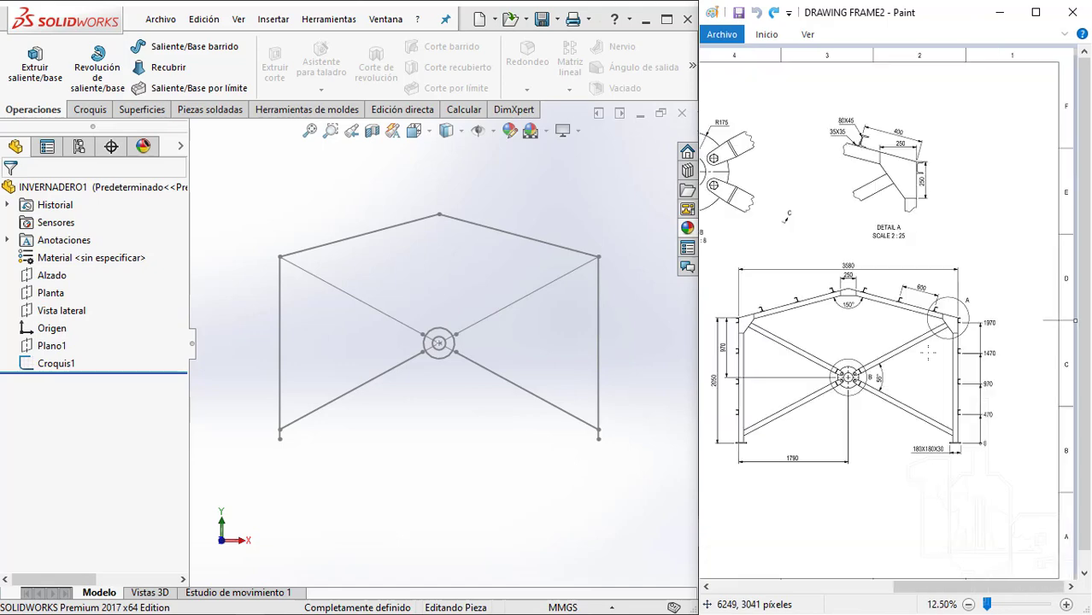
{"action": "left_click_drag", "start_coordinate": [959, 588], "coordinate": [798, 588]}
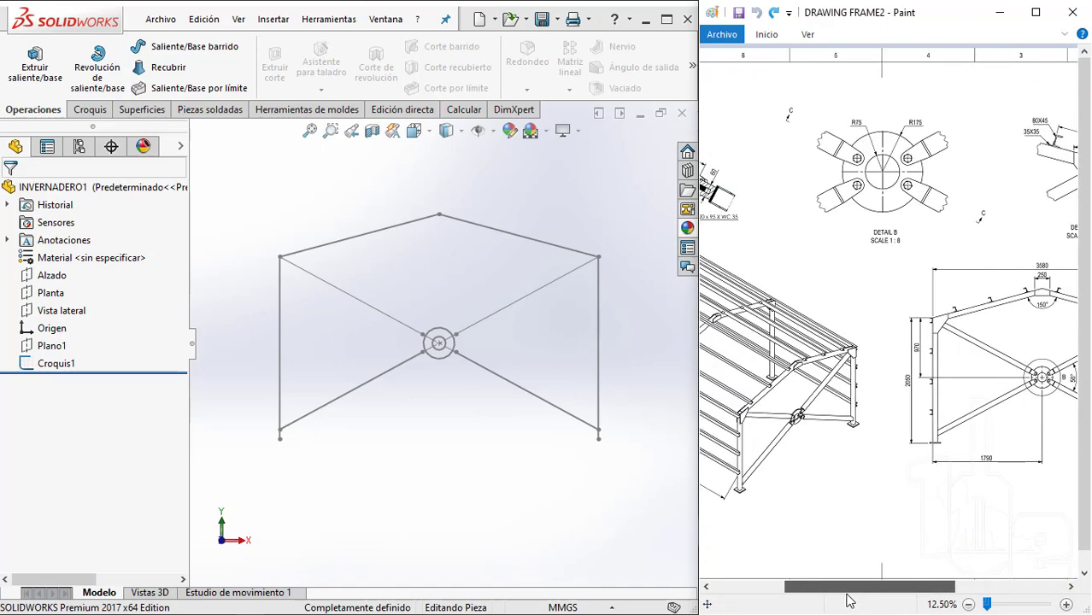
{"action": "scroll", "coordinate": [775, 130], "scroll_direction": "up", "scroll_amount": 1, "text": "ctrl"}
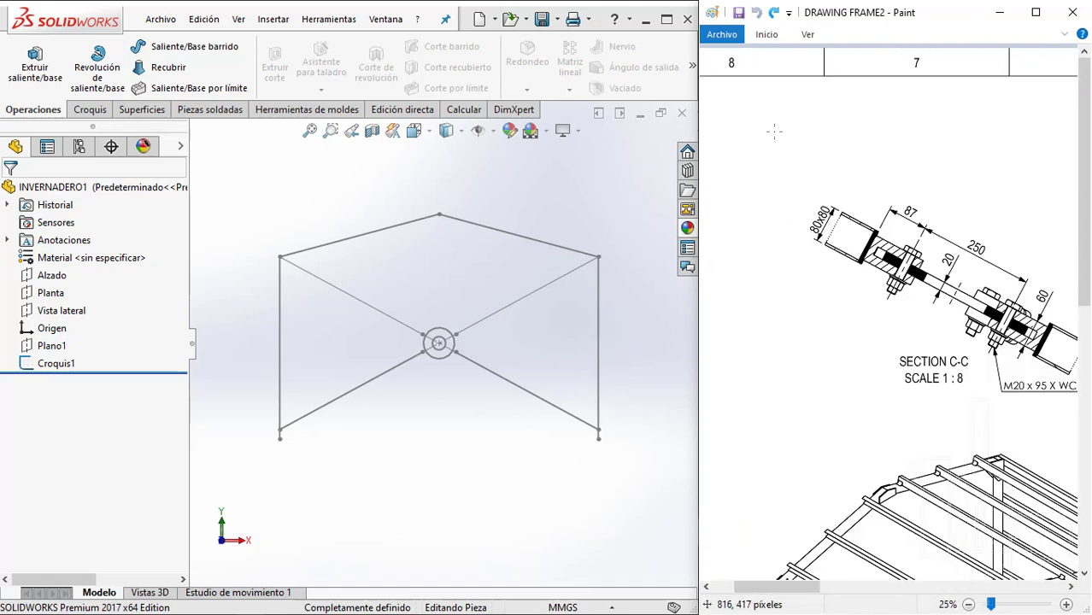
{"action": "left_click_drag", "start_coordinate": [838, 173], "coordinate": [829, 182]}
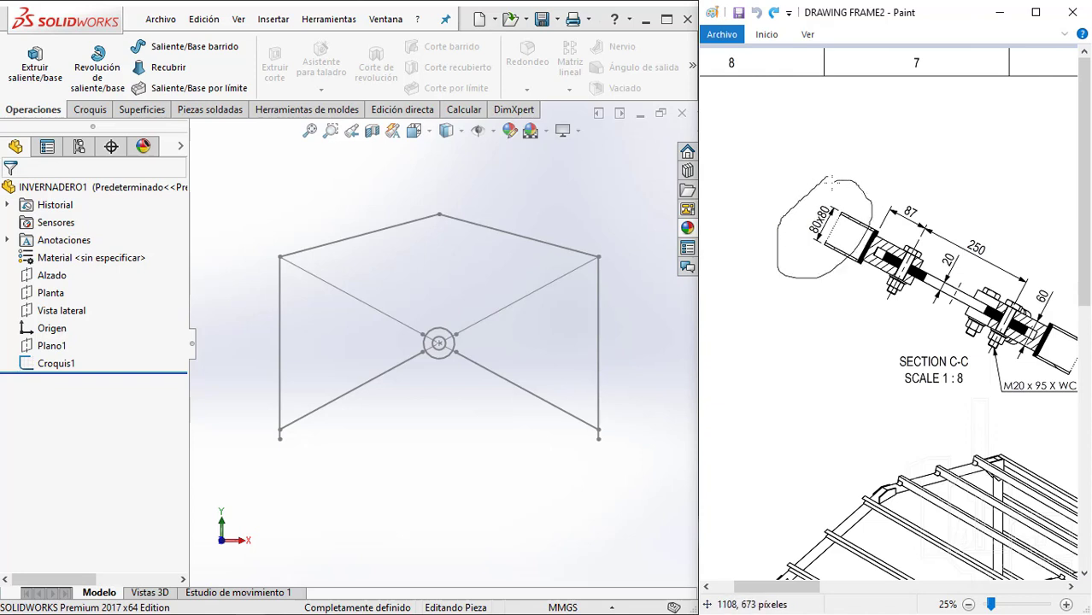
{"action": "key", "text": "ctrl+z"}
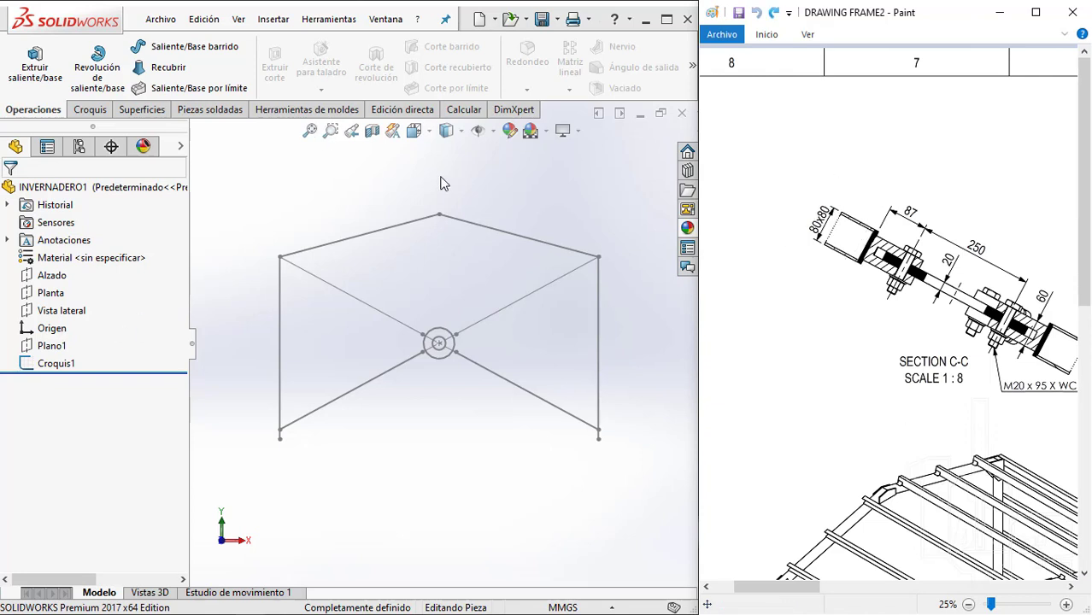
{"action": "left_click", "coordinate": [382, 185]}
Show the frame isometrically (Ctrl+7) and restore and open the Piezas soldadas weldment tab
{"action": "key", "text": "ctrl+7"}
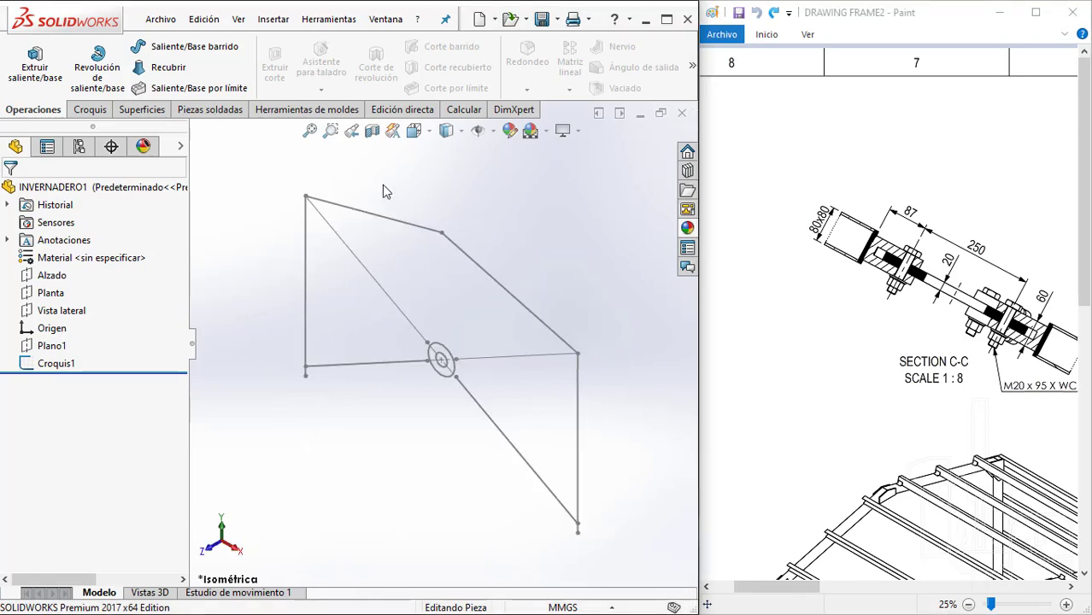
{"action": "left_click", "coordinate": [224, 111]}
{"action": "right_click", "coordinate": [224, 114]}
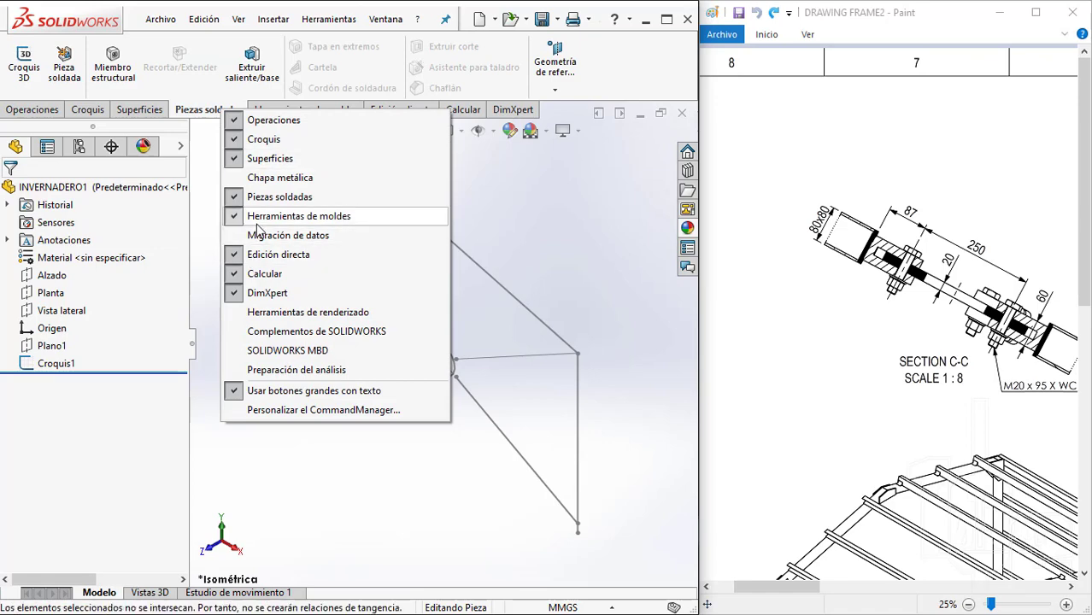
{"action": "left_click", "coordinate": [274, 198]}
{"action": "right_click", "coordinate": [240, 125]}
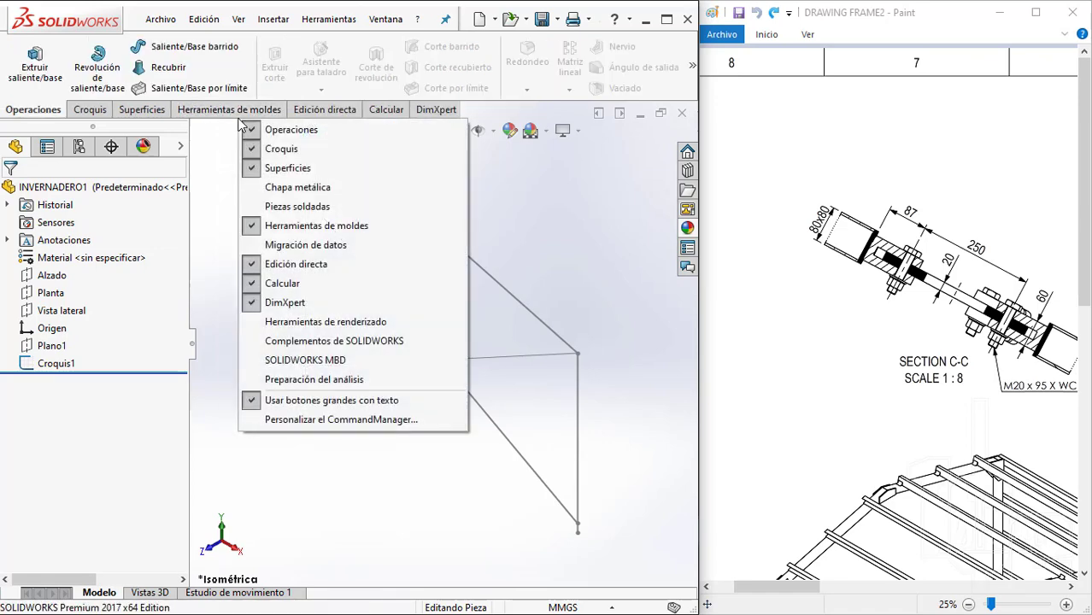
{"action": "left_click", "coordinate": [274, 209]}
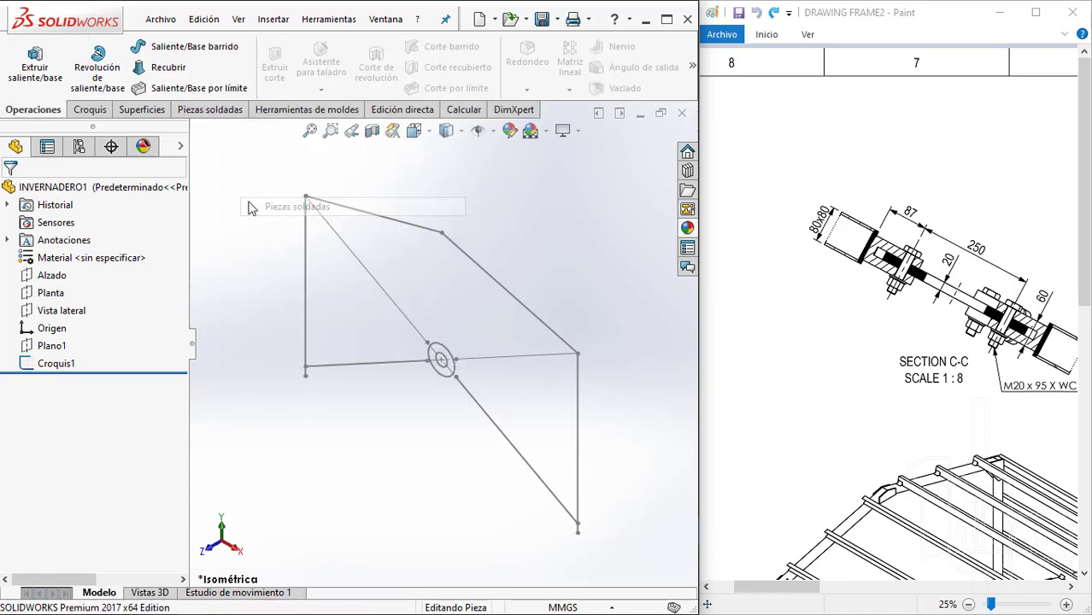
{"action": "left_click", "coordinate": [221, 115]}
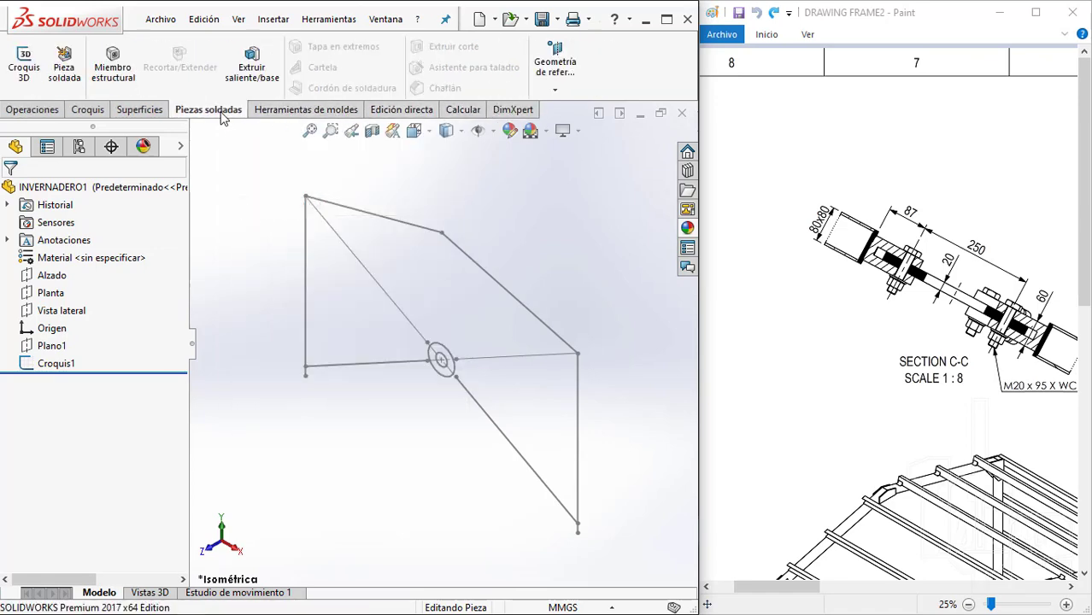
Start a structural member of 80 x 80 x 5 square tube along the left column line
{"action": "left_click", "coordinate": [119, 68]}
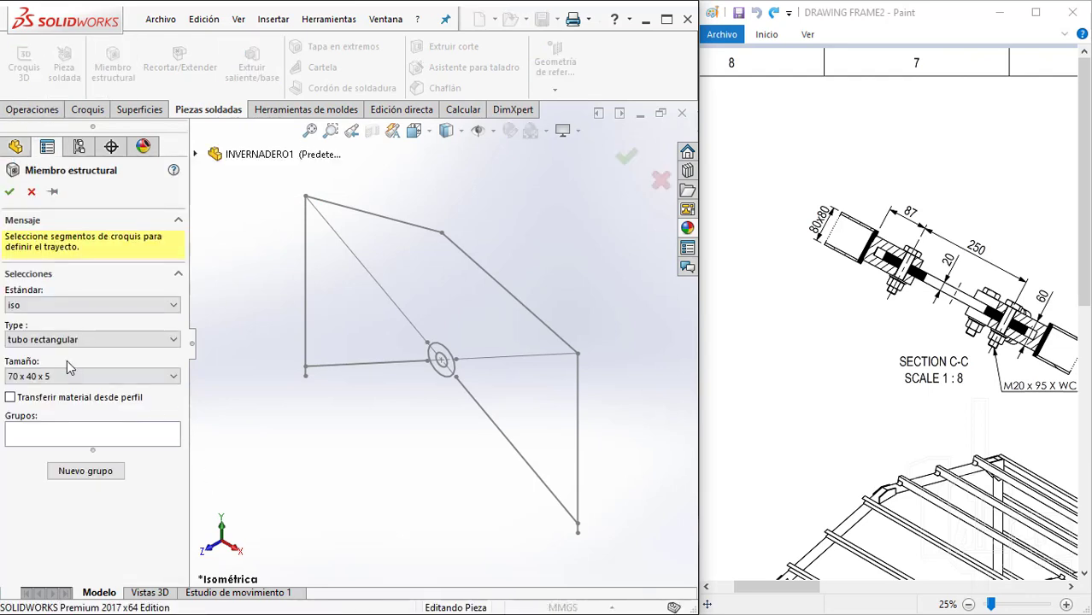
{"action": "left_click", "coordinate": [72, 340]}
{"action": "left_click", "coordinate": [69, 452]}
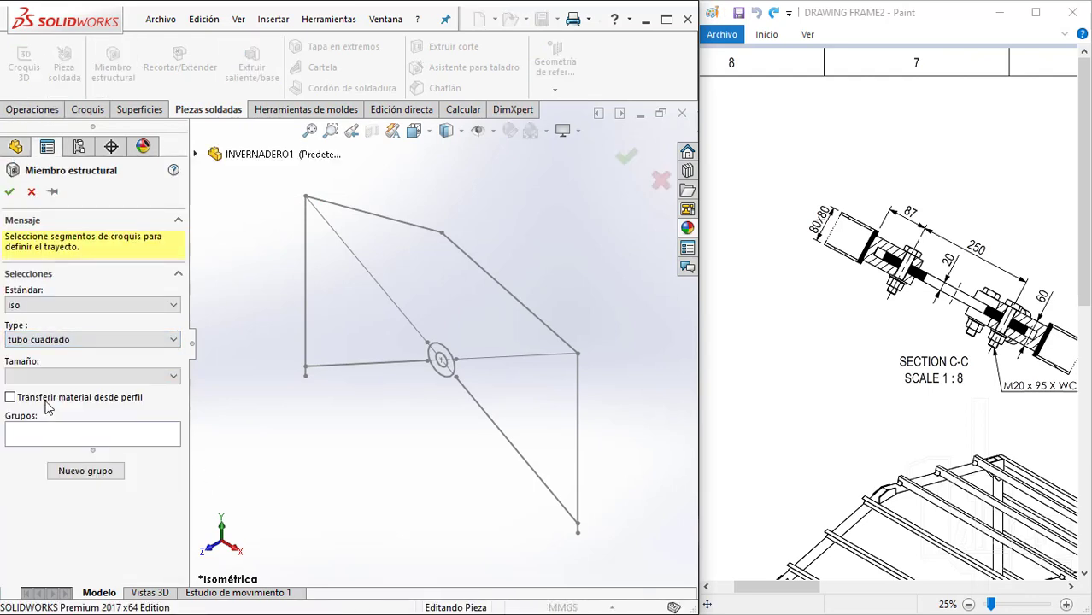
{"action": "left_click", "coordinate": [55, 376]}
{"action": "left_click", "coordinate": [43, 442]}
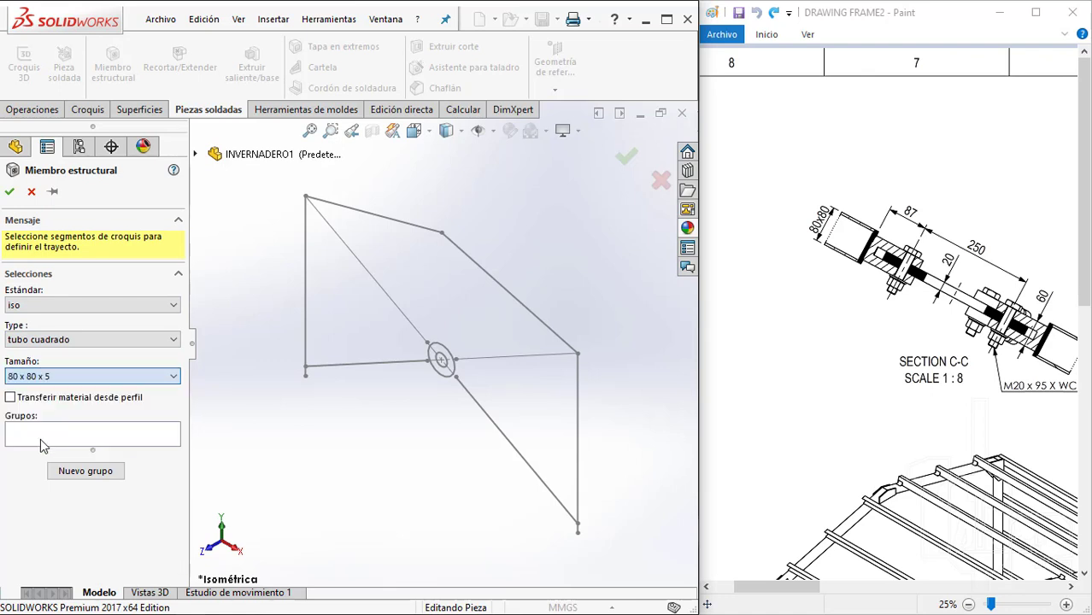
{"action": "scroll", "coordinate": [316, 253], "scroll_direction": "down", "scroll_amount": 1}
{"action": "scroll", "coordinate": [363, 295], "scroll_direction": "down", "scroll_amount": 2}
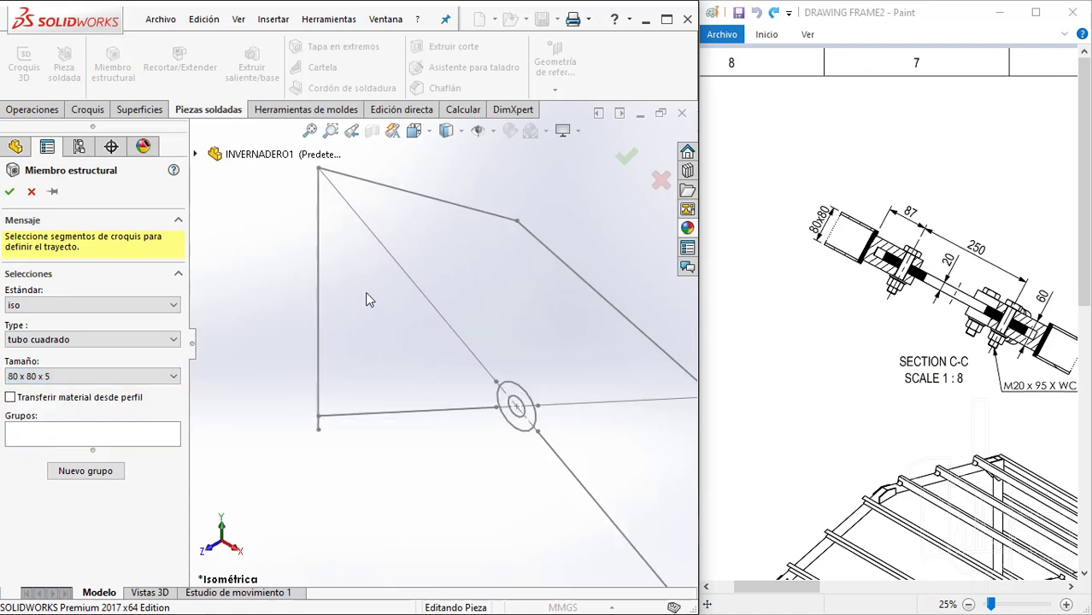
{"action": "left_click", "coordinate": [319, 224]}
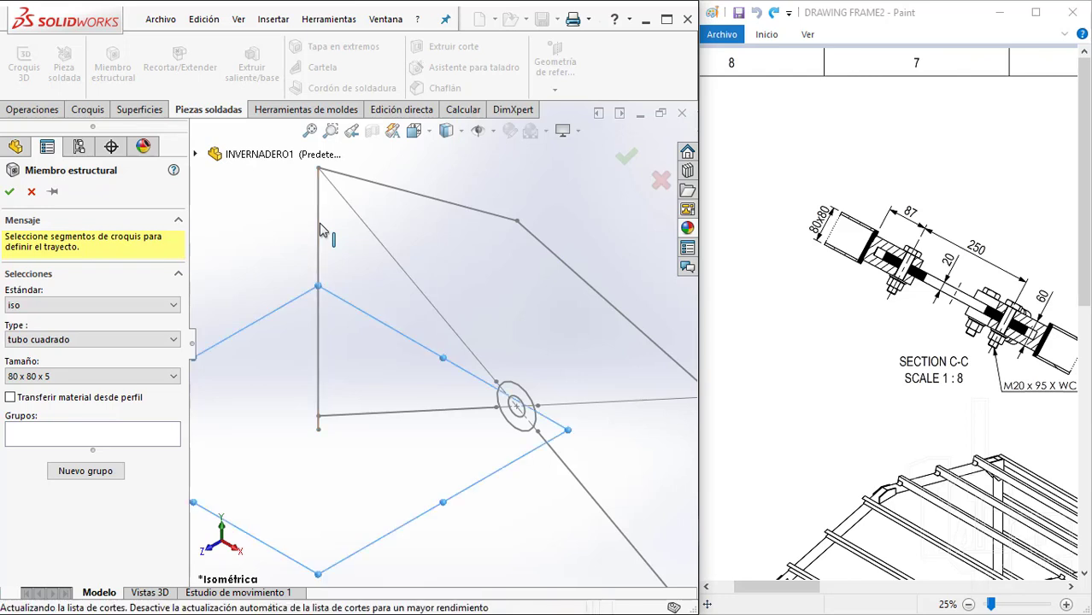
{"action": "left_click", "coordinate": [321, 231]}
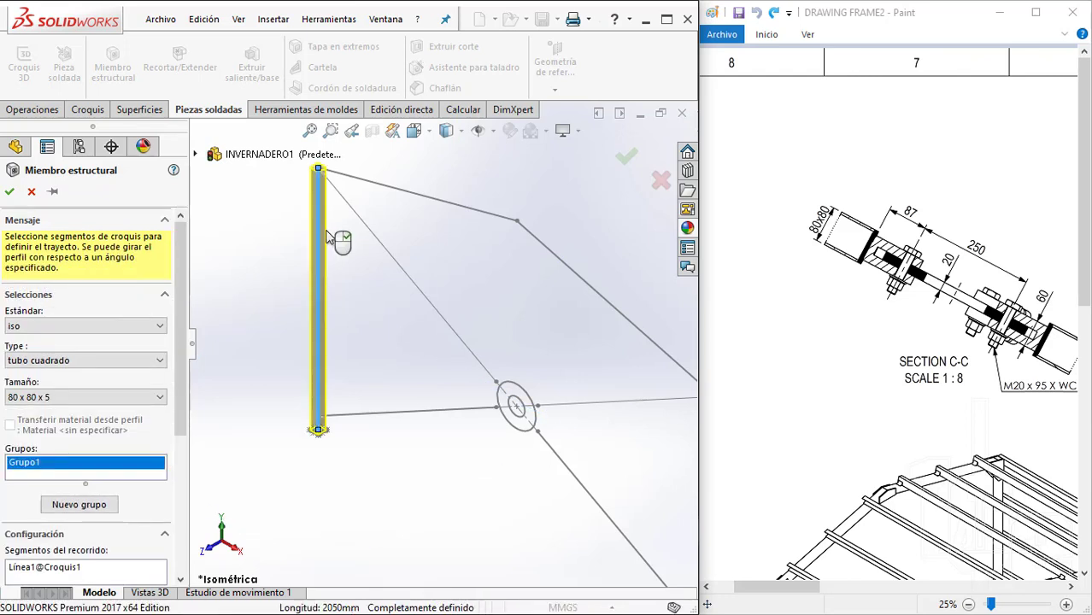
Use Locate Profile to anchor the column tube at a profile corner point
{"action": "mouse_move", "coordinate": [341, 237]}
{"action": "middle_mouse_down"}
{"action": "mouse_move", "coordinate": [446, 239]}
{"action": "mouse_move", "coordinate": [376, 359]}
{"action": "middle_mouse_up"}
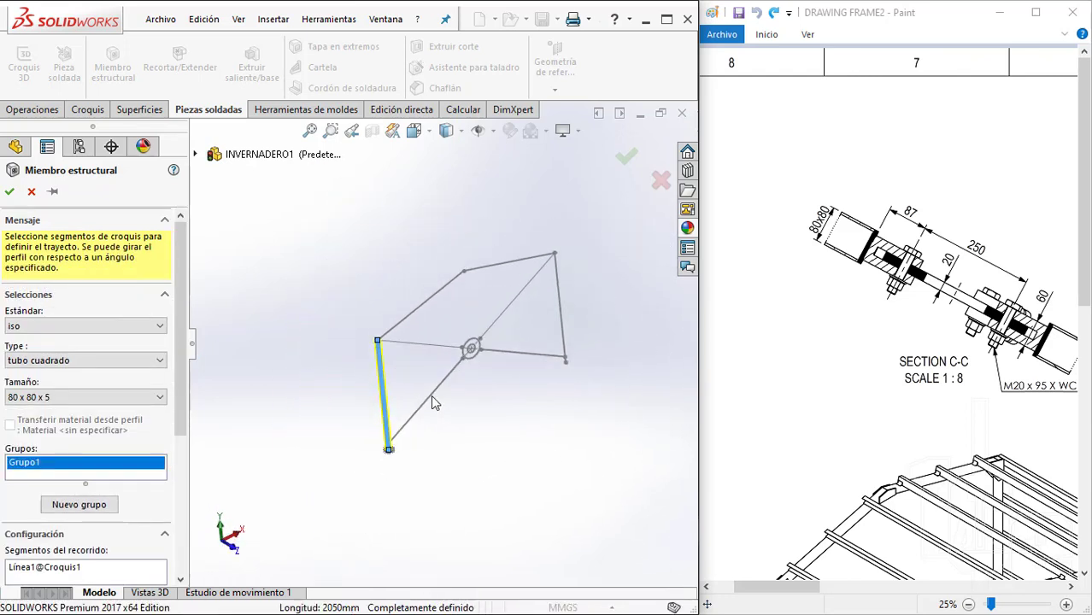
{"action": "scroll", "coordinate": [391, 309], "scroll_direction": "down", "scroll_amount": 3}
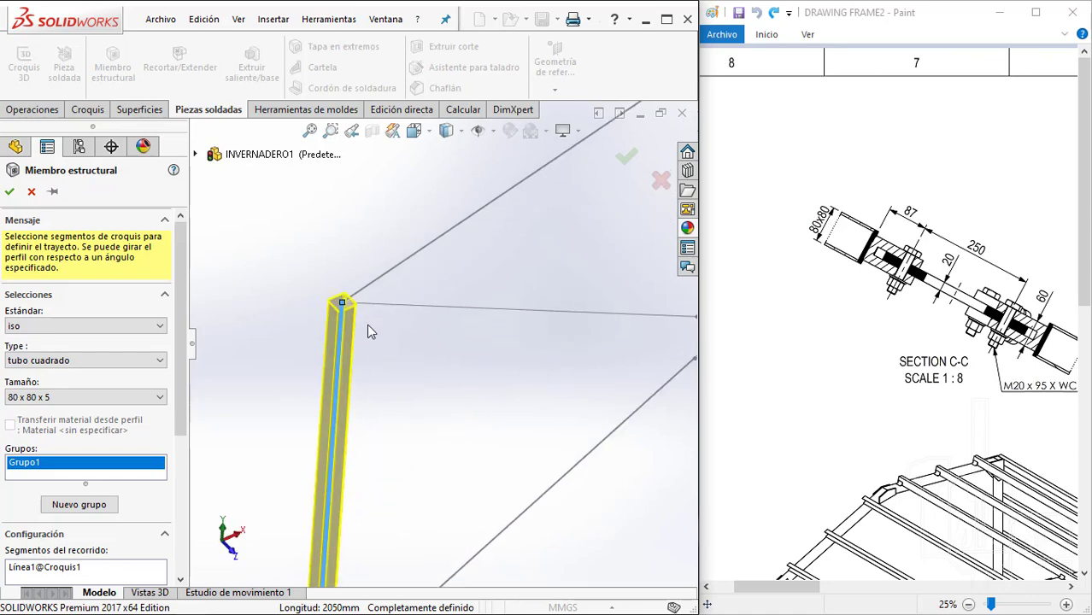
{"action": "scroll", "coordinate": [372, 321], "scroll_direction": "down", "scroll_amount": 3}
{"action": "scroll", "coordinate": [379, 316], "scroll_direction": "down", "scroll_amount": 2}
{"action": "scroll", "coordinate": [381, 316], "scroll_direction": "down", "scroll_amount": 2}
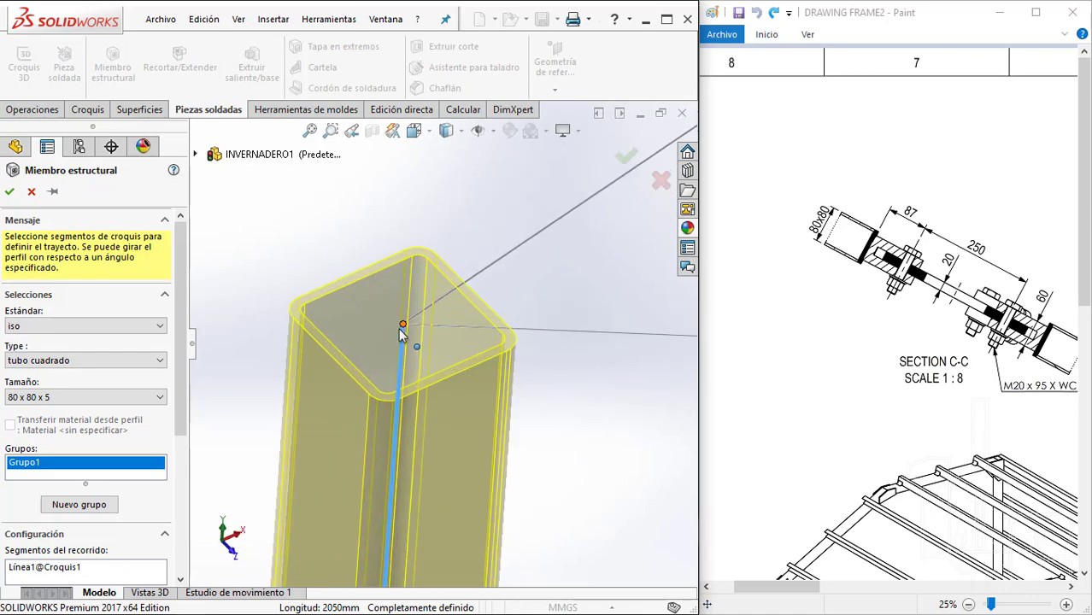
{"action": "scroll", "coordinate": [424, 331], "scroll_direction": "up", "scroll_amount": 4}
{"action": "scroll", "coordinate": [462, 423], "scroll_direction": "up", "scroll_amount": 2}
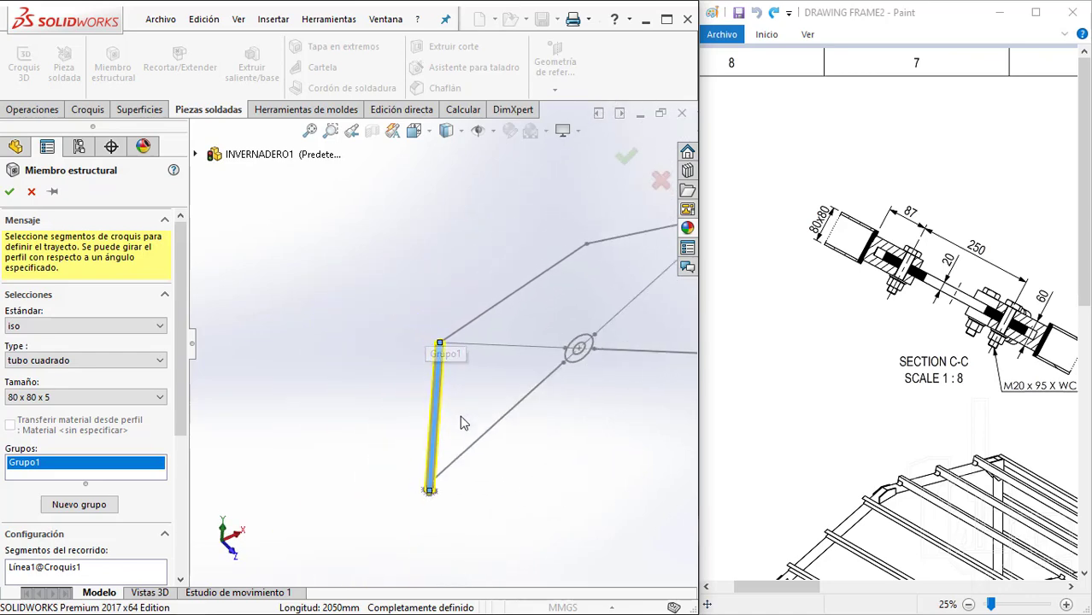
{"action": "scroll", "coordinate": [457, 432], "scroll_direction": "down", "scroll_amount": 3}
{"action": "scroll", "coordinate": [414, 530], "scroll_direction": "down", "scroll_amount": 2}
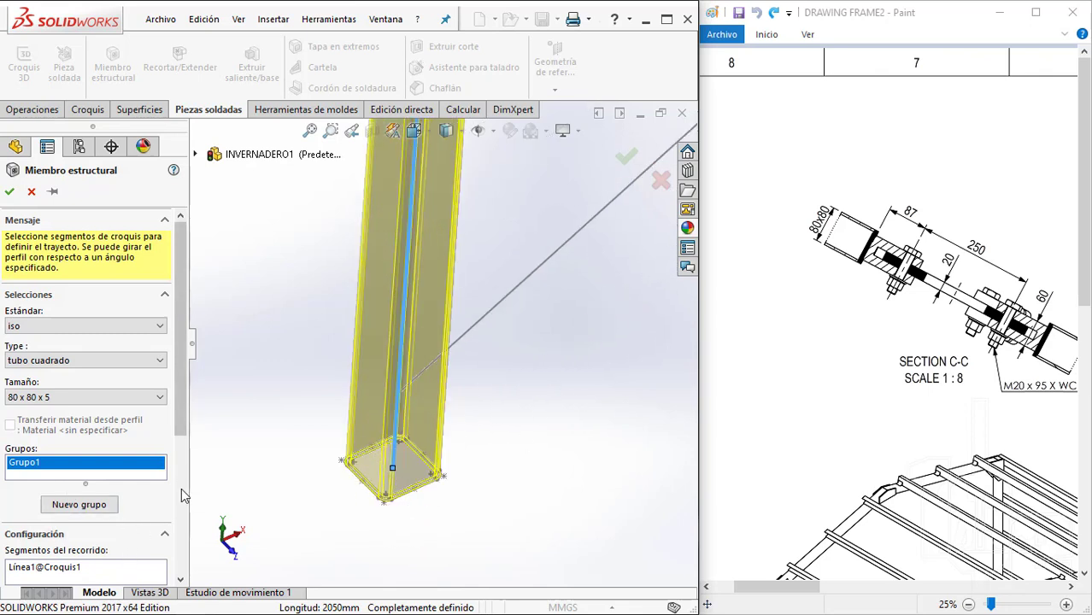
{"action": "scroll", "coordinate": [181, 488], "scroll_direction": "down", "scroll_amount": 5}
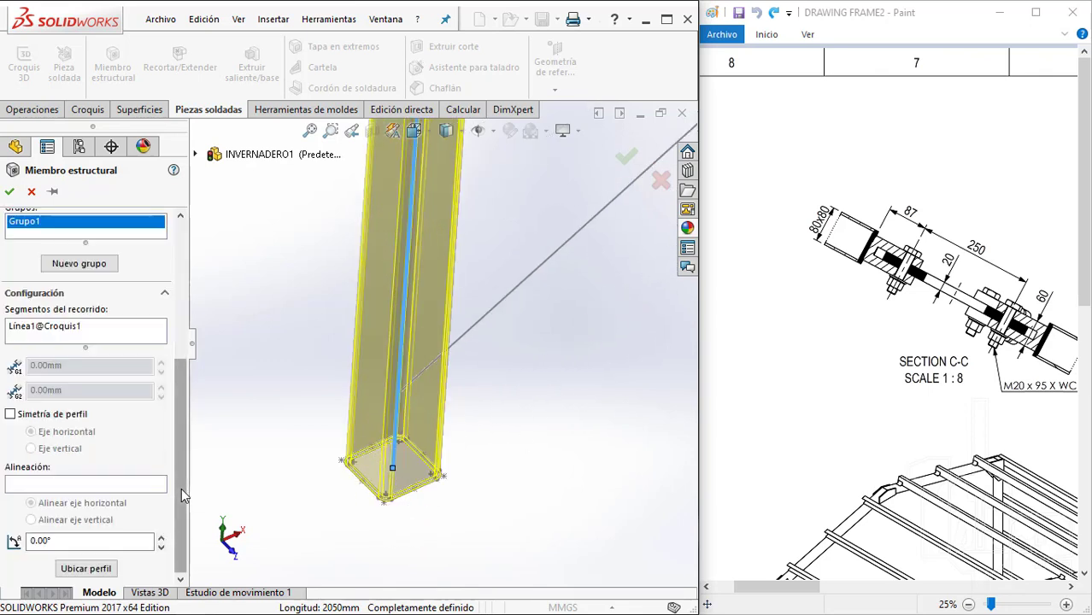
{"action": "left_click", "coordinate": [91, 573]}
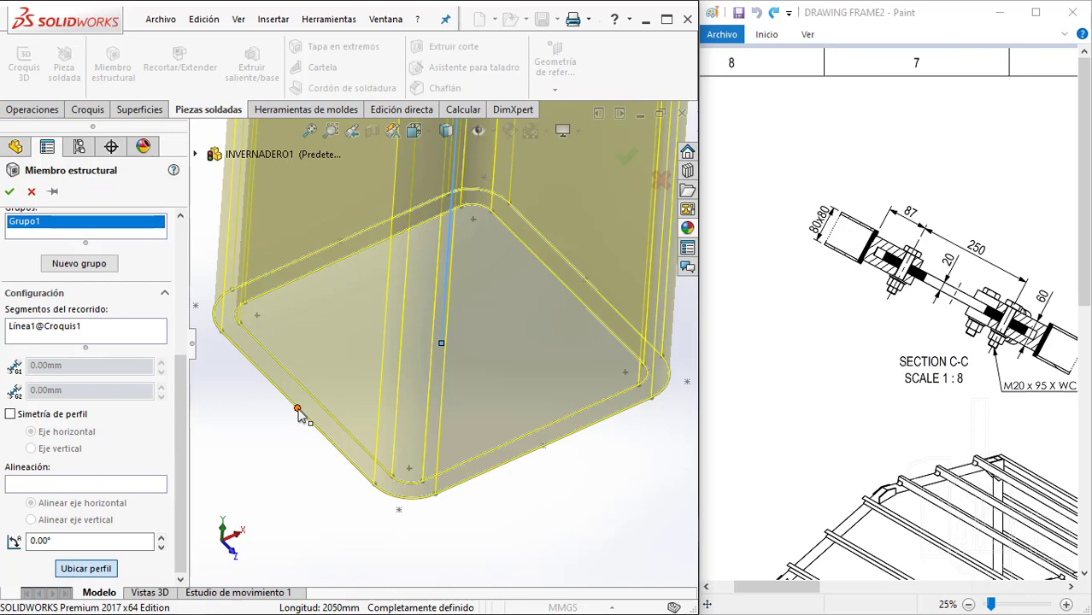
{"action": "scroll", "coordinate": [298, 410], "scroll_direction": "down", "scroll_amount": 2}
{"action": "middle_click_drag", "start_coordinate": [329, 416], "coordinate": [353, 378], "text": "ctrl"}
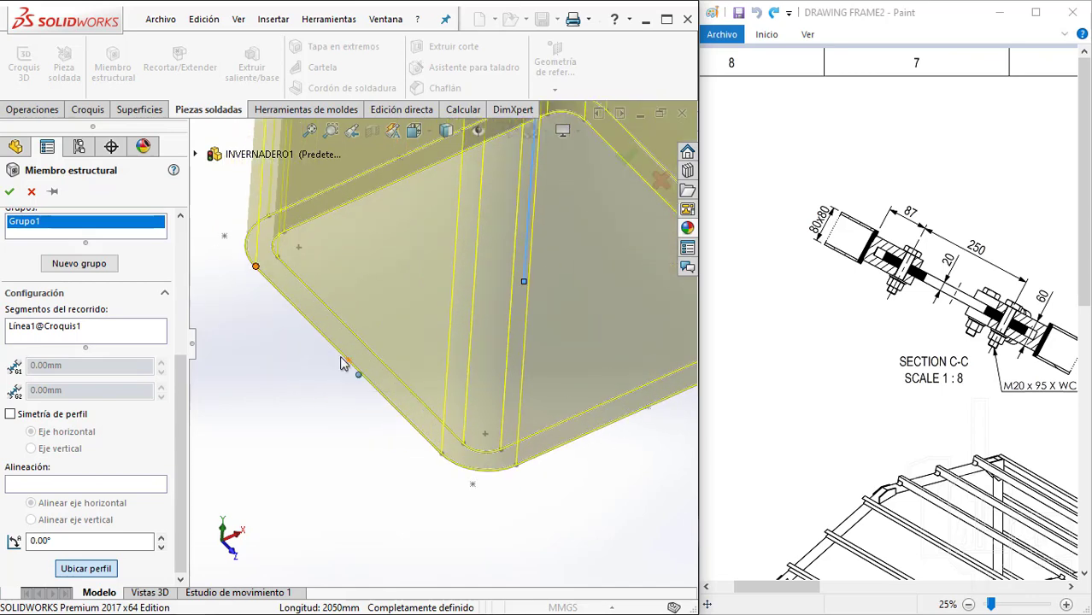
{"action": "scroll", "coordinate": [351, 365], "scroll_direction": "up", "scroll_amount": 4}
{"action": "scroll", "coordinate": [357, 369], "scroll_direction": "up", "scroll_amount": 4}
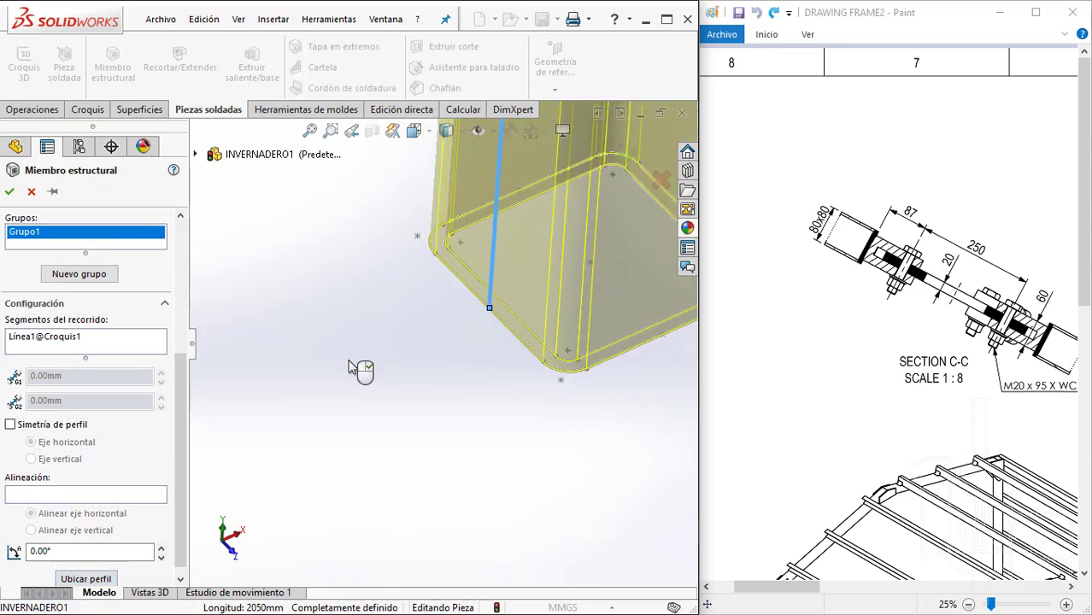
{"action": "scroll", "coordinate": [360, 370], "scroll_direction": "up", "scroll_amount": 3}
{"action": "scroll", "coordinate": [487, 298], "scroll_direction": "down", "scroll_amount": 1}
{"action": "scroll", "coordinate": [490, 228], "scroll_direction": "down", "scroll_amount": 2}
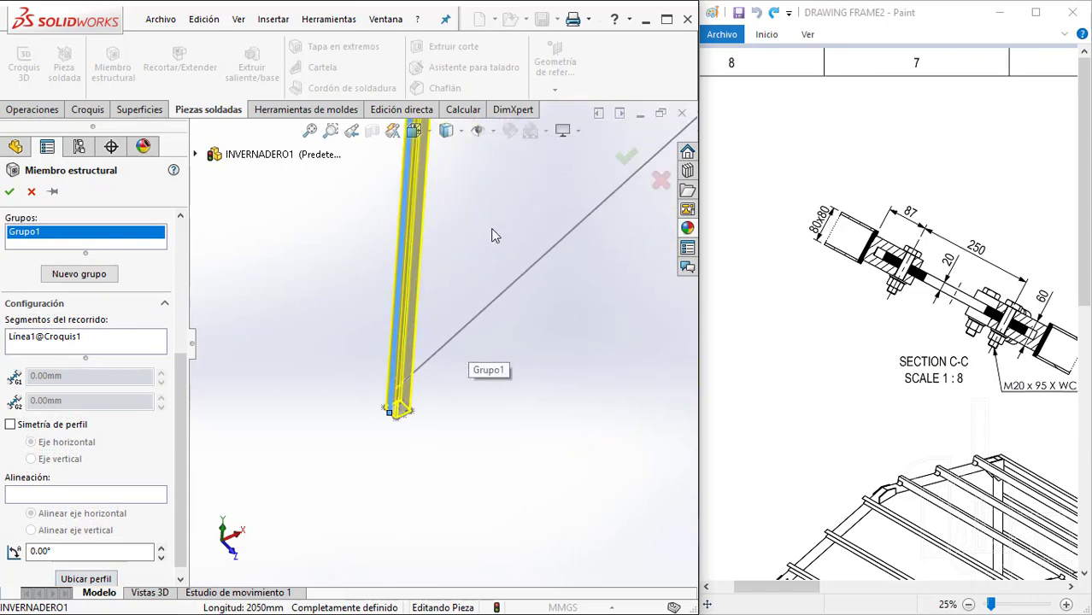
{"action": "scroll", "coordinate": [480, 250], "scroll_direction": "down", "scroll_amount": 2}
{"action": "scroll", "coordinate": [448, 275], "scroll_direction": "down", "scroll_amount": 3}
{"action": "scroll", "coordinate": [447, 275], "scroll_direction": "up", "scroll_amount": 2}
{"action": "scroll", "coordinate": [395, 287], "scroll_direction": "up", "scroll_amount": 1}
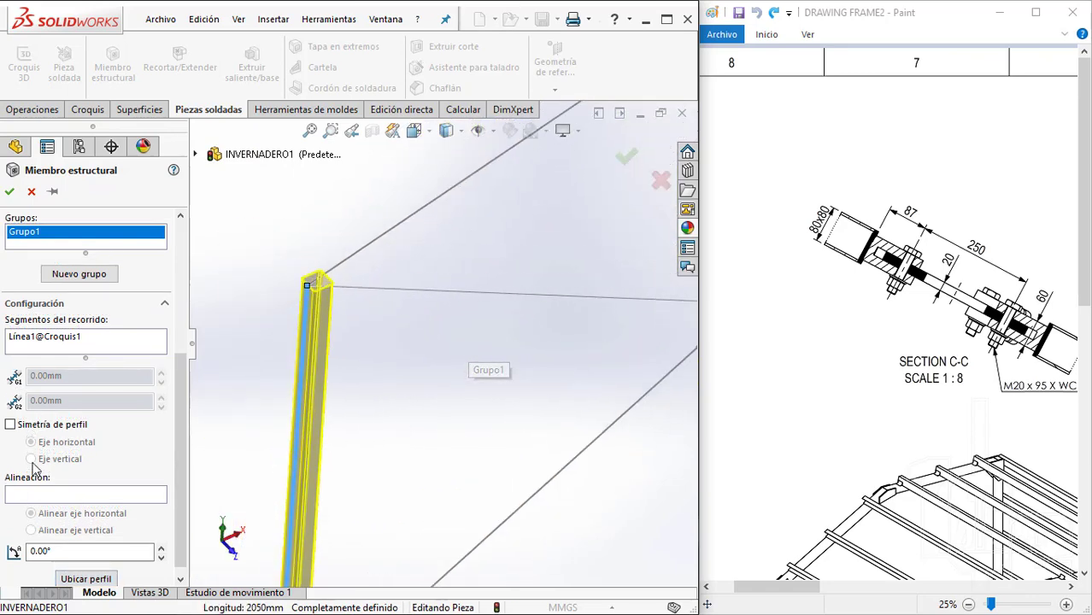
Create a new group with the top sketch line as the rafter path
{"action": "left_click", "coordinate": [79, 274]}
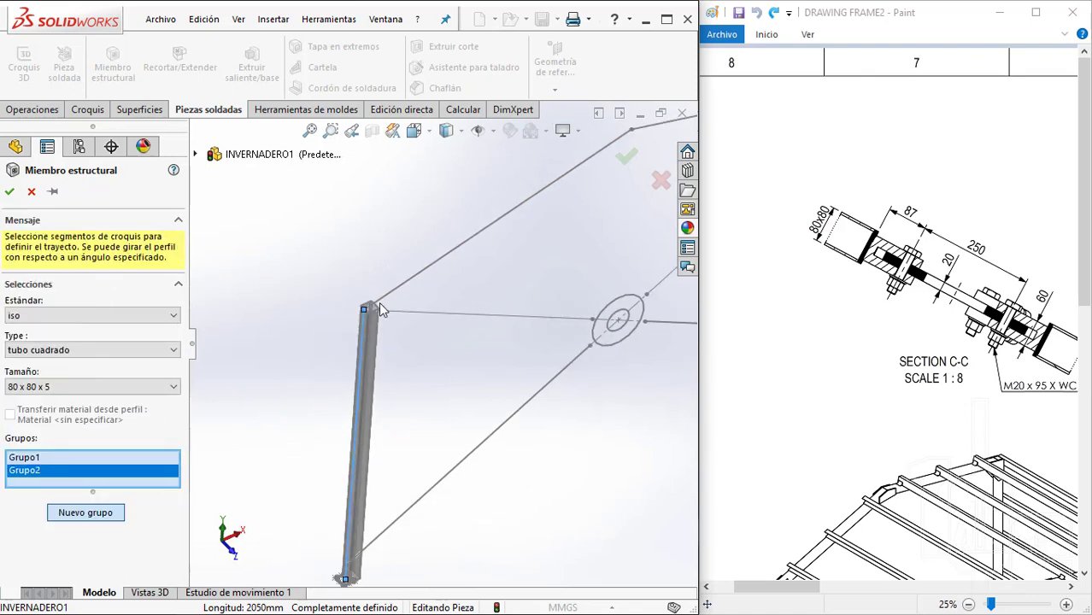
{"action": "middle_click_drag", "start_coordinate": [430, 339], "coordinate": [430, 311]}
{"action": "scroll", "coordinate": [504, 208], "scroll_direction": "down", "scroll_amount": 2}
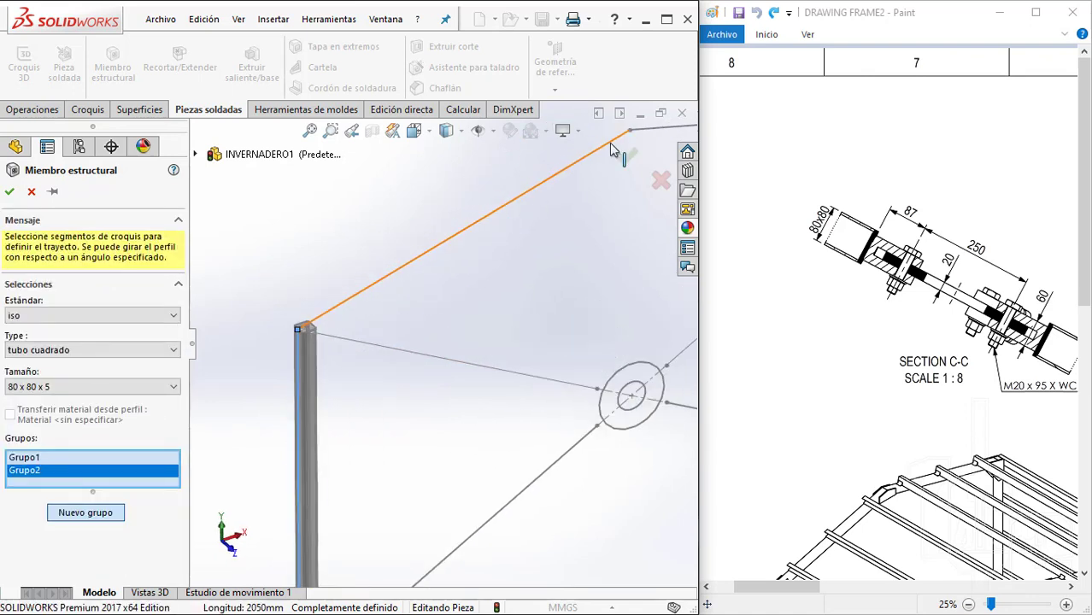
{"action": "left_click", "coordinate": [569, 170]}
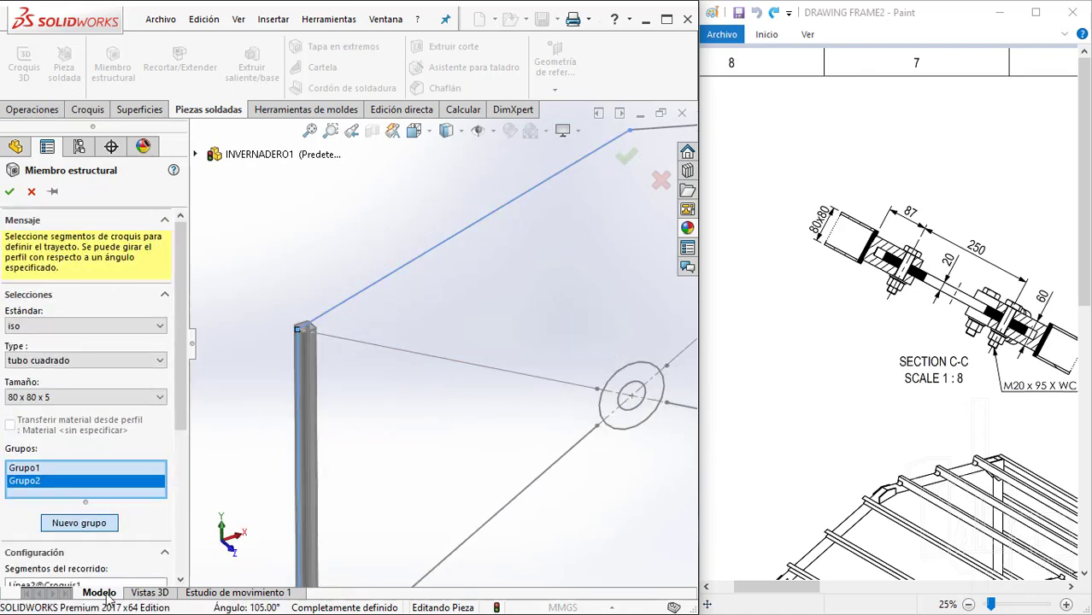
{"action": "scroll", "coordinate": [336, 359], "scroll_direction": "down", "scroll_amount": 2}
{"action": "scroll", "coordinate": [338, 385], "scroll_direction": "down", "scroll_amount": 1}
{"action": "mouse_move", "coordinate": [337, 384]}
{"action": "middle_mouse_down"}
{"action": "mouse_move", "coordinate": [295, 348]}
{"action": "mouse_move", "coordinate": [341, 377]}
{"action": "middle_mouse_up"}
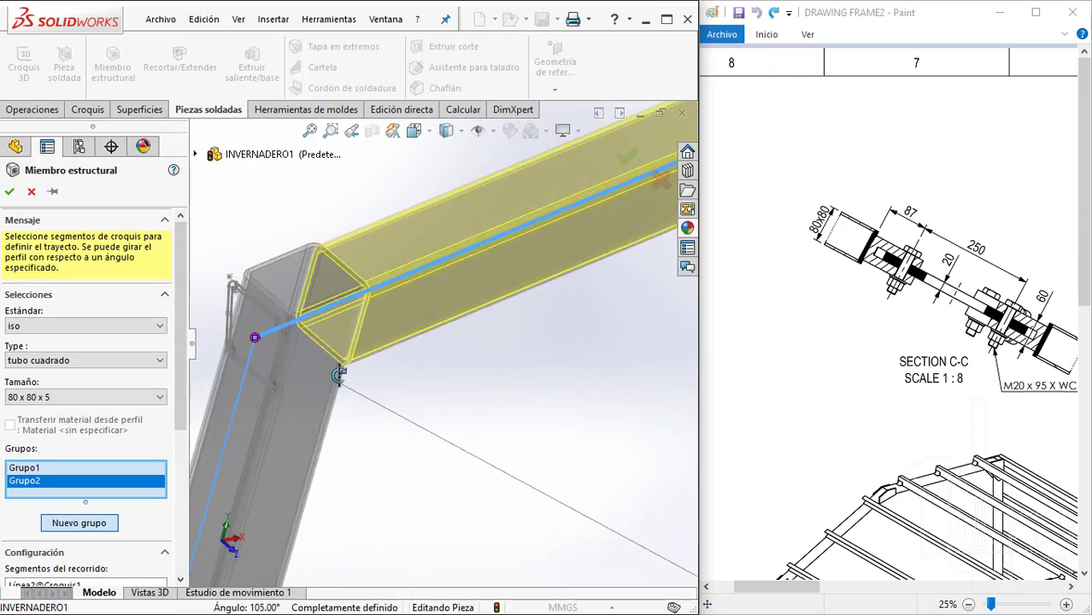
{"action": "scroll", "coordinate": [171, 476], "scroll_direction": "down", "scroll_amount": 3}
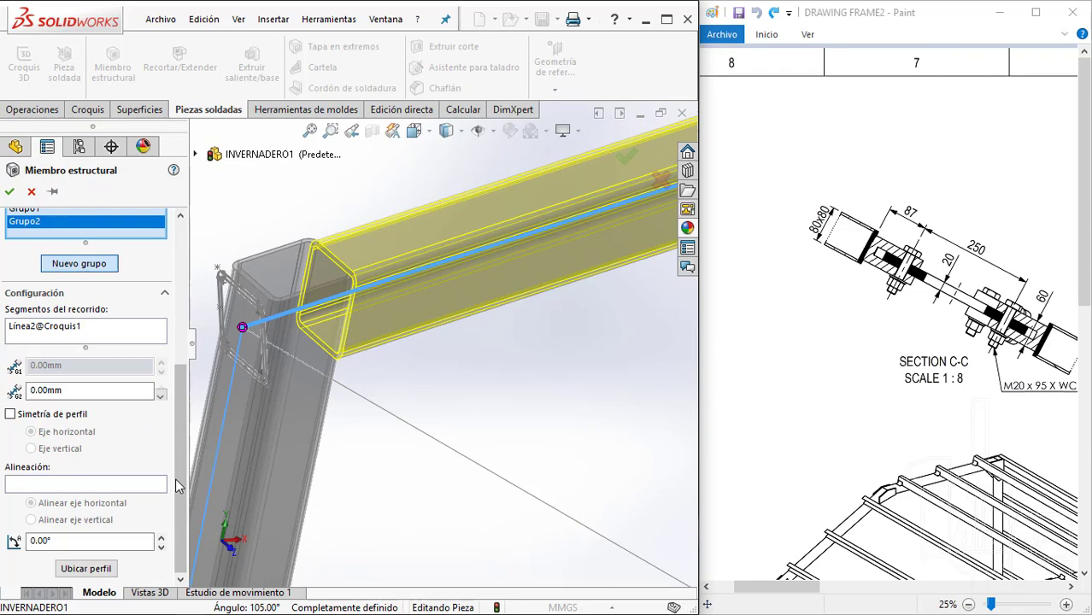
Anchor the rafter profile at a corner point and check the frame from the front
{"action": "left_click", "coordinate": [86, 569]}
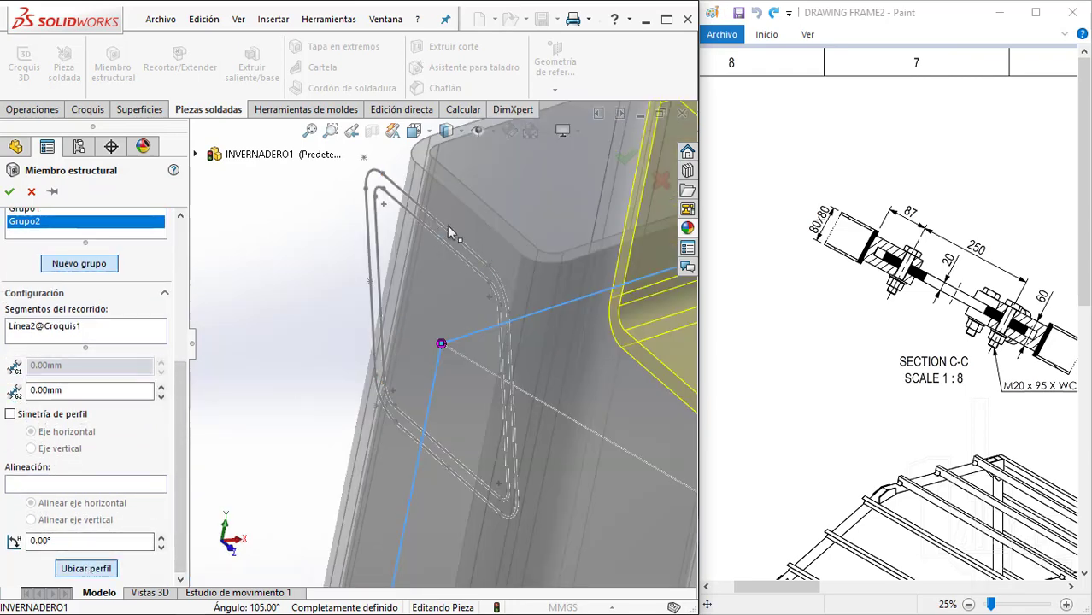
{"action": "left_click", "coordinate": [436, 223]}
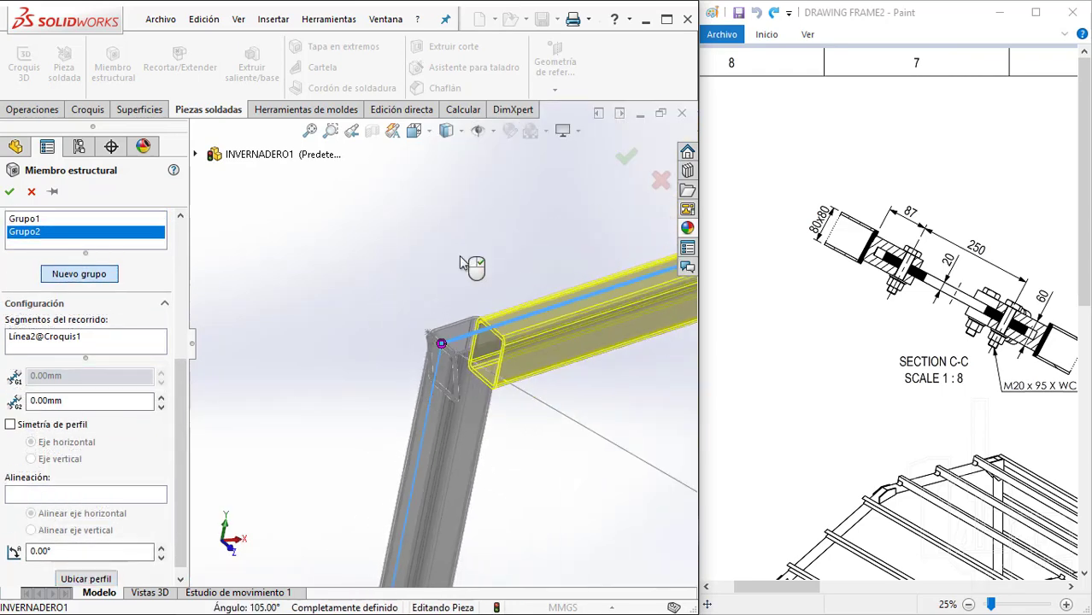
{"action": "middle_click_drag", "start_coordinate": [463, 260], "coordinate": [430, 330]}
{"action": "scroll", "coordinate": [405, 324], "scroll_direction": "up", "scroll_amount": 3}
{"action": "scroll", "coordinate": [406, 324], "scroll_direction": "up", "scroll_amount": 2}
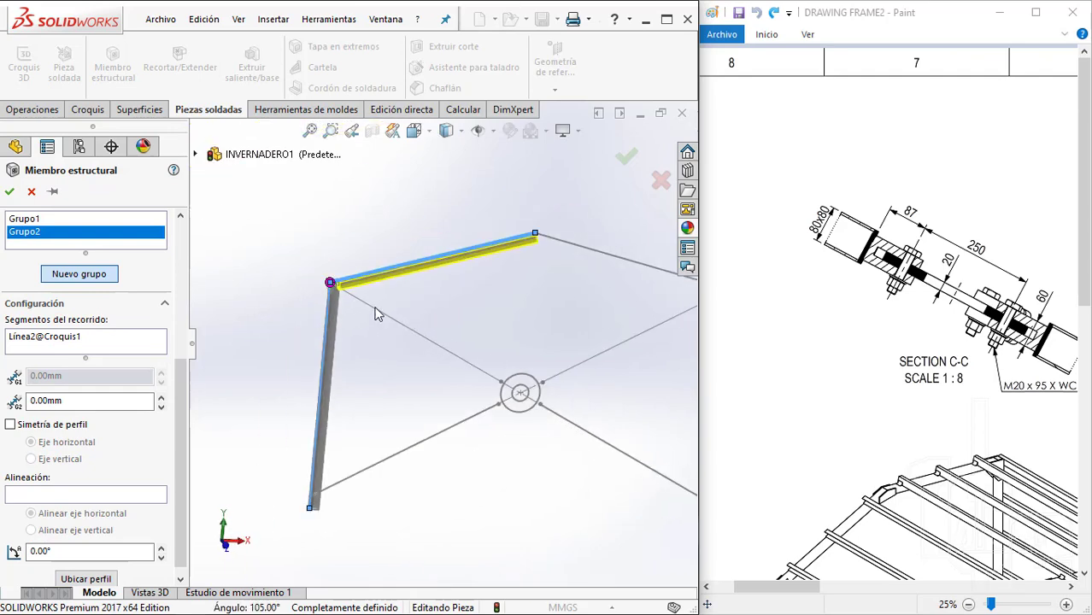
{"action": "scroll", "coordinate": [389, 294], "scroll_direction": "down", "scroll_amount": 3}
{"action": "scroll", "coordinate": [385, 289], "scroll_direction": "down", "scroll_amount": 2}
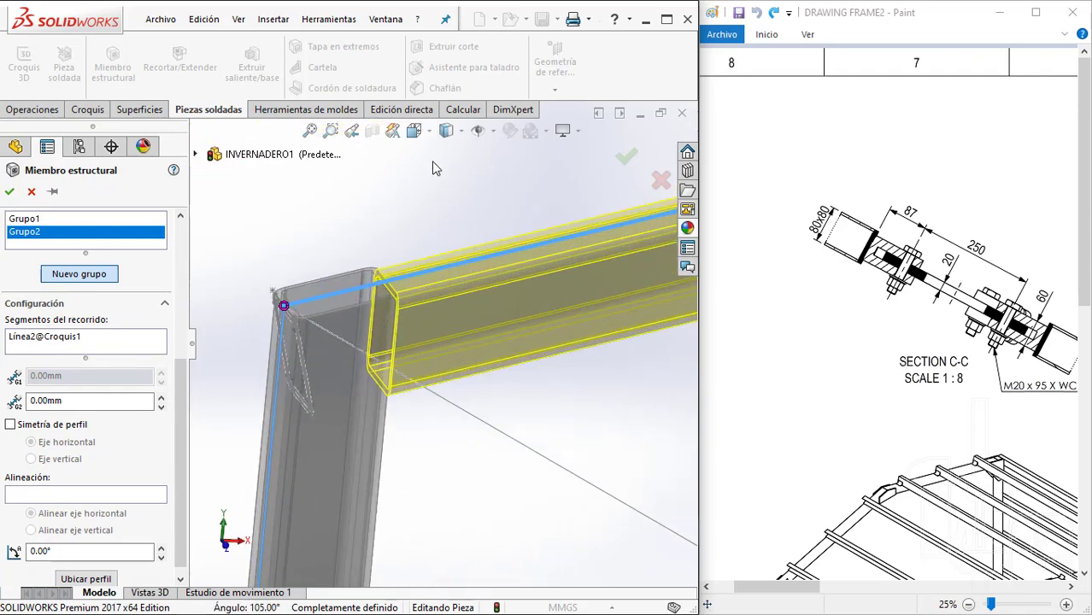
{"action": "left_click", "coordinate": [414, 130]}
{"action": "key", "text": "space"}
{"action": "left_click", "coordinate": [365, 302]}
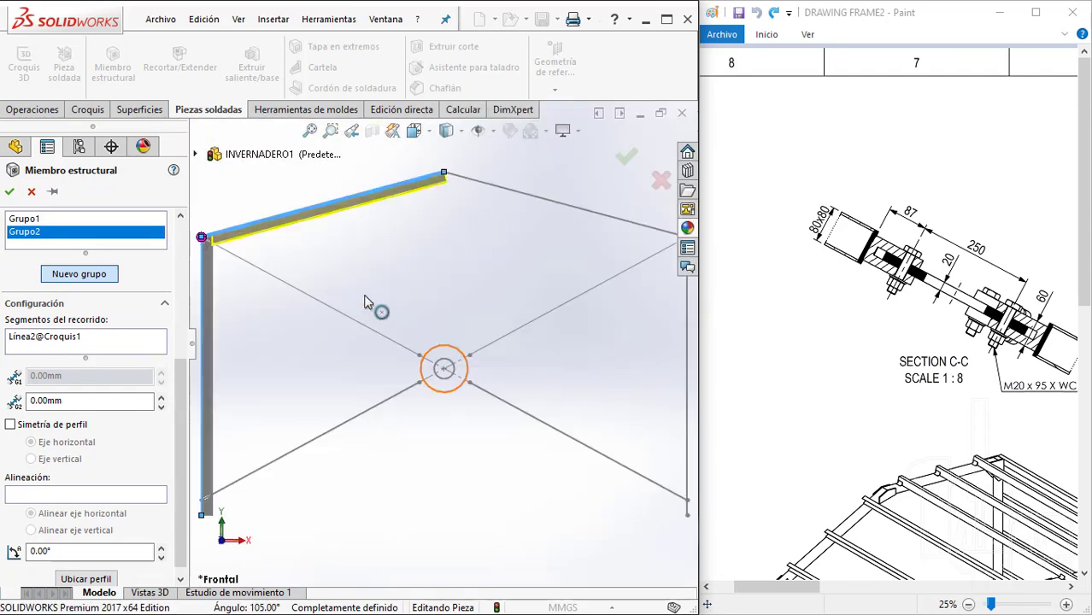
{"action": "scroll", "coordinate": [213, 261], "scroll_direction": "down", "scroll_amount": 4}
{"action": "scroll", "coordinate": [495, 321], "scroll_direction": "down", "scroll_amount": 2}
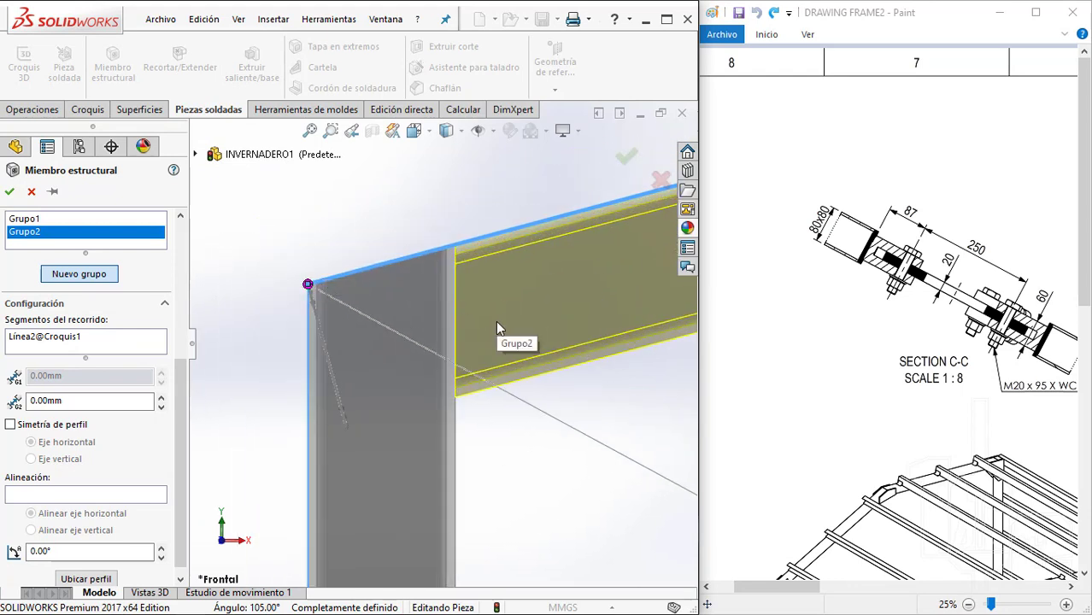
{"action": "scroll", "coordinate": [496, 321], "scroll_direction": "up", "scroll_amount": 3}
{"action": "scroll", "coordinate": [496, 320], "scroll_direction": "up", "scroll_amount": 3}
{"action": "scroll", "coordinate": [496, 321], "scroll_direction": "up", "scroll_amount": 3}
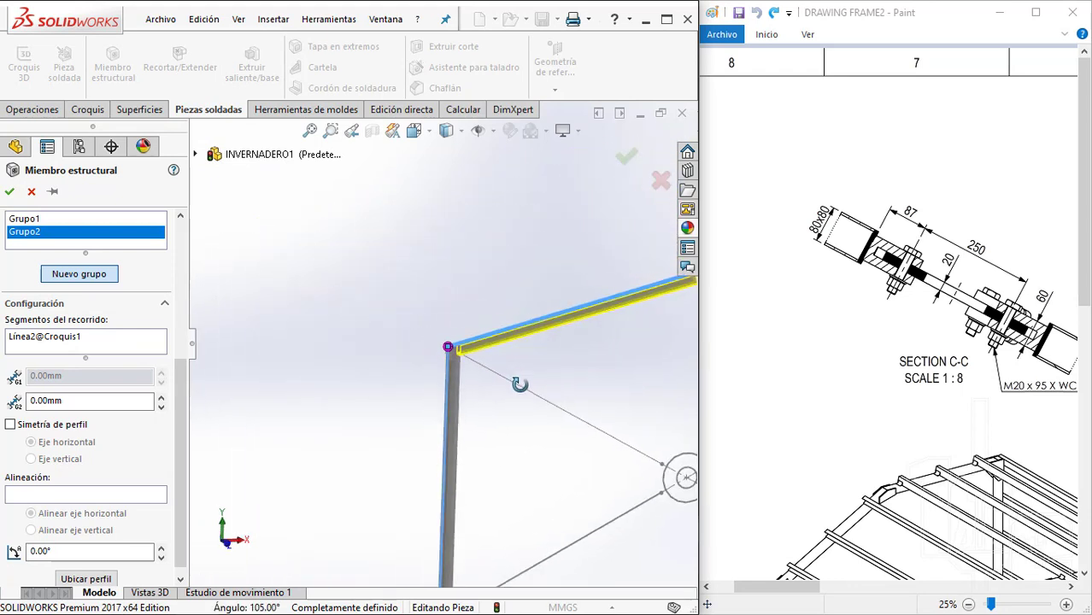
Add a third member group for the diagonal brace
{"action": "left_click", "coordinate": [100, 273]}
{"action": "scroll", "coordinate": [385, 282], "scroll_direction": "down", "scroll_amount": 2}
{"action": "scroll", "coordinate": [392, 261], "scroll_direction": "down", "scroll_amount": 2}
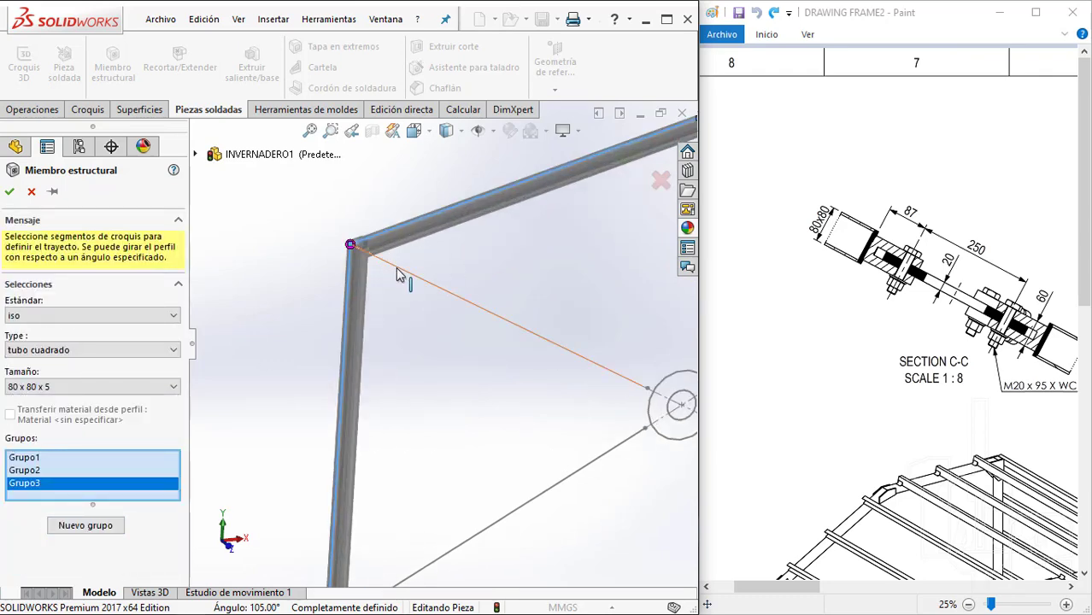
{"action": "left_click", "coordinate": [397, 274]}
{"action": "scroll", "coordinate": [377, 255], "scroll_direction": "down", "scroll_amount": 3}
{"action": "scroll", "coordinate": [439, 272], "scroll_direction": "down", "scroll_amount": 3}
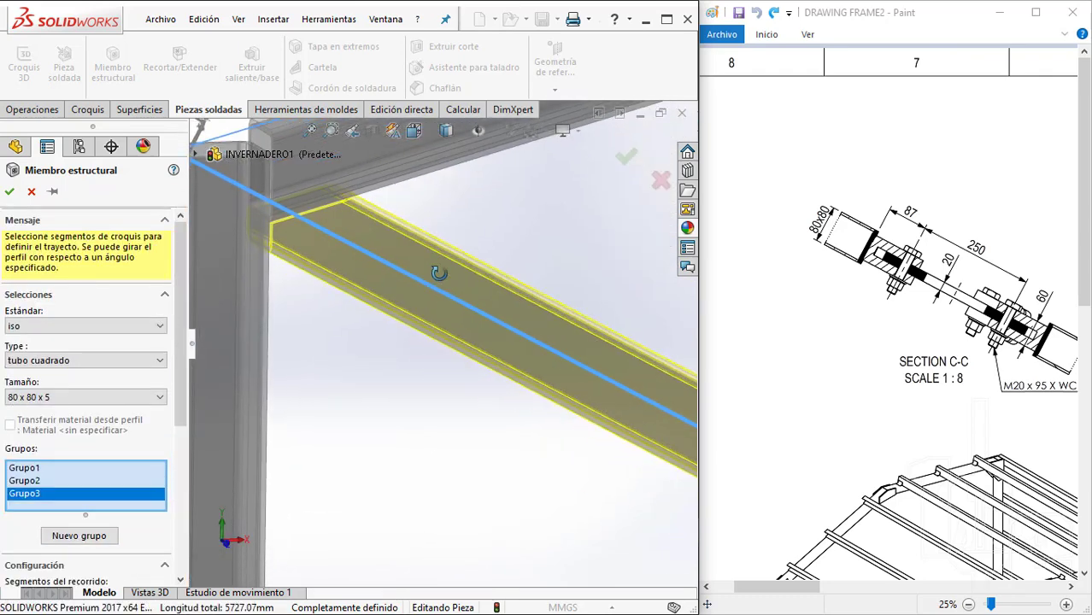
{"action": "scroll", "coordinate": [304, 222], "scroll_direction": "up", "scroll_amount": 2}
{"action": "scroll", "coordinate": [347, 242], "scroll_direction": "down", "scroll_amount": 1}
{"action": "scroll", "coordinate": [364, 246], "scroll_direction": "down", "scroll_amount": 2}
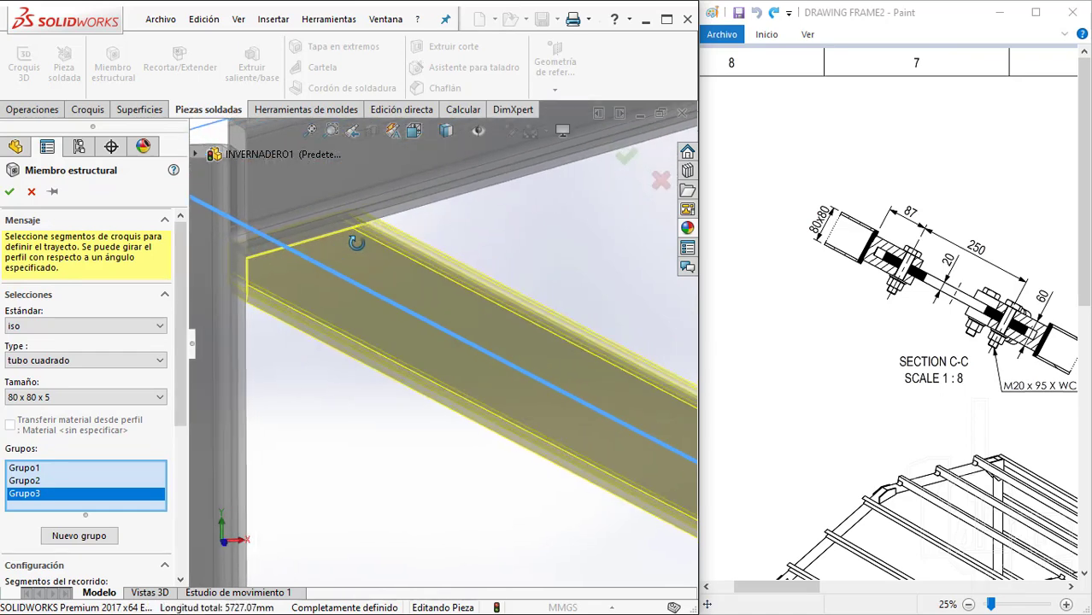
{"action": "scroll", "coordinate": [357, 257], "scroll_direction": "up", "scroll_amount": 2}
{"action": "scroll", "coordinate": [305, 271], "scroll_direction": "up", "scroll_amount": 2}
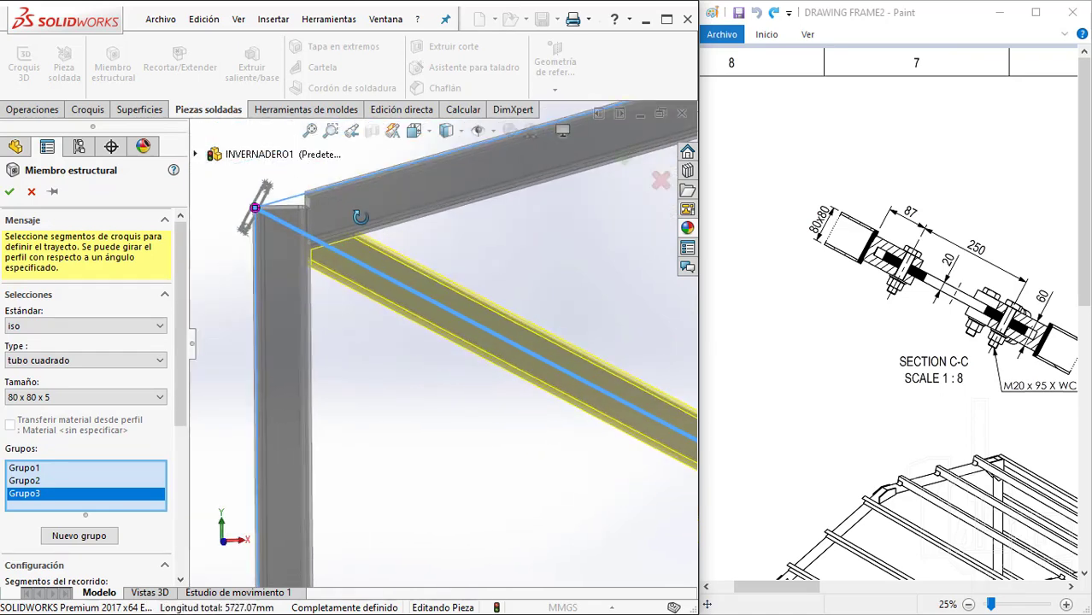
{"action": "scroll", "coordinate": [367, 239], "scroll_direction": "up", "scroll_amount": 1}
{"action": "scroll", "coordinate": [345, 216], "scroll_direction": "down", "scroll_amount": 1}
{"action": "scroll", "coordinate": [323, 214], "scroll_direction": "down", "scroll_amount": 3}
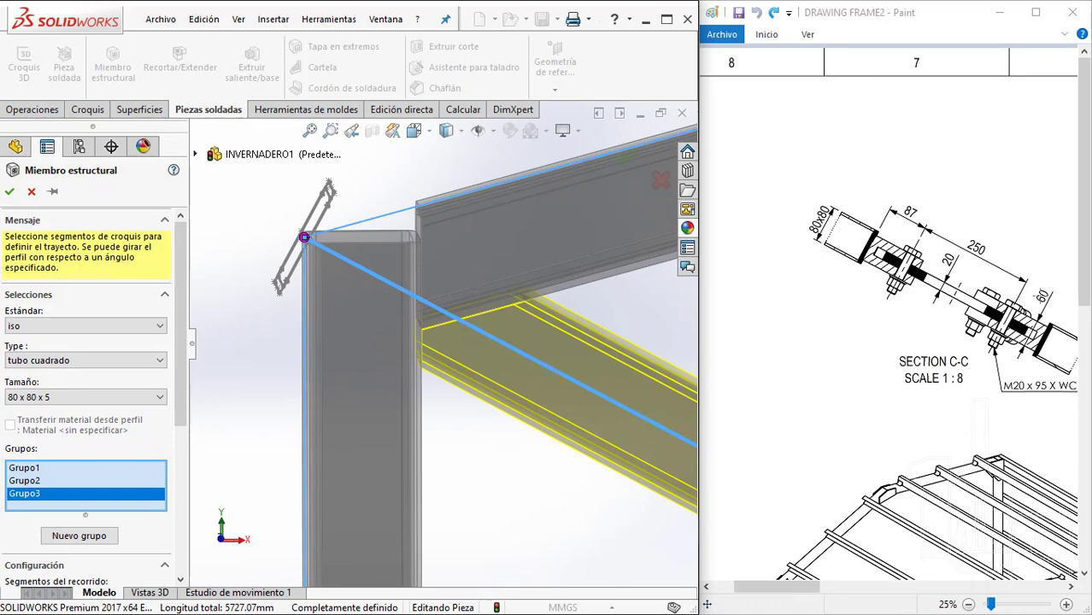
{"action": "scroll", "coordinate": [837, 541], "scroll_direction": "down", "scroll_amount": 3}
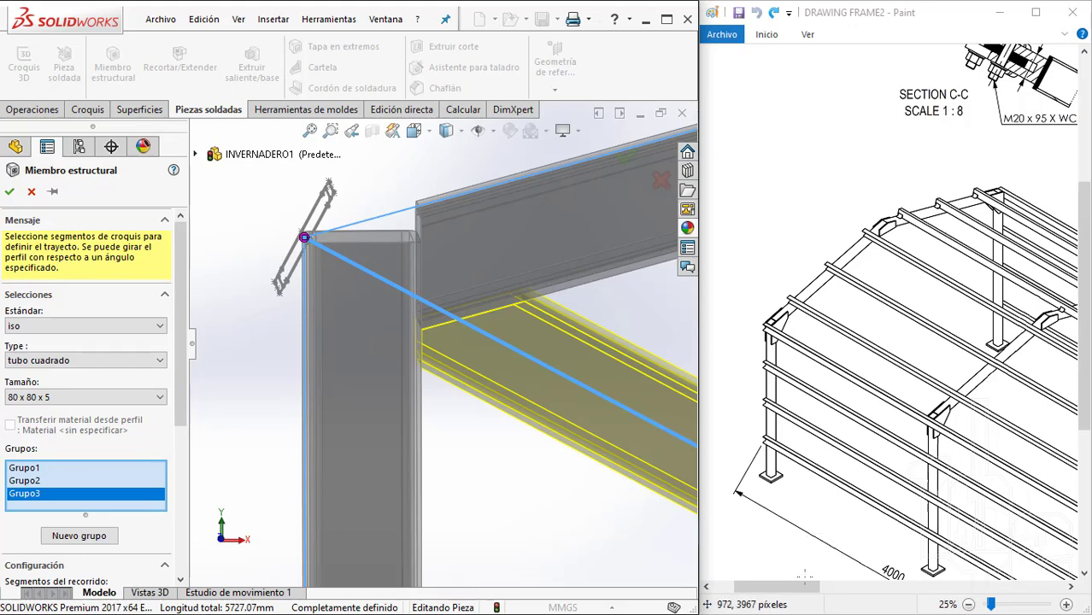
{"action": "left_click_drag", "start_coordinate": [800, 586], "coordinate": [899, 598]}
{"action": "scroll", "coordinate": [848, 537], "scroll_direction": "down", "scroll_amount": 2}
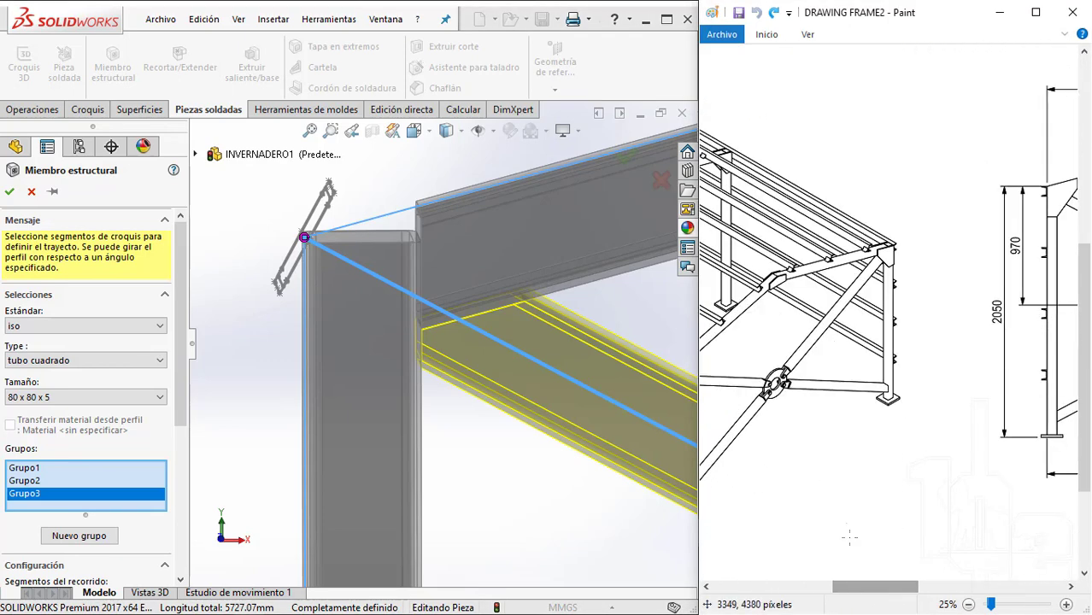
{"action": "scroll", "coordinate": [957, 478], "scroll_direction": "up", "scroll_amount": 1, "text": "ctrl"}
{"action": "scroll", "coordinate": [965, 470], "scroll_direction": "up", "scroll_amount": 1, "text": "ctrl"}
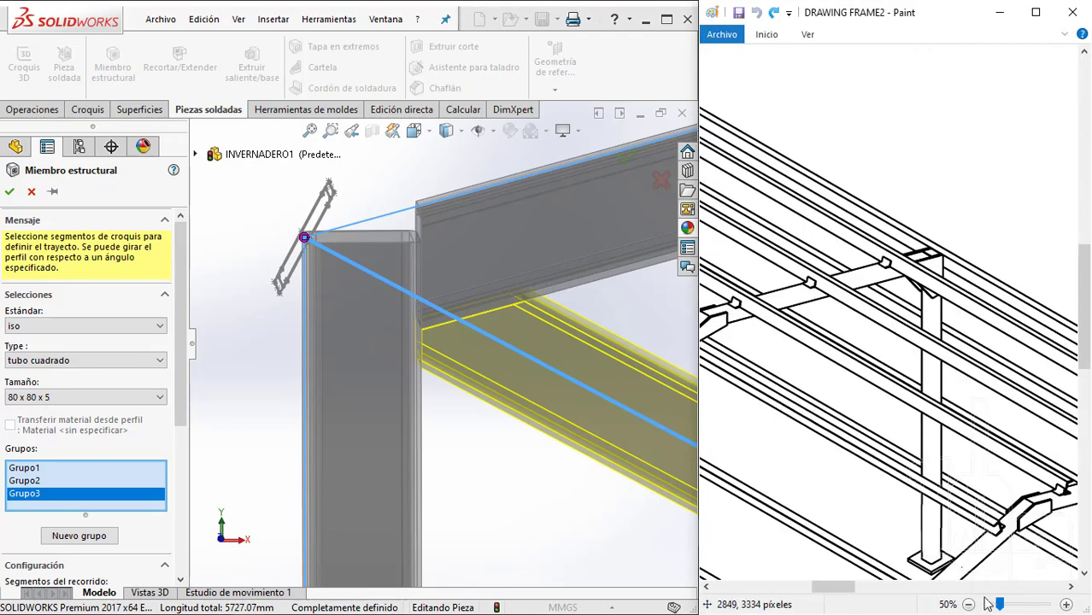
{"action": "scroll", "coordinate": [970, 467], "scroll_direction": "up", "scroll_amount": 1, "text": "ctrl"}
{"action": "scroll", "coordinate": [970, 467], "scroll_direction": "down", "scroll_amount": 2}
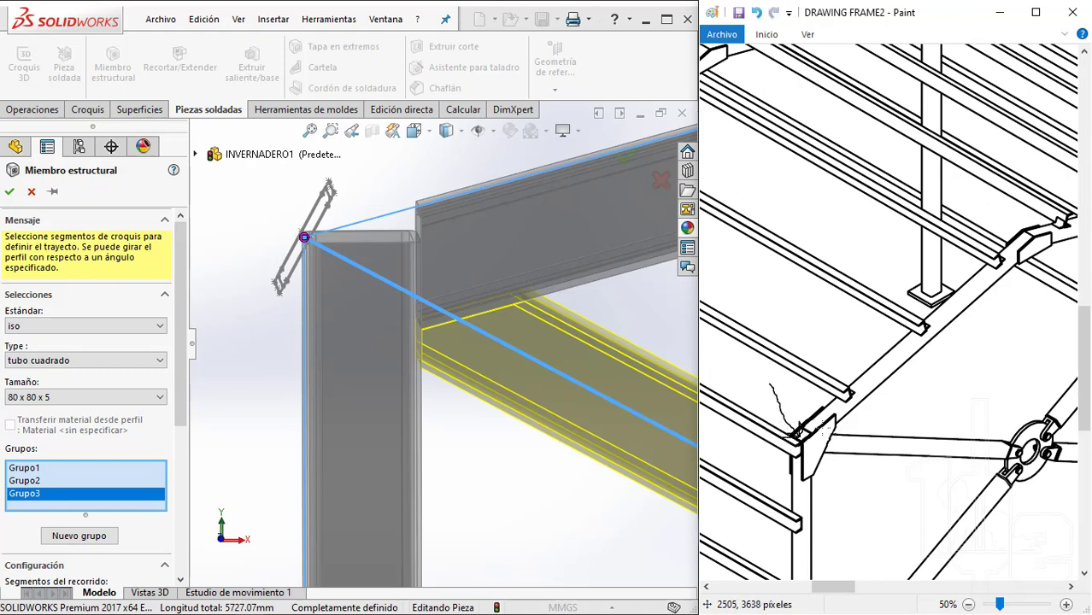
{"action": "middle_click_drag", "start_coordinate": [419, 241], "coordinate": [391, 299]}
{"action": "scroll", "coordinate": [390, 299], "scroll_direction": "up", "scroll_amount": 2}
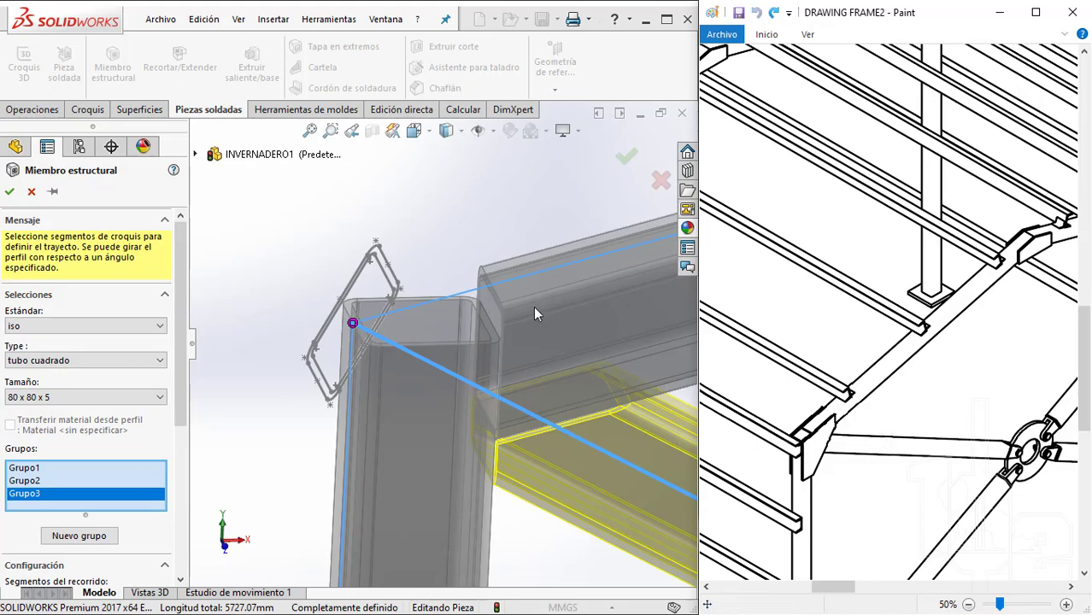
{"action": "scroll", "coordinate": [533, 306], "scroll_direction": "up", "scroll_amount": 5}
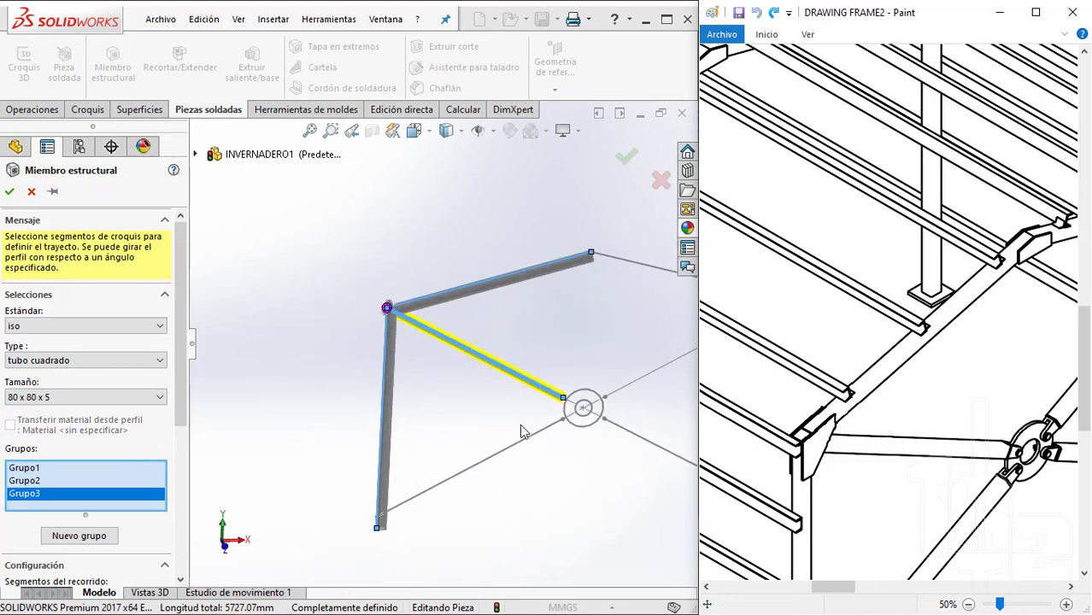
{"action": "scroll", "coordinate": [478, 449], "scroll_direction": "down", "scroll_amount": 2}
{"action": "left_click", "coordinate": [105, 537]}
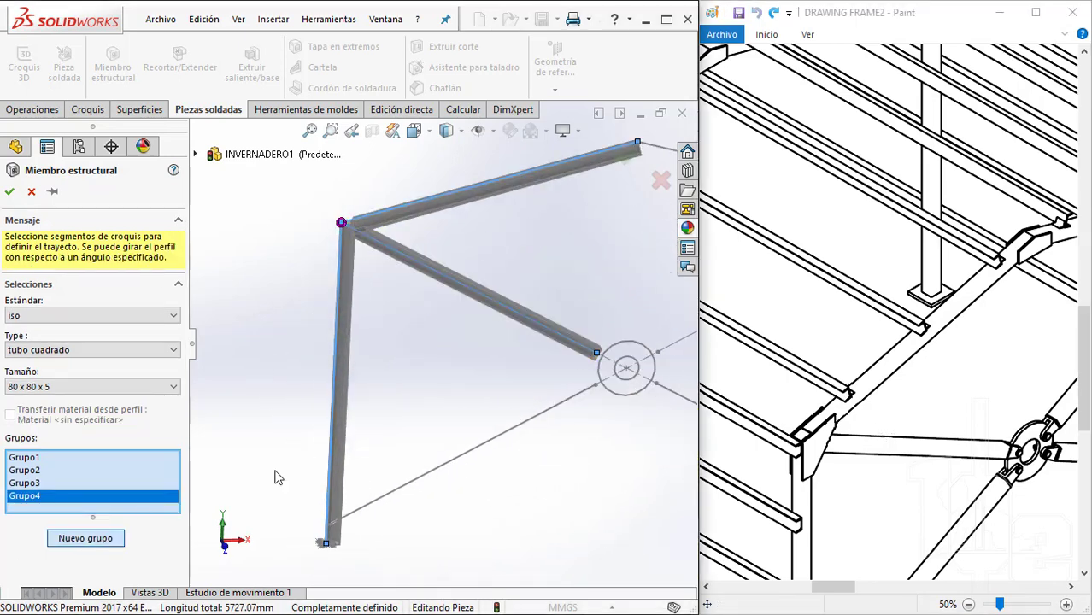
Add the lower diagonal sketch line as the fourth group's member path
{"action": "left_click", "coordinate": [373, 506]}
{"action": "scroll", "coordinate": [369, 511], "scroll_direction": "down", "scroll_amount": 3}
{"action": "scroll", "coordinate": [351, 461], "scroll_direction": "down", "scroll_amount": 3}
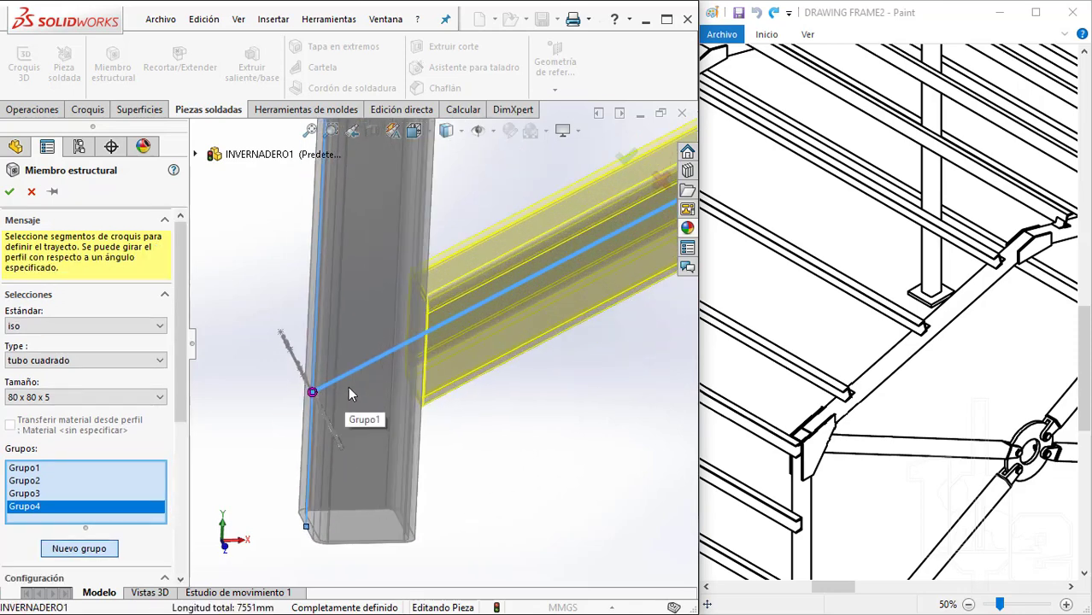
{"action": "middle_click_drag", "start_coordinate": [402, 347], "coordinate": [377, 339]}
{"action": "scroll", "coordinate": [363, 355], "scroll_direction": "up", "scroll_amount": 3}
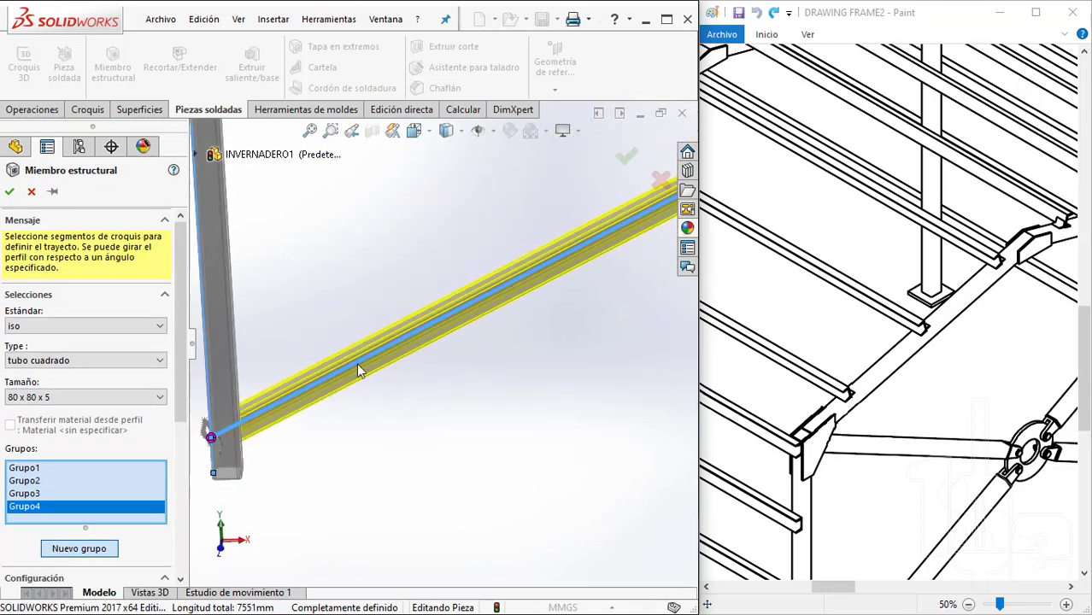
{"action": "scroll", "coordinate": [810, 480], "scroll_direction": "down", "scroll_amount": 3}
{"action": "scroll", "coordinate": [810, 481], "scroll_direction": "down", "scroll_amount": 3}
{"action": "scroll", "coordinate": [810, 480], "scroll_direction": "down", "scroll_amount": 3}
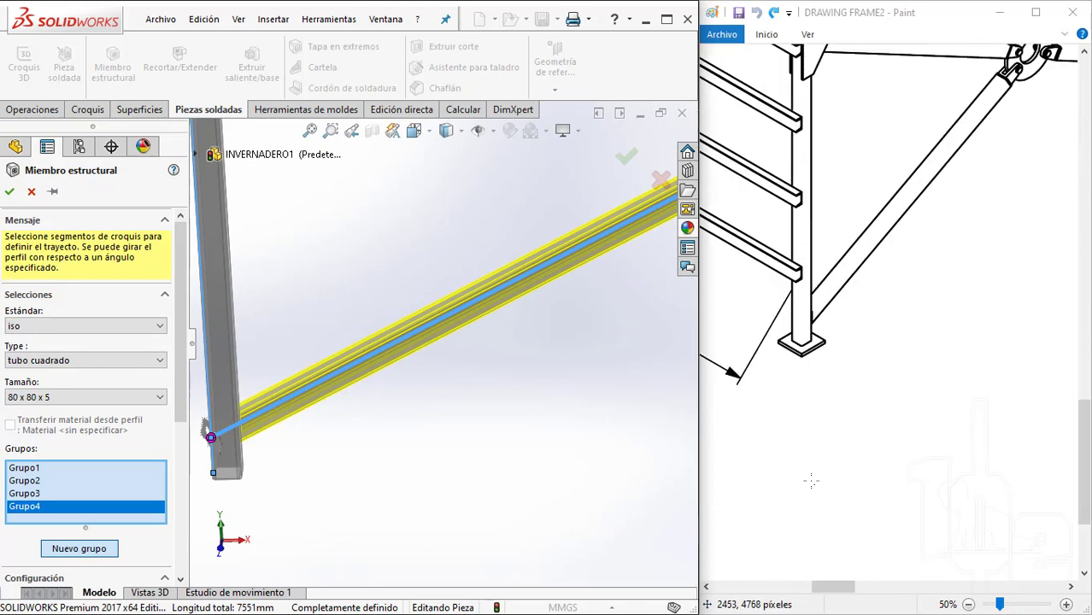
{"action": "scroll", "coordinate": [811, 481], "scroll_direction": "down", "scroll_amount": 1, "text": "ctrl"}
{"action": "left_click_drag", "start_coordinate": [862, 587], "coordinate": [945, 590]}
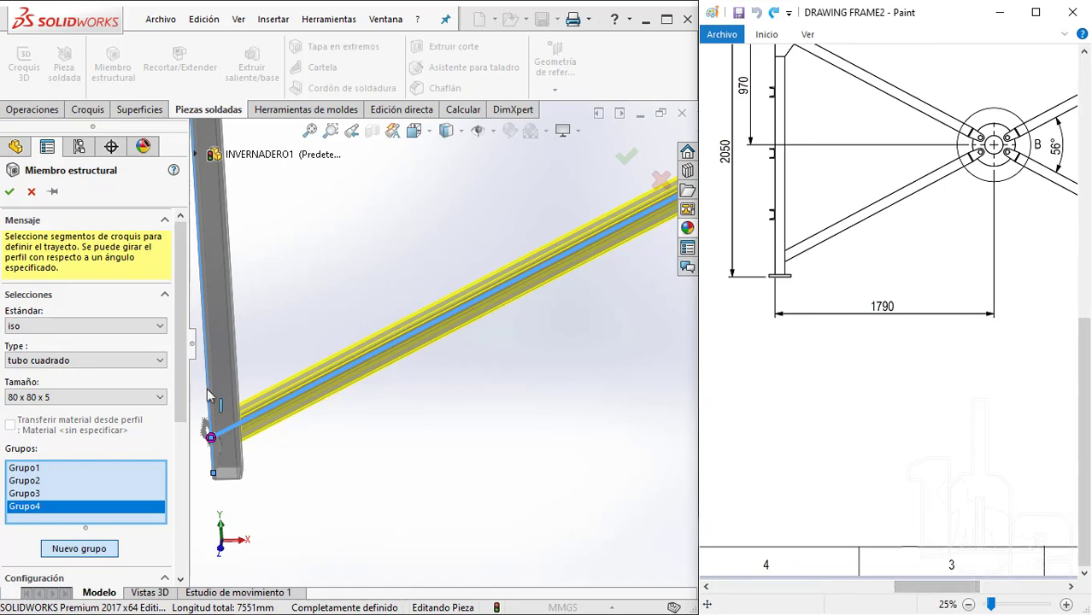
{"action": "scroll", "coordinate": [331, 422], "scroll_direction": "down", "scroll_amount": 1}
{"action": "scroll", "coordinate": [332, 422], "scroll_direction": "up", "scroll_amount": 3}
{"action": "middle_click_drag", "start_coordinate": [341, 366], "coordinate": [569, 371], "text": "ctrl"}
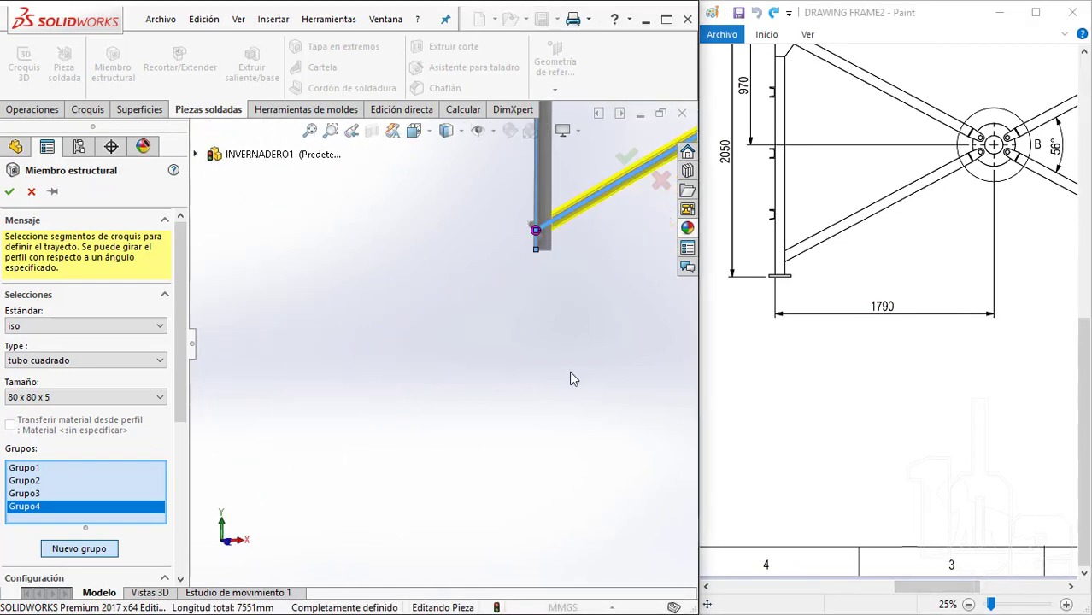
{"action": "scroll", "coordinate": [512, 240], "scroll_direction": "down", "scroll_amount": 2}
{"action": "scroll", "coordinate": [529, 262], "scroll_direction": "up", "scroll_amount": 3}
{"action": "middle_click_drag", "start_coordinate": [529, 267], "coordinate": [507, 349]}
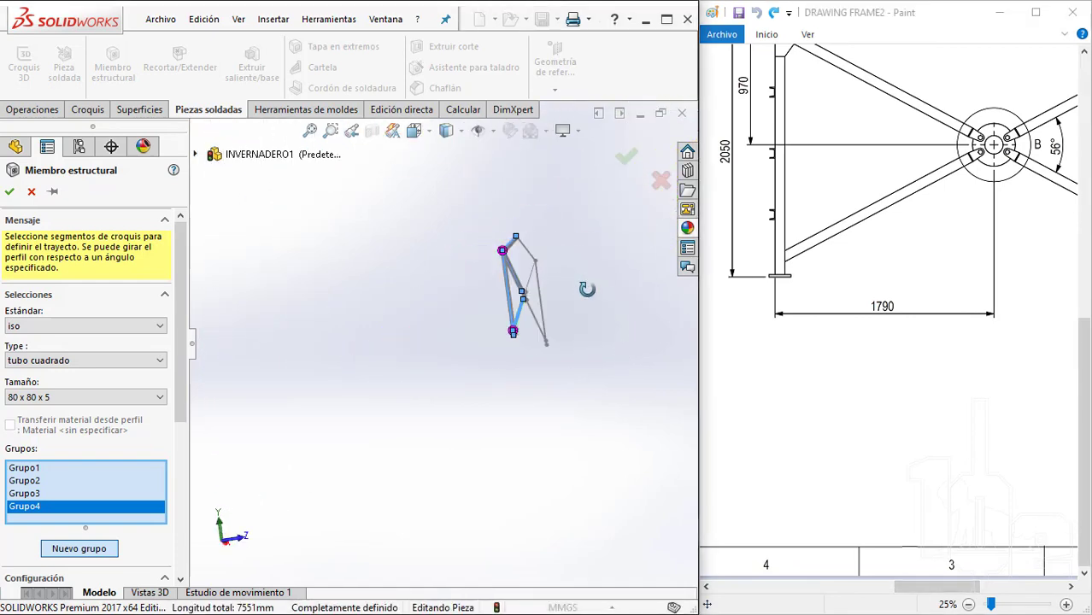
{"action": "scroll", "coordinate": [507, 349], "scroll_direction": "down", "scroll_amount": 2}
{"action": "scroll", "coordinate": [441, 346], "scroll_direction": "down", "scroll_amount": 2}
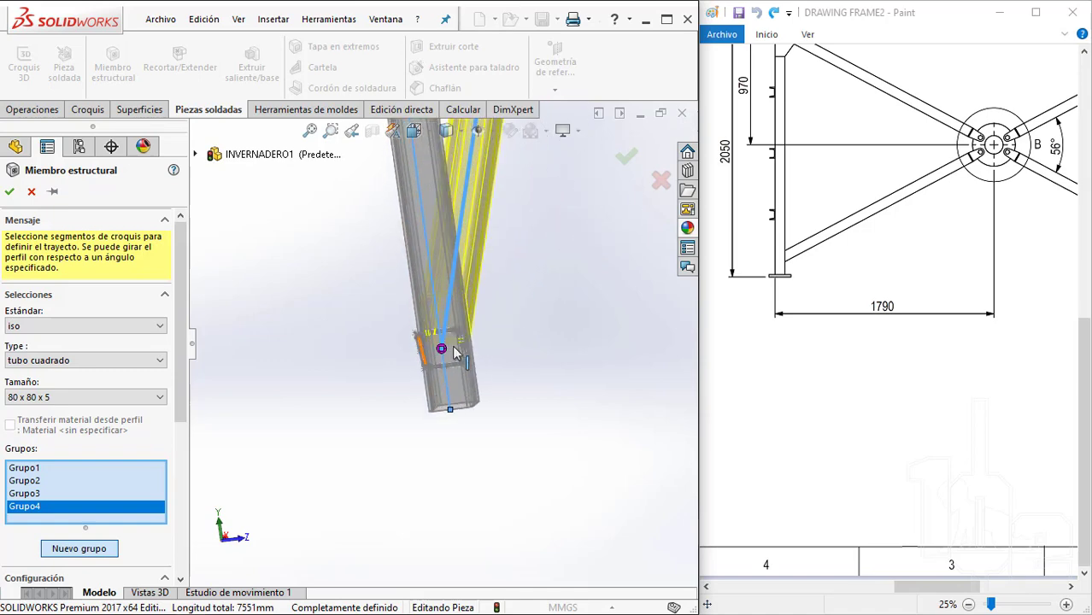
{"action": "scroll", "coordinate": [440, 346], "scroll_direction": "up", "scroll_amount": 1}
{"action": "scroll", "coordinate": [441, 117], "scroll_direction": "up", "scroll_amount": 3}
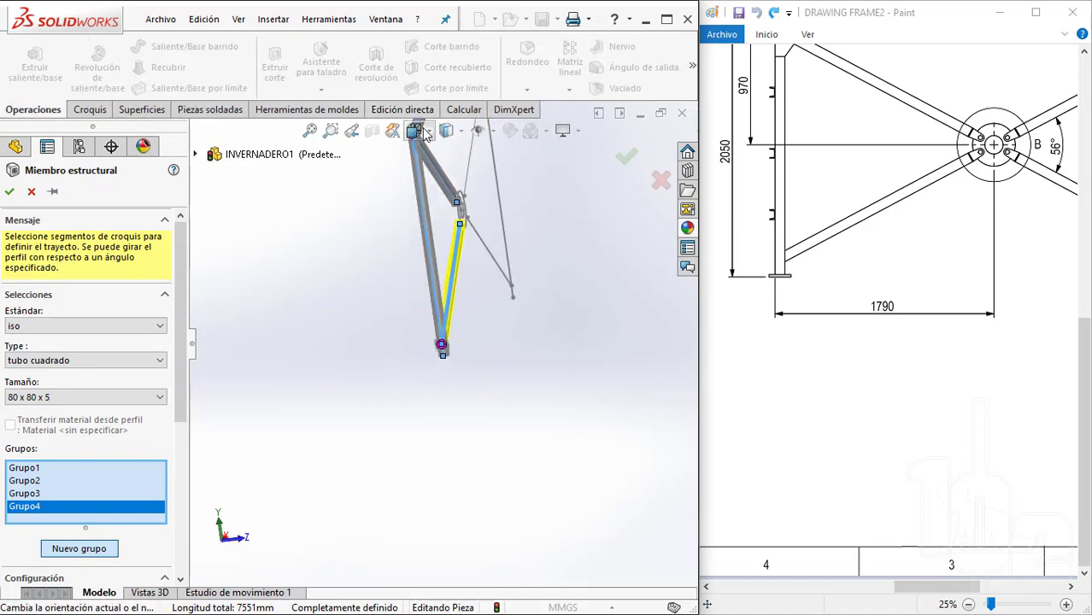
Check the frame from the Left view and accept the 80x80x5 structural member
{"action": "left_click", "coordinate": [414, 130]}
{"action": "left_click", "coordinate": [527, 321]}
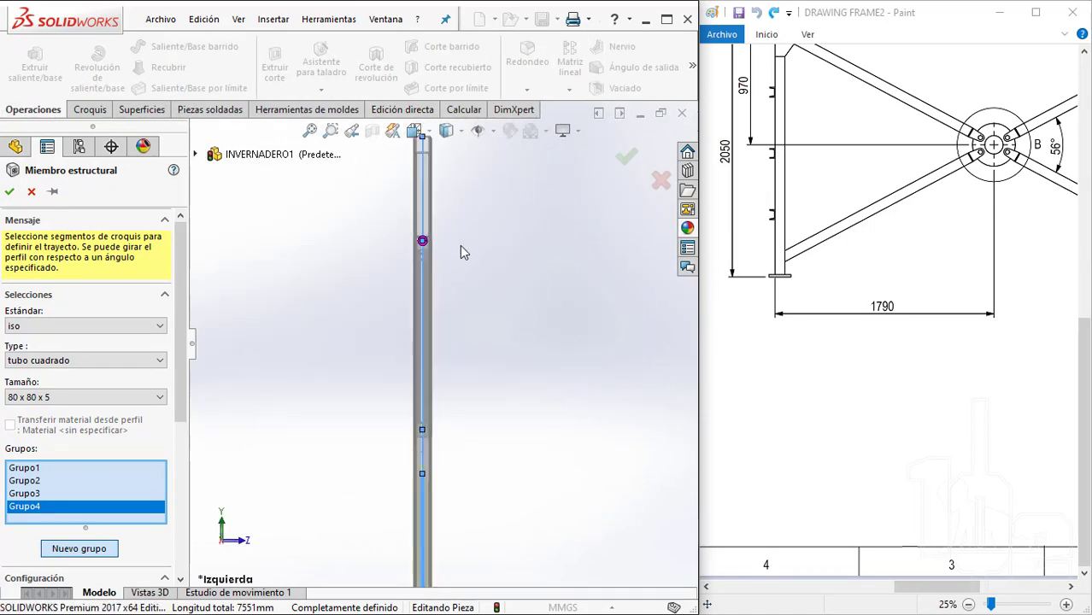
{"action": "middle_click_drag", "start_coordinate": [461, 250], "coordinate": [467, 362]}
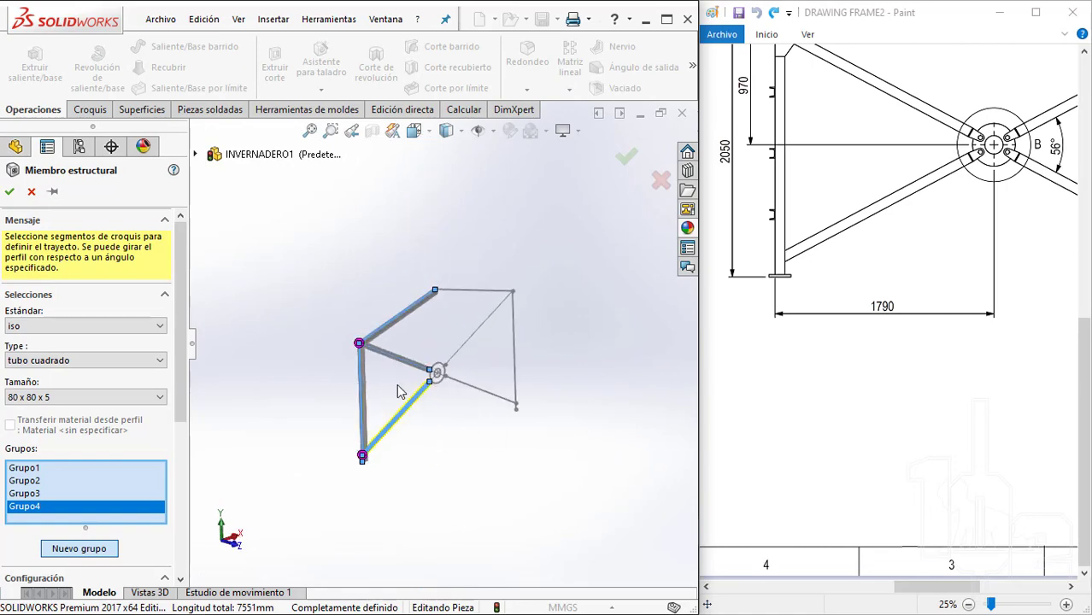
{"action": "scroll", "coordinate": [365, 333], "scroll_direction": "down", "scroll_amount": 3}
{"action": "scroll", "coordinate": [387, 281], "scroll_direction": "down", "scroll_amount": 3}
{"action": "scroll", "coordinate": [387, 282], "scroll_direction": "down", "scroll_amount": 2}
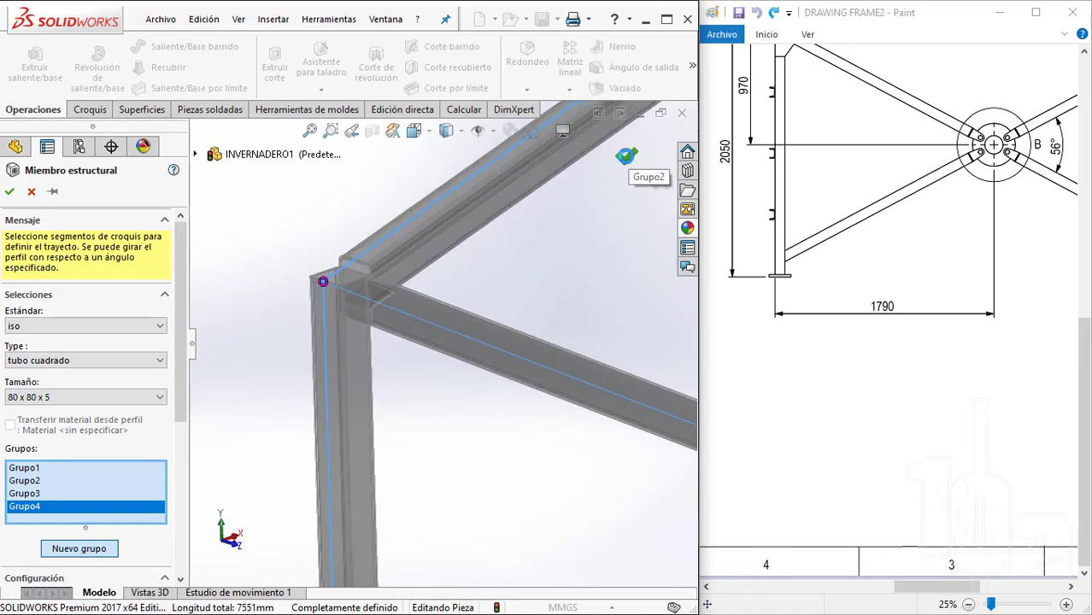
{"action": "left_click", "coordinate": [626, 155]}
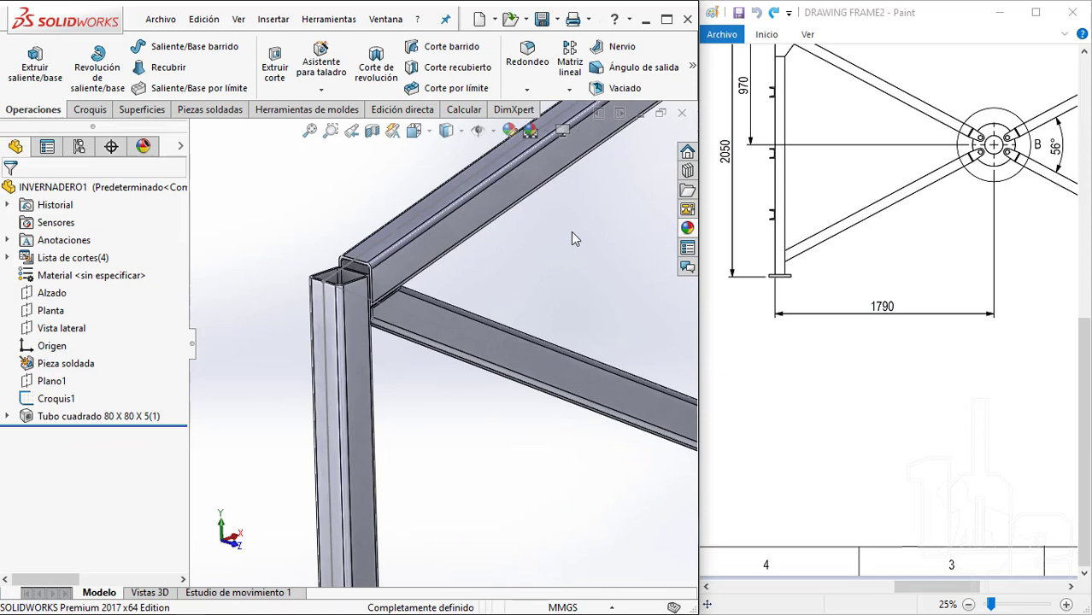
Hide the Croquis1 layout sketch
{"action": "scroll", "coordinate": [358, 308], "scroll_direction": "up", "scroll_amount": 1}
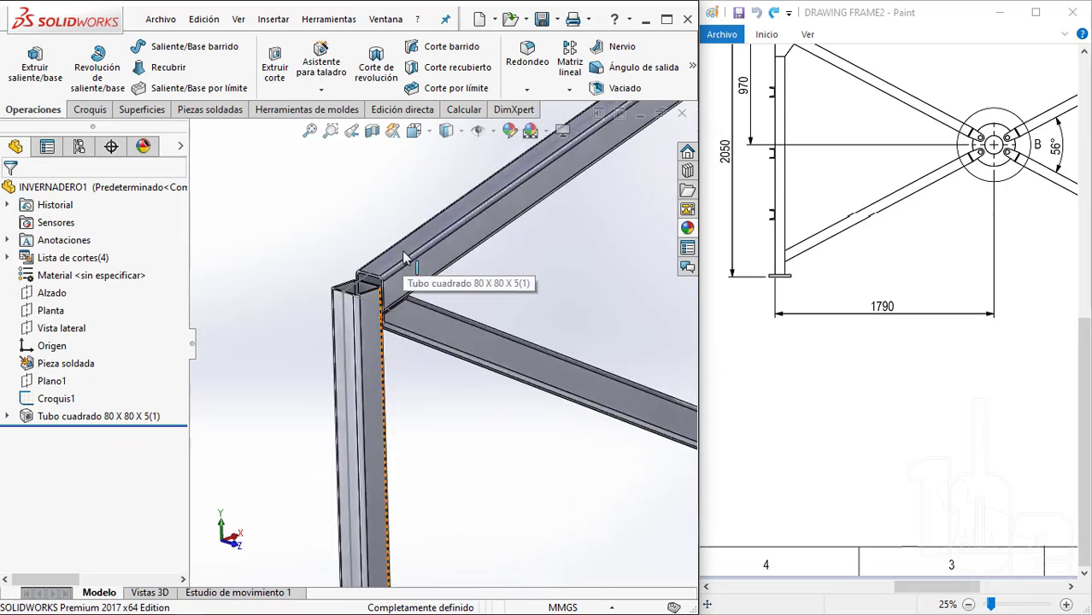
{"action": "left_click", "coordinate": [383, 286]}
{"action": "left_click", "coordinate": [28, 399]}
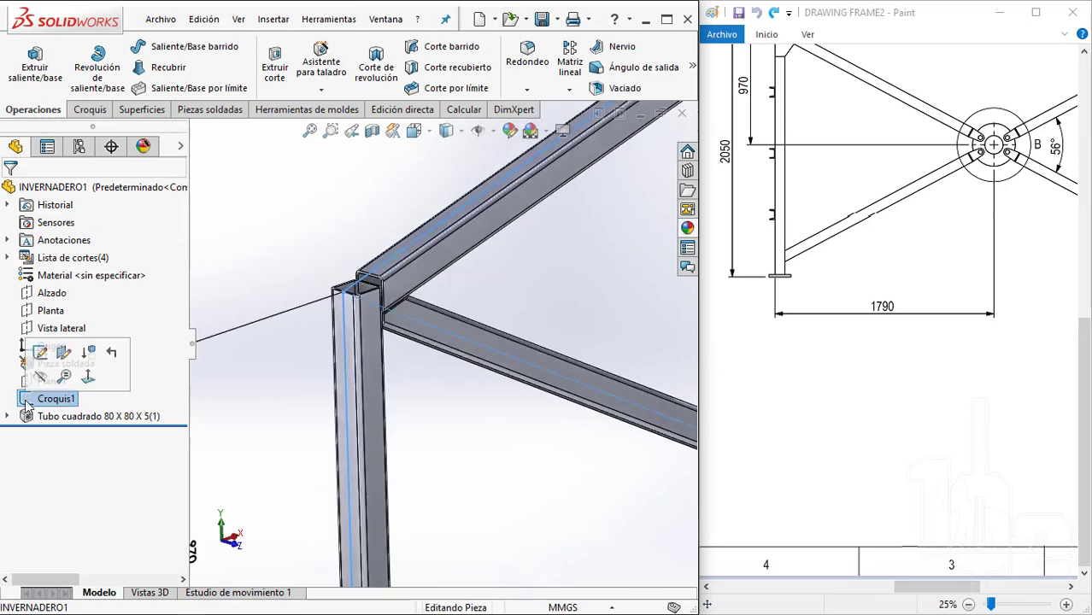
{"action": "left_click", "coordinate": [38, 380]}
Orbit the frame to inspect the brace ends, undoing a stray circle around the 87 dimension
{"action": "scroll", "coordinate": [451, 387], "scroll_direction": "up", "scroll_amount": 5}
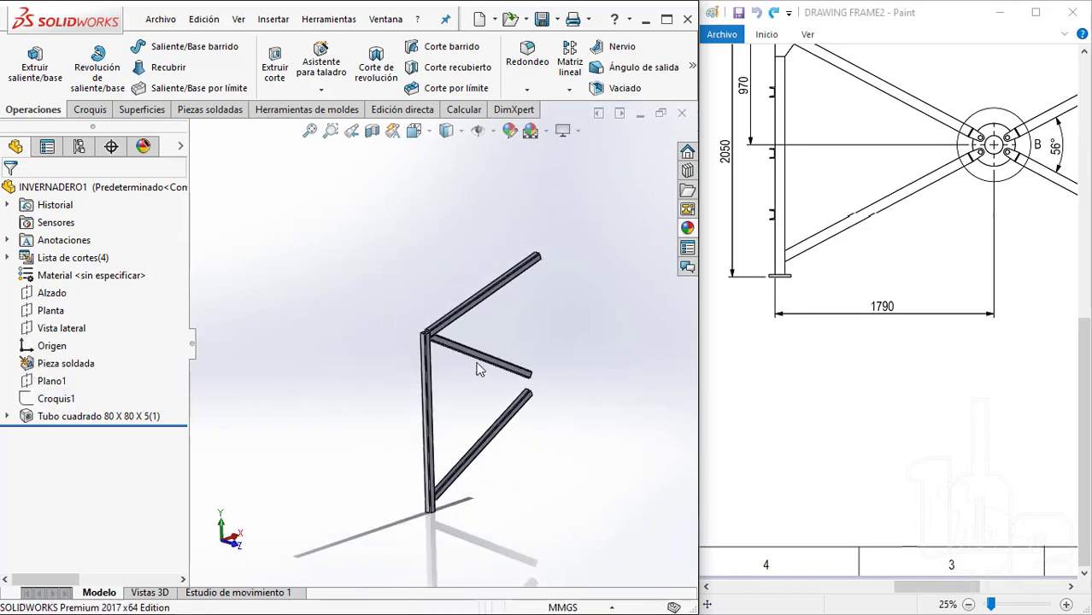
{"action": "middle_click_drag", "start_coordinate": [480, 365], "coordinate": [488, 385]}
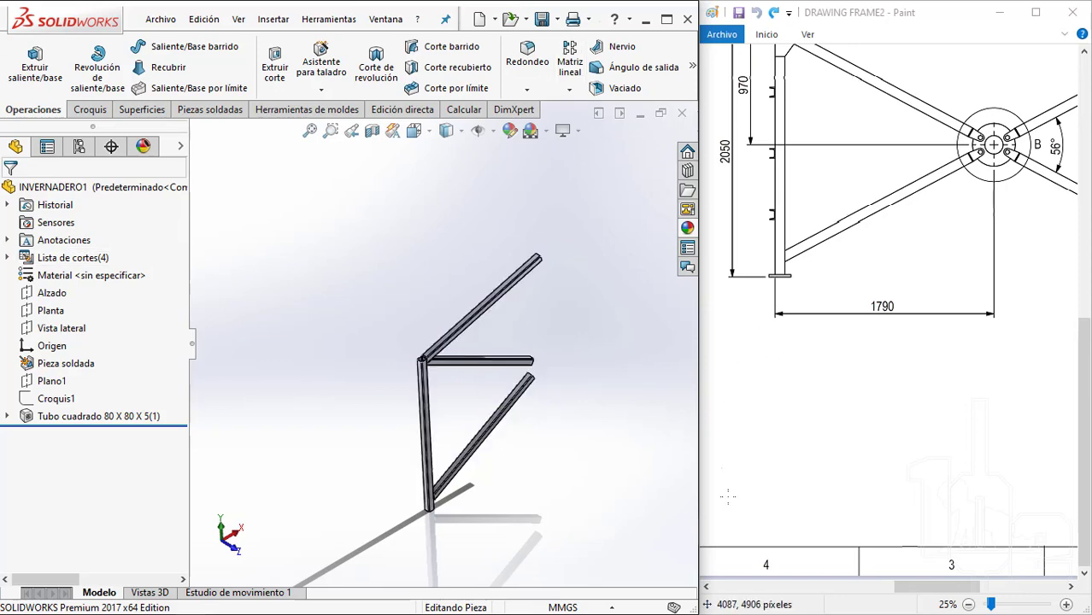
{"action": "scroll", "coordinate": [568, 372], "scroll_direction": "down", "scroll_amount": 5}
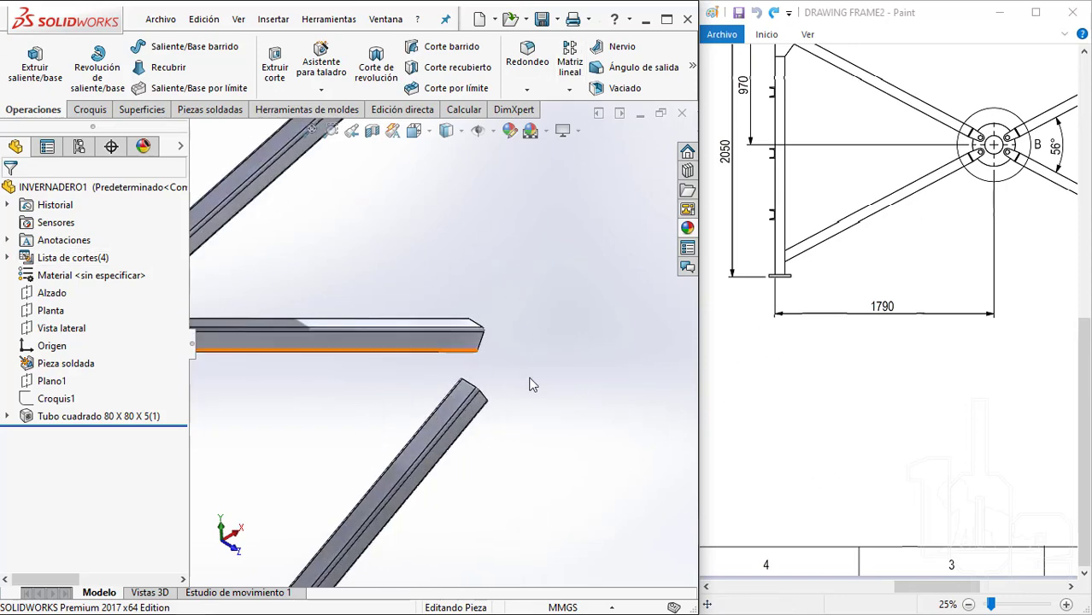
{"action": "scroll", "coordinate": [531, 384], "scroll_direction": "up", "scroll_amount": 3}
{"action": "mouse_move", "coordinate": [532, 384]}
{"action": "middle_mouse_down"}
{"action": "mouse_move", "coordinate": [492, 312]}
{"action": "mouse_move", "coordinate": [439, 347]}
{"action": "middle_mouse_up"}
{"action": "scroll", "coordinate": [925, 454], "scroll_direction": "up", "scroll_amount": 5}
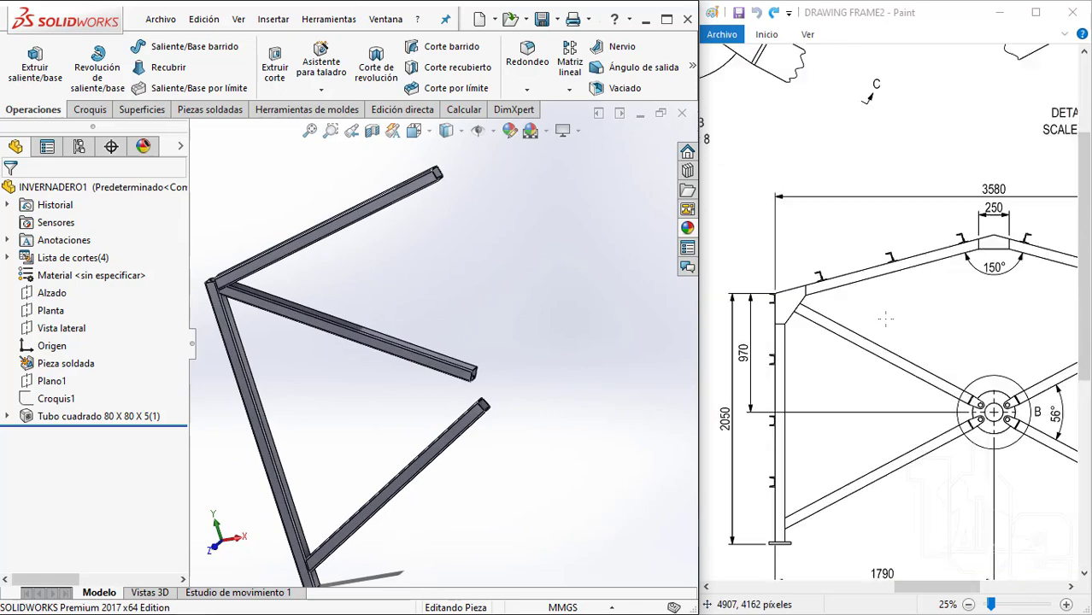
{"action": "scroll", "coordinate": [926, 455], "scroll_direction": "up", "scroll_amount": 5}
{"action": "left_click_drag", "start_coordinate": [974, 588], "coordinate": [833, 592]}
{"action": "scroll", "coordinate": [743, 250], "scroll_direction": "up", "scroll_amount": 1, "text": "ctrl"}
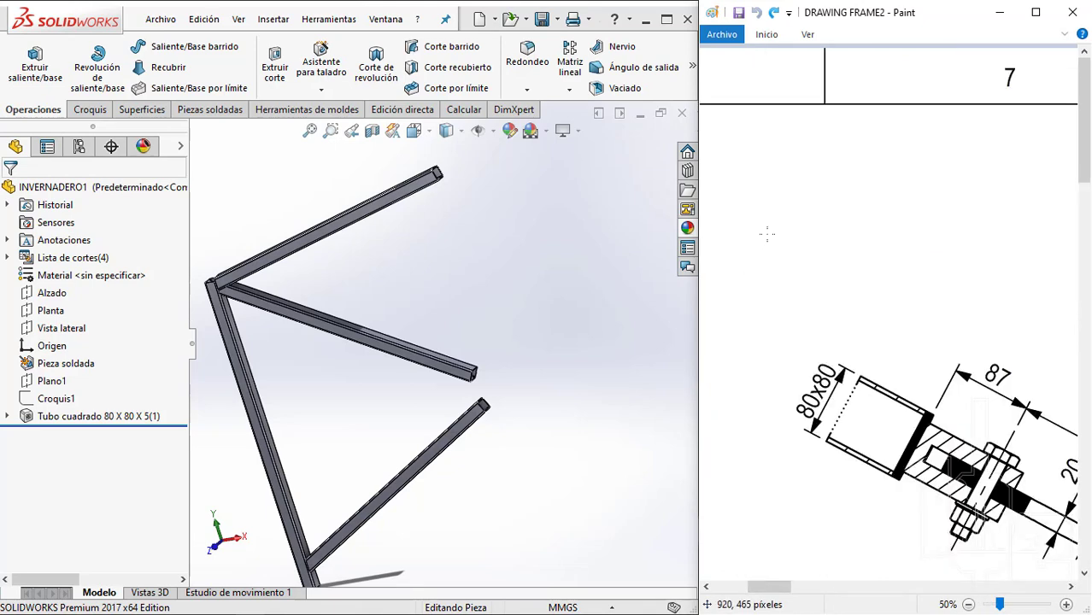
{"action": "scroll", "coordinate": [933, 369], "scroll_direction": "down", "scroll_amount": 3}
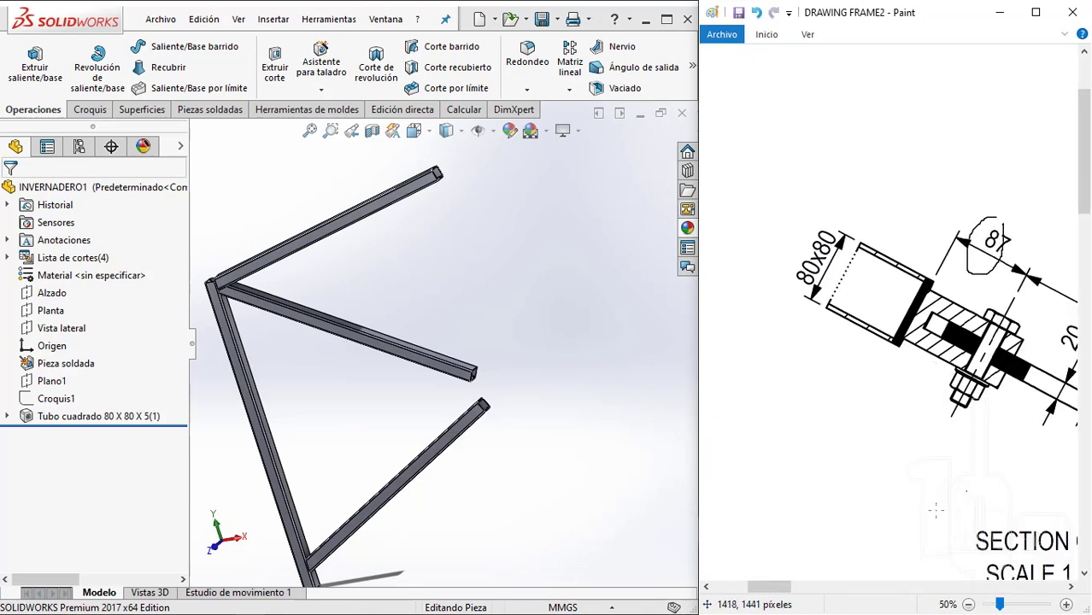
{"action": "left_click_drag", "start_coordinate": [782, 595], "coordinate": [800, 596]}
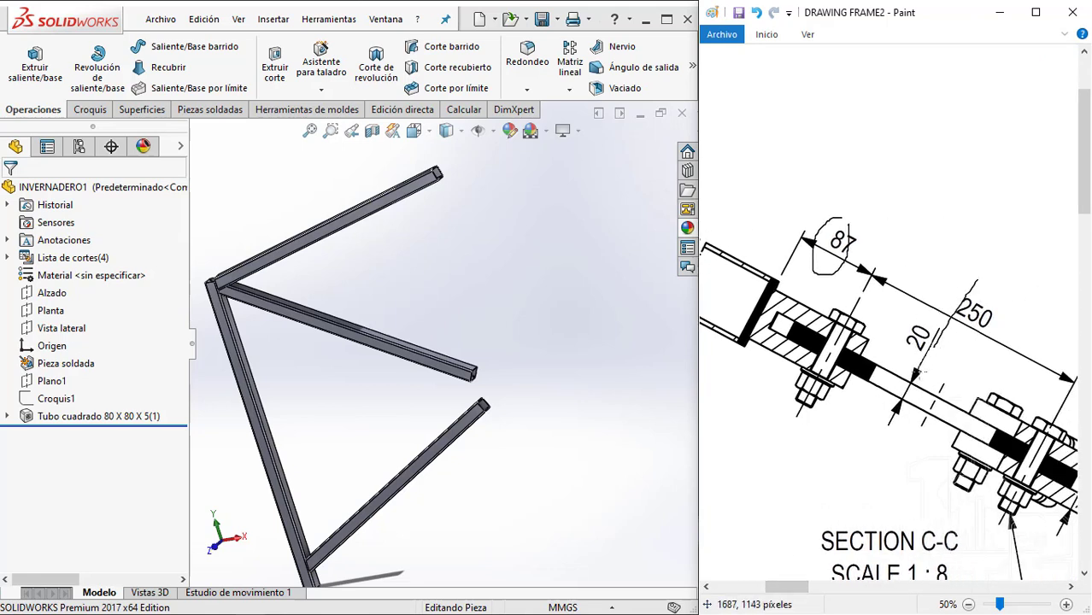
{"action": "key", "text": "ctrl+z"}
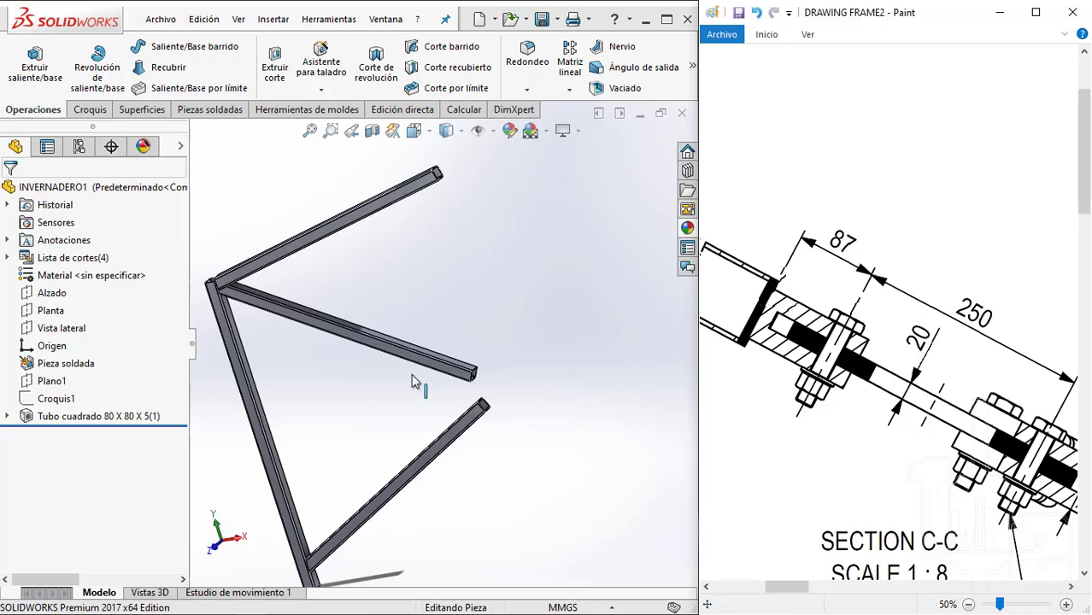
Zoom in on a tube body and view its hollow open end
{"action": "scroll", "coordinate": [412, 378], "scroll_direction": "down", "scroll_amount": 2}
{"action": "scroll", "coordinate": [536, 359], "scroll_direction": "down", "scroll_amount": 2}
{"action": "scroll", "coordinate": [456, 365], "scroll_direction": "down", "scroll_amount": 2}
{"action": "scroll", "coordinate": [426, 321], "scroll_direction": "down", "scroll_amount": 2}
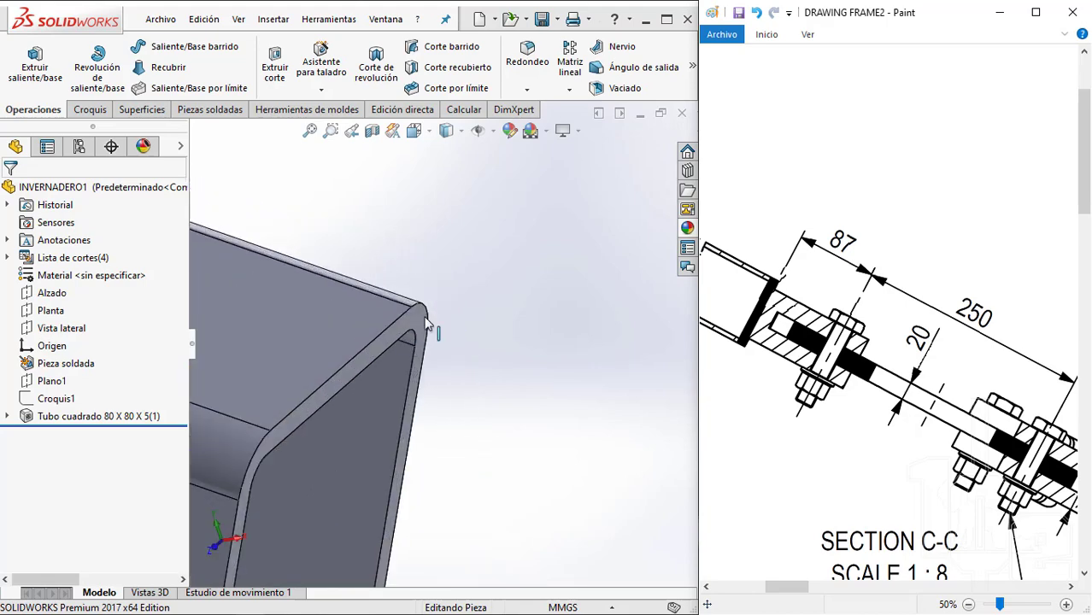
{"action": "left_click", "coordinate": [426, 322]}
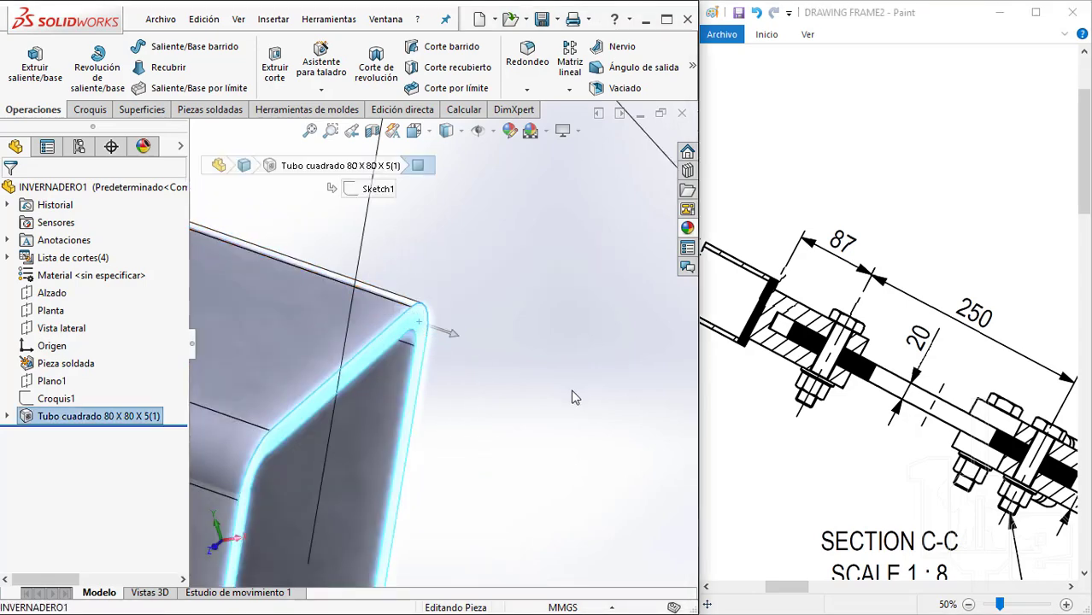
{"action": "left_click", "coordinate": [544, 418]}
{"action": "middle_click_drag", "start_coordinate": [443, 359], "coordinate": [488, 340]}
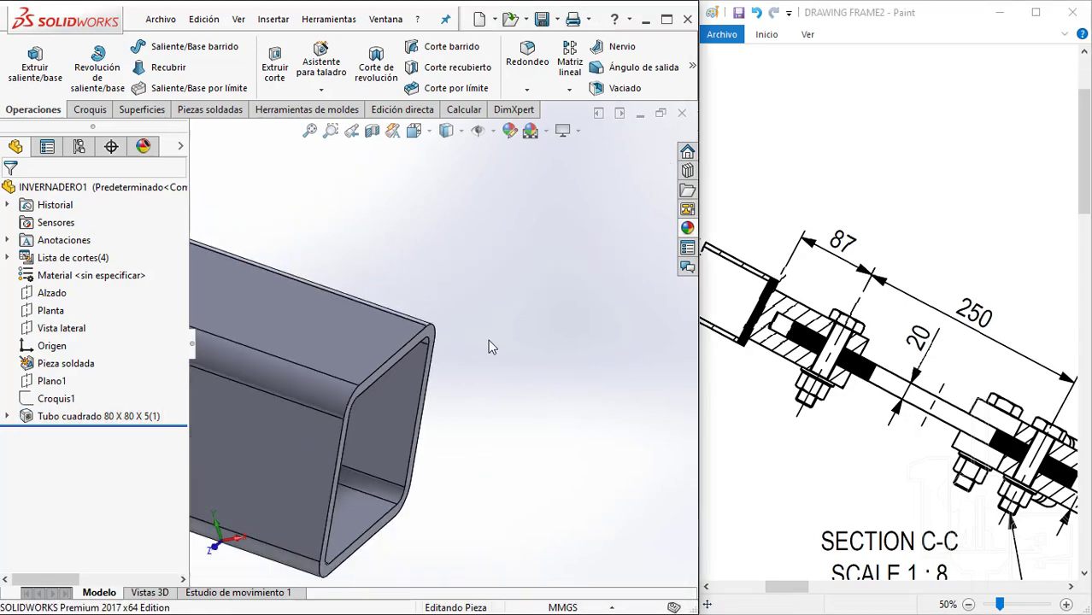
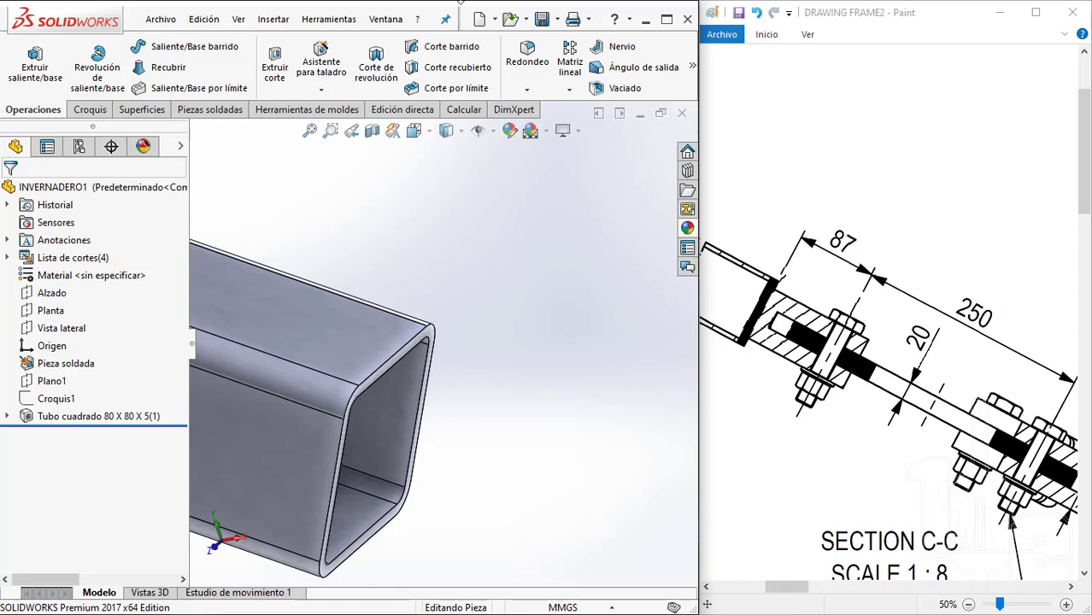
Add inward 10 mm end caps to both tube end faces with Tapa en extremos
{"action": "left_click", "coordinate": [205, 111]}
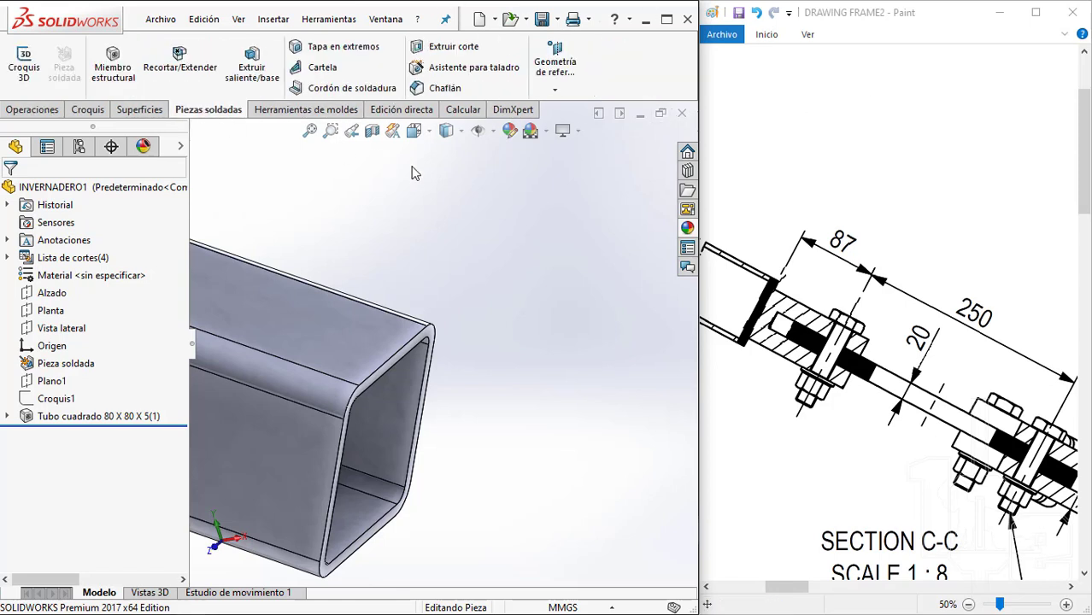
{"action": "left_click", "coordinate": [328, 51]}
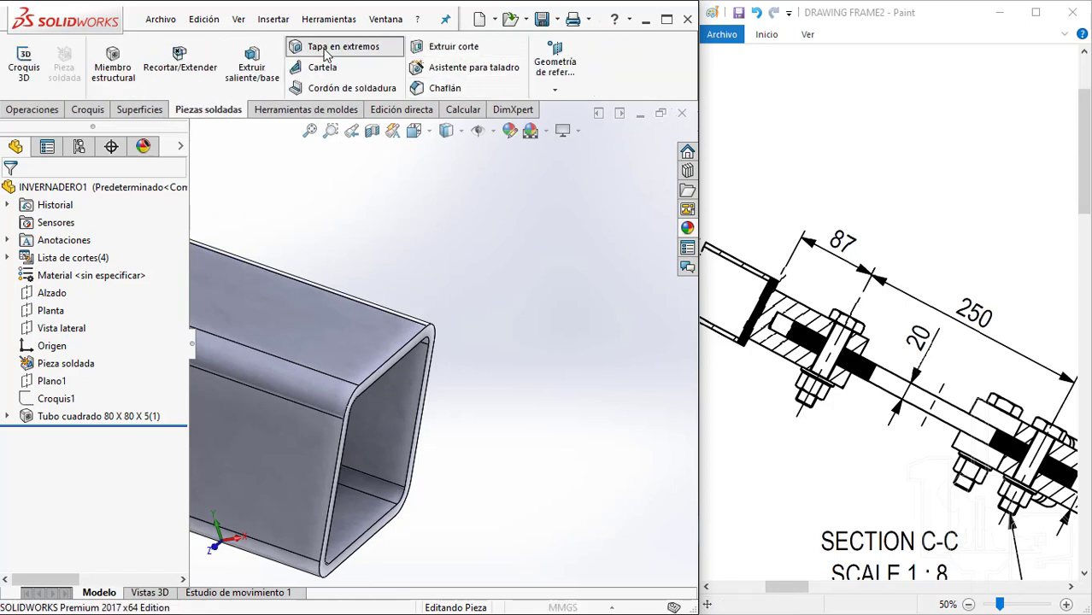
{"action": "scroll", "coordinate": [350, 367], "scroll_direction": "down", "scroll_amount": 3}
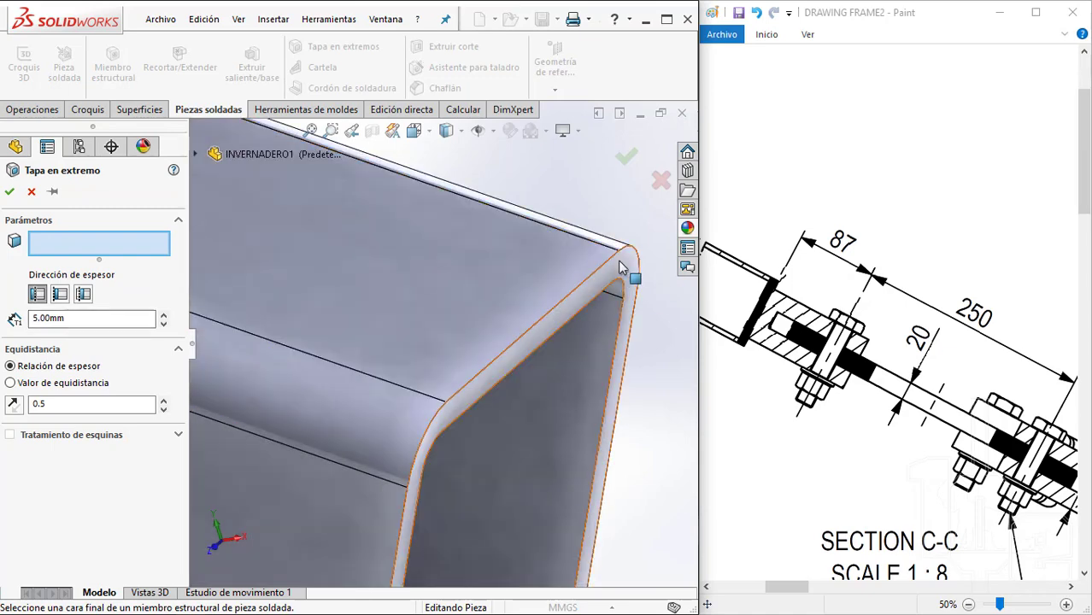
{"action": "left_click", "coordinate": [631, 276]}
{"action": "scroll", "coordinate": [629, 274], "scroll_direction": "up", "scroll_amount": 3}
{"action": "scroll", "coordinate": [505, 411], "scroll_direction": "up", "scroll_amount": 3}
{"action": "scroll", "coordinate": [406, 547], "scroll_direction": "down", "scroll_amount": 3}
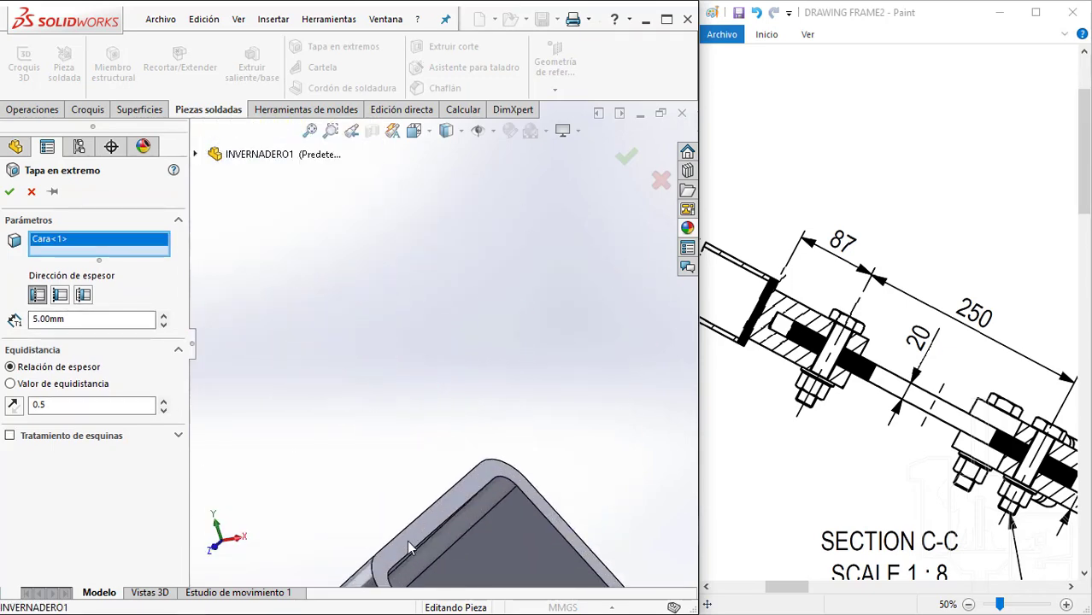
{"action": "left_click", "coordinate": [492, 477]}
{"action": "scroll", "coordinate": [460, 382], "scroll_direction": "up", "scroll_amount": 3}
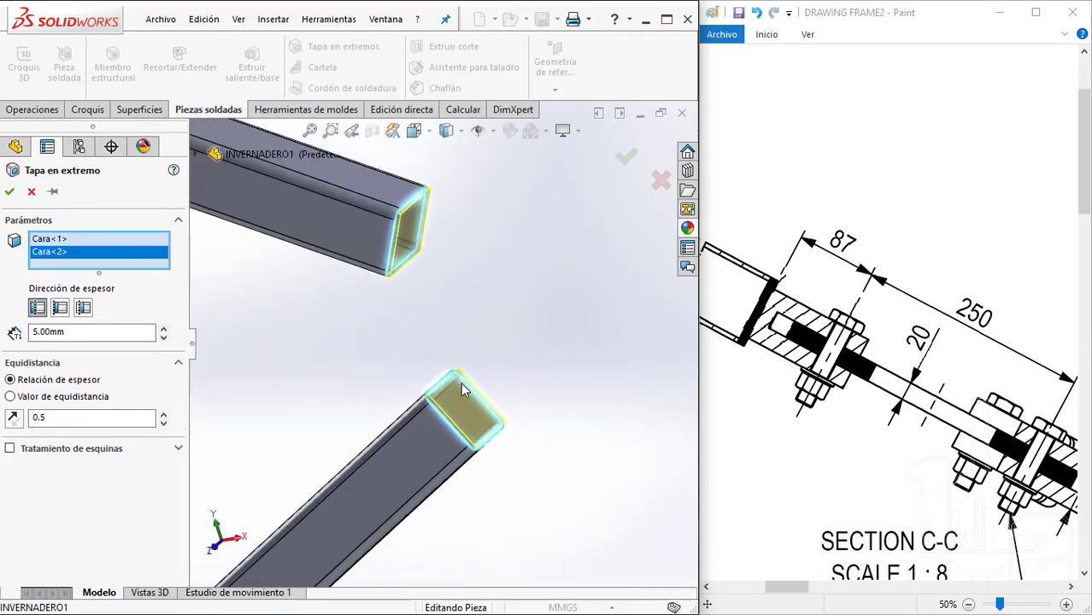
{"action": "scroll", "coordinate": [405, 236], "scroll_direction": "down", "scroll_amount": 3}
{"action": "scroll", "coordinate": [405, 237], "scroll_direction": "down", "scroll_amount": 2}
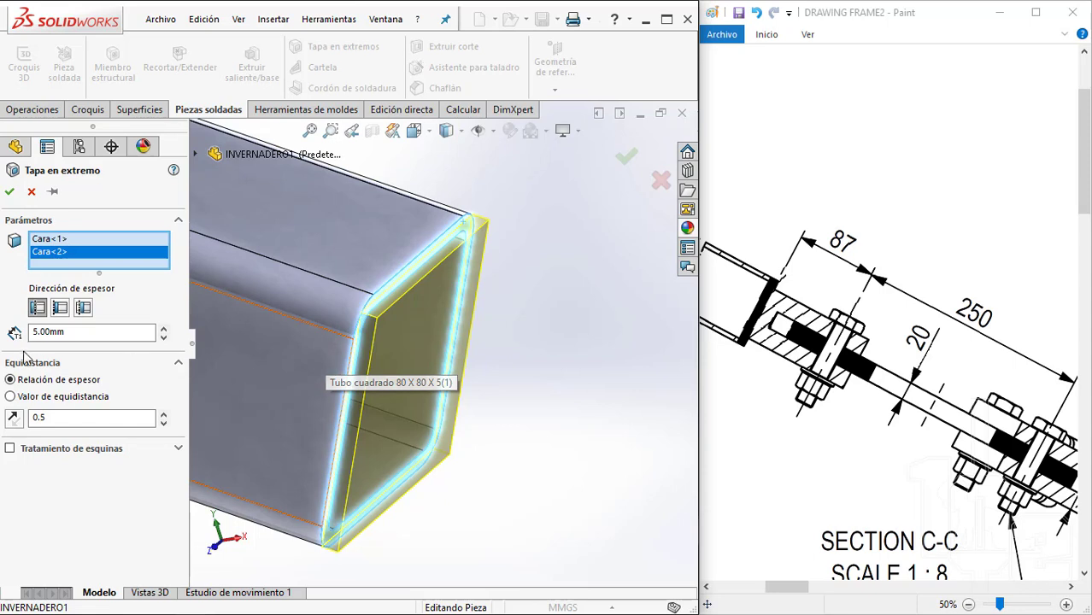
{"action": "left_click", "coordinate": [60, 309]}
{"action": "type", "text": "10"}
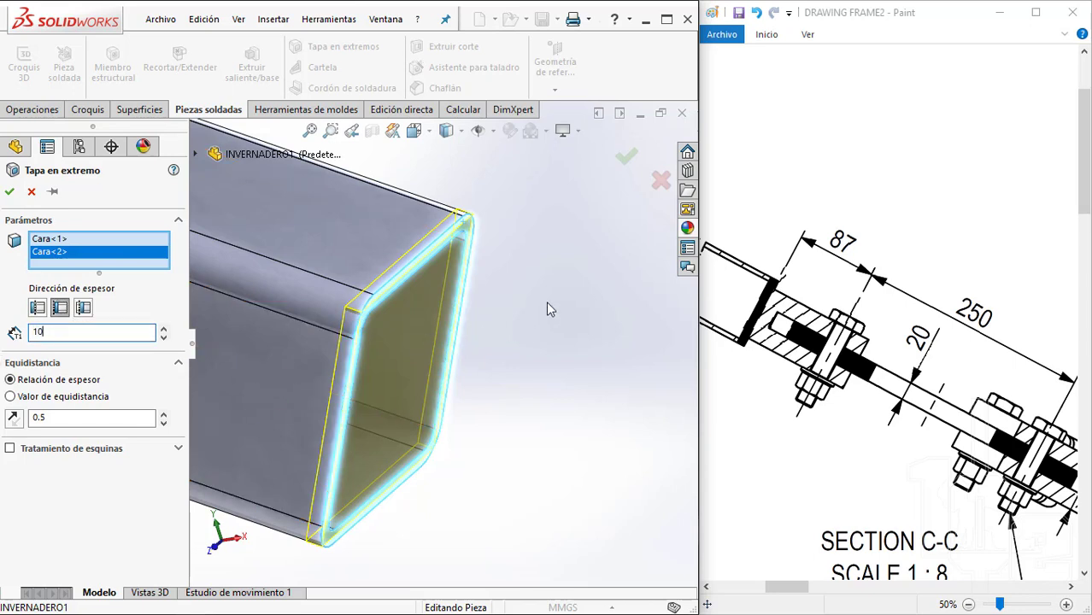
{"action": "key", "text": "Return"}
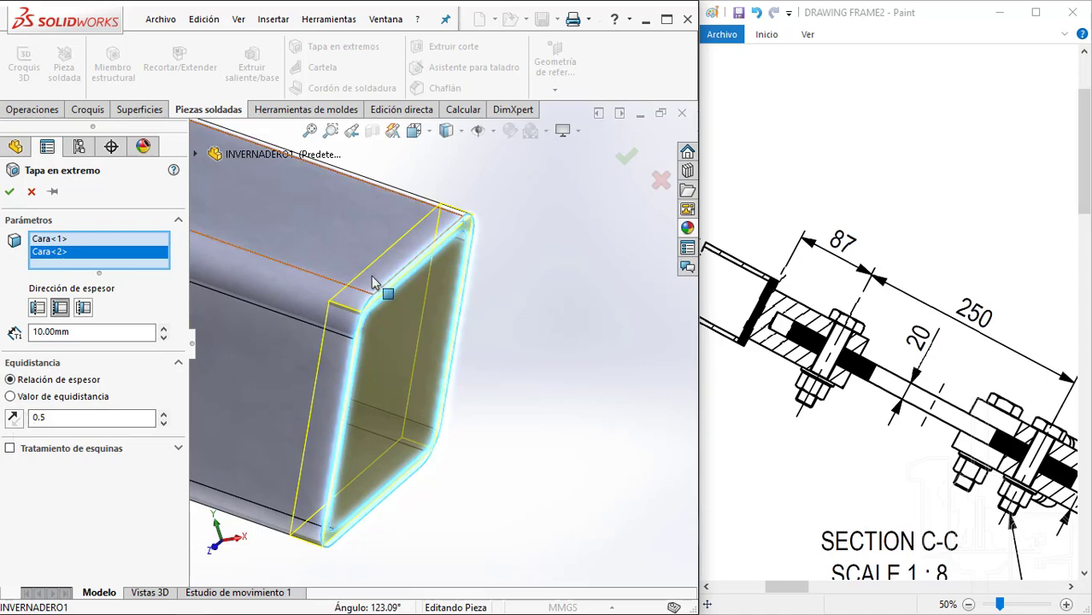
Orbit and zoom around the tube to inspect the capped ends
{"action": "mouse_move", "coordinate": [375, 285]}
{"action": "middle_mouse_down"}
{"action": "mouse_move", "coordinate": [286, 228]}
{"action": "mouse_move", "coordinate": [295, 243]}
{"action": "middle_mouse_up"}
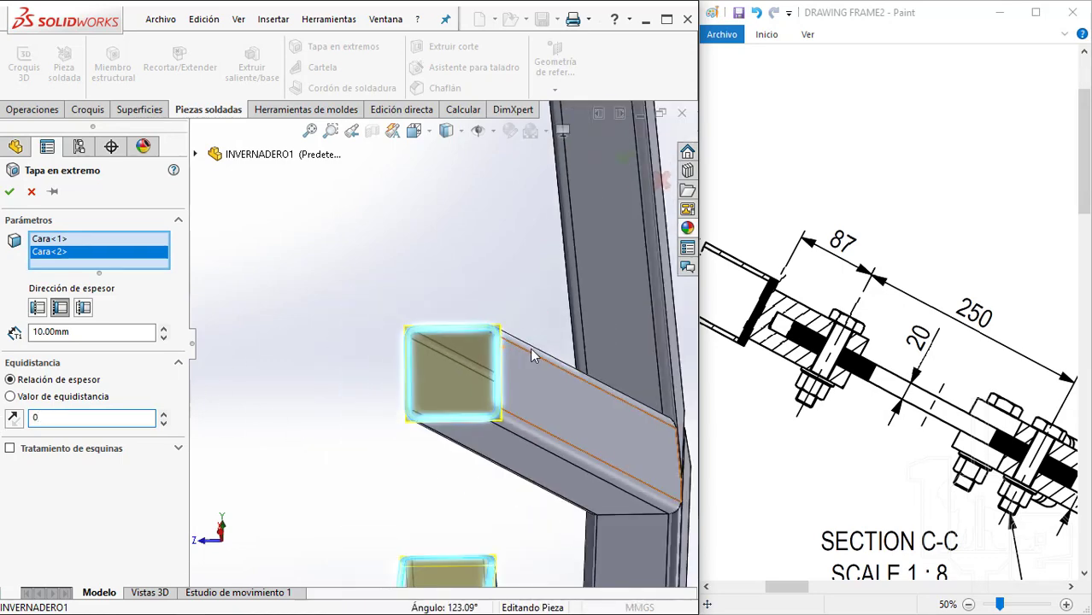
{"action": "middle_click_drag", "start_coordinate": [281, 327], "coordinate": [547, 342]}
{"action": "scroll", "coordinate": [552, 342], "scroll_direction": "down", "scroll_amount": 3}
{"action": "scroll", "coordinate": [506, 283], "scroll_direction": "down", "scroll_amount": 3}
{"action": "scroll", "coordinate": [507, 283], "scroll_direction": "up", "scroll_amount": 3}
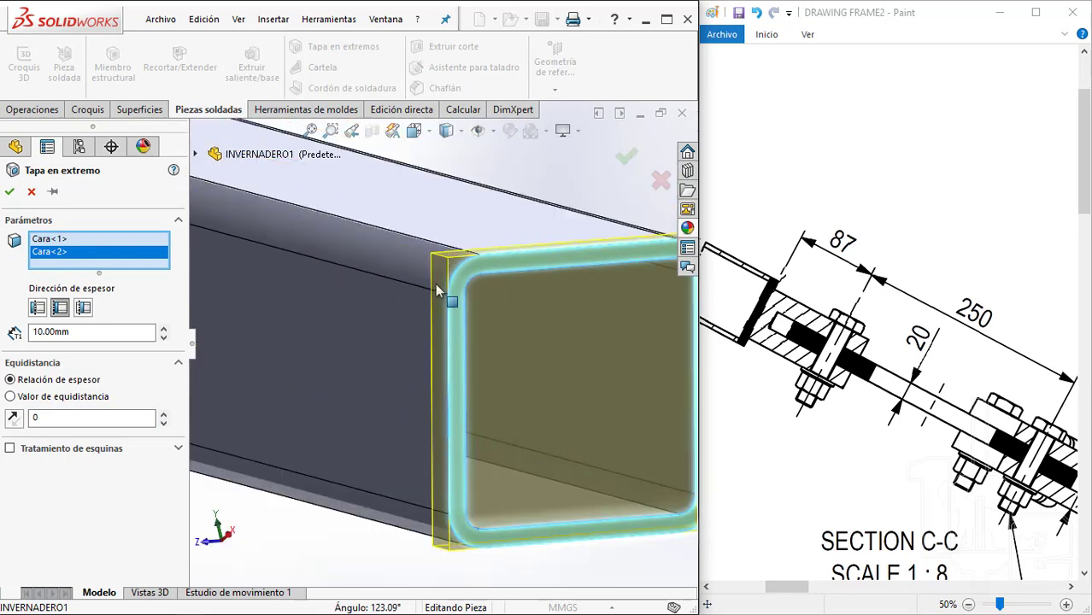
{"action": "middle_click_drag", "start_coordinate": [446, 295], "coordinate": [486, 277]}
{"action": "scroll", "coordinate": [496, 272], "scroll_direction": "down", "scroll_amount": 2}
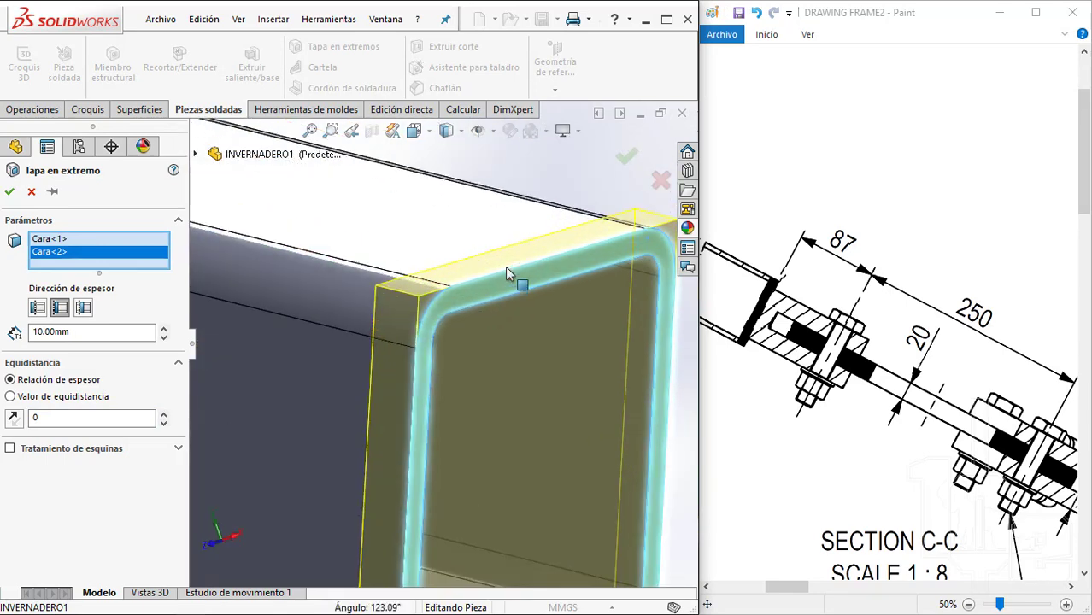
{"action": "scroll", "coordinate": [505, 266], "scroll_direction": "up", "scroll_amount": 4}
{"action": "left_click", "coordinate": [626, 160]}
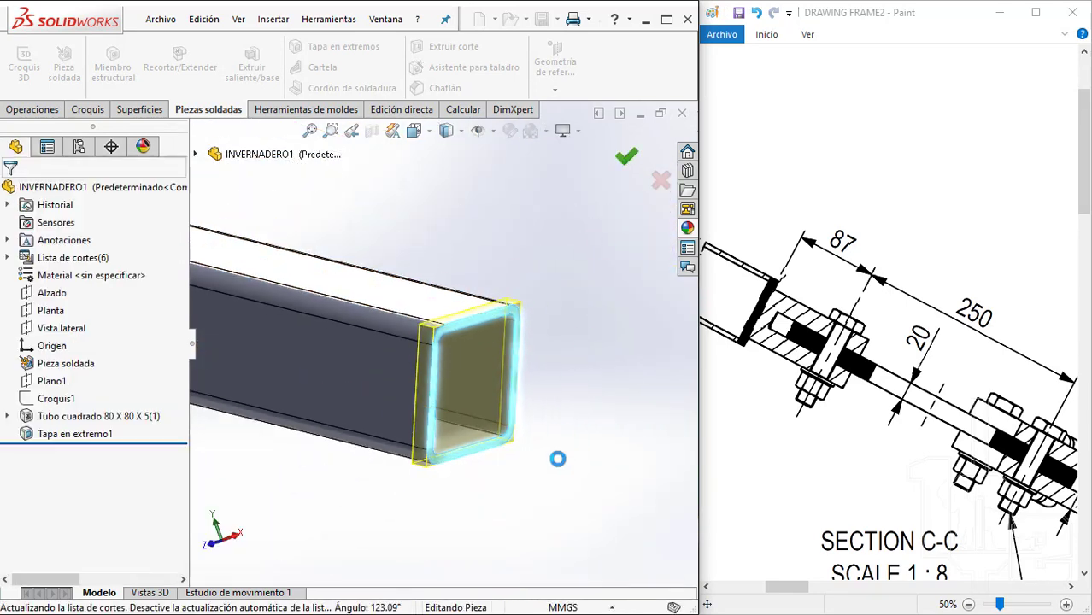
{"action": "scroll", "coordinate": [490, 380], "scroll_direction": "down", "scroll_amount": 2}
{"action": "scroll", "coordinate": [349, 286], "scroll_direction": "down", "scroll_amount": 3}
{"action": "middle_click_drag", "start_coordinate": [349, 284], "coordinate": [397, 280]}
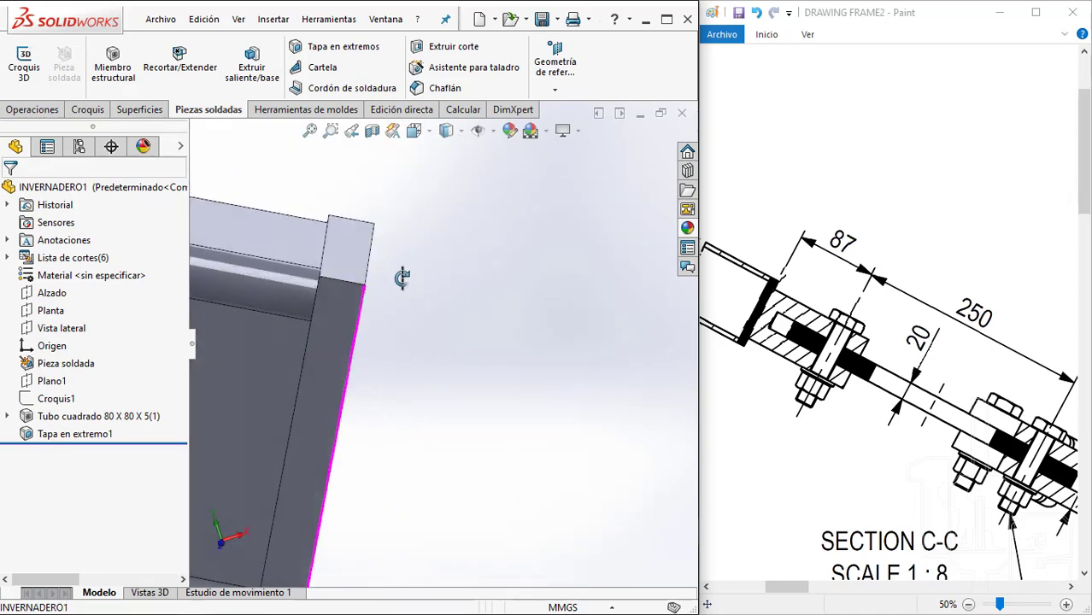
{"action": "scroll", "coordinate": [357, 305], "scroll_direction": "up", "scroll_amount": 3}
{"action": "scroll", "coordinate": [355, 298], "scroll_direction": "up", "scroll_amount": 2}
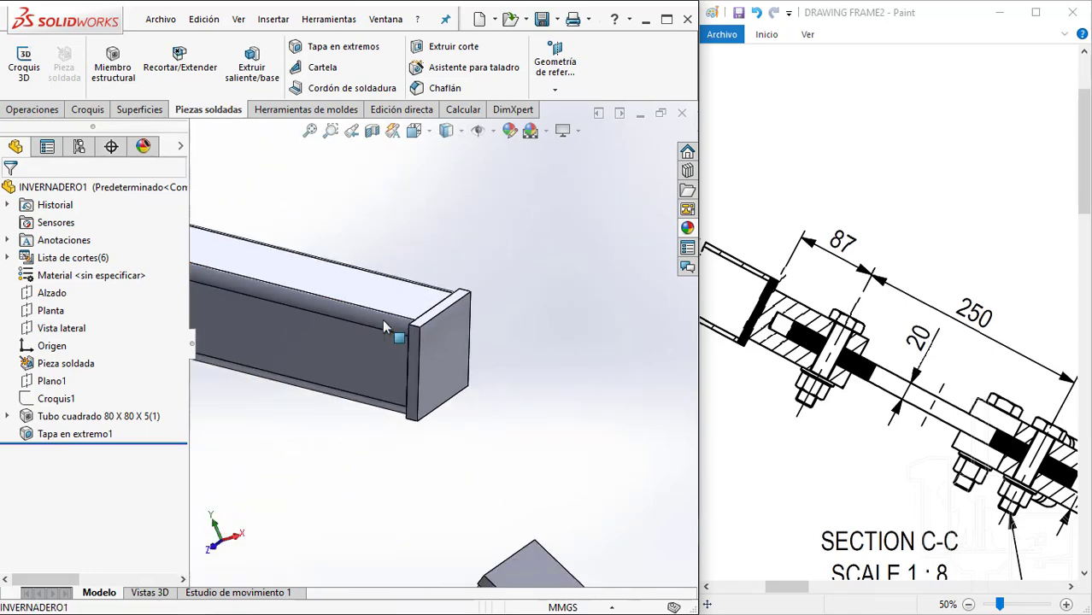
{"action": "left_click", "coordinate": [372, 130]}
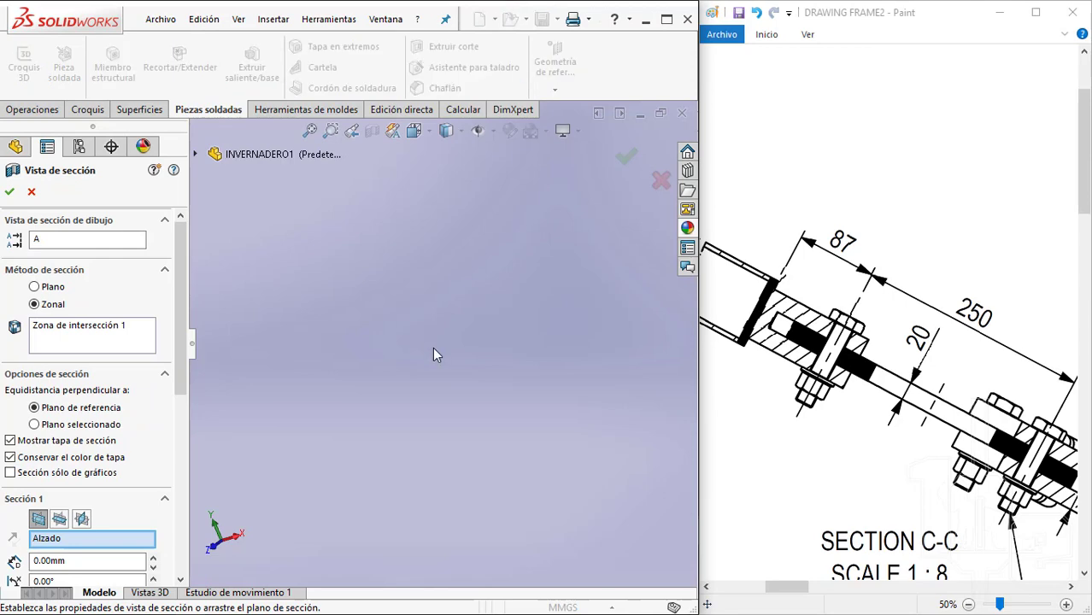
{"action": "left_click", "coordinate": [57, 541]}
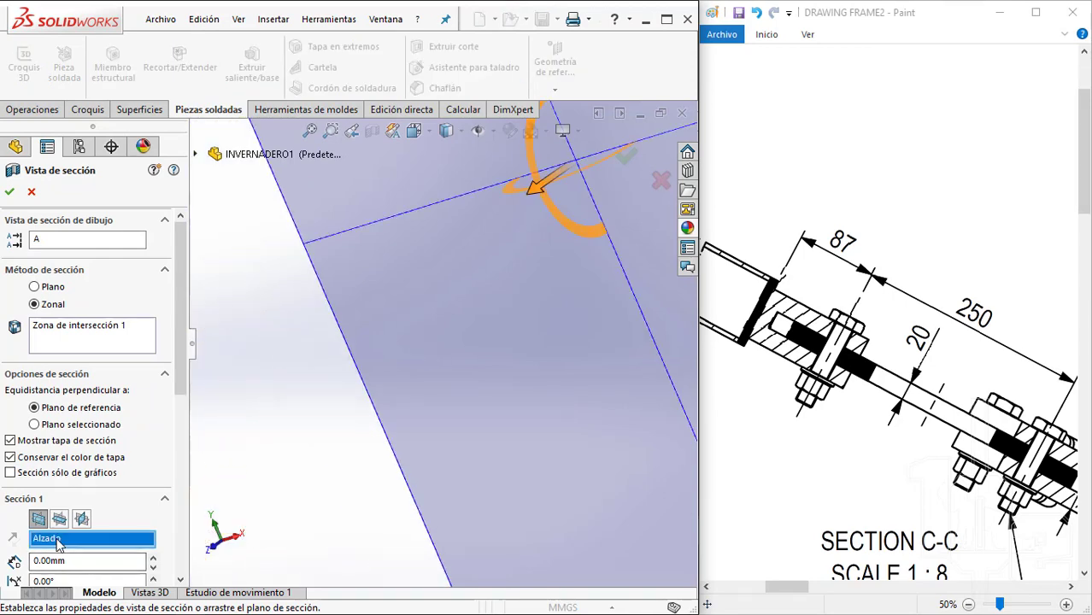
{"action": "key", "text": "Delete"}
{"action": "scroll", "coordinate": [485, 314], "scroll_direction": "down", "scroll_amount": 3}
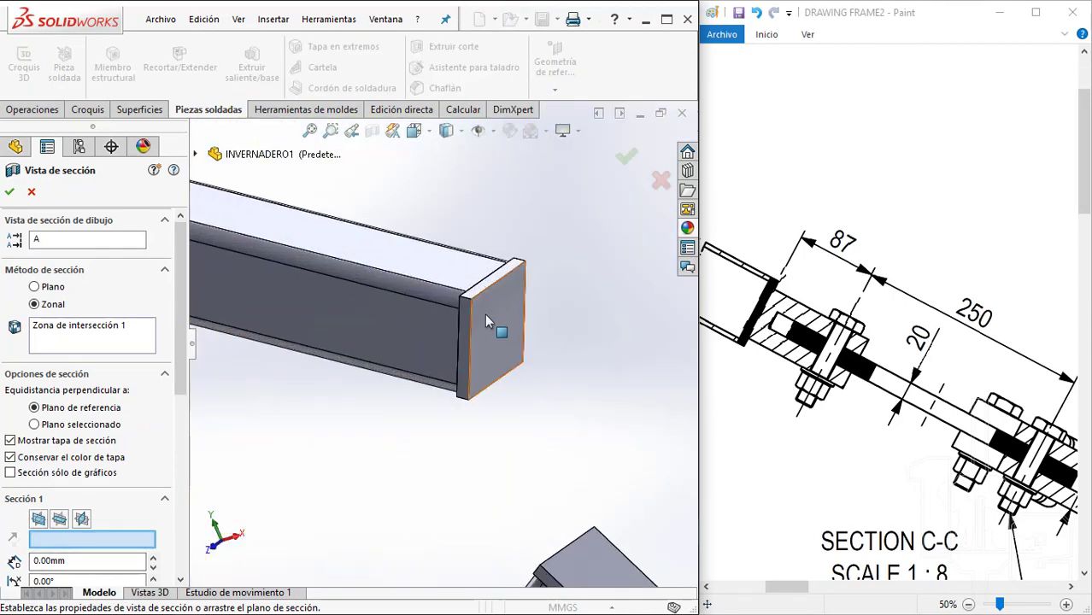
{"action": "scroll", "coordinate": [455, 334], "scroll_direction": "down", "scroll_amount": 2}
{"action": "left_click", "coordinate": [455, 334]}
{"action": "scroll", "coordinate": [413, 295], "scroll_direction": "up", "scroll_amount": 1}
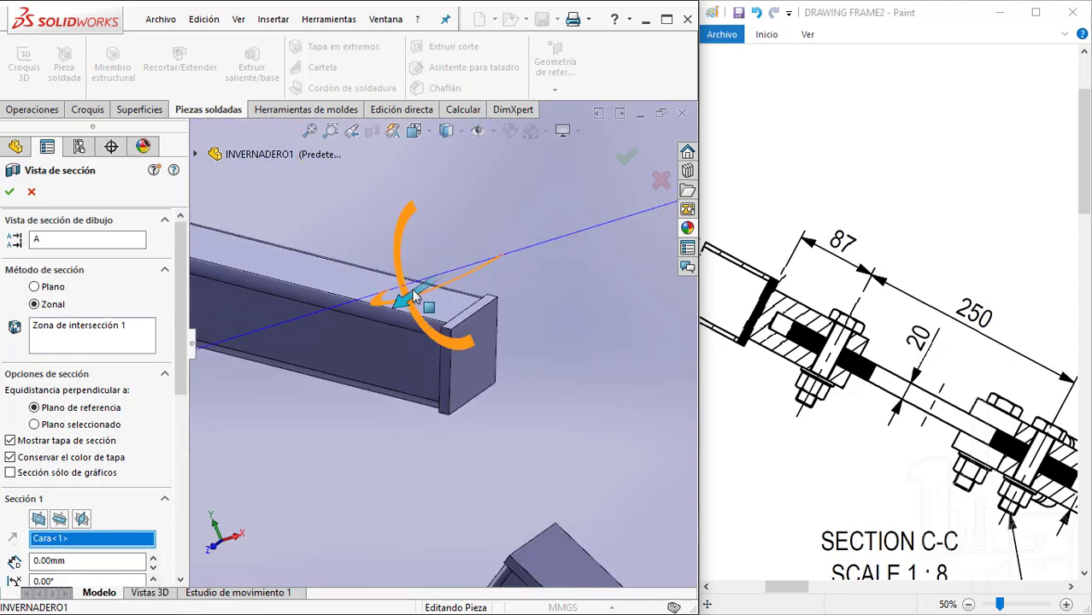
{"action": "left_click_drag", "start_coordinate": [402, 316], "coordinate": [444, 308]}
{"action": "scroll", "coordinate": [461, 299], "scroll_direction": "down", "scroll_amount": 2}
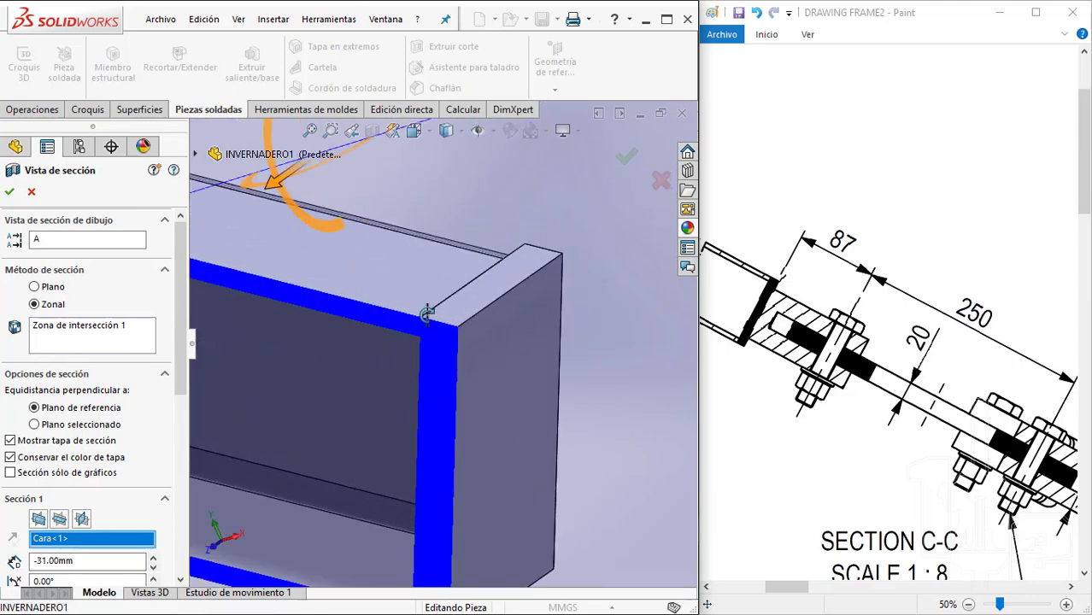
{"action": "scroll", "coordinate": [482, 285], "scroll_direction": "down", "scroll_amount": 2}
{"action": "scroll", "coordinate": [481, 284], "scroll_direction": "up", "scroll_amount": 2}
{"action": "scroll", "coordinate": [444, 308], "scroll_direction": "up", "scroll_amount": 2}
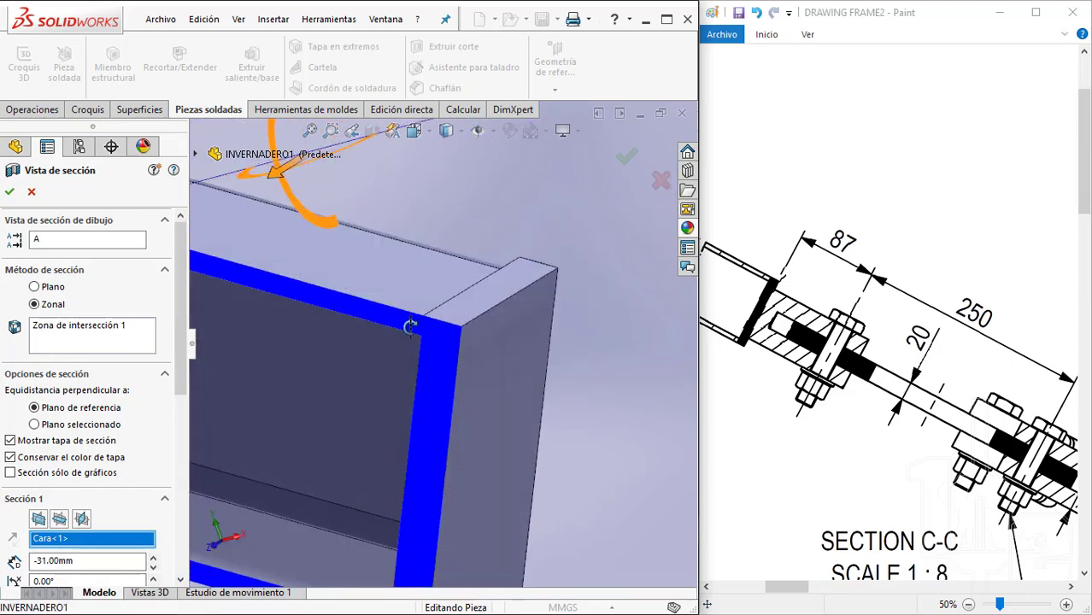
{"action": "scroll", "coordinate": [404, 333], "scroll_direction": "up", "scroll_amount": 2}
{"action": "key", "text": "Escape"}
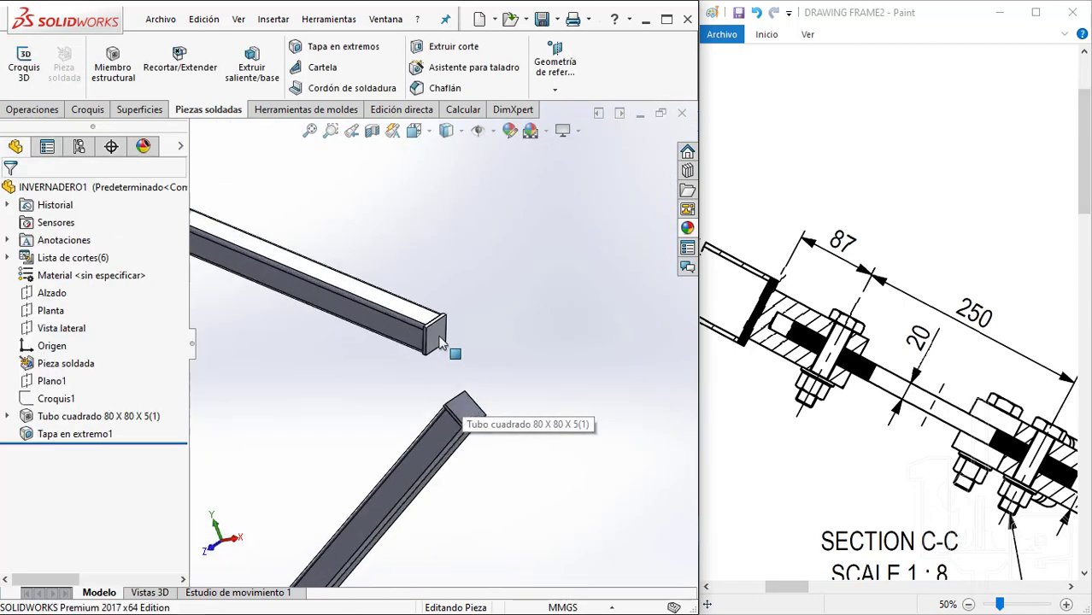
Edit Tapa en extremo1 to use 5 mm chamfer corner treatment
{"action": "scroll", "coordinate": [424, 343], "scroll_direction": "down", "scroll_amount": 3}
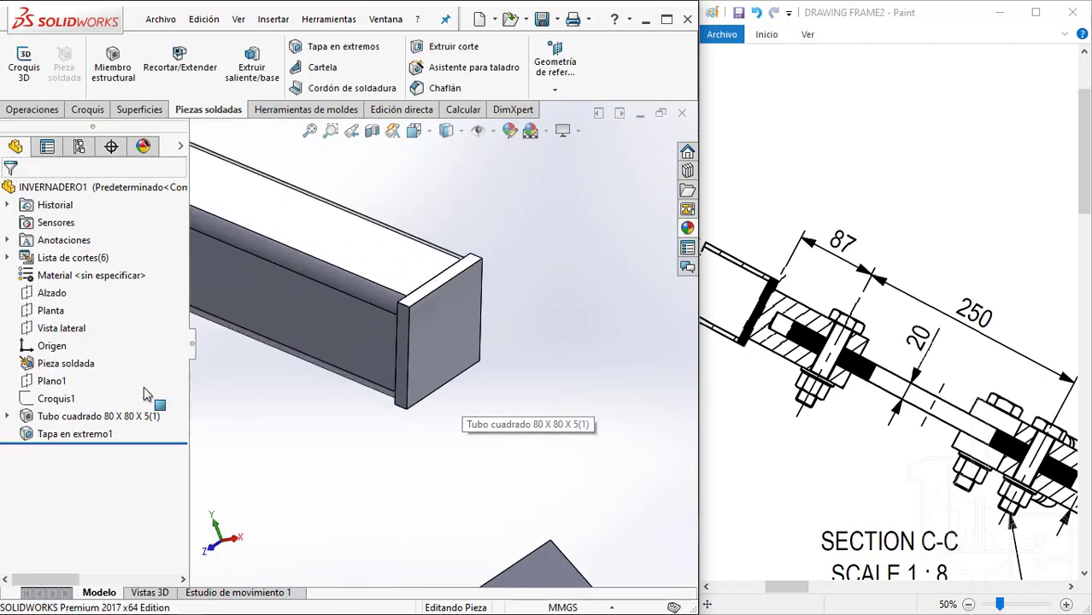
{"action": "left_click", "coordinate": [59, 437]}
{"action": "left_click", "coordinate": [75, 386]}
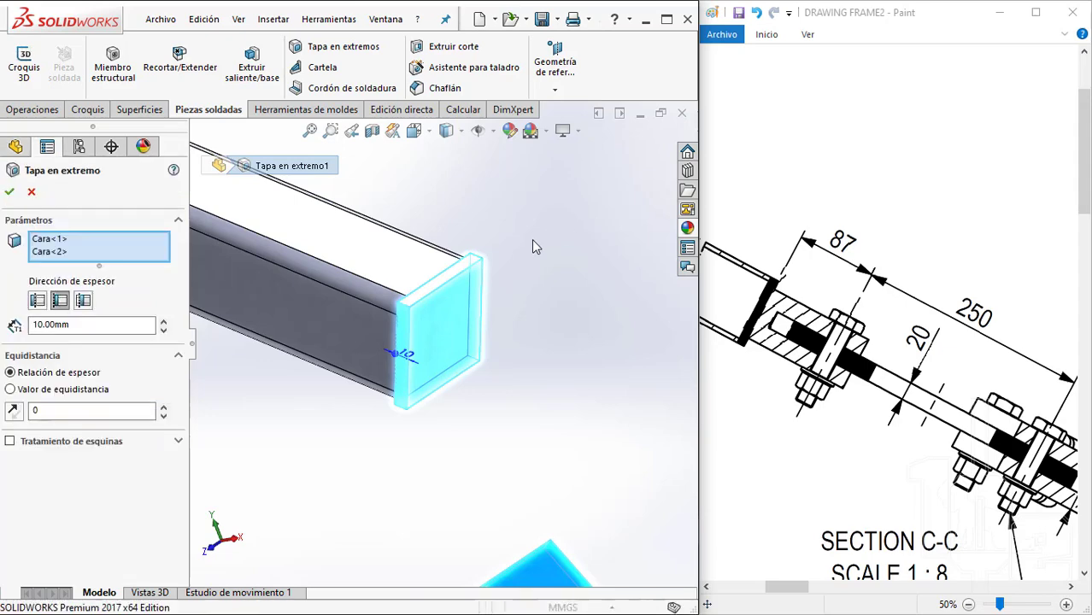
{"action": "left_click", "coordinate": [11, 442]}
{"action": "scroll", "coordinate": [457, 301], "scroll_direction": "down", "scroll_amount": 1}
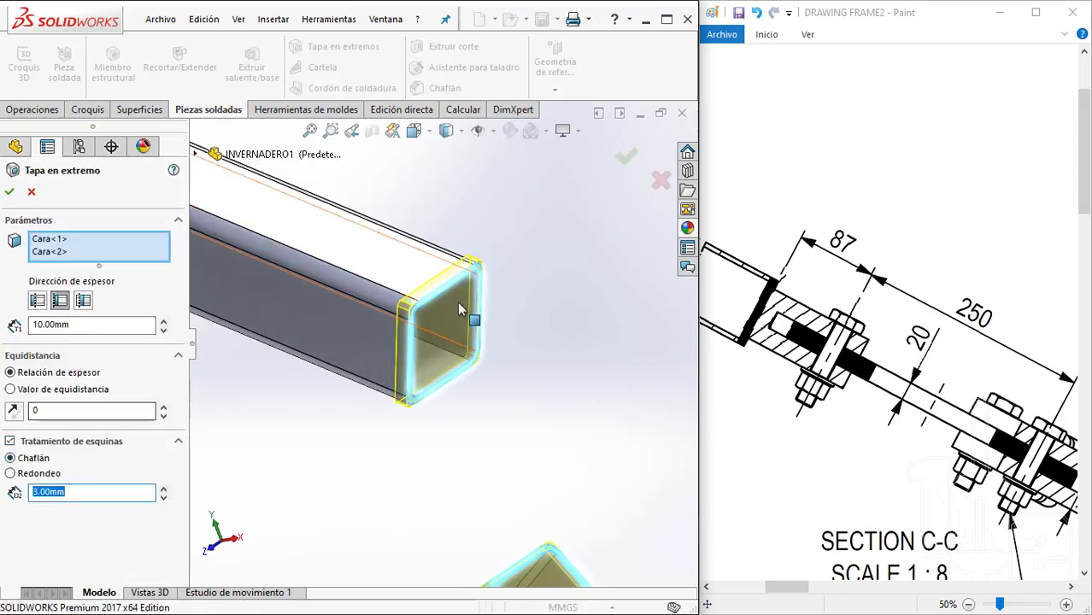
{"action": "scroll", "coordinate": [457, 301], "scroll_direction": "down", "scroll_amount": 3}
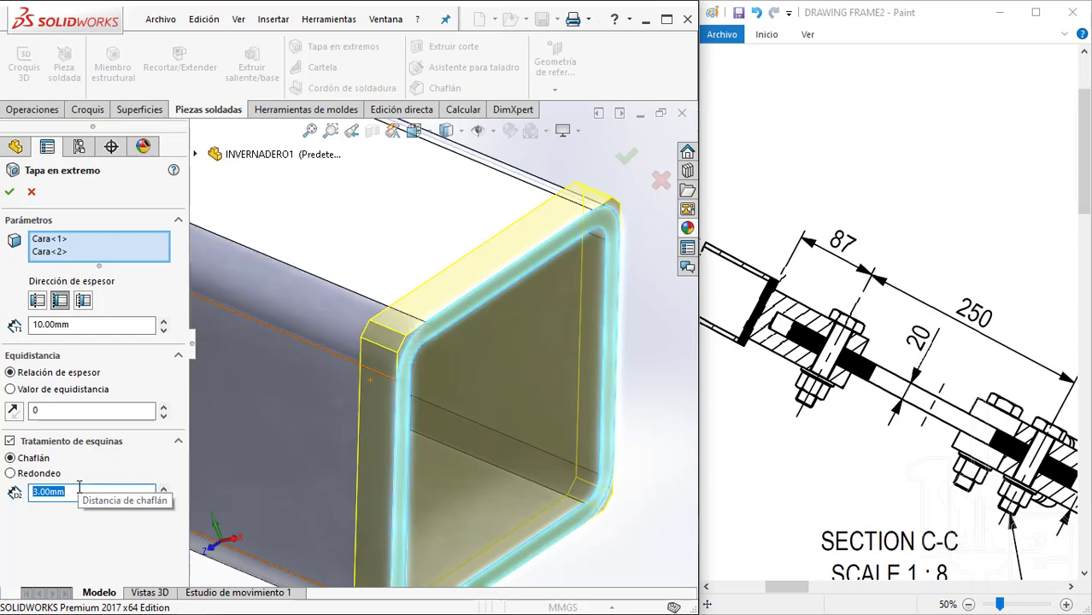
{"action": "type", "text": "5"}
{"action": "key", "text": "Return"}
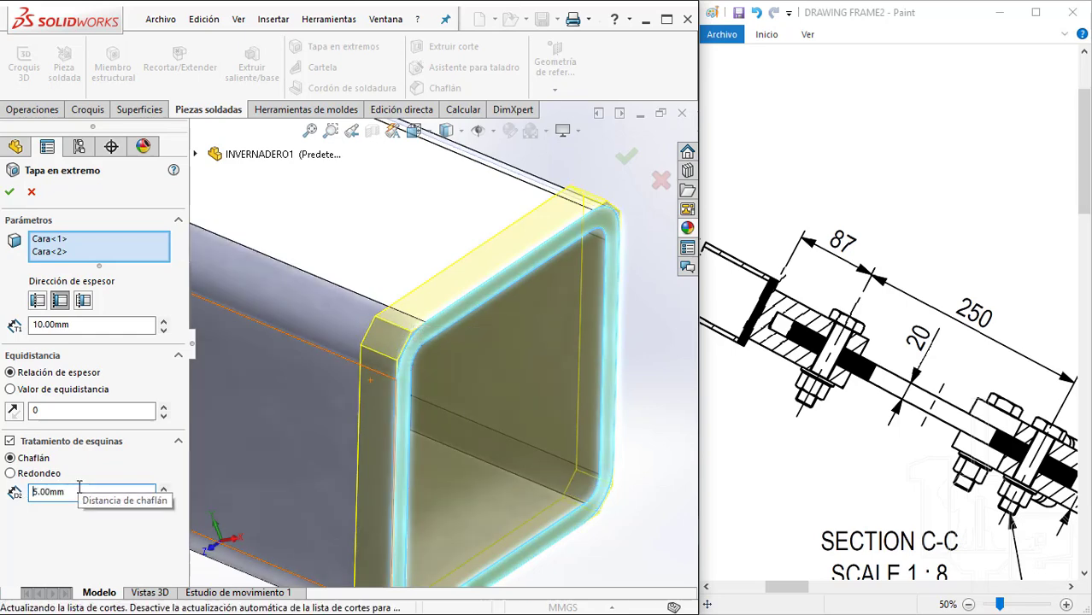
{"action": "scroll", "coordinate": [440, 389], "scroll_direction": "up", "scroll_amount": 5}
{"action": "mouse_move", "coordinate": [438, 378]}
{"action": "middle_mouse_down"}
{"action": "mouse_move", "coordinate": [493, 364]}
{"action": "mouse_move", "coordinate": [511, 346]}
{"action": "middle_mouse_up"}
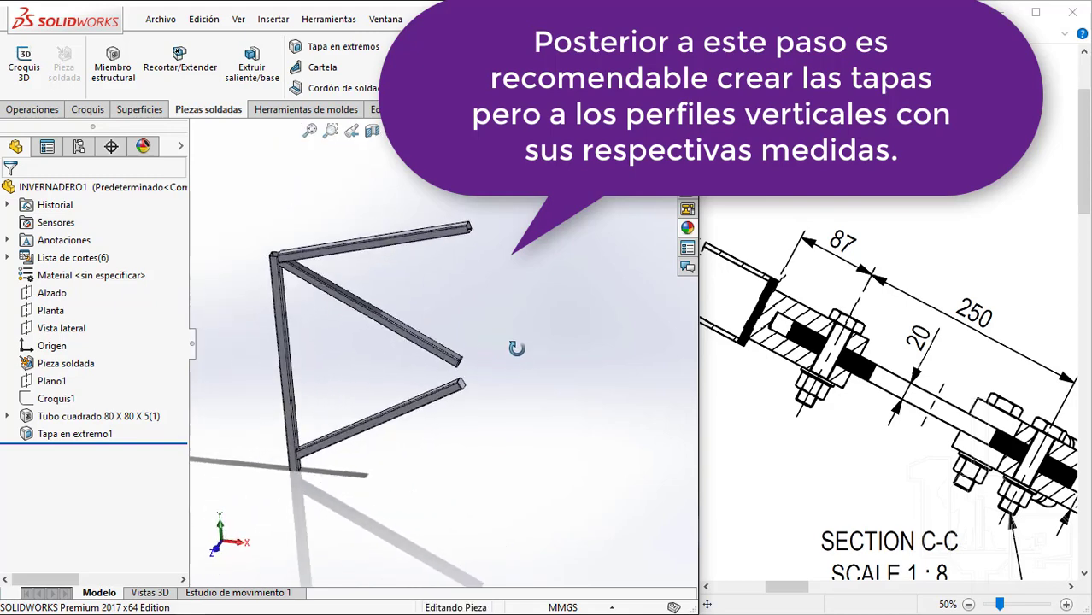
Review the Croquis1 layout sketch, then deselect it and select Plano1
{"action": "left_click", "coordinate": [53, 399]}
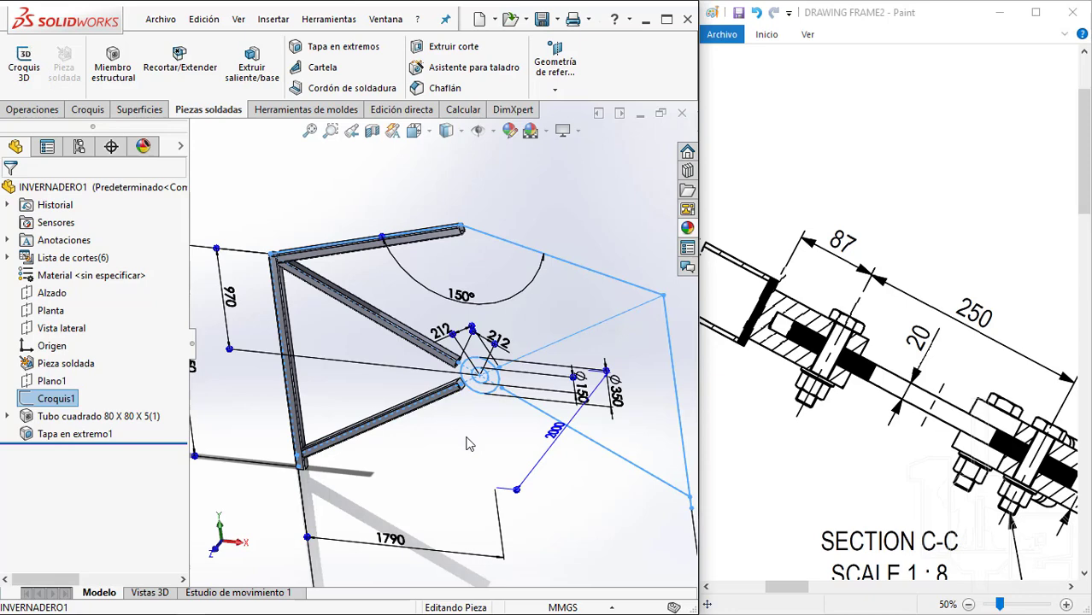
{"action": "scroll", "coordinate": [987, 389], "scroll_direction": "up", "scroll_amount": 10}
{"action": "scroll", "coordinate": [827, 422], "scroll_direction": "down", "scroll_amount": 1, "text": "ctrl"}
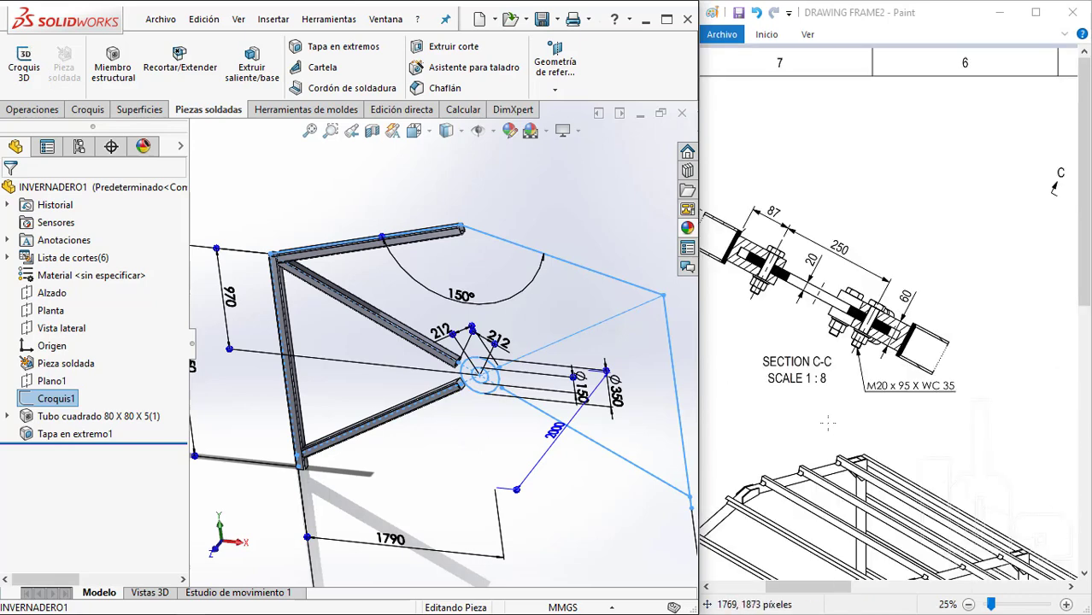
{"action": "left_click_drag", "start_coordinate": [797, 596], "coordinate": [875, 596]}
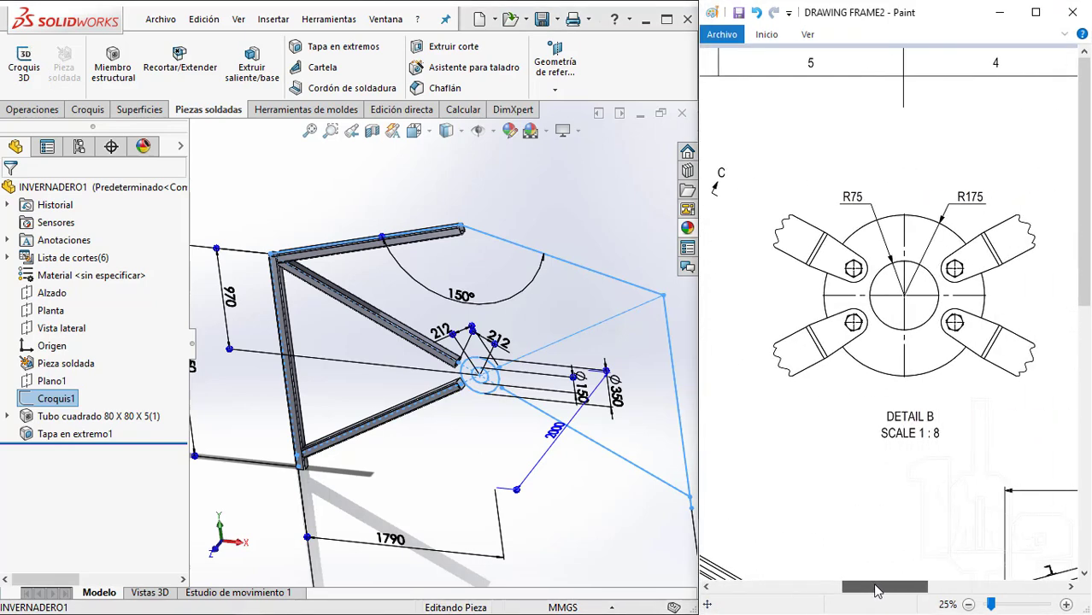
{"action": "left_click", "coordinate": [613, 220]}
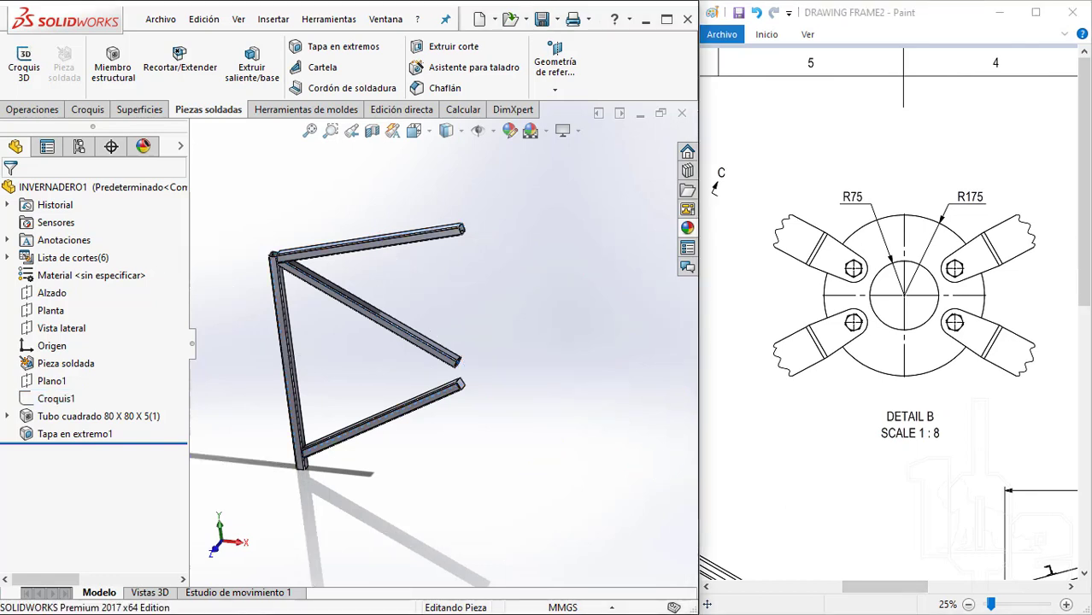
{"action": "left_click", "coordinate": [60, 385]}
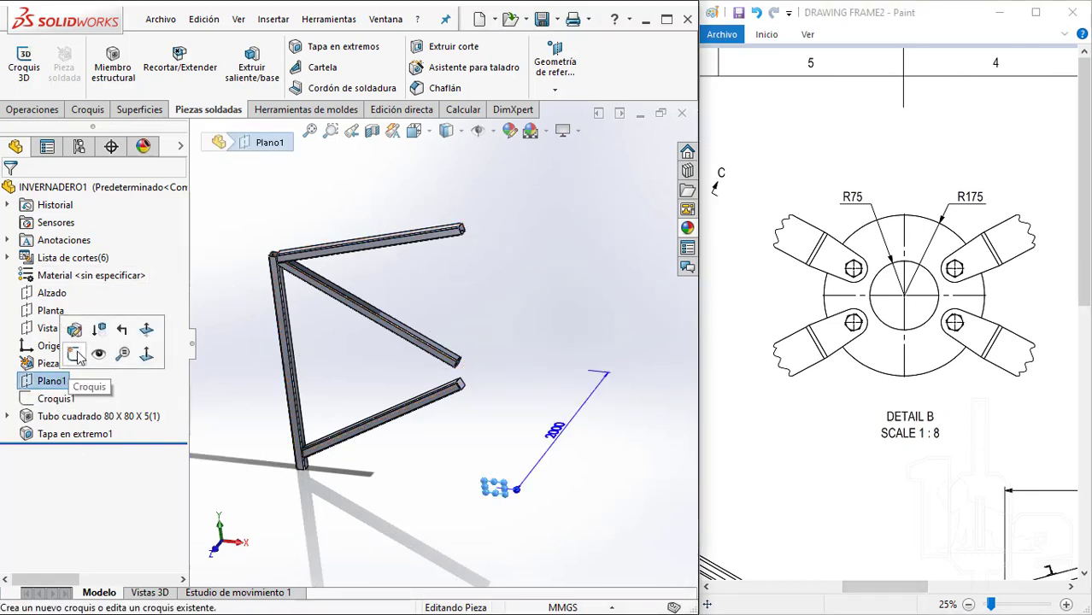
Start a sketch on Plano1 and convert the layout's hub circle into it
{"action": "left_click", "coordinate": [81, 359]}
{"action": "left_click", "coordinate": [54, 399]}
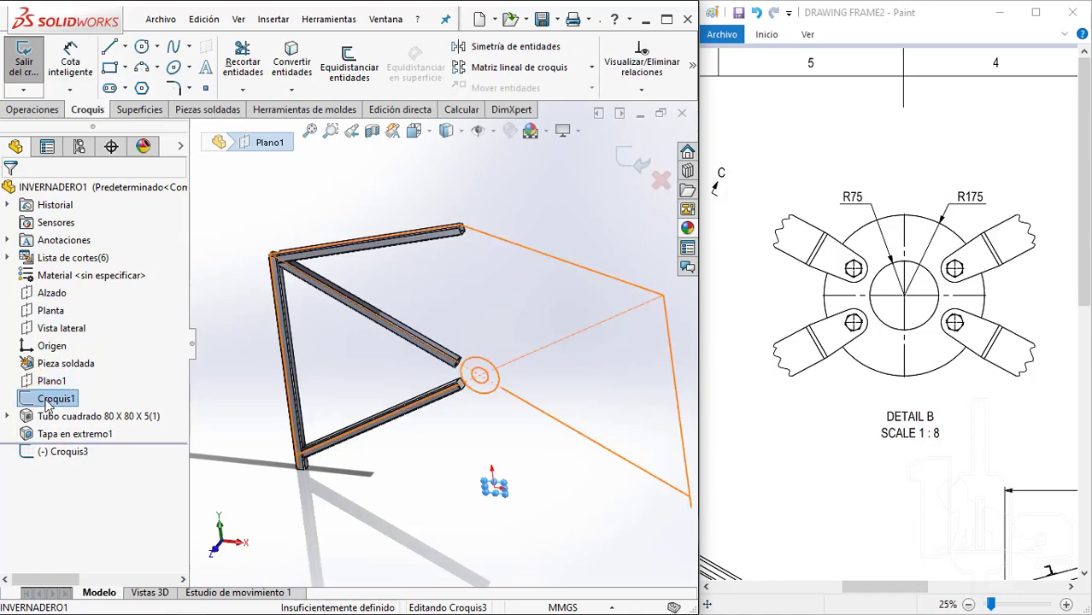
{"action": "left_click", "coordinate": [523, 317]}
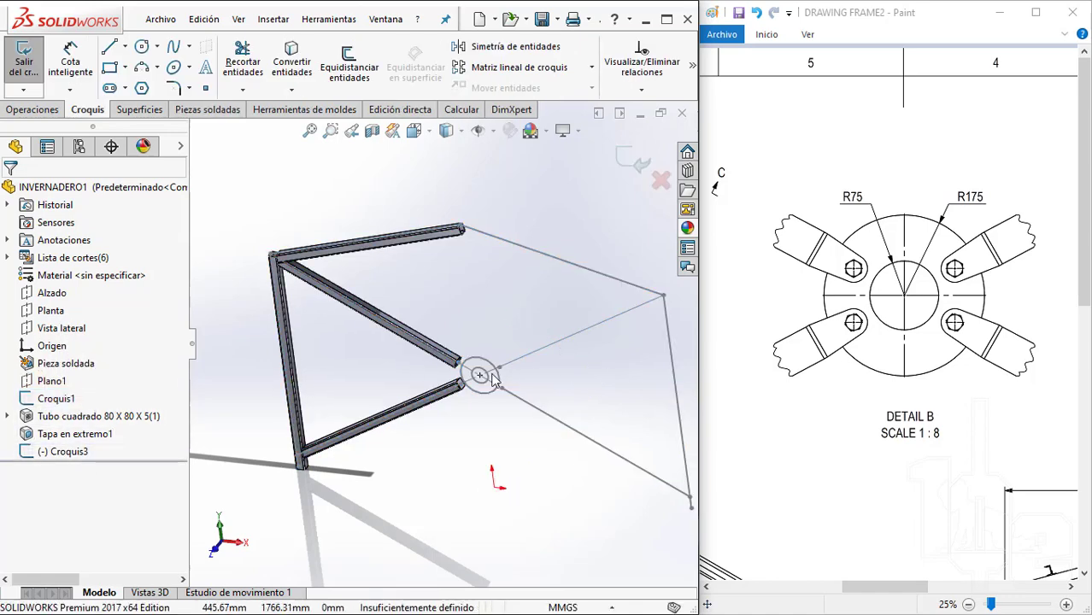
{"action": "scroll", "coordinate": [494, 379], "scroll_direction": "down", "scroll_amount": 3}
{"action": "scroll", "coordinate": [494, 379], "scroll_direction": "down", "scroll_amount": 2}
{"action": "left_click", "coordinate": [275, 68]}
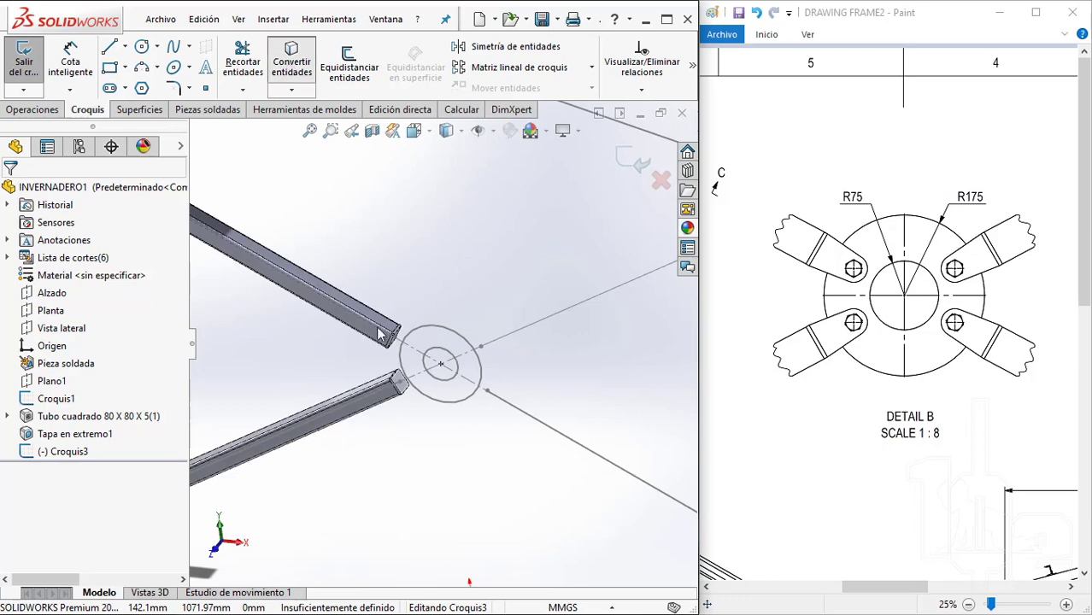
{"action": "left_click", "coordinate": [440, 346]}
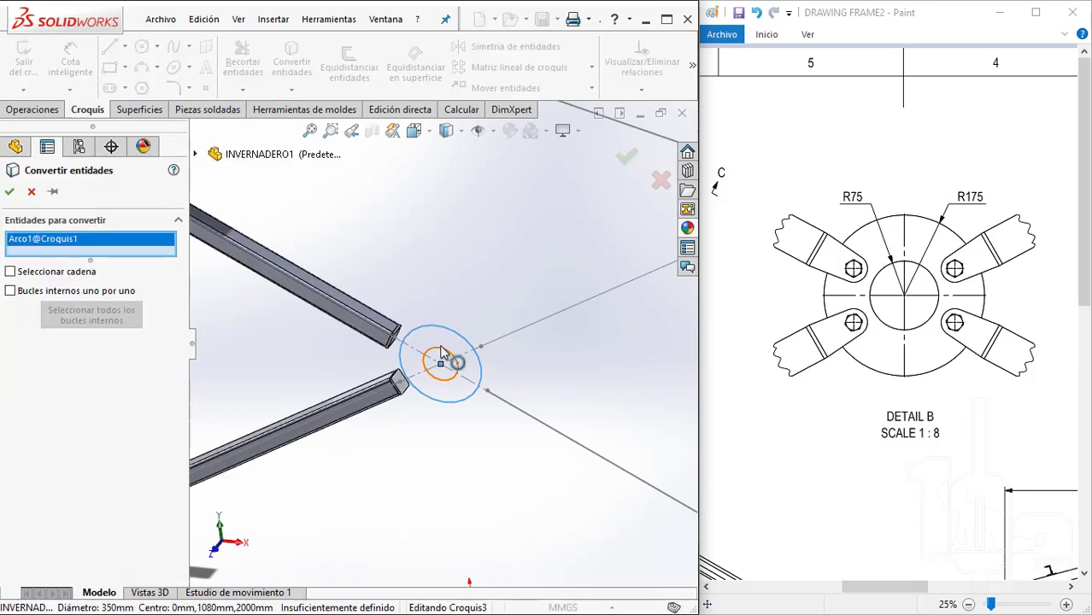
{"action": "left_click", "coordinate": [441, 352]}
{"action": "right_click", "coordinate": [441, 352]}
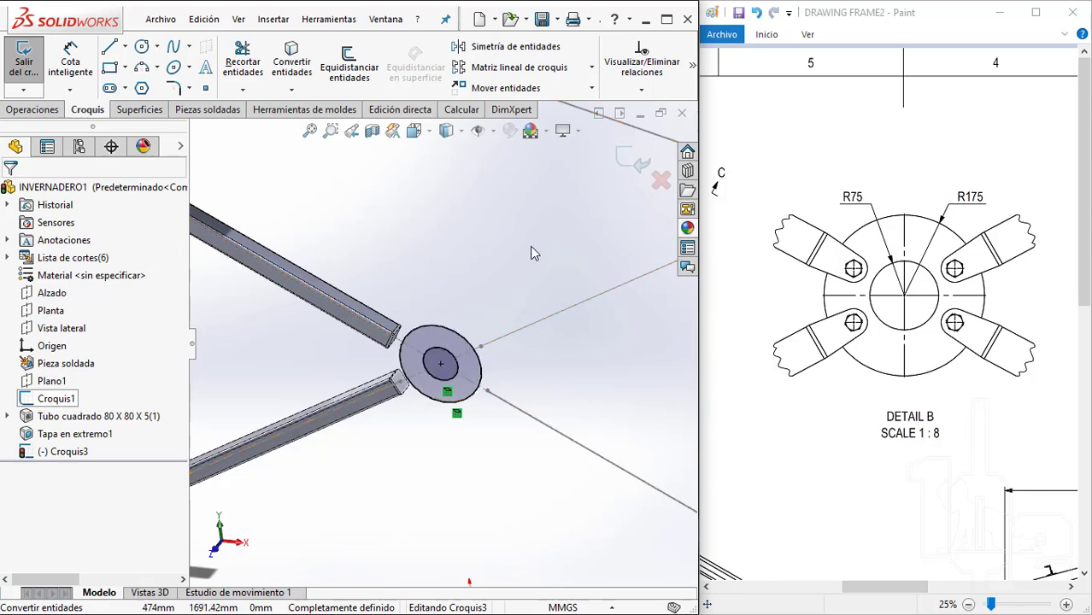
Convert the two diagonal layout lines into the hub sketch
{"action": "left_click", "coordinate": [292, 64]}
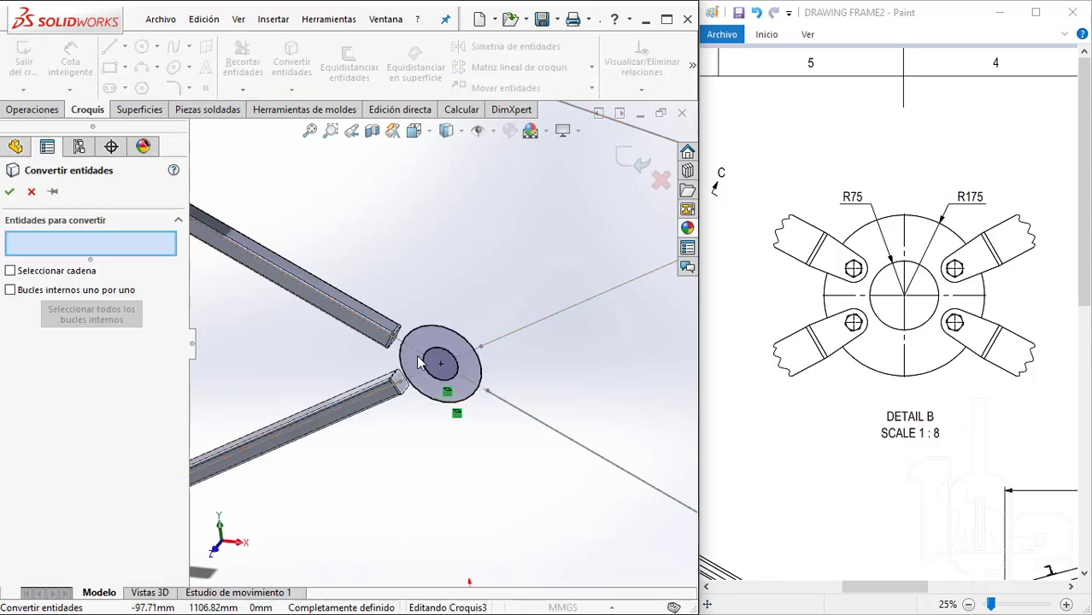
{"action": "scroll", "coordinate": [418, 342], "scroll_direction": "down", "scroll_amount": 5}
{"action": "left_click", "coordinate": [424, 325]}
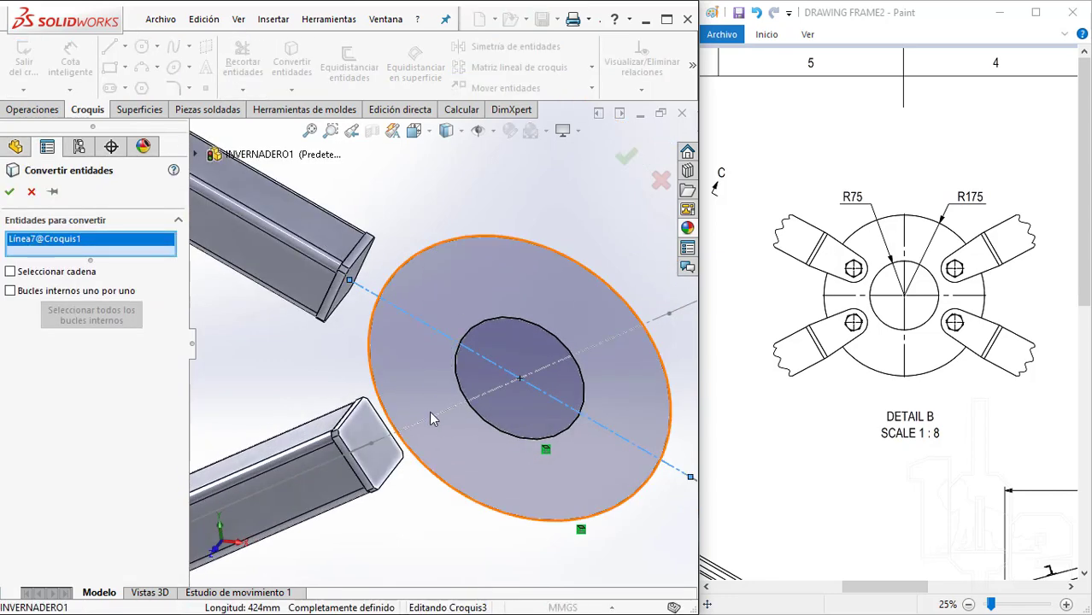
{"action": "left_click", "coordinate": [434, 425]}
{"action": "key", "text": "Return"}
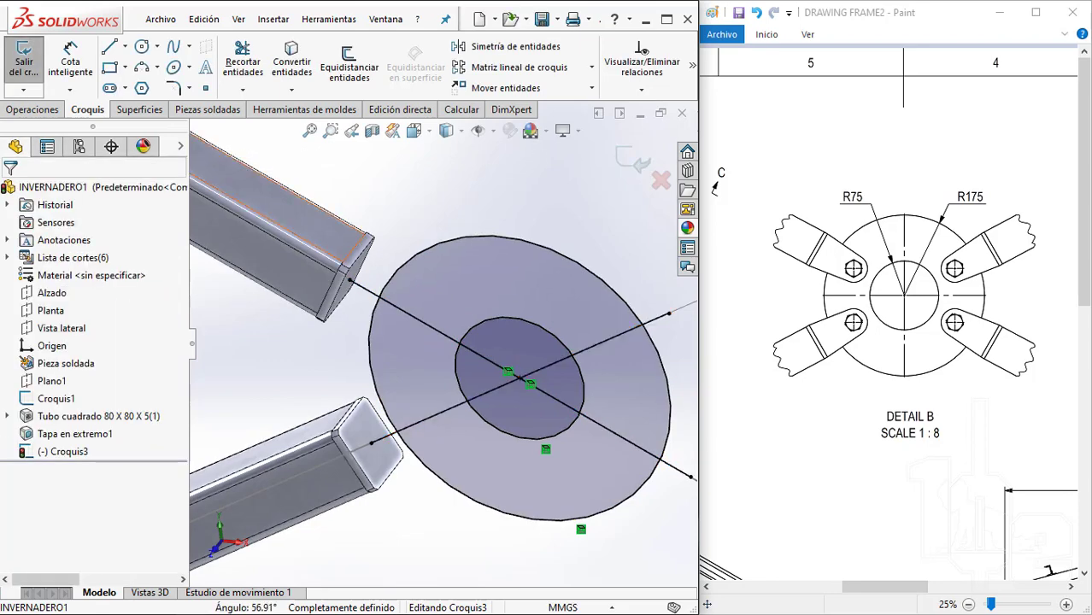
Hide Croquis1 and turn the two copied diagonal lines into construction geometry
{"action": "left_click", "coordinate": [56, 399]}
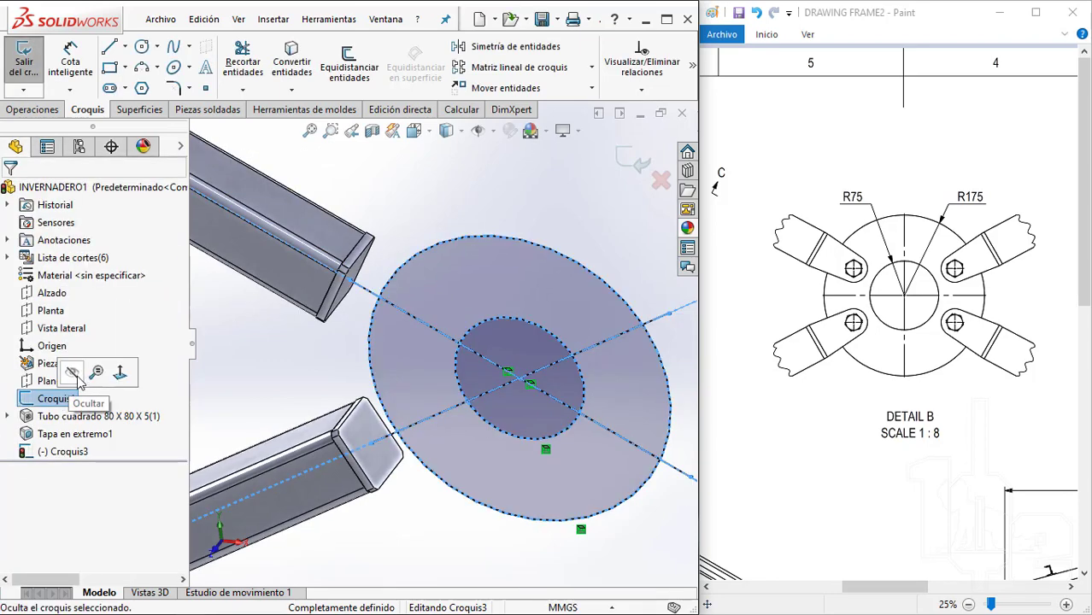
{"action": "left_click", "coordinate": [222, 325]}
{"action": "key", "text": "f"}
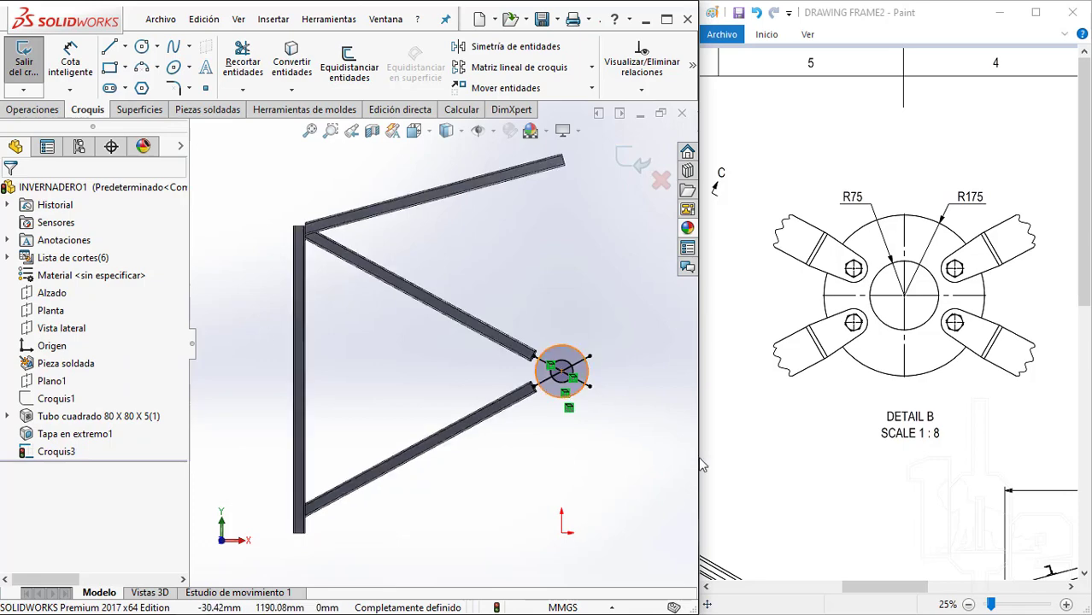
{"action": "scroll", "coordinate": [512, 342], "scroll_direction": "down", "scroll_amount": 3}
{"action": "scroll", "coordinate": [492, 328], "scroll_direction": "down", "scroll_amount": 3}
{"action": "scroll", "coordinate": [494, 335], "scroll_direction": "down", "scroll_amount": 3}
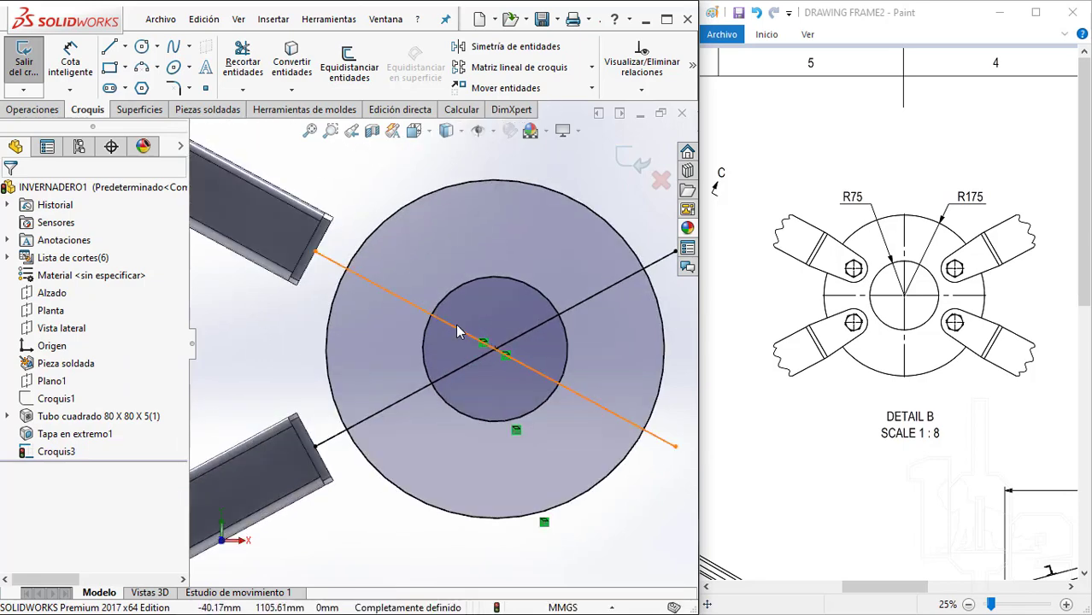
{"action": "left_click", "coordinate": [458, 328]}
{"action": "left_click", "coordinate": [466, 366], "text": "ctrl"}
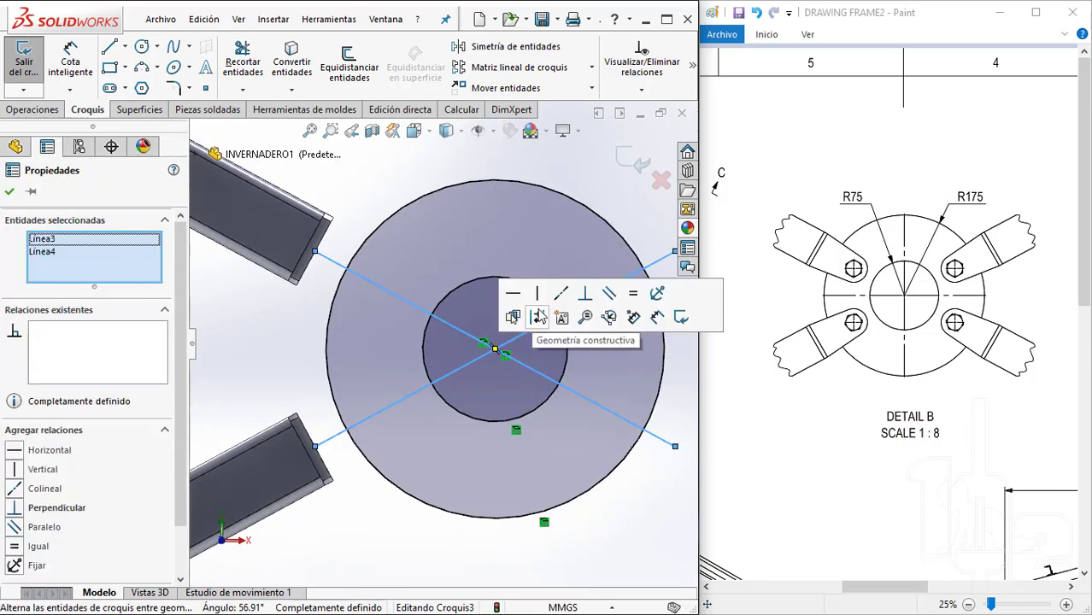
{"action": "left_click", "coordinate": [536, 312]}
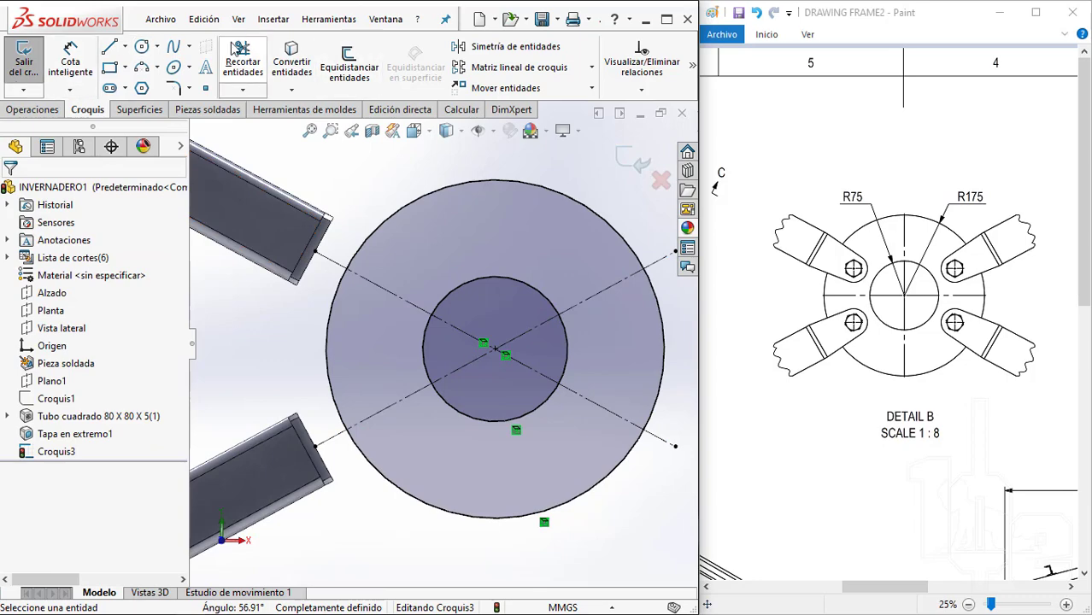
Sketch a new circle centred on the hub centre, after cancelling a circle-to-circle dimension
{"action": "left_click", "coordinate": [70, 64]}
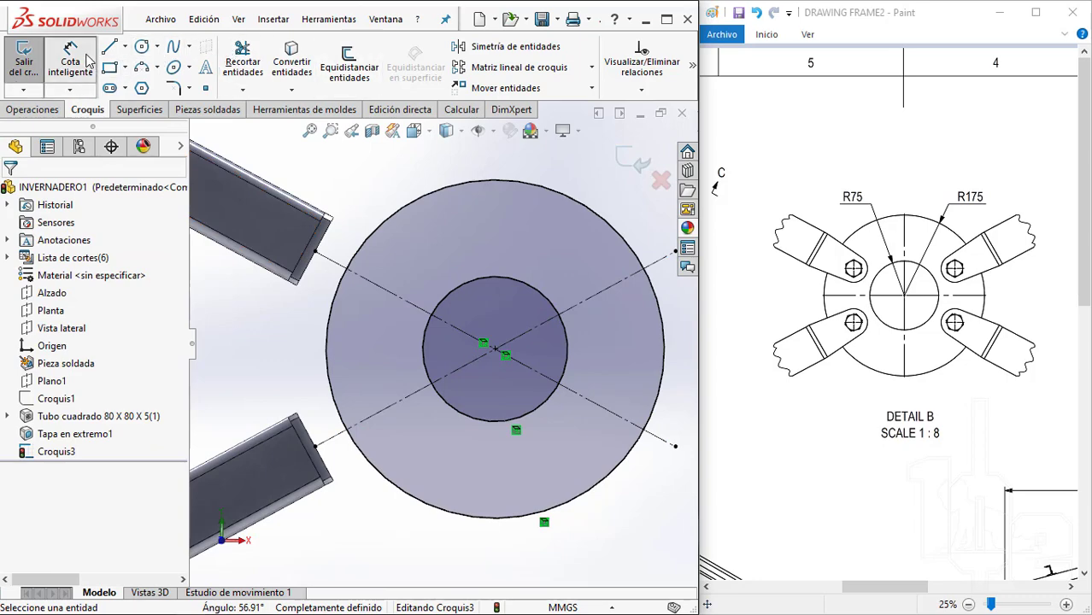
{"action": "left_click", "coordinate": [492, 285]}
{"action": "scroll", "coordinate": [492, 284], "scroll_direction": "up", "scroll_amount": 1}
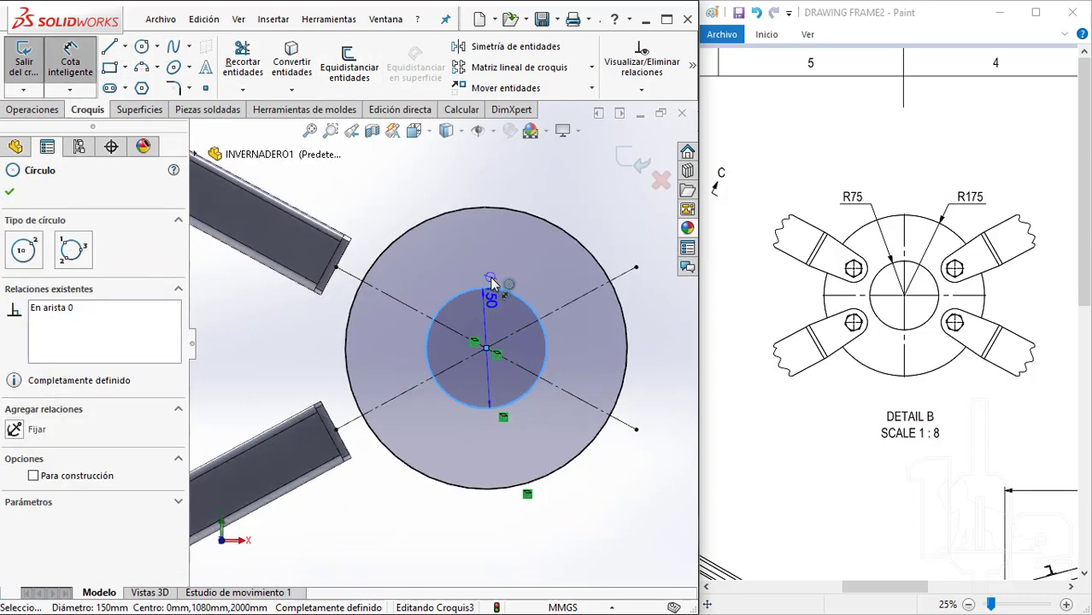
{"action": "left_click", "coordinate": [488, 208]}
{"action": "scroll", "coordinate": [551, 223], "scroll_direction": "down", "scroll_amount": 3}
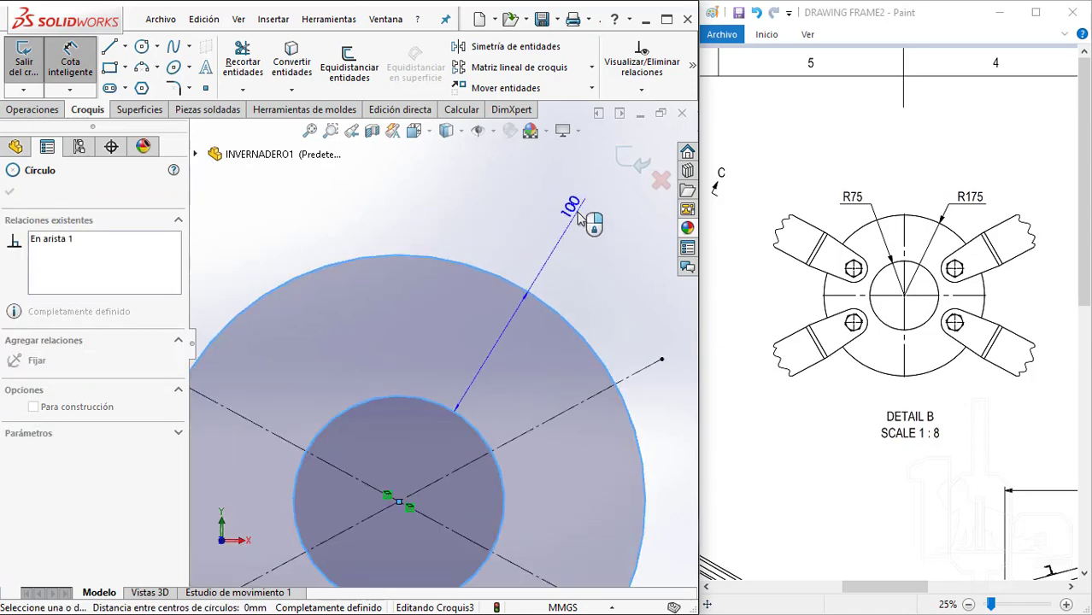
{"action": "scroll", "coordinate": [547, 226], "scroll_direction": "up", "scroll_amount": 2}
{"action": "key", "text": "Escape"}
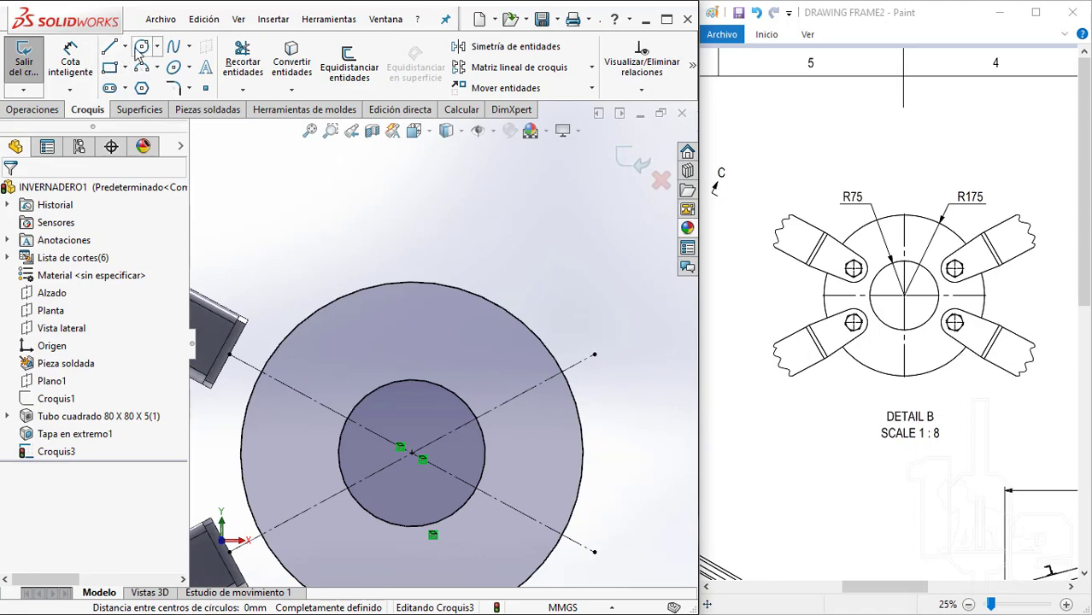
{"action": "left_click", "coordinate": [142, 47]}
{"action": "left_click", "coordinate": [412, 451]}
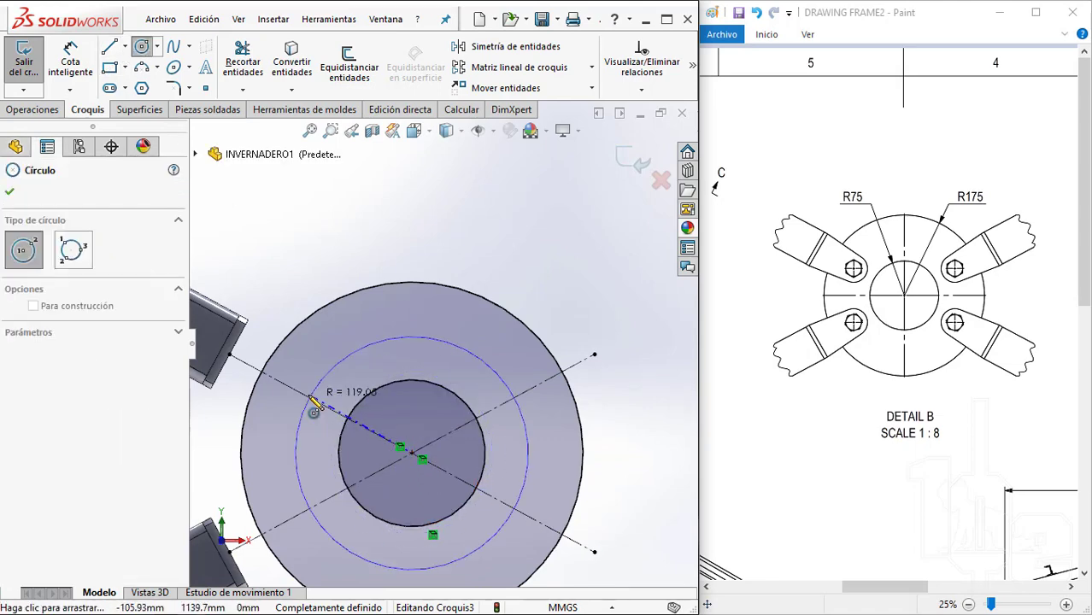
{"action": "left_click", "coordinate": [314, 401]}
Dimension the new circle 50 mm inside the outer edge and make it construction
{"action": "left_click", "coordinate": [70, 62]}
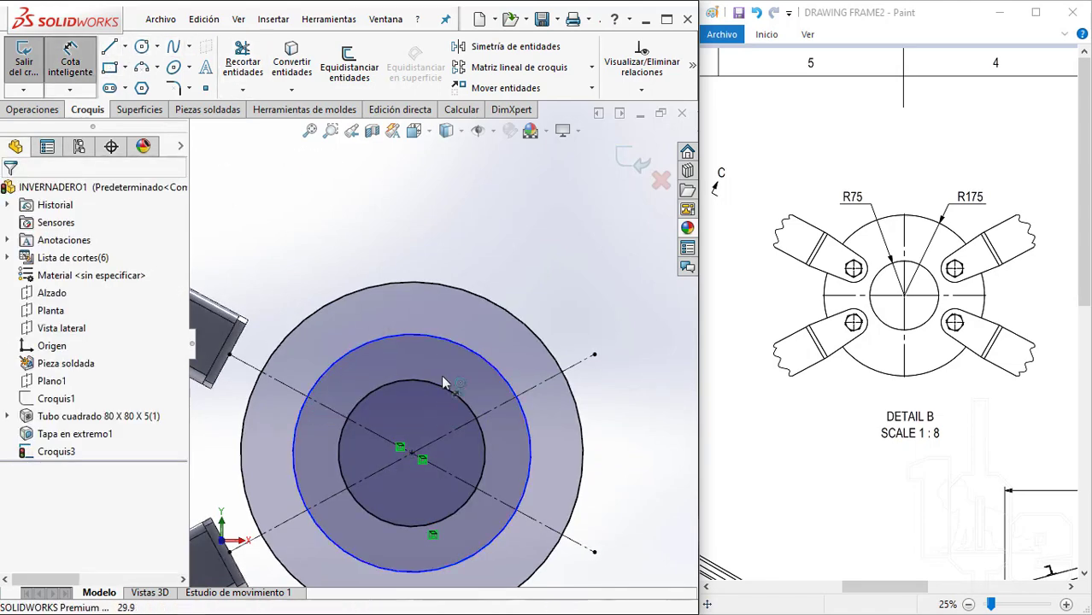
{"action": "left_click", "coordinate": [441, 337]}
{"action": "left_click", "coordinate": [459, 286]}
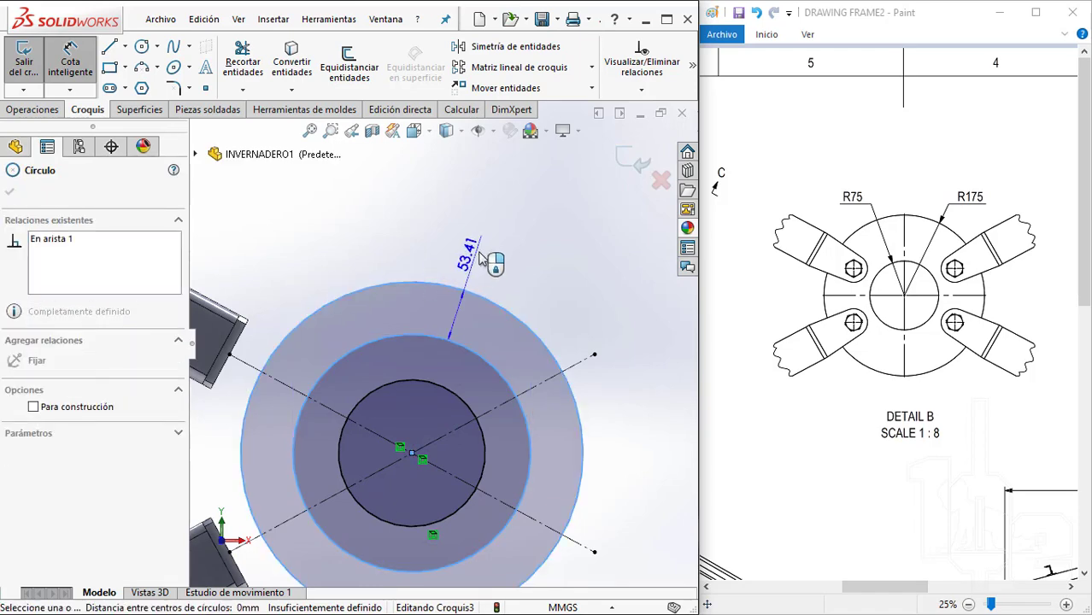
{"action": "left_click", "coordinate": [481, 255]}
{"action": "key", "text": "Return"}
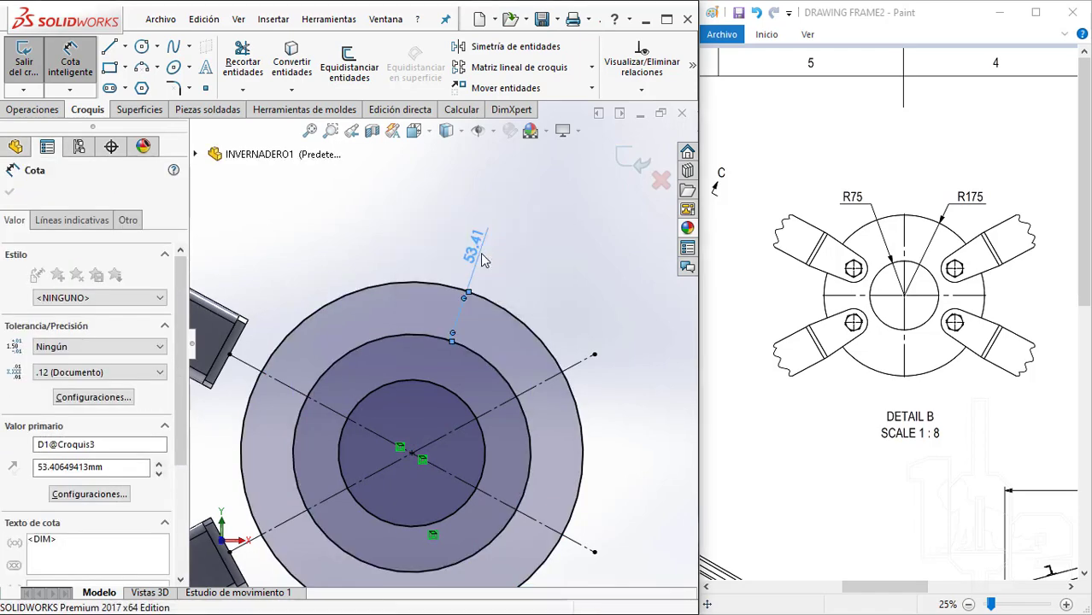
{"action": "key", "text": "Escape"}
{"action": "left_click", "coordinate": [449, 288]}
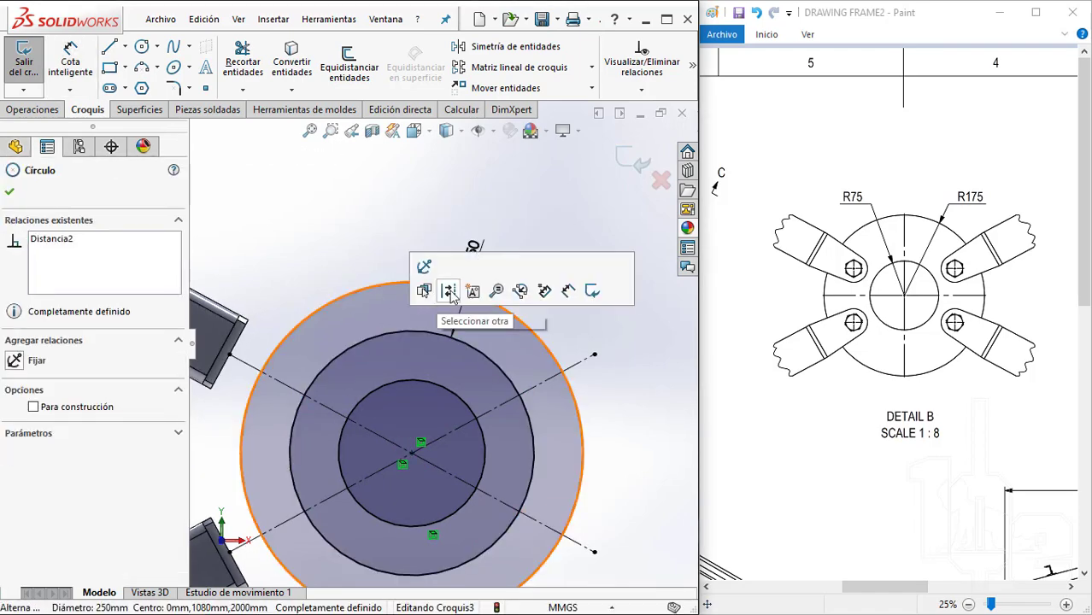
{"action": "left_click", "coordinate": [449, 290]}
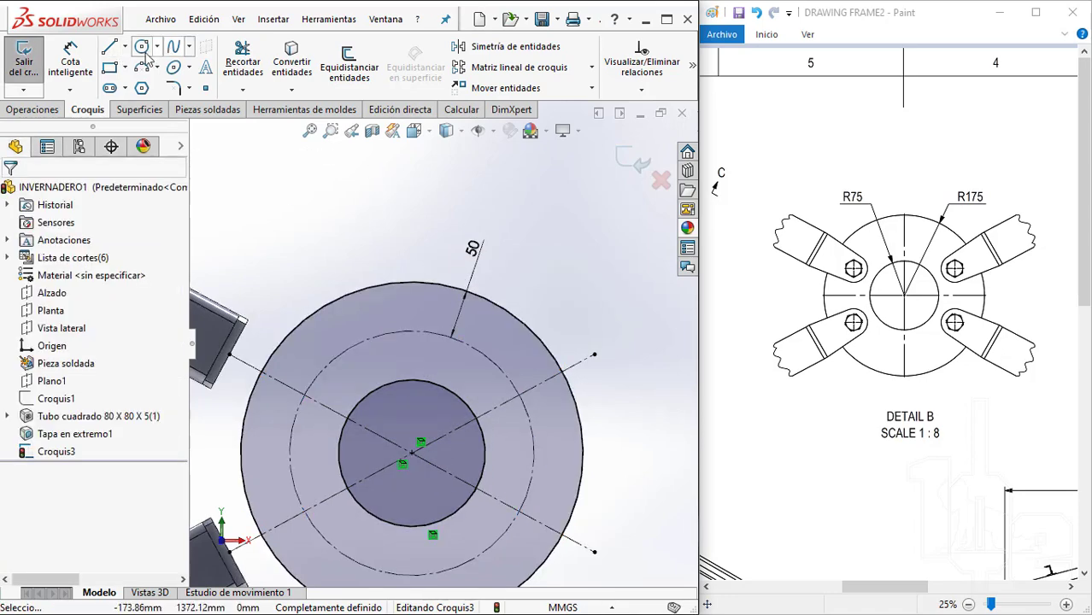
{"action": "key", "text": "Return"}
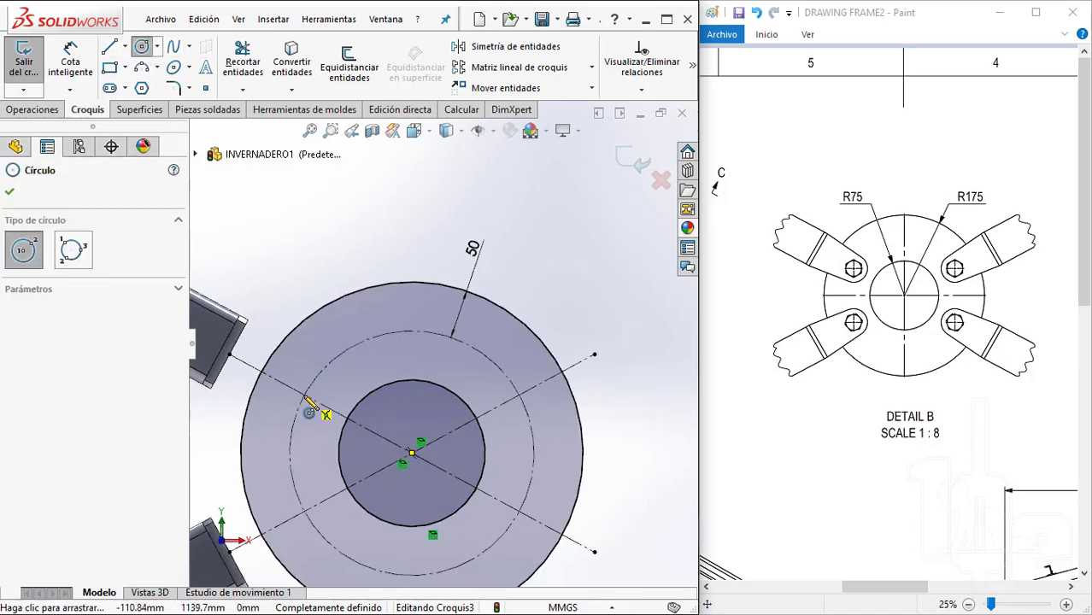
Draw four bolt-hole circles where the diagonals cross the construction circle
{"action": "left_click", "coordinate": [306, 396]}
{"action": "left_click", "coordinate": [322, 393]}
{"action": "scroll", "coordinate": [346, 419], "scroll_direction": "up", "scroll_amount": 3}
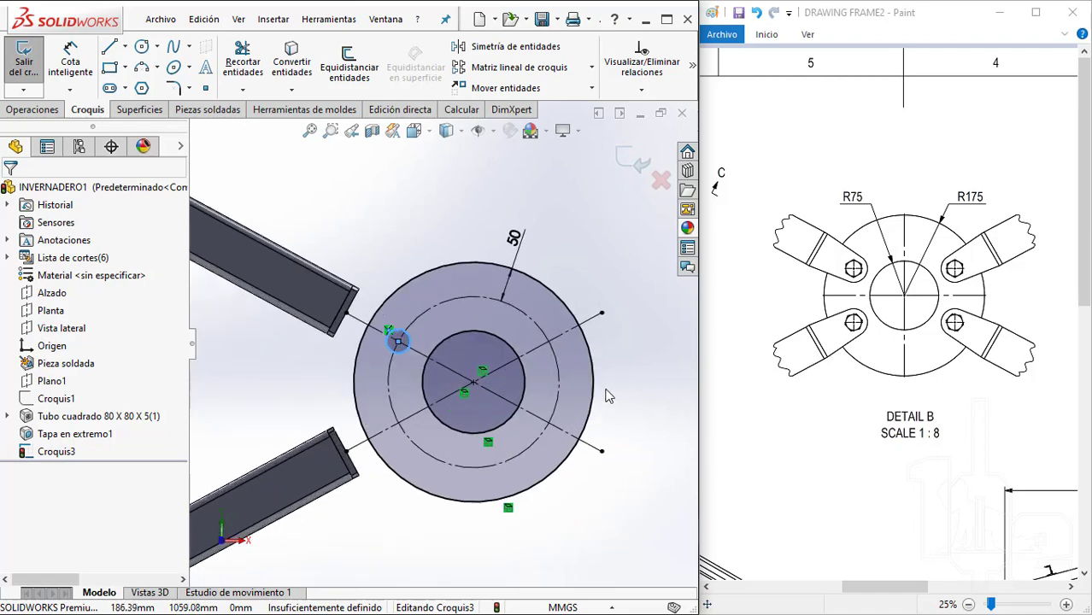
{"action": "left_click", "coordinate": [142, 46]}
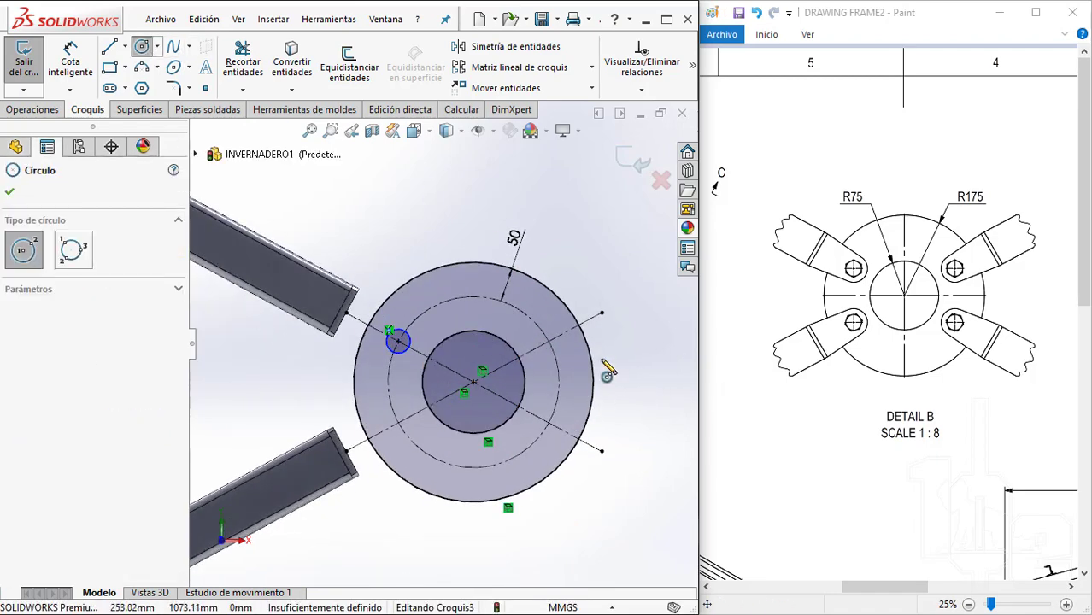
{"action": "left_click", "coordinate": [548, 341]}
{"action": "left_click", "coordinate": [571, 354]}
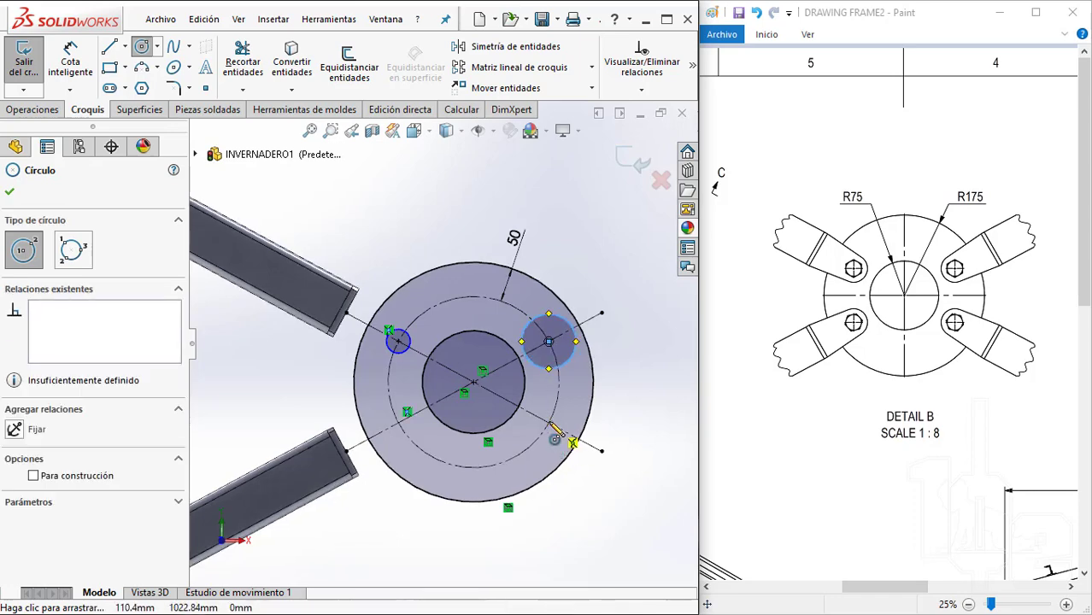
{"action": "left_click", "coordinate": [548, 423]}
{"action": "left_click", "coordinate": [549, 443]}
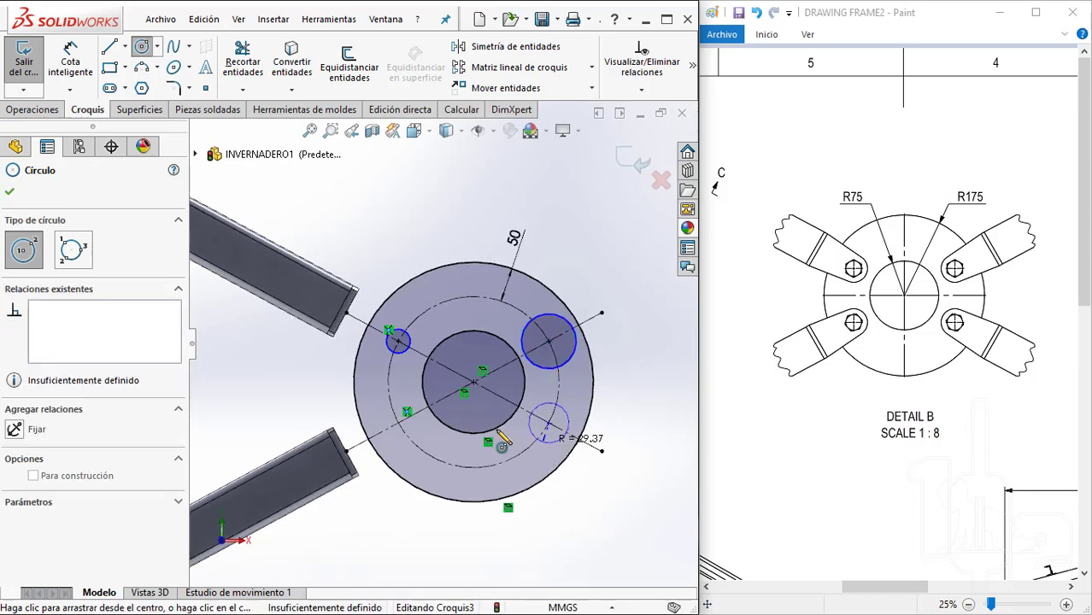
{"action": "left_click", "coordinate": [398, 421]}
{"action": "left_click", "coordinate": [398, 444]}
{"action": "key", "text": "Escape"}
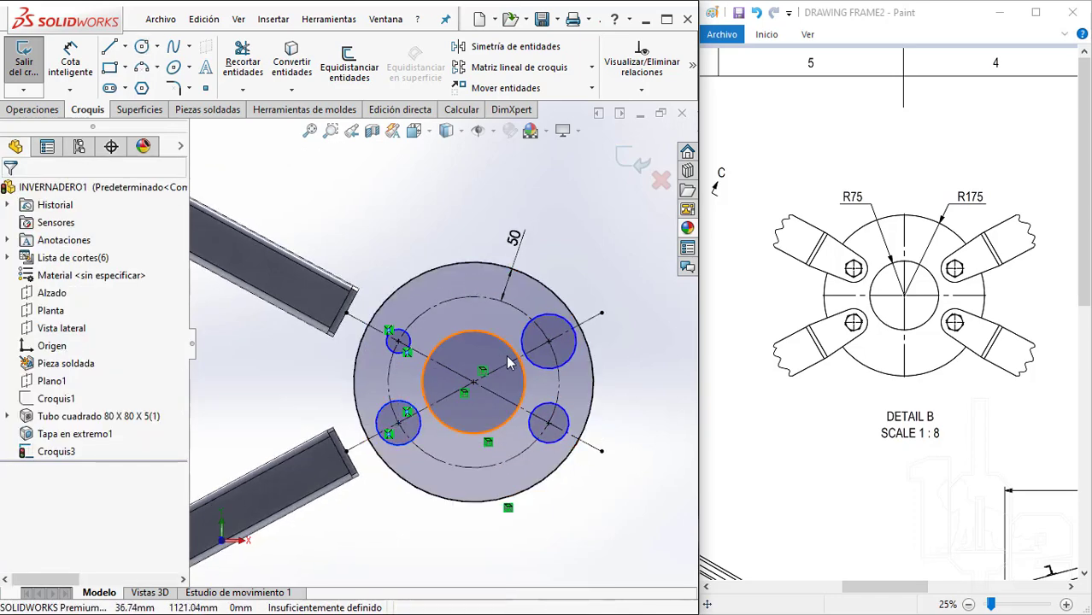
Apply an Equal relation to the four bolt-hole circles
{"action": "left_click", "coordinate": [530, 340]}
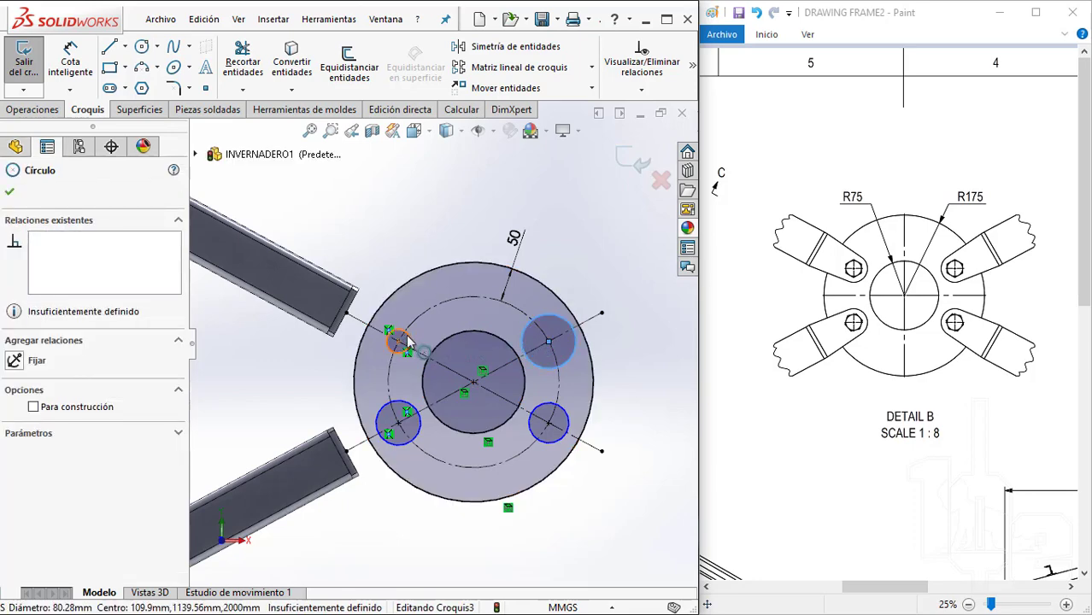
{"action": "left_click", "coordinate": [408, 342], "text": "ctrl"}
{"action": "left_click", "coordinate": [546, 403]}
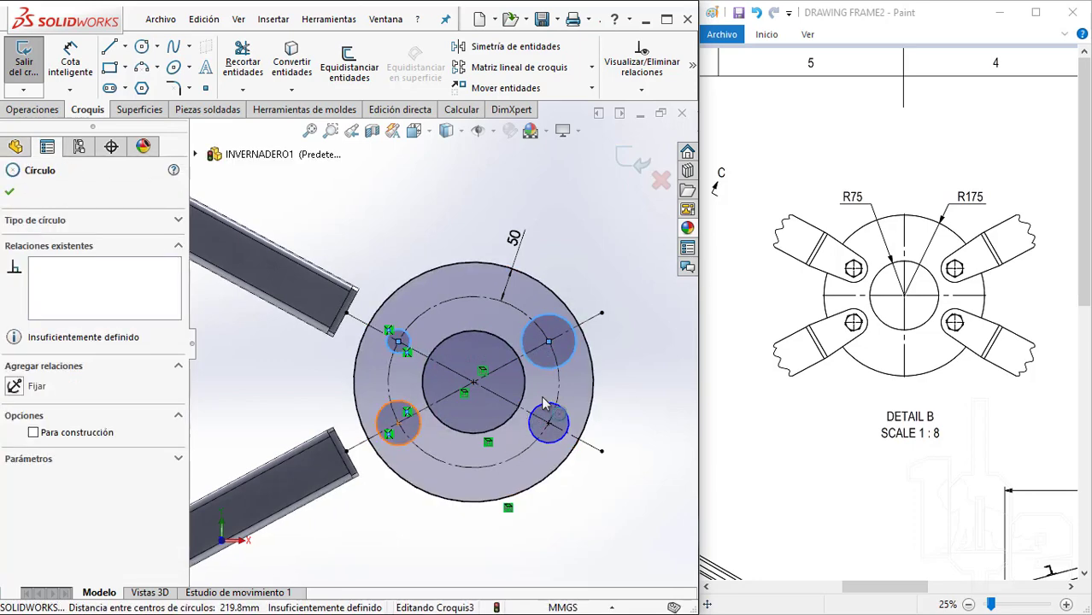
{"action": "left_click", "coordinate": [545, 403], "text": "ctrl"}
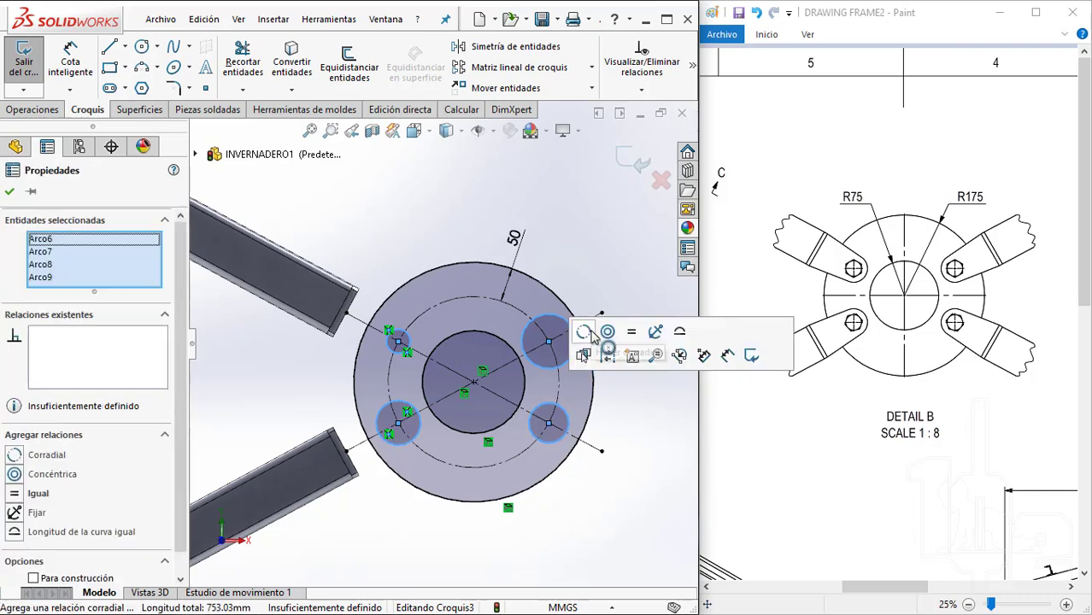
{"action": "left_click", "coordinate": [633, 334]}
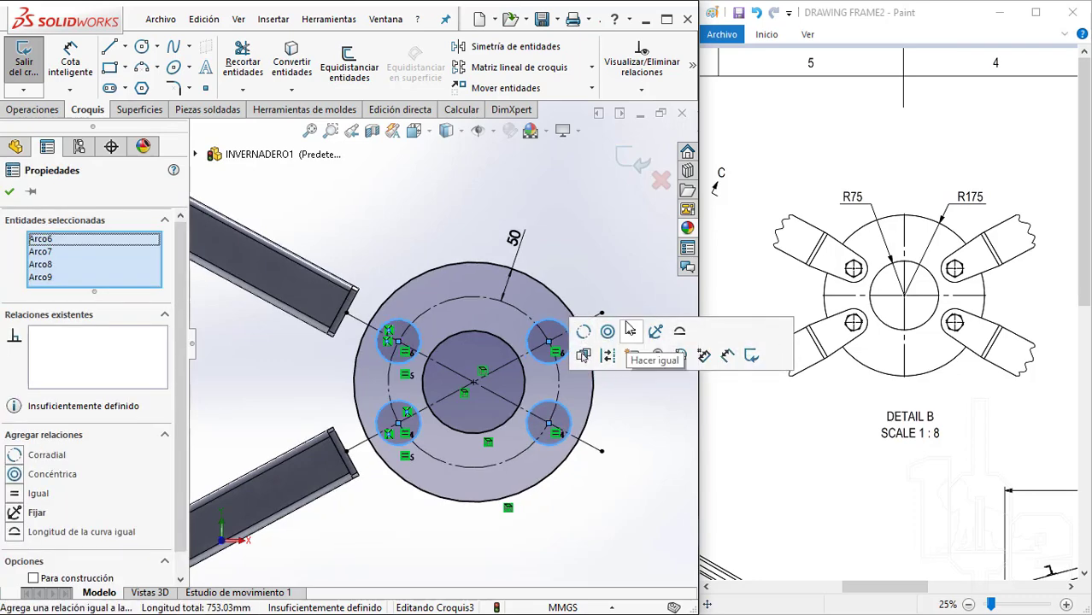
{"action": "left_click", "coordinate": [596, 230]}
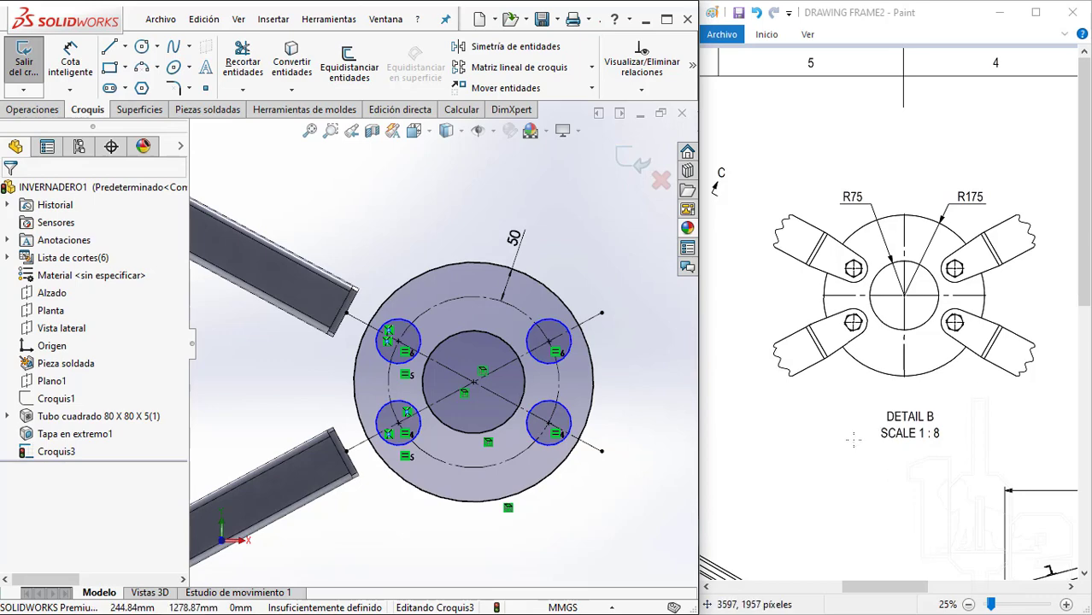
Dimension the upper-right bolt hole at Ø22 mm
{"action": "left_click_drag", "start_coordinate": [907, 587], "coordinate": [818, 589]}
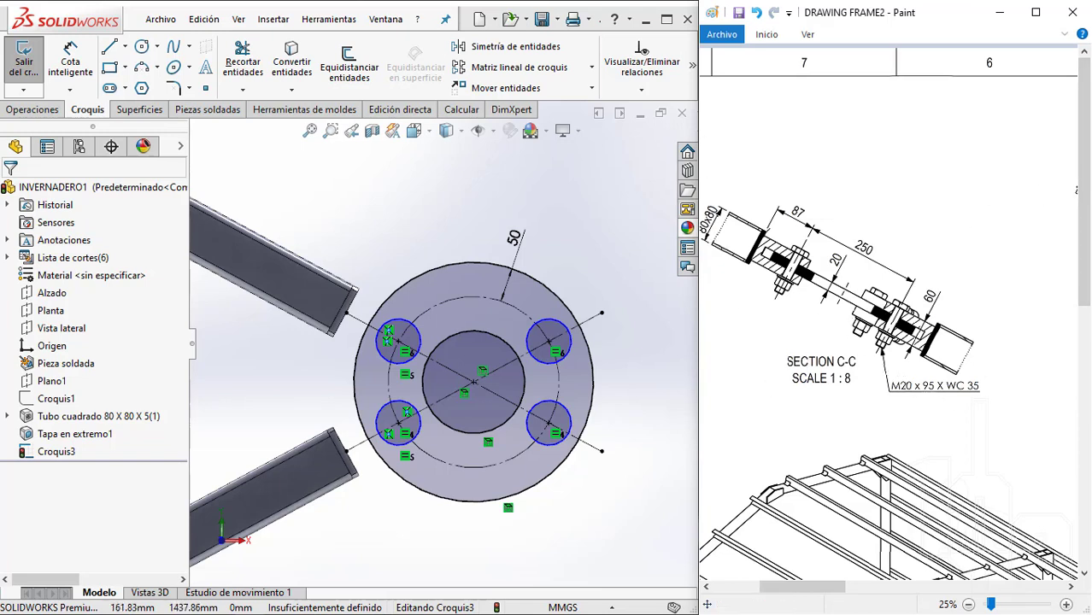
{"action": "left_click", "coordinate": [76, 54]}
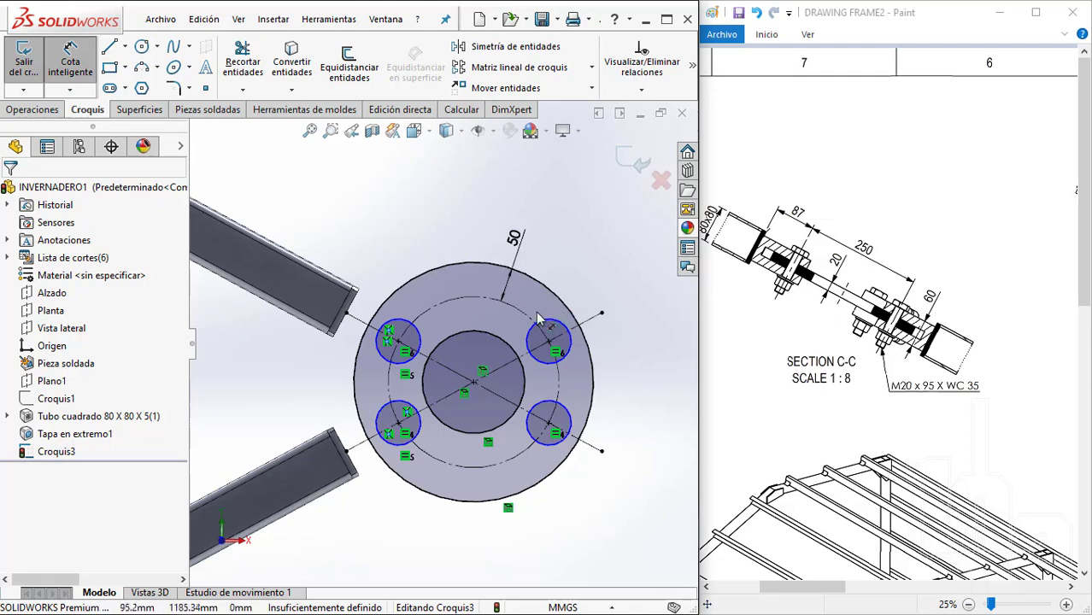
{"action": "left_click", "coordinate": [584, 272]}
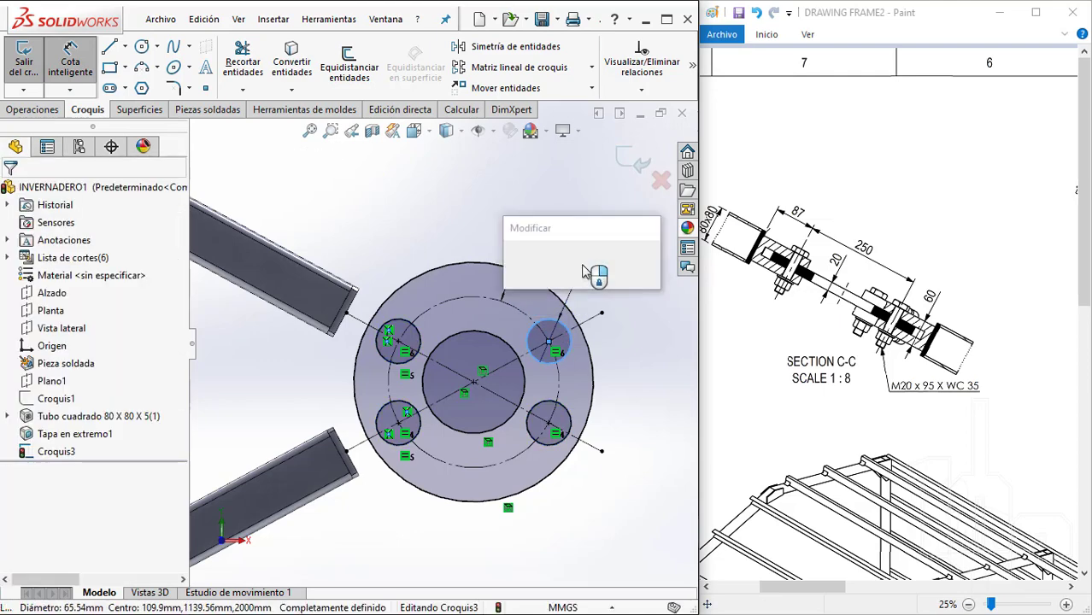
{"action": "type", "text": "22"}
{"action": "key", "text": "Return"}
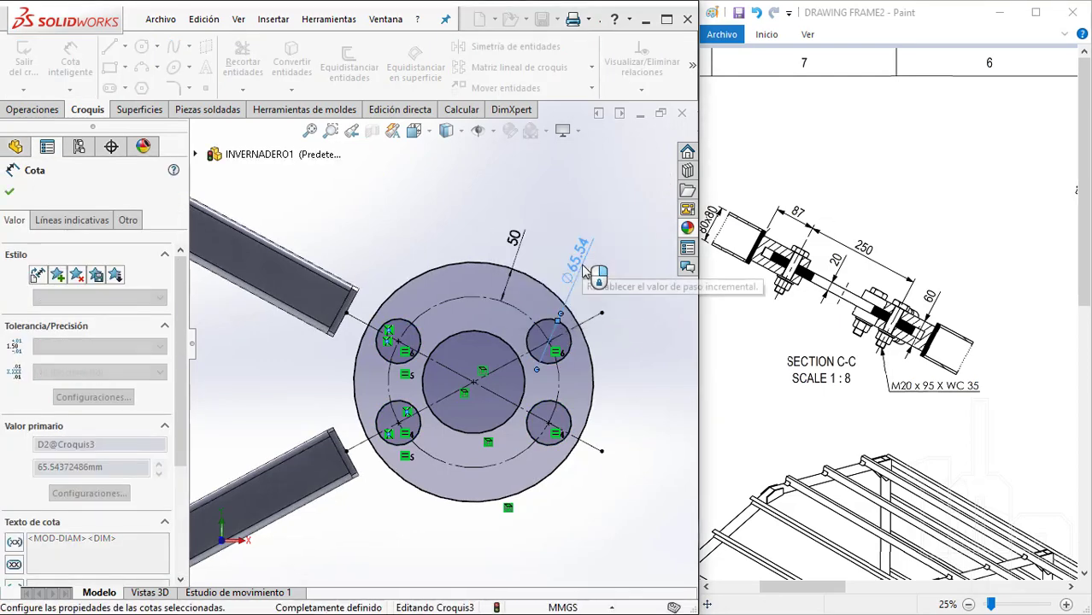
{"action": "left_click", "coordinate": [654, 373]}
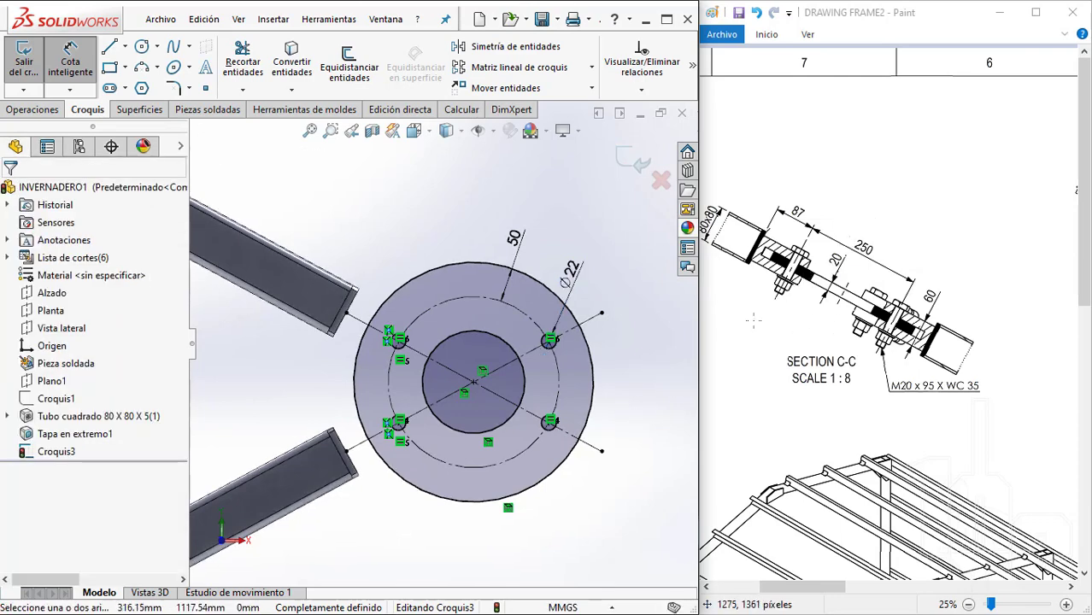
Start an Extruded Boss/Base on the hub sketch
{"action": "left_click", "coordinate": [863, 255]}
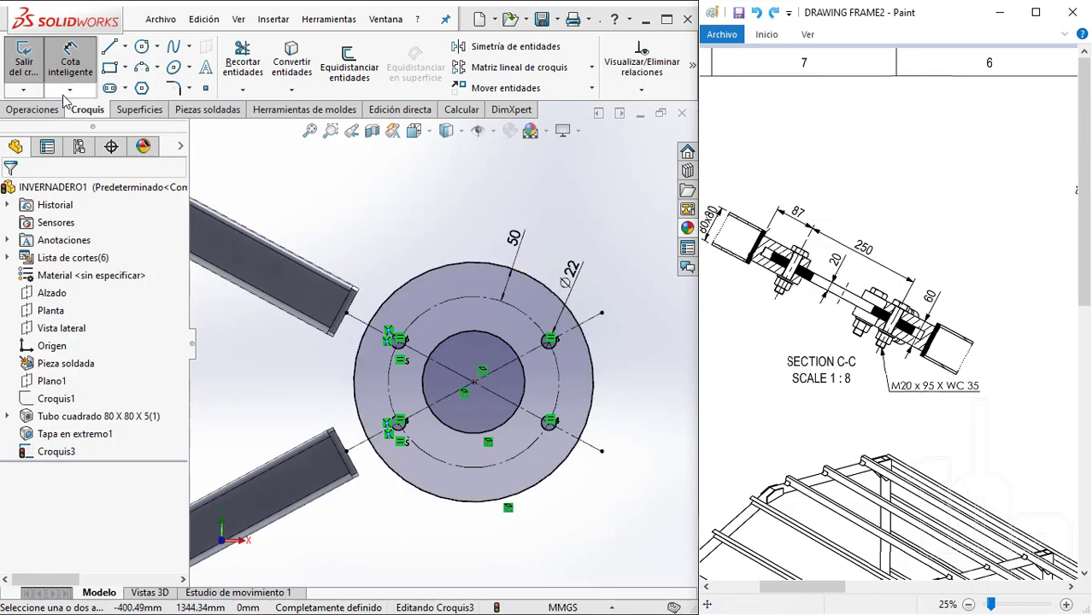
{"action": "left_click", "coordinate": [33, 109]}
{"action": "left_click", "coordinate": [40, 82]}
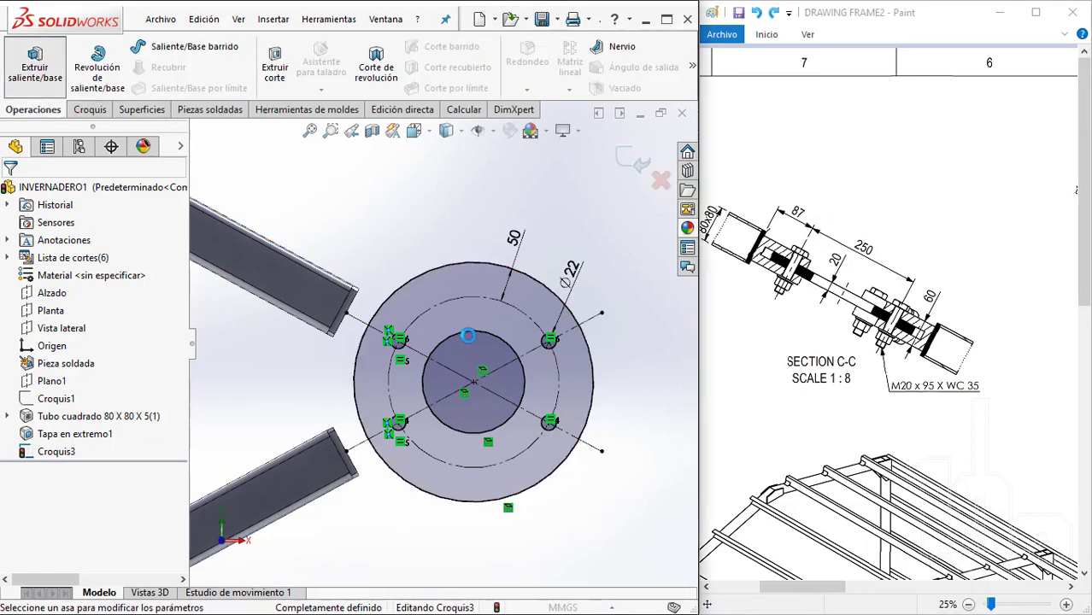
Extrude the hub sketch Mid Plane to a 20 mm thickness
{"action": "middle_click_drag", "start_coordinate": [468, 305], "coordinate": [406, 228]}
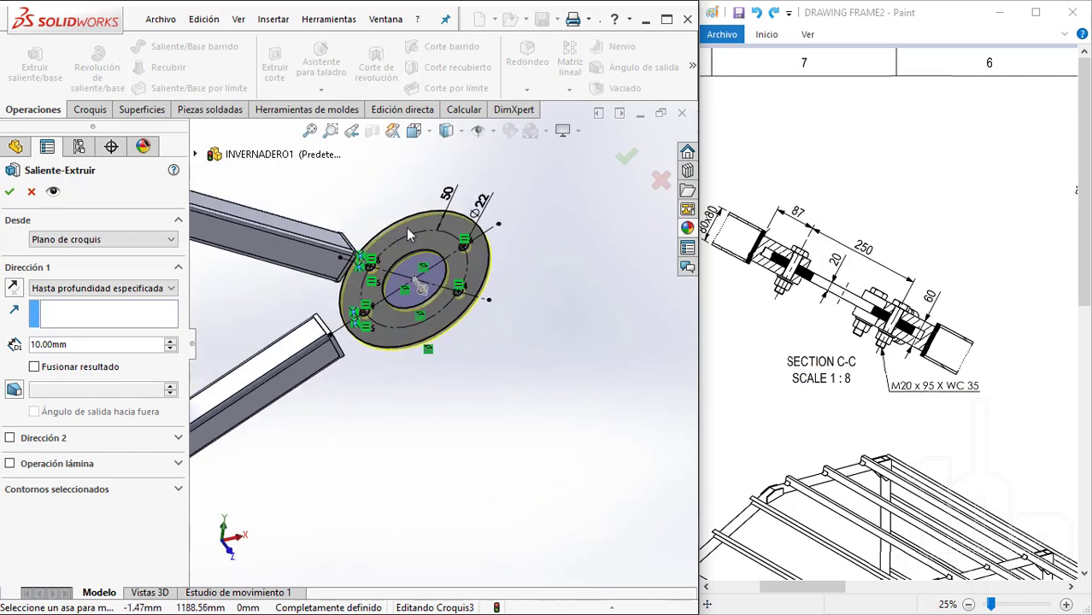
{"action": "scroll", "coordinate": [361, 288], "scroll_direction": "down", "scroll_amount": 4}
{"action": "left_click", "coordinate": [103, 288]}
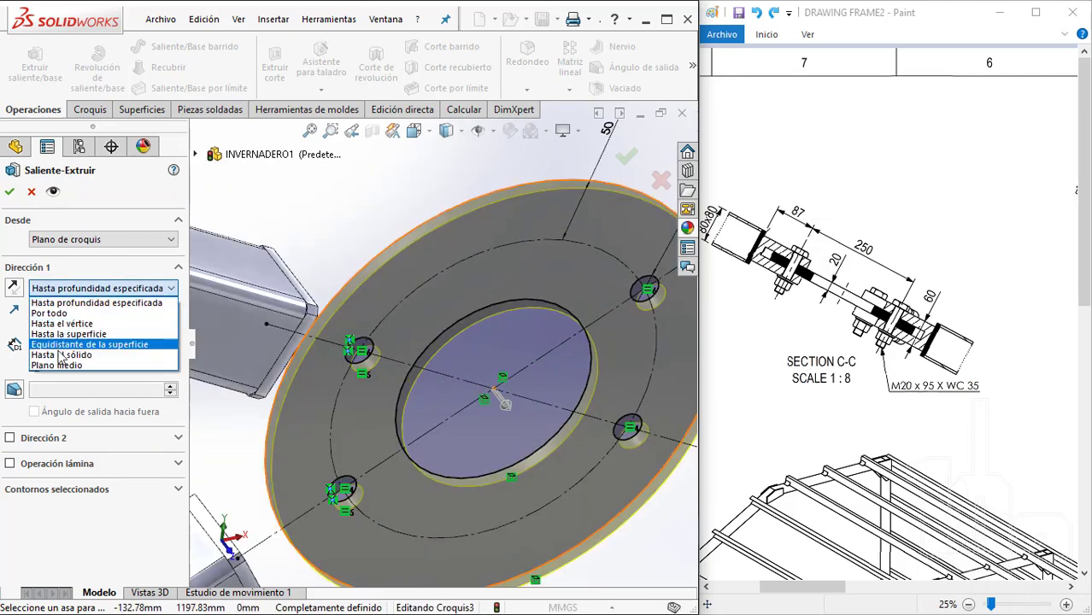
{"action": "left_click", "coordinate": [74, 367]}
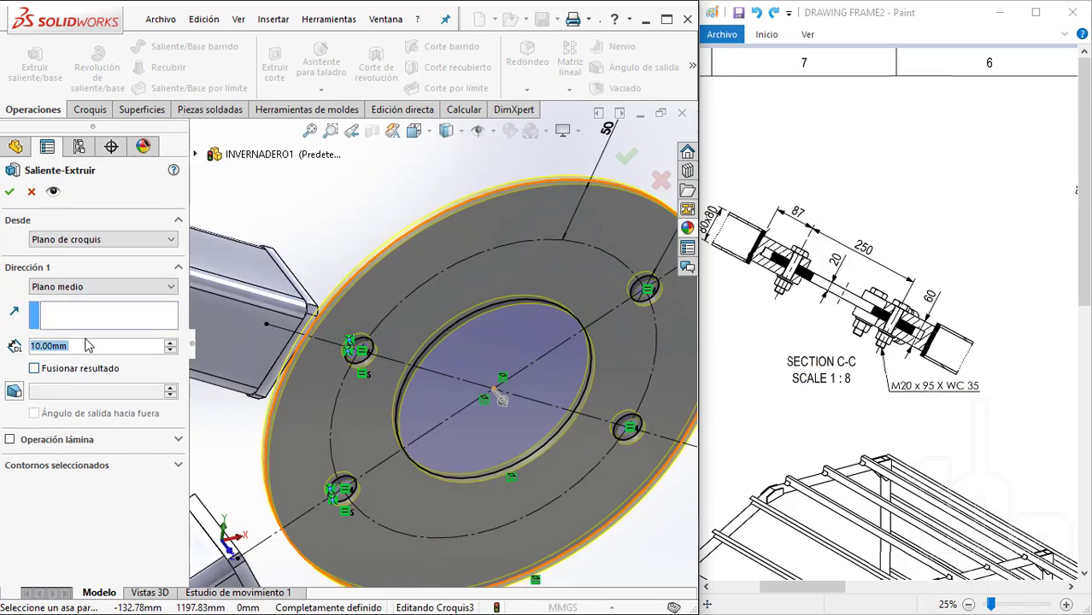
{"action": "type", "text": "20"}
{"action": "key", "text": "Return"}
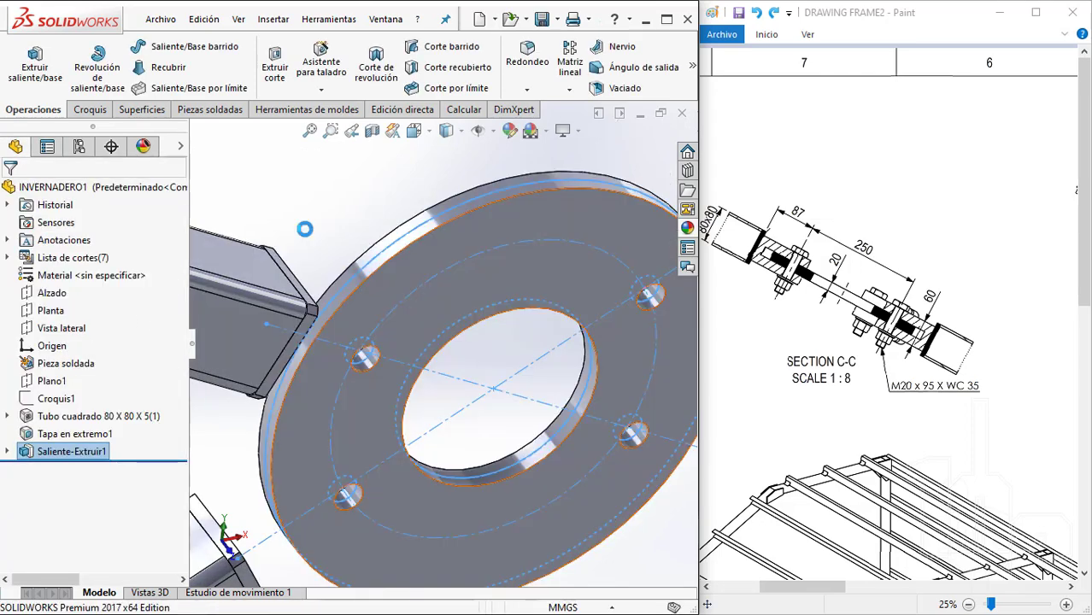
{"action": "left_click", "coordinate": [7, 259]}
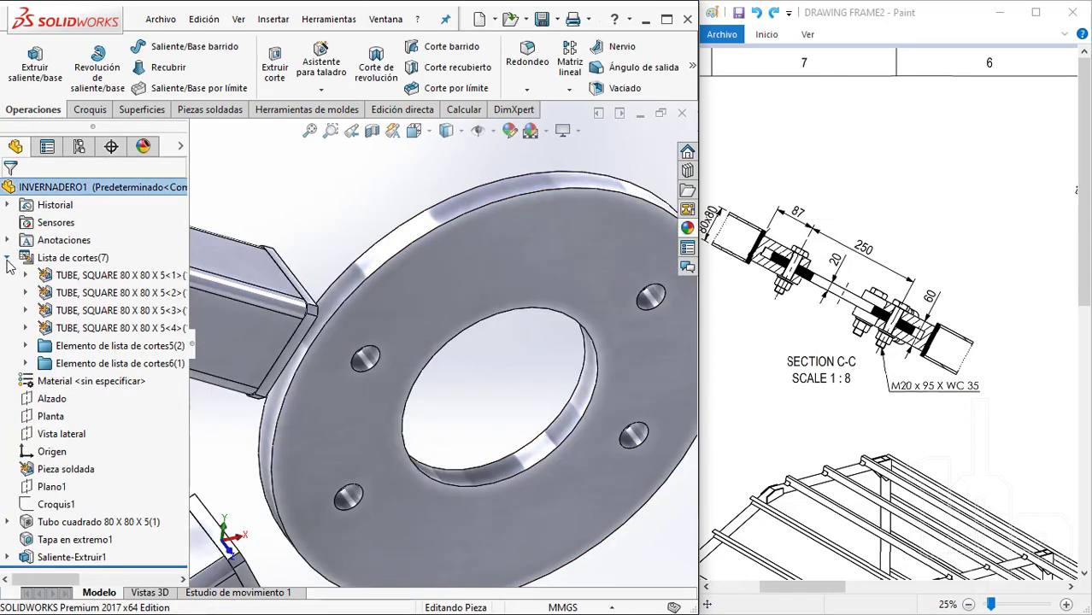
{"action": "left_click", "coordinate": [68, 366]}
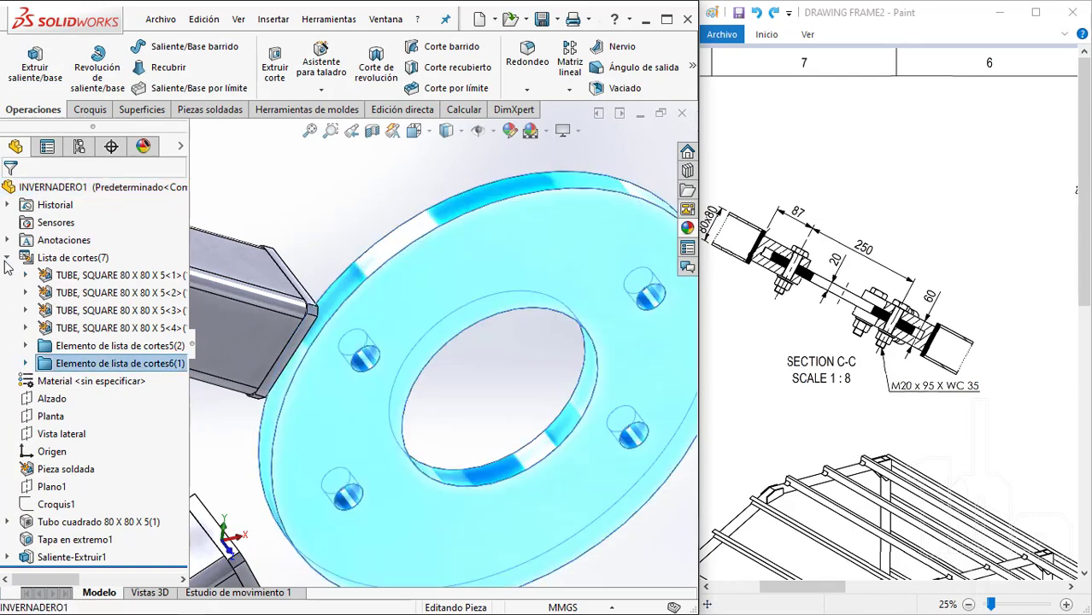
{"action": "left_click", "coordinate": [6, 258]}
{"action": "left_click", "coordinate": [330, 221]}
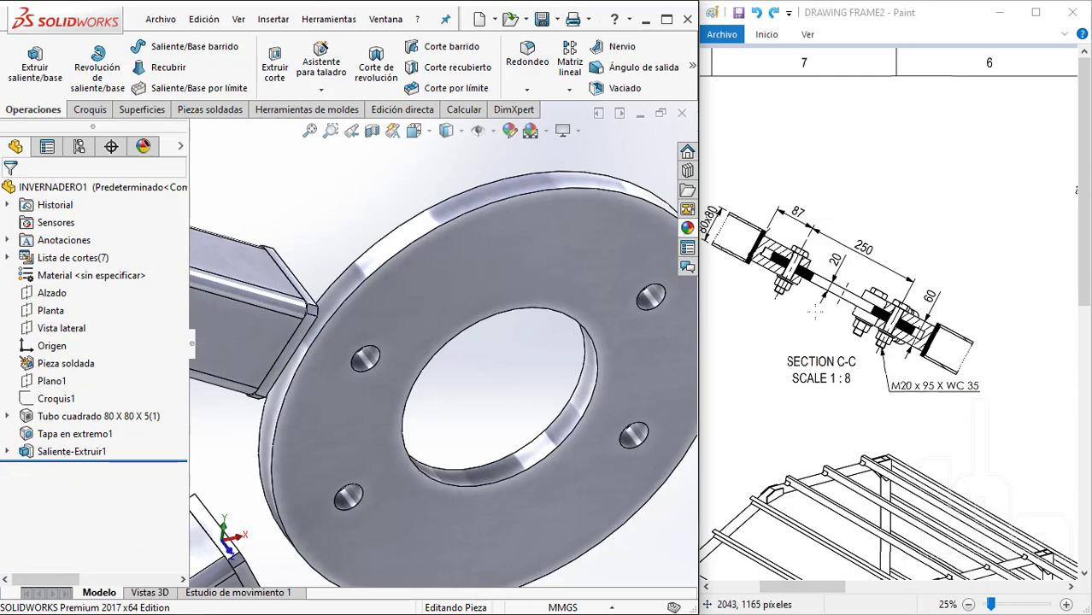
{"action": "scroll", "coordinate": [470, 323], "scroll_direction": "up", "scroll_amount": 2}
{"action": "scroll", "coordinate": [414, 367], "scroll_direction": "up", "scroll_amount": 2}
{"action": "scroll", "coordinate": [434, 382], "scroll_direction": "up", "scroll_amount": 2}
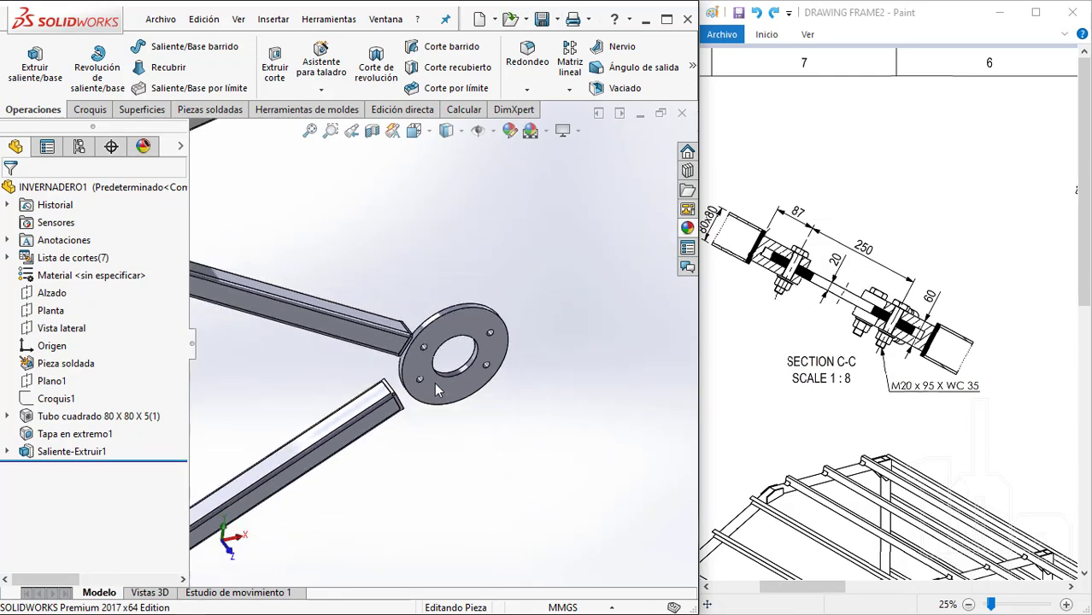
{"action": "scroll", "coordinate": [408, 319], "scroll_direction": "up", "scroll_amount": 2}
{"action": "mouse_move", "coordinate": [408, 320]}
{"action": "middle_mouse_down"}
{"action": "mouse_move", "coordinate": [412, 350]}
{"action": "mouse_move", "coordinate": [420, 320]}
{"action": "mouse_move", "coordinate": [417, 420]}
{"action": "mouse_move", "coordinate": [412, 374]}
{"action": "mouse_move", "coordinate": [393, 350]}
{"action": "middle_mouse_up"}
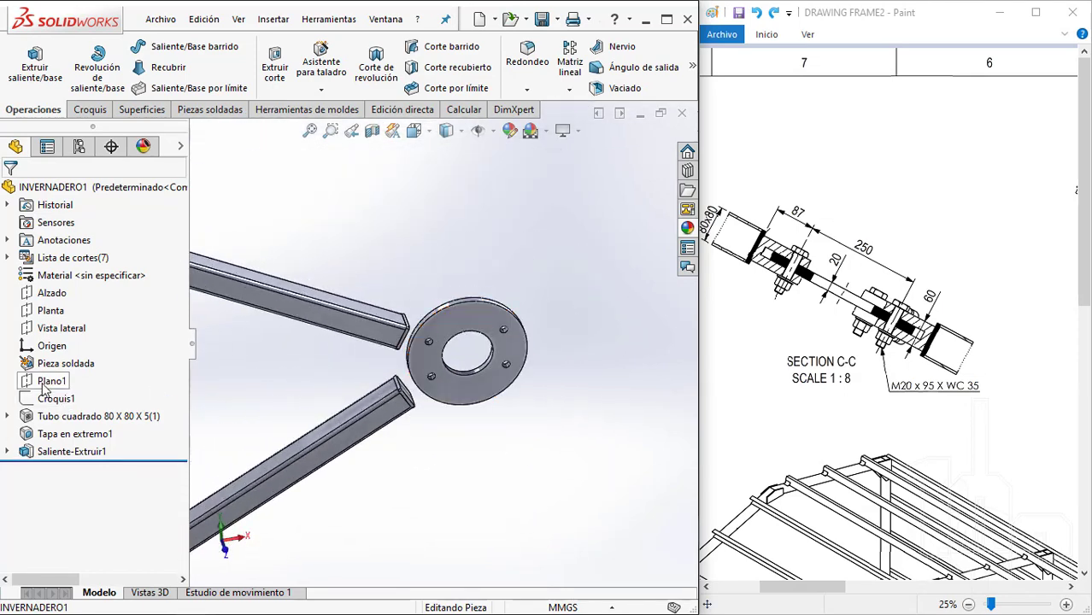
Start a new sketch on Plano1 and convert the upper bolt hole's edge into it
{"action": "left_click", "coordinate": [51, 382]}
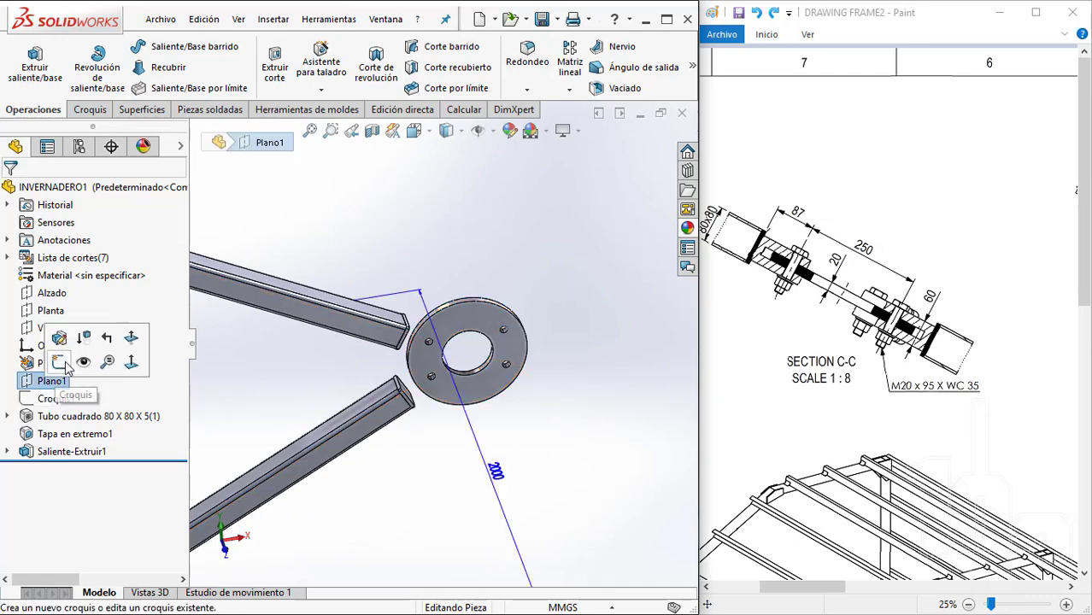
{"action": "left_click", "coordinate": [59, 363]}
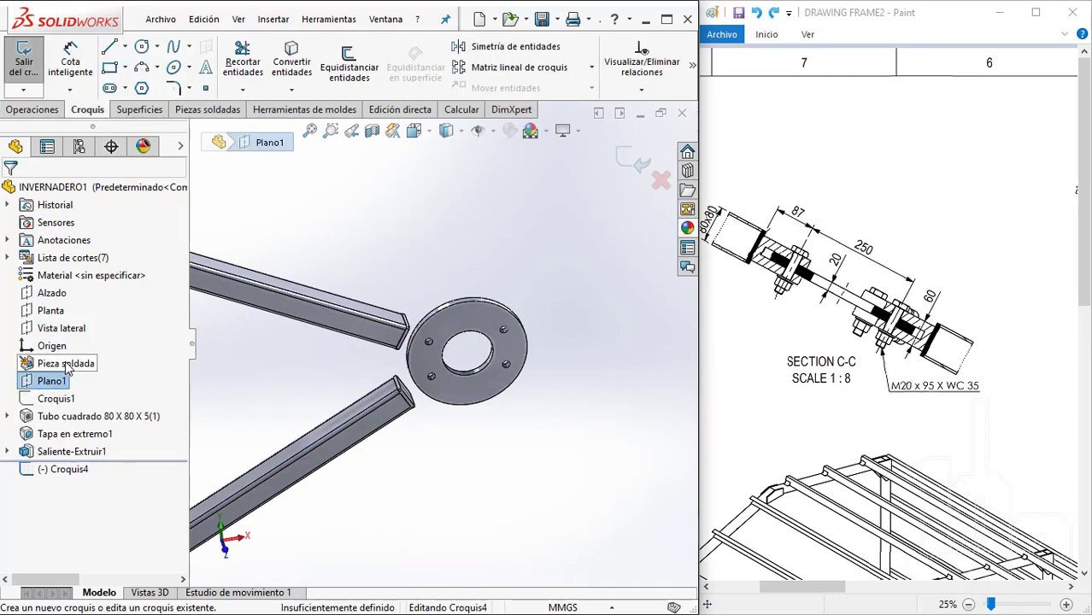
{"action": "scroll", "coordinate": [517, 322], "scroll_direction": "down", "scroll_amount": 3}
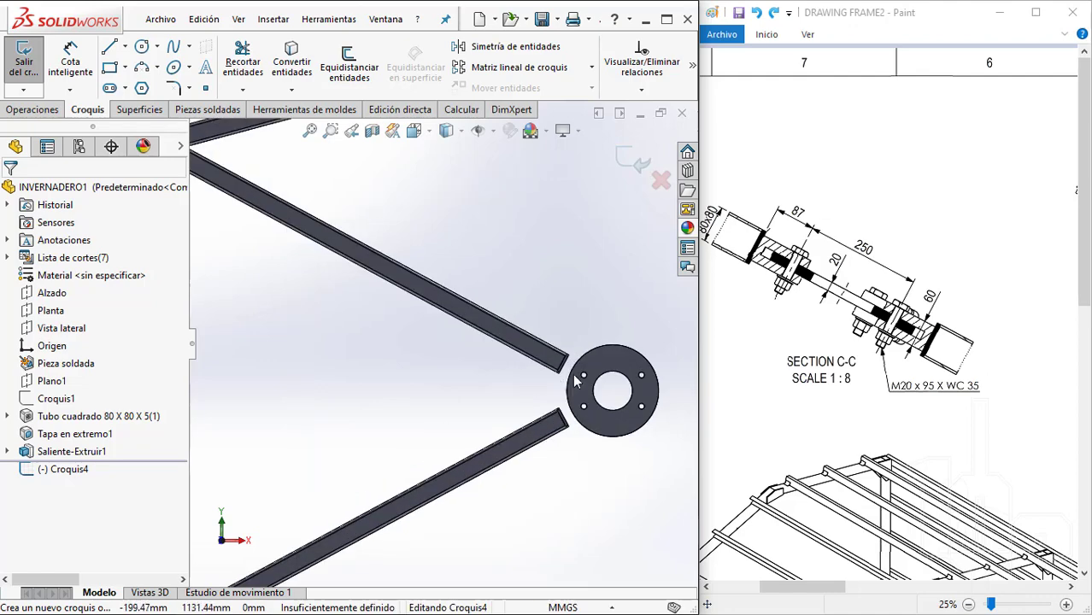
{"action": "scroll", "coordinate": [515, 359], "scroll_direction": "down", "scroll_amount": 3}
{"action": "scroll", "coordinate": [514, 370], "scroll_direction": "down", "scroll_amount": 3}
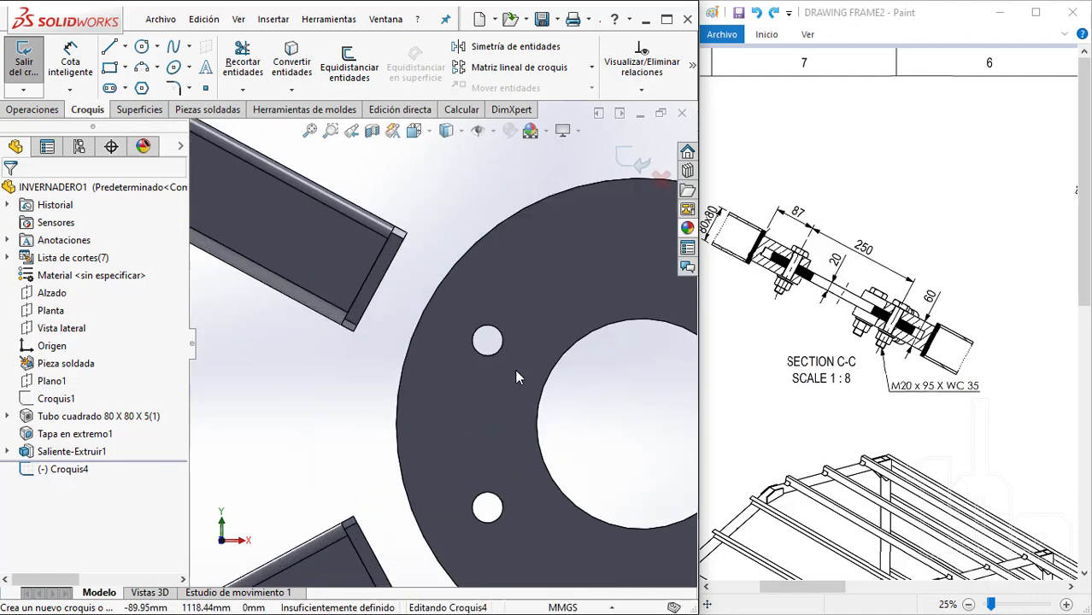
{"action": "left_click", "coordinate": [291, 66]}
{"action": "left_click", "coordinate": [476, 336]}
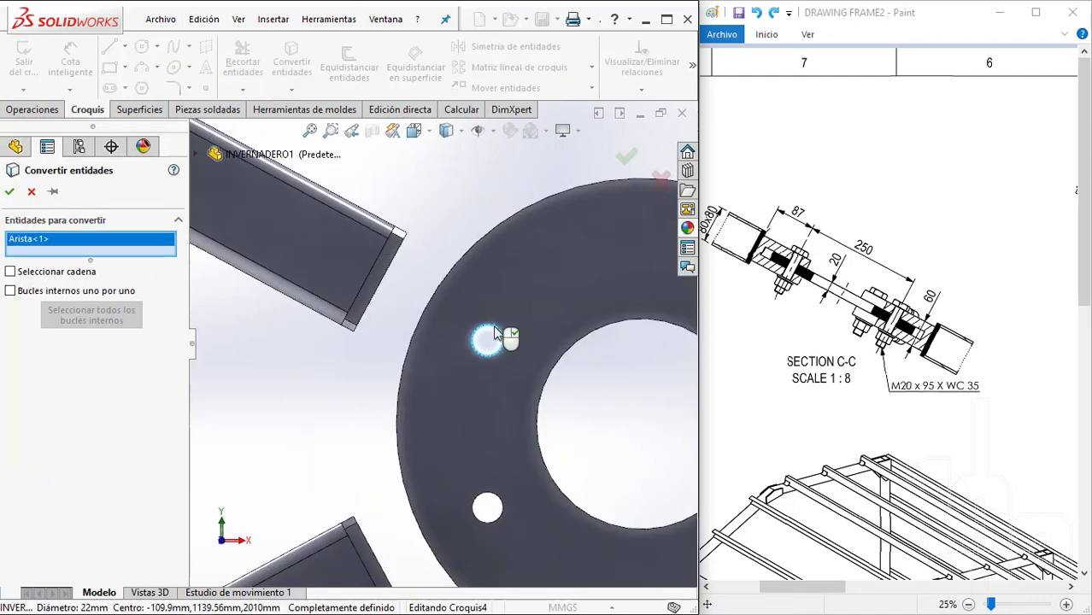
{"action": "key", "text": "Return"}
Draw the lug outline from the tube corner, arcing around the hole and back to the corners
{"action": "key", "text": "l"}
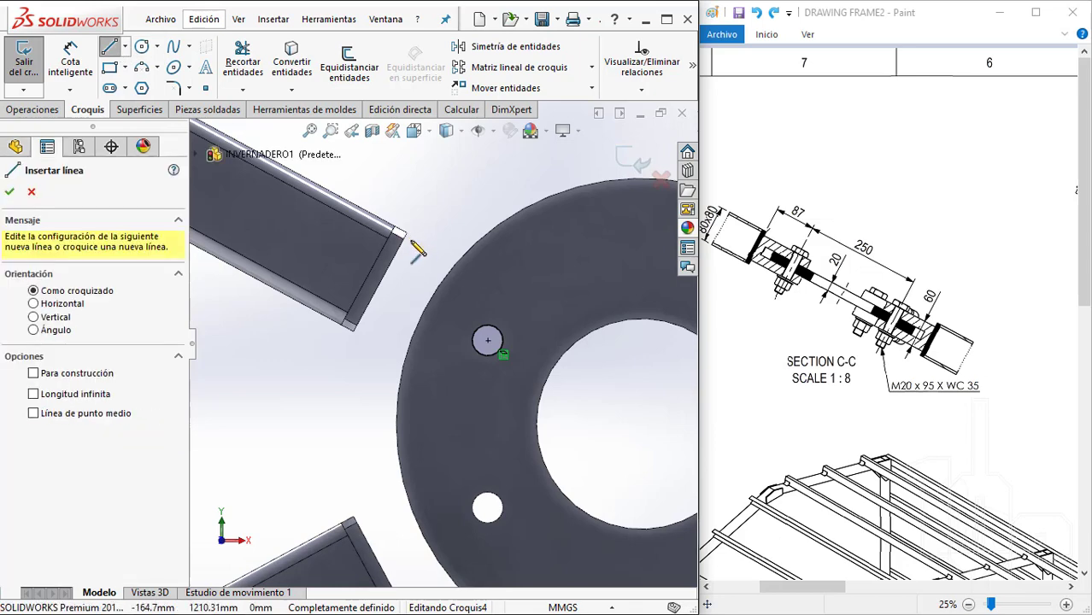
{"action": "left_click", "coordinate": [407, 232]}
{"action": "scroll", "coordinate": [539, 320], "scroll_direction": "down", "scroll_amount": 3}
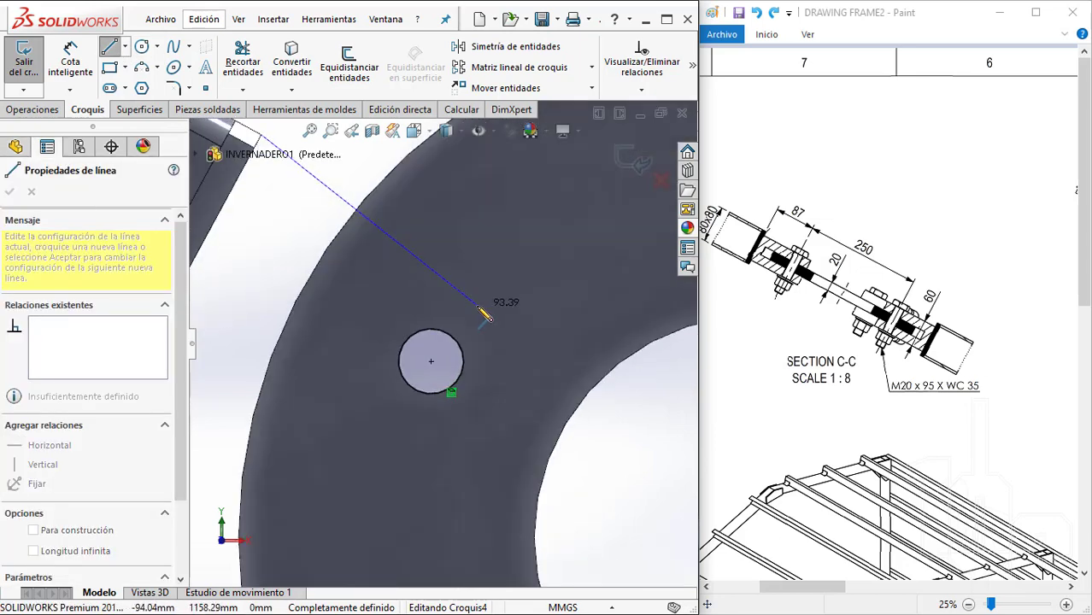
{"action": "left_click", "coordinate": [477, 305]}
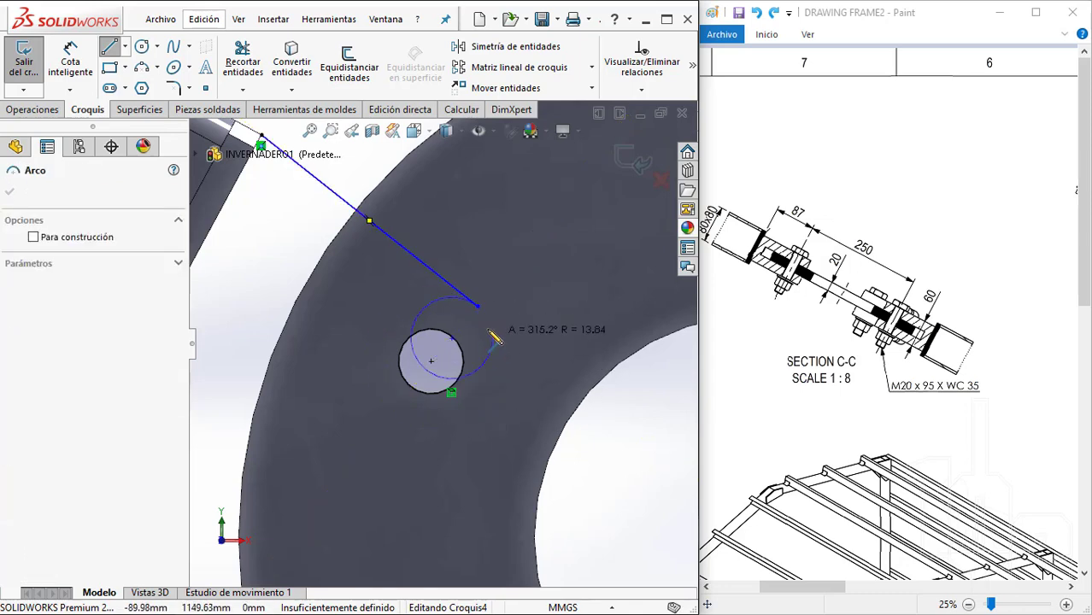
{"action": "left_click", "coordinate": [419, 420]}
{"action": "middle_click_drag", "start_coordinate": [399, 414], "coordinate": [297, 348]}
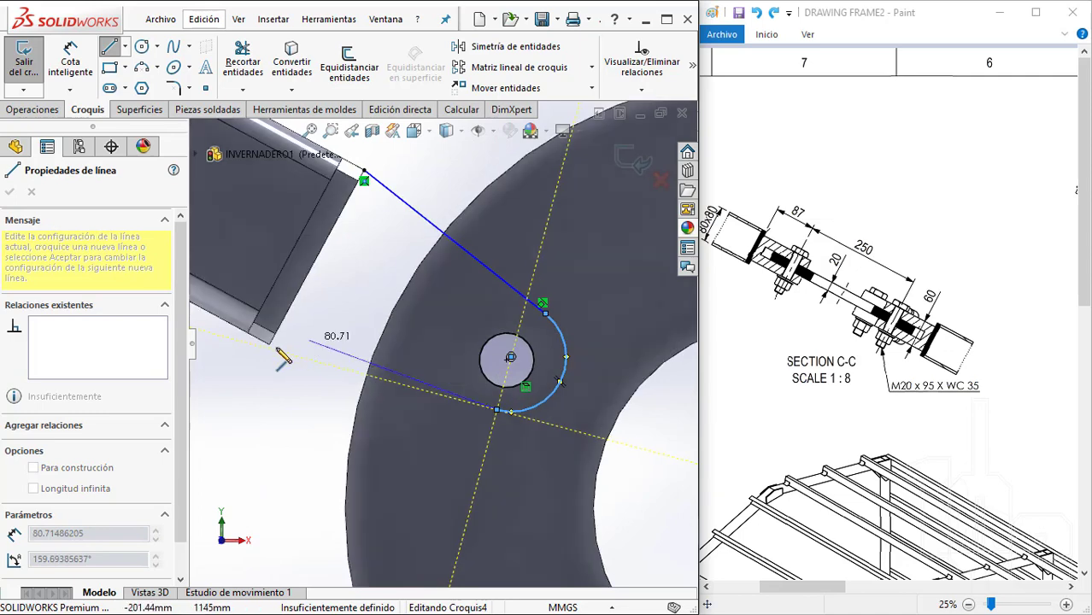
{"action": "left_click", "coordinate": [269, 346]}
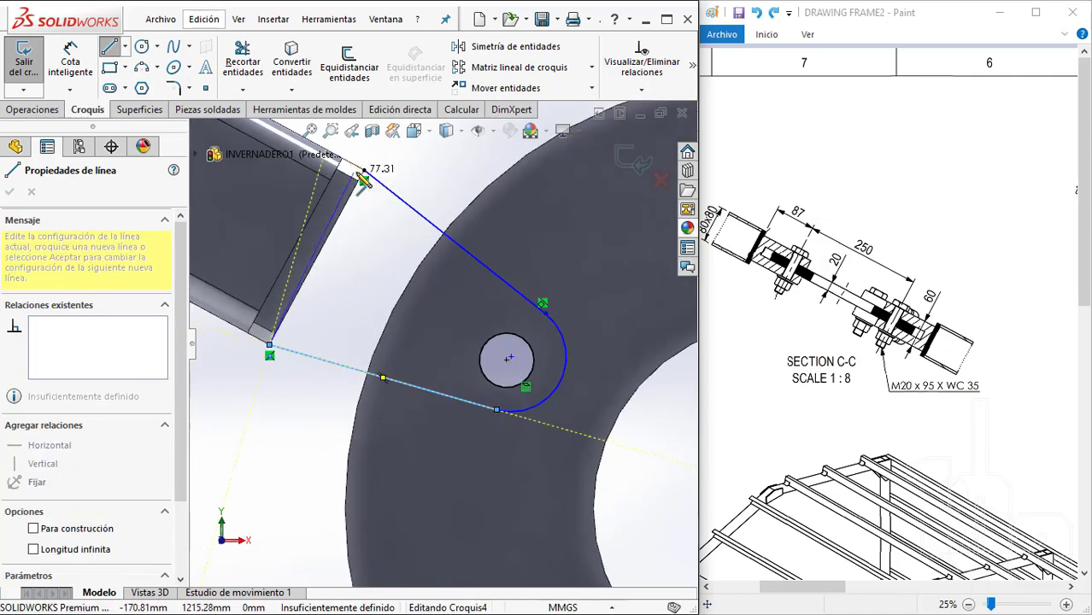
{"action": "left_click", "coordinate": [364, 176]}
{"action": "key", "text": "Escape"}
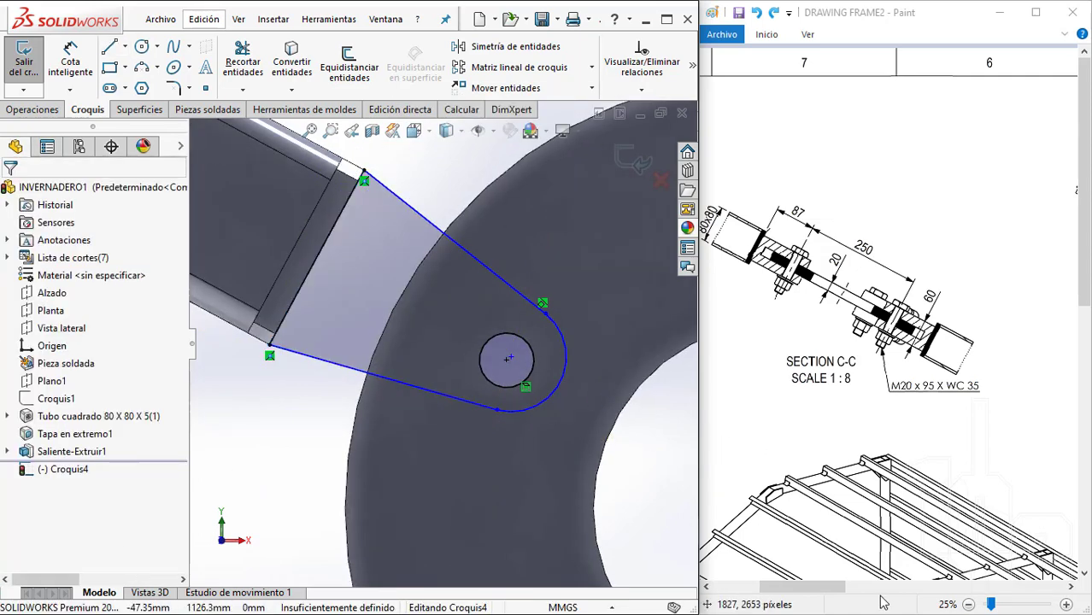
{"action": "left_click_drag", "start_coordinate": [833, 587], "coordinate": [902, 590]}
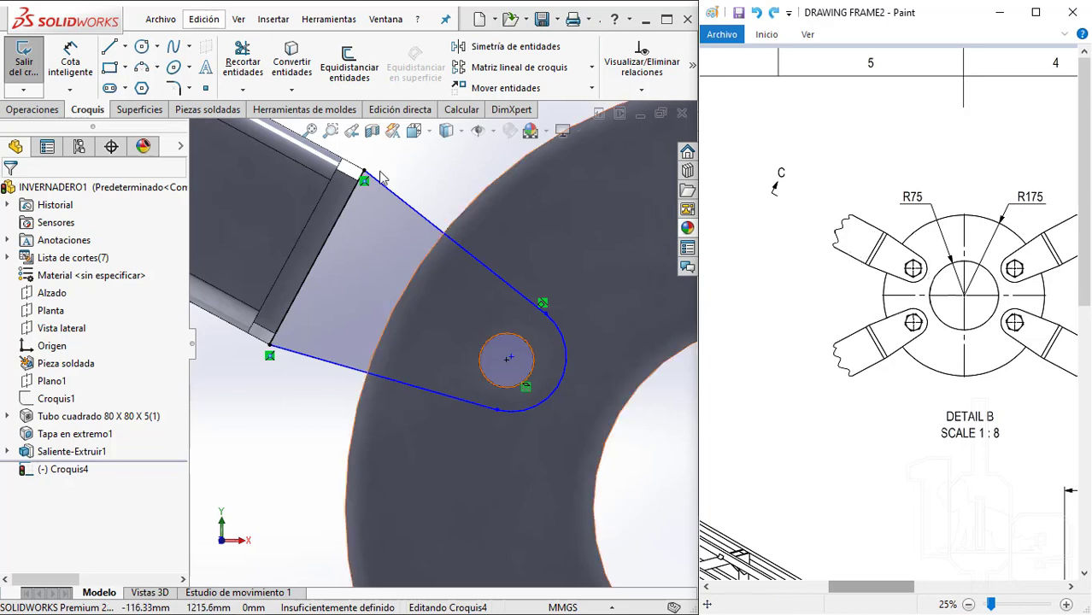
Make the lug's end arc concentric with the hole circle
{"action": "left_click", "coordinate": [564, 350]}
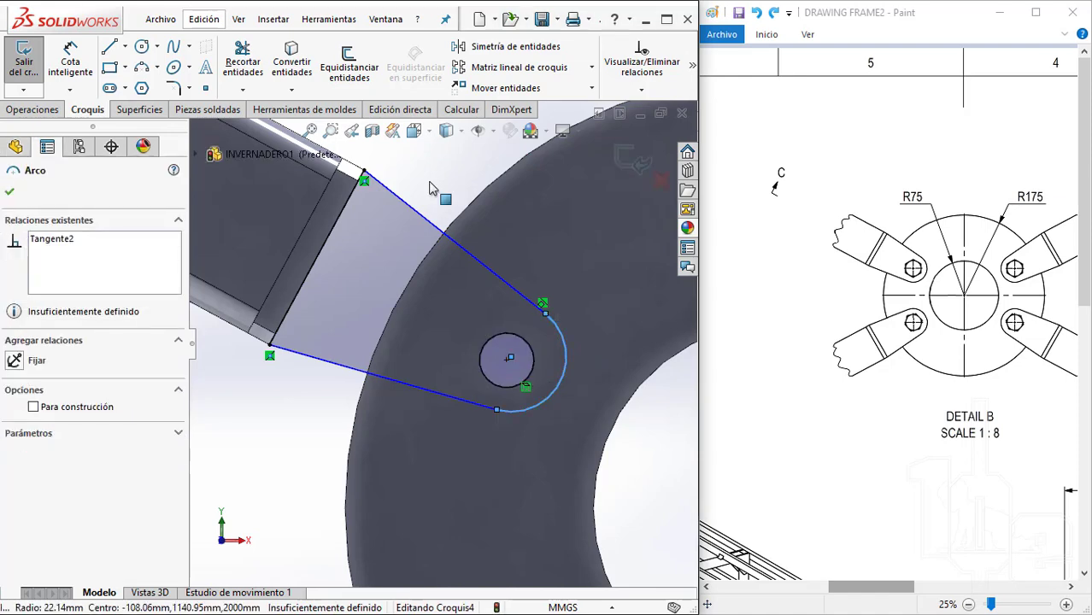
{"action": "key", "text": "Escape"}
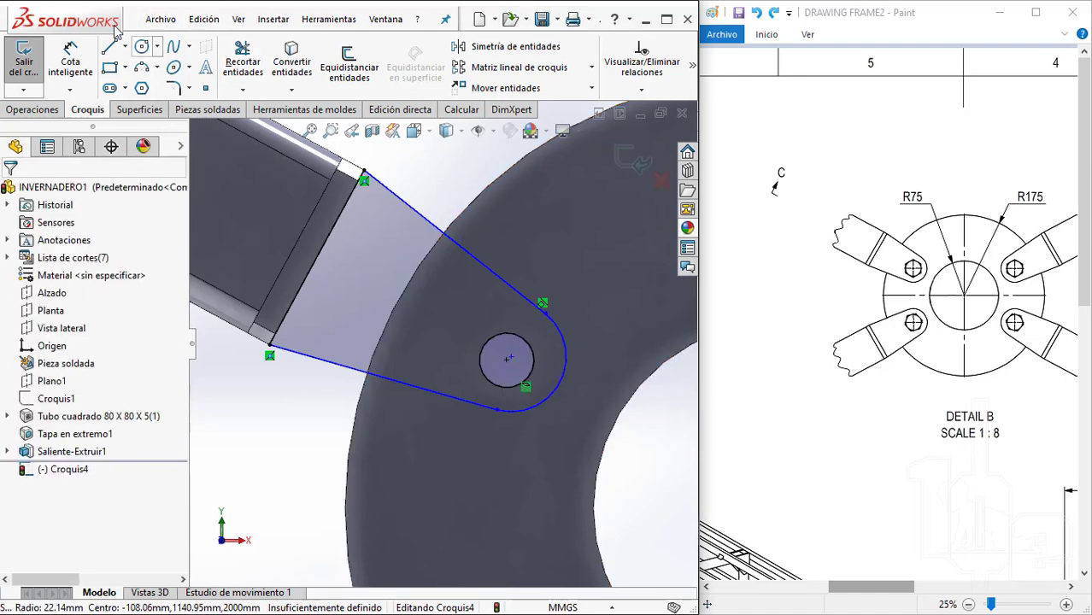
{"action": "left_click", "coordinate": [523, 345]}
{"action": "left_click", "coordinate": [563, 338], "text": "ctrl"}
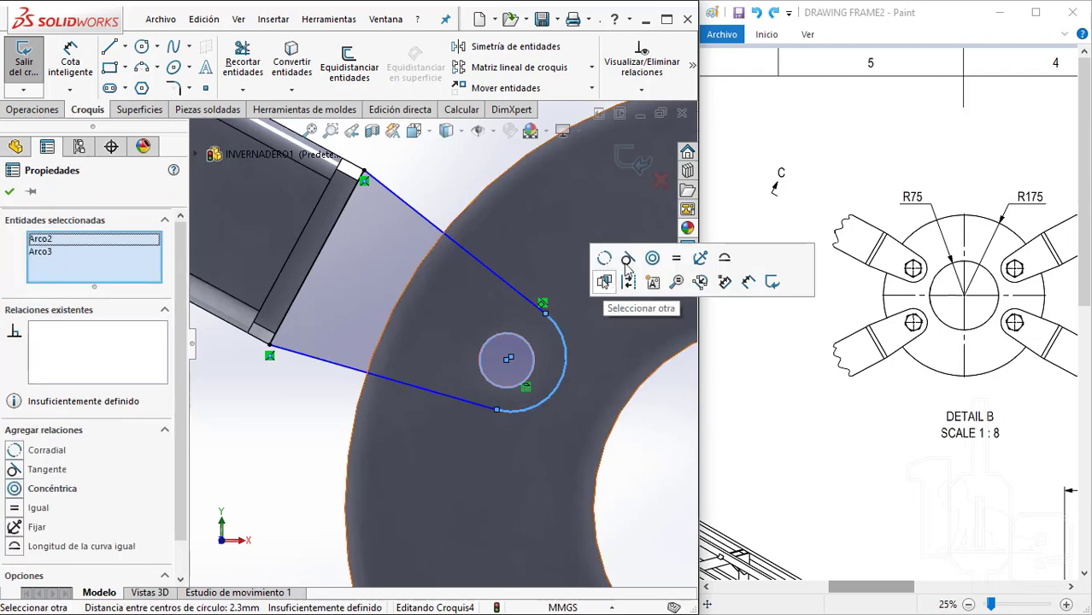
{"action": "left_click", "coordinate": [652, 257]}
Make the lug's lower straight edge tangent to the end arc
{"action": "key", "text": "Escape"}
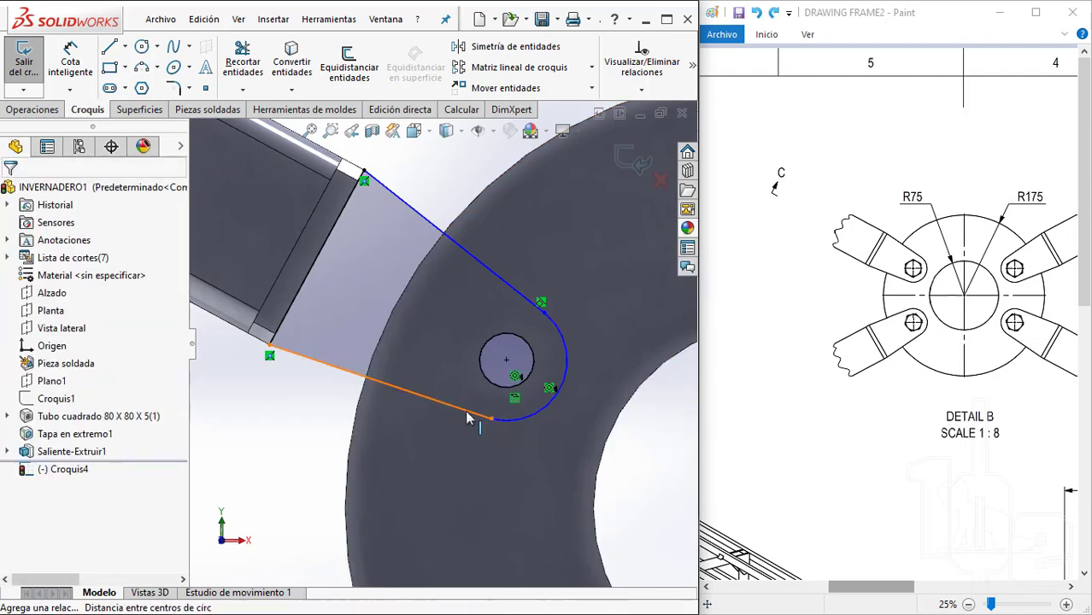
{"action": "left_click", "coordinate": [467, 418]}
{"action": "left_click", "coordinate": [521, 417], "text": "ctrl"}
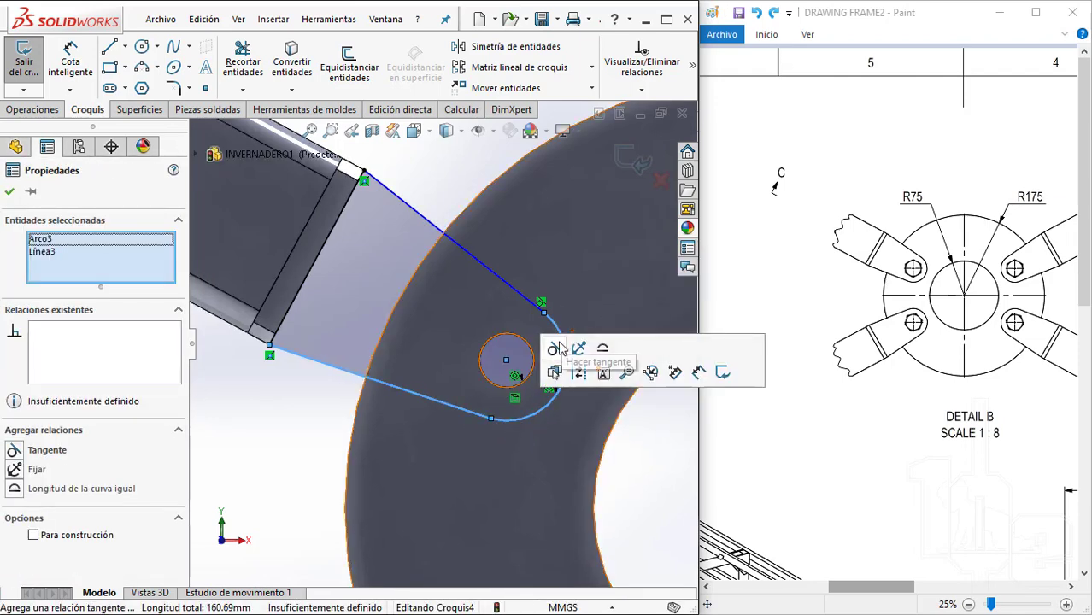
{"action": "left_click", "coordinate": [554, 351]}
Dimension the end arc radius to 20 mm, fully defining the sketch
{"action": "left_click", "coordinate": [70, 59]}
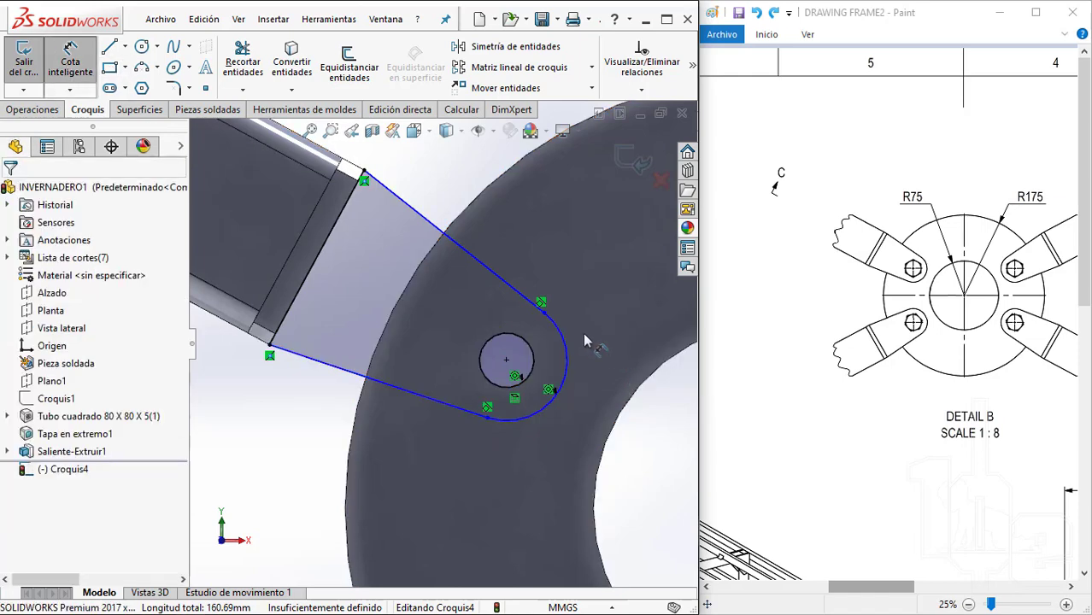
{"action": "left_click", "coordinate": [564, 335]}
{"action": "left_click", "coordinate": [597, 319]}
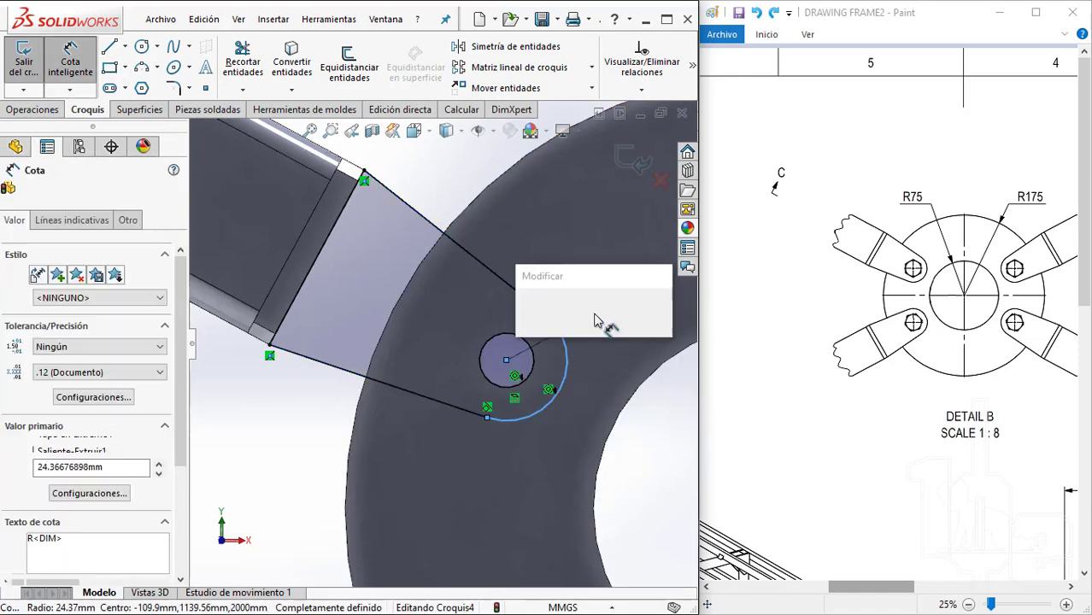
{"action": "type", "text": "20"}
{"action": "key", "text": "Return"}
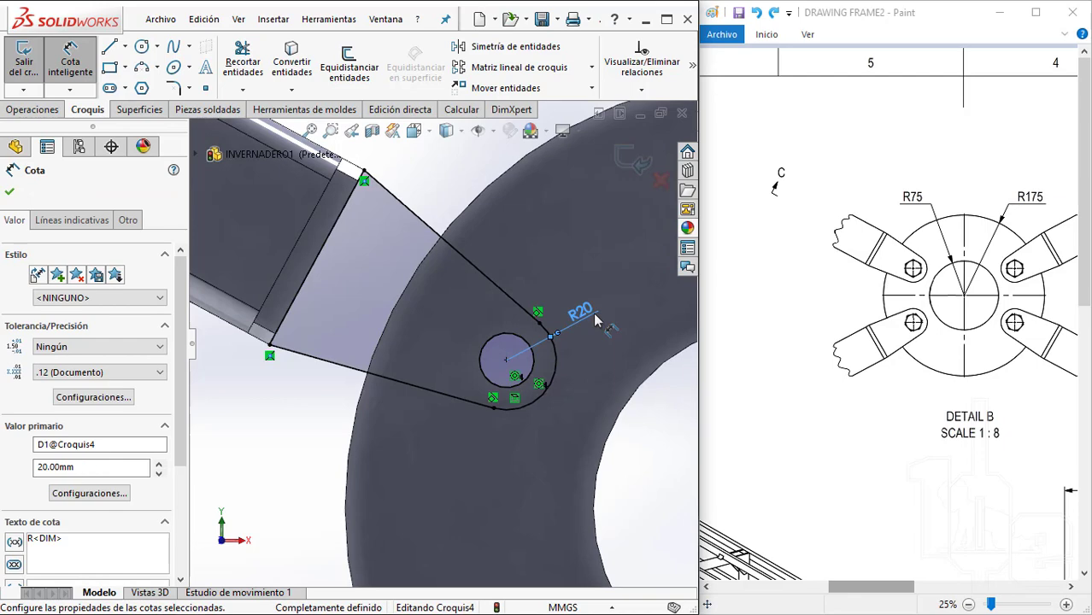
{"action": "key", "text": "Escape"}
{"action": "scroll", "coordinate": [469, 364], "scroll_direction": "up", "scroll_amount": 2}
{"action": "scroll", "coordinate": [469, 364], "scroll_direction": "up", "scroll_amount": 2}
{"action": "mouse_move", "coordinate": [469, 363]}
{"action": "middle_mouse_down"}
{"action": "mouse_move", "coordinate": [483, 320]}
{"action": "mouse_move", "coordinate": [475, 333]}
{"action": "middle_mouse_up"}
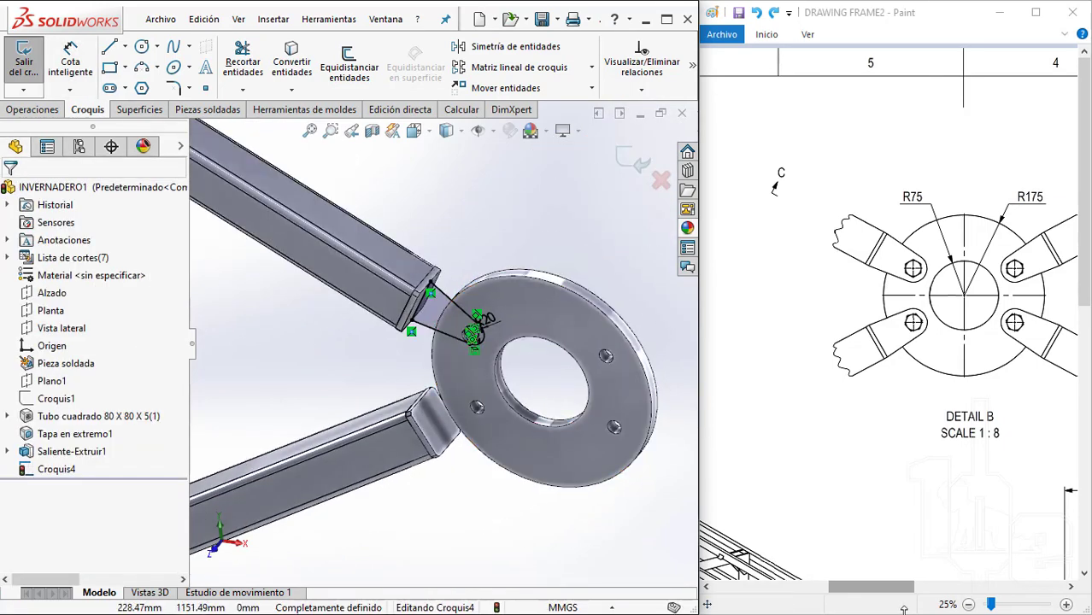
{"action": "left_click_drag", "start_coordinate": [900, 590], "coordinate": [808, 590]}
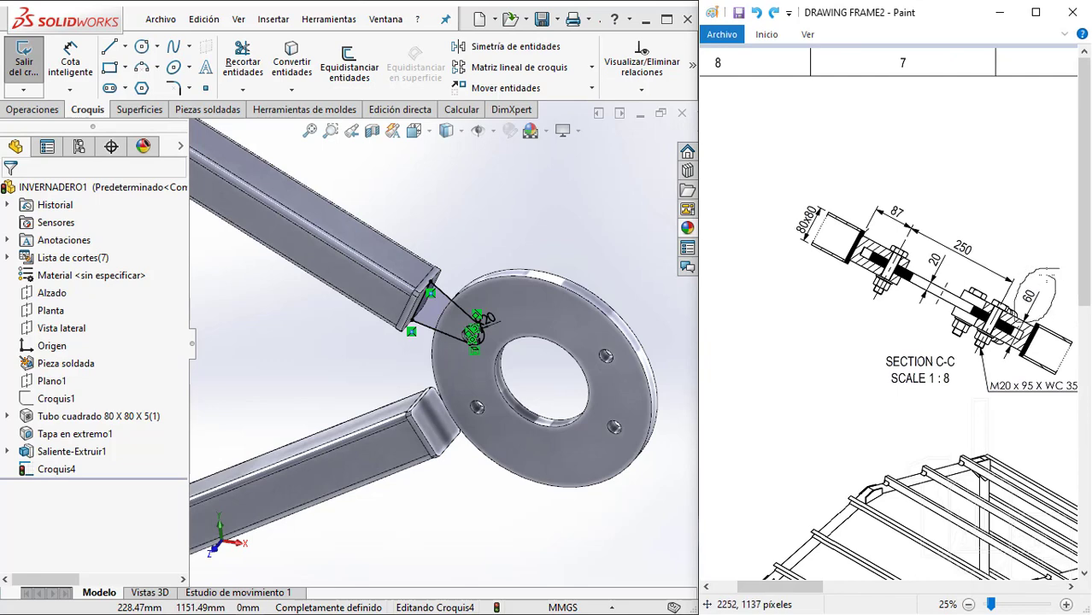
Extrude the lug sketch 60 mm with a Mid Plane end condition into a solid lug plate
{"action": "left_click", "coordinate": [33, 109]}
{"action": "left_click", "coordinate": [27, 65]}
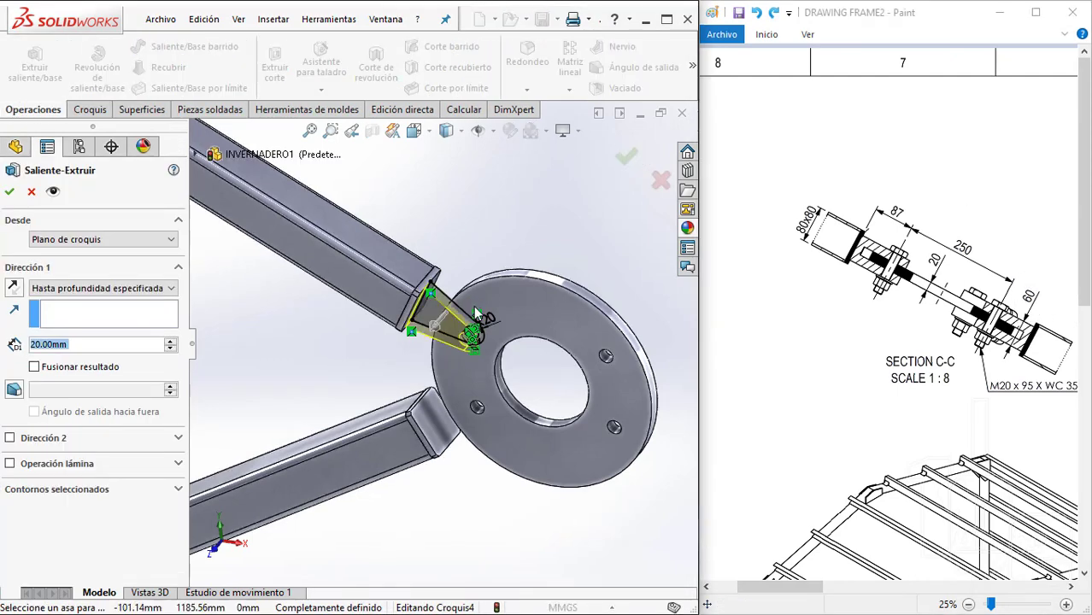
{"action": "left_click", "coordinate": [74, 289]}
{"action": "left_click", "coordinate": [68, 374]}
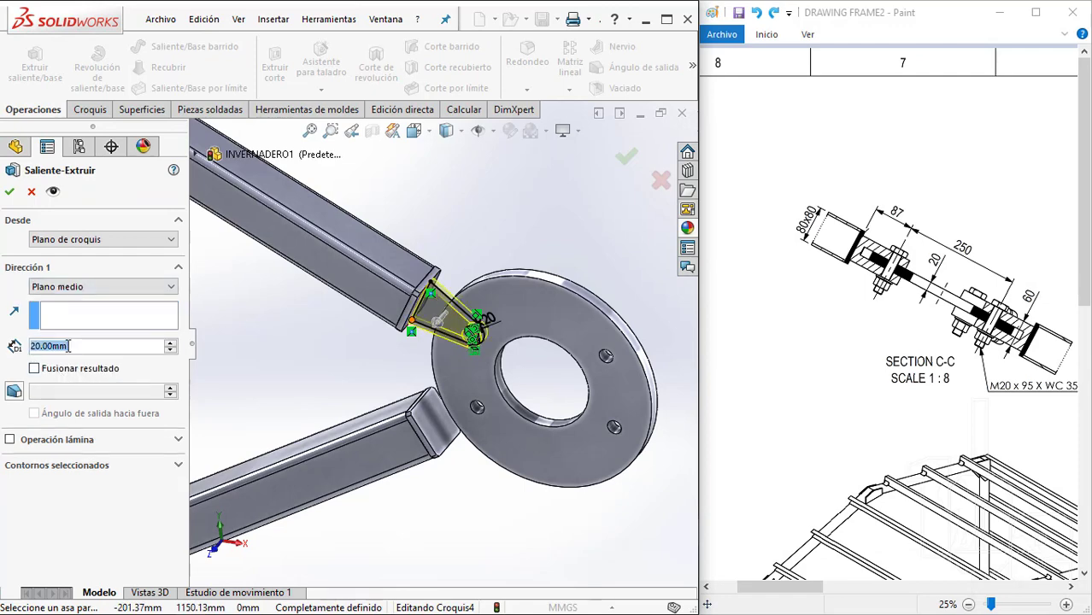
{"action": "type", "text": "60"}
{"action": "key", "text": "Return"}
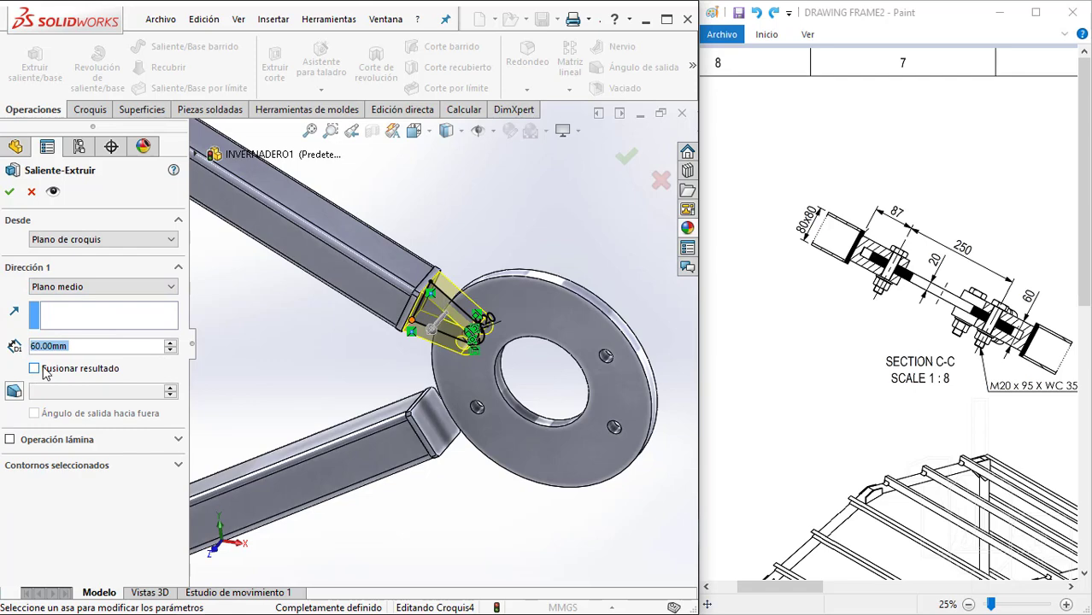
{"action": "left_click", "coordinate": [14, 193]}
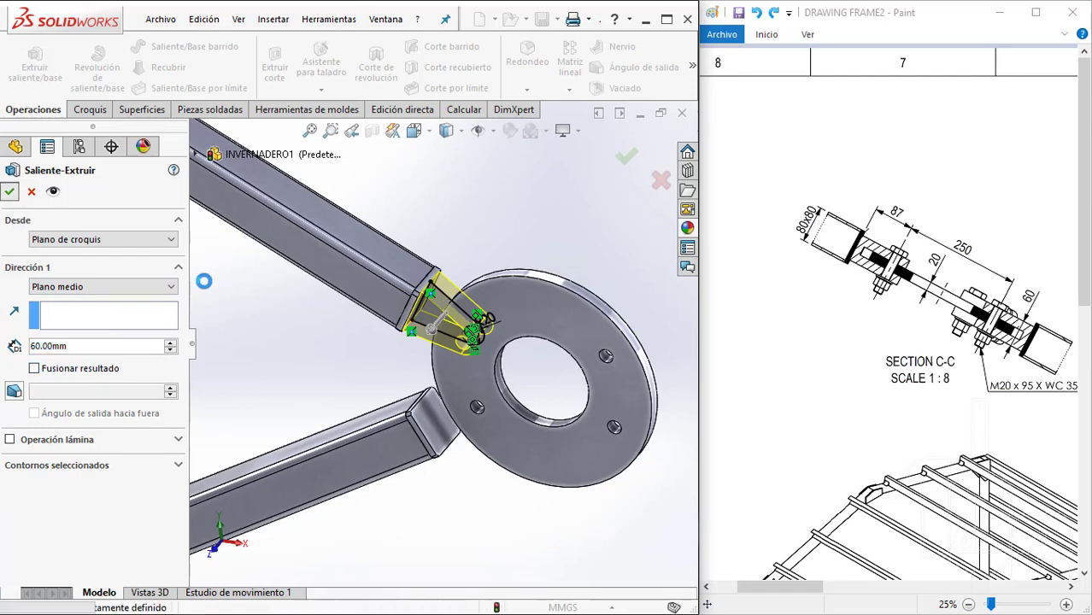
{"action": "scroll", "coordinate": [513, 258], "scroll_direction": "down", "scroll_amount": 2}
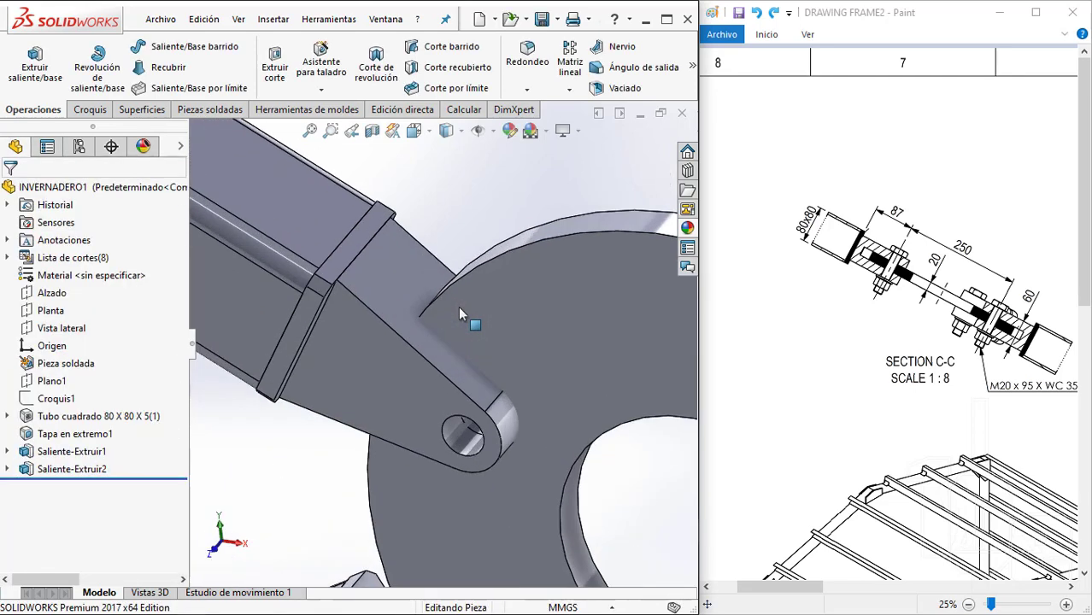
{"action": "scroll", "coordinate": [458, 306], "scroll_direction": "down", "scroll_amount": 2}
{"action": "scroll", "coordinate": [458, 308], "scroll_direction": "down", "scroll_amount": 2}
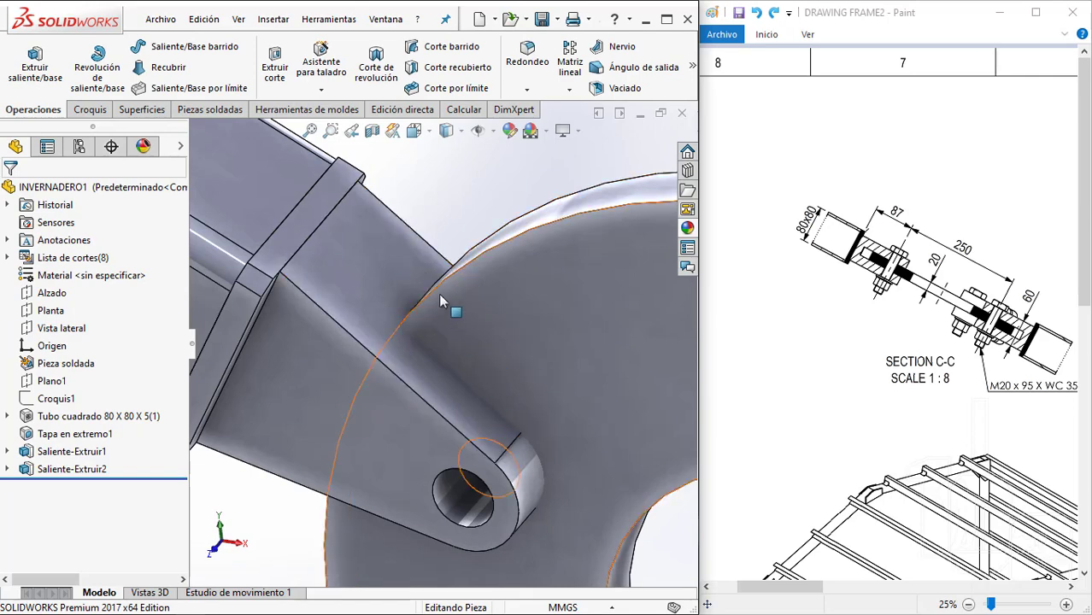
{"action": "scroll", "coordinate": [427, 306], "scroll_direction": "up", "scroll_amount": 2}
{"action": "scroll", "coordinate": [410, 310], "scroll_direction": "up", "scroll_amount": 2}
Start a new sketch on Plano1 and place a circle at the ring centre
{"action": "left_click", "coordinate": [51, 381]}
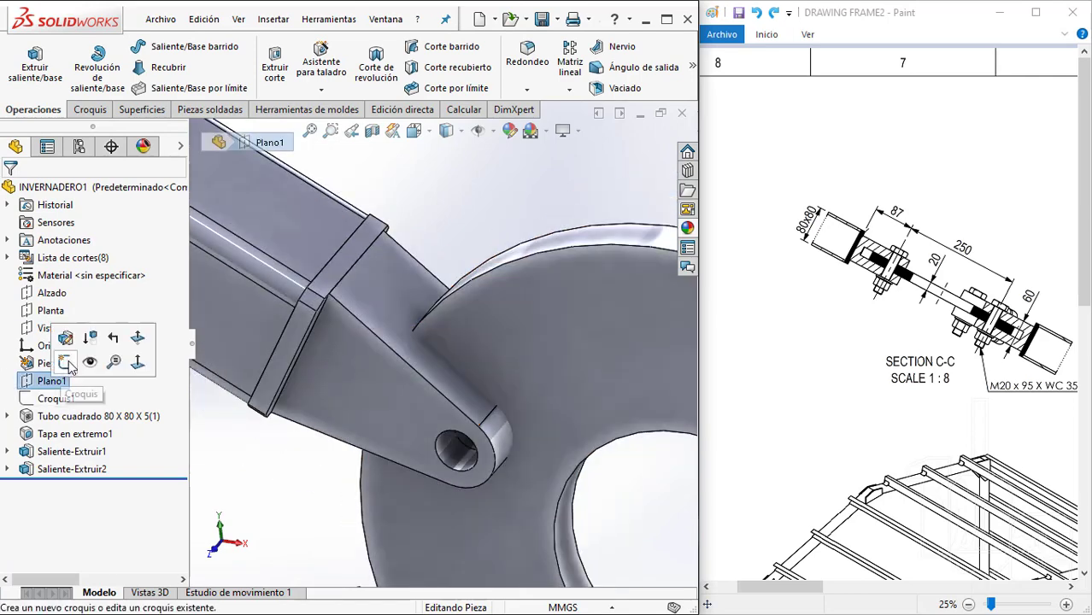
{"action": "left_click", "coordinate": [66, 363]}
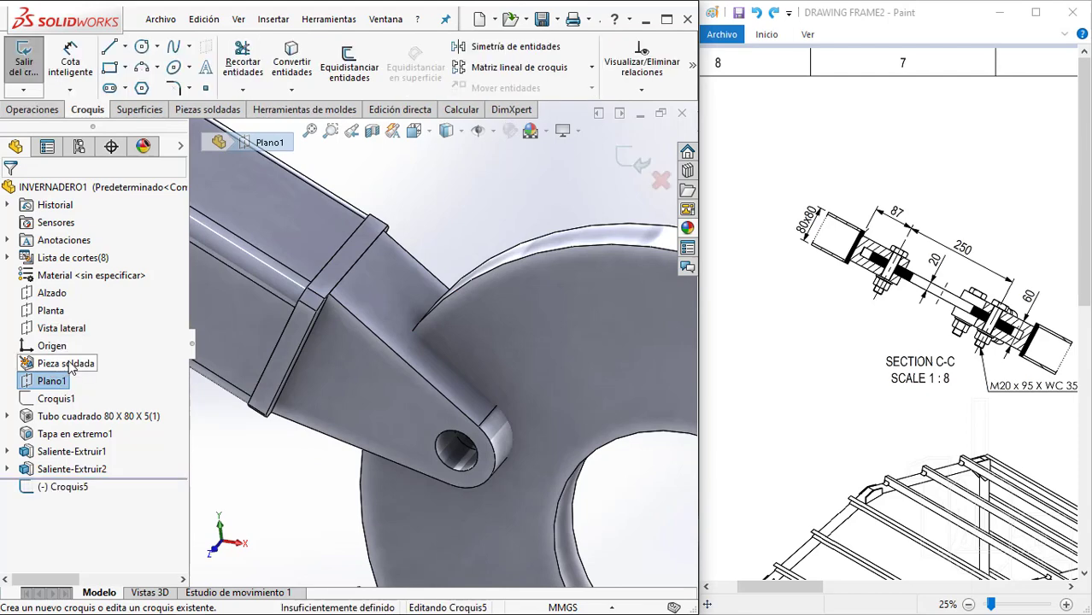
{"action": "scroll", "coordinate": [513, 384], "scroll_direction": "down", "scroll_amount": 3}
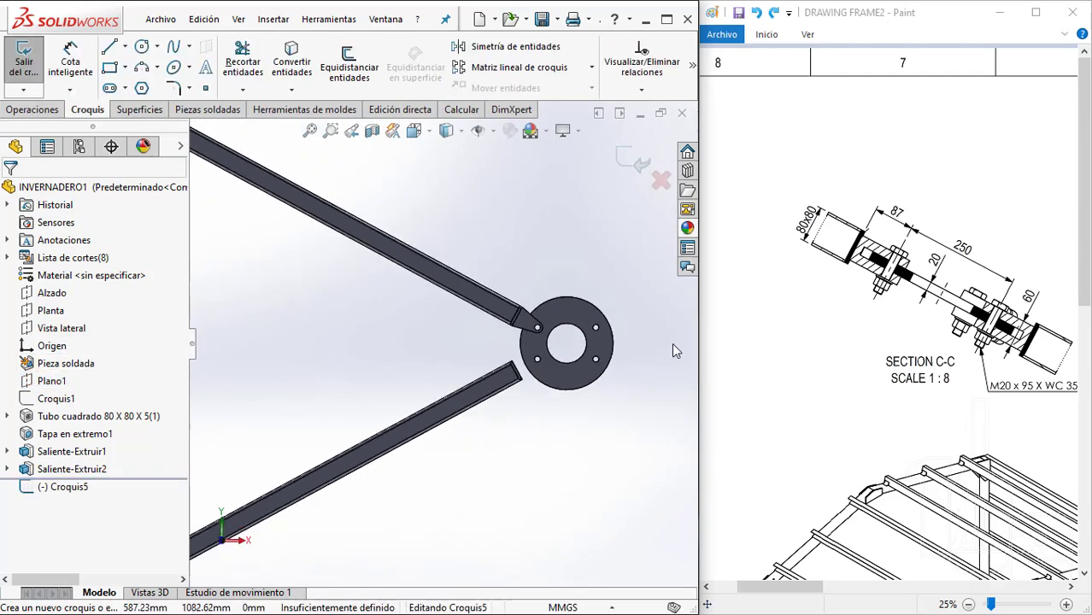
{"action": "scroll", "coordinate": [674, 349], "scroll_direction": "down", "scroll_amount": 5}
{"action": "key", "text": "c"}
{"action": "scroll", "coordinate": [359, 329], "scroll_direction": "up", "scroll_amount": 5}
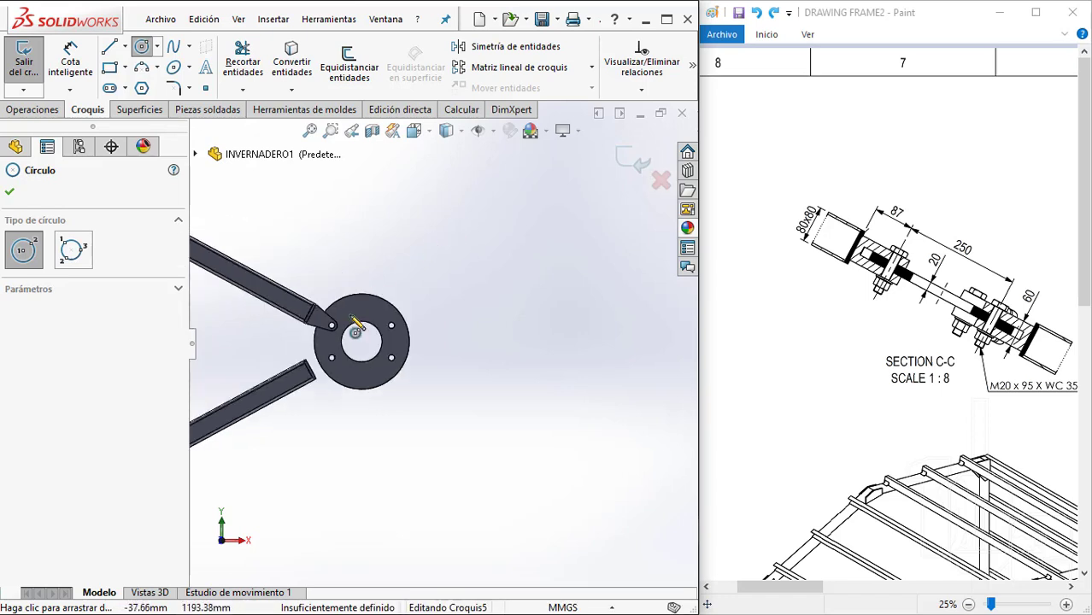
{"action": "scroll", "coordinate": [356, 332], "scroll_direction": "down", "scroll_amount": 3}
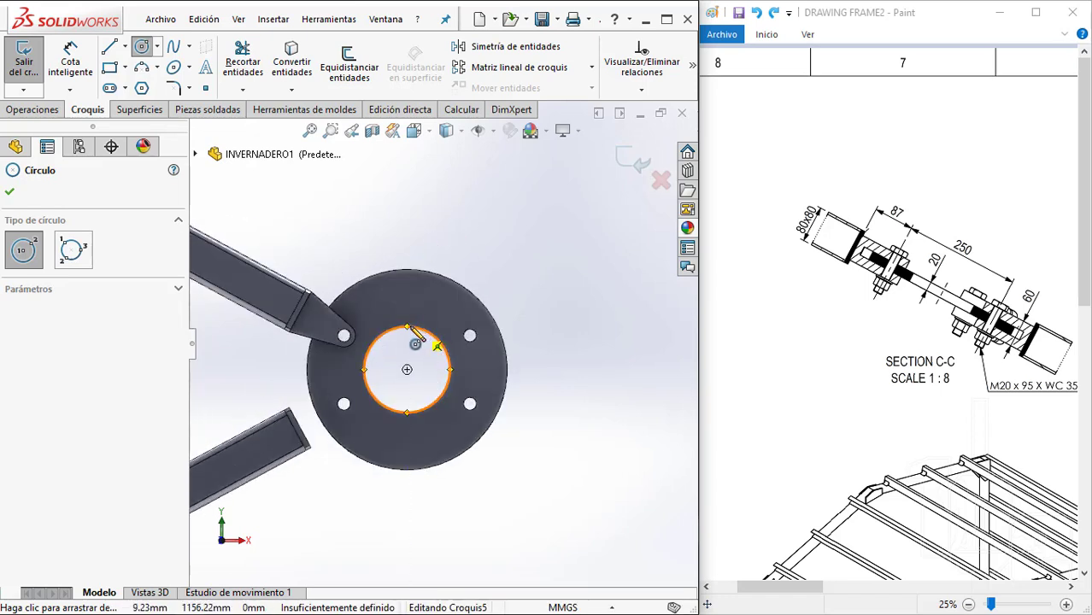
{"action": "left_click", "coordinate": [407, 370]}
{"action": "scroll", "coordinate": [325, 326], "scroll_direction": "down", "scroll_amount": 2}
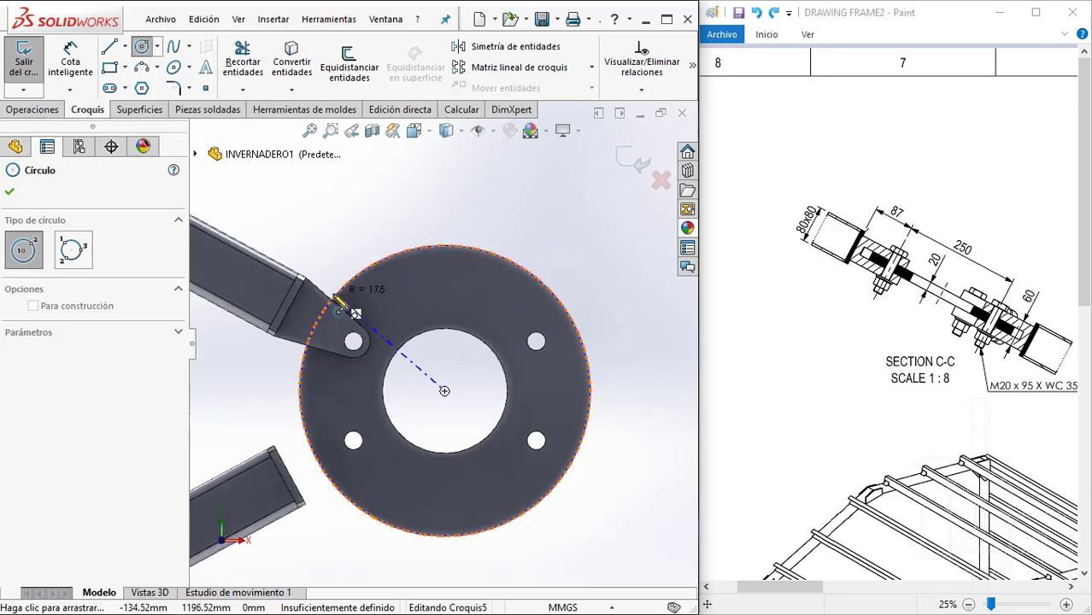
{"action": "key", "text": "Escape"}
Convert the ring's 350 mm outer edge into sketch geometry
{"action": "left_click", "coordinate": [291, 62]}
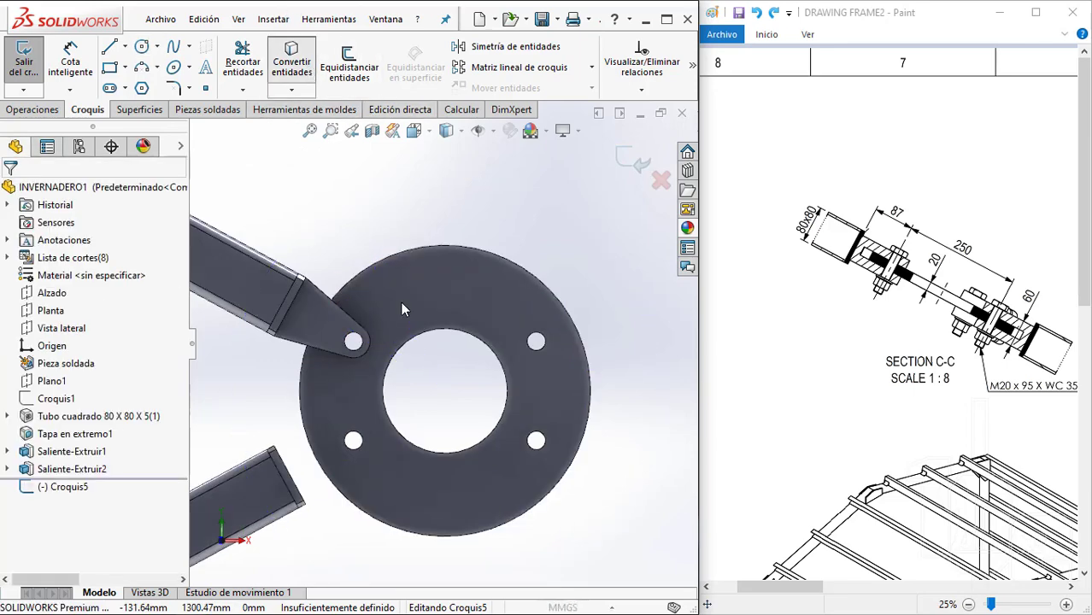
{"action": "left_click", "coordinate": [354, 274]}
{"action": "key", "text": "Return"}
{"action": "middle_click_drag", "start_coordinate": [354, 275], "coordinate": [403, 343]}
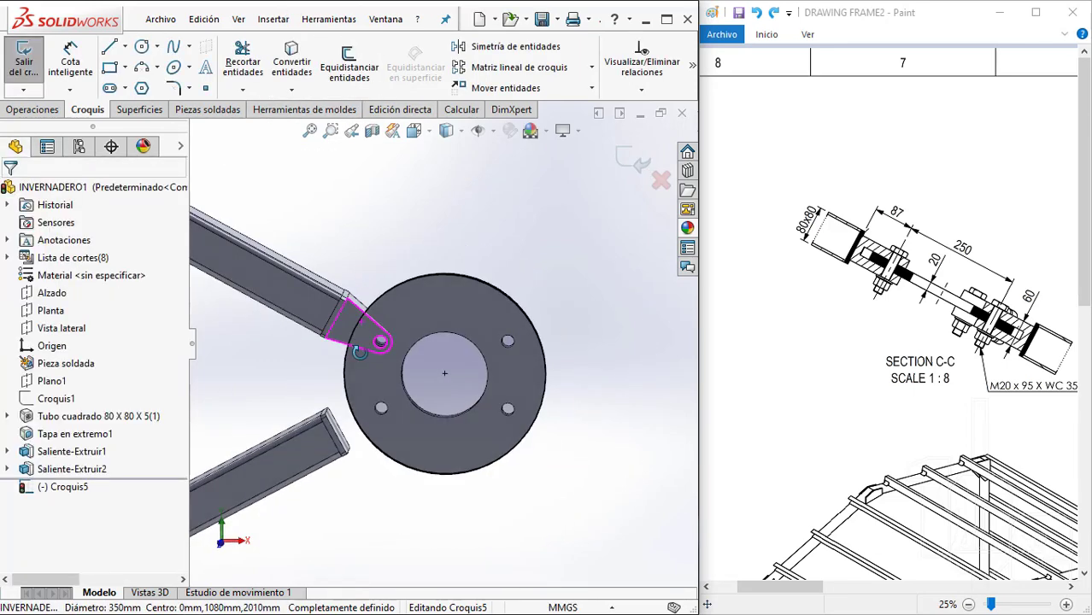
{"action": "scroll", "coordinate": [403, 343], "scroll_direction": "down", "scroll_amount": 3}
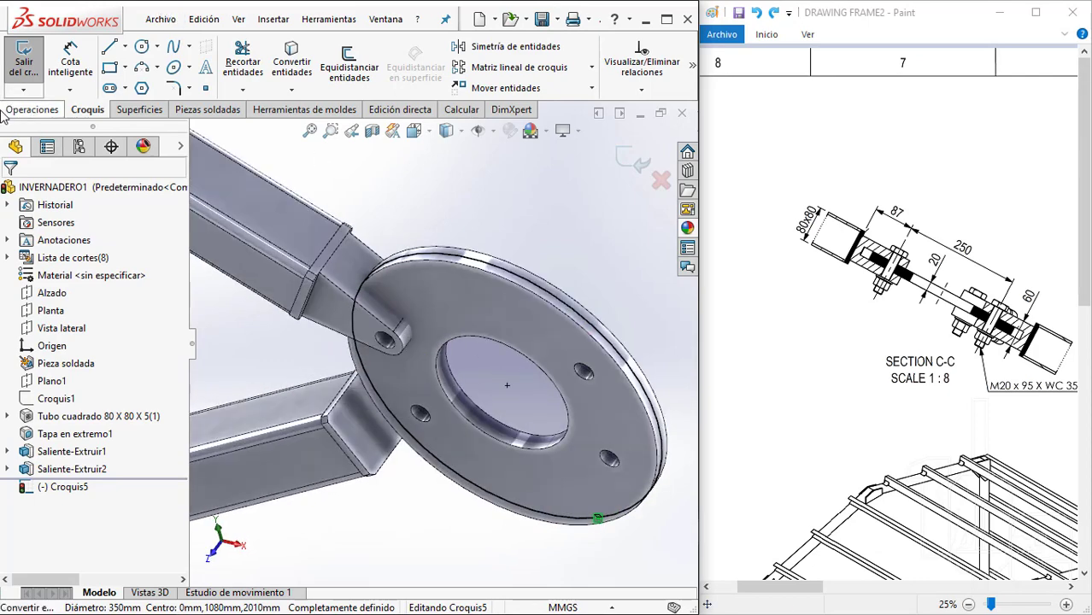
{"action": "left_click", "coordinate": [18, 111]}
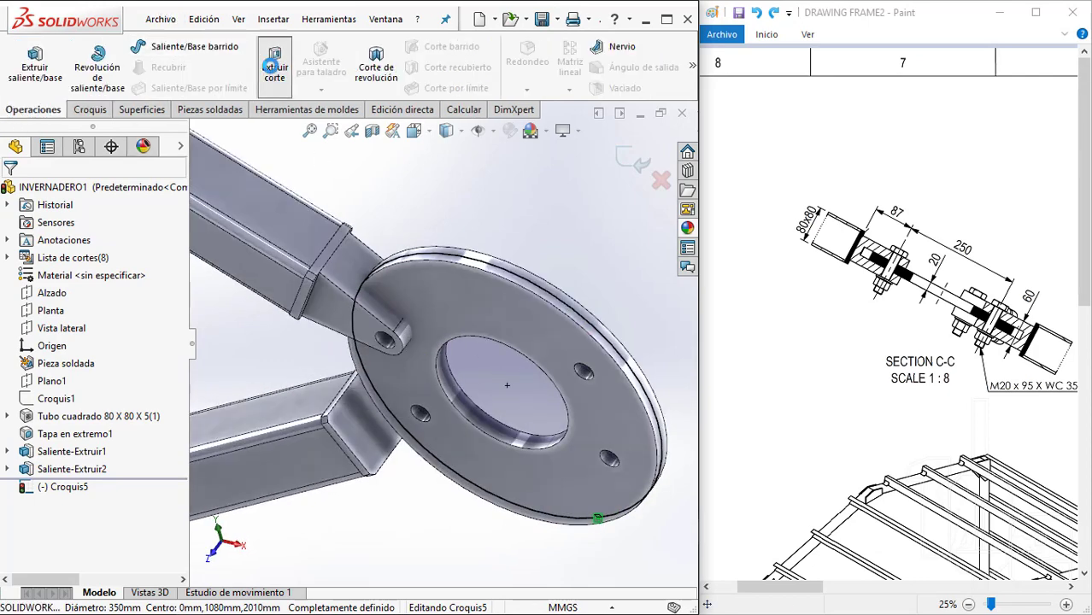
Cut-extrude Croquis5 20 mm Mid Plane, affecting only the lug body Saliente-Extruir2
{"action": "left_click", "coordinate": [275, 67]}
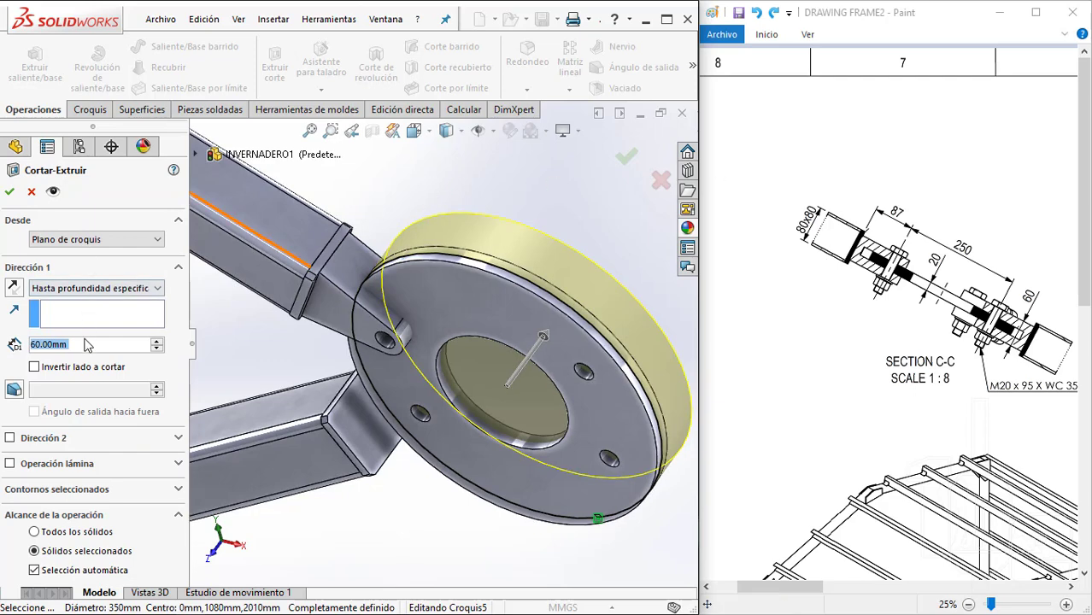
{"action": "type", "text": "20"}
{"action": "key", "text": "Return"}
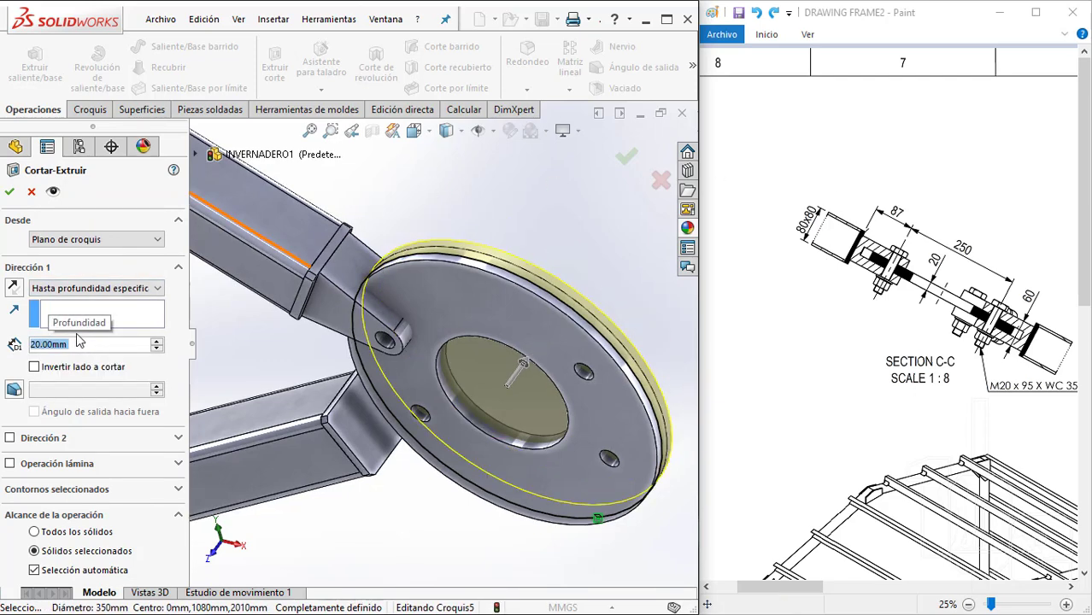
{"action": "left_click", "coordinate": [126, 289]}
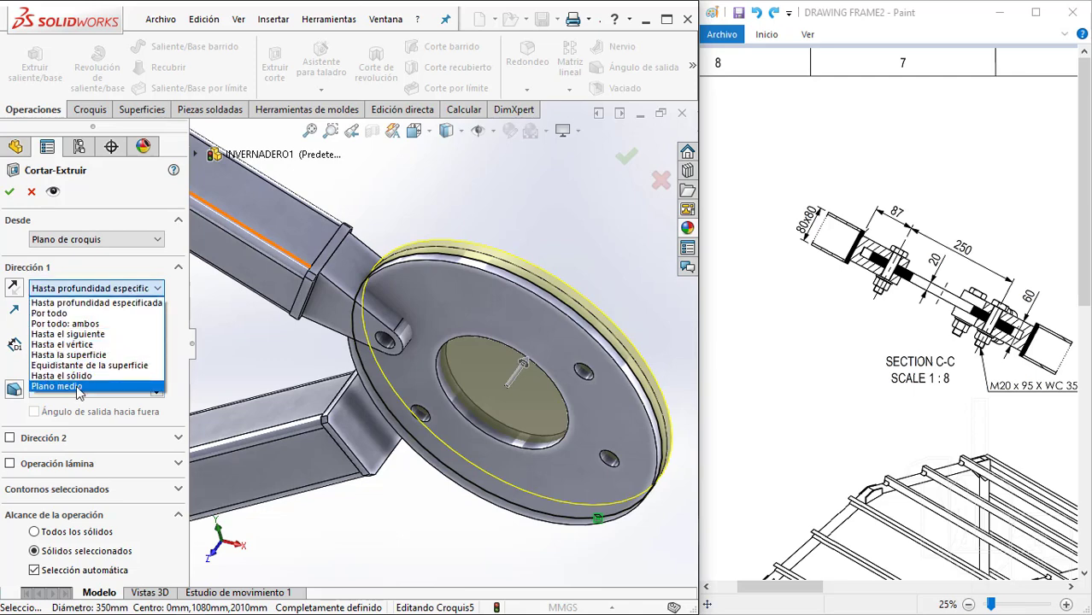
{"action": "left_click", "coordinate": [77, 390]}
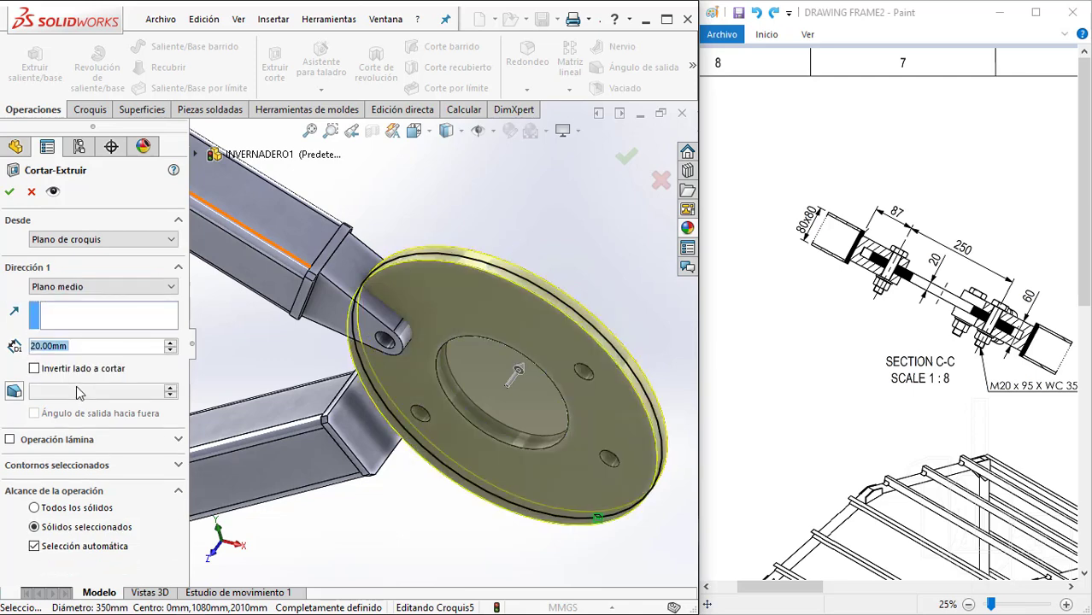
{"action": "left_click", "coordinate": [34, 547]}
{"action": "scroll", "coordinate": [179, 529], "scroll_direction": "down", "scroll_amount": 1}
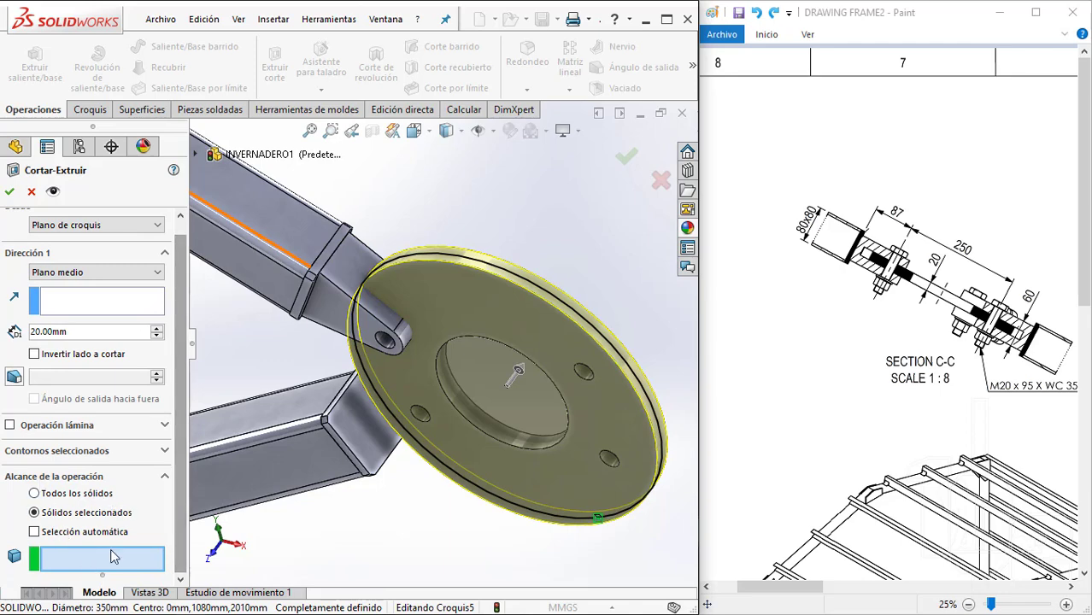
{"action": "scroll", "coordinate": [411, 282], "scroll_direction": "down", "scroll_amount": 3}
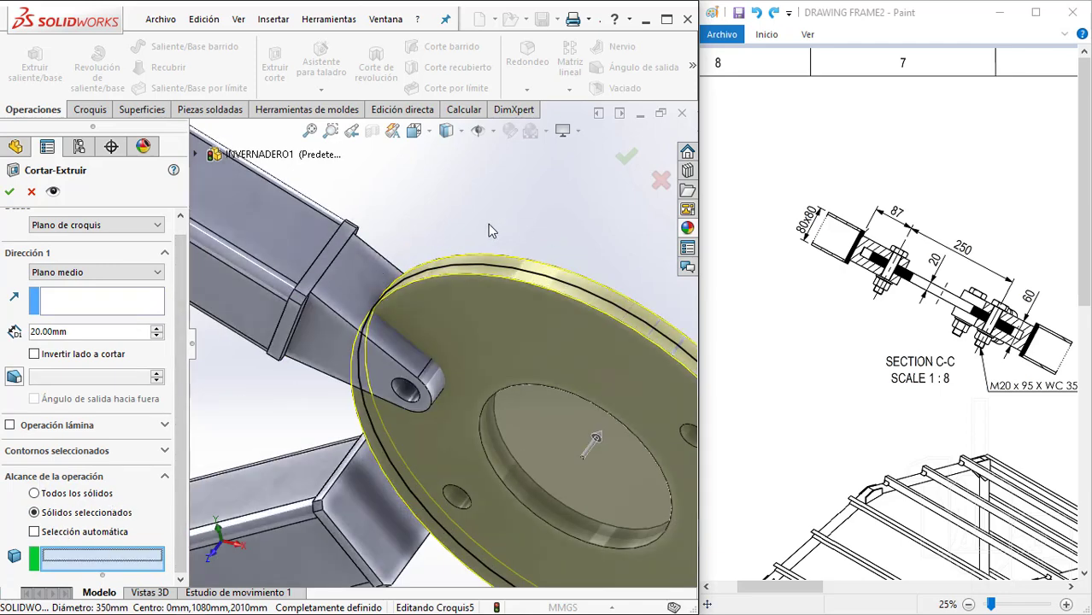
{"action": "left_click", "coordinate": [354, 289]}
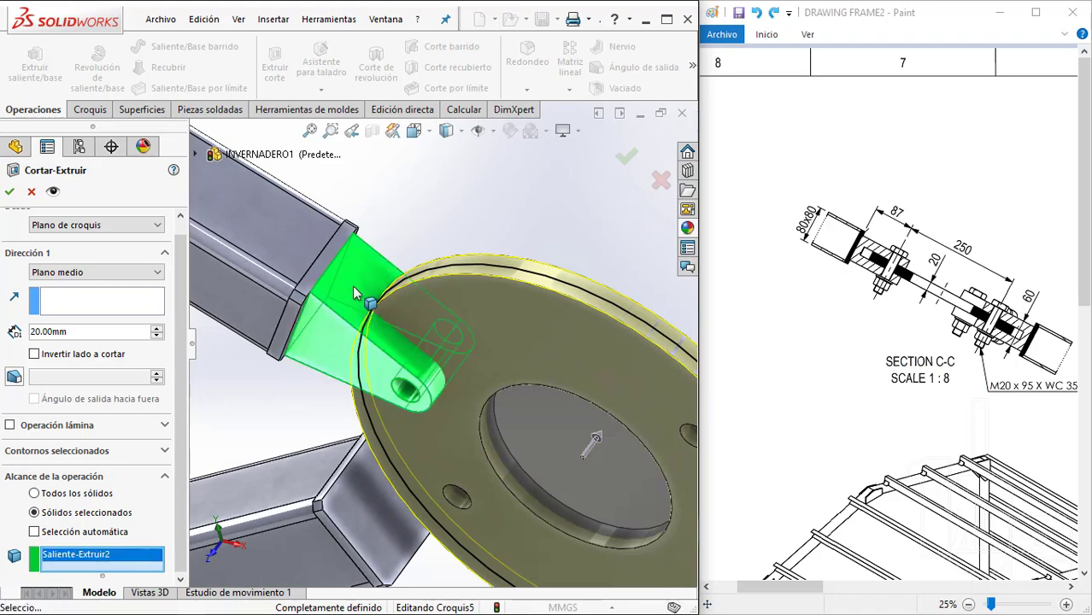
{"action": "key", "text": "Return"}
{"action": "mouse_move", "coordinate": [442, 249]}
{"action": "middle_mouse_down"}
{"action": "mouse_move", "coordinate": [491, 228]}
{"action": "mouse_move", "coordinate": [408, 357]}
{"action": "mouse_move", "coordinate": [517, 227]}
{"action": "mouse_move", "coordinate": [449, 361]}
{"action": "mouse_move", "coordinate": [381, 414]}
{"action": "mouse_move", "coordinate": [410, 359]}
{"action": "middle_mouse_up"}
{"action": "scroll", "coordinate": [380, 413], "scroll_direction": "down", "scroll_amount": 3}
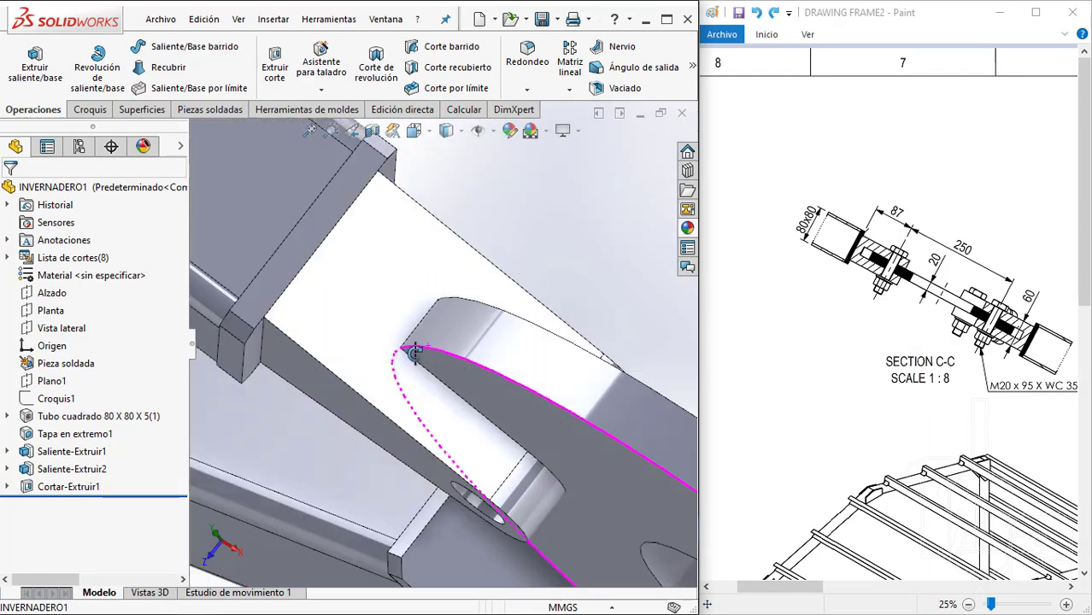
Change the Cortar-Extruir1 cut depth to 25 mm
{"action": "left_click", "coordinate": [51, 489]}
{"action": "left_click", "coordinate": [68, 442]}
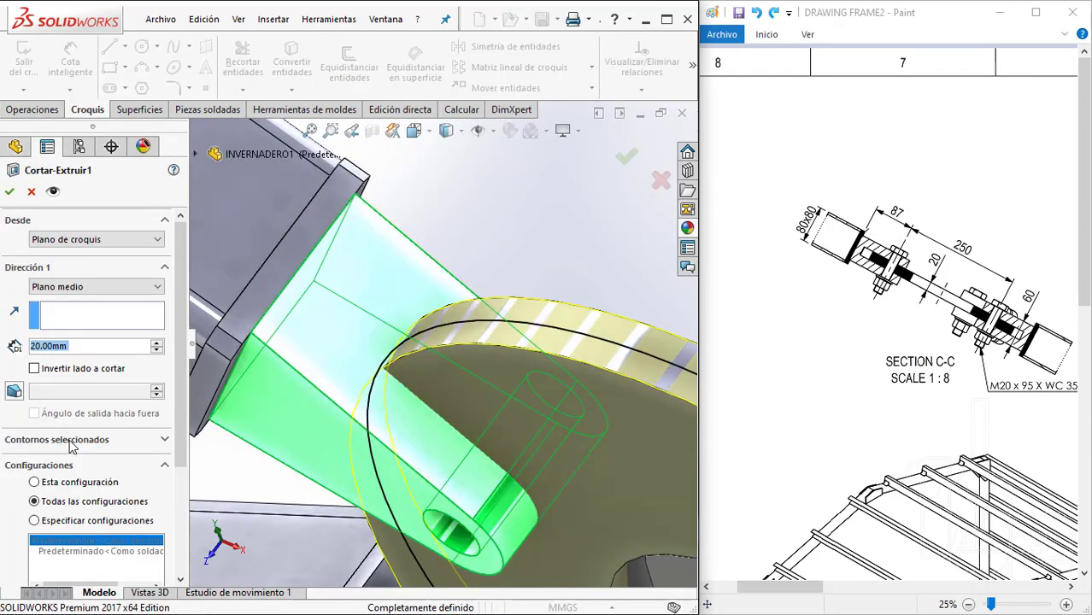
{"action": "type", "text": "25"}
{"action": "key", "text": "Return"}
{"action": "key", "text": "Return"}
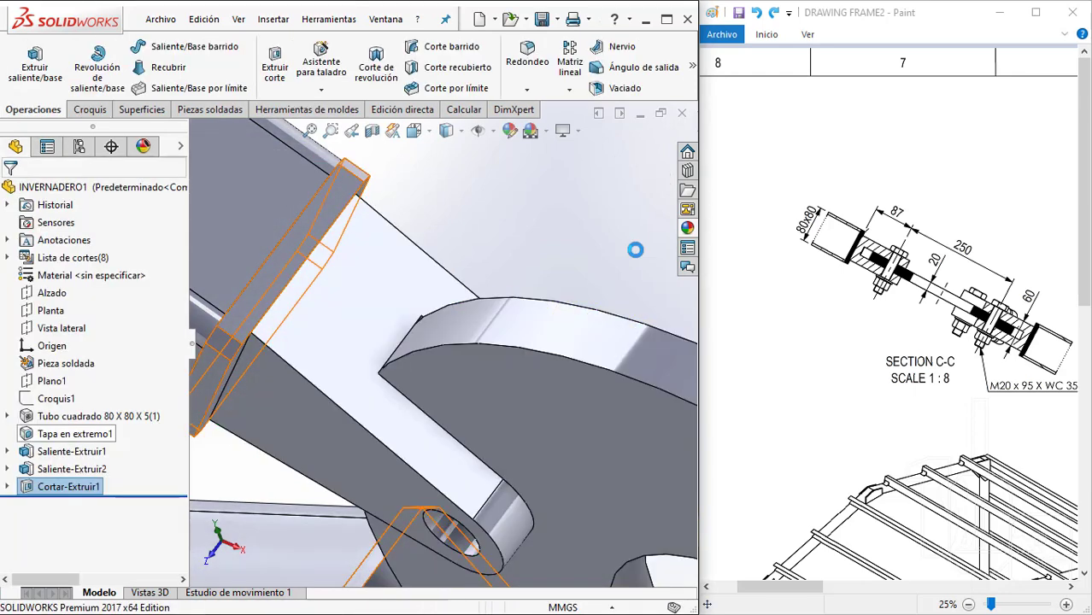
{"action": "scroll", "coordinate": [415, 320], "scroll_direction": "down", "scroll_amount": 3}
{"action": "mouse_move", "coordinate": [428, 342]}
{"action": "middle_mouse_down"}
{"action": "mouse_move", "coordinate": [432, 361]}
{"action": "mouse_move", "coordinate": [449, 356]}
{"action": "mouse_move", "coordinate": [420, 319]}
{"action": "mouse_move", "coordinate": [456, 341]}
{"action": "mouse_move", "coordinate": [453, 319]}
{"action": "mouse_move", "coordinate": [442, 363]}
{"action": "mouse_move", "coordinate": [414, 322]}
{"action": "middle_mouse_up"}
{"action": "scroll", "coordinate": [448, 357], "scroll_direction": "up", "scroll_amount": 3}
{"action": "scroll", "coordinate": [412, 282], "scroll_direction": "down", "scroll_amount": 3}
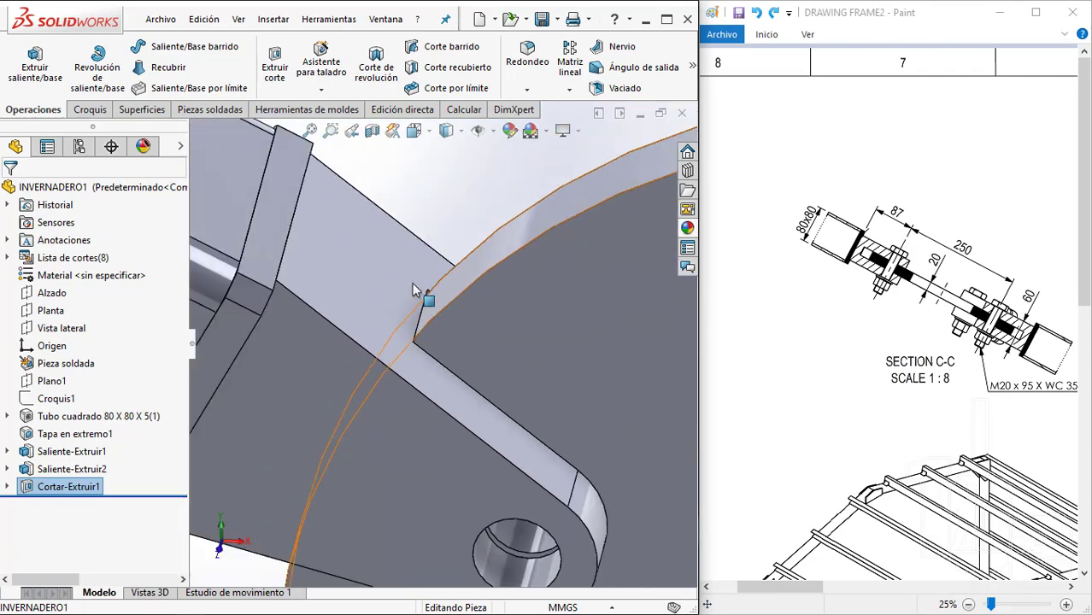
Open the cut's sketch Croquis5 for editing and select its circle
{"action": "left_click", "coordinate": [6, 486]}
{"action": "left_click", "coordinate": [61, 506]}
{"action": "left_click", "coordinate": [79, 460]}
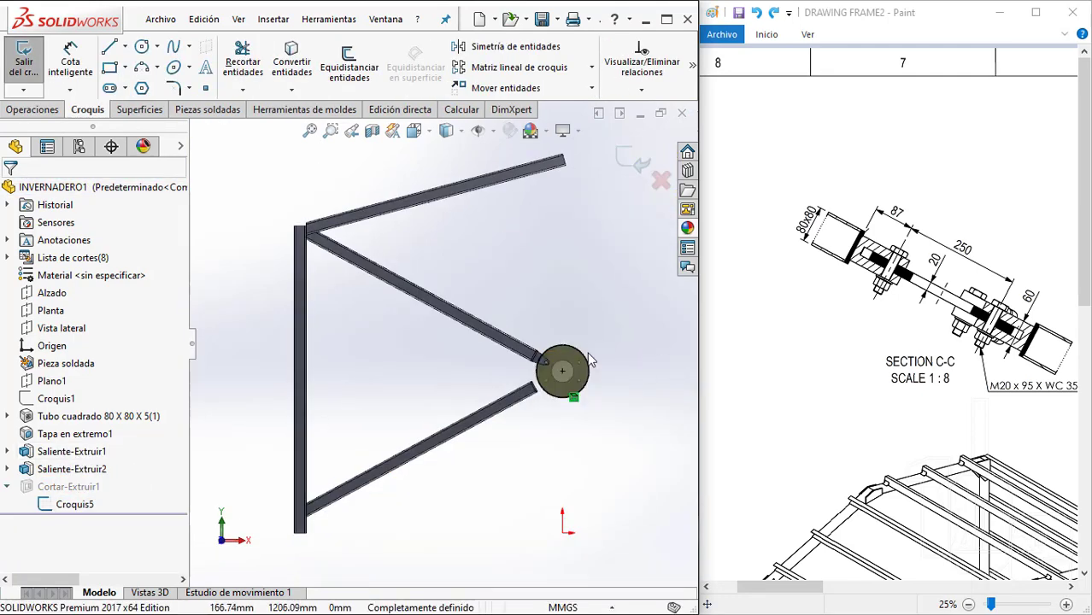
{"action": "scroll", "coordinate": [342, 350], "scroll_direction": "down", "scroll_amount": 4}
{"action": "scroll", "coordinate": [373, 342], "scroll_direction": "down", "scroll_amount": 2}
{"action": "scroll", "coordinate": [415, 331], "scroll_direction": "down", "scroll_amount": 2}
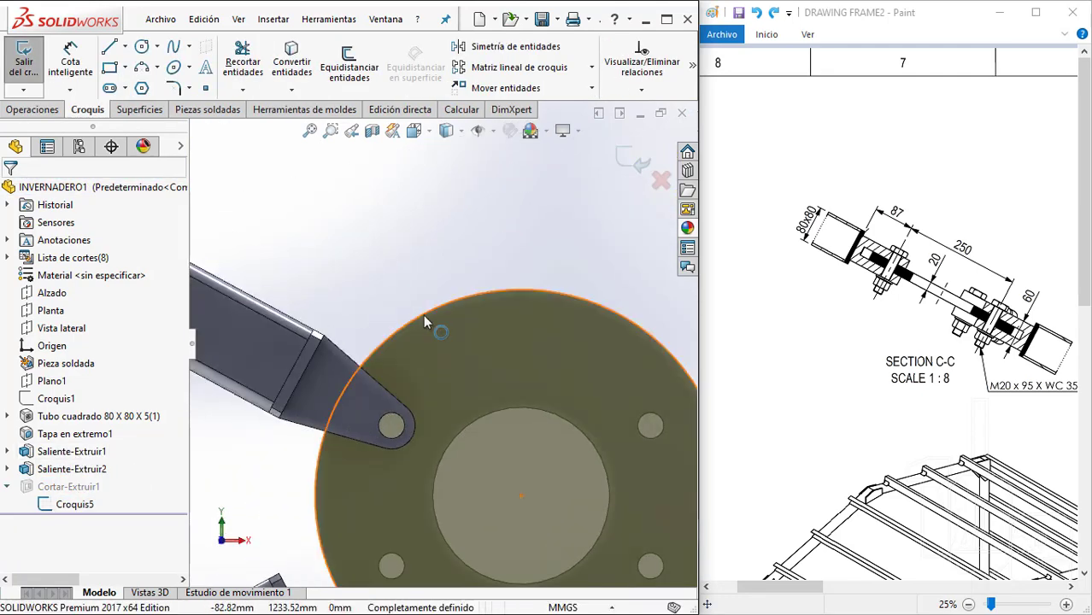
{"action": "left_click", "coordinate": [423, 314]}
{"action": "scroll", "coordinate": [423, 342], "scroll_direction": "up", "scroll_amount": 5}
{"action": "scroll", "coordinate": [479, 393], "scroll_direction": "down", "scroll_amount": 2}
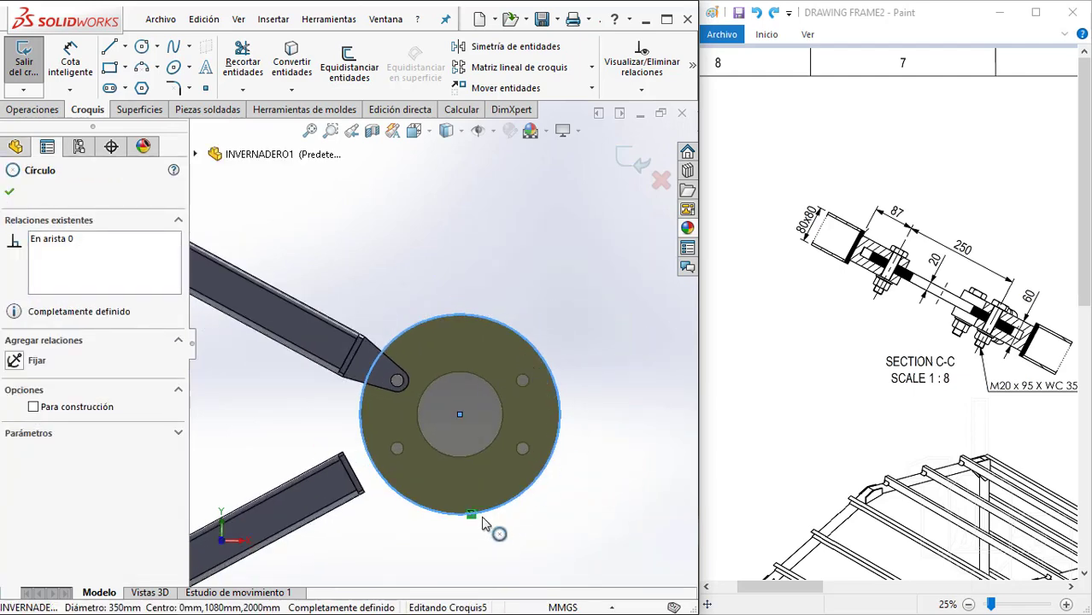
{"action": "scroll", "coordinate": [466, 519], "scroll_direction": "down", "scroll_amount": 3}
{"action": "left_click", "coordinate": [465, 519]}
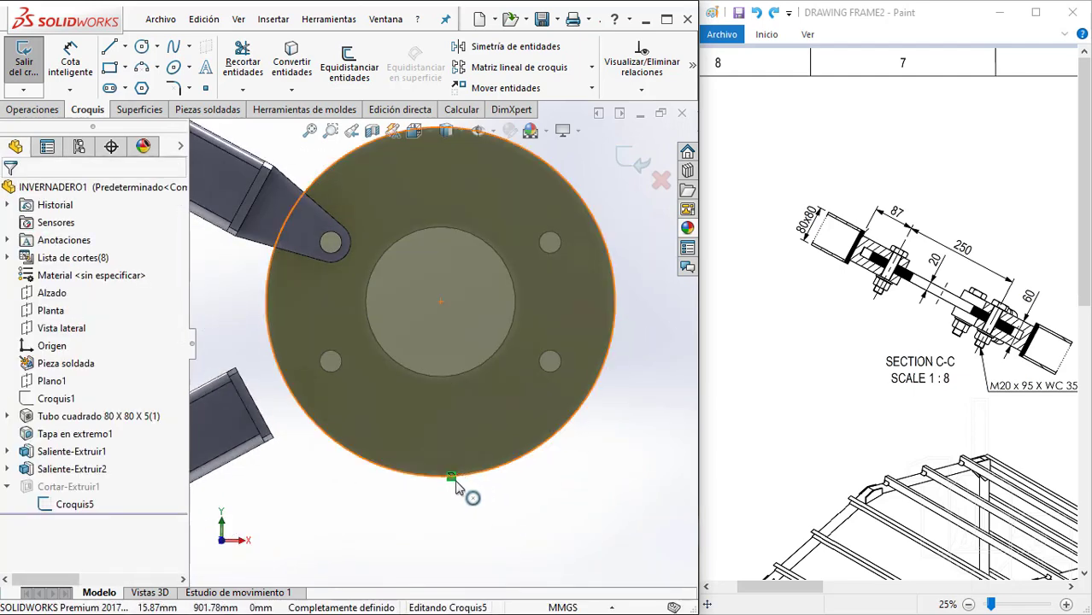
Free the cut circle from its edge relation and snap its centre onto the hub centre
{"action": "key", "text": "ctrl+z"}
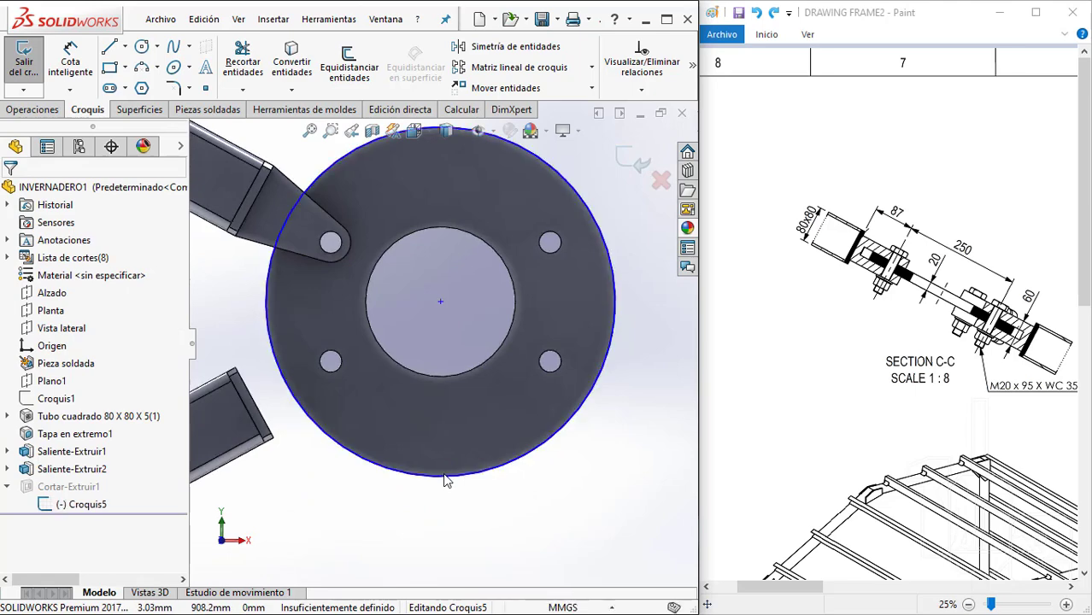
{"action": "scroll", "coordinate": [431, 342], "scroll_direction": "up", "scroll_amount": 3}
{"action": "scroll", "coordinate": [410, 273], "scroll_direction": "down", "scroll_amount": 2}
{"action": "scroll", "coordinate": [389, 256], "scroll_direction": "down", "scroll_amount": 1}
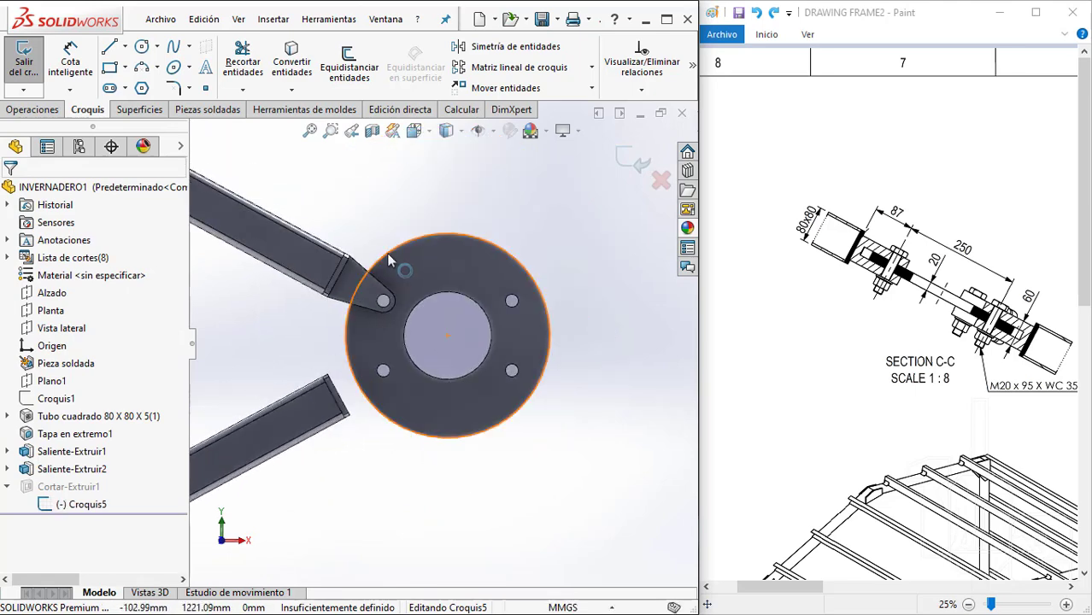
{"action": "left_click", "coordinate": [385, 243]}
{"action": "left_click_drag", "start_coordinate": [385, 243], "coordinate": [385, 234]}
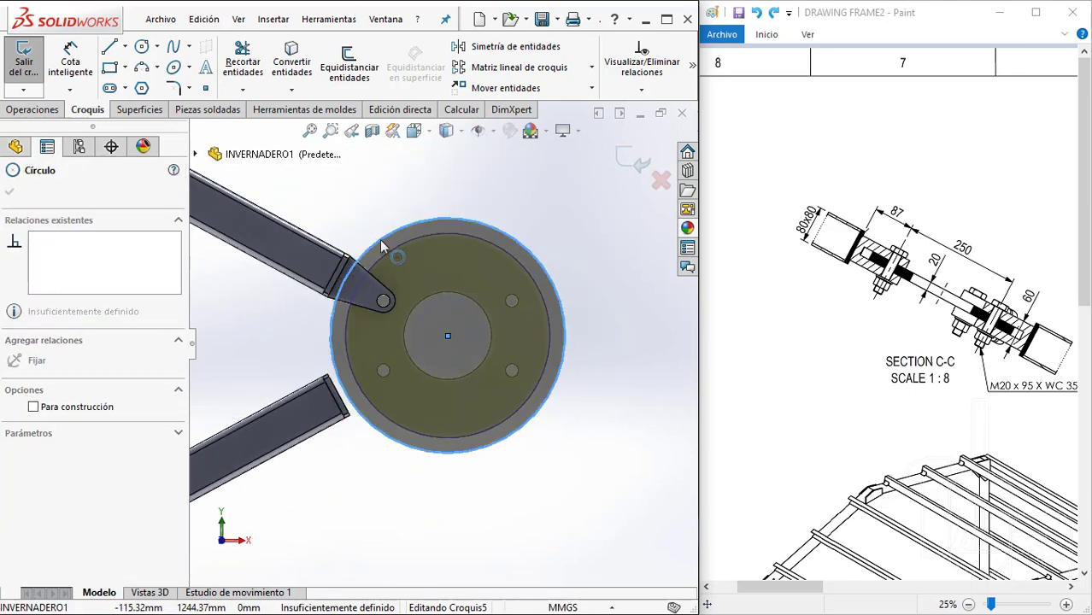
{"action": "key", "text": "Escape"}
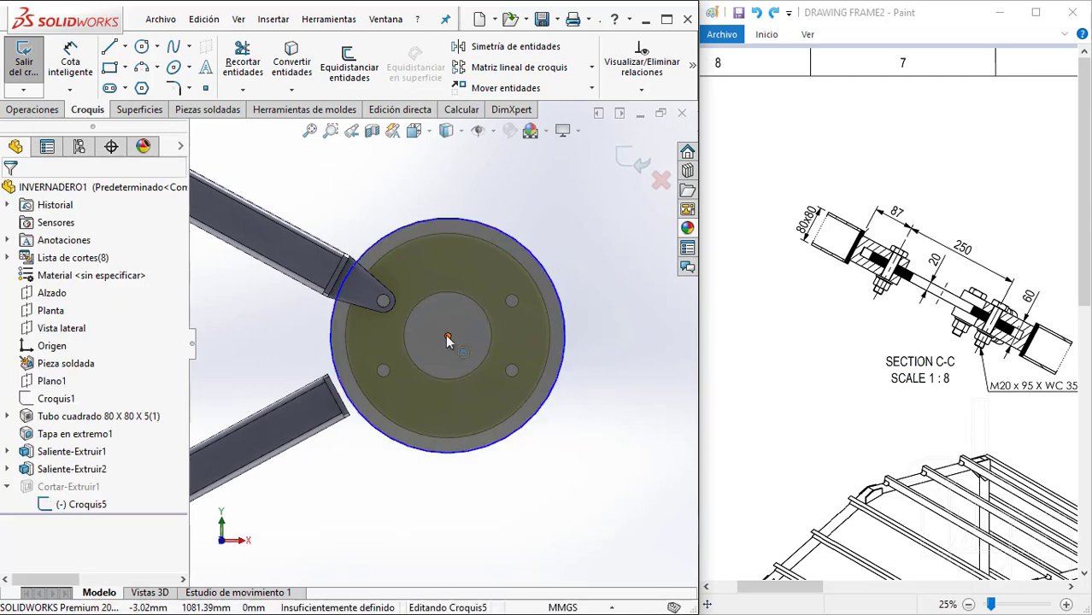
{"action": "mouse_move", "coordinate": [448, 336]}
{"action": "left_mouse_down"}
{"action": "mouse_move", "coordinate": [486, 286]}
{"action": "mouse_move", "coordinate": [471, 308]}
{"action": "left_mouse_up"}
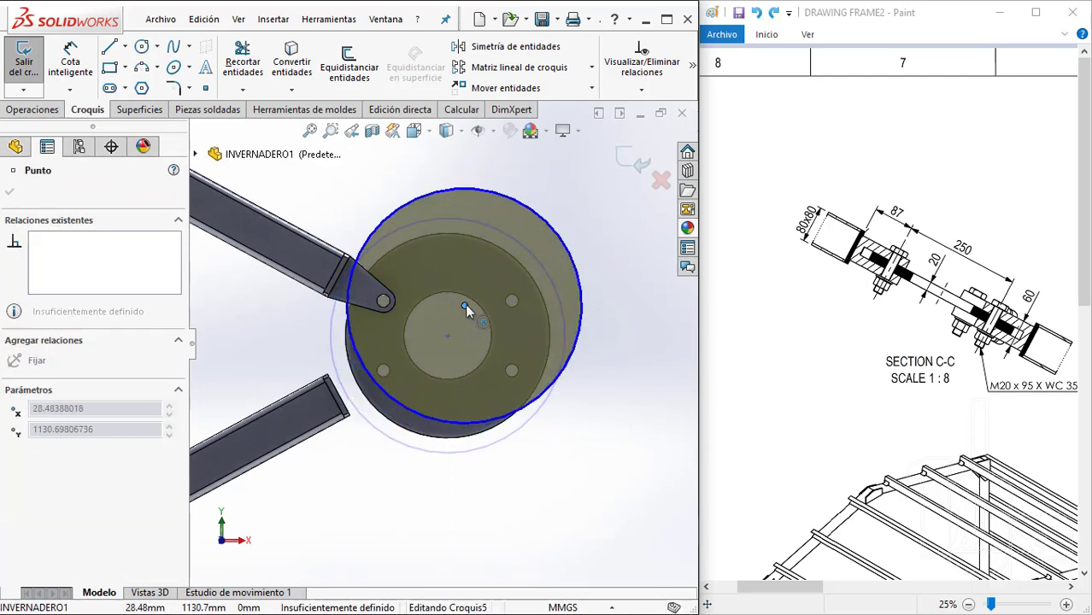
{"action": "left_click_drag", "start_coordinate": [471, 308], "coordinate": [447, 336]}
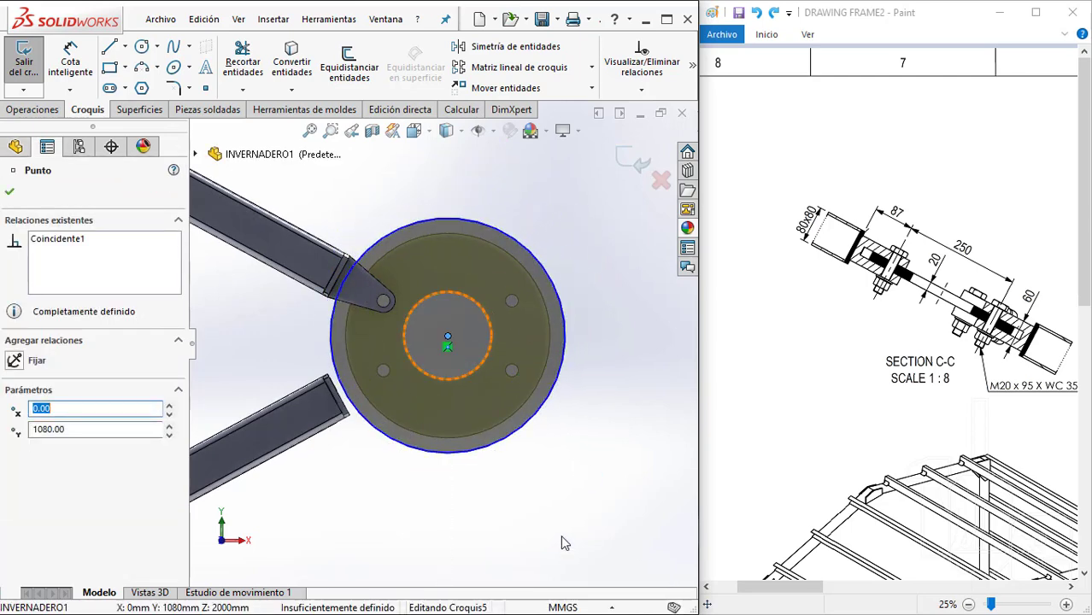
{"action": "key", "text": "Escape"}
Dimension the circle's diameter, trying 400 mm, then settling on 375 mm
{"action": "key", "text": "d"}
{"action": "left_click", "coordinate": [526, 252]}
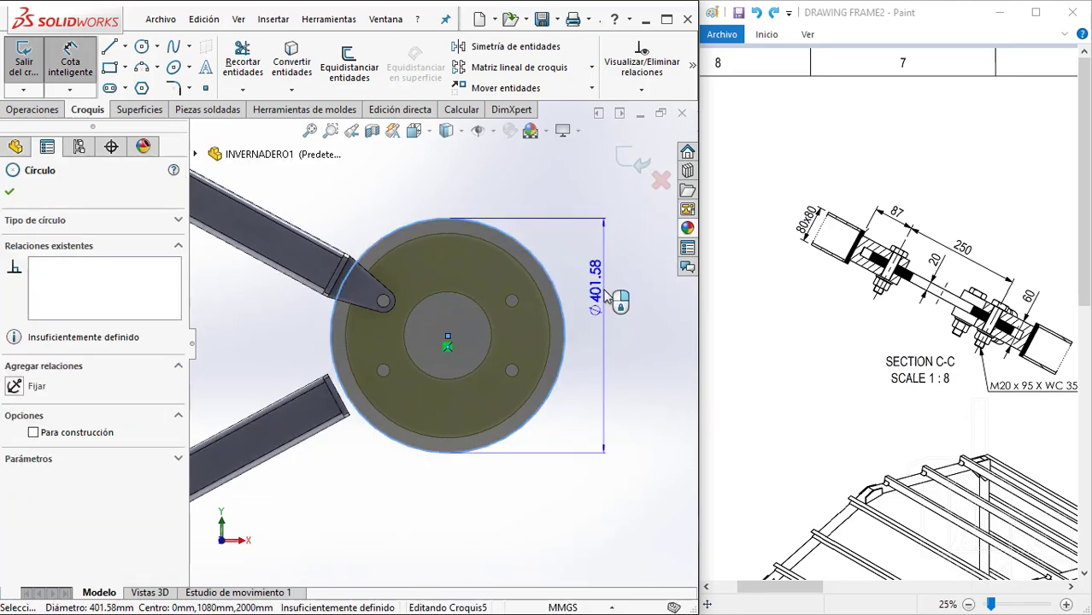
{"action": "left_click", "coordinate": [604, 295]}
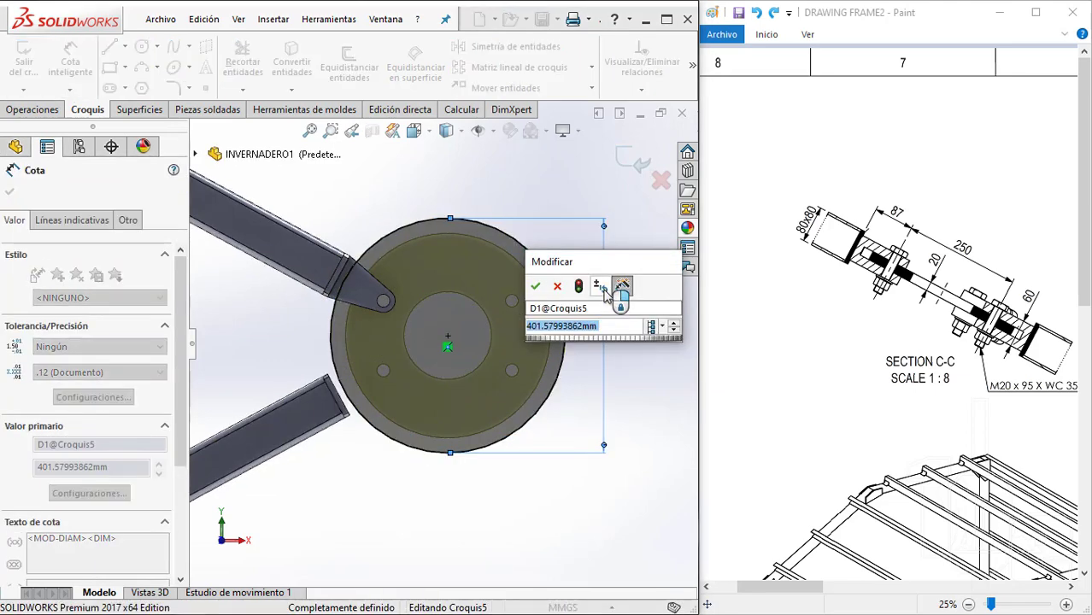
{"action": "type", "text": "350"}
{"action": "key", "text": "Return"}
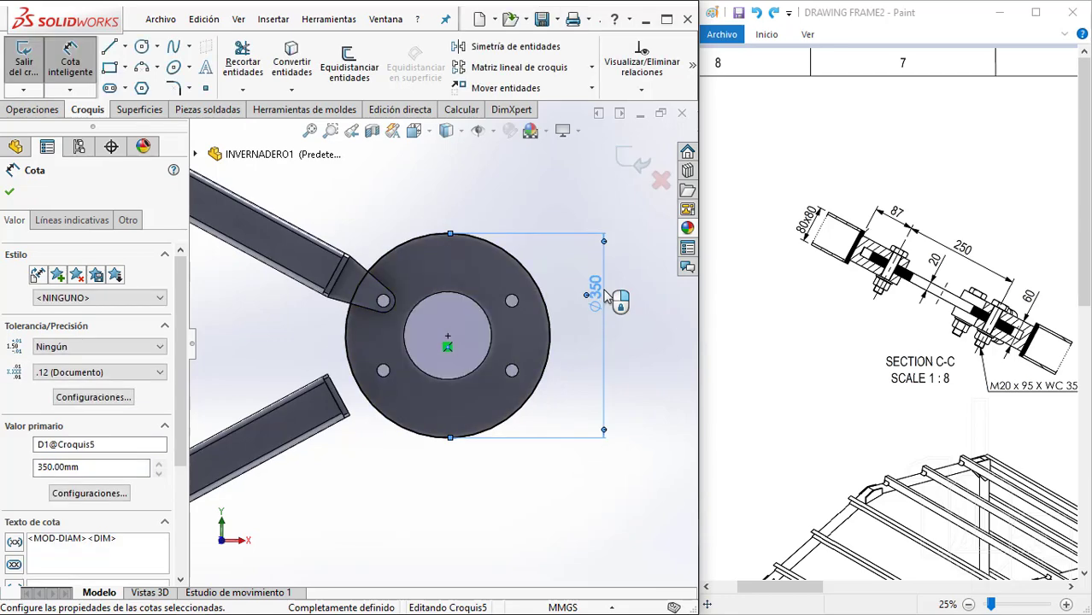
{"action": "double_click", "coordinate": [598, 293]}
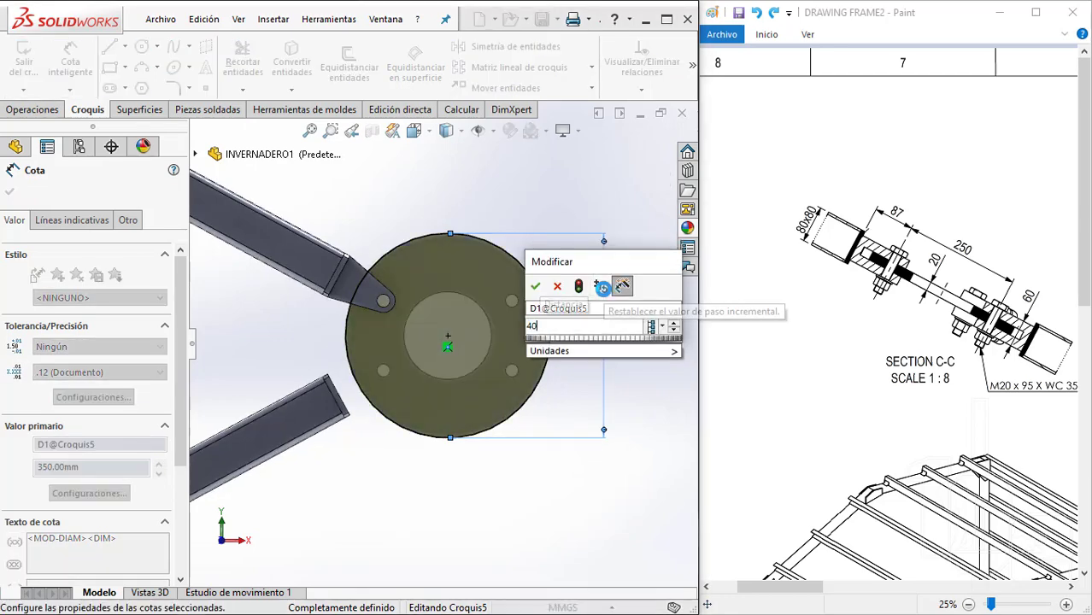
{"action": "type", "text": "400"}
{"action": "key", "text": "Return"}
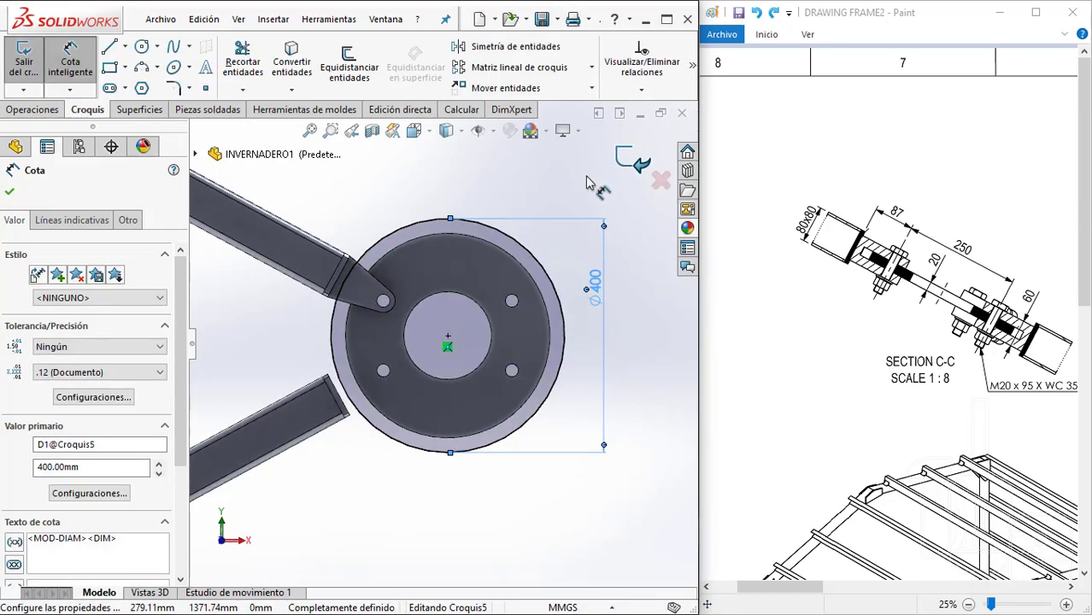
{"action": "double_click", "coordinate": [596, 293]}
{"action": "type", "text": "37"}
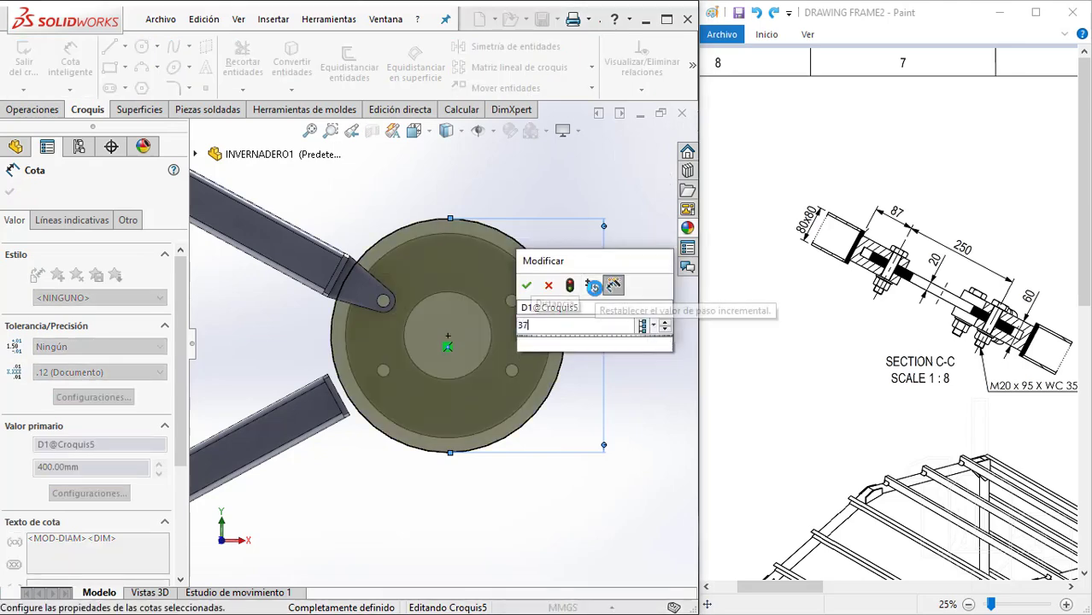
{"action": "type", "text": "5"}
{"action": "key", "text": "Return"}
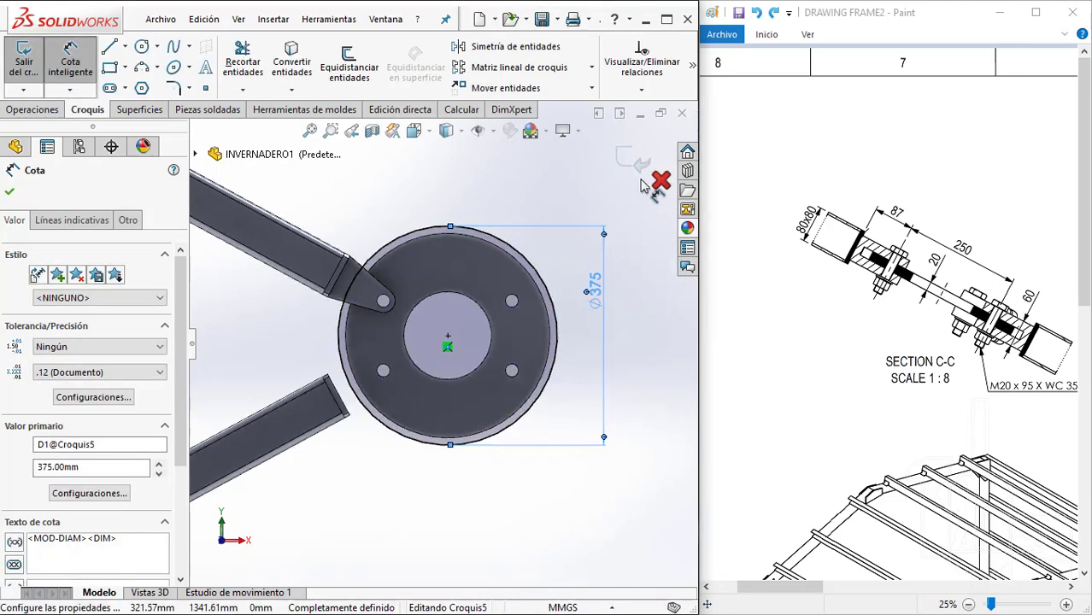
{"action": "key", "text": "Escape"}
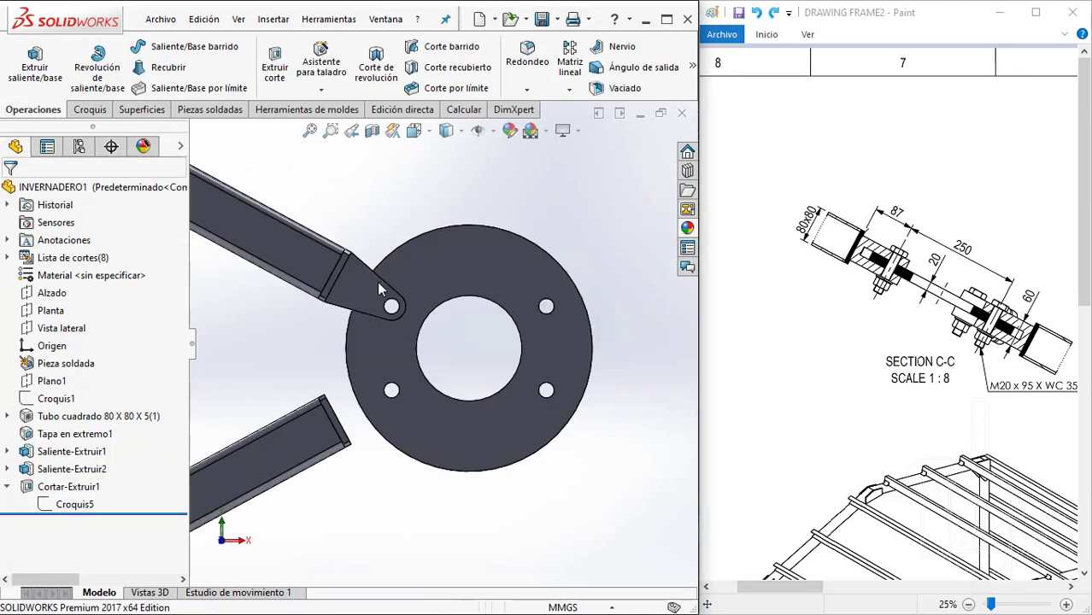
Zoom out to the whole frame and show the layout sketch Croquis1
{"action": "mouse_move", "coordinate": [377, 282]}
{"action": "middle_mouse_down"}
{"action": "mouse_move", "coordinate": [363, 336]}
{"action": "mouse_move", "coordinate": [337, 360]}
{"action": "middle_mouse_up"}
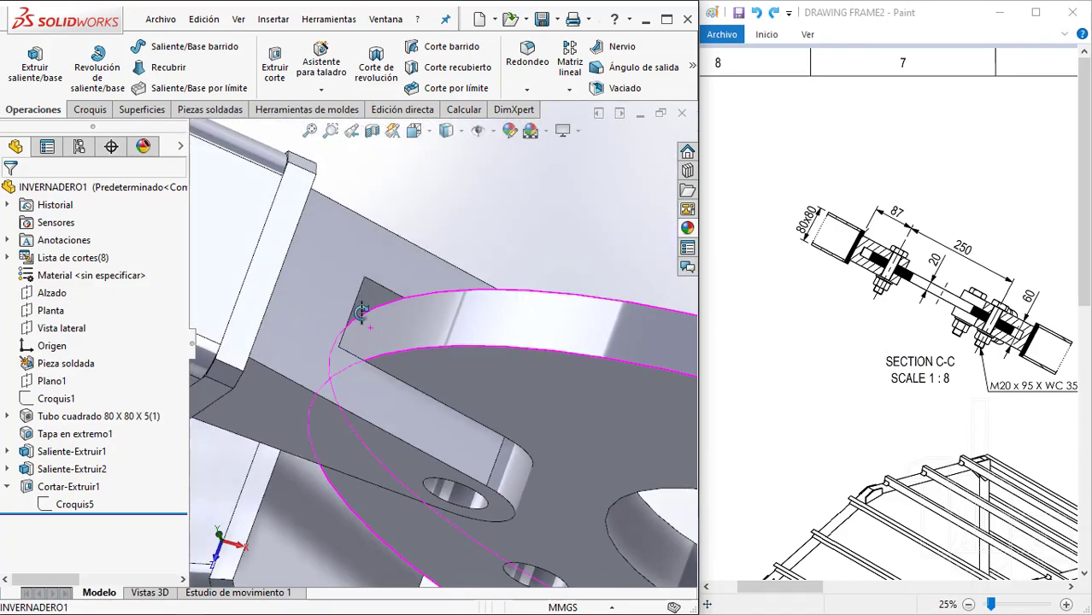
{"action": "mouse_move", "coordinate": [338, 360]}
{"action": "middle_mouse_down"}
{"action": "mouse_move", "coordinate": [396, 297]}
{"action": "mouse_move", "coordinate": [438, 291]}
{"action": "middle_mouse_up"}
{"action": "scroll", "coordinate": [369, 316], "scroll_direction": "up", "scroll_amount": 5}
{"action": "scroll", "coordinate": [369, 316], "scroll_direction": "down", "scroll_amount": 5}
{"action": "scroll", "coordinate": [410, 342], "scroll_direction": "up", "scroll_amount": 5}
{"action": "scroll", "coordinate": [468, 338], "scroll_direction": "down", "scroll_amount": 3}
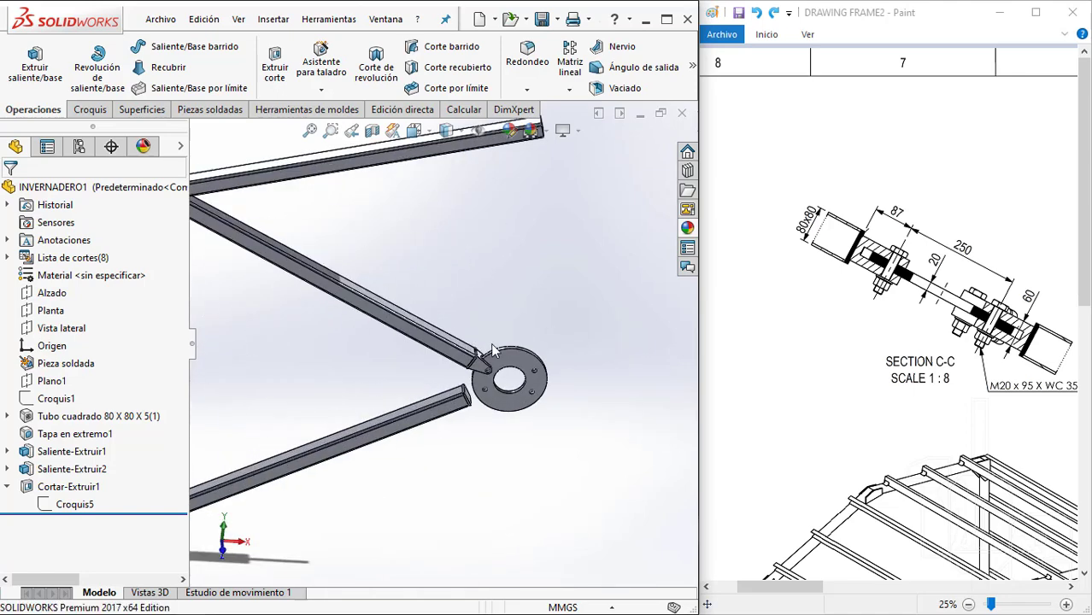
{"action": "scroll", "coordinate": [444, 391], "scroll_direction": "down", "scroll_amount": 3}
{"action": "scroll", "coordinate": [376, 398], "scroll_direction": "down", "scroll_amount": 1}
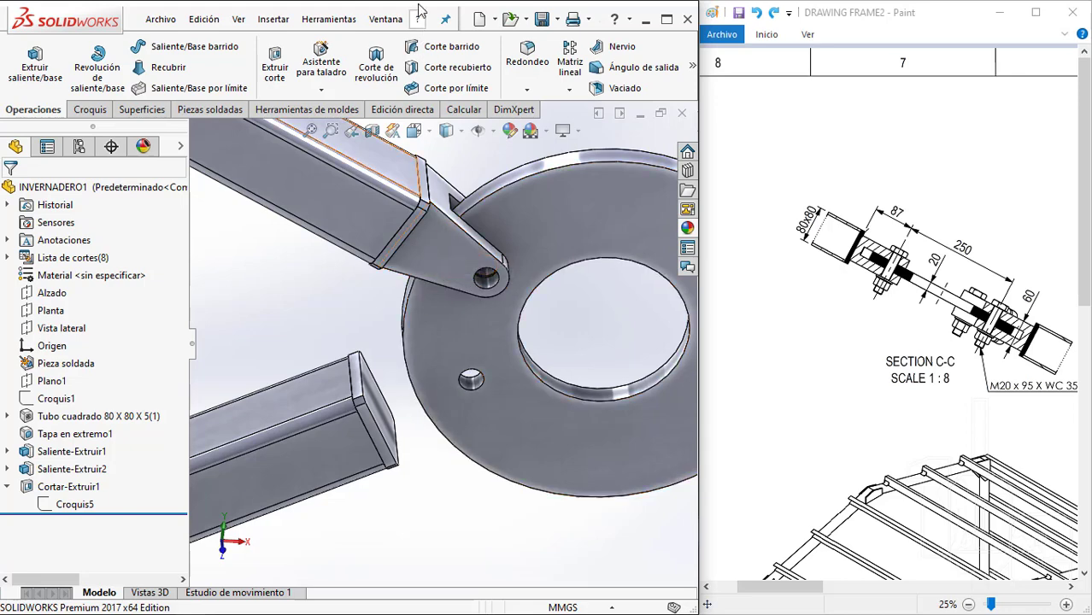
{"action": "scroll", "coordinate": [373, 459], "scroll_direction": "up", "scroll_amount": 2}
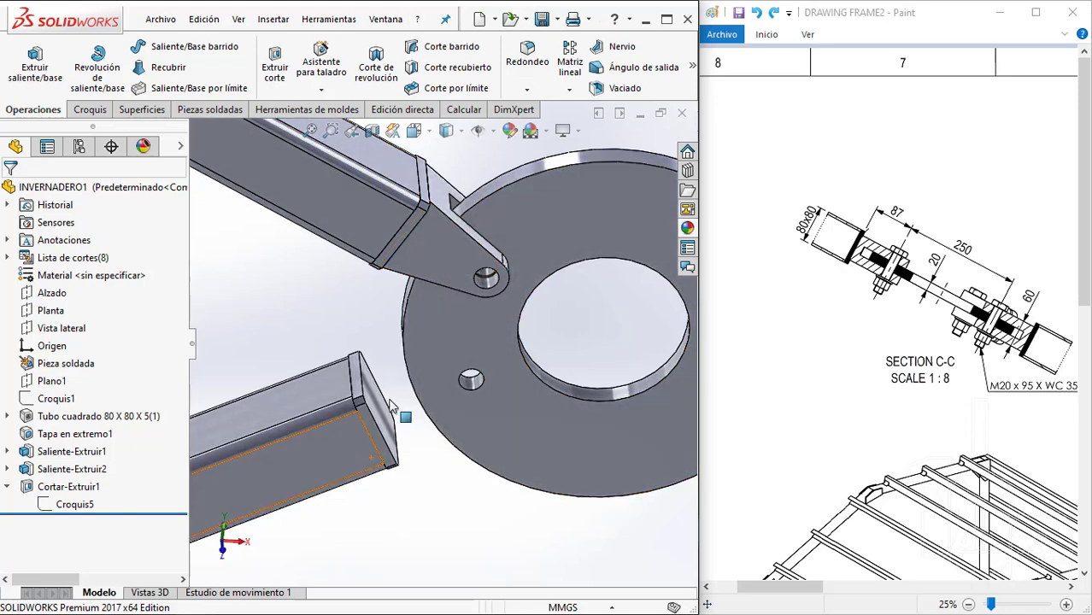
{"action": "scroll", "coordinate": [378, 453], "scroll_direction": "up", "scroll_amount": 3}
{"action": "scroll", "coordinate": [384, 393], "scroll_direction": "up", "scroll_amount": 1}
{"action": "left_click", "coordinate": [62, 405]}
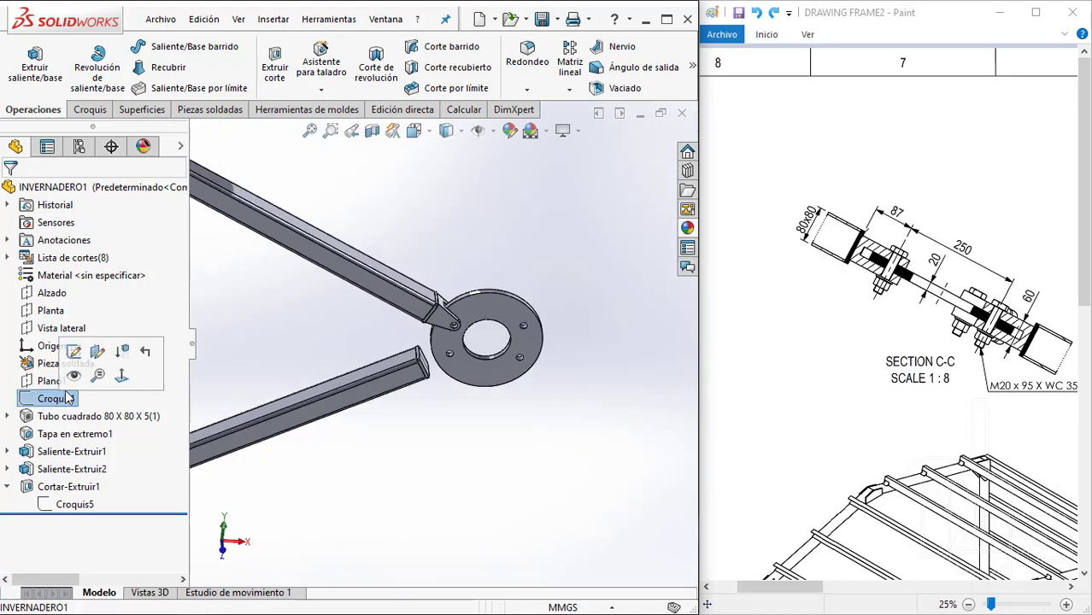
{"action": "left_click", "coordinate": [85, 379]}
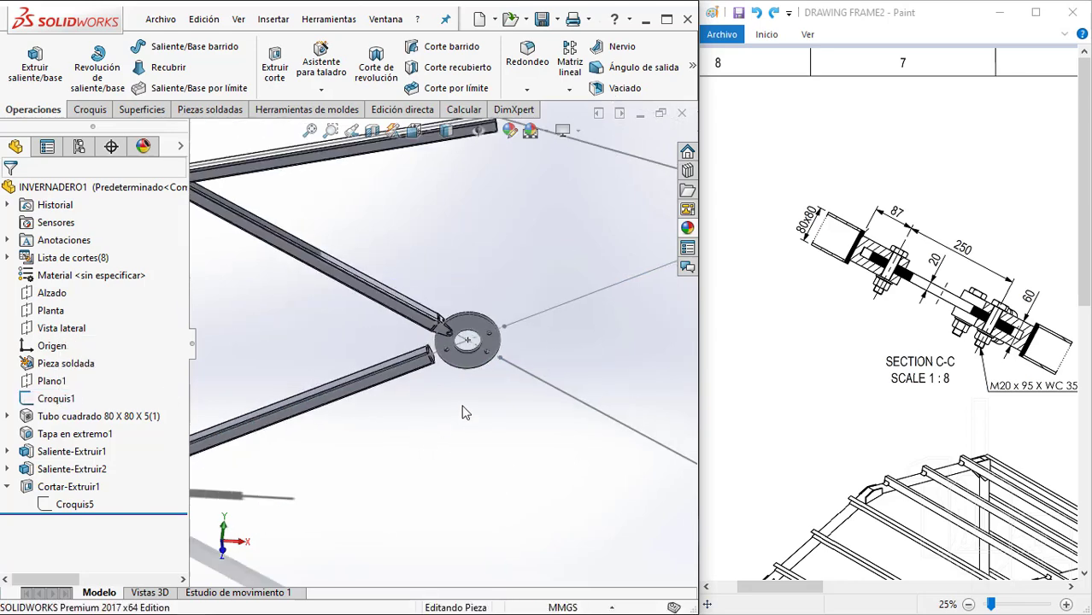
Create reference plane Plano3 parallel to Planta through the disc centre point
{"action": "left_click", "coordinate": [695, 77]}
{"action": "left_click", "coordinate": [563, 145]}
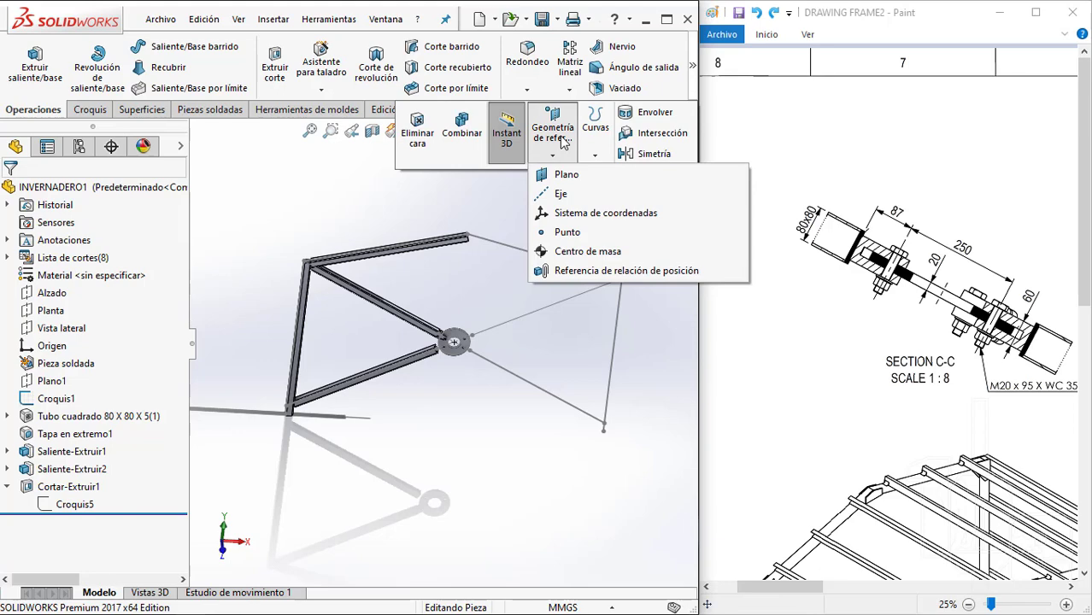
{"action": "left_click", "coordinate": [564, 174]}
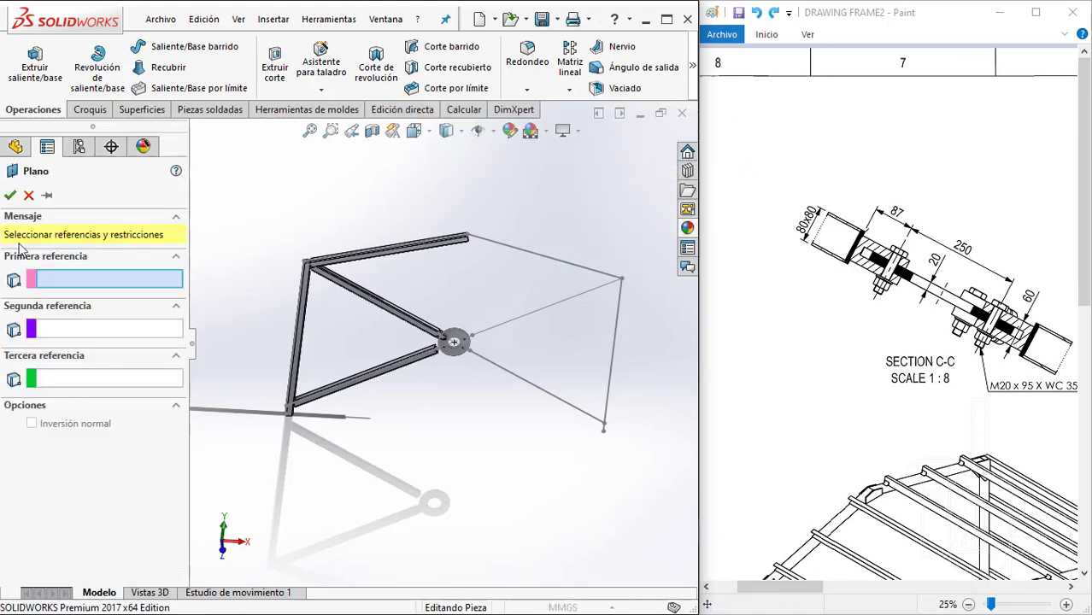
{"action": "left_click", "coordinate": [195, 154]}
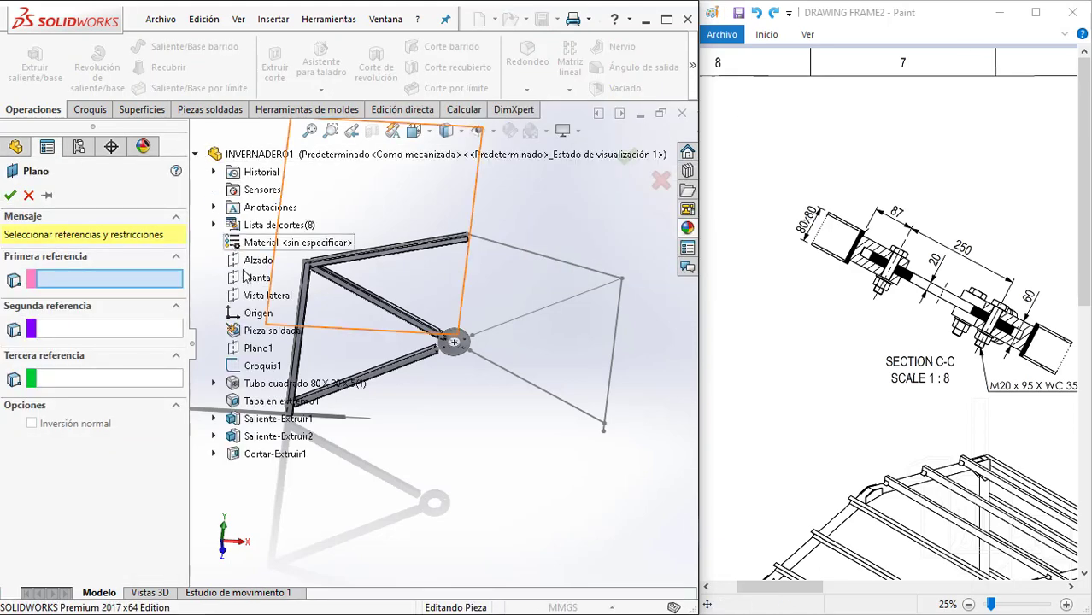
{"action": "left_click", "coordinate": [257, 278]}
{"action": "scroll", "coordinate": [406, 344], "scroll_direction": "up", "scroll_amount": 5}
{"action": "scroll", "coordinate": [406, 345], "scroll_direction": "up", "scroll_amount": 3}
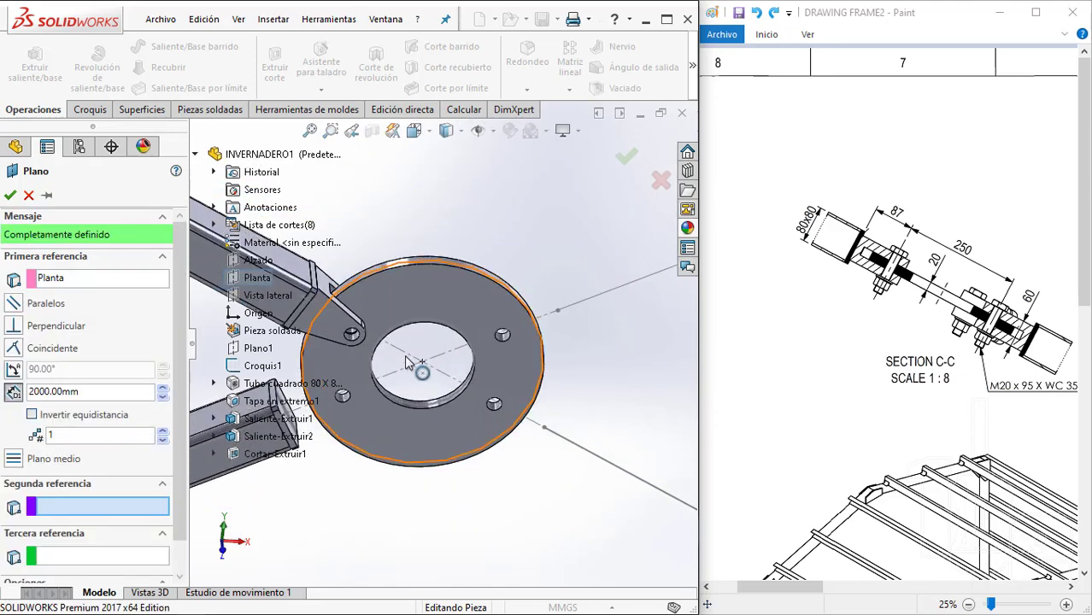
{"action": "left_click", "coordinate": [421, 365]}
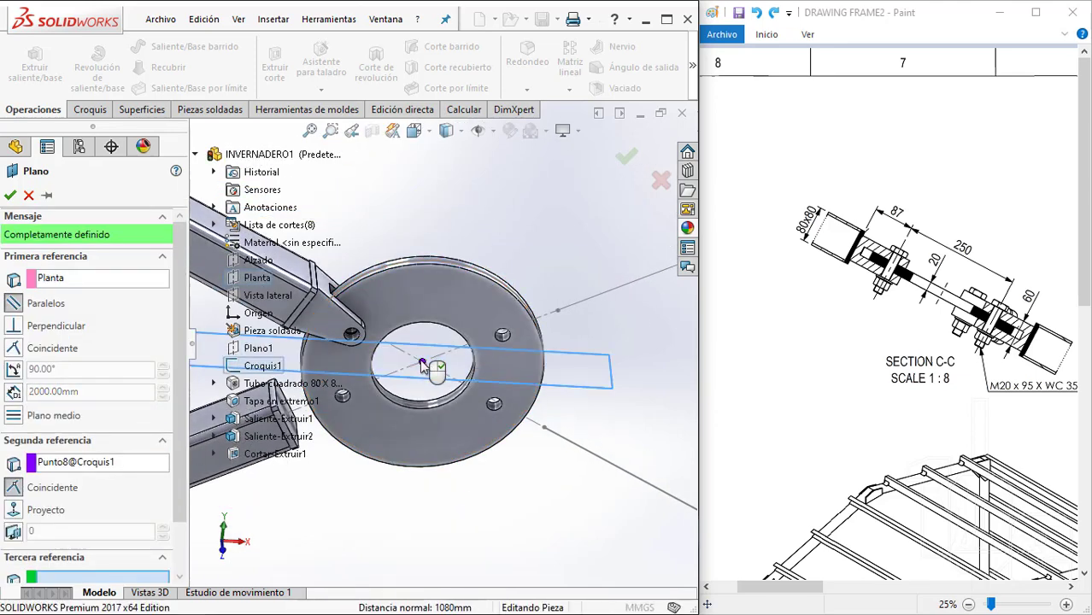
{"action": "key", "text": "Return"}
{"action": "scroll", "coordinate": [429, 371], "scroll_direction": "down", "scroll_amount": 2}
{"action": "scroll", "coordinate": [429, 371], "scroll_direction": "down", "scroll_amount": 3}
Mirror the upper bracket body across Plano3 so the lower tube gets a matching bracket
{"action": "left_click", "coordinate": [569, 90]}
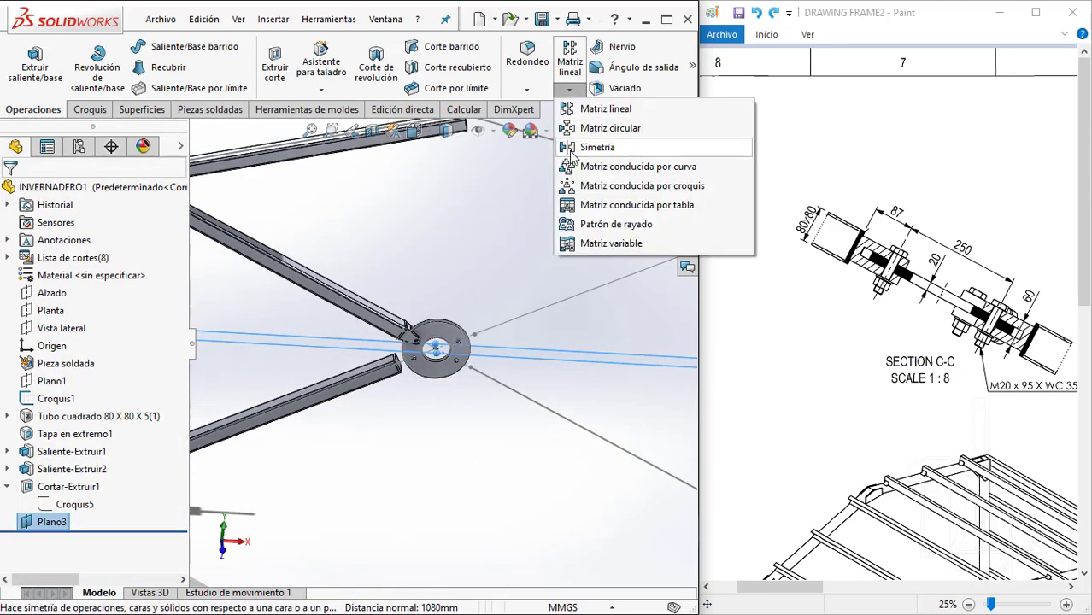
{"action": "left_click", "coordinate": [598, 147]}
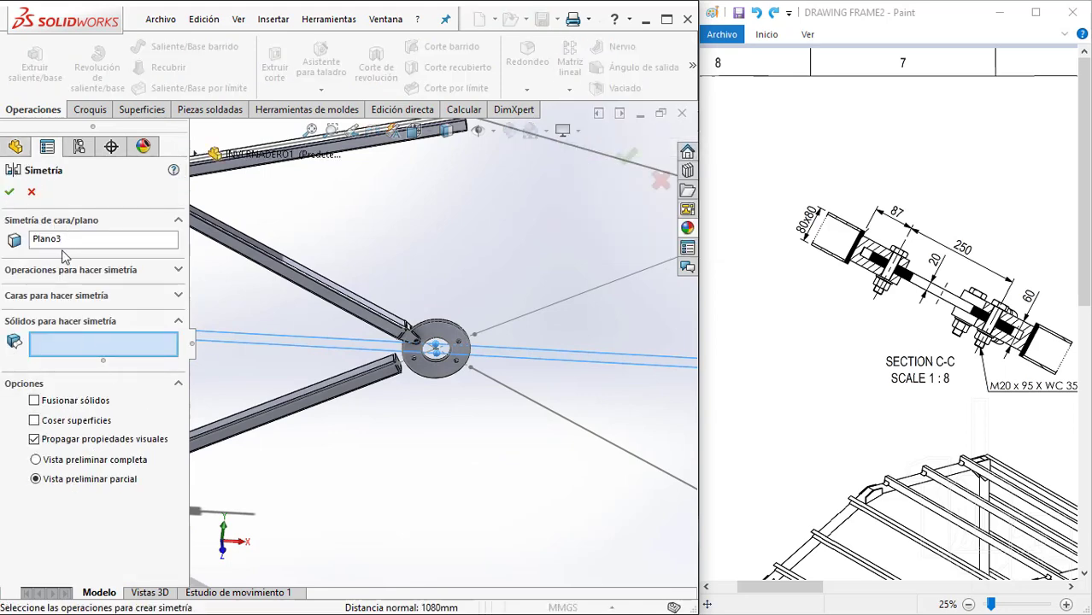
{"action": "left_click", "coordinate": [44, 244]}
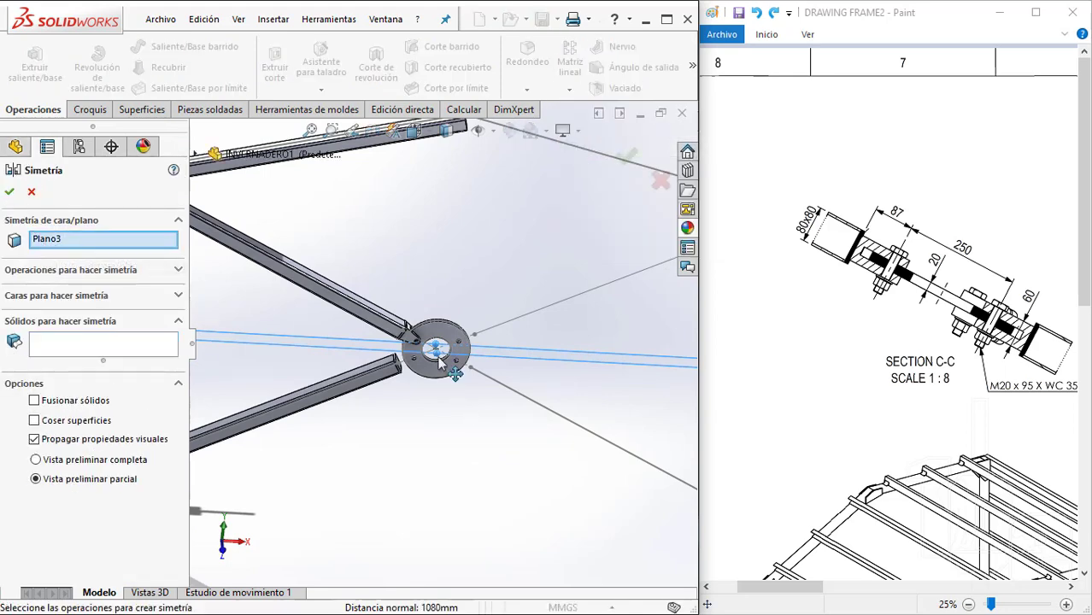
{"action": "scroll", "coordinate": [439, 362], "scroll_direction": "down", "scroll_amount": 3}
{"action": "left_click", "coordinate": [537, 359]}
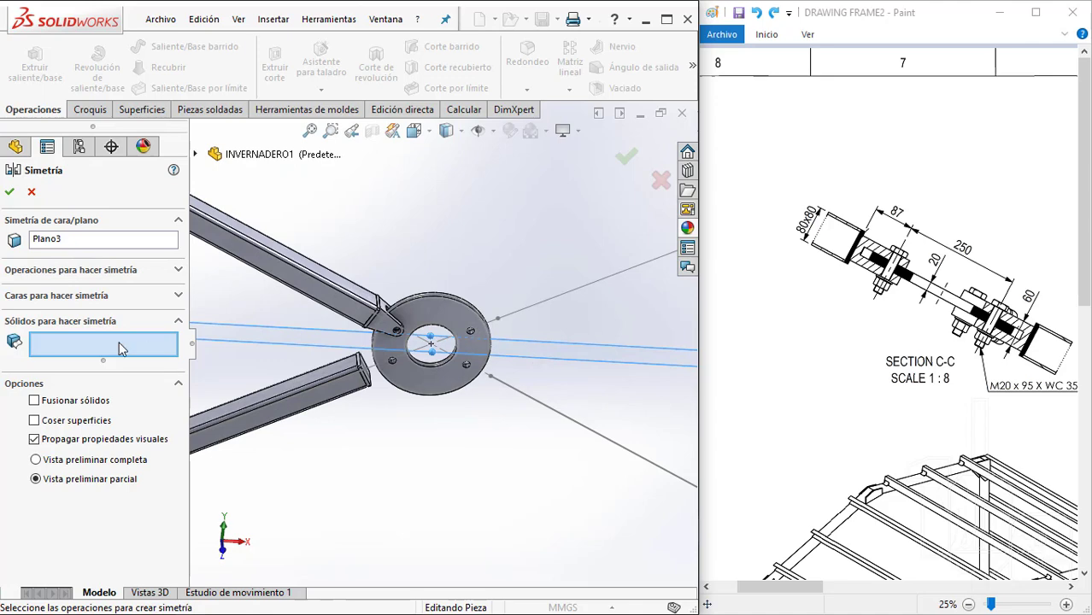
{"action": "scroll", "coordinate": [346, 353], "scroll_direction": "down", "scroll_amount": 5}
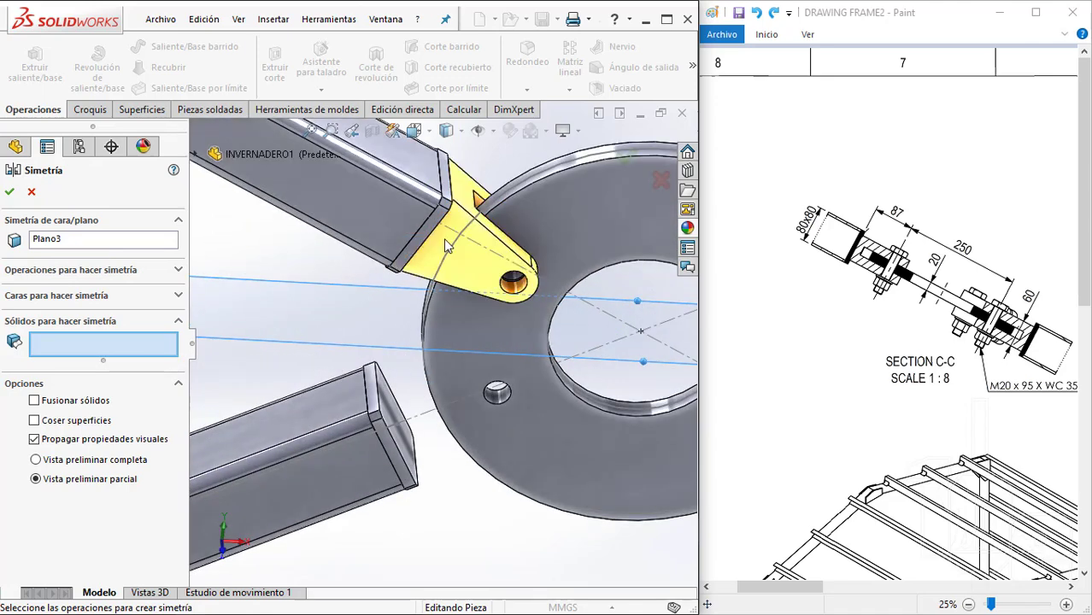
{"action": "left_click", "coordinate": [446, 246]}
{"action": "key", "text": "Return"}
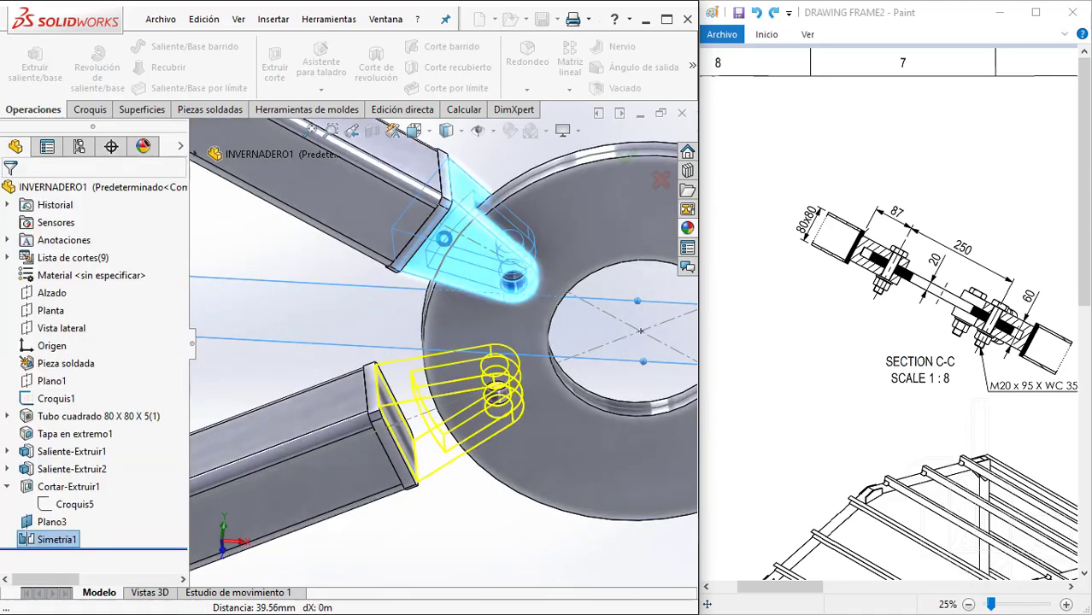
Hide Plano3 and the Croquis1 layout sketch, and collapse the cut-extrude feature
{"action": "scroll", "coordinate": [432, 260], "scroll_direction": "up", "scroll_amount": 3}
{"action": "left_click", "coordinate": [338, 333]}
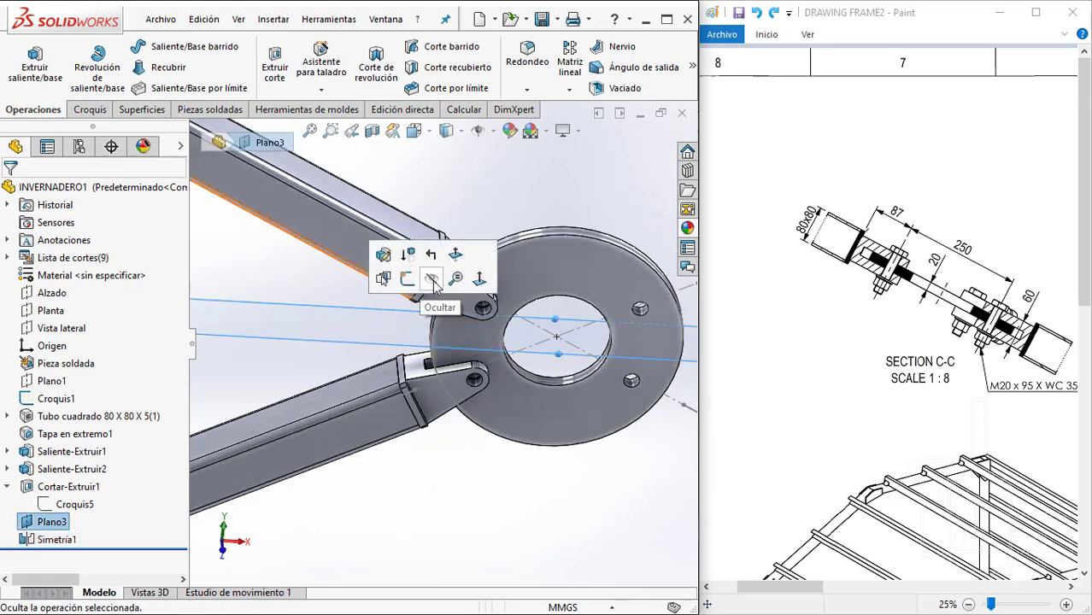
{"action": "left_click", "coordinate": [430, 282]}
{"action": "scroll", "coordinate": [475, 316], "scroll_direction": "up", "scroll_amount": 3}
{"action": "scroll", "coordinate": [475, 316], "scroll_direction": "up", "scroll_amount": 2}
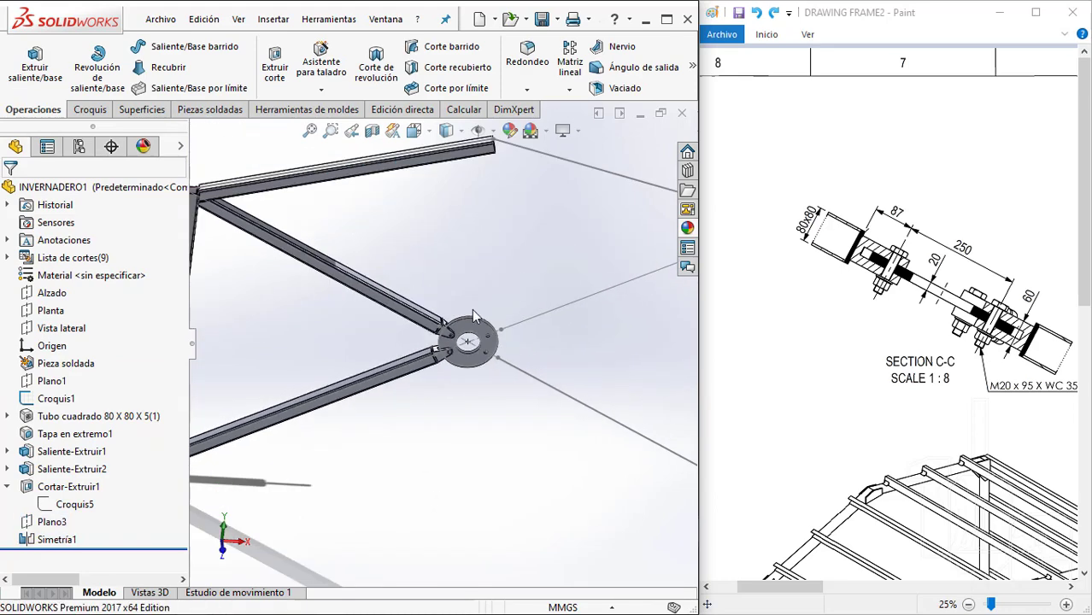
{"action": "left_click", "coordinate": [55, 398]}
{"action": "left_click", "coordinate": [105, 359]}
{"action": "left_click", "coordinate": [6, 487]}
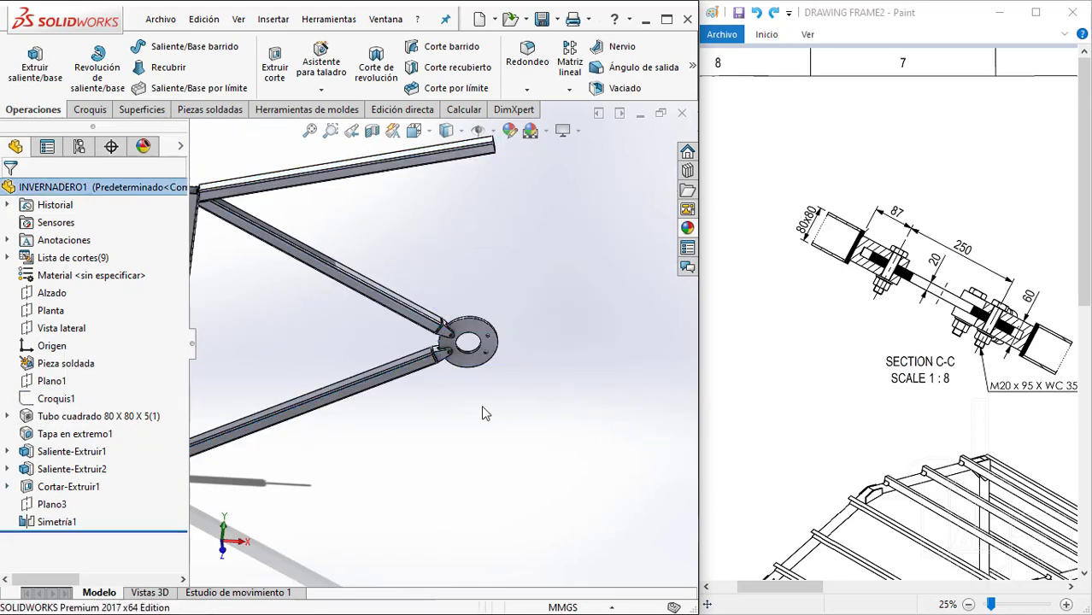
{"action": "scroll", "coordinate": [480, 410], "scroll_direction": "up", "scroll_amount": 3}
{"action": "scroll", "coordinate": [483, 359], "scroll_direction": "down", "scroll_amount": 2}
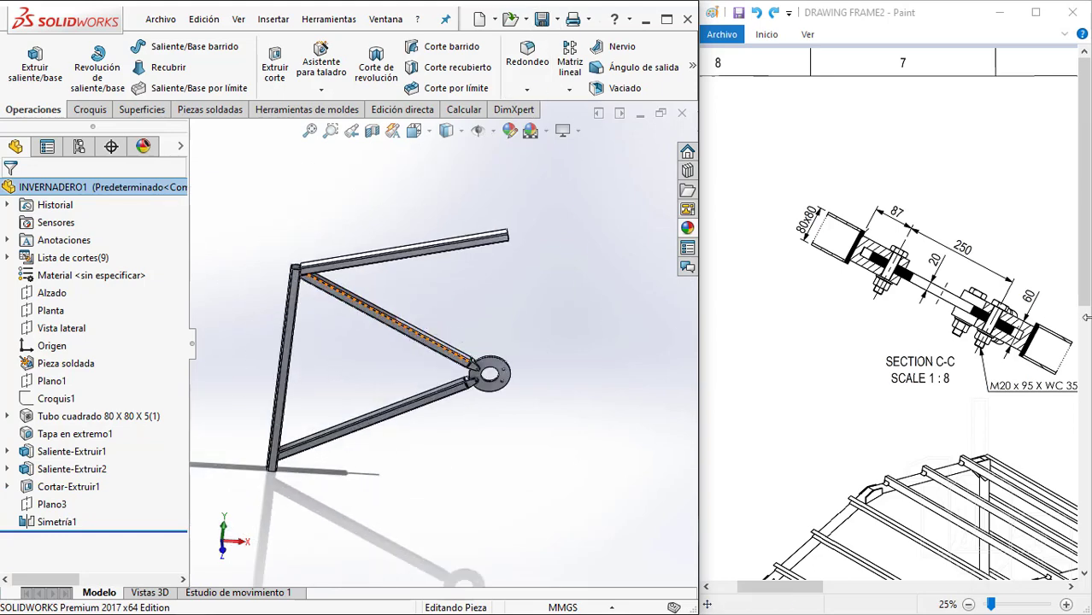
Pan across the Paint reference drawing to the isometric frame view with its 4000 dimension
{"action": "scroll", "coordinate": [888, 325], "scroll_direction": "down", "scroll_amount": 5}
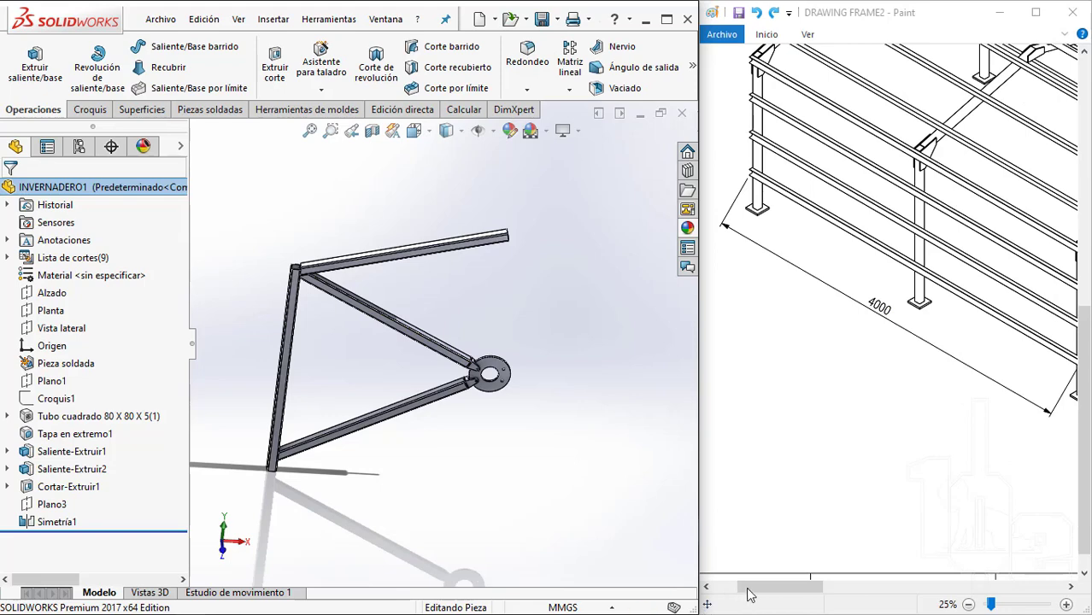
{"action": "left_click_drag", "start_coordinate": [777, 590], "coordinate": [1004, 602]}
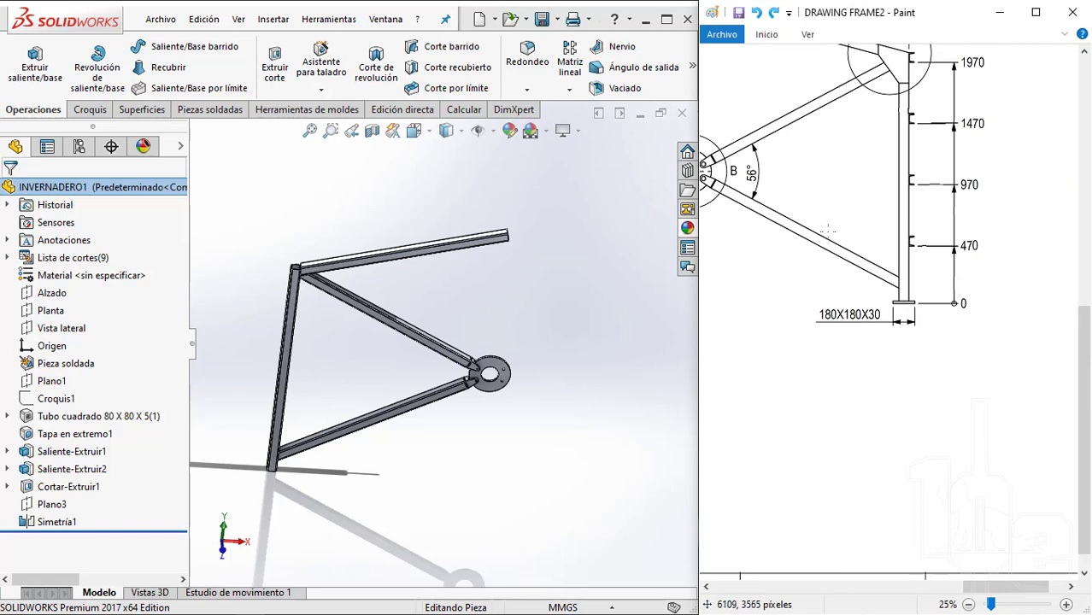
{"action": "scroll", "coordinate": [851, 242], "scroll_direction": "up", "scroll_amount": 3}
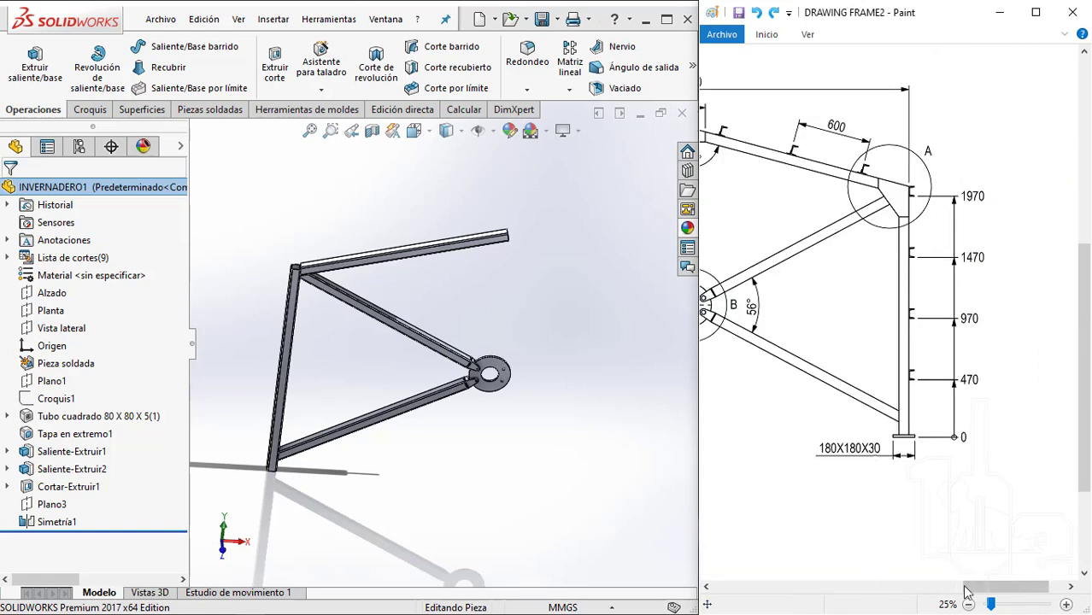
{"action": "left_click_drag", "start_coordinate": [976, 591], "coordinate": [919, 598]}
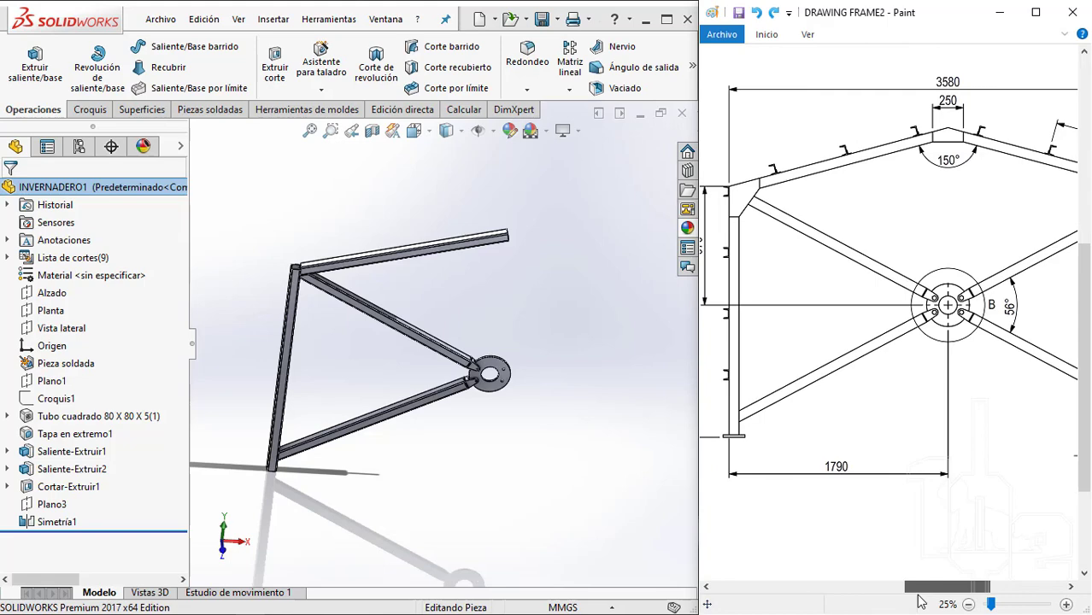
{"action": "left_click_drag", "start_coordinate": [923, 586], "coordinate": [767, 586]}
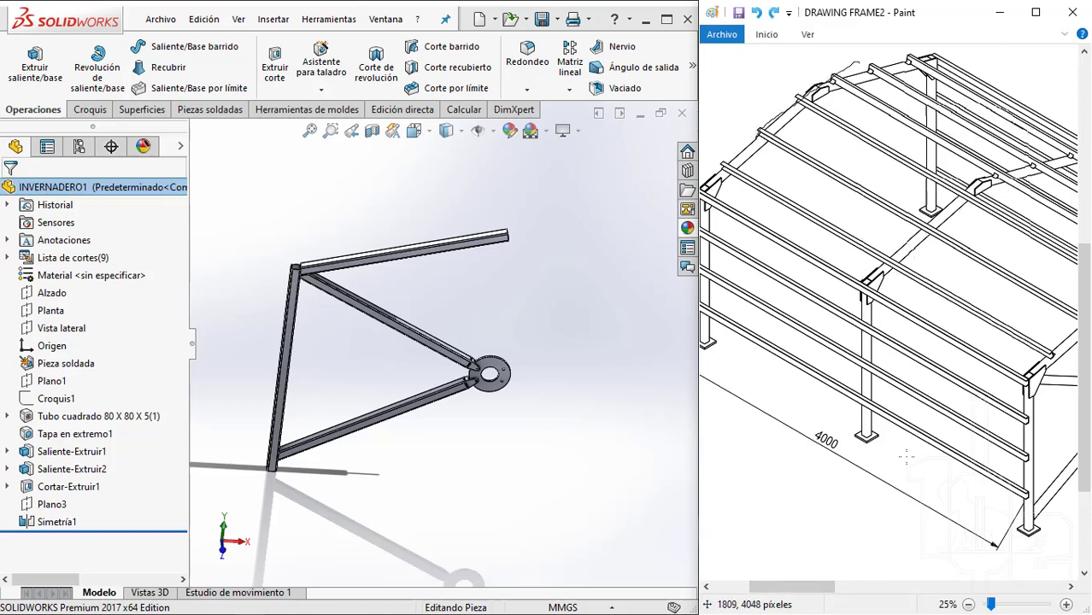
{"action": "mouse_move", "coordinate": [826, 590]}
{"action": "left_mouse_down"}
{"action": "mouse_move", "coordinate": [1003, 597]}
{"action": "mouse_move", "coordinate": [969, 604]}
{"action": "left_mouse_up"}
Start a new sketch on the vertical tube's top face and view it at an angle
{"action": "scroll", "coordinate": [316, 290], "scroll_direction": "down", "scroll_amount": 5}
{"action": "scroll", "coordinate": [418, 279], "scroll_direction": "down", "scroll_amount": 3}
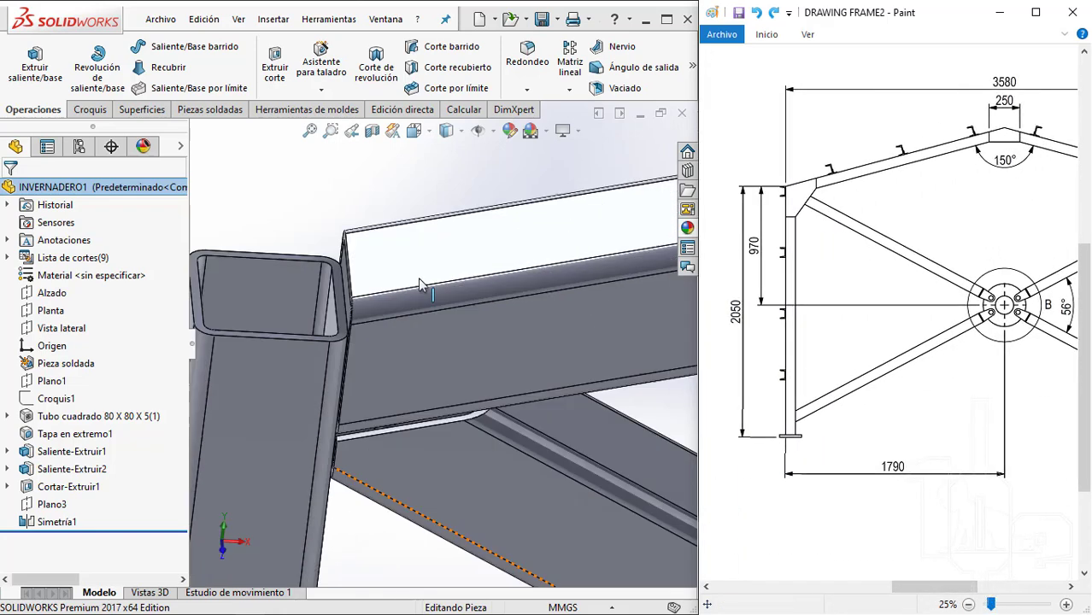
{"action": "left_click", "coordinate": [284, 392]}
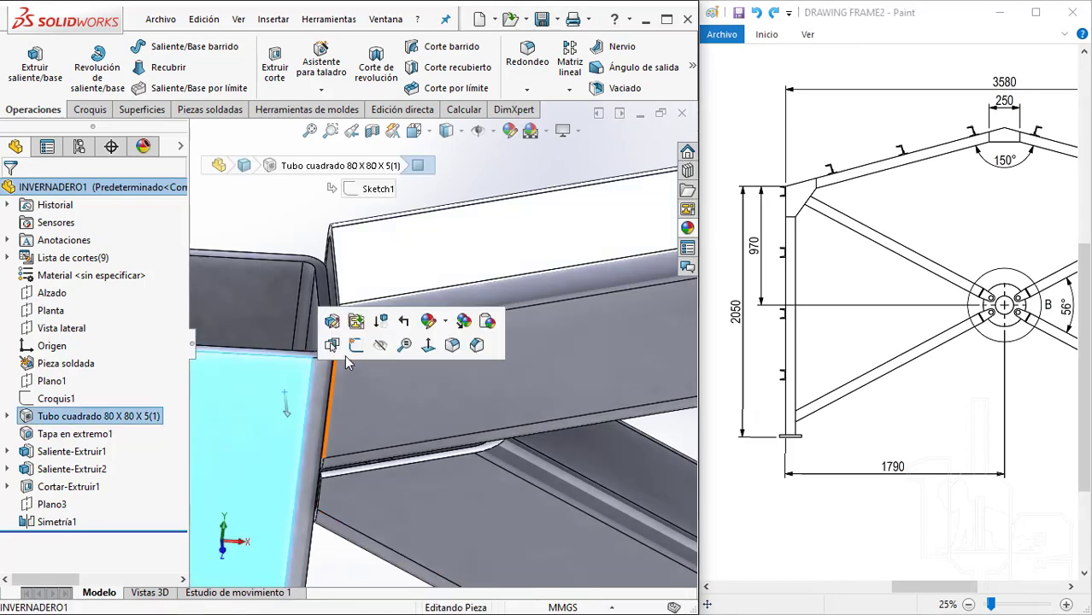
{"action": "left_click", "coordinate": [355, 346]}
{"action": "key", "text": "ctrl+8"}
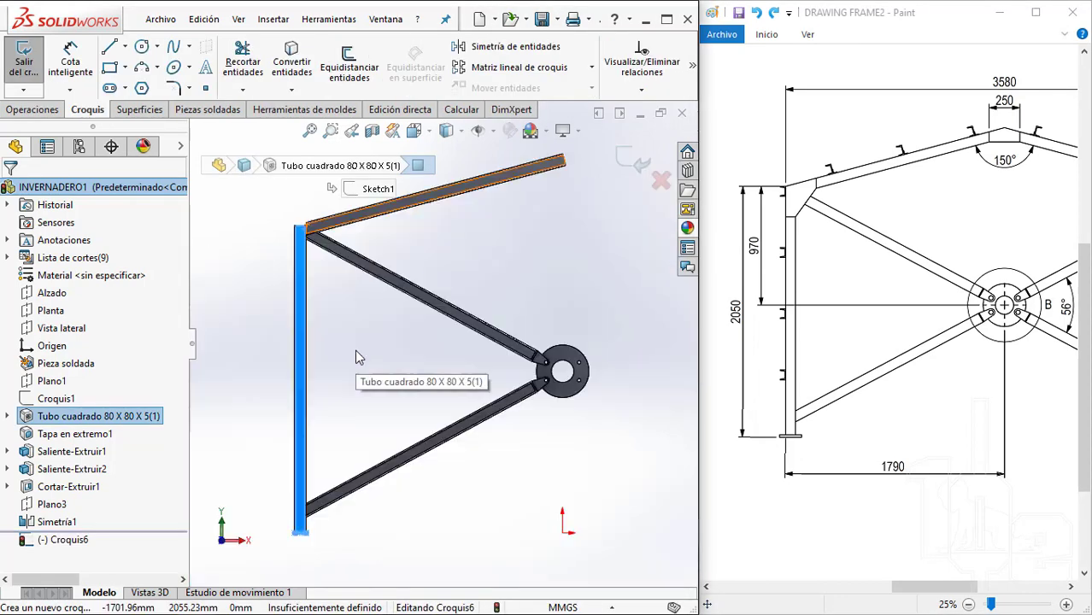
{"action": "key", "text": "ctrl+shift+z"}
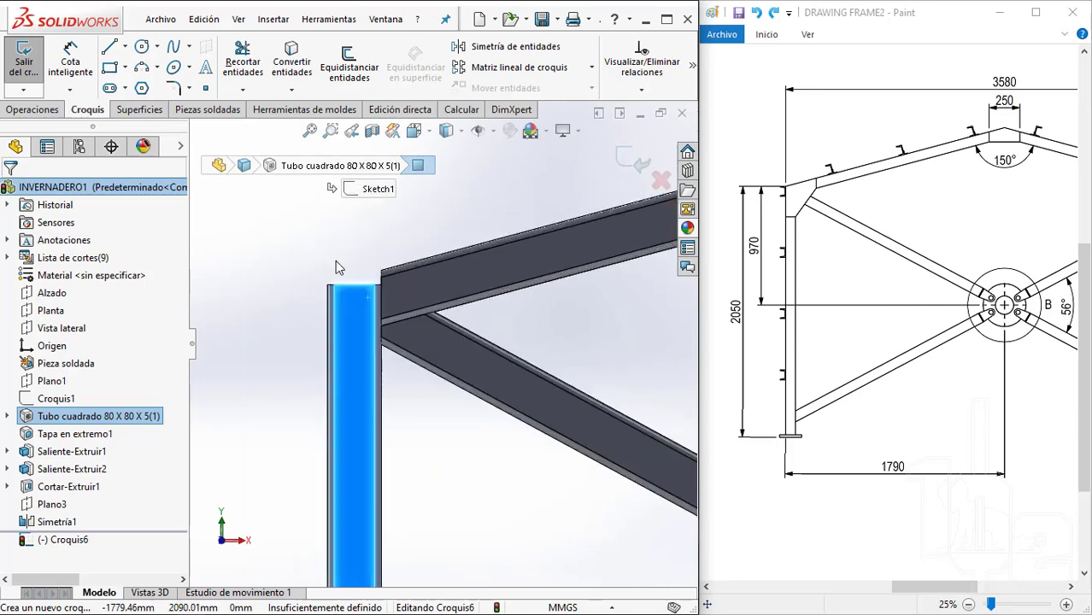
{"action": "key", "text": "Escape"}
Convert two tube edges into the sketch, showing Croquis1 temporarily and hiding it again
{"action": "left_click", "coordinate": [69, 399]}
{"action": "left_click", "coordinate": [85, 368]}
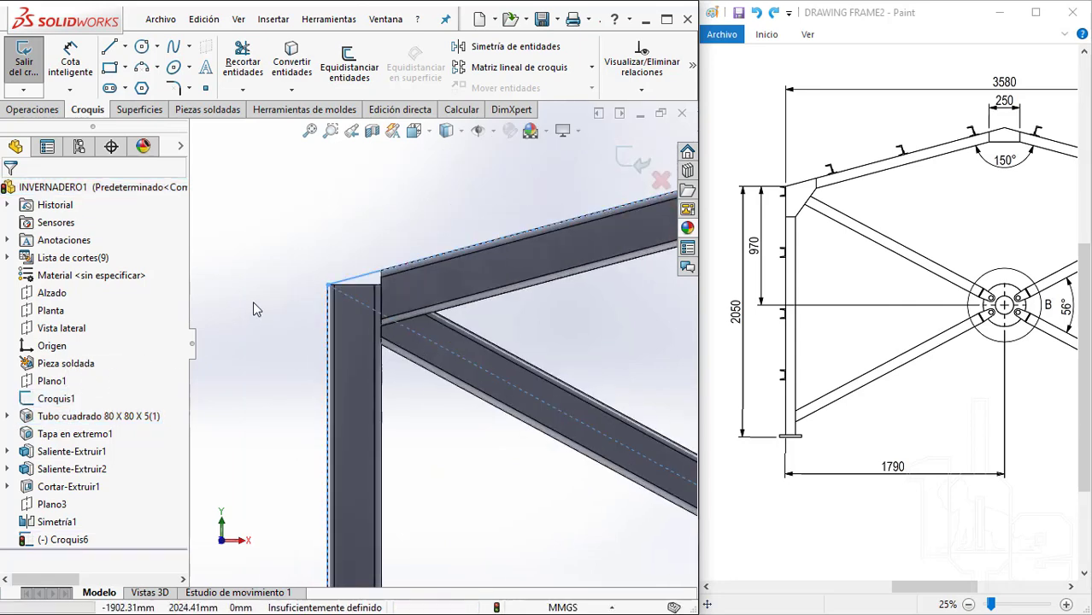
{"action": "left_click", "coordinate": [294, 70]}
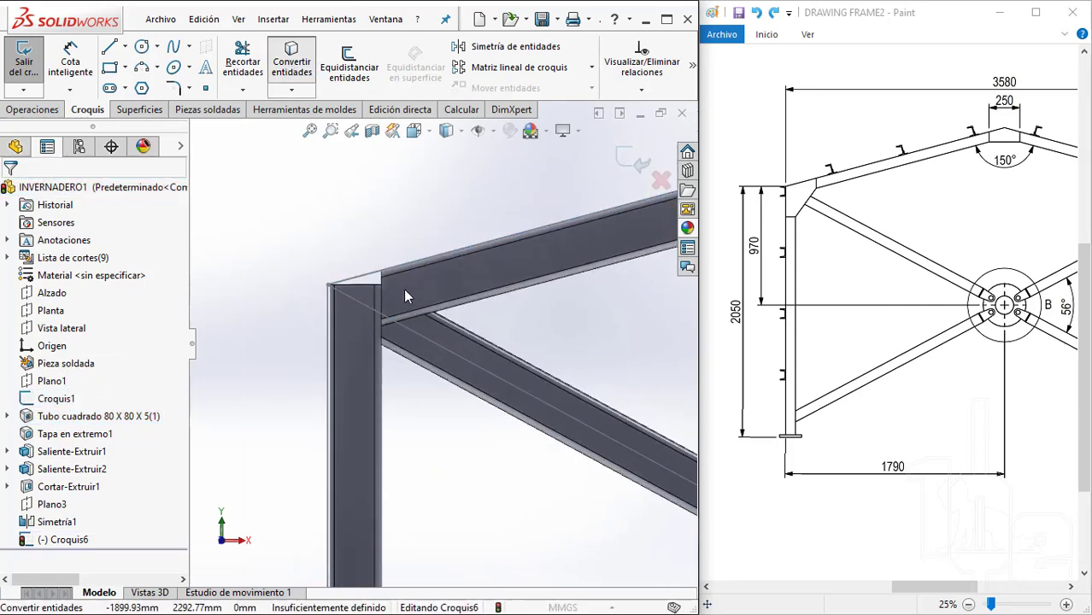
{"action": "left_click", "coordinate": [351, 286]}
{"action": "left_click", "coordinate": [333, 329]}
{"action": "key", "text": "Return"}
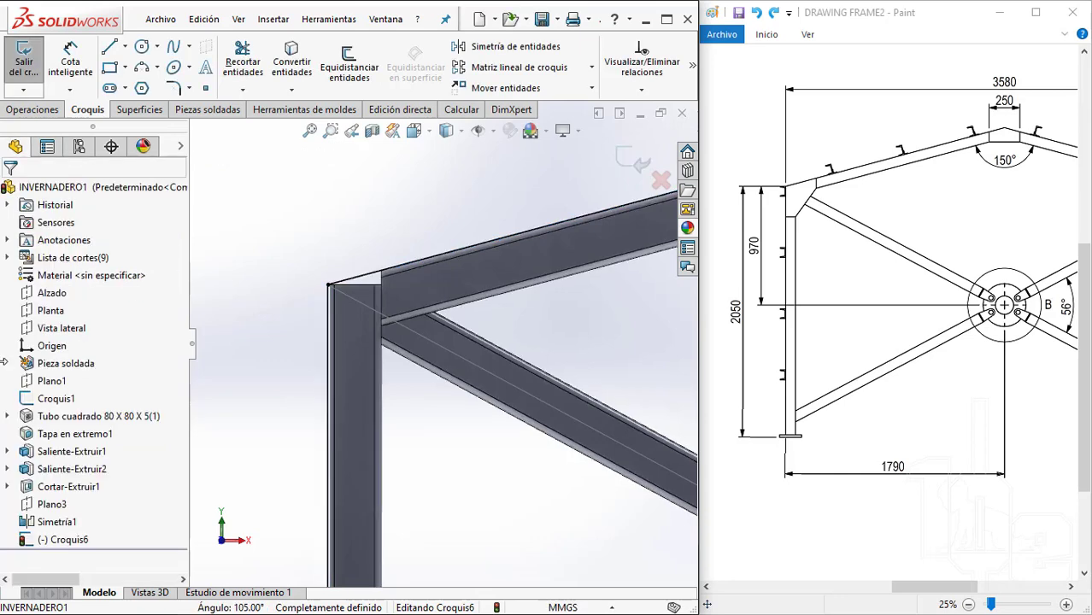
{"action": "left_click", "coordinate": [50, 400]}
{"action": "left_click", "coordinate": [85, 368]}
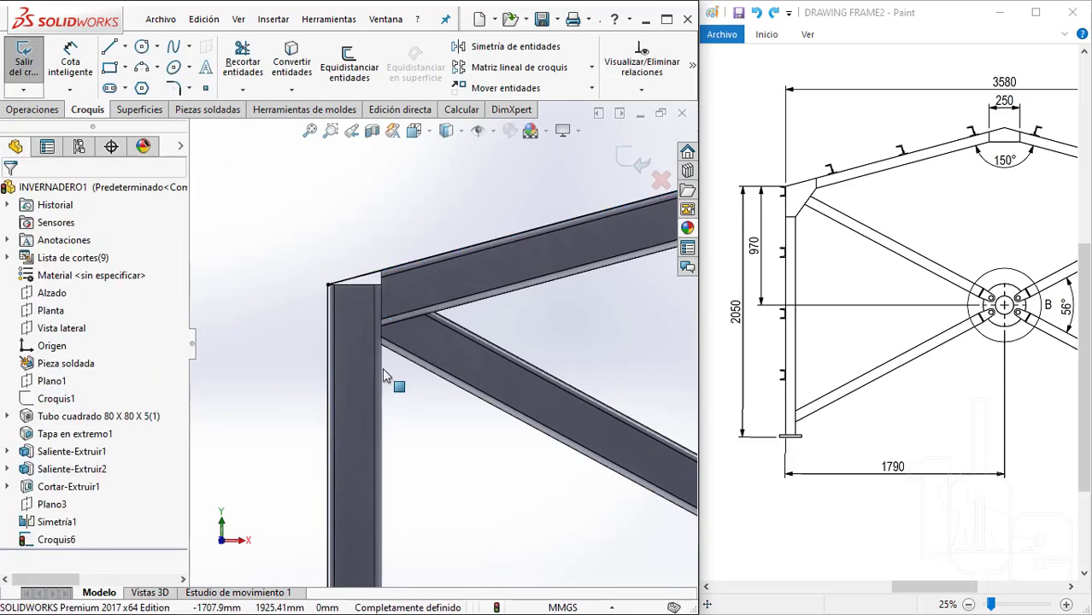
Draw the horizontal, diagonal and vertical gusset lines at the column-rafter corner and trim the excess
{"action": "key", "text": "l"}
{"action": "left_click", "coordinate": [328, 396]}
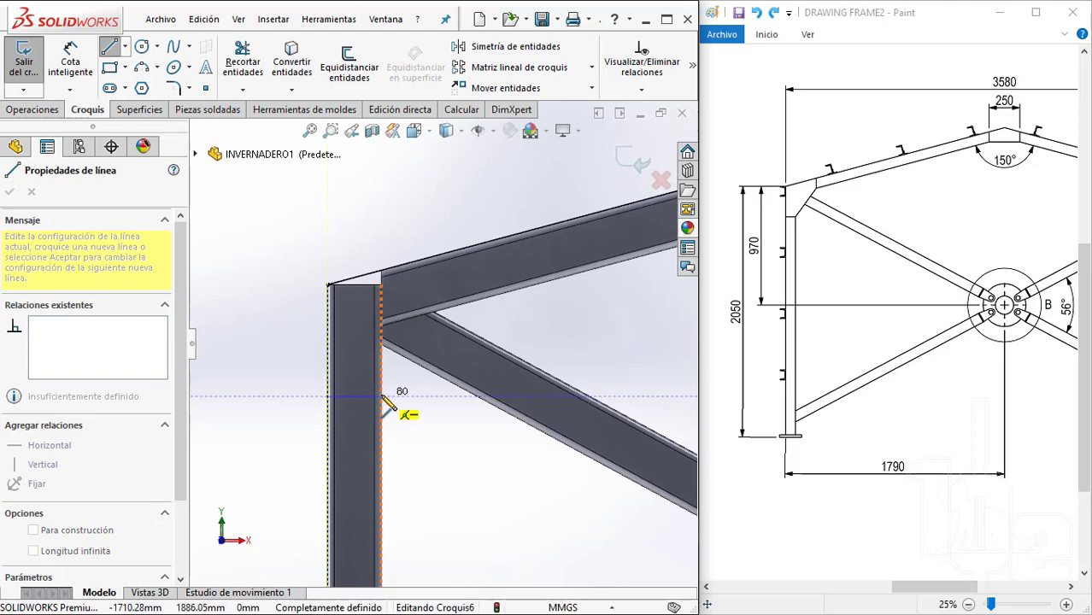
{"action": "left_click", "coordinate": [382, 397]}
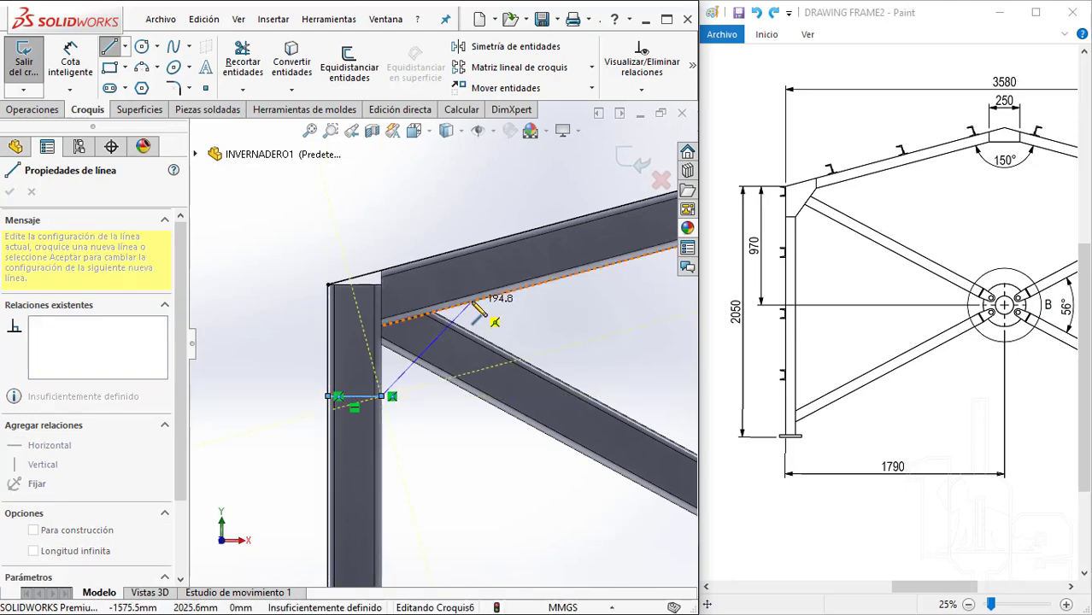
{"action": "left_click", "coordinate": [472, 299]}
{"action": "double_click", "coordinate": [469, 239]}
{"action": "left_click", "coordinate": [243, 64]}
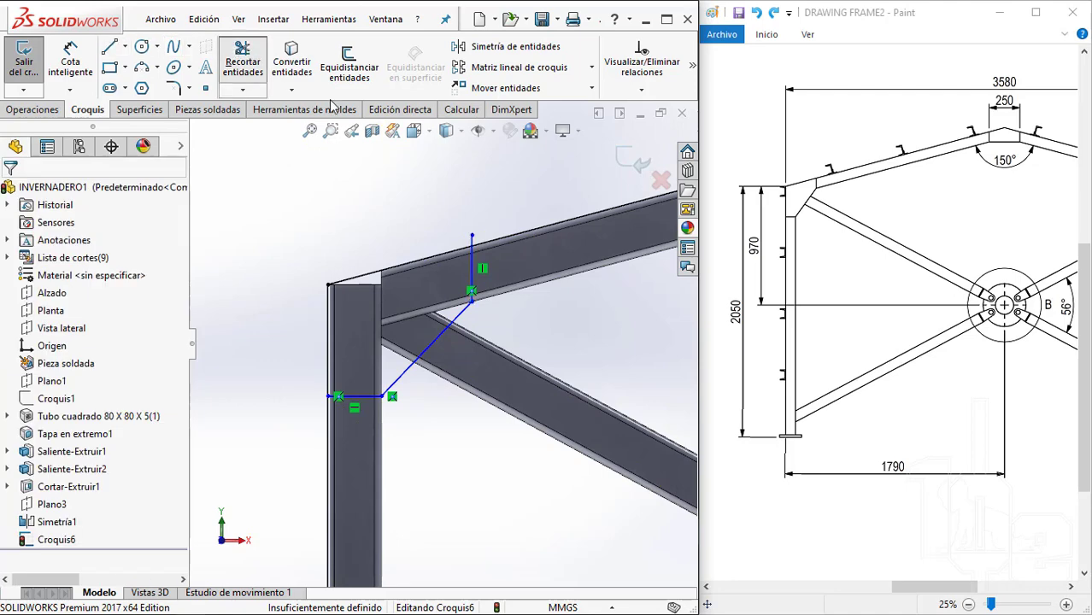
{"action": "scroll", "coordinate": [479, 226], "scroll_direction": "down", "scroll_amount": 2}
{"action": "scroll", "coordinate": [479, 227], "scroll_direction": "down", "scroll_amount": 2}
{"action": "scroll", "coordinate": [461, 273], "scroll_direction": "up", "scroll_amount": 2}
{"action": "scroll", "coordinate": [504, 324], "scroll_direction": "up", "scroll_amount": 5}
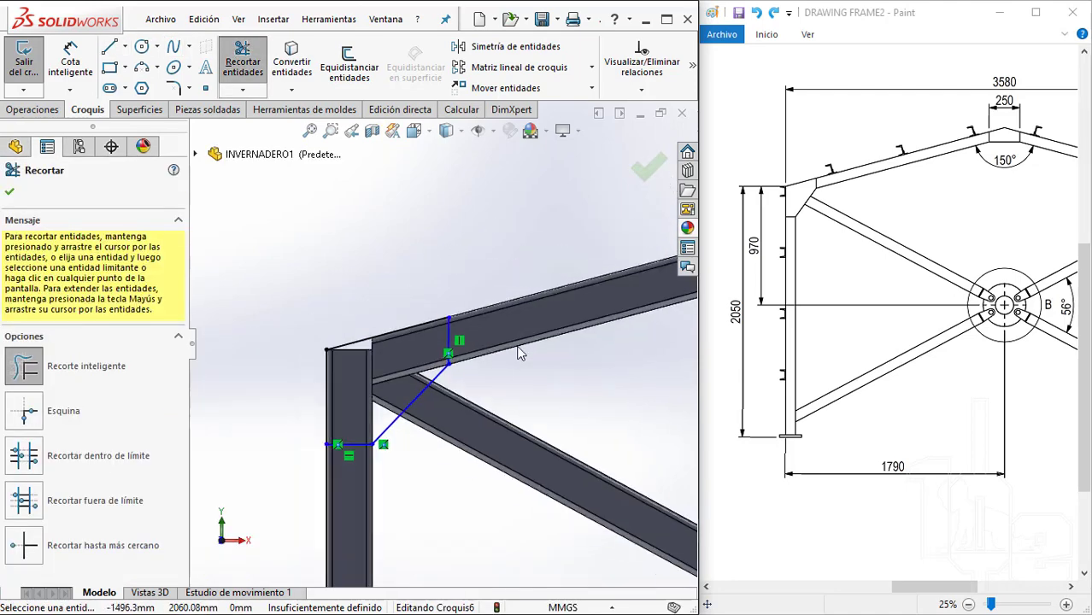
{"action": "scroll", "coordinate": [359, 482], "scroll_direction": "down", "scroll_amount": 3}
{"action": "scroll", "coordinate": [451, 446], "scroll_direction": "up", "scroll_amount": 4}
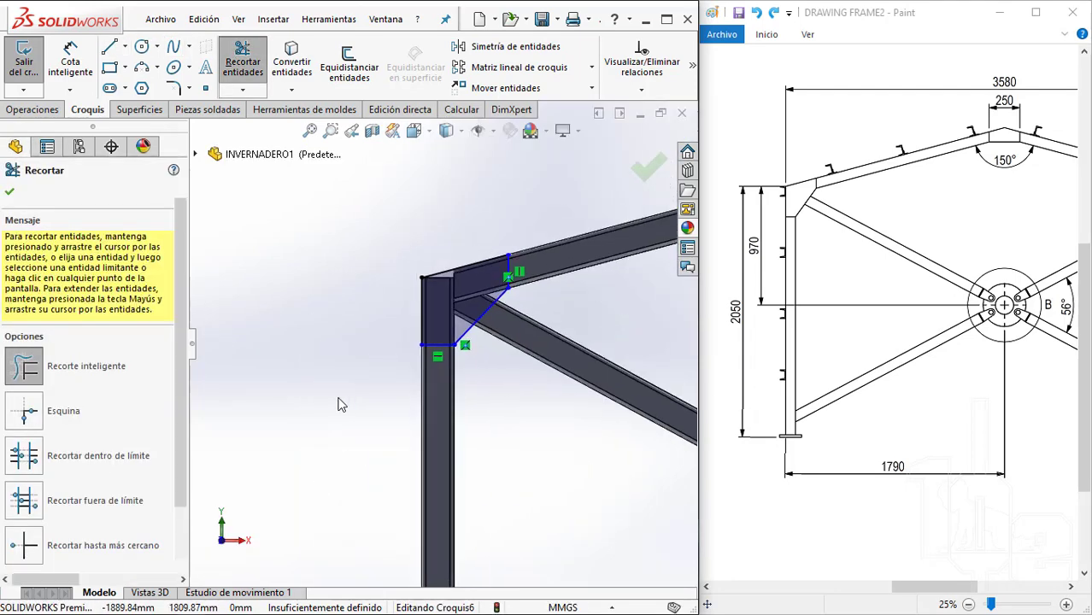
{"action": "key", "text": "Escape"}
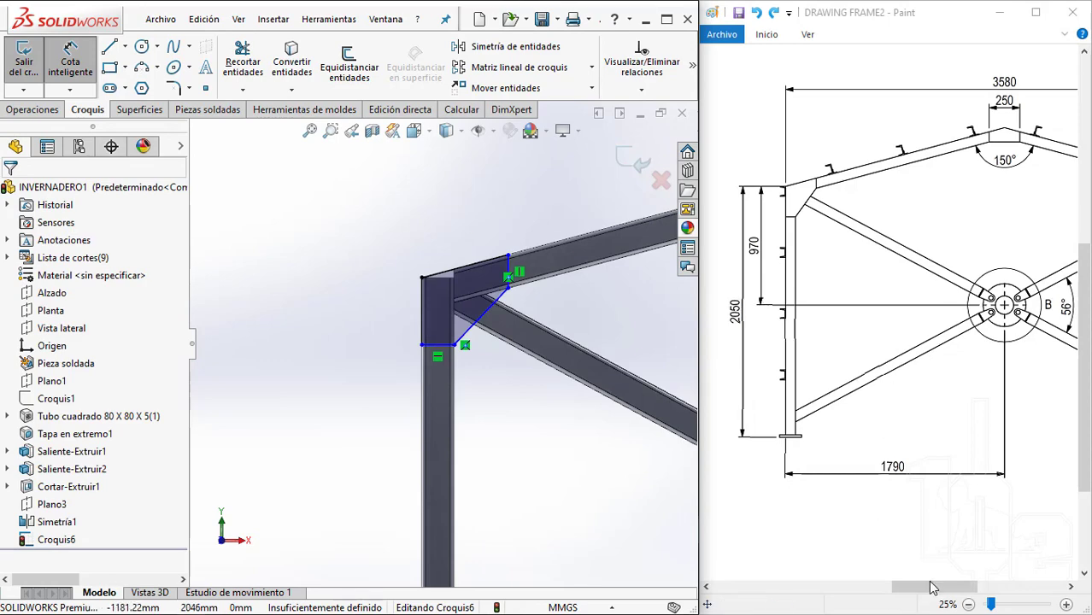
Dimension the gusset's vertical leg and top edge to 250 mm each, fully defining Croquis6
{"action": "left_click_drag", "start_coordinate": [923, 586], "coordinate": [1010, 586]}
{"action": "scroll", "coordinate": [858, 250], "scroll_direction": "up", "scroll_amount": 5}
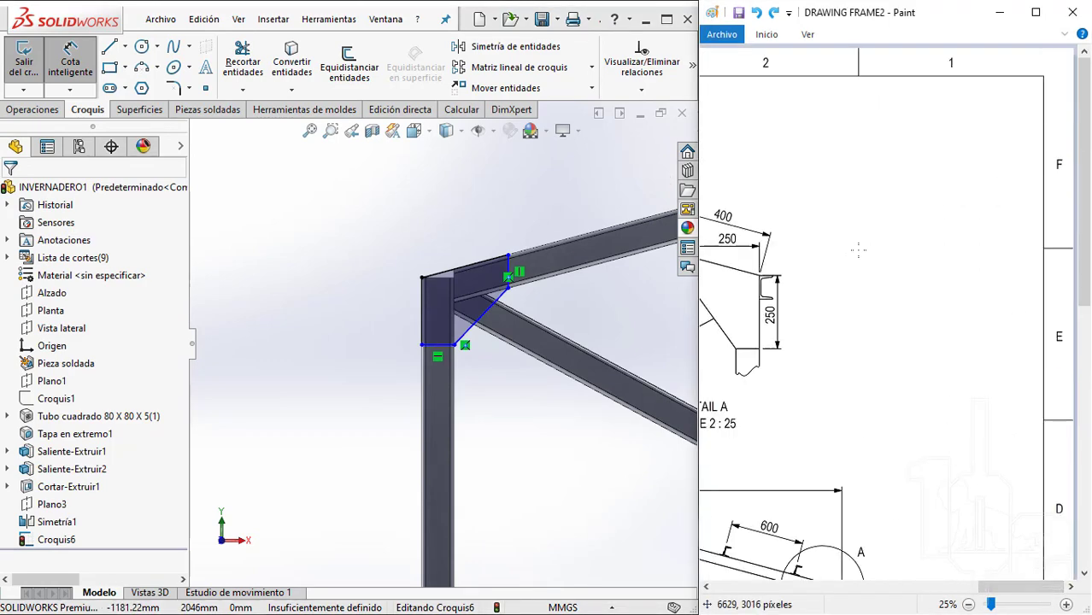
{"action": "left_click", "coordinate": [423, 318]}
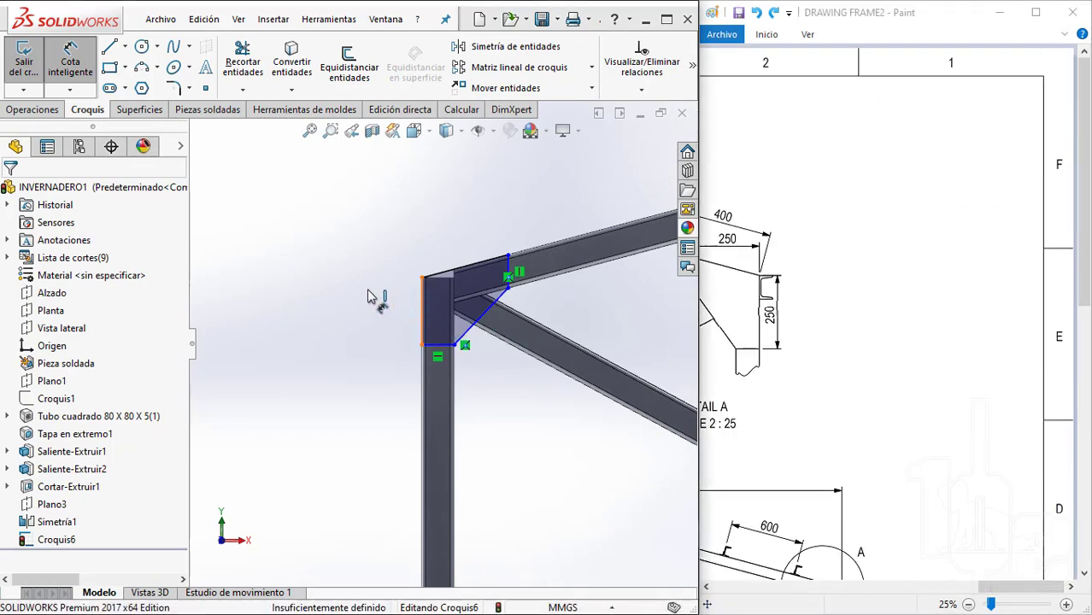
{"action": "left_click", "coordinate": [367, 297]}
{"action": "type", "text": "25"}
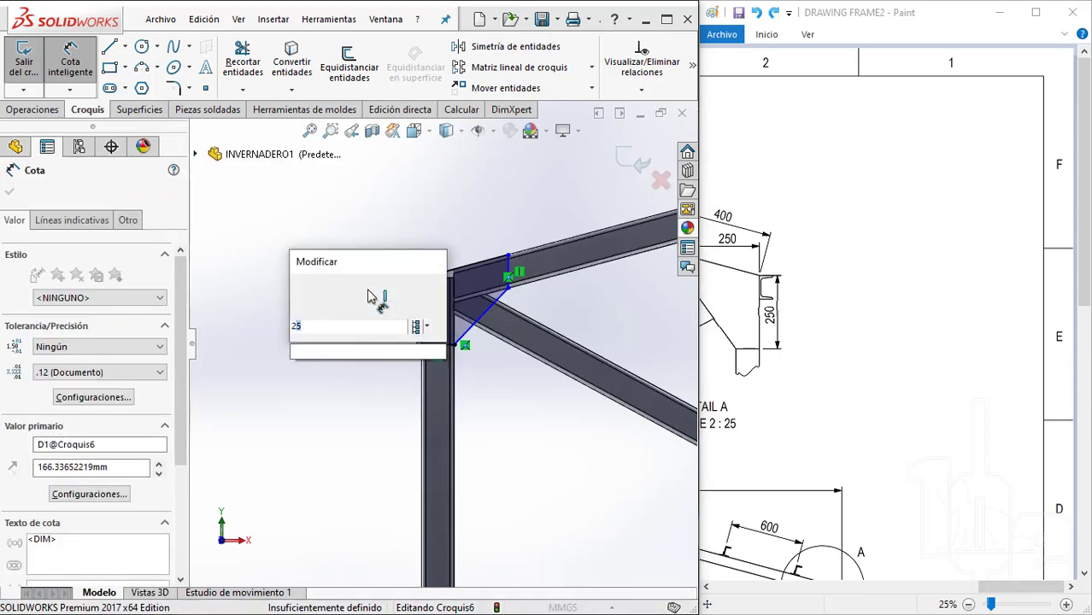
{"action": "key", "text": "Return"}
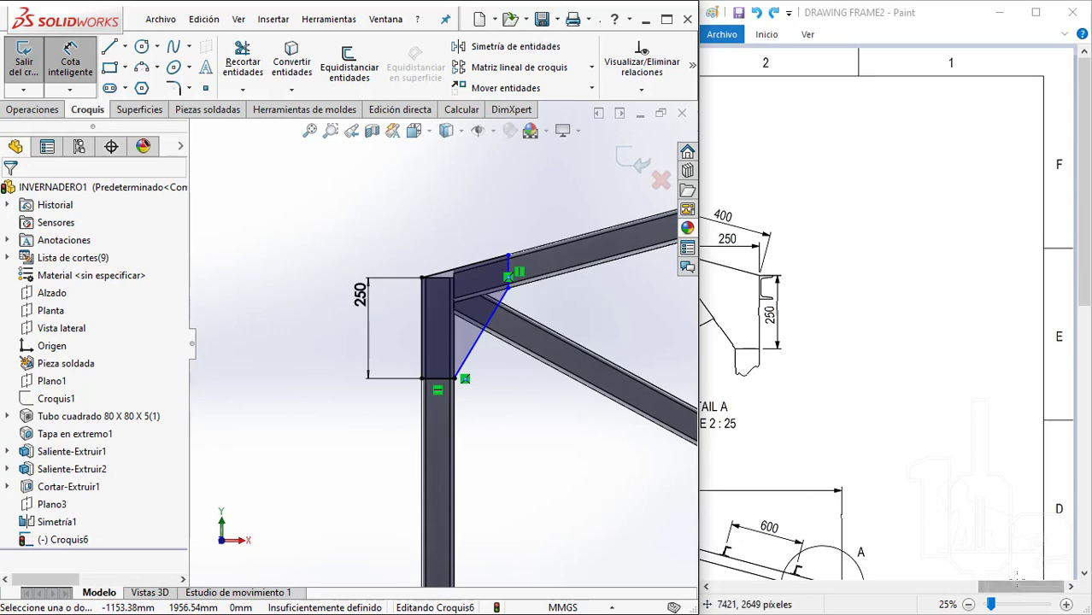
{"action": "scroll", "coordinate": [888, 325], "scroll_direction": "left", "scroll_amount": 5}
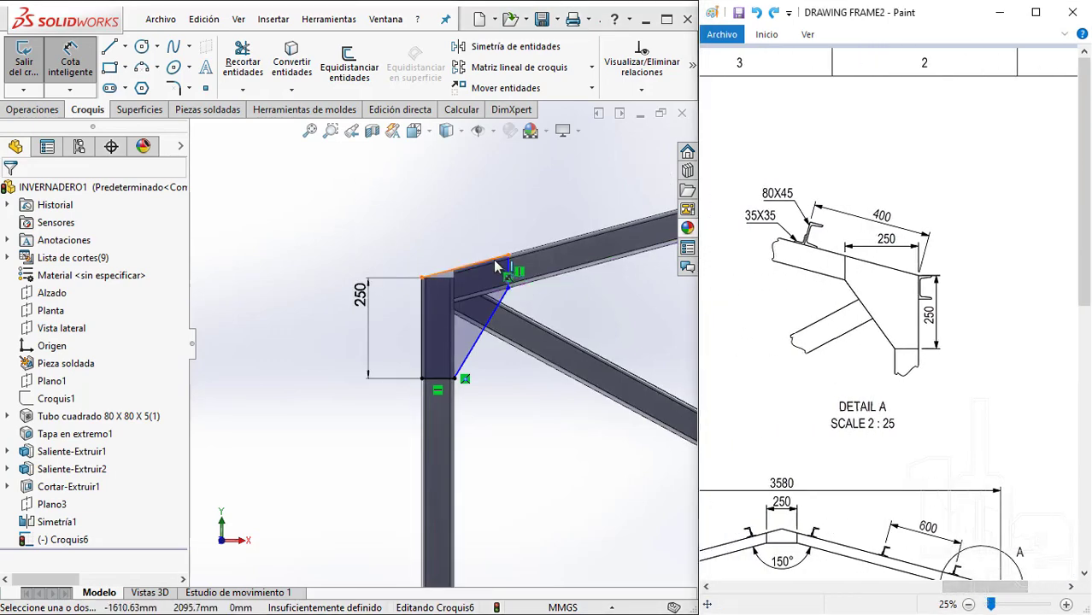
{"action": "left_click", "coordinate": [495, 267]}
{"action": "left_click", "coordinate": [487, 214]}
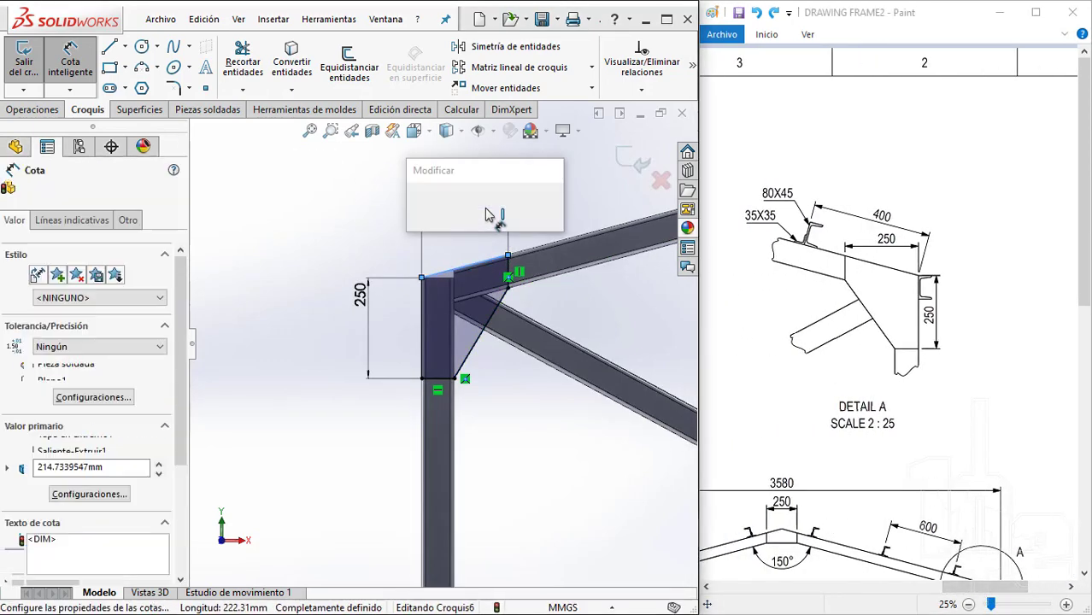
{"action": "type", "text": "250"}
{"action": "key", "text": "Return"}
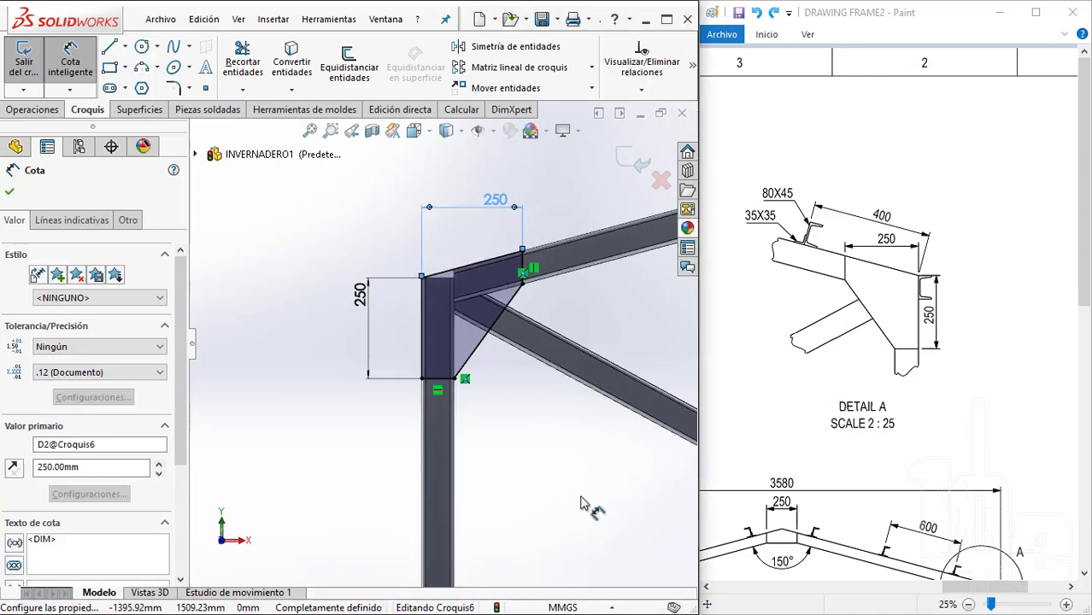
{"action": "key", "text": "Escape"}
{"action": "middle_click_drag", "start_coordinate": [560, 420], "coordinate": [573, 431]}
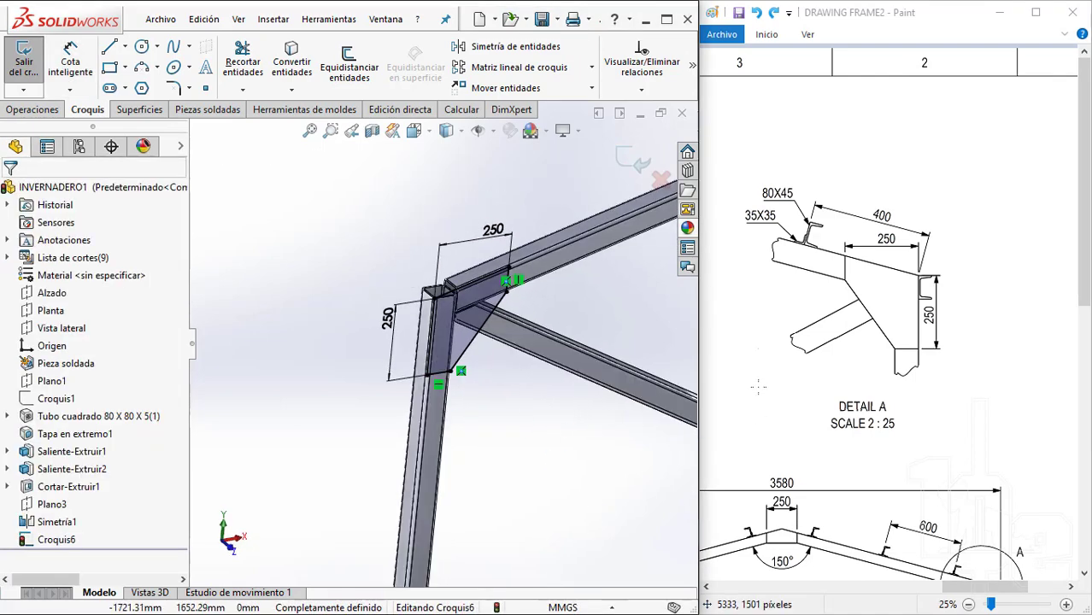
{"action": "left_click_drag", "start_coordinate": [980, 596], "coordinate": [788, 596]}
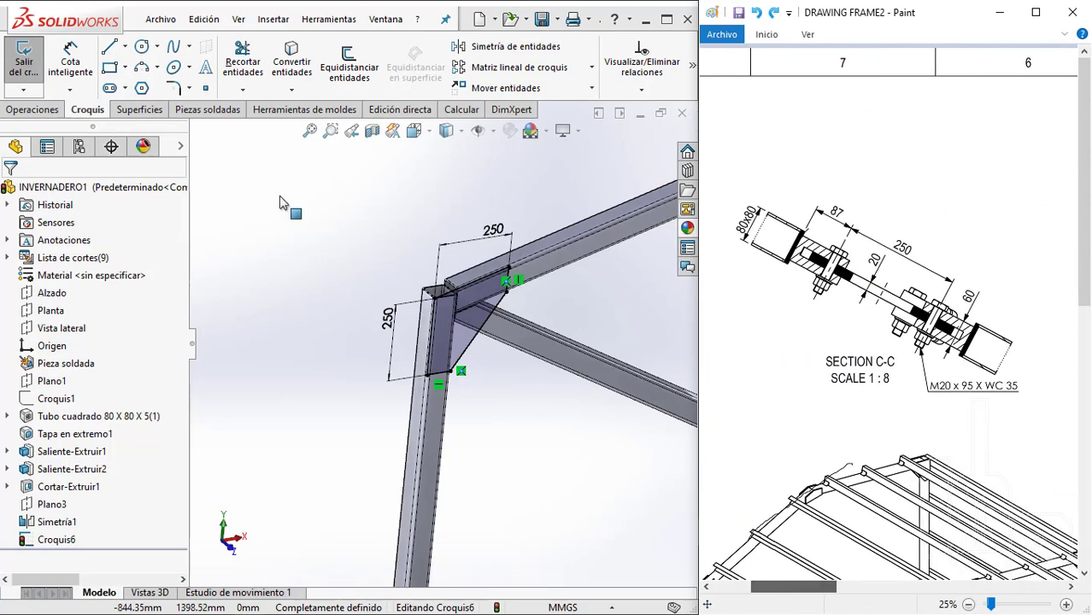
Extrude the gusset 20 mm, then mirror Saliente-Extruir3 about Plano1 as Simetría2
{"action": "left_click", "coordinate": [23, 64]}
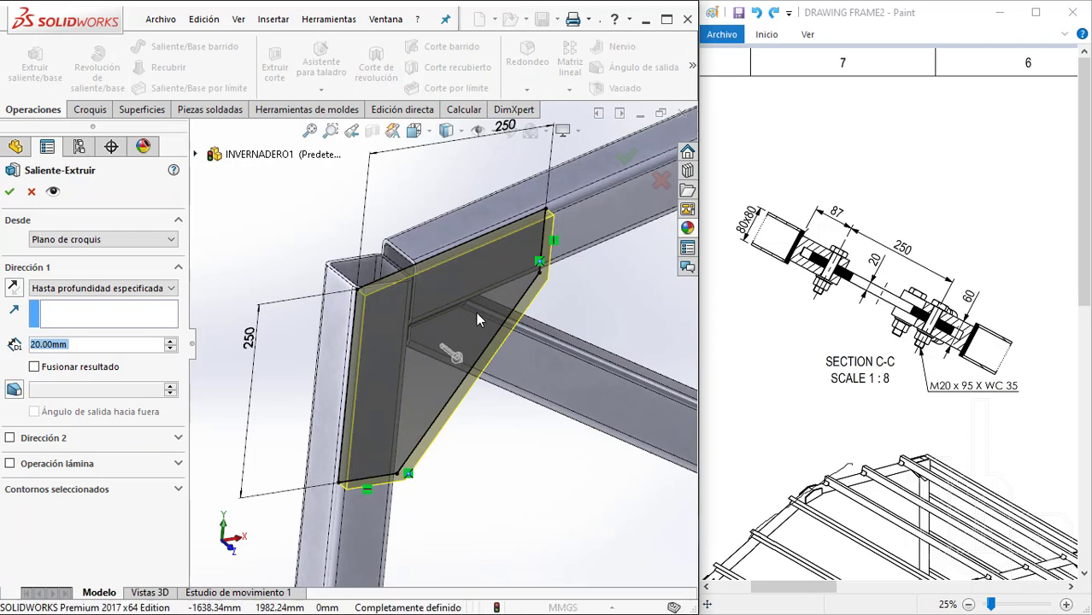
{"action": "key", "text": "Return"}
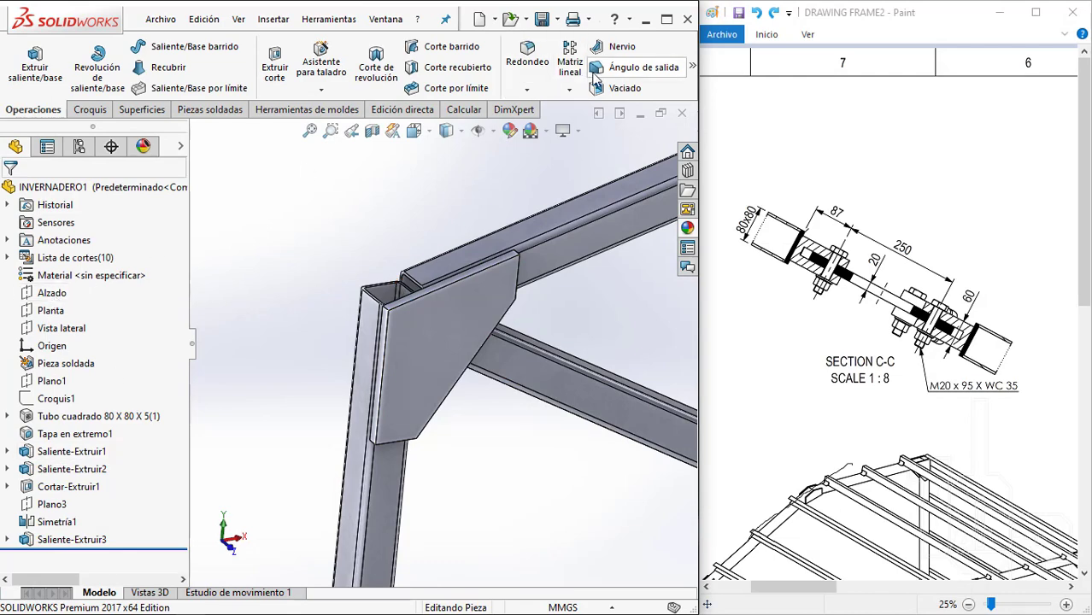
{"action": "left_click", "coordinate": [569, 89]}
{"action": "left_click", "coordinate": [598, 143]}
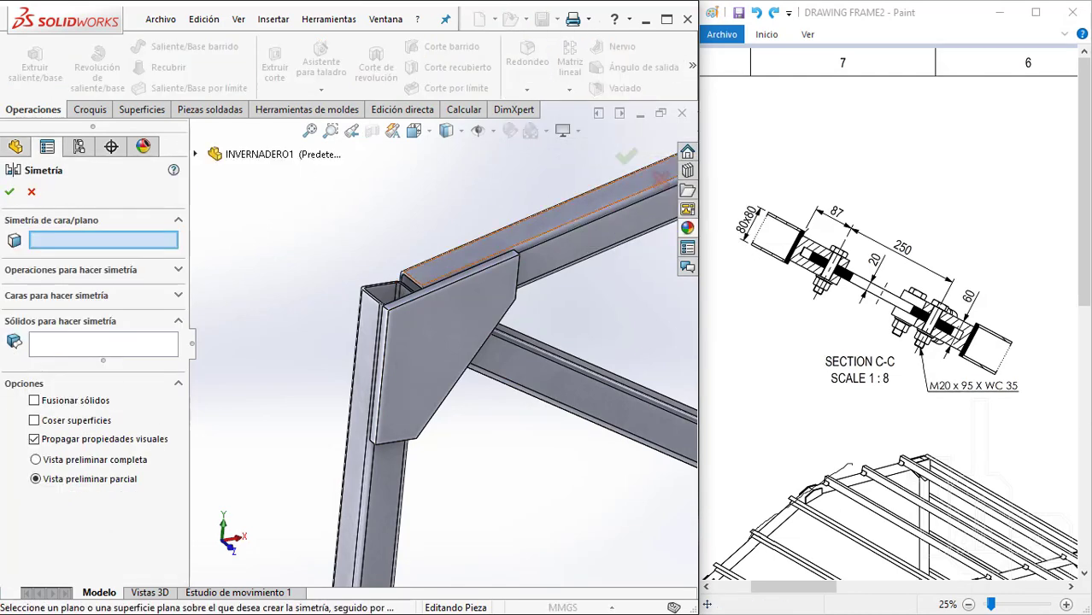
{"action": "left_click", "coordinate": [196, 155]}
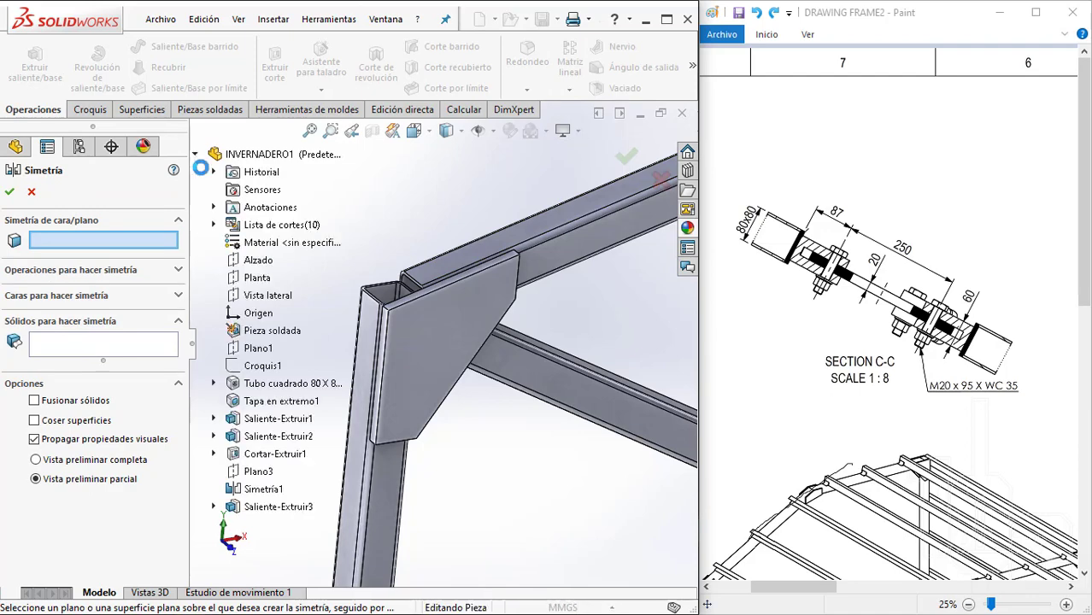
{"action": "left_click", "coordinate": [249, 350]}
{"action": "left_click", "coordinate": [419, 325]}
{"action": "middle_click_drag", "start_coordinate": [431, 336], "coordinate": [477, 403]}
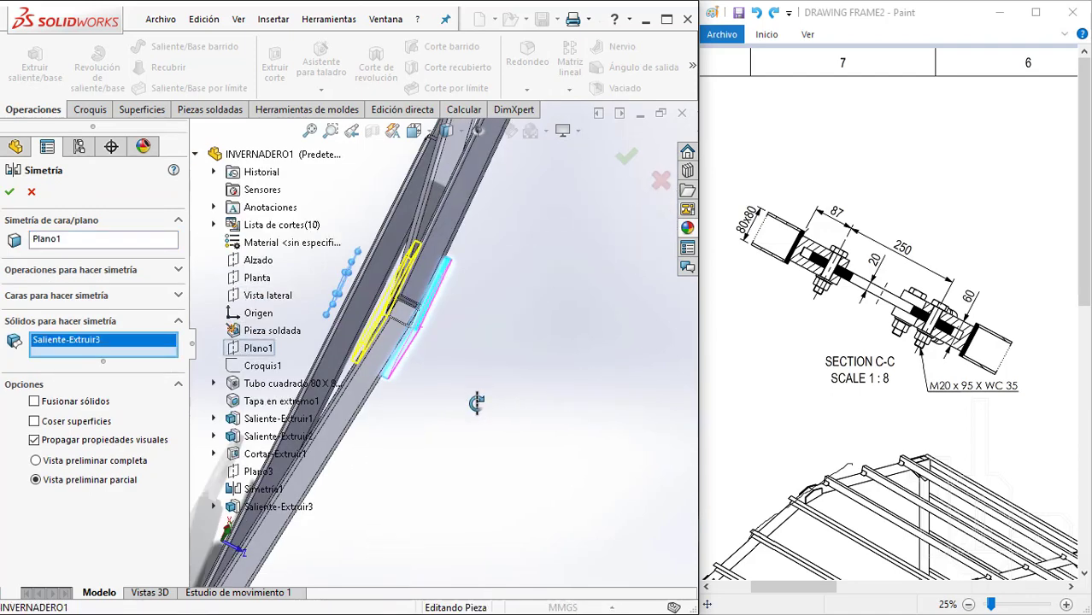
{"action": "scroll", "coordinate": [441, 254], "scroll_direction": "down", "scroll_amount": 3}
{"action": "right_click", "coordinate": [453, 263]}
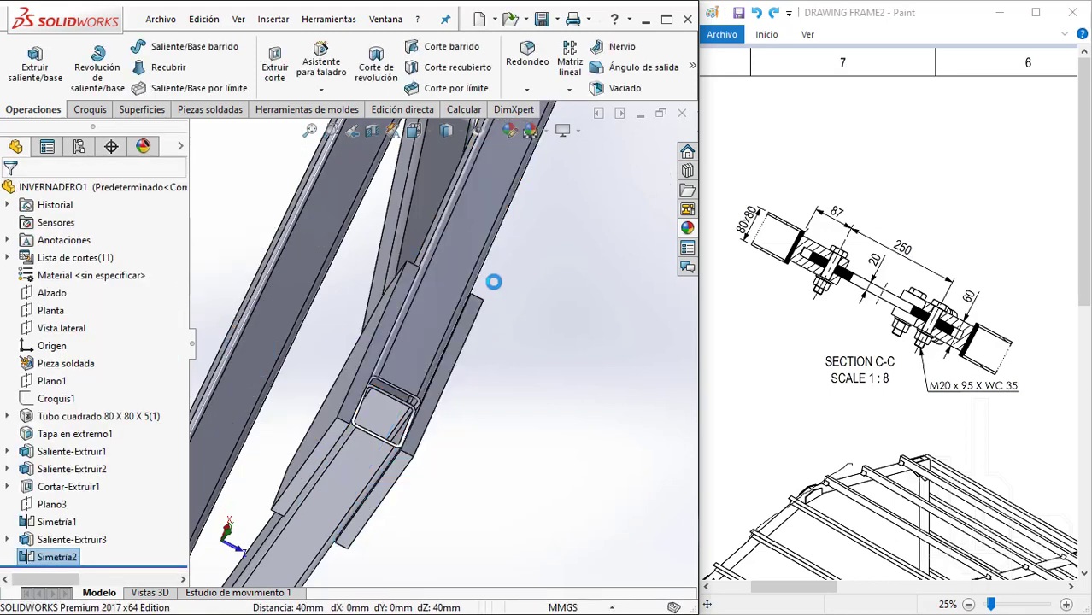
{"action": "scroll", "coordinate": [483, 308], "scroll_direction": "up", "scroll_amount": 5}
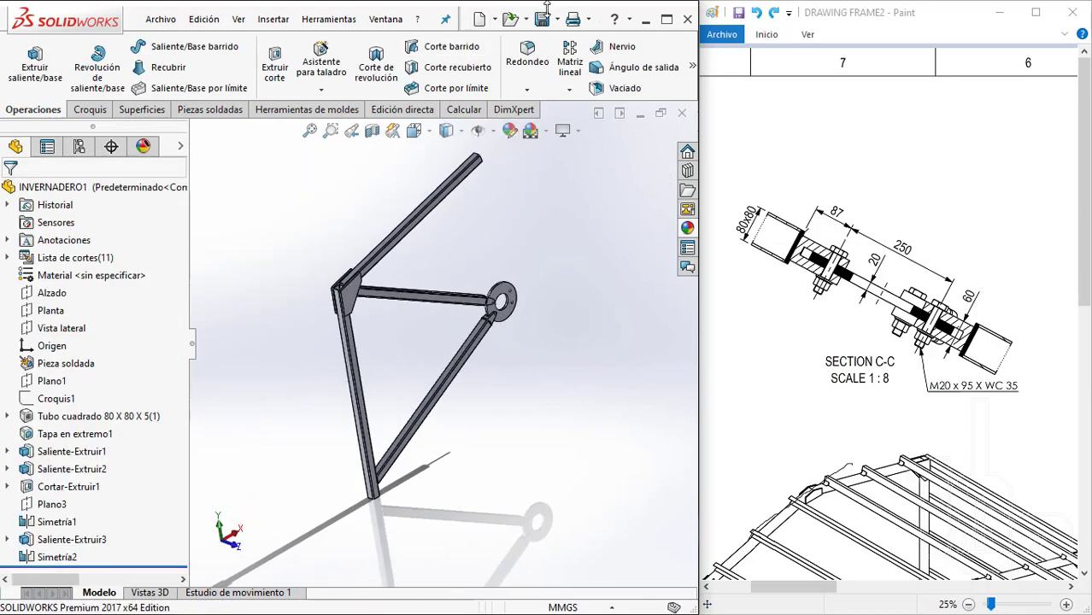
{"action": "mouse_move", "coordinate": [510, 366]}
{"action": "middle_mouse_down"}
{"action": "mouse_move", "coordinate": [321, 304]}
{"action": "mouse_move", "coordinate": [483, 373]}
{"action": "middle_mouse_up"}
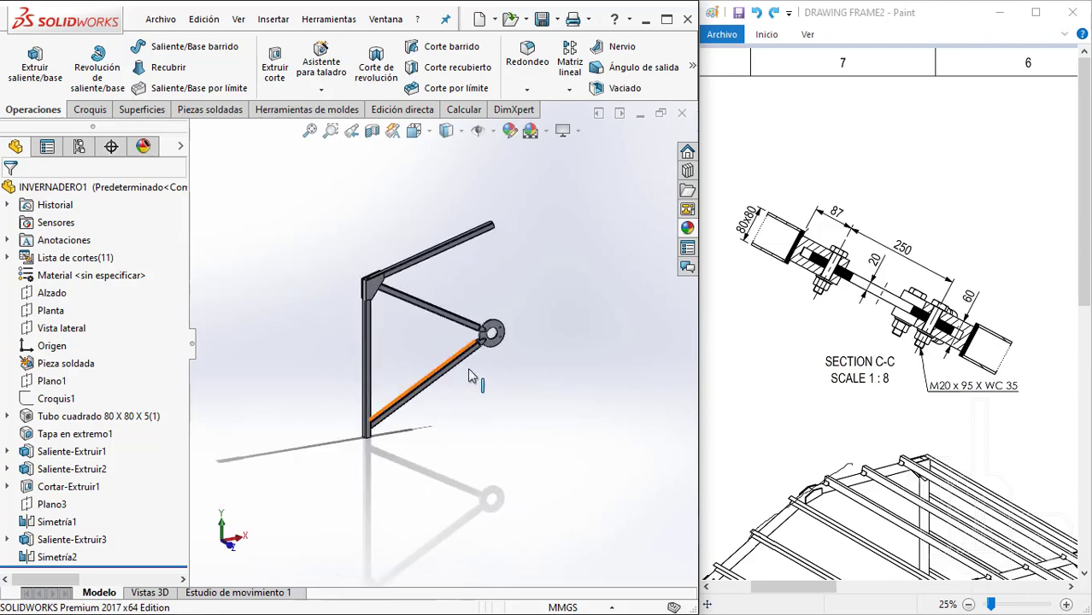
{"action": "left_click", "coordinate": [913, 402]}
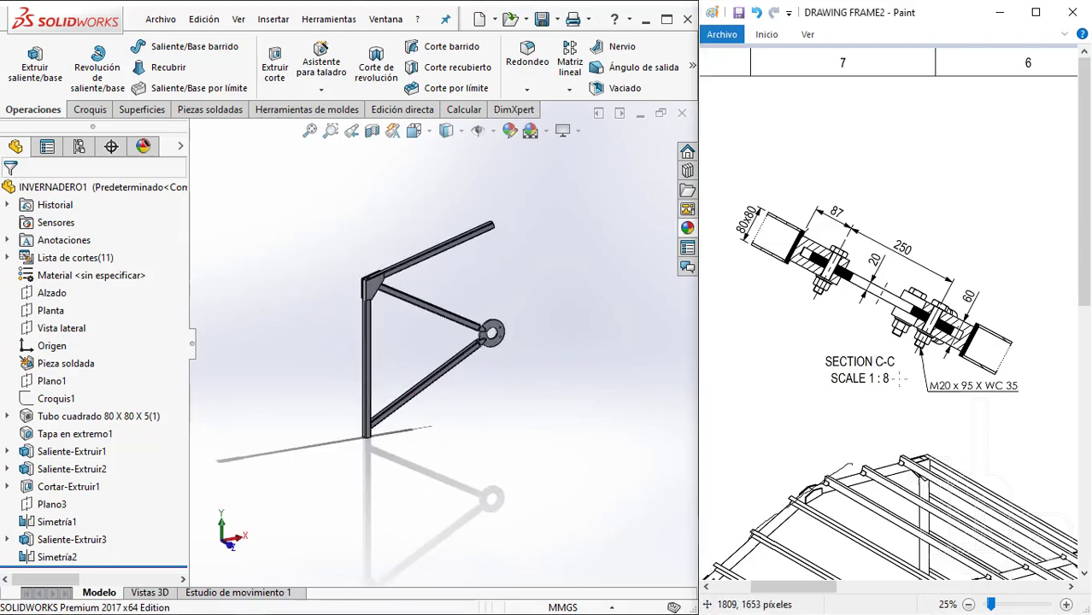
Create reference plane Plano4 parallel to Alzado at a 1000 mm offset
{"action": "scroll", "coordinate": [899, 379], "scroll_direction": "down", "scroll_amount": 5}
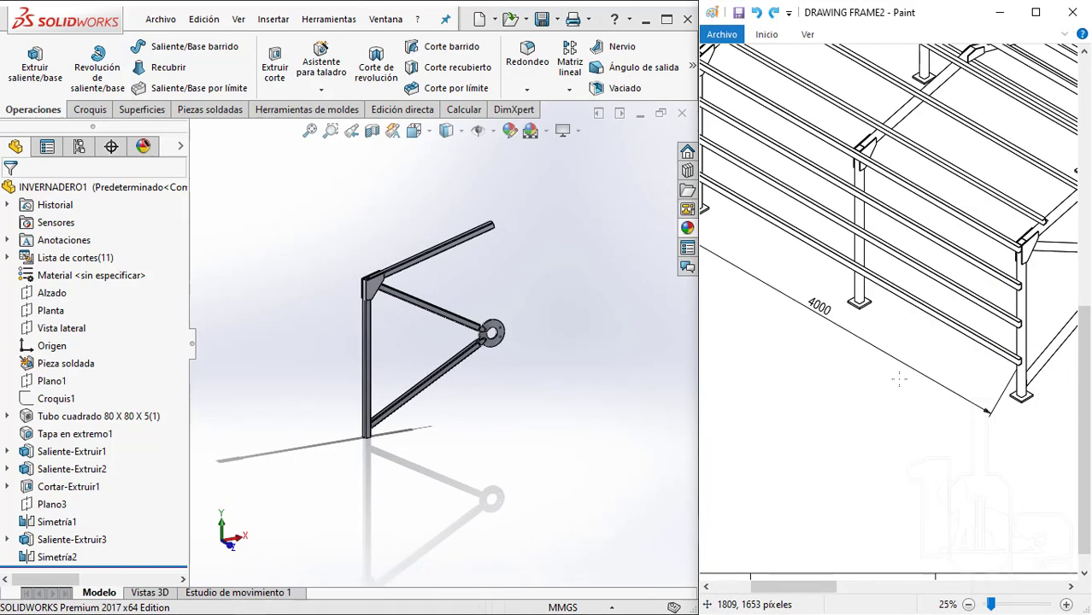
{"action": "scroll", "coordinate": [899, 379], "scroll_direction": "up", "scroll_amount": 5}
{"action": "scroll", "coordinate": [876, 346], "scroll_direction": "down", "scroll_amount": 5}
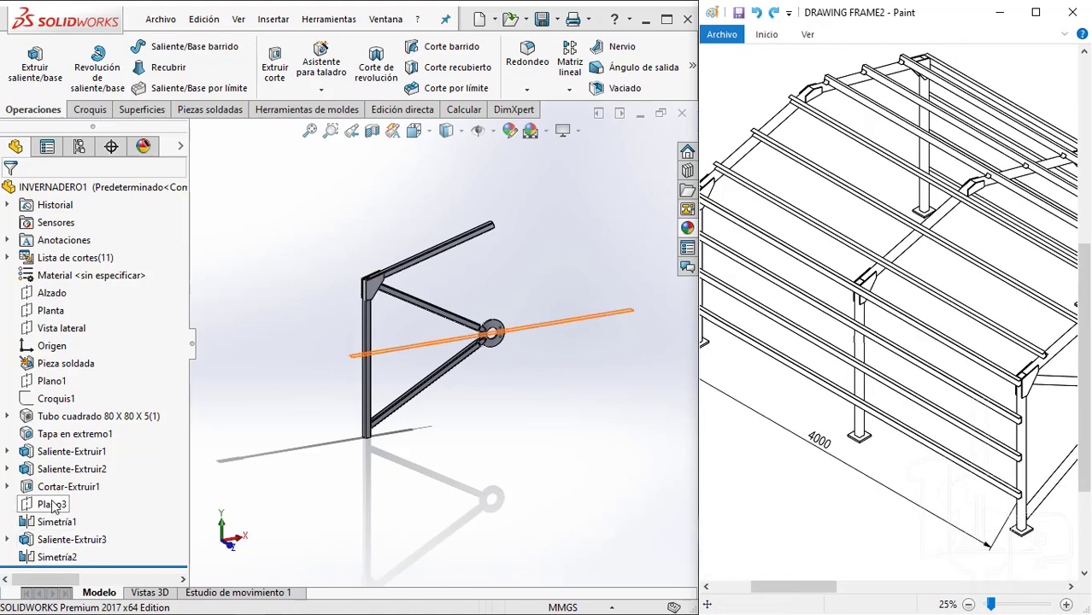
{"action": "left_click", "coordinate": [52, 292]}
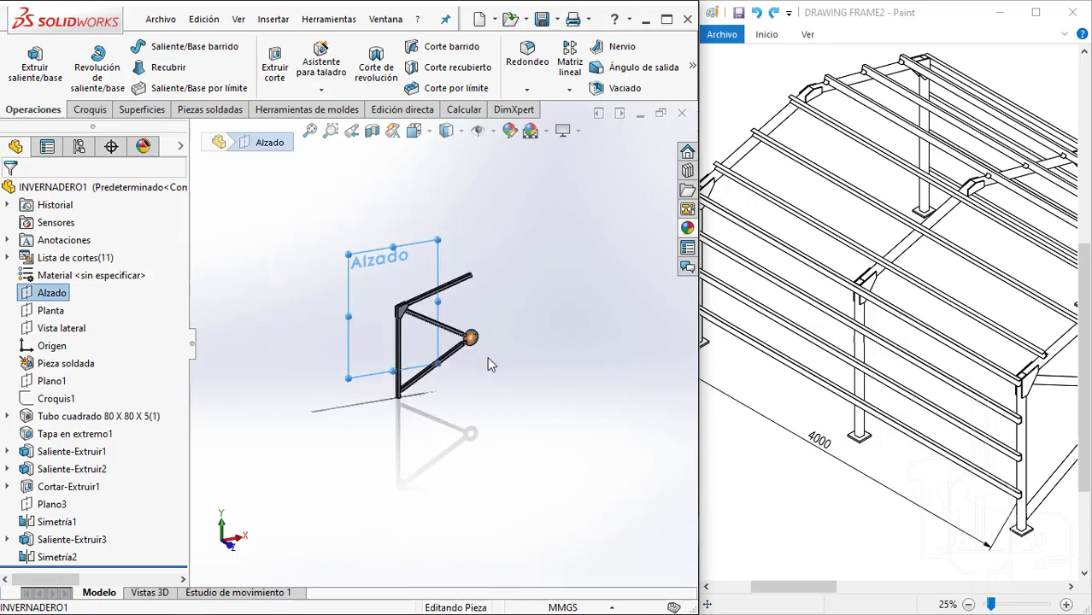
{"action": "middle_click_drag", "start_coordinate": [487, 356], "coordinate": [490, 387]}
{"action": "scroll", "coordinate": [369, 291], "scroll_direction": "down", "scroll_amount": 2}
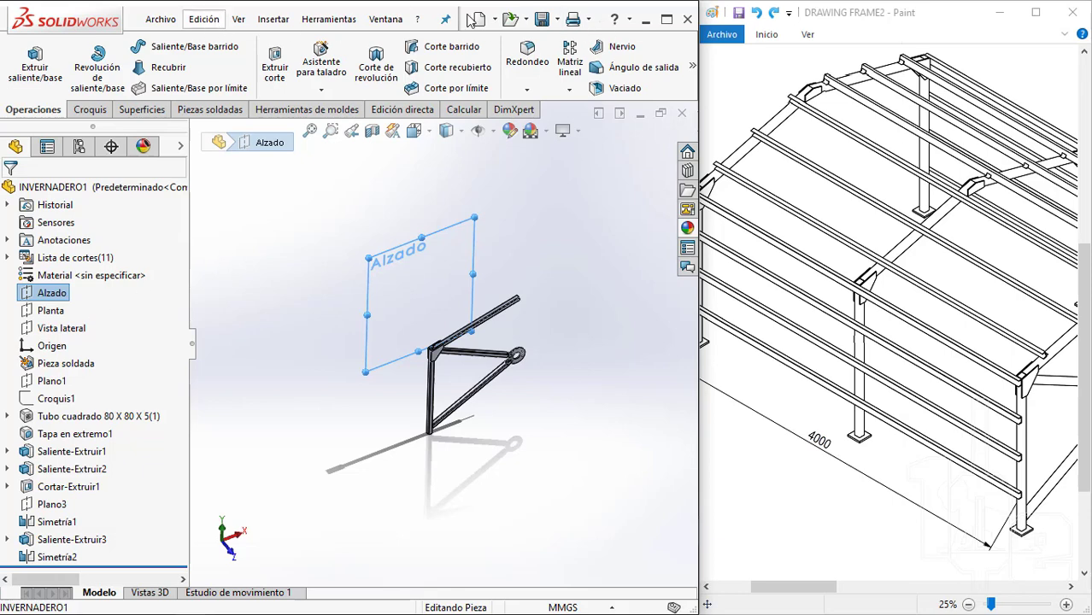
{"action": "left_click", "coordinate": [693, 66]}
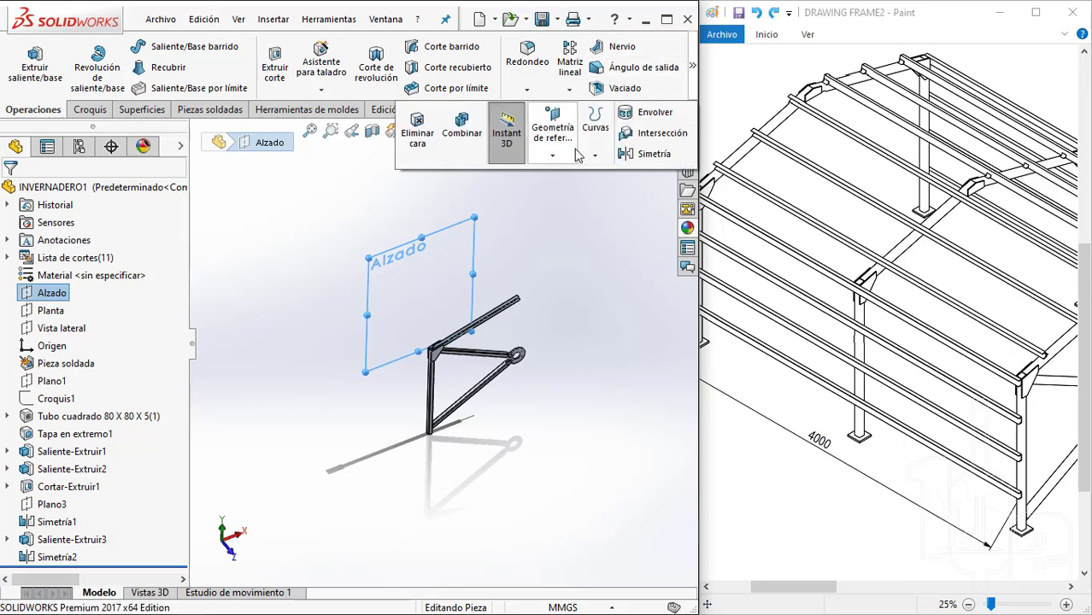
{"action": "left_click", "coordinate": [539, 156]}
{"action": "left_click", "coordinate": [564, 174]}
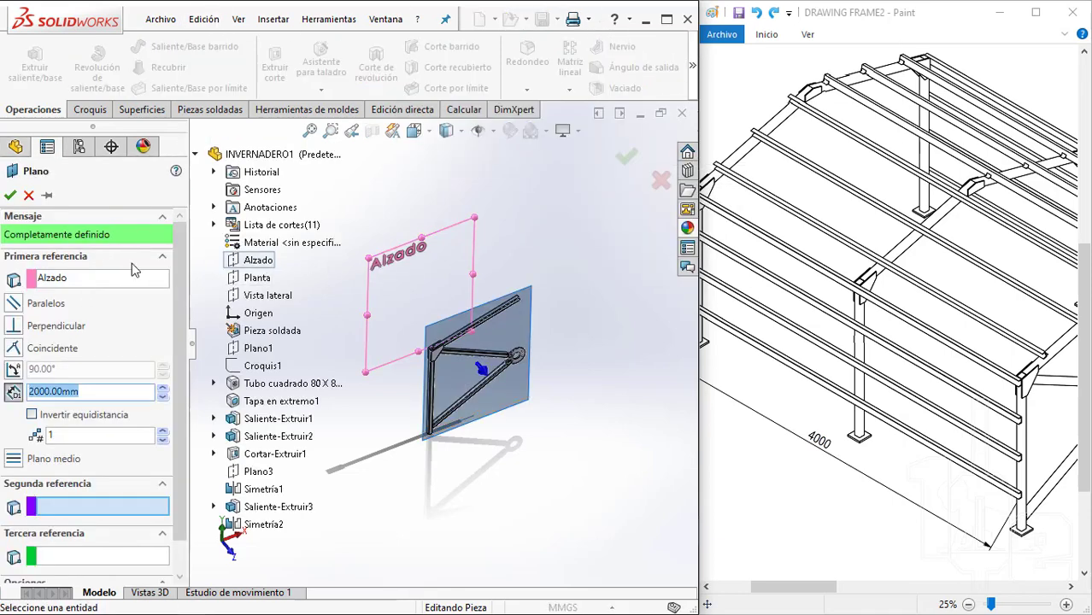
{"action": "left_click", "coordinate": [64, 279]}
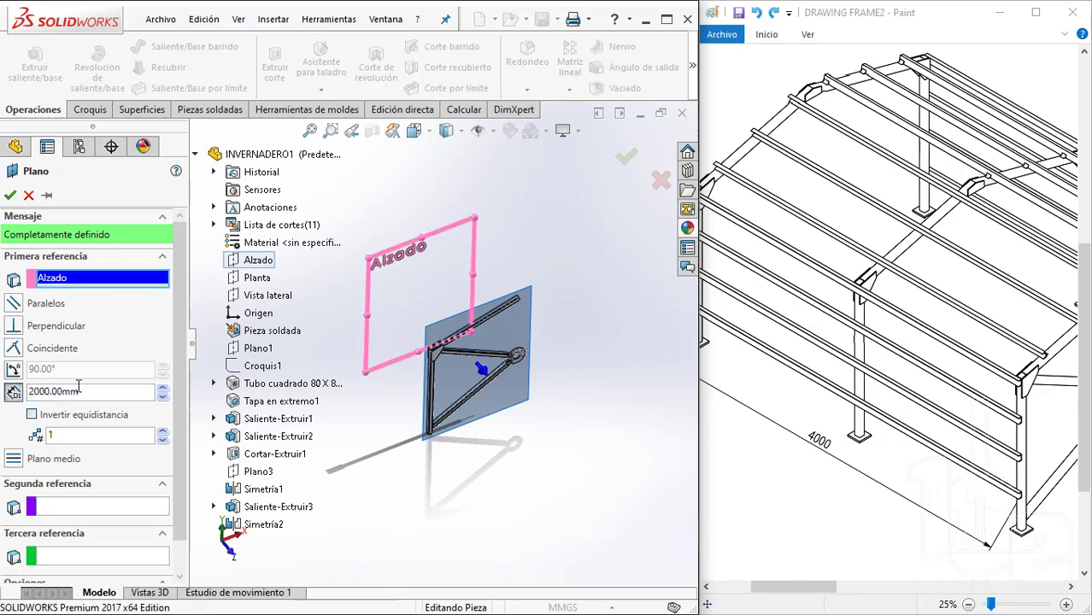
{"action": "left_click_drag", "start_coordinate": [96, 390], "coordinate": [7, 391]}
{"action": "type", "text": "1000"}
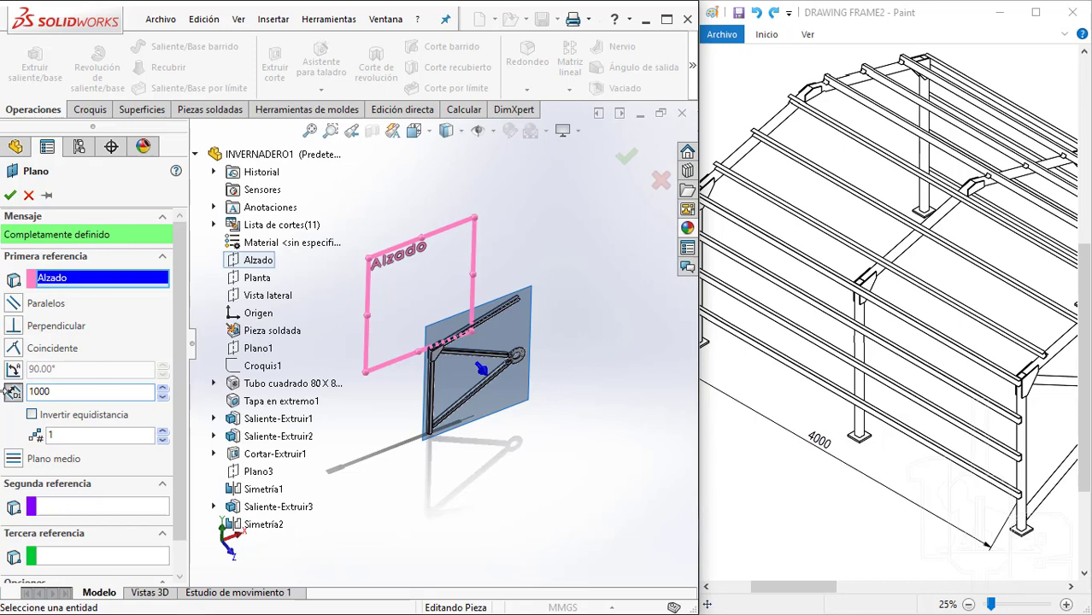
{"action": "key", "text": "Return"}
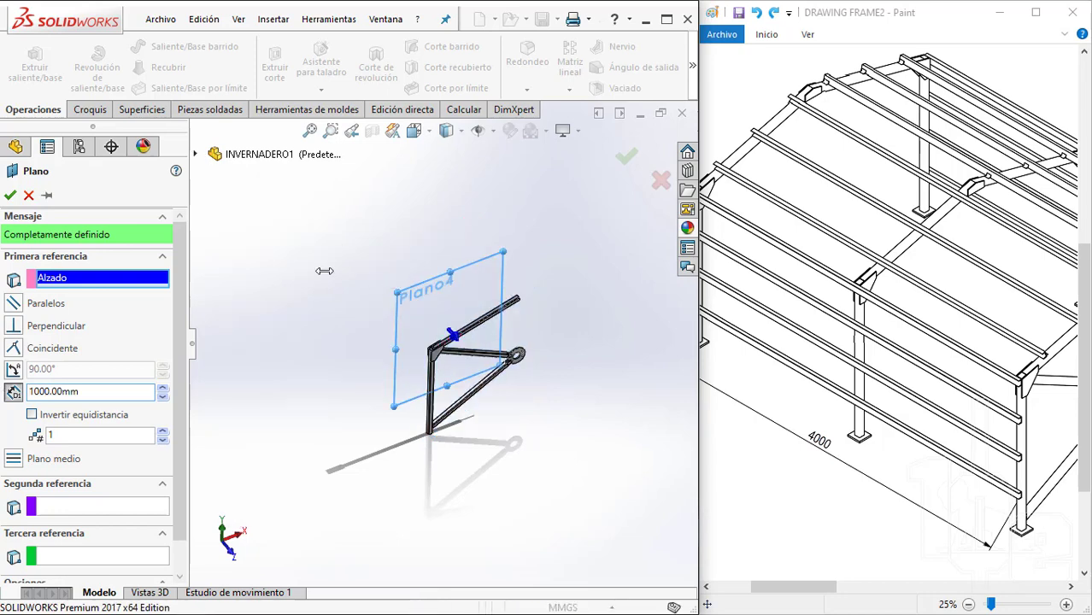
{"action": "key", "text": "Return"}
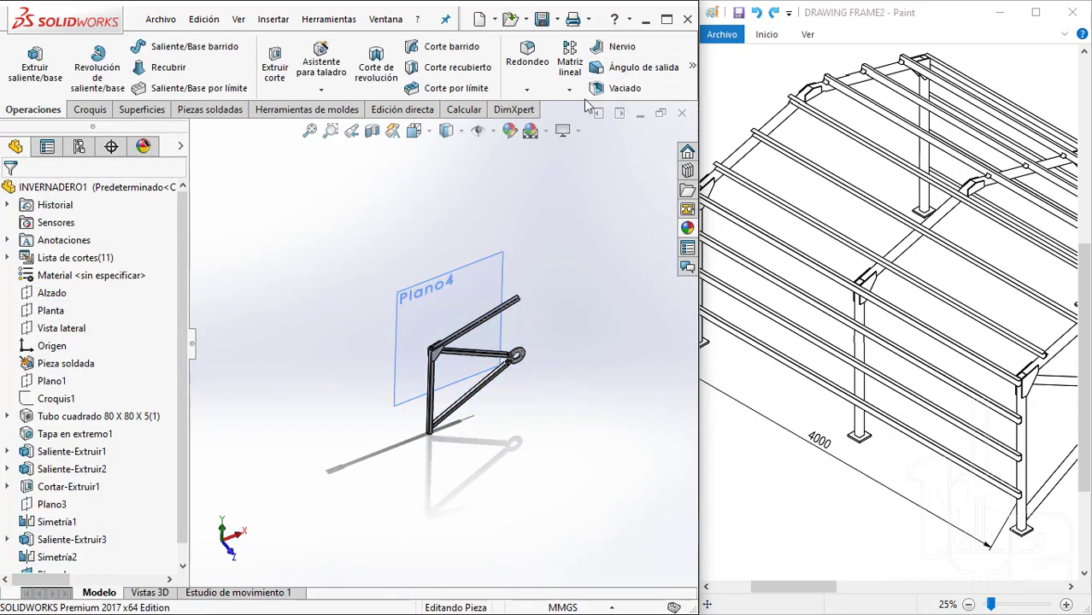
Start a Simetría mirror feature with Plano4 as the mirror plane
{"action": "left_click", "coordinate": [570, 90]}
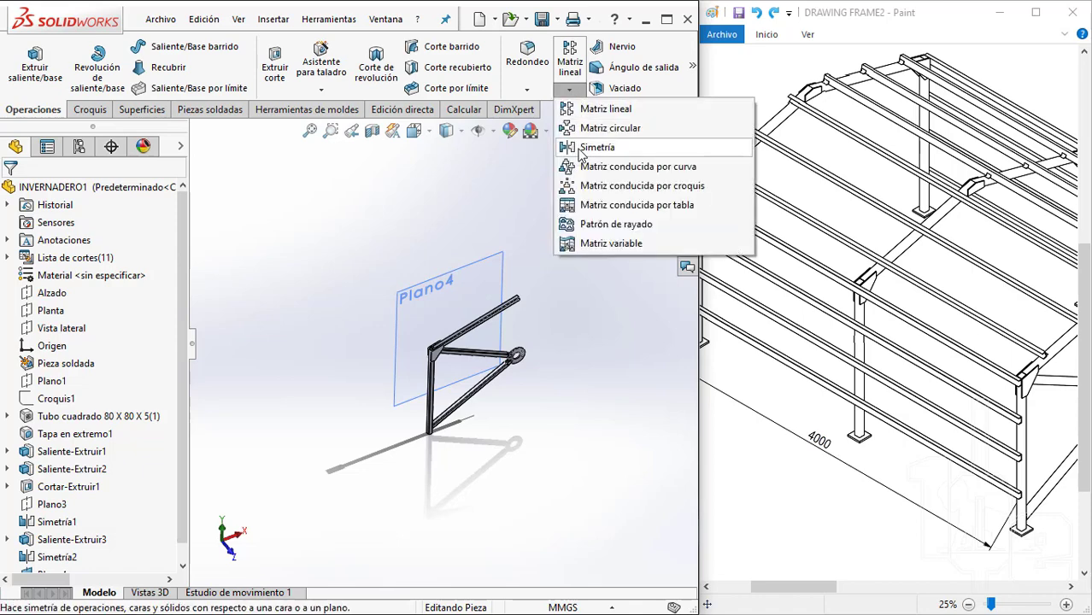
{"action": "left_click", "coordinate": [598, 147]}
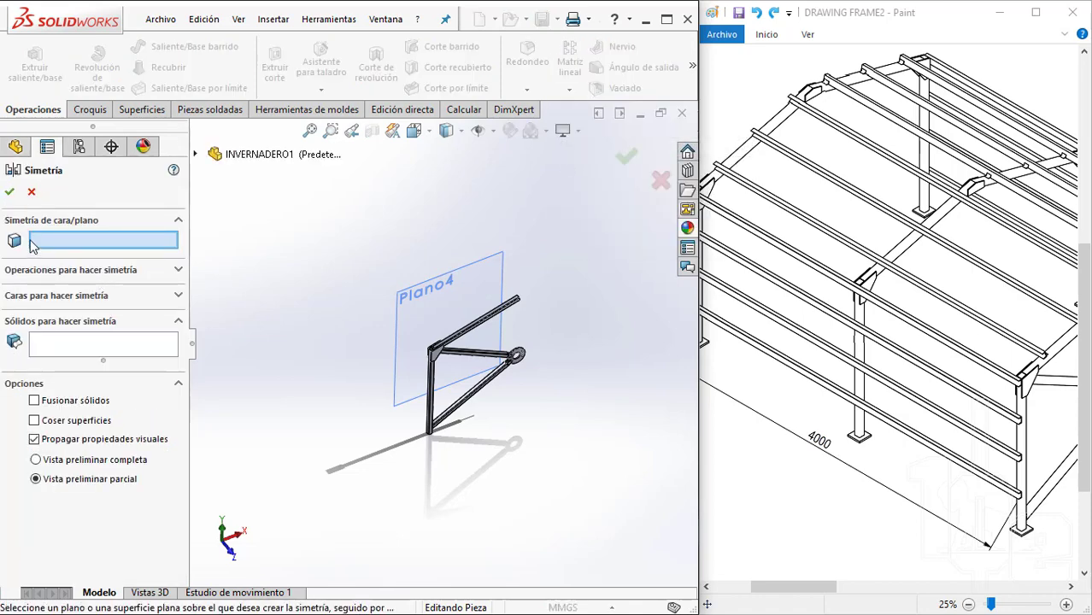
{"action": "left_click", "coordinate": [466, 285]}
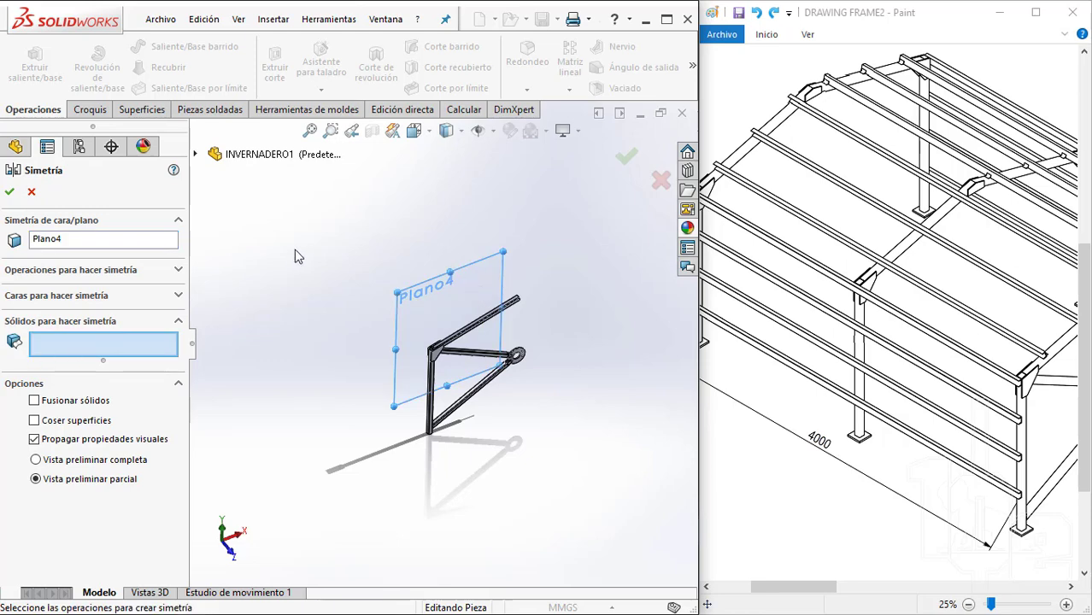
{"action": "scroll", "coordinate": [469, 393], "scroll_direction": "down", "scroll_amount": 3}
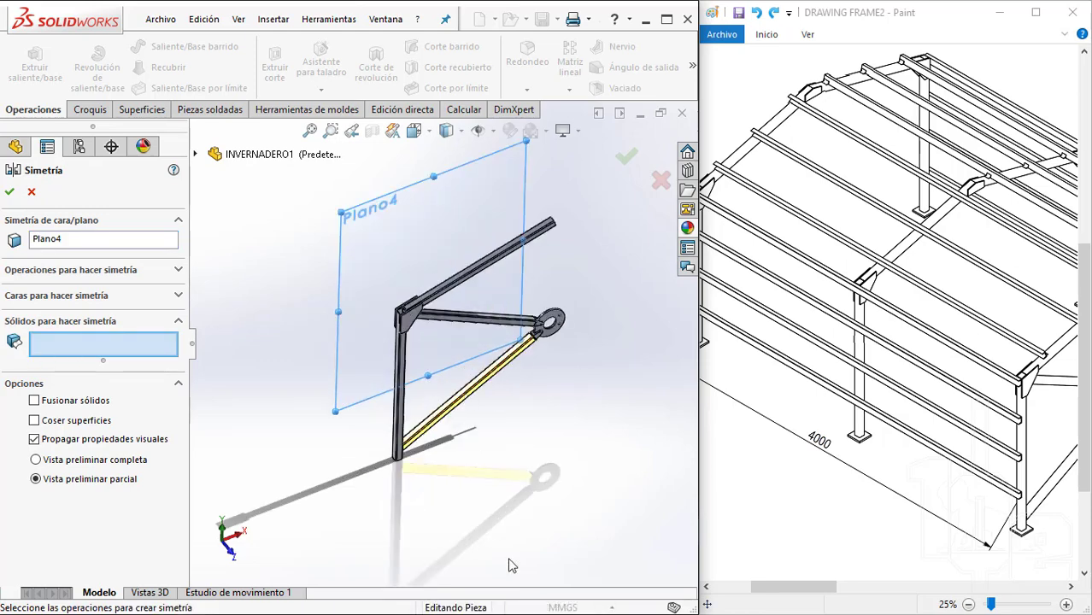
{"action": "left_click", "coordinate": [544, 322]}
Select the post, rafter and gusset bodies, leaving out the end cap, and accept Simetría3
{"action": "scroll", "coordinate": [547, 323], "scroll_direction": "down", "scroll_amount": 3}
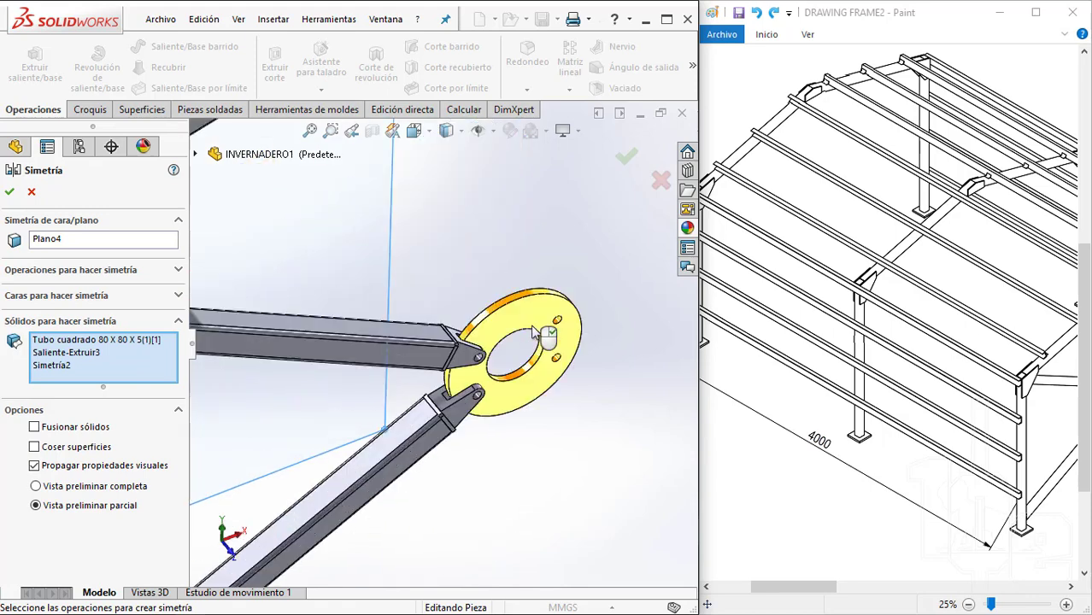
{"action": "scroll", "coordinate": [475, 342], "scroll_direction": "down", "scroll_amount": 2}
{"action": "scroll", "coordinate": [409, 376], "scroll_direction": "up", "scroll_amount": 2}
{"action": "left_click", "coordinate": [407, 373]}
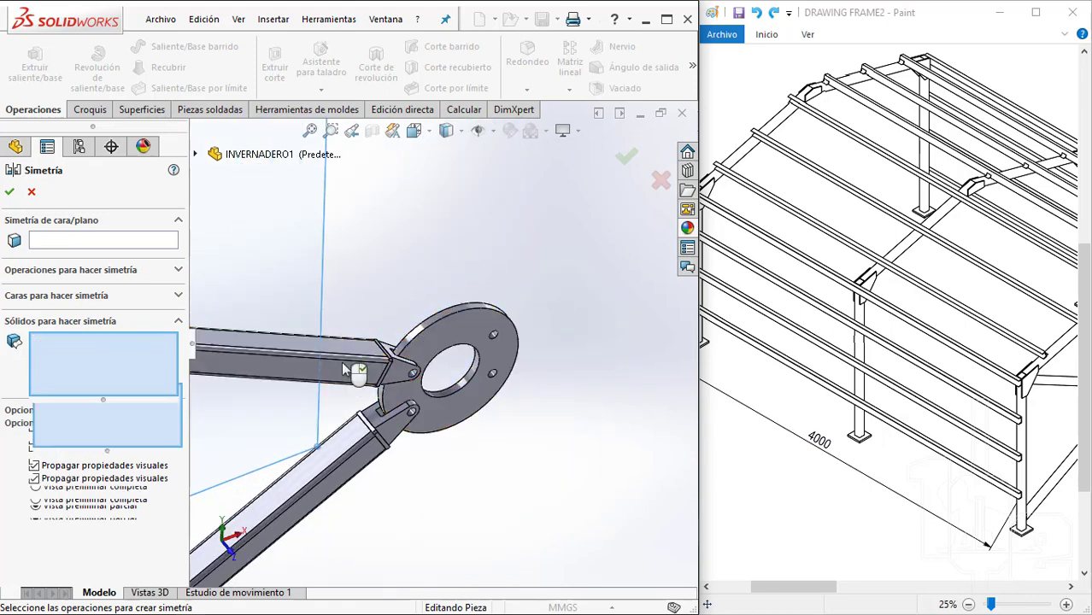
{"action": "scroll", "coordinate": [393, 371], "scroll_direction": "down", "scroll_amount": 4}
{"action": "scroll", "coordinate": [363, 359], "scroll_direction": "up", "scroll_amount": 3}
{"action": "left_click", "coordinate": [354, 355]}
{"action": "scroll", "coordinate": [383, 366], "scroll_direction": "up", "scroll_amount": 3}
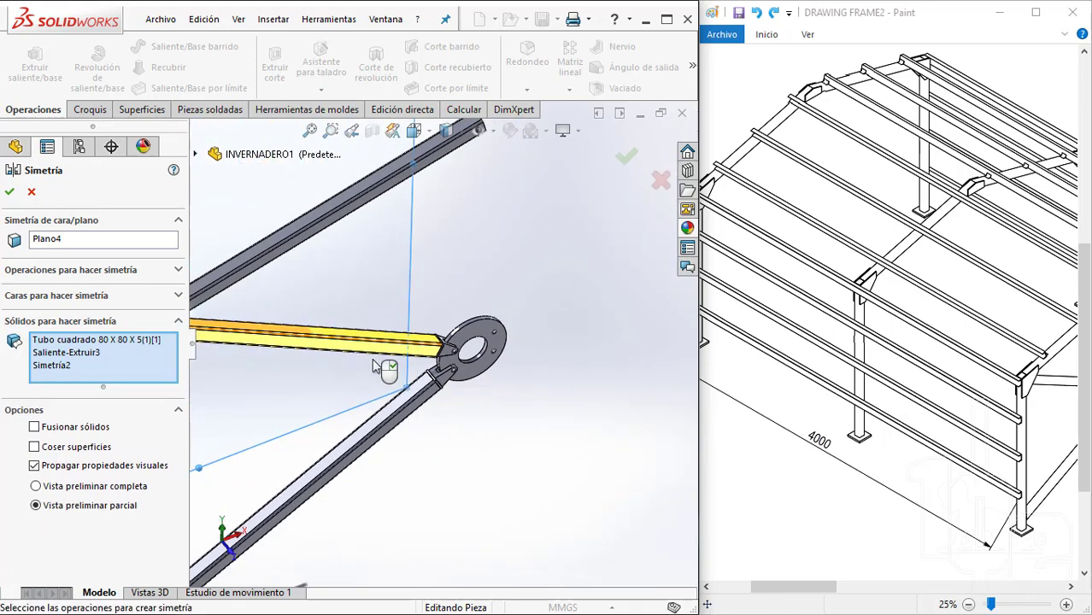
{"action": "scroll", "coordinate": [406, 371], "scroll_direction": "up", "scroll_amount": 2}
{"action": "scroll", "coordinate": [348, 274], "scroll_direction": "down", "scroll_amount": 2}
{"action": "left_click", "coordinate": [347, 275]}
{"action": "scroll", "coordinate": [349, 282], "scroll_direction": "up", "scroll_amount": 3}
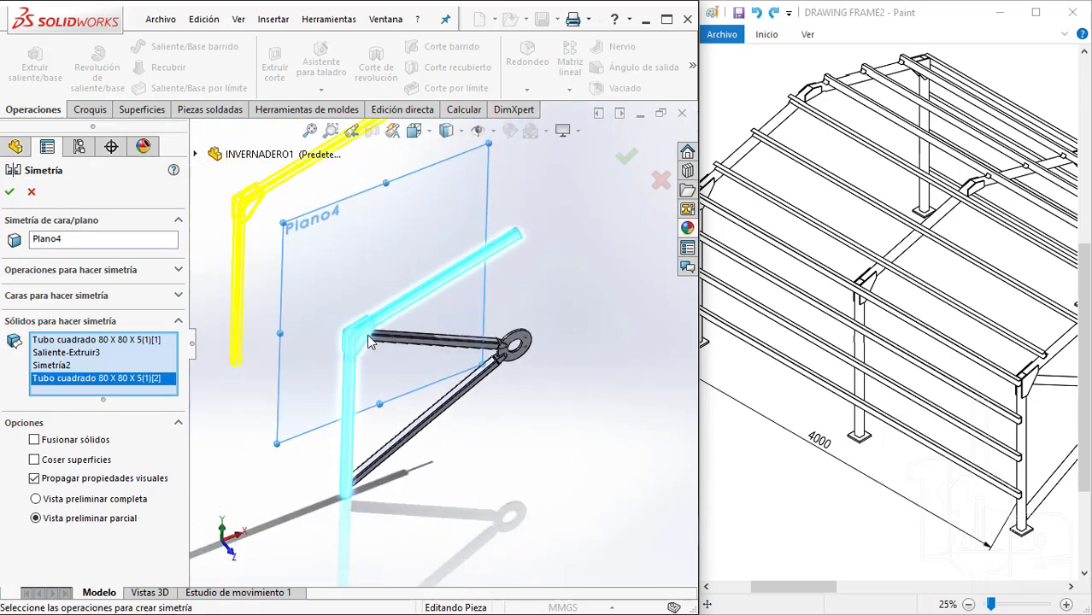
{"action": "scroll", "coordinate": [351, 288], "scroll_direction": "up", "scroll_amount": 2}
{"action": "scroll", "coordinate": [352, 295], "scroll_direction": "down", "scroll_amount": 3}
{"action": "scroll", "coordinate": [354, 302], "scroll_direction": "up", "scroll_amount": 2}
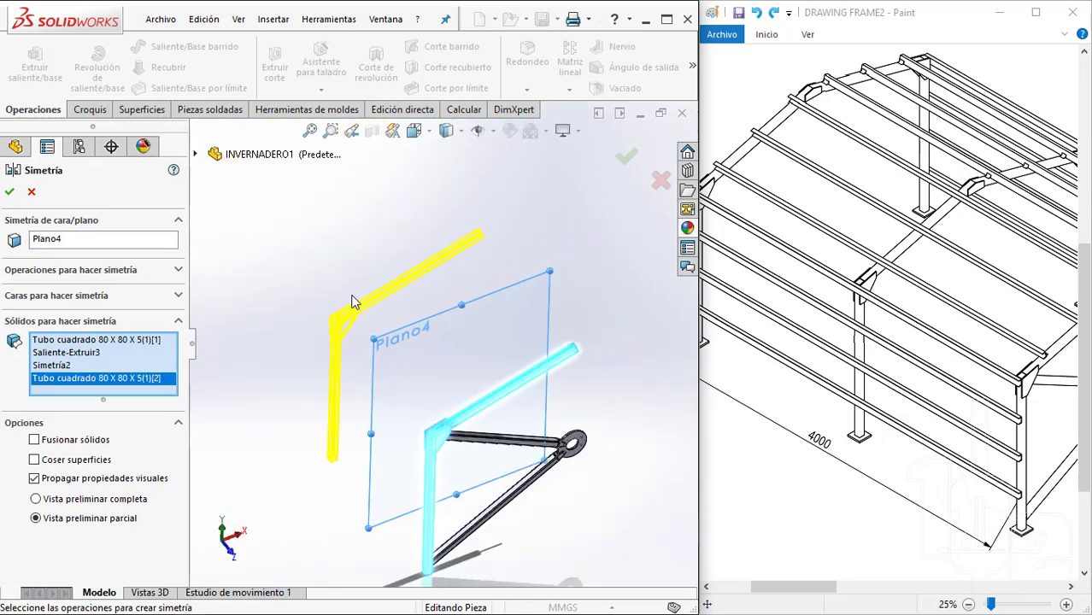
{"action": "left_click", "coordinate": [634, 158]}
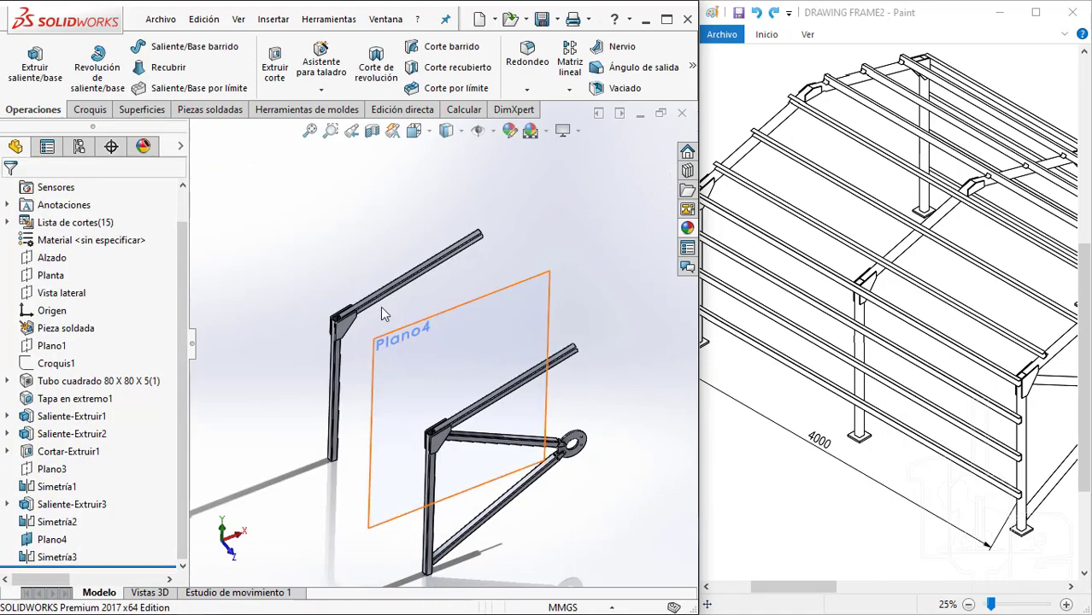
Start another Simetría mirror feature using the Alzado plane as the mirror plane
{"action": "scroll", "coordinate": [379, 304], "scroll_direction": "down", "scroll_amount": 4}
{"action": "scroll", "coordinate": [379, 301], "scroll_direction": "up", "scroll_amount": 5}
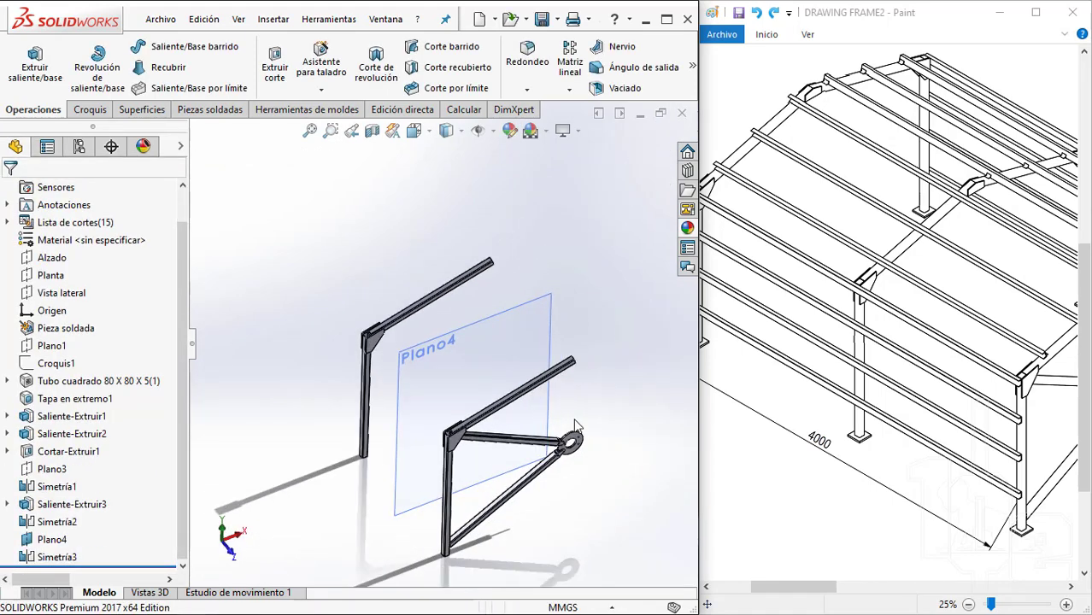
{"action": "left_click", "coordinate": [570, 91]}
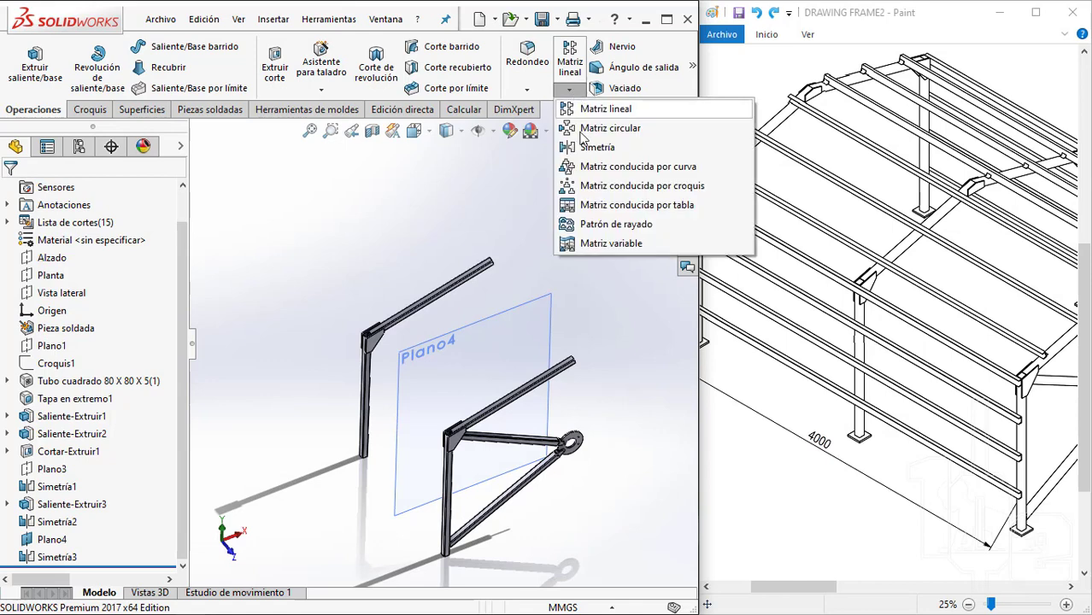
{"action": "left_click", "coordinate": [597, 148]}
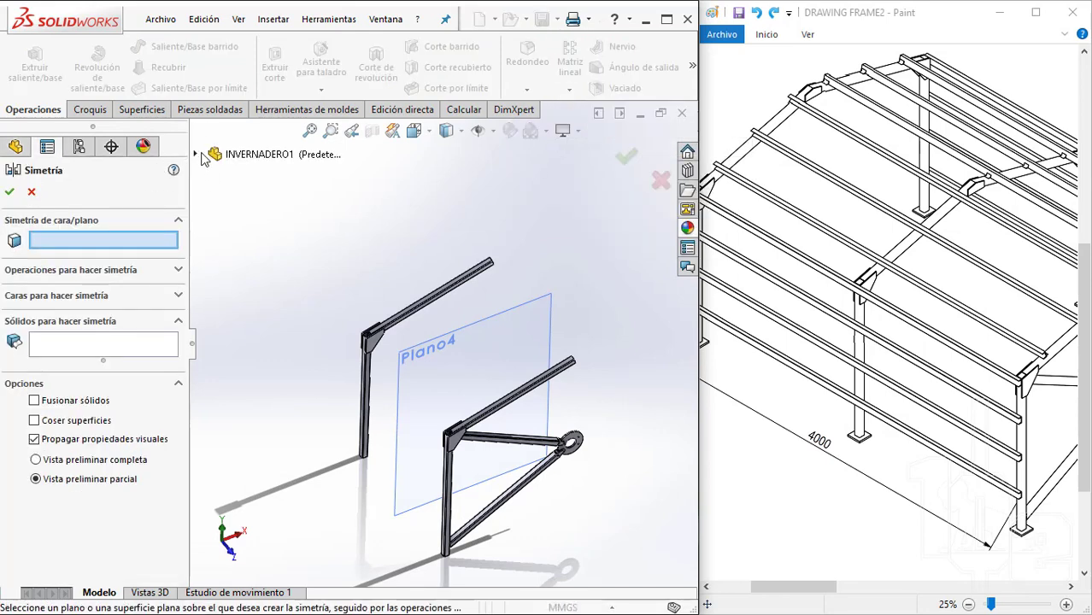
{"action": "left_click", "coordinate": [197, 154]}
{"action": "left_click", "coordinate": [258, 260]}
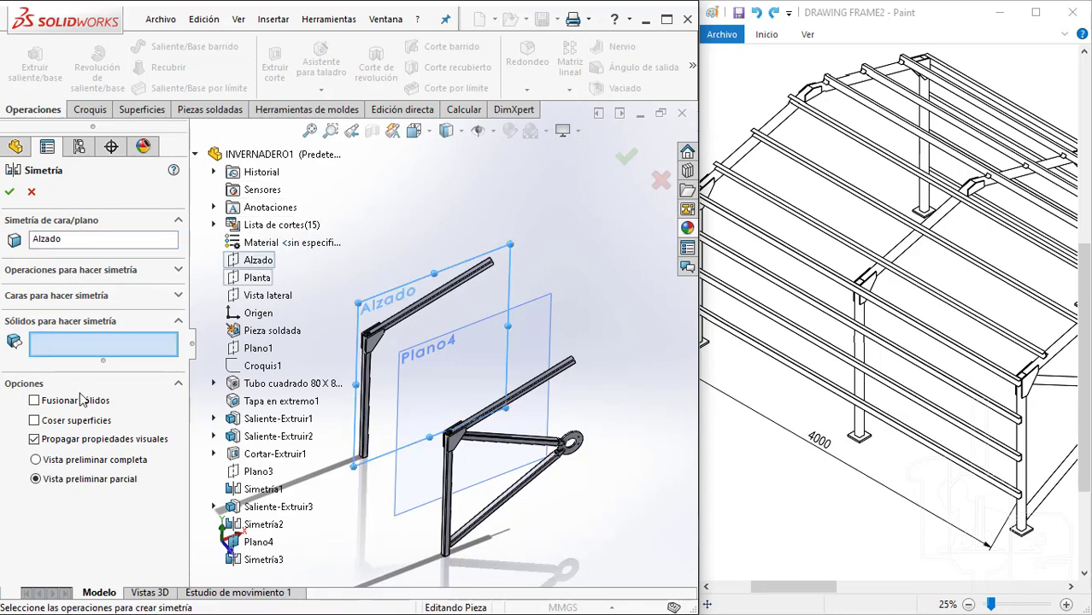
{"action": "scroll", "coordinate": [435, 435], "scroll_direction": "down", "scroll_amount": 5}
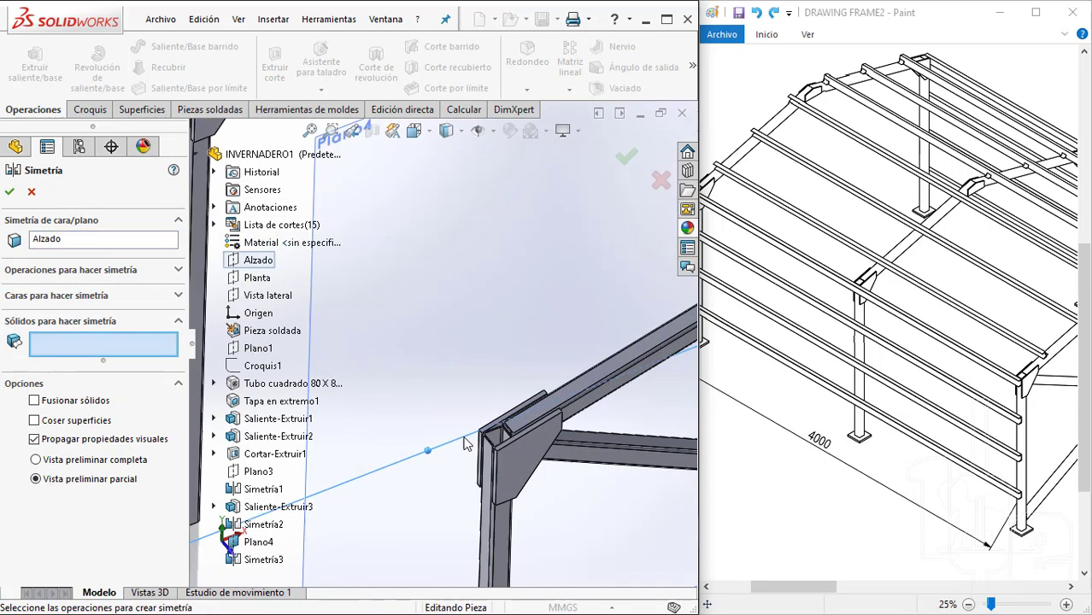
Pick the rafter, post, gusset, frame tube and one end cap bodies and confirm the third frame
{"action": "left_click", "coordinate": [581, 392]}
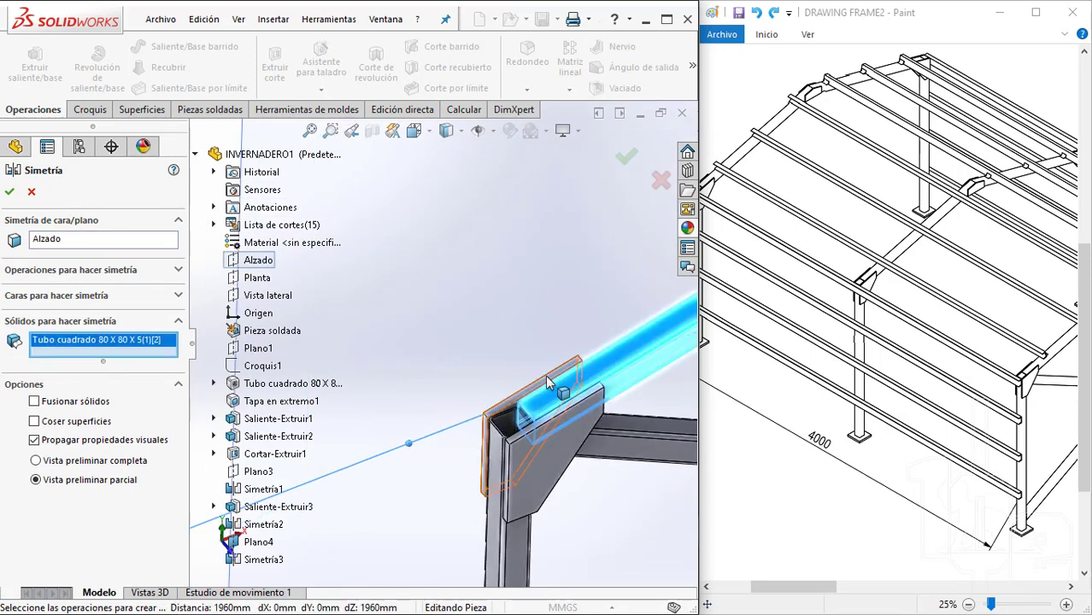
{"action": "left_click", "coordinate": [535, 455]}
{"action": "left_click", "coordinate": [551, 474]}
{"action": "left_click", "coordinate": [599, 440]}
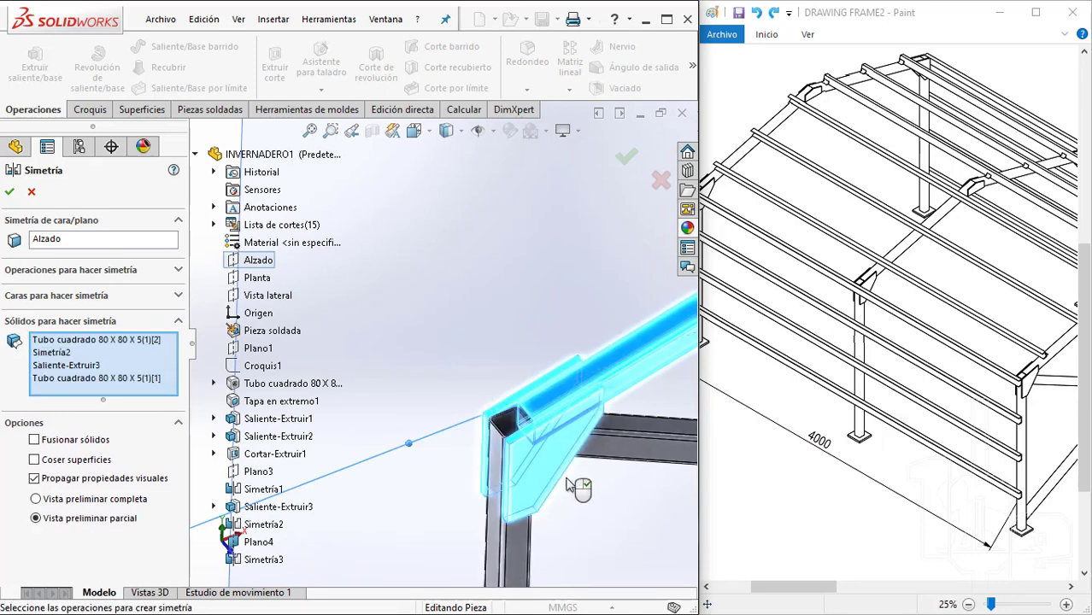
{"action": "left_click", "coordinate": [608, 444]}
{"action": "scroll", "coordinate": [615, 449], "scroll_direction": "up", "scroll_amount": 2}
{"action": "scroll", "coordinate": [594, 453], "scroll_direction": "up", "scroll_amount": 3}
{"action": "left_click", "coordinate": [564, 418]}
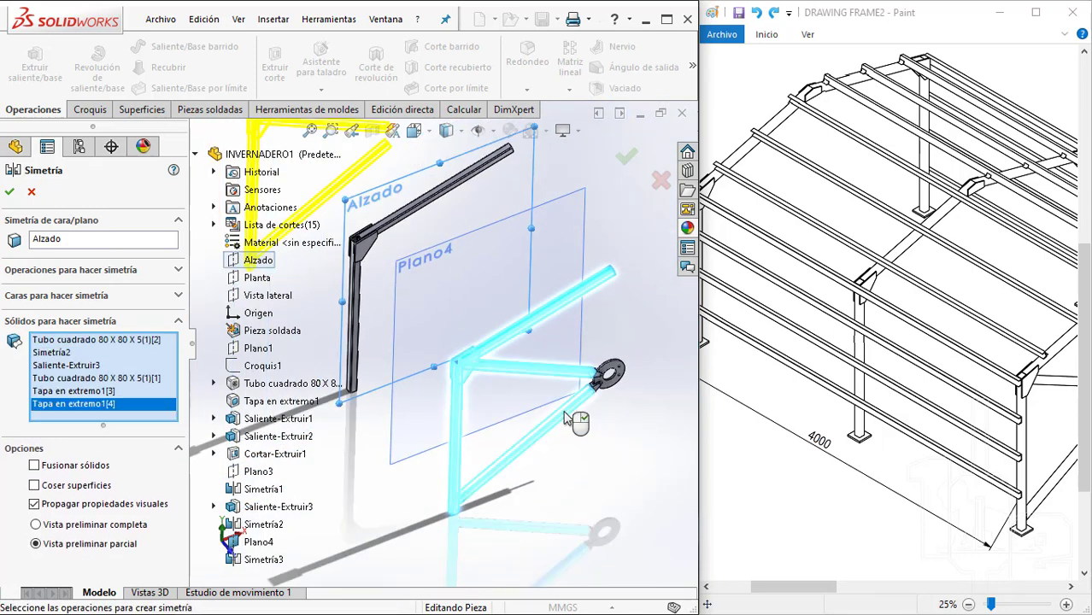
{"action": "middle_click_drag", "start_coordinate": [564, 418], "coordinate": [492, 341]}
{"action": "left_click", "coordinate": [506, 397]}
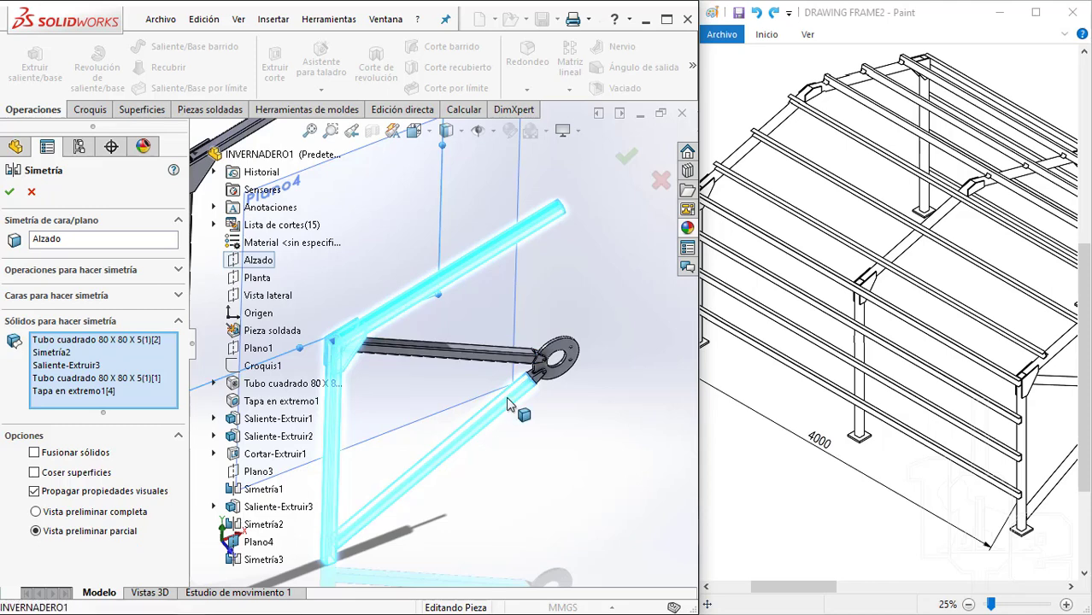
{"action": "key", "text": "Return"}
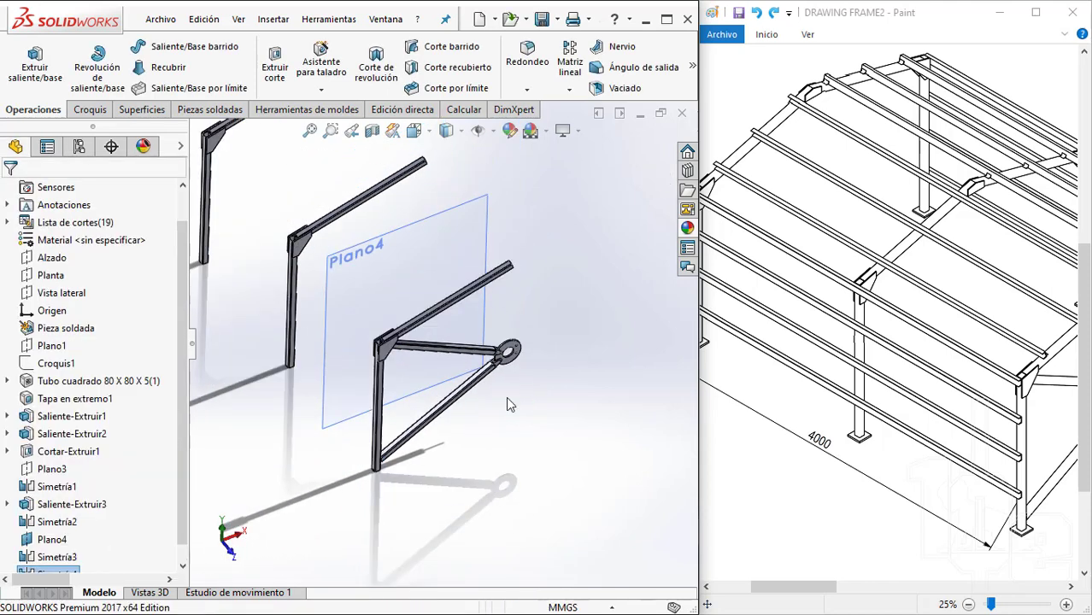
Hide Plano4 and bring up the evaluation tools to measure the three frames
{"action": "scroll", "coordinate": [369, 280], "scroll_direction": "down", "scroll_amount": 1}
{"action": "scroll", "coordinate": [369, 280], "scroll_direction": "down", "scroll_amount": 2}
{"action": "left_click", "coordinate": [417, 277]}
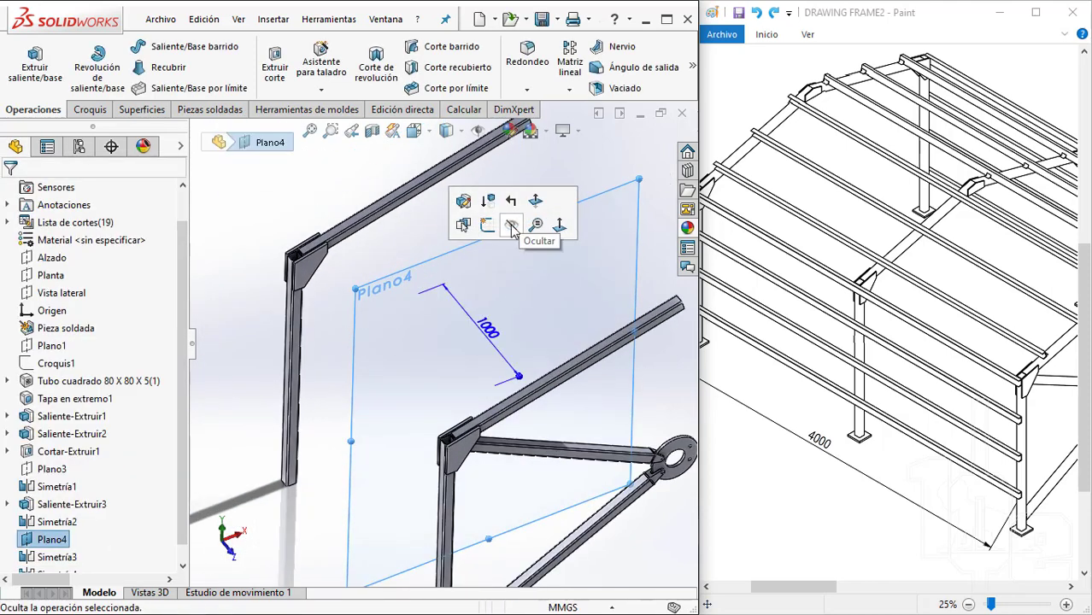
{"action": "left_click", "coordinate": [511, 226]}
{"action": "scroll", "coordinate": [511, 225], "scroll_direction": "up", "scroll_amount": 2}
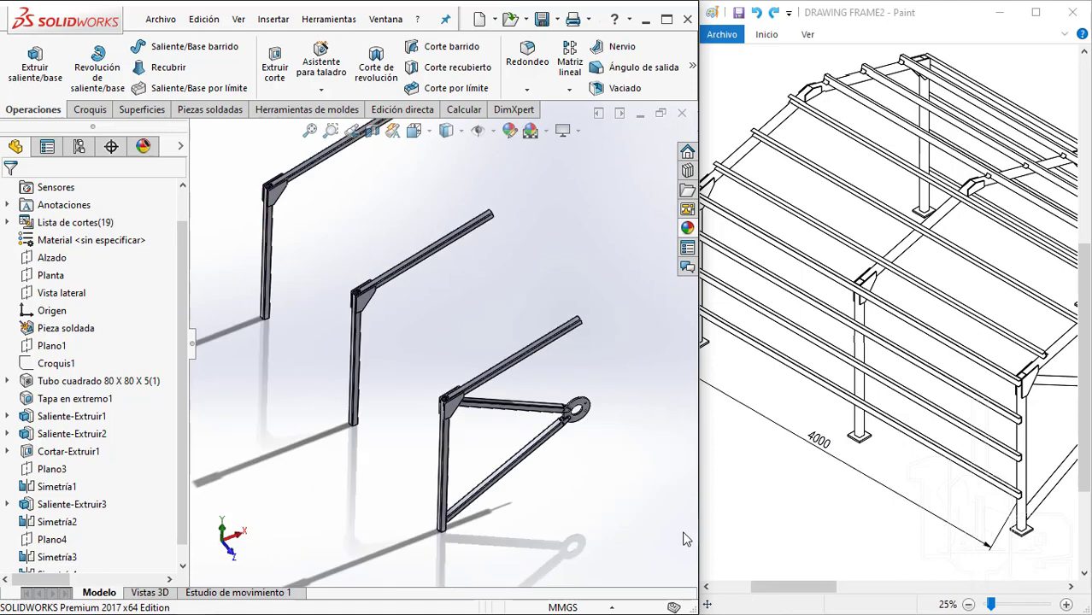
{"action": "left_click_drag", "start_coordinate": [804, 423], "coordinate": [784, 460]}
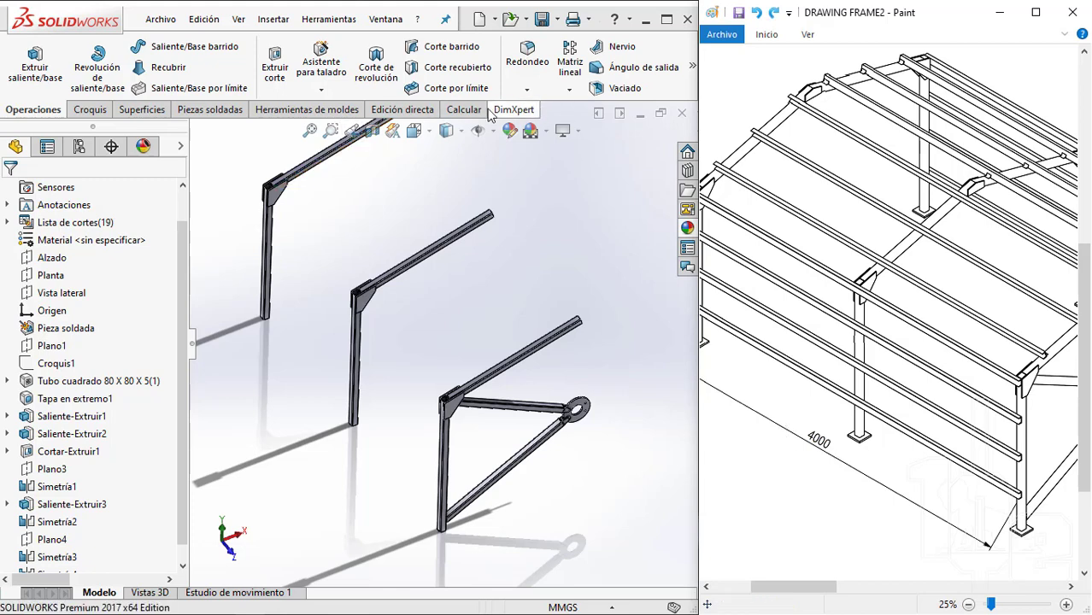
{"action": "left_click", "coordinate": [462, 110]}
With Measure, pick a column face on the first frame and a face on the next frame
{"action": "left_click", "coordinate": [74, 60]}
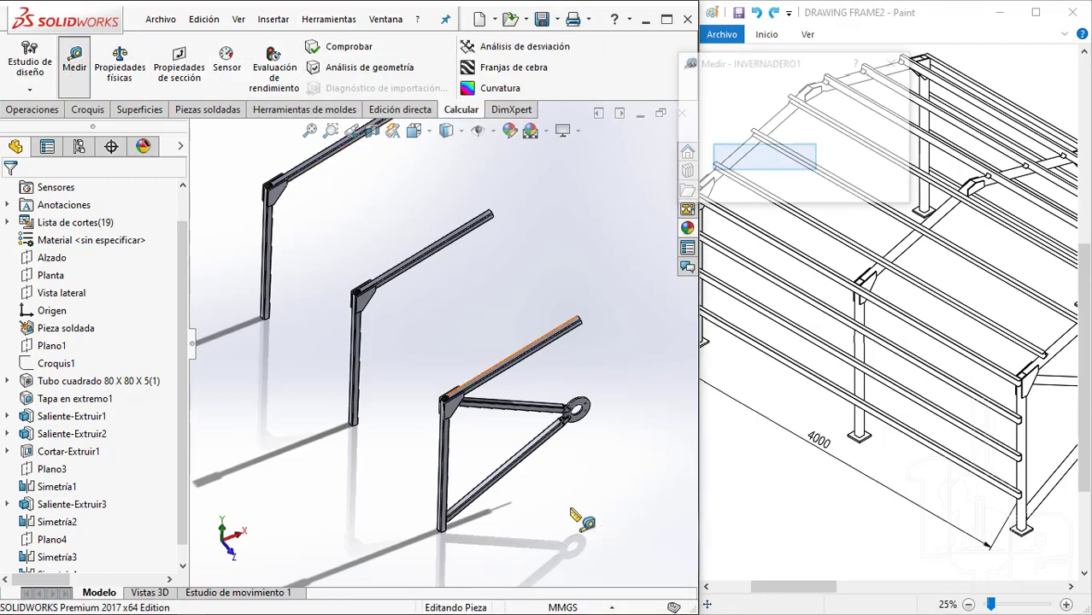
{"action": "scroll", "coordinate": [450, 389], "scroll_direction": "down", "scroll_amount": 5}
{"action": "left_click", "coordinate": [451, 346]}
{"action": "scroll", "coordinate": [450, 346], "scroll_direction": "up", "scroll_amount": 3}
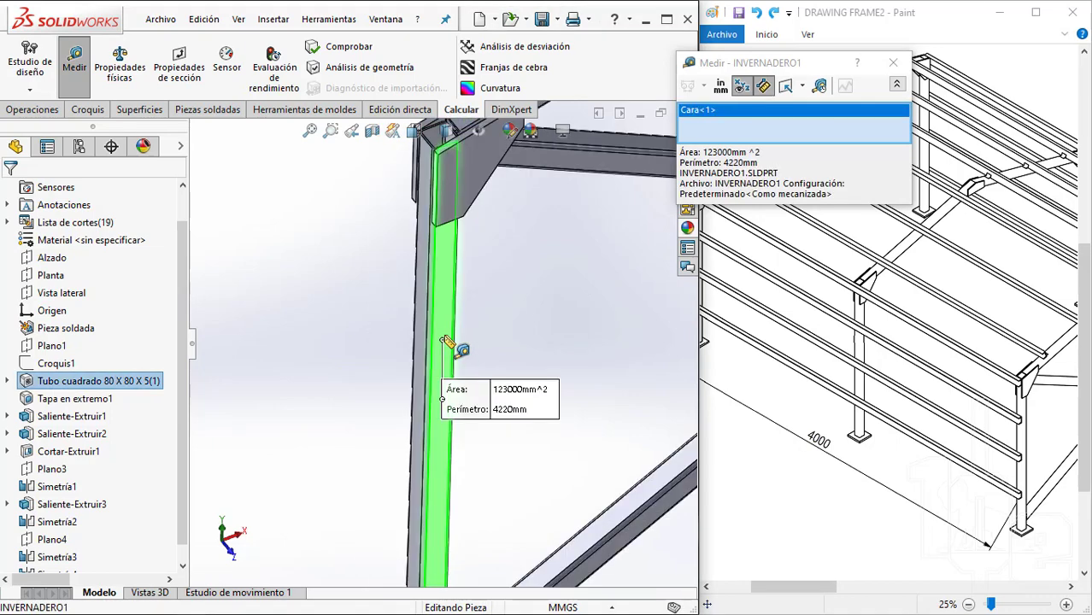
{"action": "scroll", "coordinate": [450, 343], "scroll_direction": "up", "scroll_amount": 2}
{"action": "scroll", "coordinate": [427, 303], "scroll_direction": "up", "scroll_amount": 4}
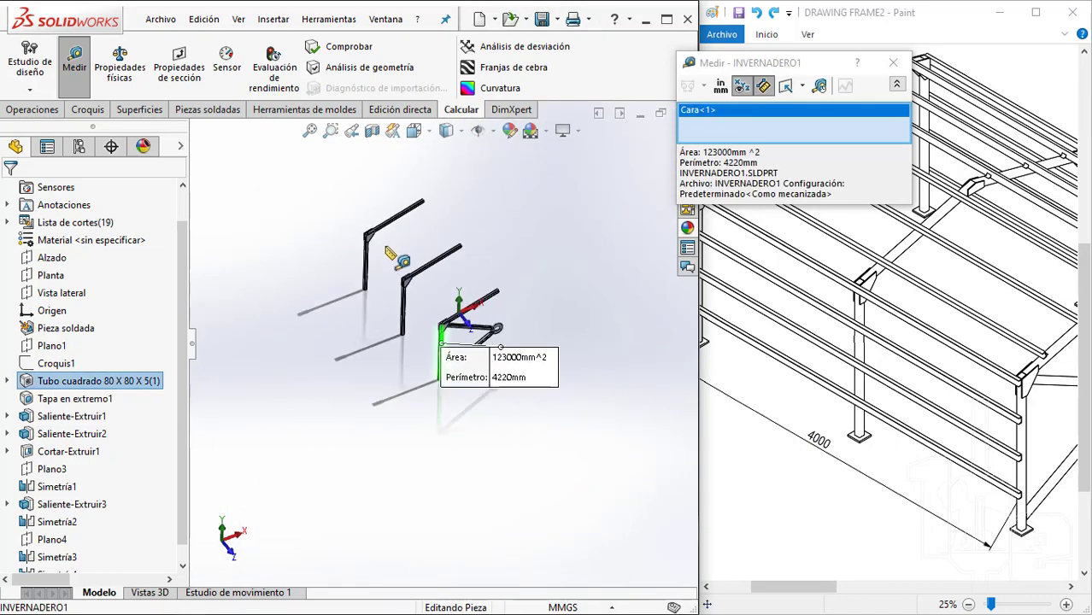
{"action": "mouse_move", "coordinate": [395, 261]}
{"action": "middle_mouse_down"}
{"action": "mouse_move", "coordinate": [410, 291]}
{"action": "mouse_move", "coordinate": [394, 309]}
{"action": "middle_mouse_up"}
{"action": "scroll", "coordinate": [459, 345], "scroll_direction": "down", "scroll_amount": 5}
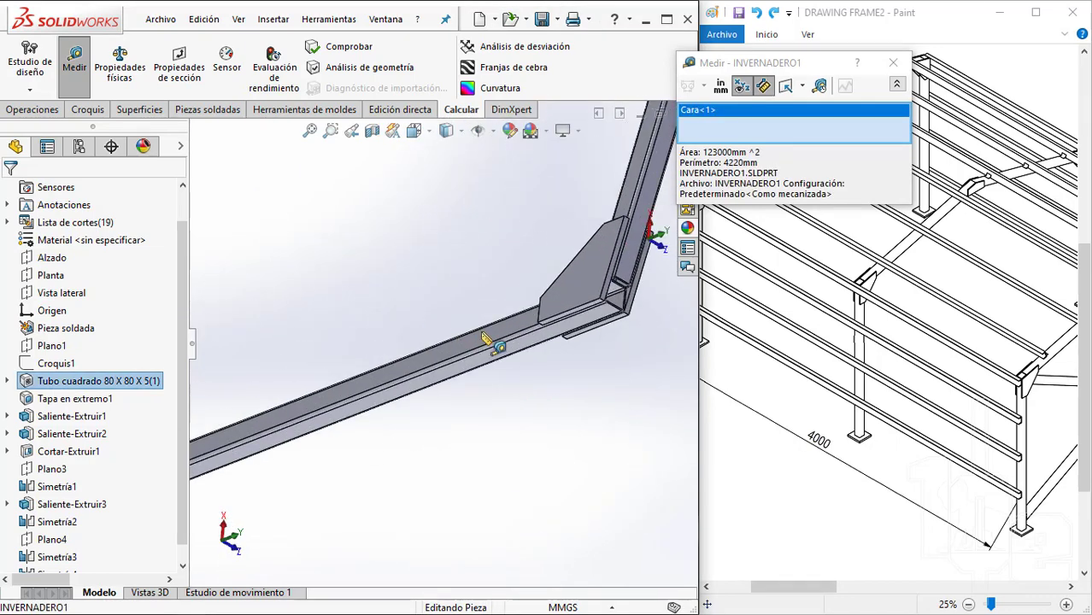
{"action": "left_click", "coordinate": [485, 342]}
{"action": "scroll", "coordinate": [485, 342], "scroll_direction": "up", "scroll_amount": 4}
{"action": "mouse_move", "coordinate": [476, 466]}
{"action": "middle_mouse_down"}
{"action": "mouse_move", "coordinate": [432, 412]}
{"action": "mouse_move", "coordinate": [592, 383]}
{"action": "middle_mouse_up"}
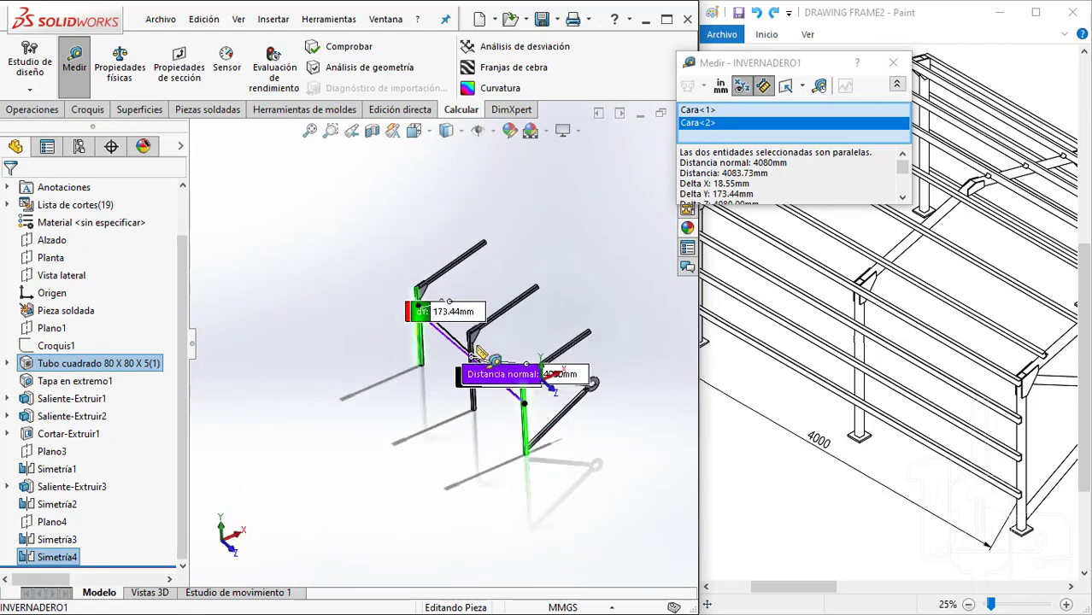
{"action": "middle_click_drag", "start_coordinate": [478, 351], "coordinate": [485, 356]}
Re-measure from a middle-frame column face to the neighbouring frame's beam
{"action": "left_click", "coordinate": [530, 342]}
{"action": "scroll", "coordinate": [477, 374], "scroll_direction": "down", "scroll_amount": 5}
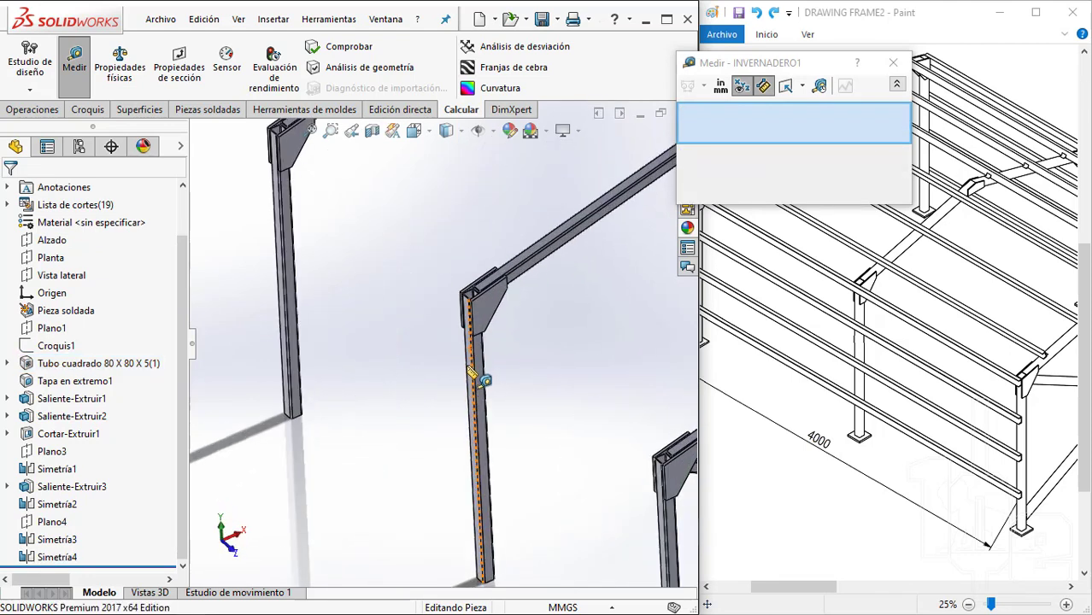
{"action": "scroll", "coordinate": [471, 373], "scroll_direction": "down", "scroll_amount": 2}
{"action": "left_click", "coordinate": [490, 354]}
{"action": "scroll", "coordinate": [372, 262], "scroll_direction": "up", "scroll_amount": 3}
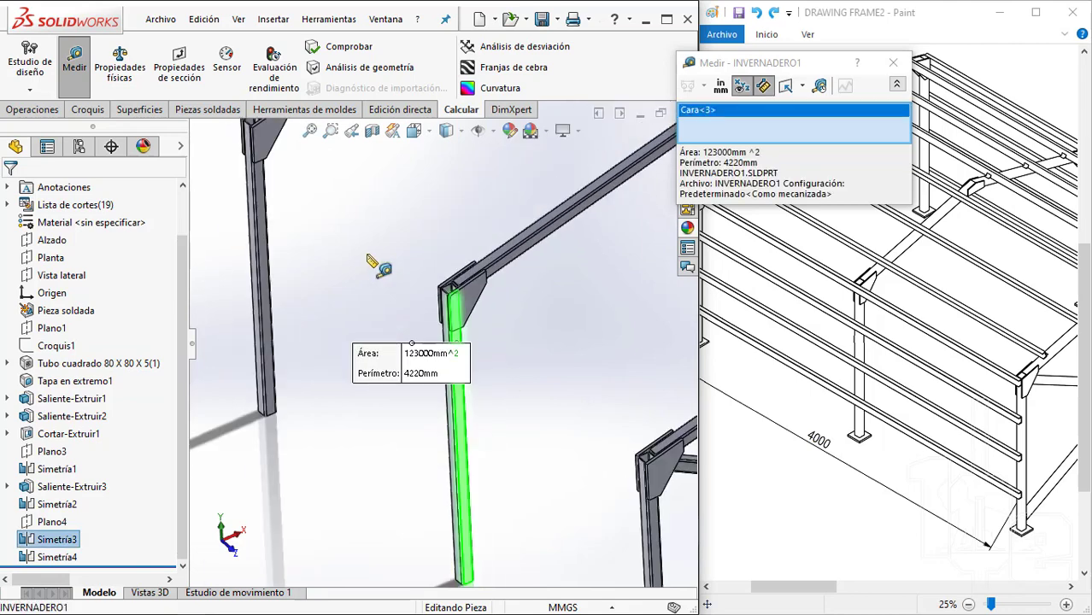
{"action": "scroll", "coordinate": [372, 263], "scroll_direction": "up", "scroll_amount": 3}
{"action": "middle_click_drag", "start_coordinate": [373, 263], "coordinate": [397, 309]}
{"action": "scroll", "coordinate": [459, 366], "scroll_direction": "down", "scroll_amount": 5}
{"action": "scroll", "coordinate": [457, 367], "scroll_direction": "down", "scroll_amount": 2}
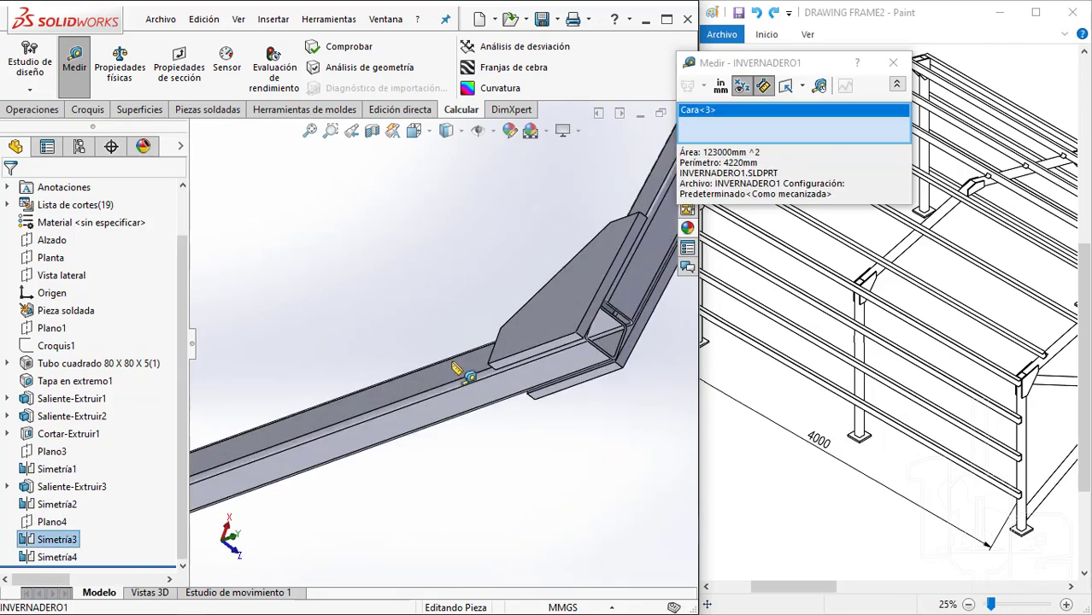
{"action": "left_click", "coordinate": [461, 372]}
{"action": "scroll", "coordinate": [462, 373], "scroll_direction": "up", "scroll_amount": 3}
{"action": "scroll", "coordinate": [427, 445], "scroll_direction": "up", "scroll_amount": 1}
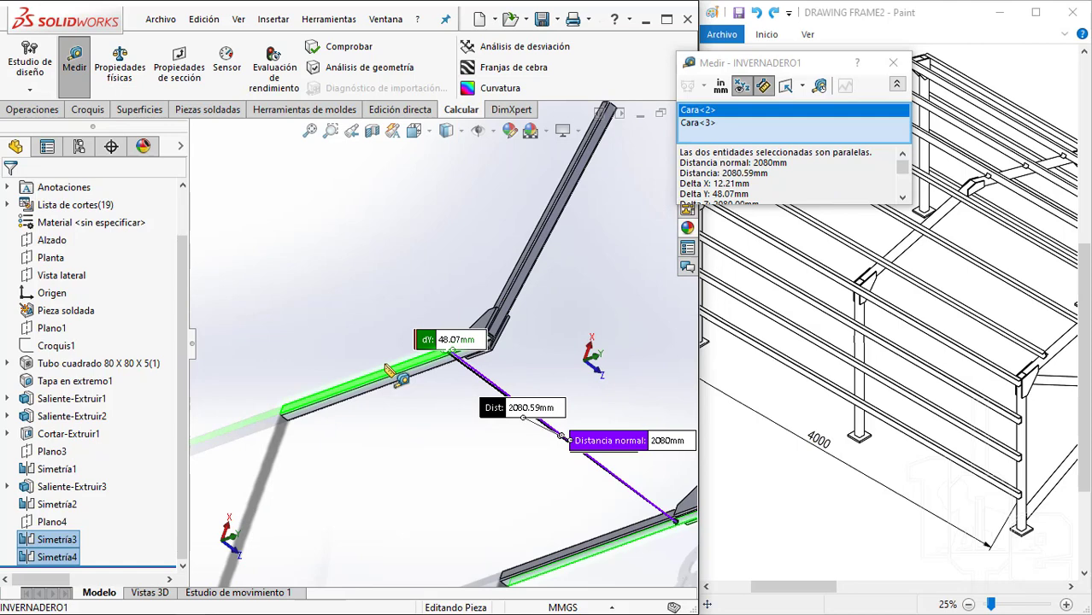
Measure from a middle-frame beam face to the neighbouring column, checking the 2080 mm normal distance
{"action": "left_click", "coordinate": [423, 466]}
{"action": "scroll", "coordinate": [423, 466], "scroll_direction": "up", "scroll_amount": 1}
{"action": "scroll", "coordinate": [487, 477], "scroll_direction": "up", "scroll_amount": 2}
{"action": "scroll", "coordinate": [503, 395], "scroll_direction": "down", "scroll_amount": 3}
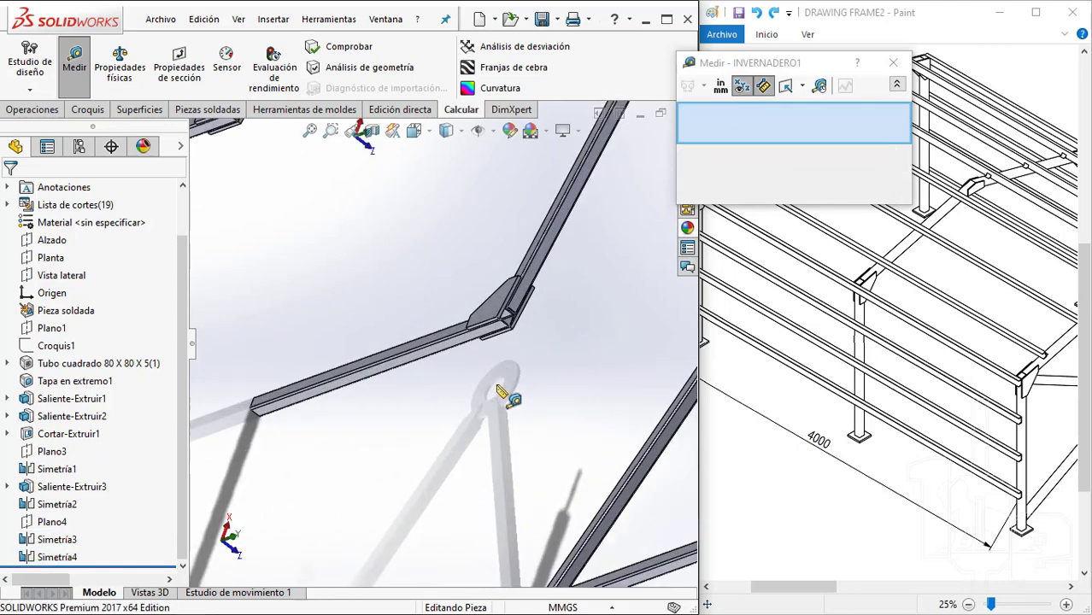
{"action": "scroll", "coordinate": [420, 302], "scroll_direction": "down", "scroll_amount": 2}
{"action": "left_click", "coordinate": [419, 300]}
{"action": "scroll", "coordinate": [385, 237], "scroll_direction": "up", "scroll_amount": 3}
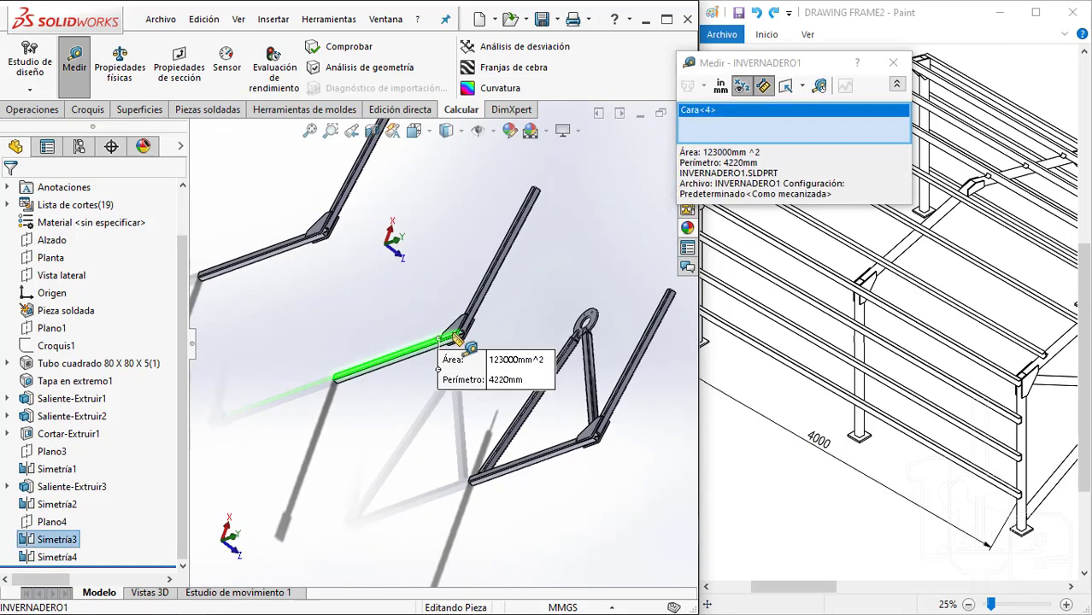
{"action": "scroll", "coordinate": [410, 311], "scroll_direction": "down", "scroll_amount": 2}
{"action": "scroll", "coordinate": [406, 313], "scroll_direction": "down", "scroll_amount": 1}
{"action": "scroll", "coordinate": [500, 371], "scroll_direction": "down", "scroll_amount": 2}
{"action": "scroll", "coordinate": [488, 292], "scroll_direction": "down", "scroll_amount": 2}
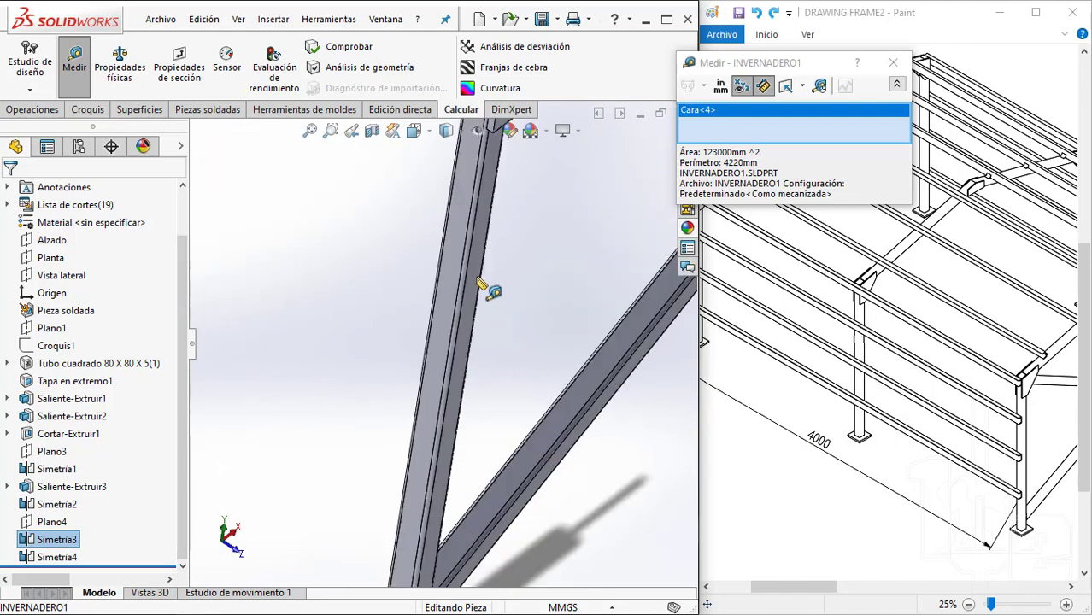
{"action": "scroll", "coordinate": [479, 273], "scroll_direction": "down", "scroll_amount": 1}
{"action": "left_click", "coordinate": [479, 275]}
{"action": "scroll", "coordinate": [523, 187], "scroll_direction": "up", "scroll_amount": 3}
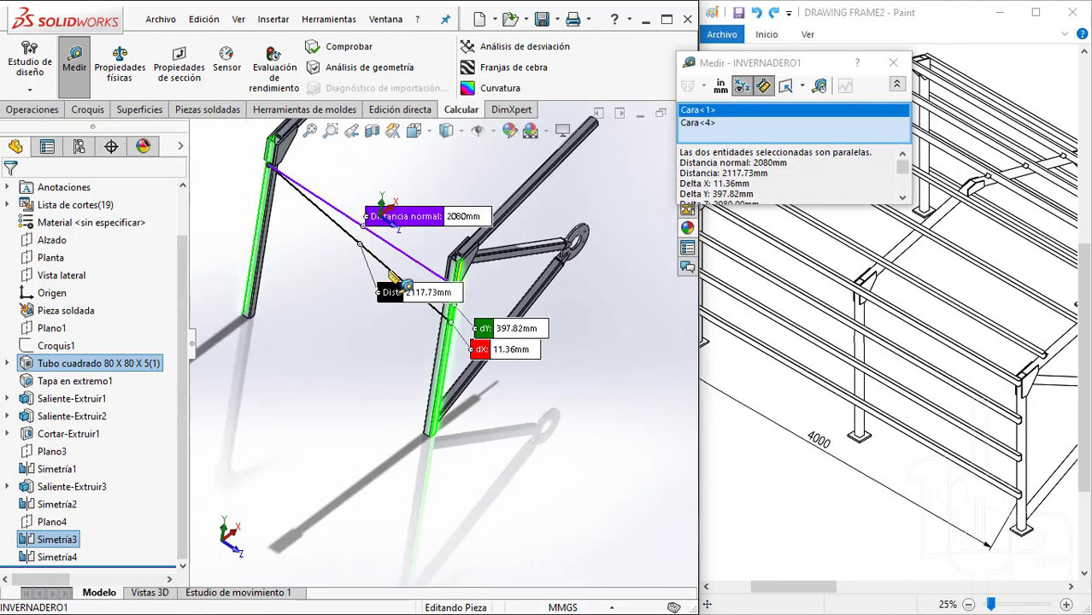
Close Measure, clear the selection and fit all three frames in the view
{"action": "left_click", "coordinate": [894, 66]}
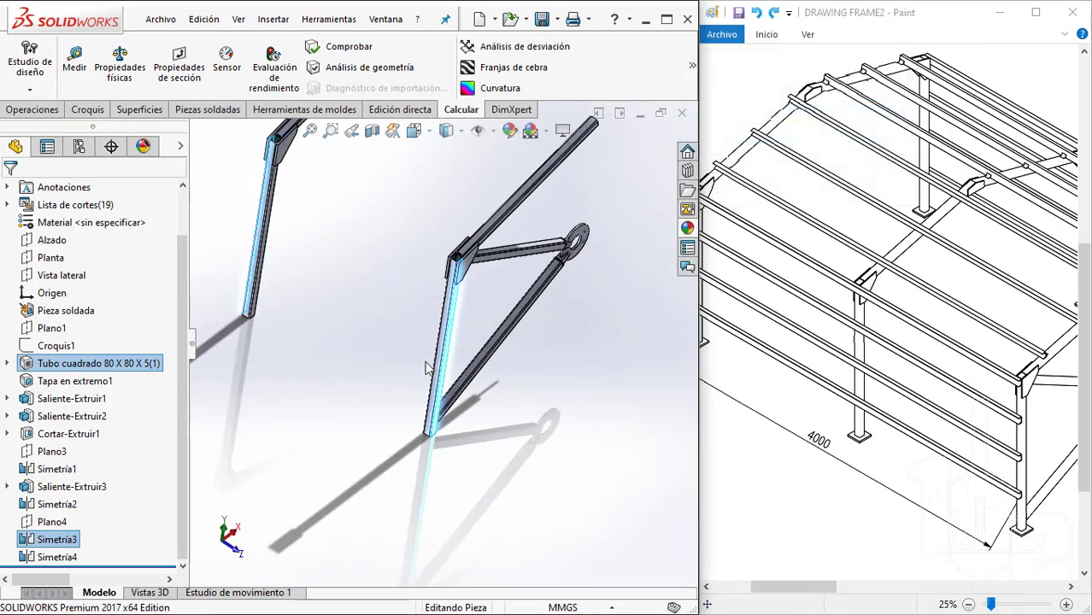
{"action": "left_click", "coordinate": [379, 286]}
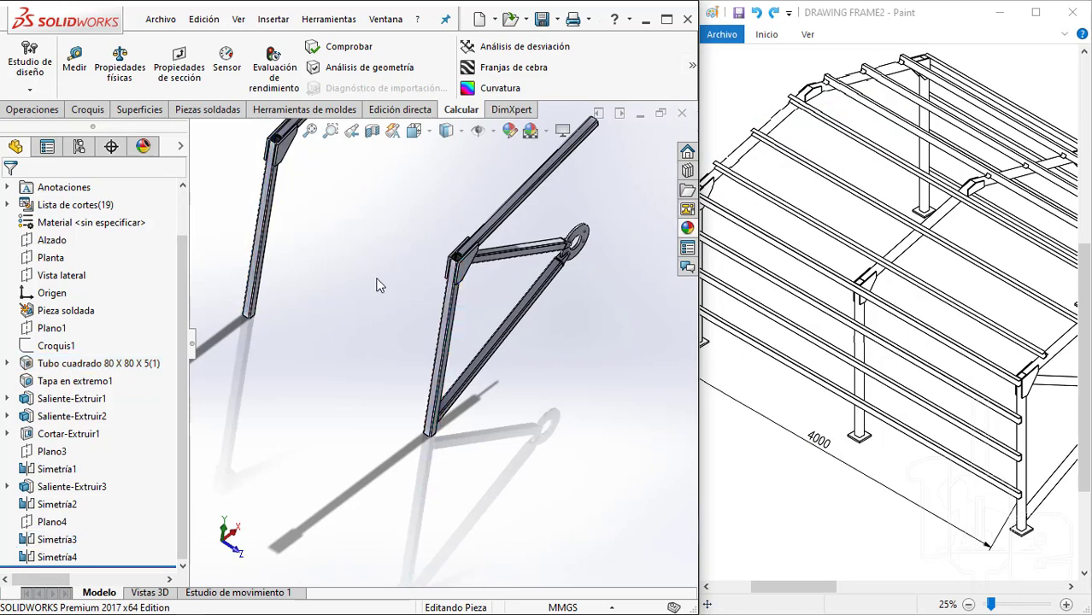
{"action": "key", "text": "f"}
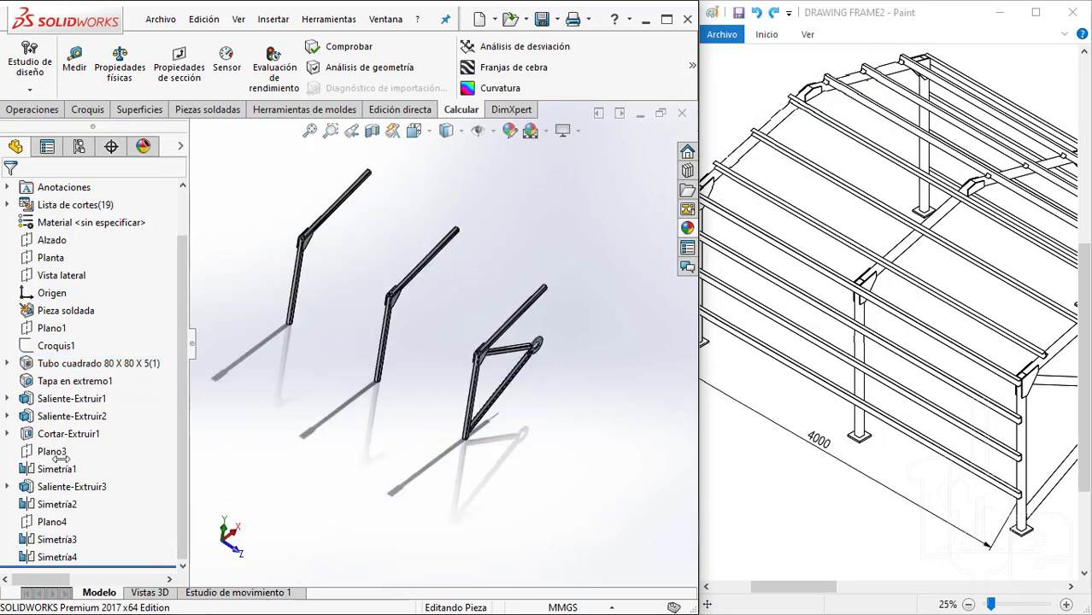
Compare where Plano1 and Plano4 sit, then edit Plano1 to review its 2000 mm offset
{"action": "left_click", "coordinate": [52, 329]}
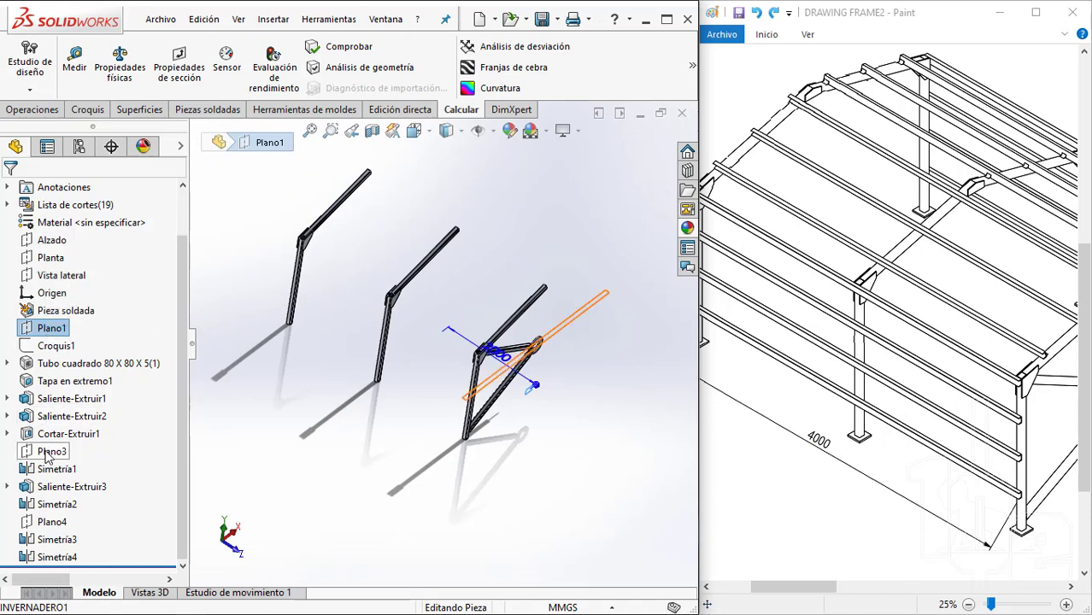
{"action": "left_click", "coordinate": [319, 516]}
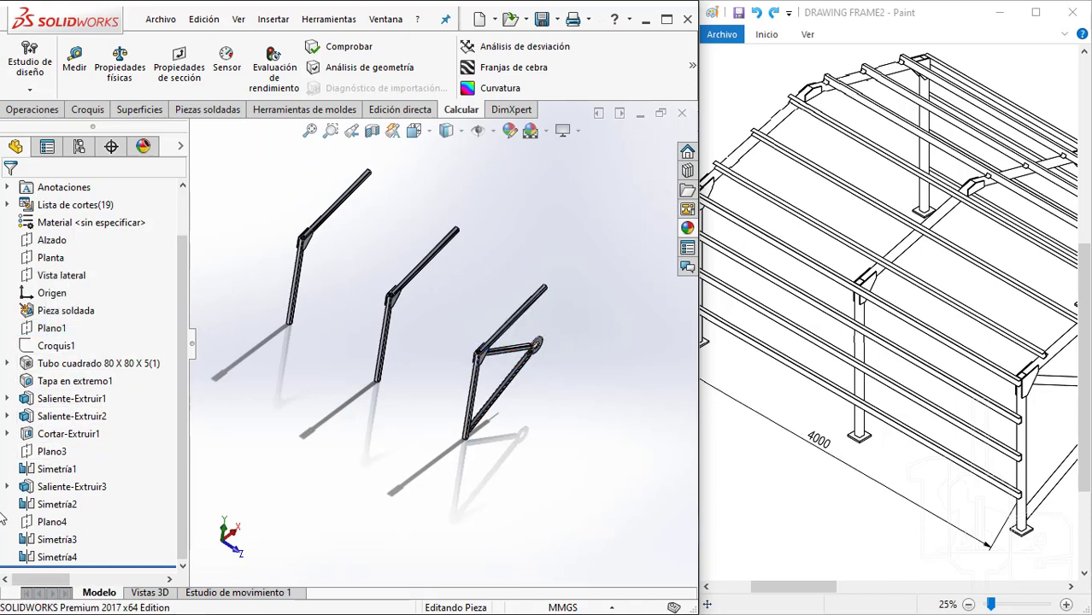
{"action": "left_click", "coordinate": [53, 525]}
{"action": "scroll", "coordinate": [438, 282], "scroll_direction": "down", "scroll_amount": 2}
{"action": "scroll", "coordinate": [468, 363], "scroll_direction": "down", "scroll_amount": 3}
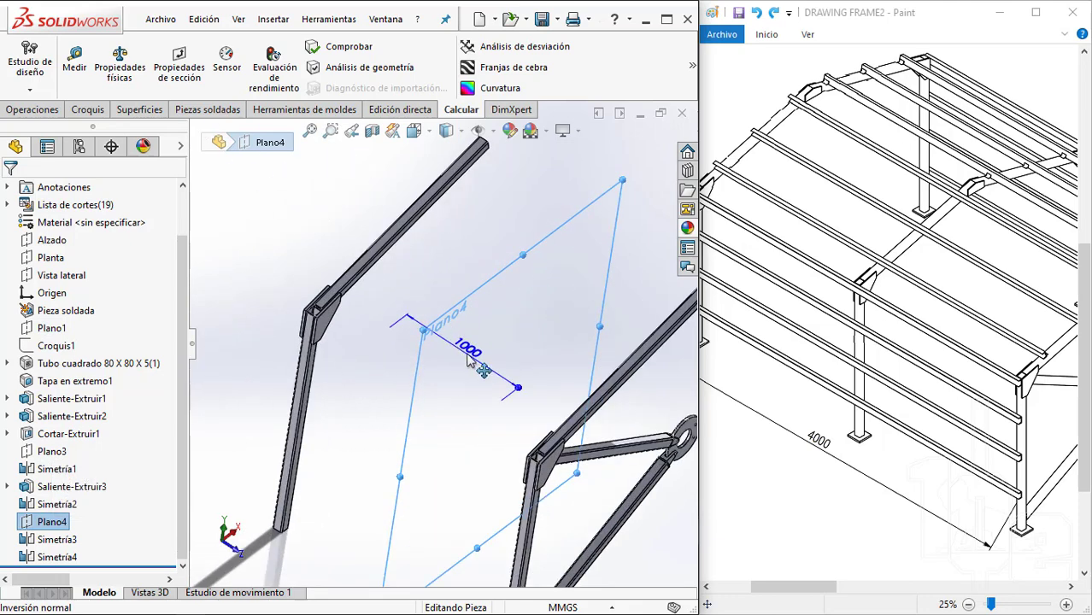
{"action": "scroll", "coordinate": [442, 276], "scroll_direction": "down", "scroll_amount": 2}
{"action": "left_click", "coordinate": [444, 275]}
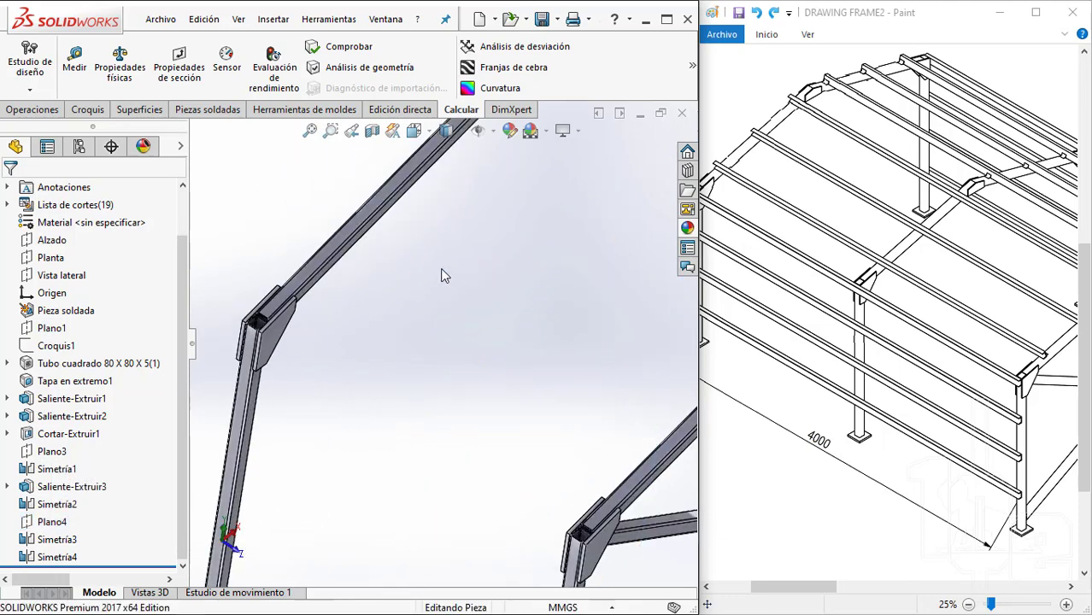
{"action": "scroll", "coordinate": [443, 275], "scroll_direction": "up", "scroll_amount": 3}
{"action": "left_click", "coordinate": [53, 330]}
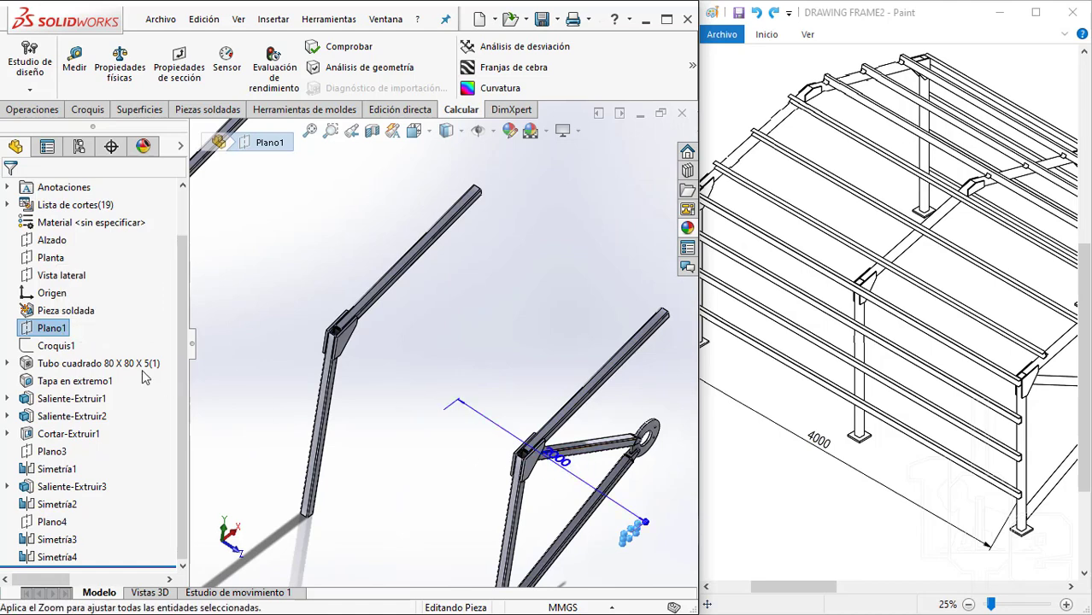
{"action": "left_click", "coordinate": [49, 287]}
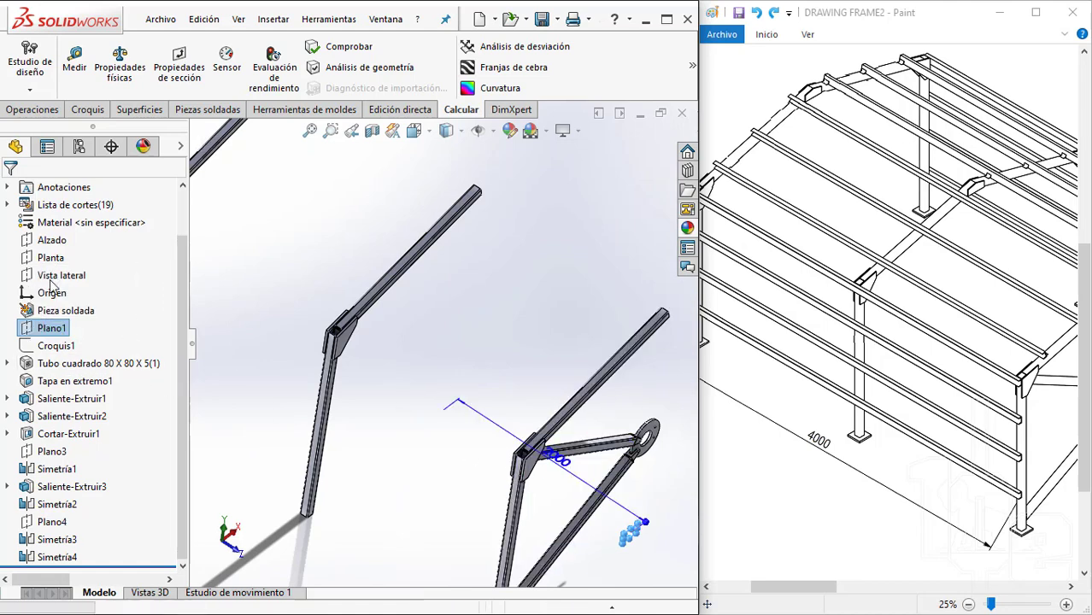
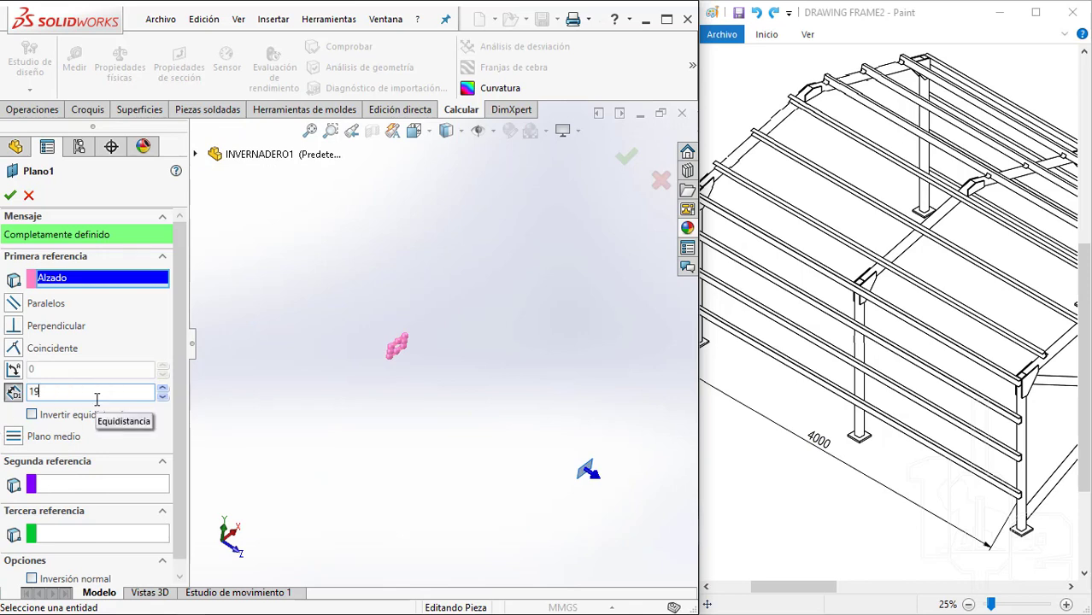
Accept Plano1 at a 1980 mm offset and measure the frame spacing between two tube faces
{"action": "key", "text": "Return"}
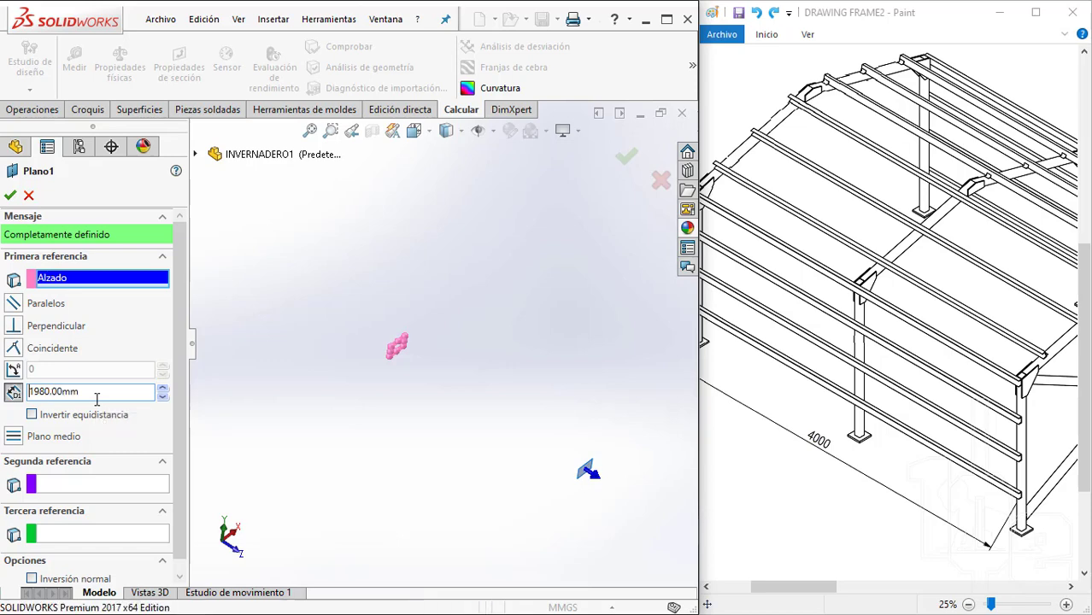
{"action": "key", "text": "Return"}
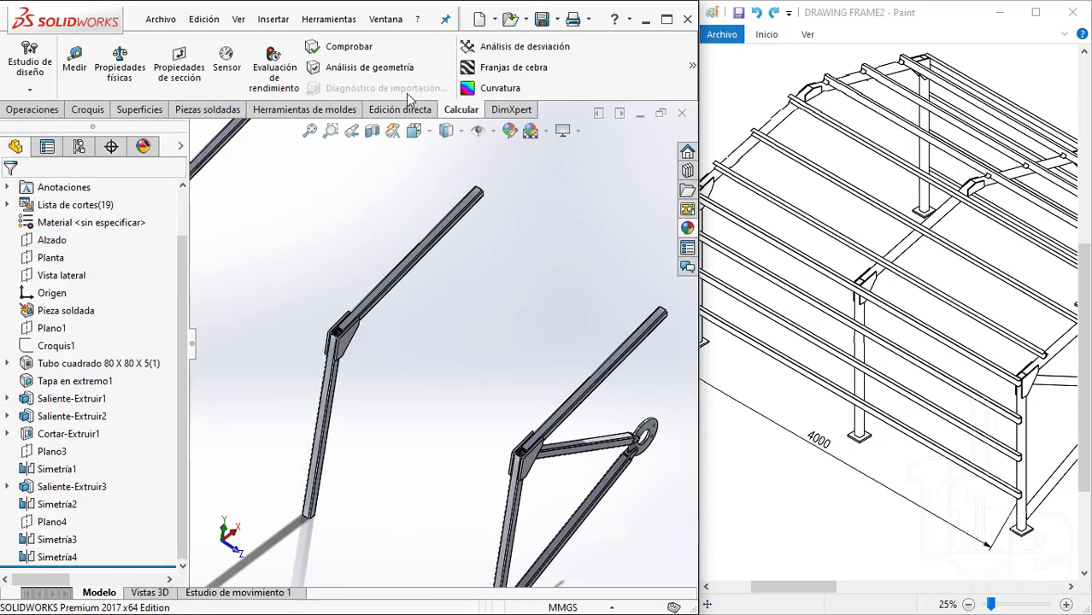
{"action": "left_click", "coordinate": [74, 64]}
{"action": "scroll", "coordinate": [504, 481], "scroll_direction": "down", "scroll_amount": 5}
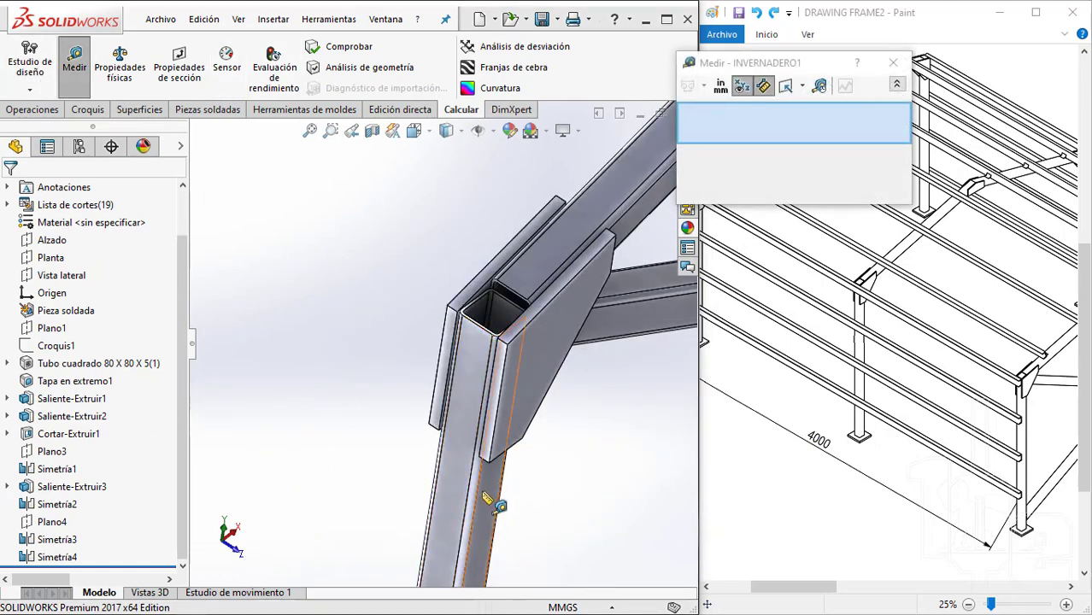
{"action": "left_click", "coordinate": [487, 499]}
{"action": "scroll", "coordinate": [494, 505], "scroll_direction": "up", "scroll_amount": 2}
{"action": "scroll", "coordinate": [283, 296], "scroll_direction": "up", "scroll_amount": 3}
{"action": "scroll", "coordinate": [324, 309], "scroll_direction": "up", "scroll_amount": 3}
{"action": "scroll", "coordinate": [333, 314], "scroll_direction": "up", "scroll_amount": 2}
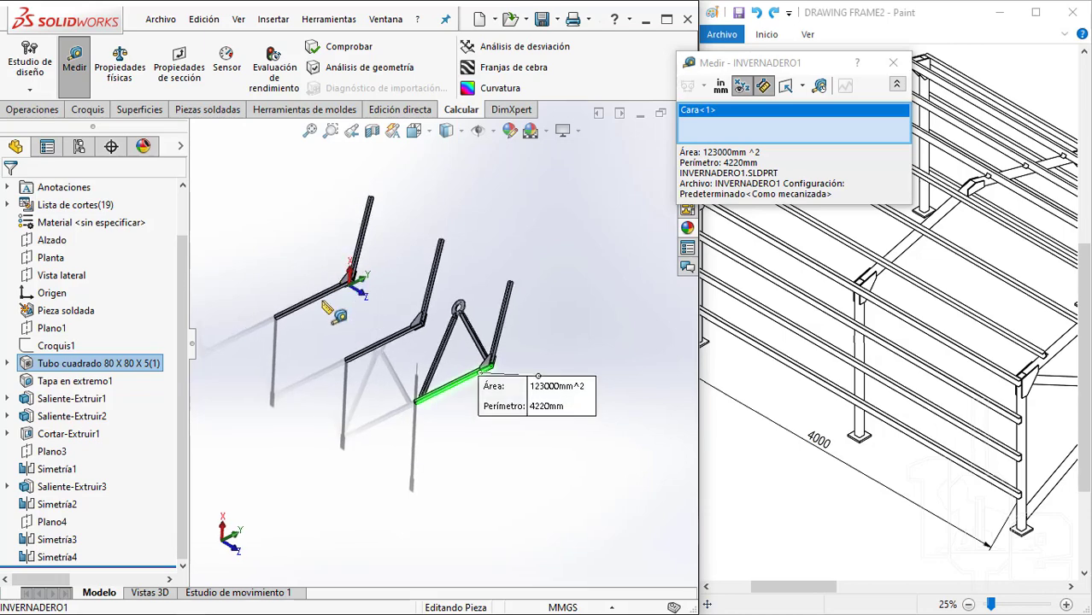
{"action": "scroll", "coordinate": [328, 310], "scroll_direction": "down", "scroll_amount": 5}
{"action": "scroll", "coordinate": [393, 317], "scroll_direction": "down", "scroll_amount": 2}
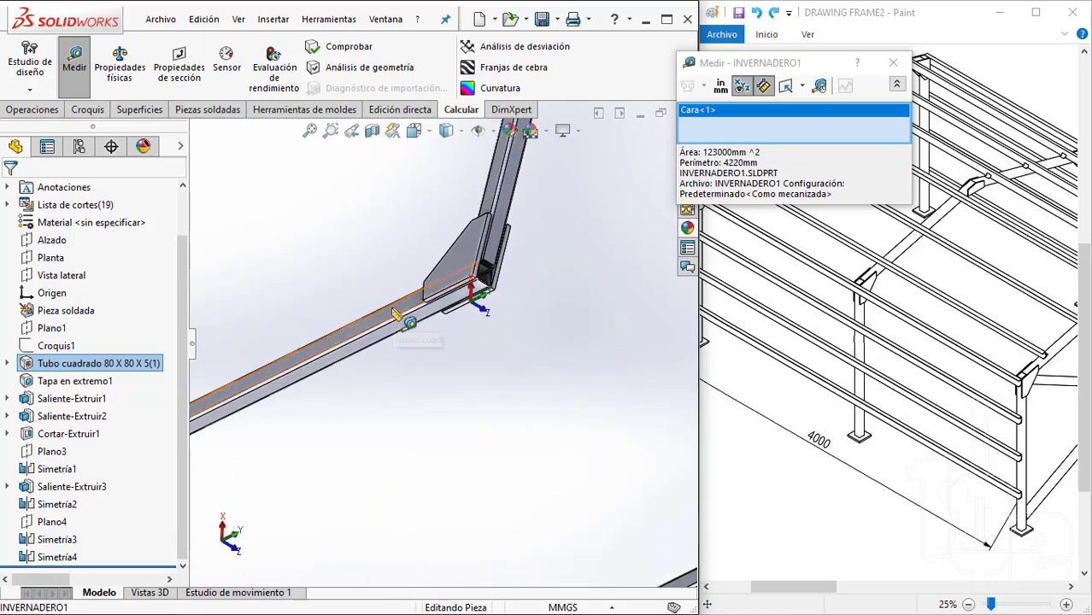
{"action": "left_click", "coordinate": [402, 313]}
{"action": "scroll", "coordinate": [417, 429], "scroll_direction": "up", "scroll_amount": 2}
{"action": "scroll", "coordinate": [409, 431], "scroll_direction": "up", "scroll_amount": 2}
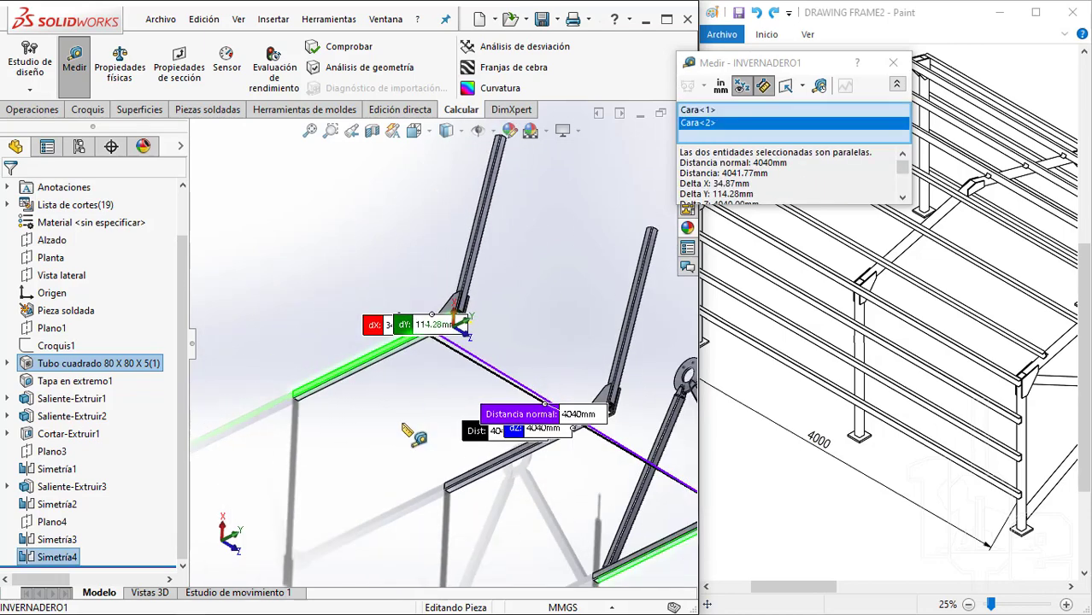
{"action": "scroll", "coordinate": [408, 433], "scroll_direction": "up", "scroll_amount": 2}
{"action": "scroll", "coordinate": [410, 435], "scroll_direction": "up", "scroll_amount": 1}
Reopen Plano1 and change its offset to 1960 mm
{"action": "key", "text": "Escape"}
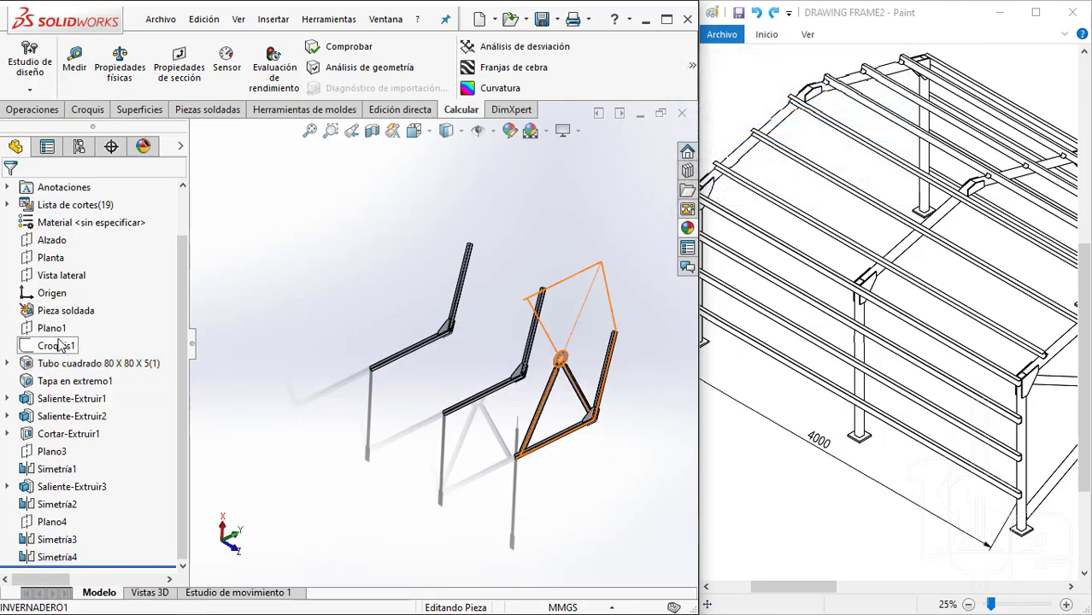
{"action": "left_click", "coordinate": [53, 328]}
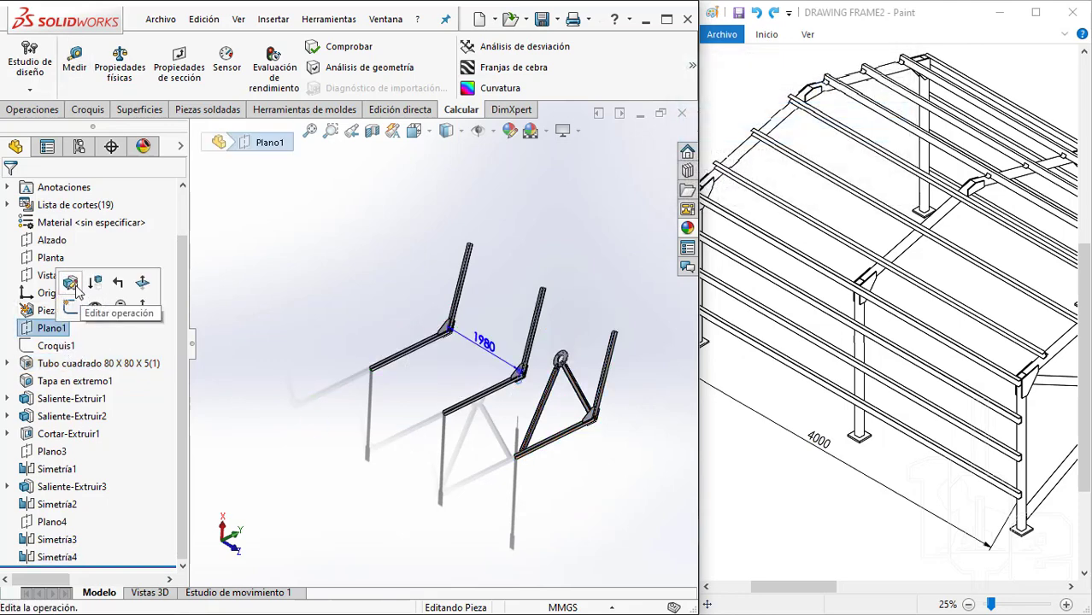
{"action": "left_click", "coordinate": [72, 284]}
{"action": "type", "text": "1960"}
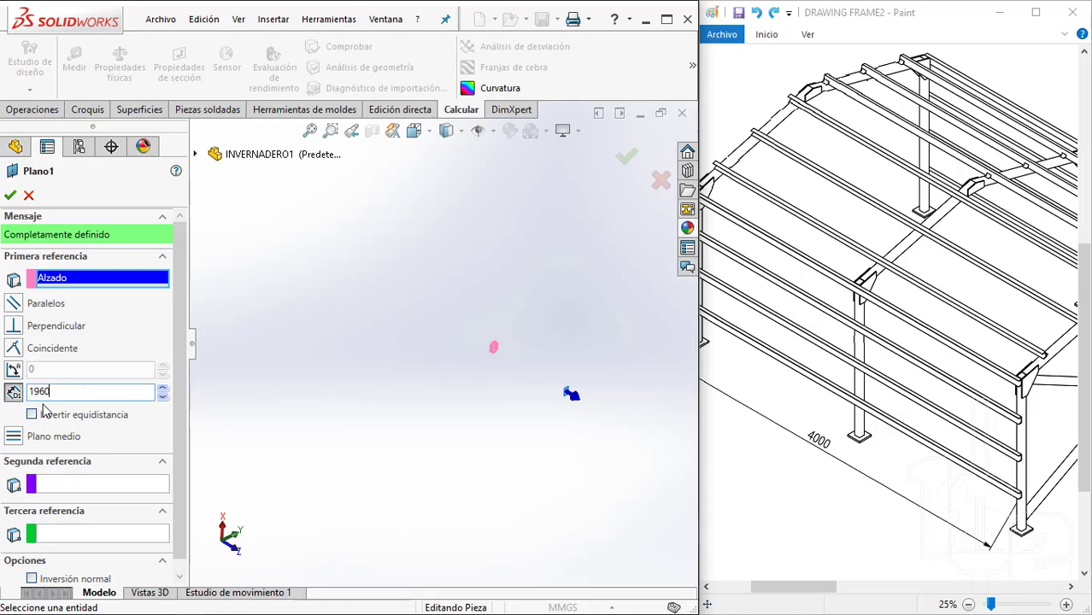
{"action": "key", "text": "Return"}
{"action": "key", "text": "Return"}
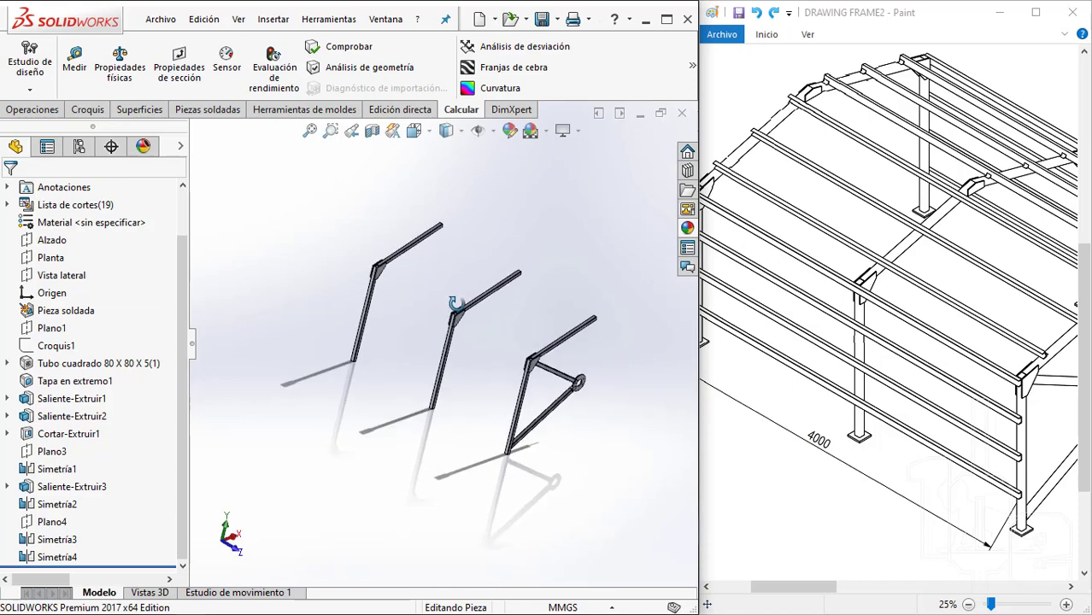
{"action": "left_click", "coordinate": [74, 64]}
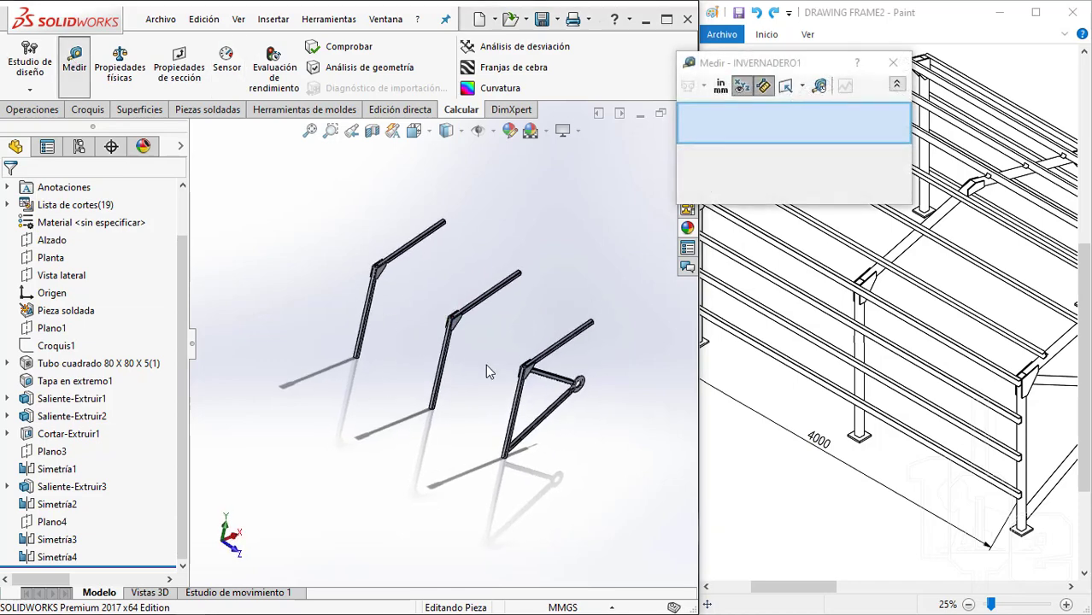
{"action": "scroll", "coordinate": [410, 370], "scroll_direction": "down", "scroll_amount": 3}
{"action": "scroll", "coordinate": [341, 371], "scroll_direction": "down", "scroll_amount": 3}
{"action": "scroll", "coordinate": [367, 380], "scroll_direction": "down", "scroll_amount": 2}
{"action": "left_click", "coordinate": [367, 380]}
{"action": "scroll", "coordinate": [367, 380], "scroll_direction": "up", "scroll_amount": 2}
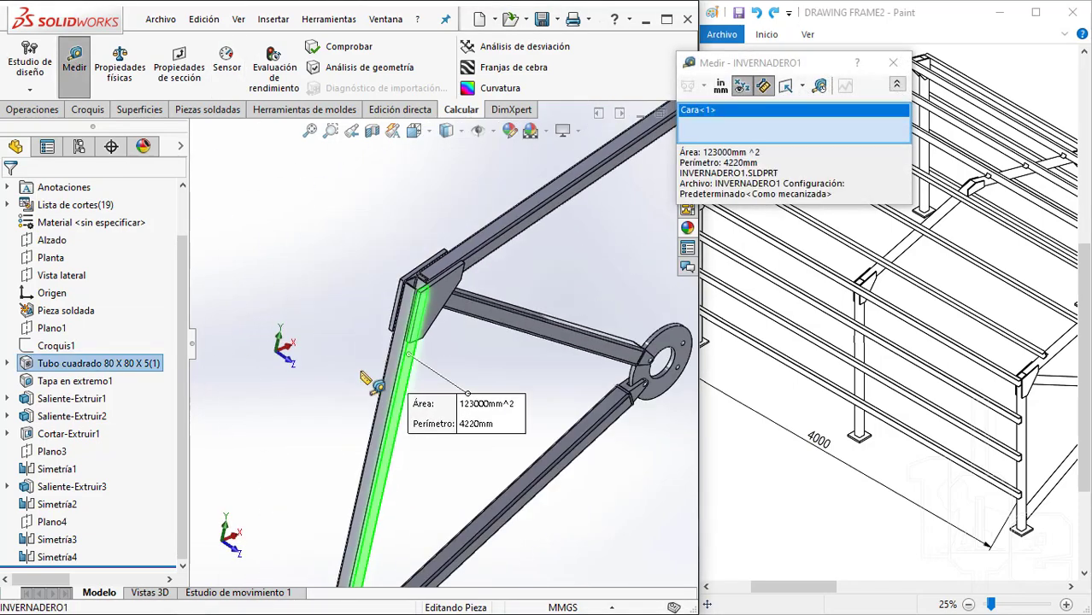
{"action": "scroll", "coordinate": [365, 329], "scroll_direction": "up", "scroll_amount": 2}
{"action": "scroll", "coordinate": [420, 366], "scroll_direction": "down", "scroll_amount": 1}
{"action": "scroll", "coordinate": [255, 279], "scroll_direction": "down", "scroll_amount": 3}
{"action": "scroll", "coordinate": [254, 280], "scroll_direction": "down", "scroll_amount": 3}
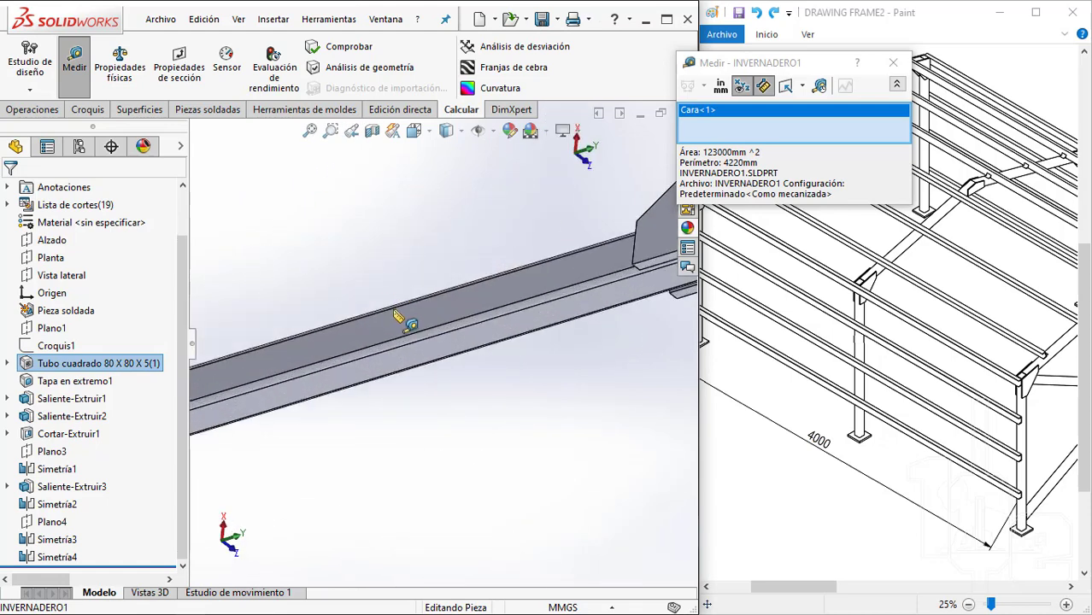
{"action": "left_click", "coordinate": [399, 317]}
{"action": "scroll", "coordinate": [399, 316], "scroll_direction": "up", "scroll_amount": 2}
{"action": "scroll", "coordinate": [437, 438], "scroll_direction": "up", "scroll_amount": 2}
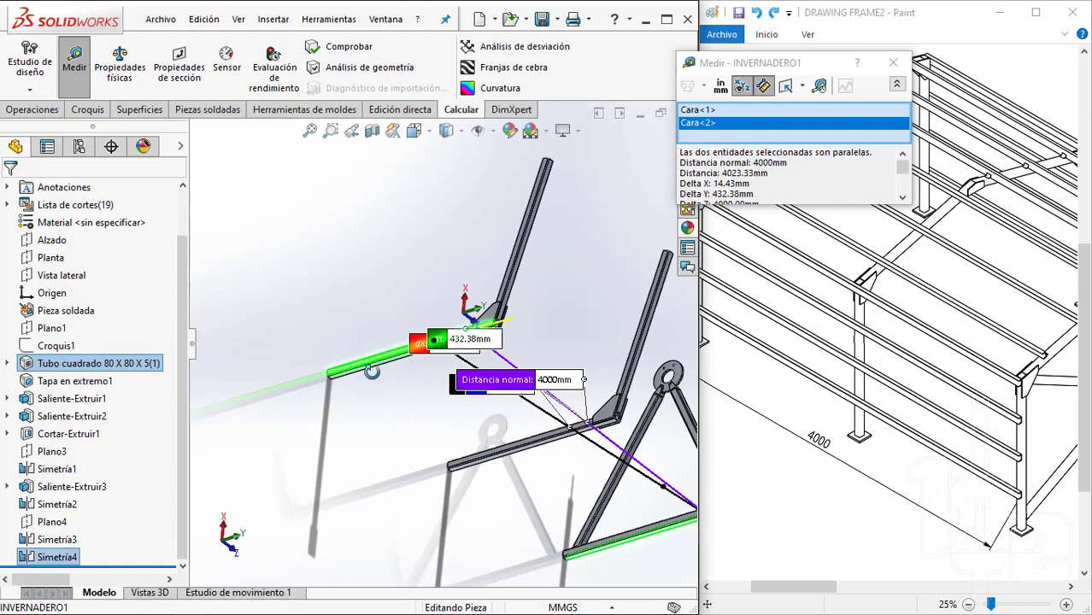
{"action": "scroll", "coordinate": [372, 371], "scroll_direction": "up", "scroll_amount": 2}
{"action": "scroll", "coordinate": [325, 371], "scroll_direction": "up", "scroll_amount": 1}
{"action": "left_click", "coordinate": [384, 422]}
{"action": "scroll", "coordinate": [650, 457], "scroll_direction": "down", "scroll_amount": 3}
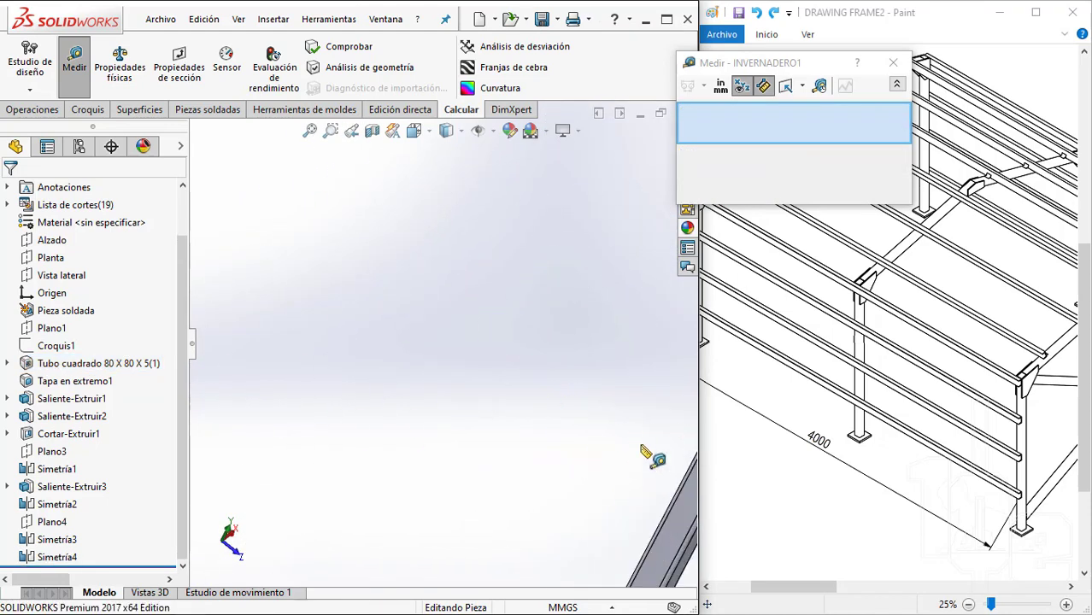
{"action": "scroll", "coordinate": [650, 457], "scroll_direction": "up", "scroll_amount": 2}
{"action": "scroll", "coordinate": [589, 378], "scroll_direction": "down", "scroll_amount": 2}
{"action": "scroll", "coordinate": [617, 373], "scroll_direction": "up", "scroll_amount": 1}
{"action": "left_click", "coordinate": [470, 367]}
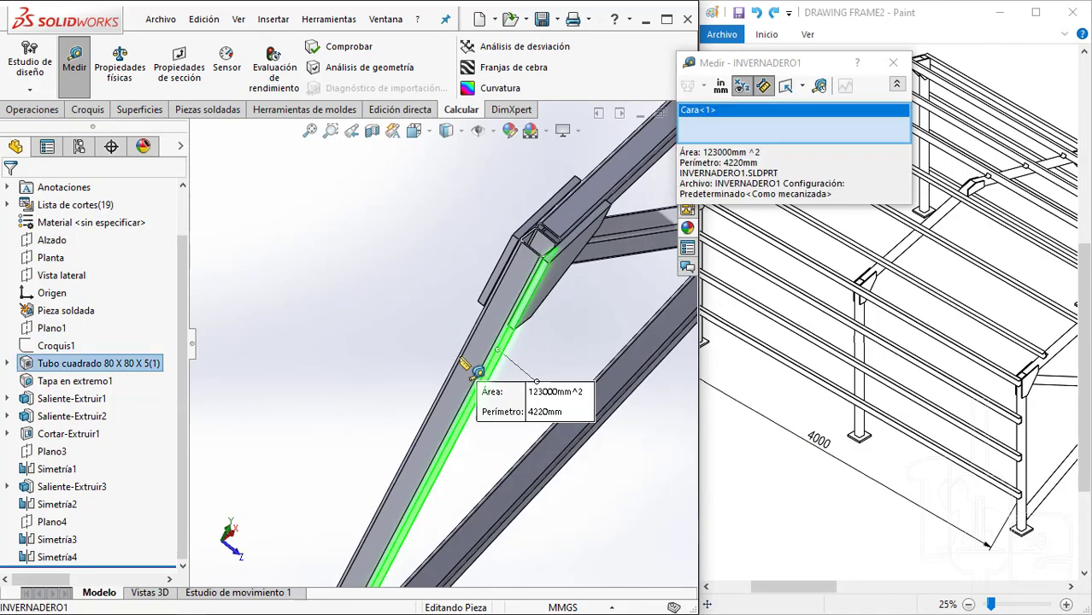
{"action": "scroll", "coordinate": [360, 237], "scroll_direction": "up", "scroll_amount": 2}
{"action": "mouse_move", "coordinate": [360, 237]}
{"action": "middle_mouse_down"}
{"action": "mouse_move", "coordinate": [374, 308]}
{"action": "mouse_move", "coordinate": [371, 277]}
{"action": "middle_mouse_up"}
{"action": "scroll", "coordinate": [369, 296], "scroll_direction": "down", "scroll_amount": 4}
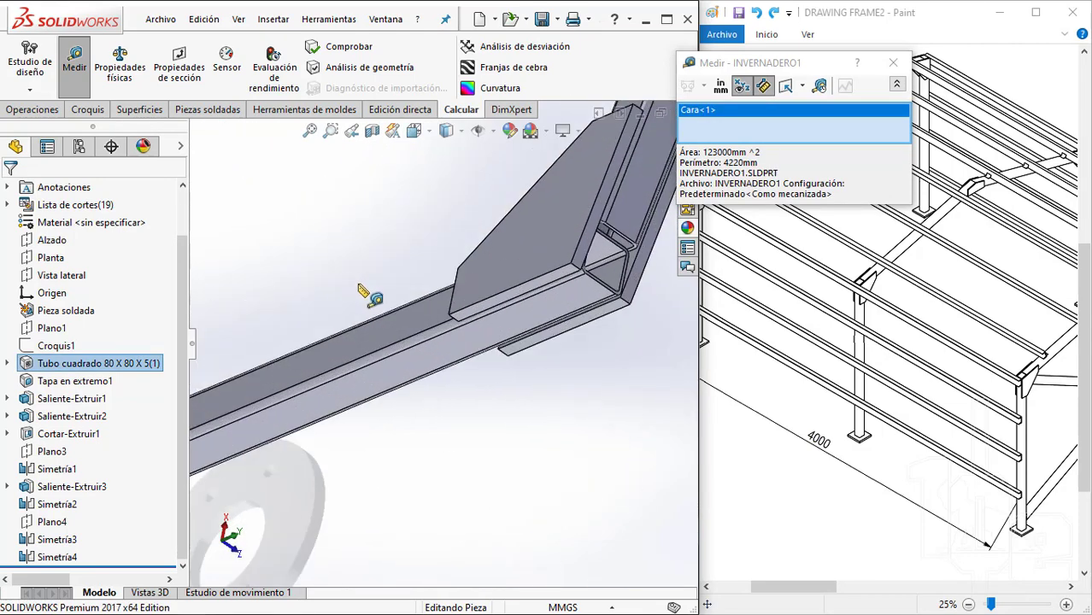
{"action": "scroll", "coordinate": [499, 439], "scroll_direction": "up", "scroll_amount": 3}
{"action": "left_click", "coordinate": [500, 440]}
{"action": "scroll", "coordinate": [499, 441], "scroll_direction": "up", "scroll_amount": 1}
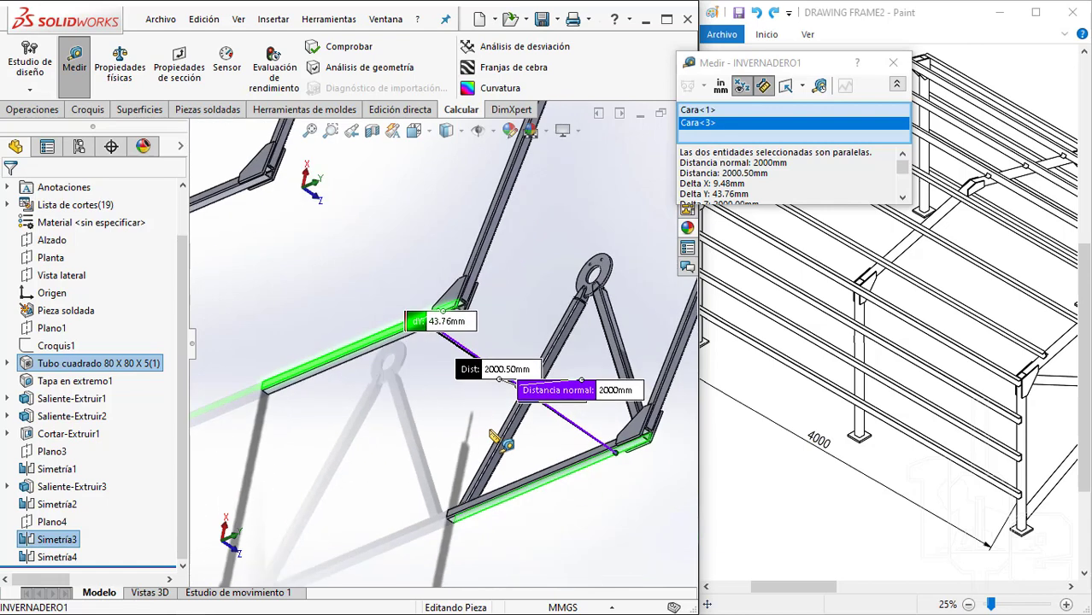
{"action": "middle_click_drag", "start_coordinate": [381, 431], "coordinate": [366, 260]}
{"action": "scroll", "coordinate": [438, 342], "scroll_direction": "down", "scroll_amount": 3}
{"action": "scroll", "coordinate": [445, 338], "scroll_direction": "down", "scroll_amount": 3}
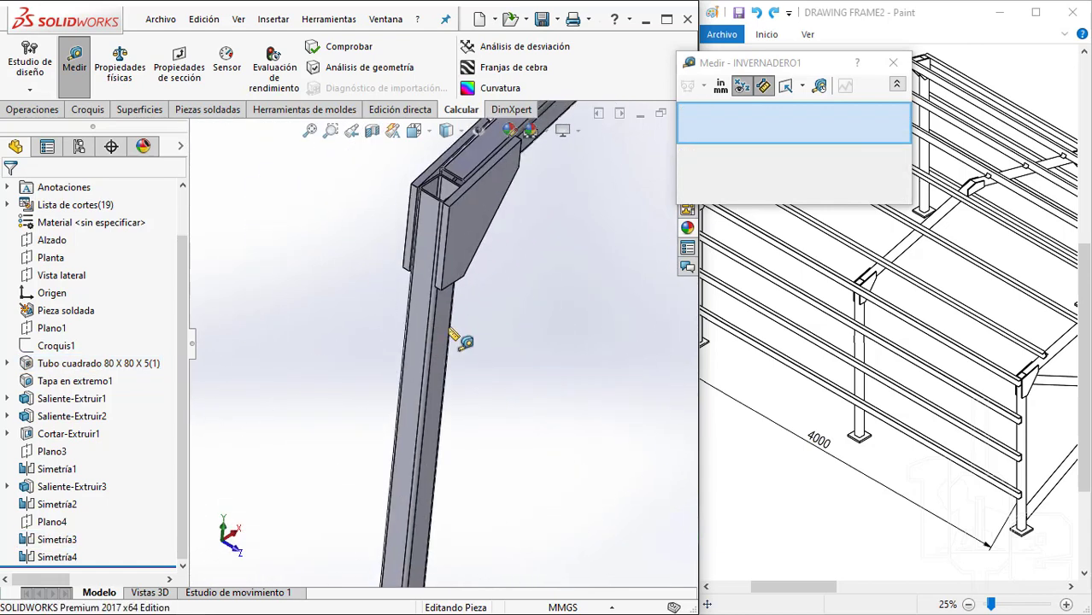
{"action": "middle_click_drag", "start_coordinate": [441, 337], "coordinate": [436, 332]}
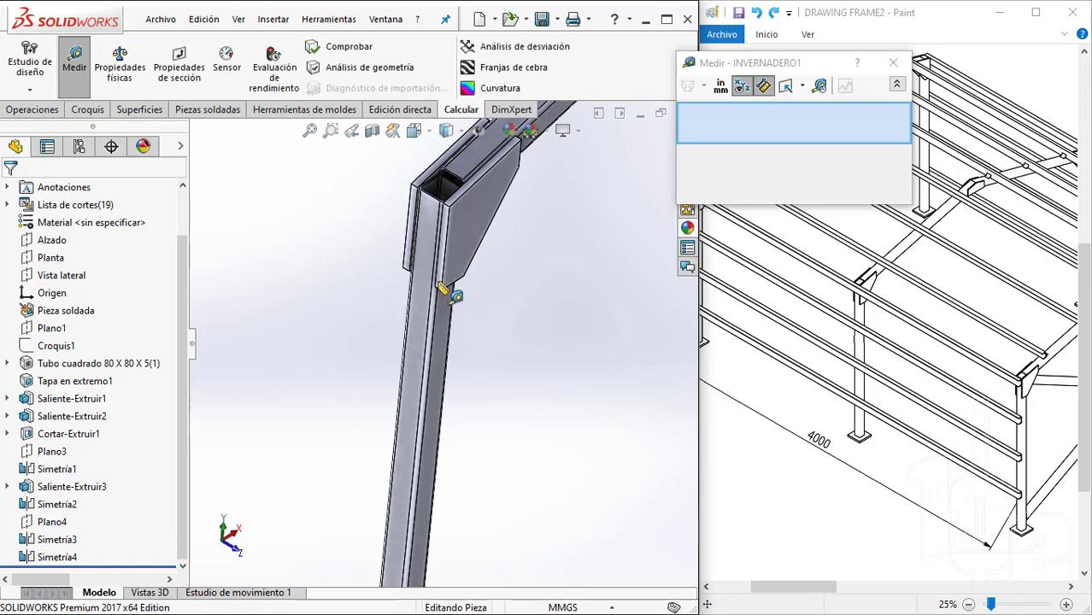
{"action": "key", "text": "Escape"}
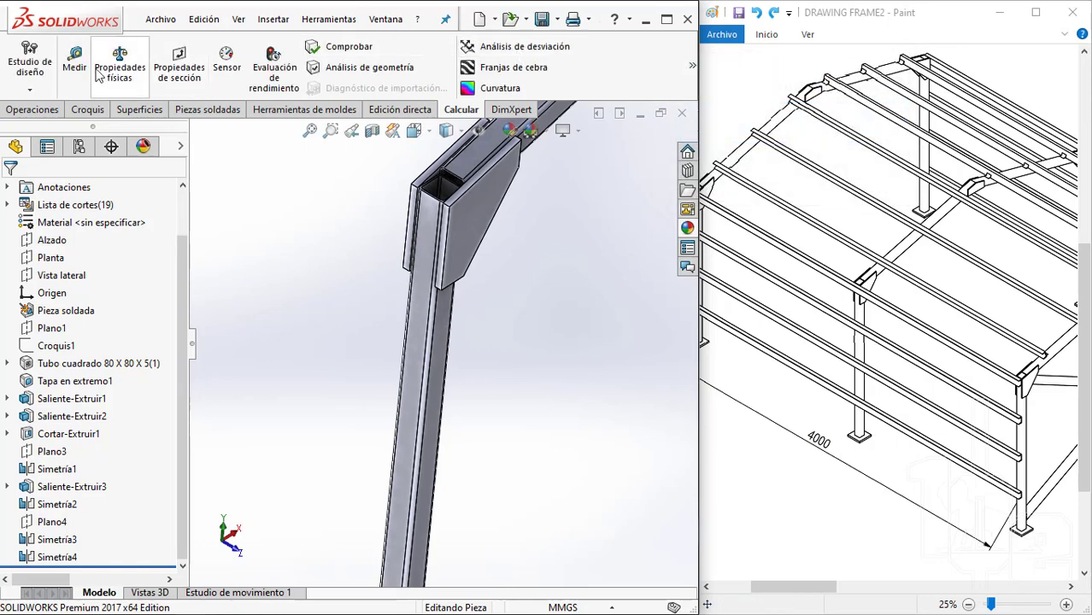
{"action": "left_click", "coordinate": [74, 61]}
{"action": "left_click", "coordinate": [446, 330]}
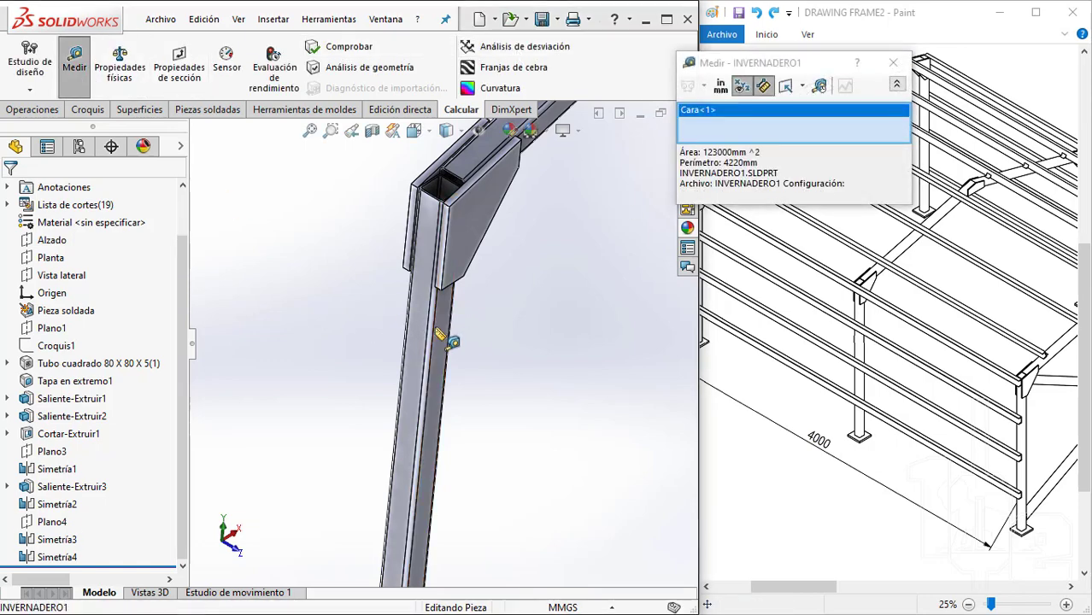
{"action": "scroll", "coordinate": [438, 334], "scroll_direction": "up", "scroll_amount": 3}
{"action": "mouse_move", "coordinate": [317, 243]}
{"action": "middle_mouse_down"}
{"action": "mouse_move", "coordinate": [451, 317]}
{"action": "mouse_move", "coordinate": [381, 326]}
{"action": "middle_mouse_up"}
{"action": "scroll", "coordinate": [393, 337], "scroll_direction": "down", "scroll_amount": 3}
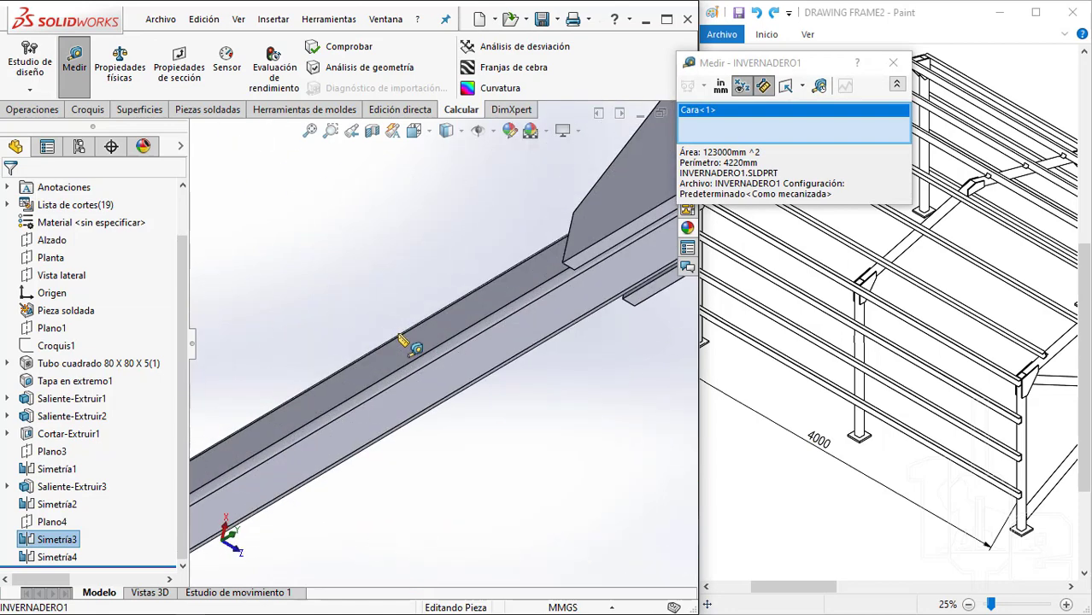
{"action": "left_click", "coordinate": [393, 337]}
{"action": "scroll", "coordinate": [391, 335], "scroll_direction": "up", "scroll_amount": 3}
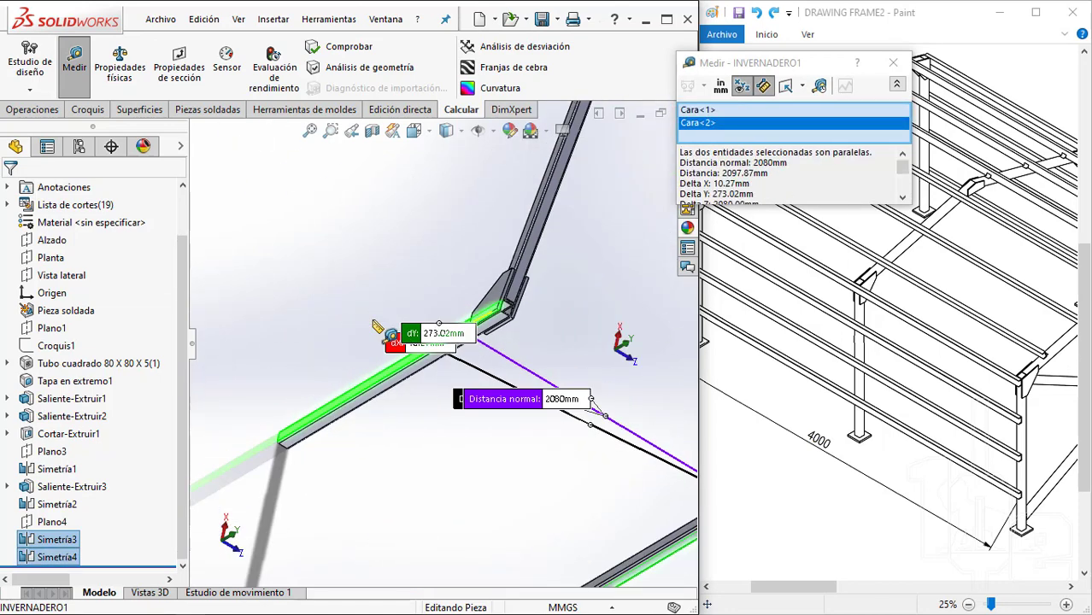
{"action": "mouse_move", "coordinate": [391, 335]}
{"action": "middle_mouse_down"}
{"action": "mouse_move", "coordinate": [472, 342]}
{"action": "mouse_move", "coordinate": [466, 388]}
{"action": "middle_mouse_up"}
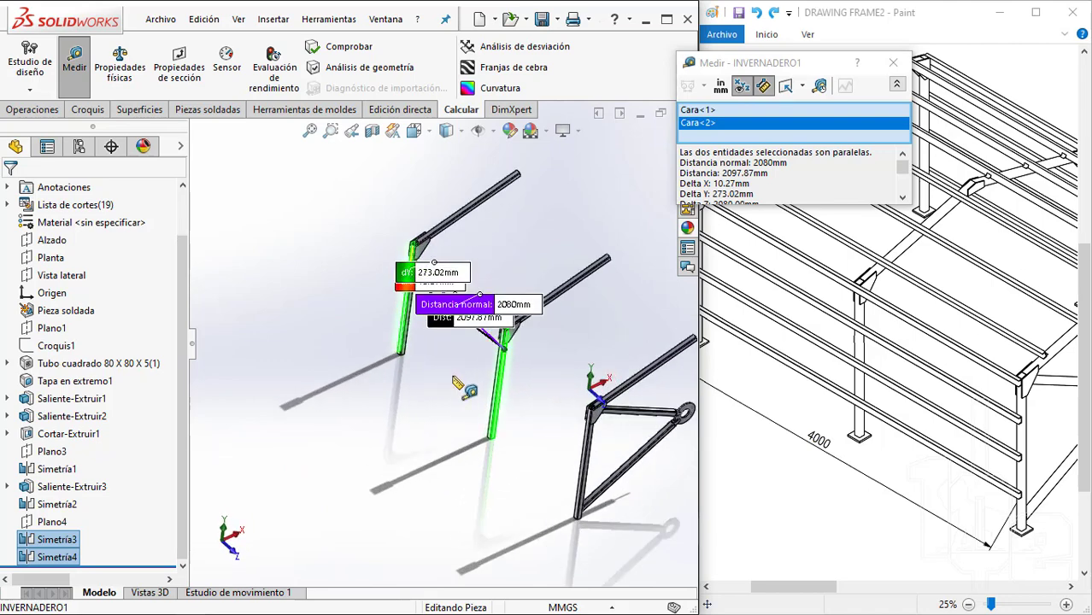
{"action": "scroll", "coordinate": [511, 388], "scroll_direction": "down", "scroll_amount": 1}
{"action": "scroll", "coordinate": [511, 376], "scroll_direction": "down", "scroll_amount": 1}
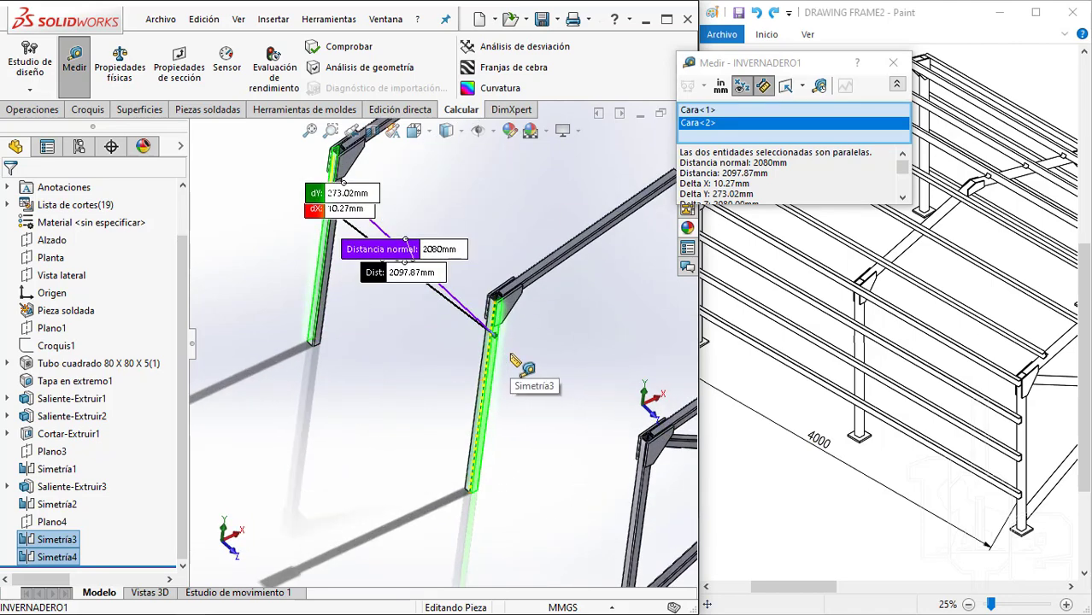
{"action": "scroll", "coordinate": [513, 363], "scroll_direction": "down", "scroll_amount": 1}
{"action": "key", "text": "Escape"}
{"action": "scroll", "coordinate": [517, 411], "scroll_direction": "up", "scroll_amount": 2}
Inspect the frames by viewing Plano3 head-on, then return to an isometric view
{"action": "left_click", "coordinate": [51, 240]}
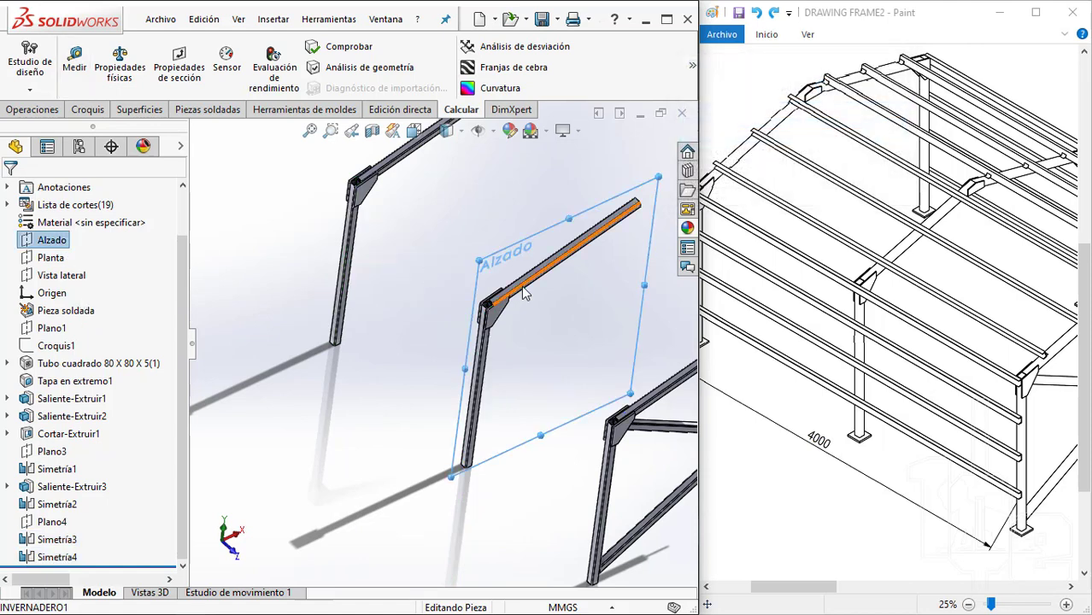
{"action": "mouse_move", "coordinate": [513, 256]}
{"action": "middle_mouse_down"}
{"action": "mouse_move", "coordinate": [548, 199]}
{"action": "mouse_move", "coordinate": [580, 224]}
{"action": "mouse_move", "coordinate": [441, 267]}
{"action": "mouse_move", "coordinate": [451, 298]}
{"action": "mouse_move", "coordinate": [438, 297]}
{"action": "middle_mouse_up"}
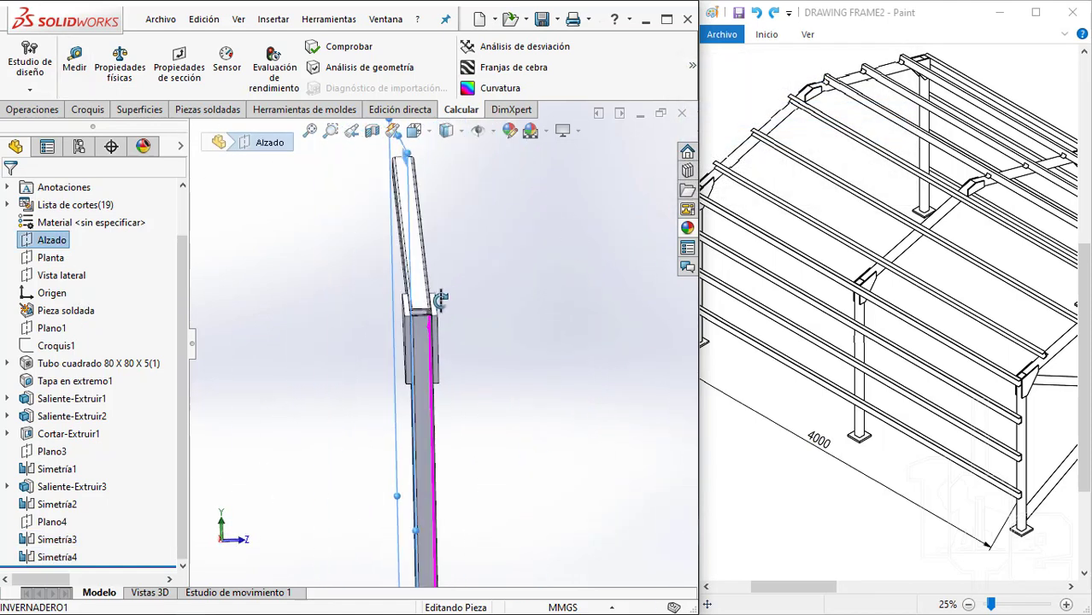
{"action": "left_click", "coordinate": [54, 453]}
{"action": "key", "text": "ctrl+8"}
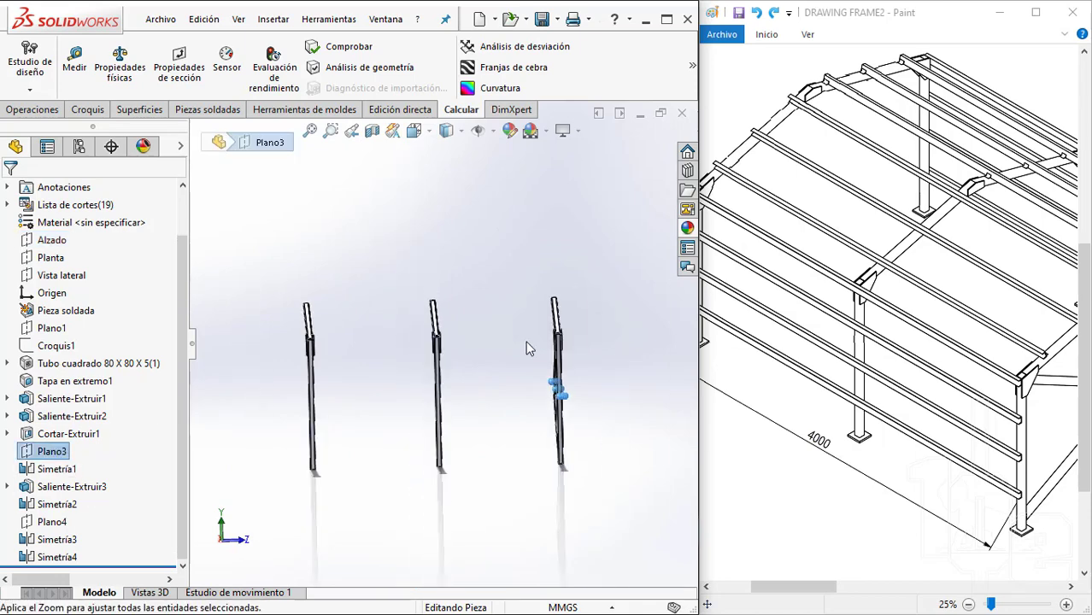
{"action": "middle_click_drag", "start_coordinate": [497, 325], "coordinate": [478, 389]}
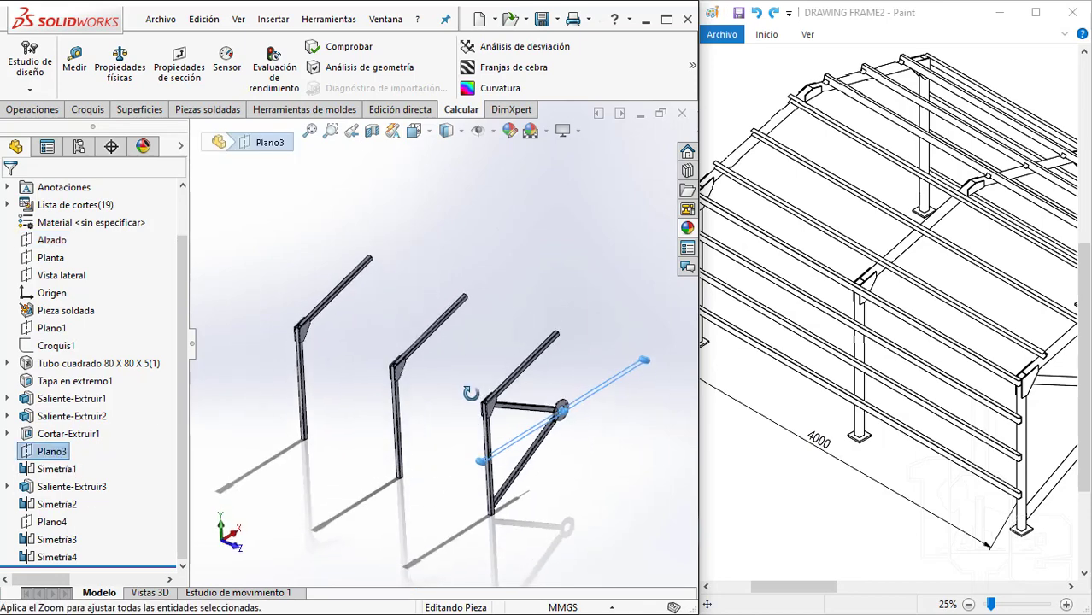
{"action": "key", "text": "Escape"}
Change Plano4's offset from Alzado to 1020 mm
{"action": "left_click", "coordinate": [43, 524]}
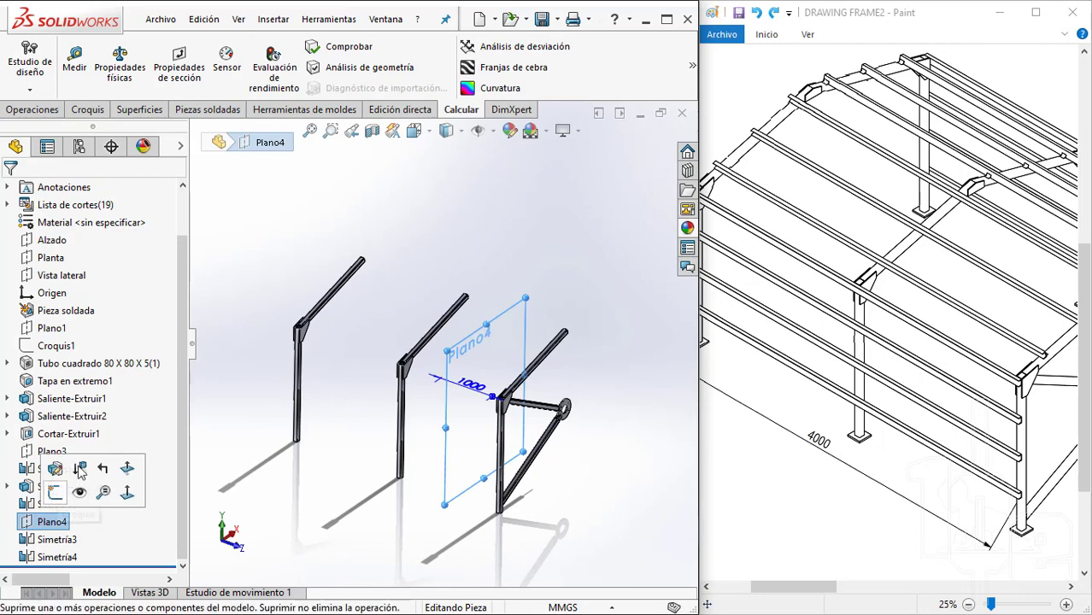
{"action": "left_click", "coordinate": [55, 470]}
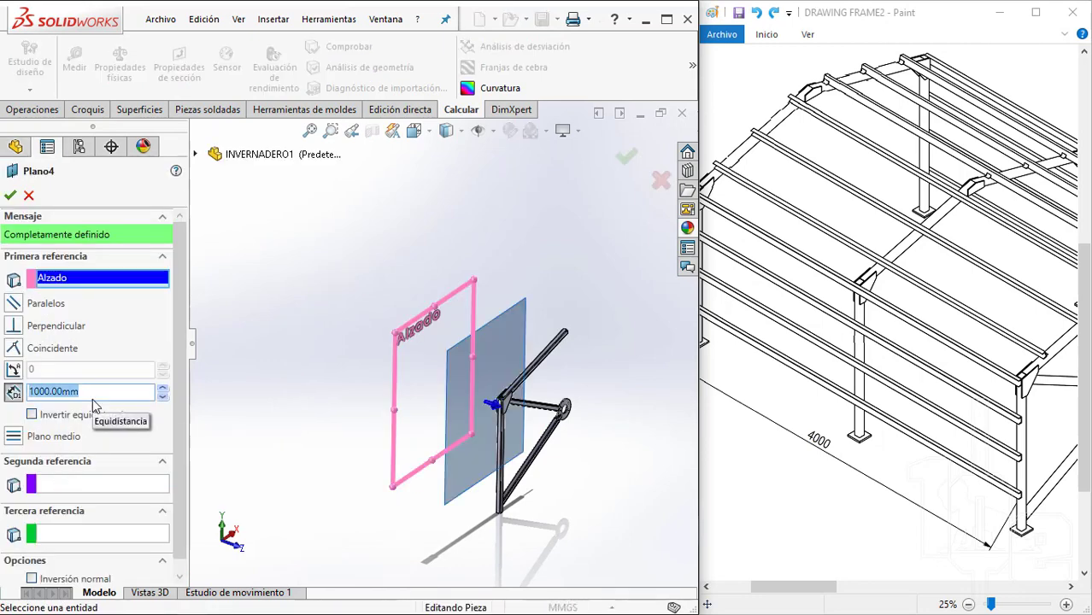
{"action": "type", "text": "1020"}
{"action": "key", "text": "Return"}
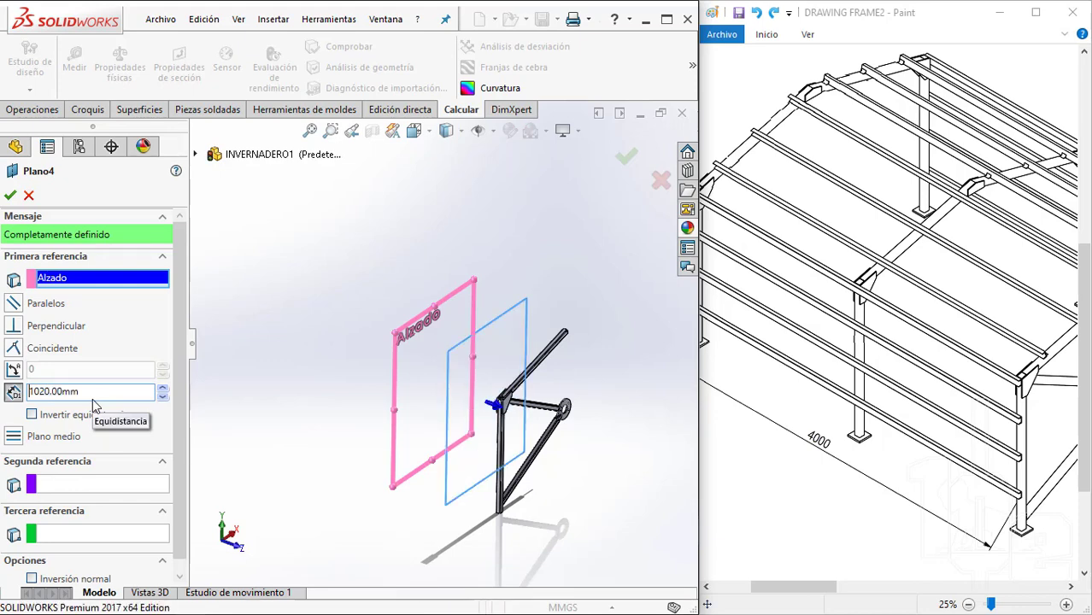
{"action": "key", "text": "Return"}
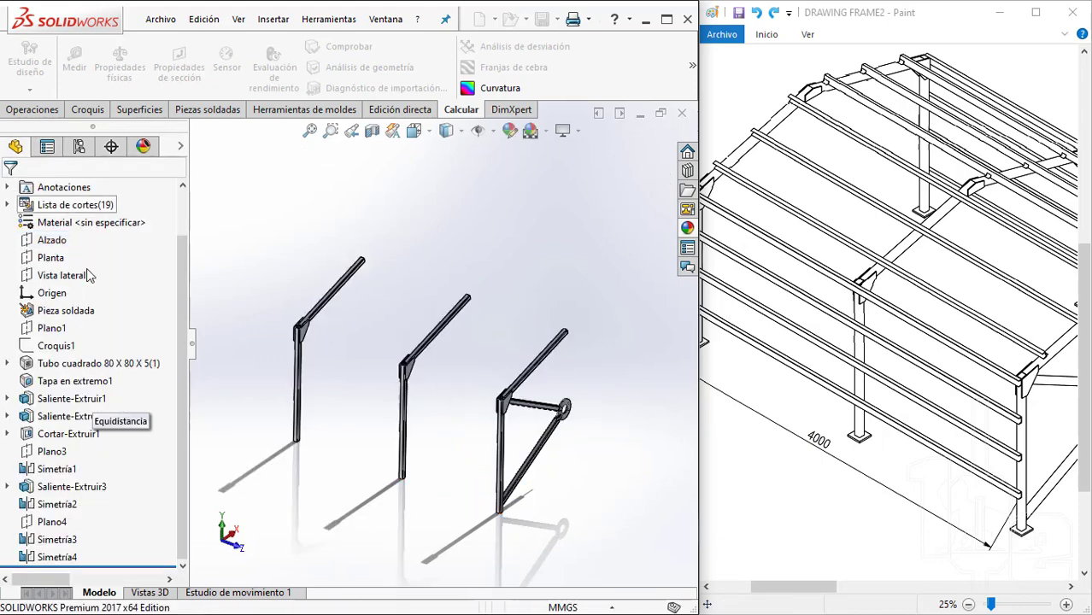
Switch to the Left view to check the frame post positions
{"action": "left_click", "coordinate": [50, 240]}
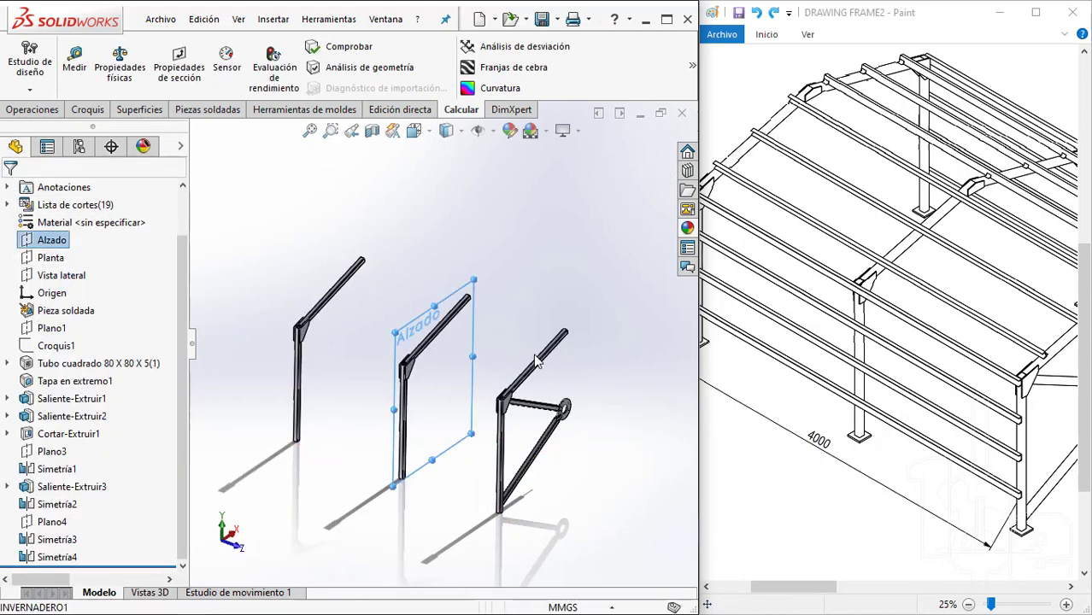
{"action": "mouse_move", "coordinate": [384, 359]}
{"action": "middle_mouse_down"}
{"action": "mouse_move", "coordinate": [443, 363]}
{"action": "mouse_move", "coordinate": [475, 250]}
{"action": "middle_mouse_up"}
{"action": "scroll", "coordinate": [444, 364], "scroll_direction": "down", "scroll_amount": 5}
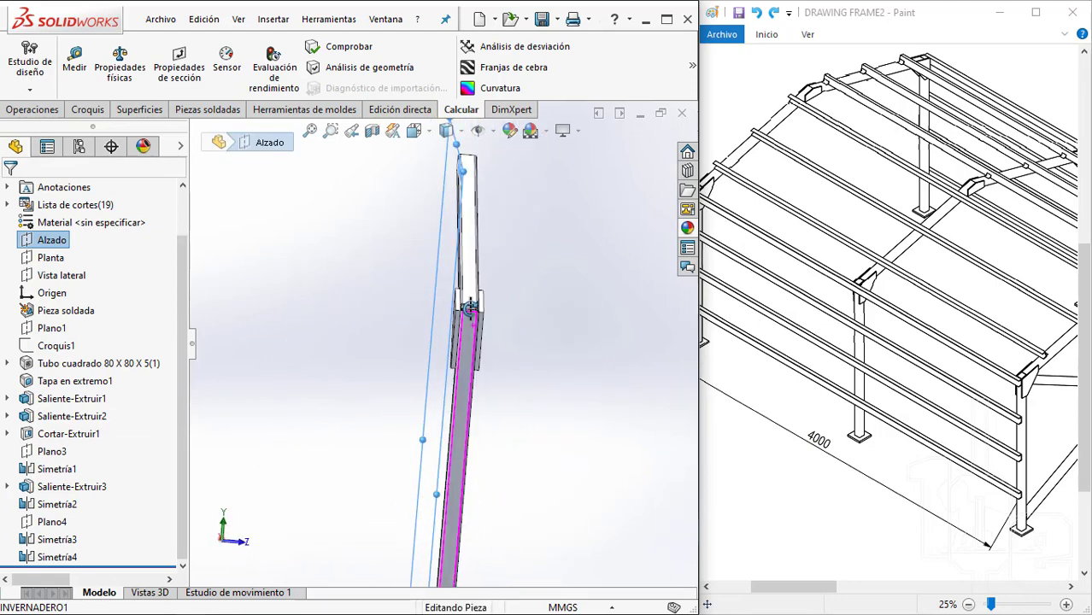
{"action": "left_click", "coordinate": [413, 130]}
{"action": "left_click", "coordinate": [389, 407]}
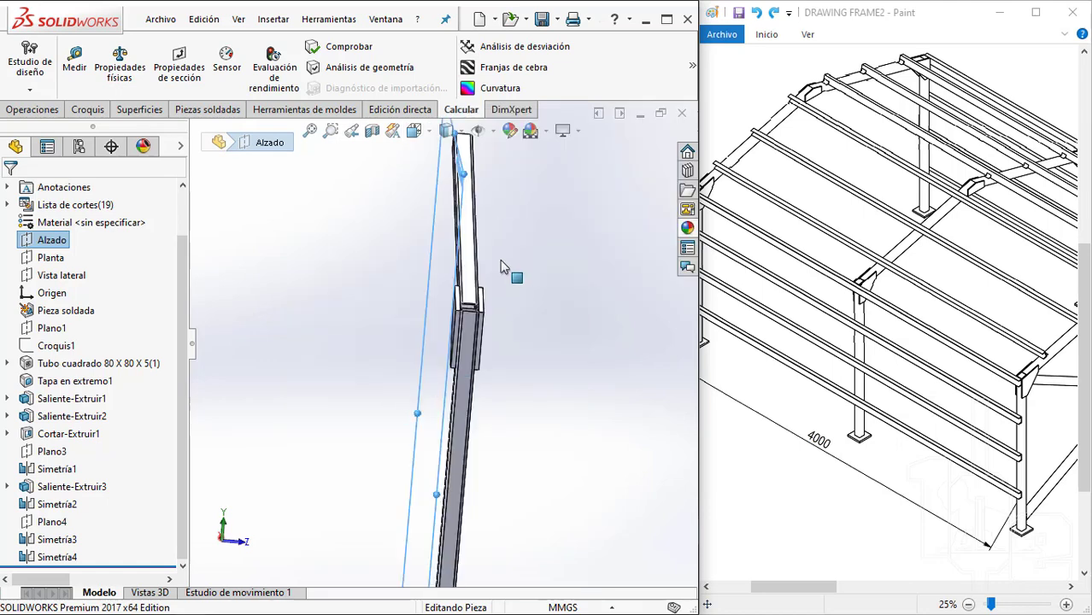
{"action": "left_click", "coordinate": [48, 453]}
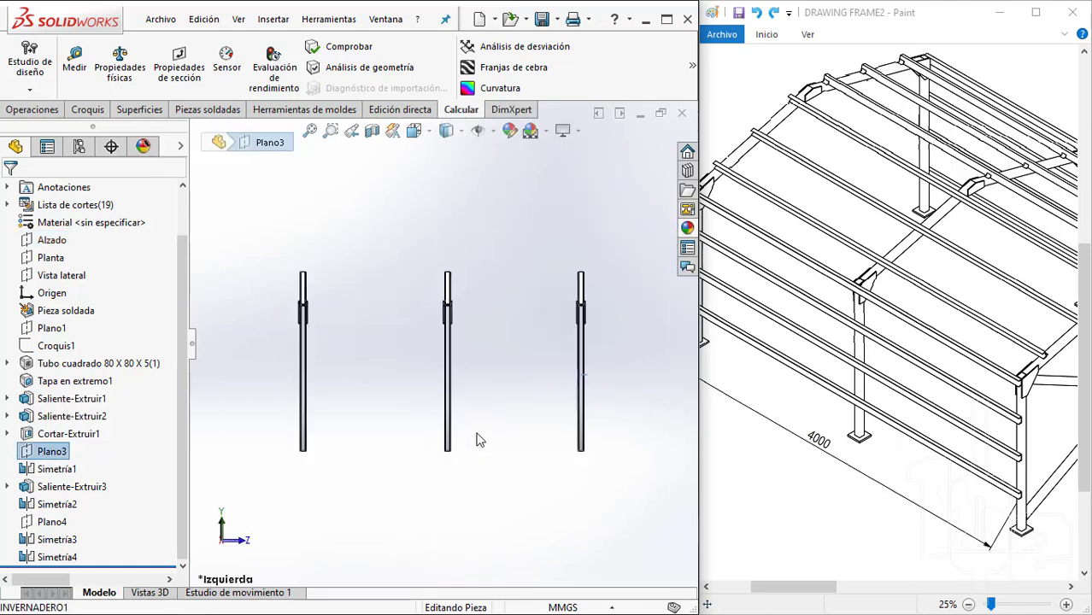
Set Plano4's offset to 980 mm and check the middle post's alignment in 3D
{"action": "left_click", "coordinate": [56, 523]}
{"action": "left_click", "coordinate": [56, 504]}
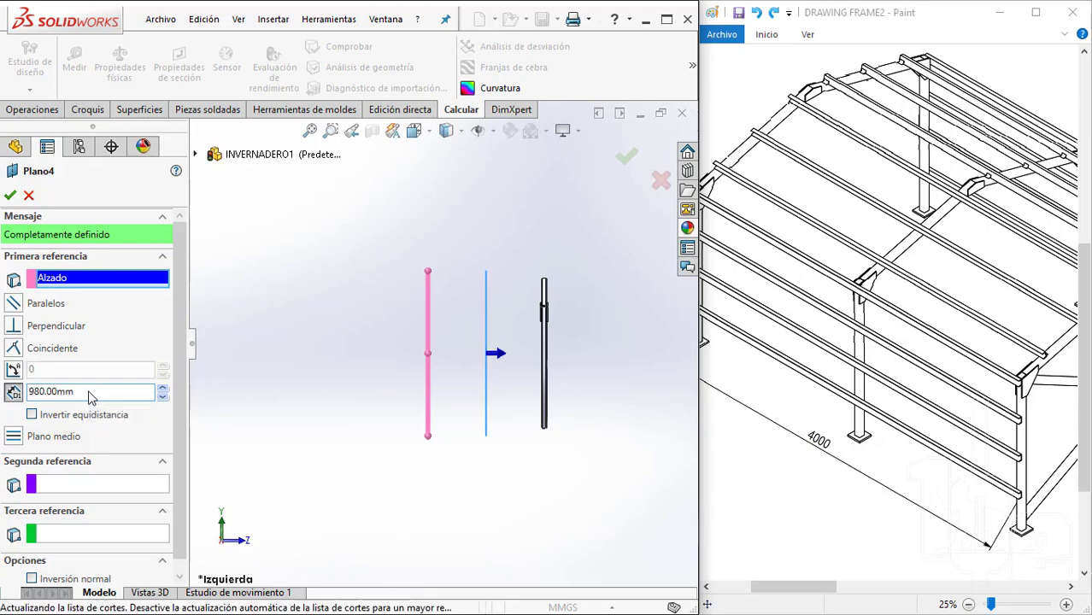
{"action": "key", "text": "Return"}
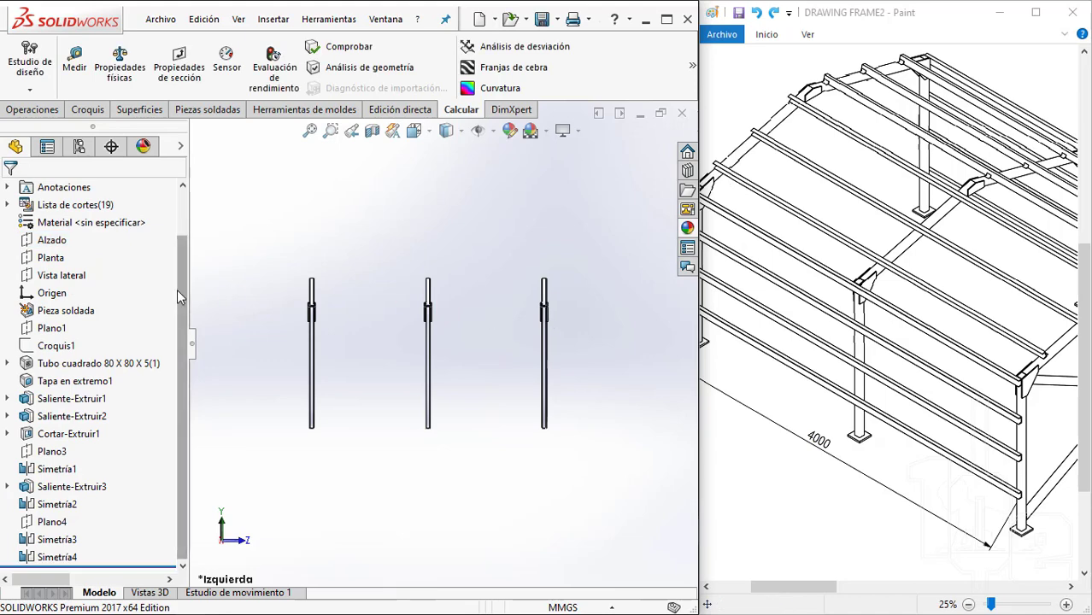
{"action": "left_click", "coordinate": [428, 295]}
{"action": "scroll", "coordinate": [478, 340], "scroll_direction": "down", "scroll_amount": 5}
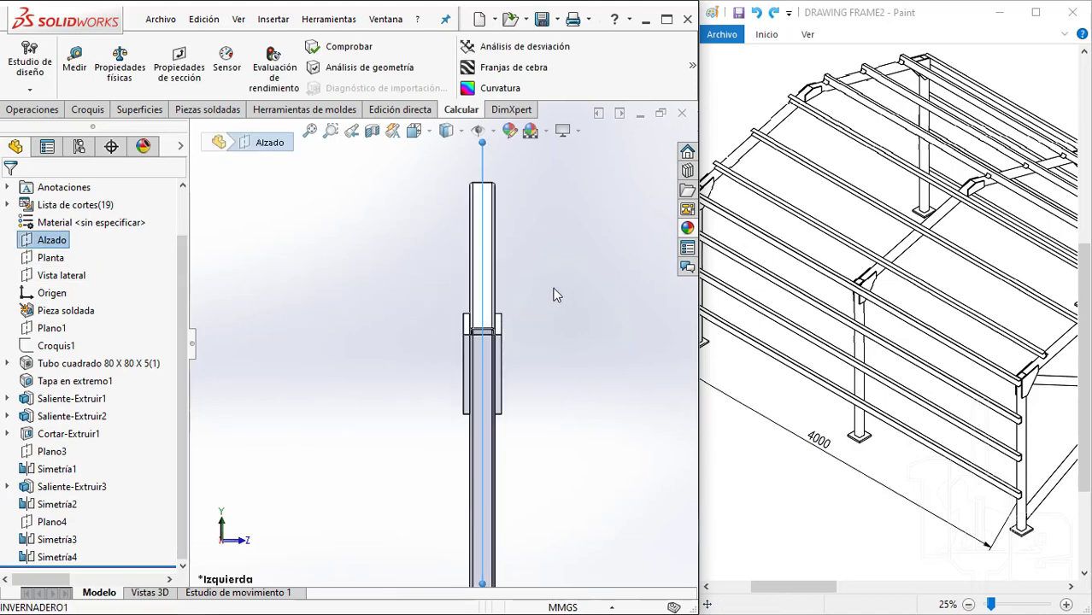
{"action": "scroll", "coordinate": [530, 316], "scroll_direction": "up", "scroll_amount": 5}
{"action": "middle_click_drag", "start_coordinate": [508, 331], "coordinate": [459, 427]}
{"action": "left_click", "coordinate": [329, 473]}
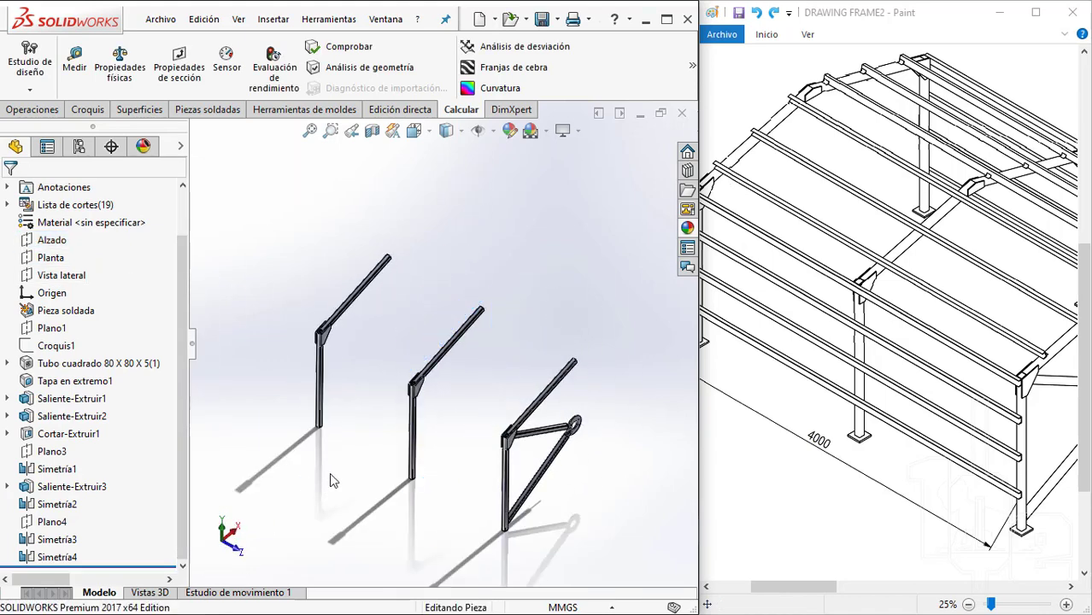
{"action": "left_click", "coordinate": [74, 65]}
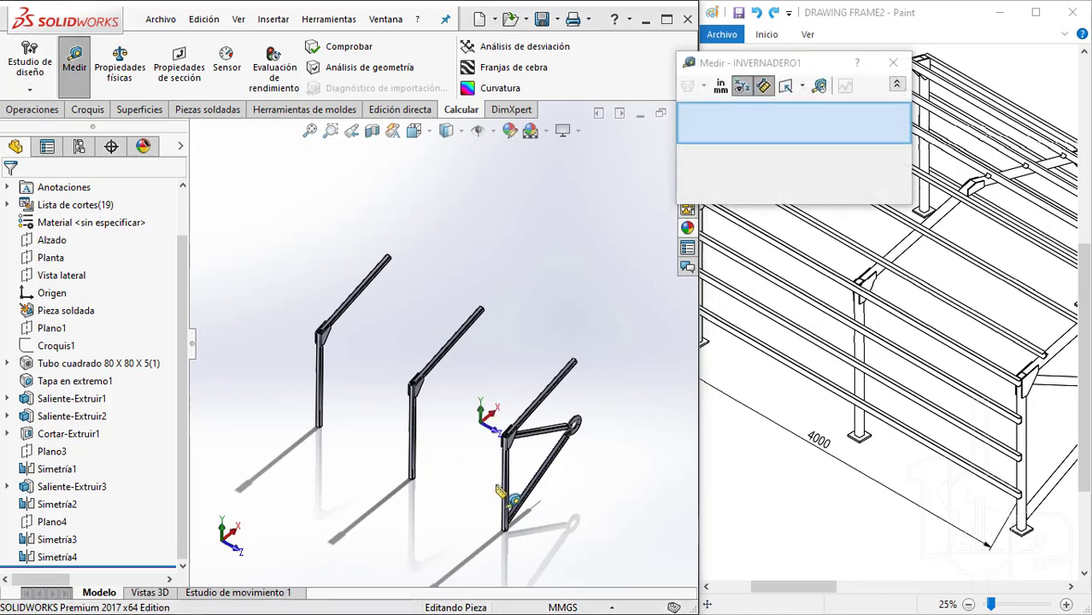
{"action": "scroll", "coordinate": [518, 390], "scroll_direction": "down", "scroll_amount": 2}
{"action": "scroll", "coordinate": [518, 391], "scroll_direction": "down", "scroll_amount": 3}
{"action": "scroll", "coordinate": [518, 391], "scroll_direction": "down", "scroll_amount": 3}
{"action": "left_click", "coordinate": [518, 391]}
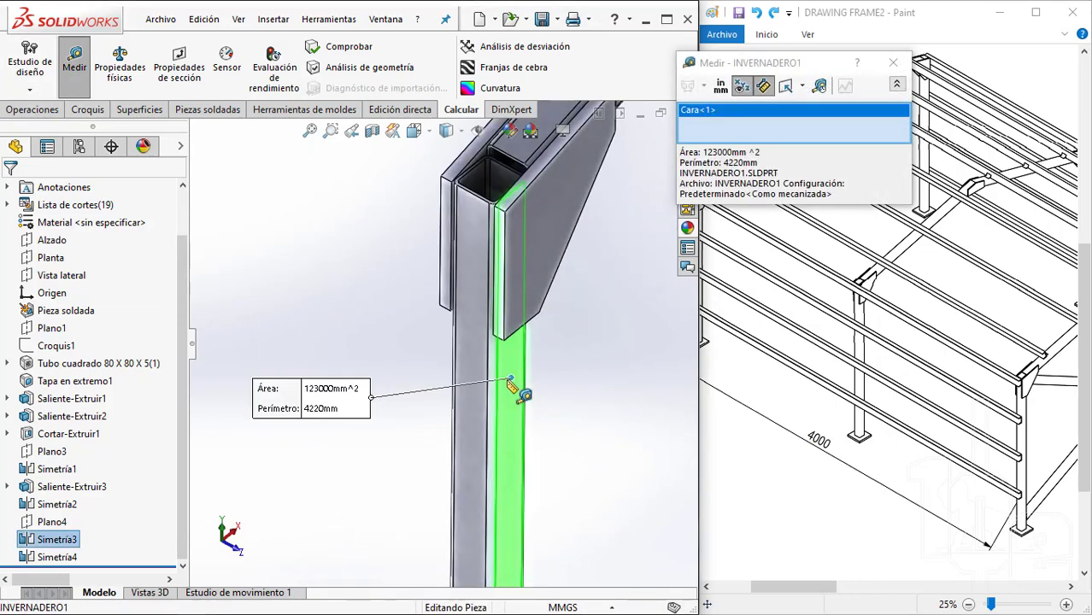
{"action": "scroll", "coordinate": [500, 383], "scroll_direction": "up", "scroll_amount": 2}
{"action": "scroll", "coordinate": [390, 312], "scroll_direction": "up", "scroll_amount": 3}
{"action": "scroll", "coordinate": [381, 316], "scroll_direction": "down", "scroll_amount": 3}
{"action": "scroll", "coordinate": [384, 318], "scroll_direction": "down", "scroll_amount": 2}
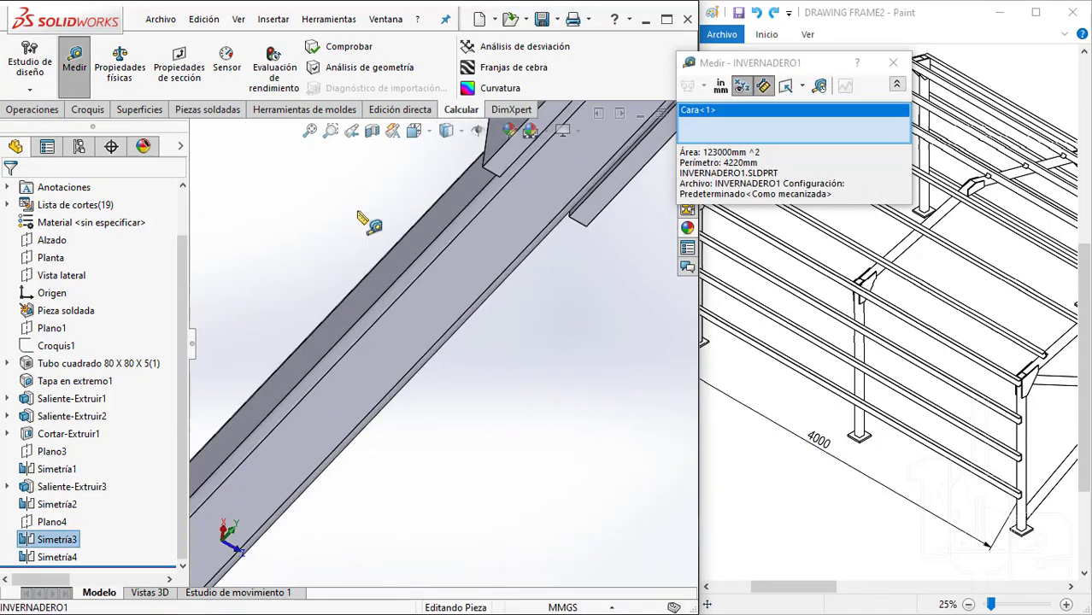
{"action": "scroll", "coordinate": [368, 224], "scroll_direction": "down", "scroll_amount": 2}
{"action": "left_click", "coordinate": [370, 377]}
{"action": "scroll", "coordinate": [370, 377], "scroll_direction": "up", "scroll_amount": 2}
{"action": "scroll", "coordinate": [439, 439], "scroll_direction": "up", "scroll_amount": 2}
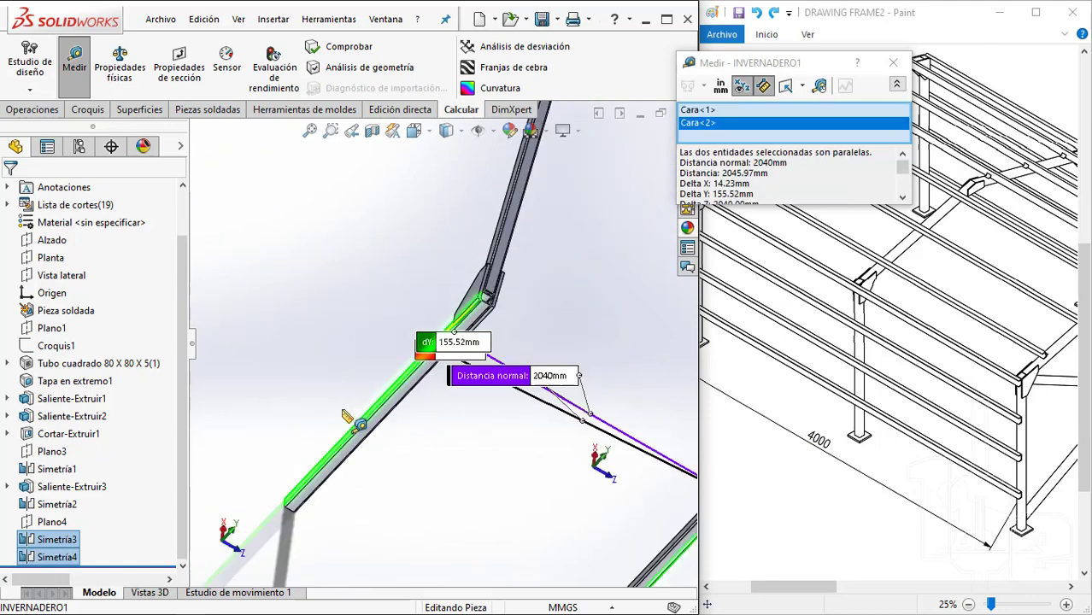
{"action": "scroll", "coordinate": [437, 455], "scroll_direction": "up", "scroll_amount": 2}
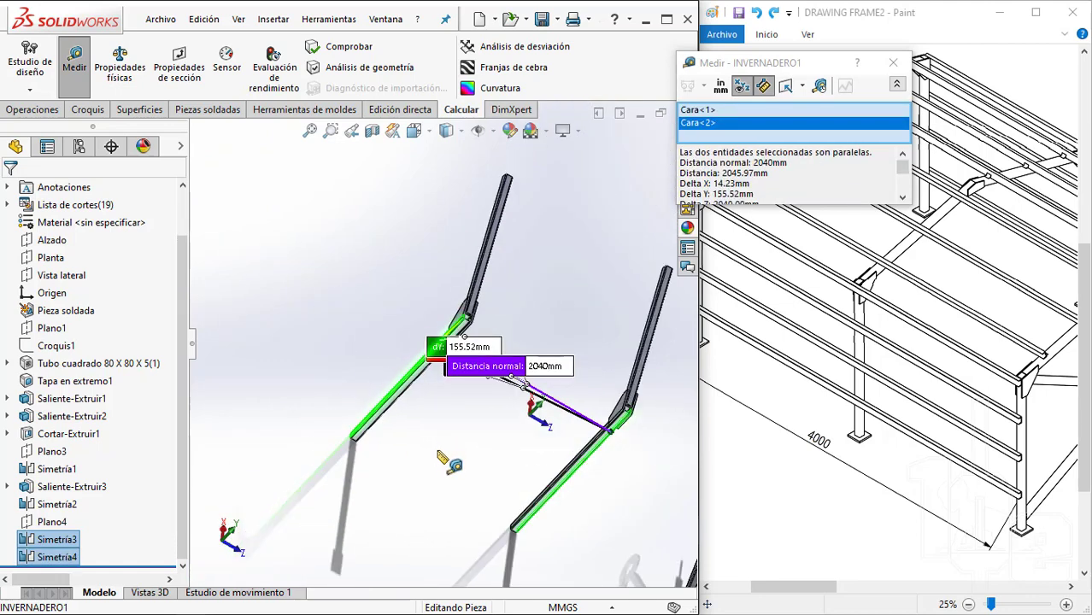
{"action": "left_click", "coordinate": [442, 457]}
{"action": "scroll", "coordinate": [438, 368], "scroll_direction": "down", "scroll_amount": 2}
{"action": "scroll", "coordinate": [439, 368], "scroll_direction": "down", "scroll_amount": 2}
{"action": "scroll", "coordinate": [439, 372], "scroll_direction": "down", "scroll_amount": 2}
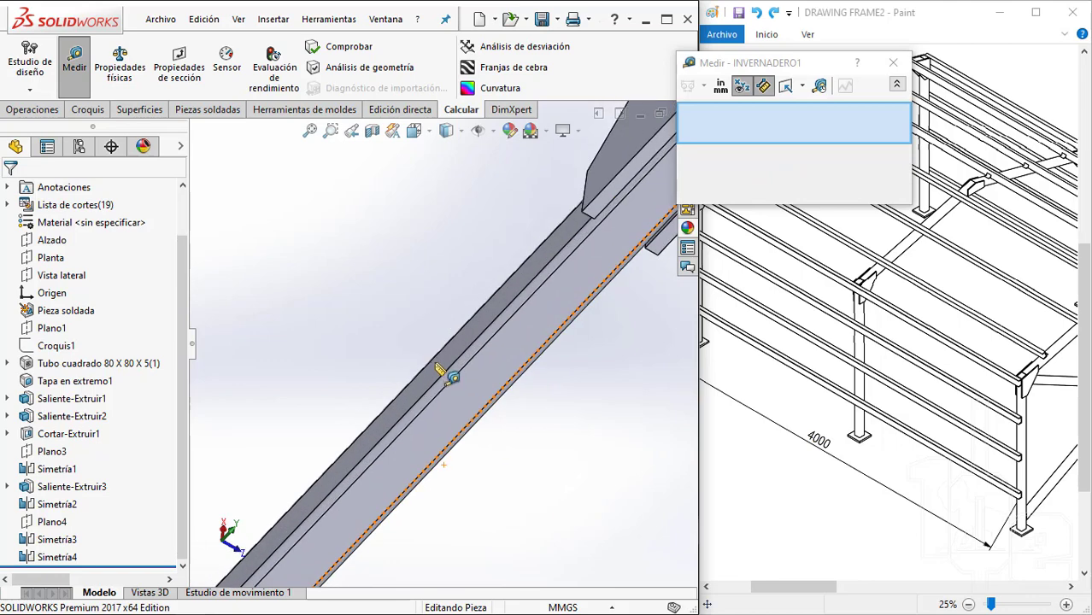
{"action": "left_click", "coordinate": [438, 376]}
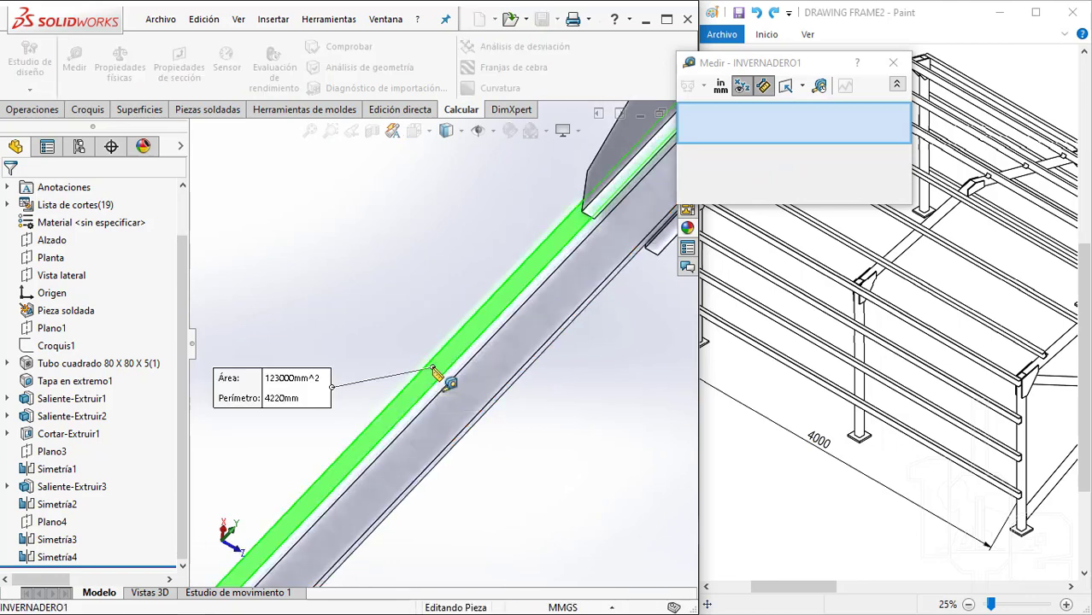
{"action": "scroll", "coordinate": [439, 377], "scroll_direction": "up", "scroll_amount": 2}
{"action": "scroll", "coordinate": [470, 372], "scroll_direction": "up", "scroll_amount": 2}
{"action": "scroll", "coordinate": [500, 366], "scroll_direction": "up", "scroll_amount": 2}
{"action": "scroll", "coordinate": [580, 420], "scroll_direction": "down", "scroll_amount": 3}
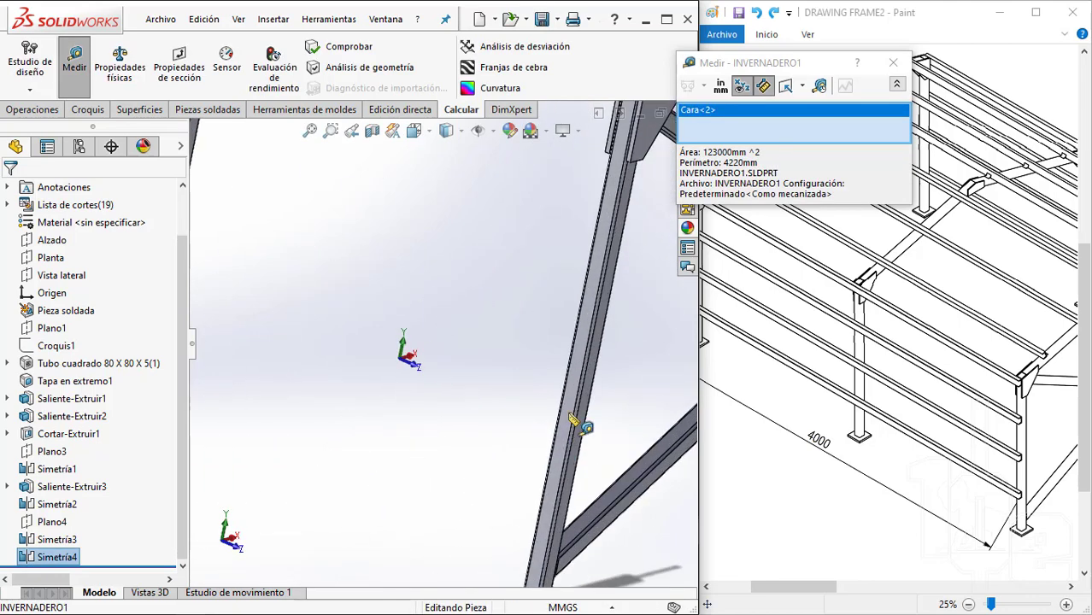
{"action": "scroll", "coordinate": [584, 397], "scroll_direction": "down", "scroll_amount": 2}
{"action": "left_click", "coordinate": [556, 359]}
{"action": "scroll", "coordinate": [566, 381], "scroll_direction": "up", "scroll_amount": 3}
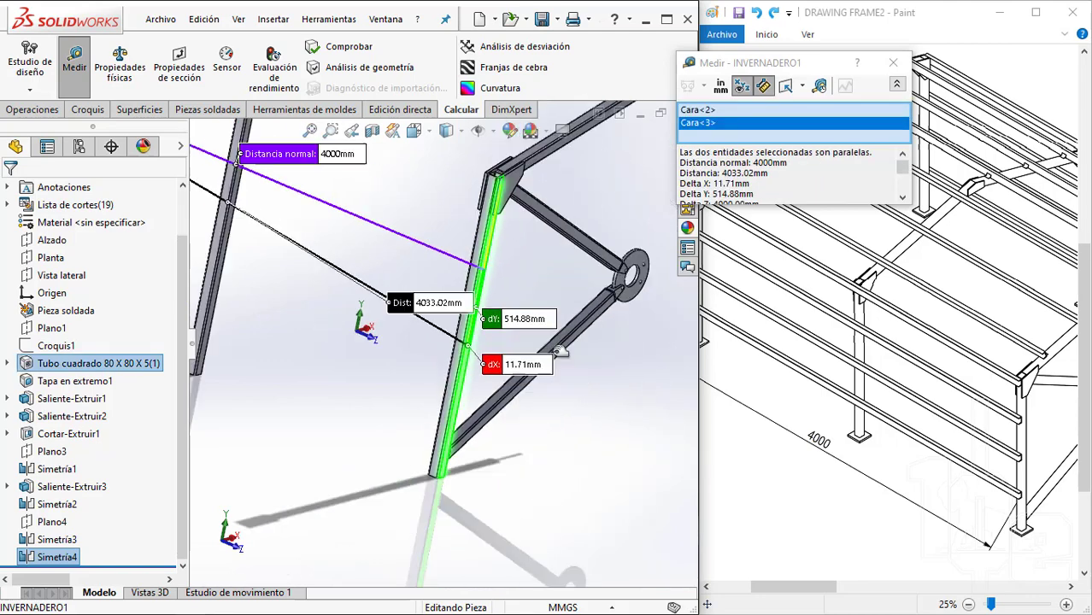
{"action": "scroll", "coordinate": [478, 368], "scroll_direction": "up", "scroll_amount": 1}
{"action": "left_click", "coordinate": [384, 346]}
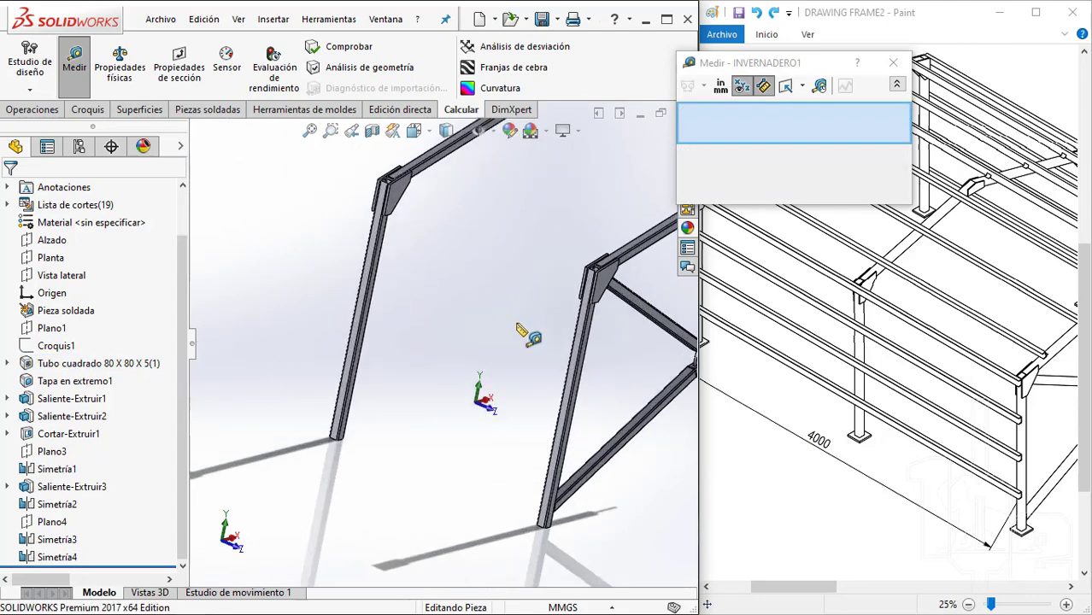
{"action": "scroll", "coordinate": [650, 369], "scroll_direction": "down", "scroll_amount": 3}
{"action": "scroll", "coordinate": [662, 376], "scroll_direction": "down", "scroll_amount": 2}
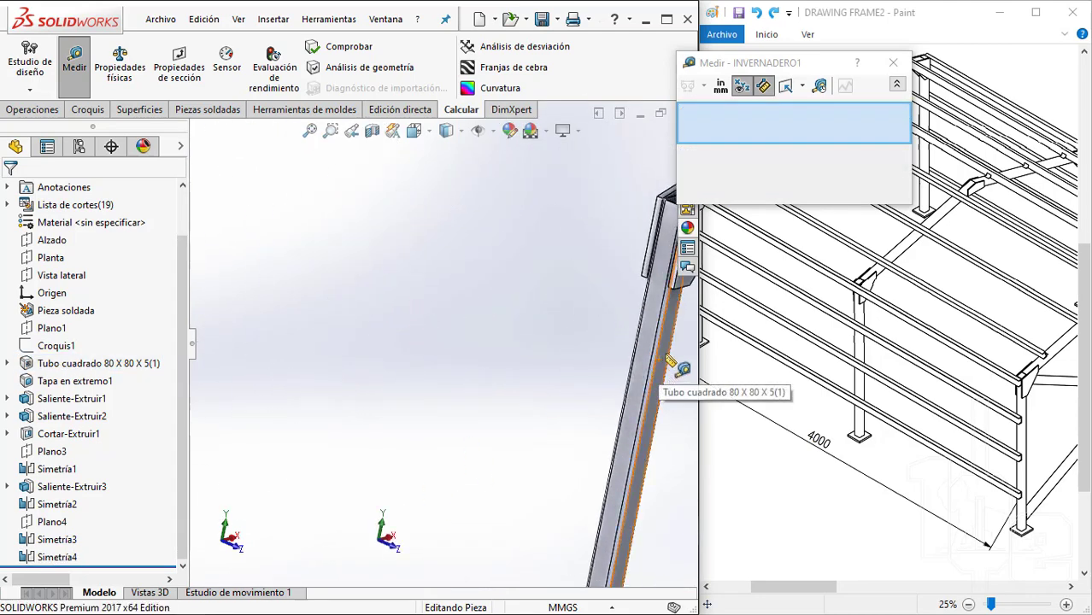
{"action": "left_click", "coordinate": [669, 362]}
{"action": "scroll", "coordinate": [426, 305], "scroll_direction": "up", "scroll_amount": 3}
{"action": "scroll", "coordinate": [393, 359], "scroll_direction": "down", "scroll_amount": 1}
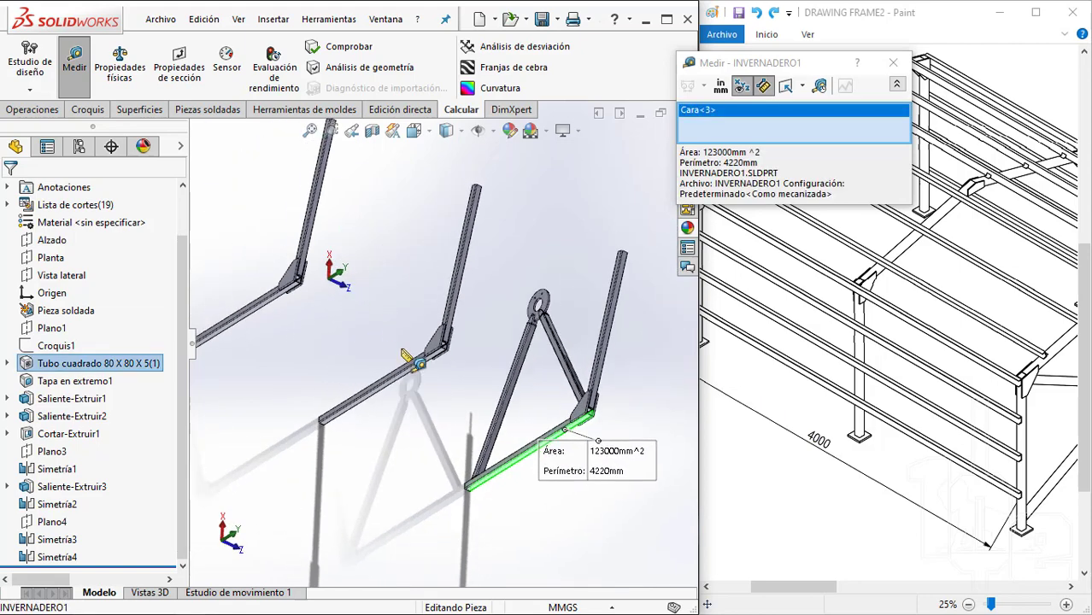
{"action": "scroll", "coordinate": [412, 388], "scroll_direction": "down", "scroll_amount": 3}
{"action": "scroll", "coordinate": [412, 385], "scroll_direction": "down", "scroll_amount": 2}
{"action": "left_click", "coordinate": [415, 342]}
{"action": "scroll", "coordinate": [417, 333], "scroll_direction": "up", "scroll_amount": 2}
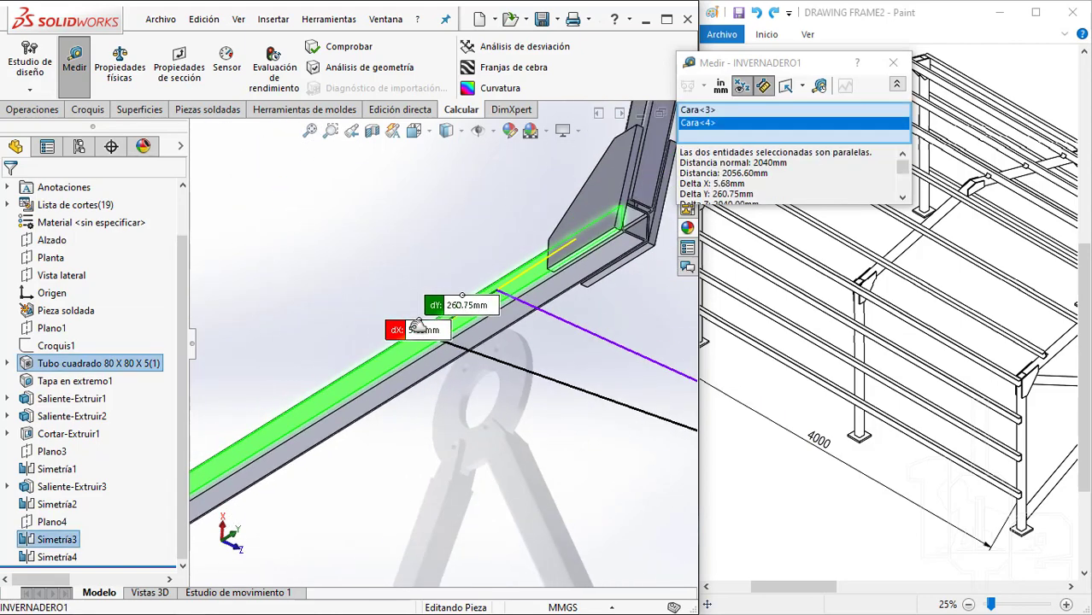
{"action": "scroll", "coordinate": [418, 327], "scroll_direction": "up", "scroll_amount": 3}
{"action": "middle_click_drag", "start_coordinate": [424, 467], "coordinate": [319, 404]}
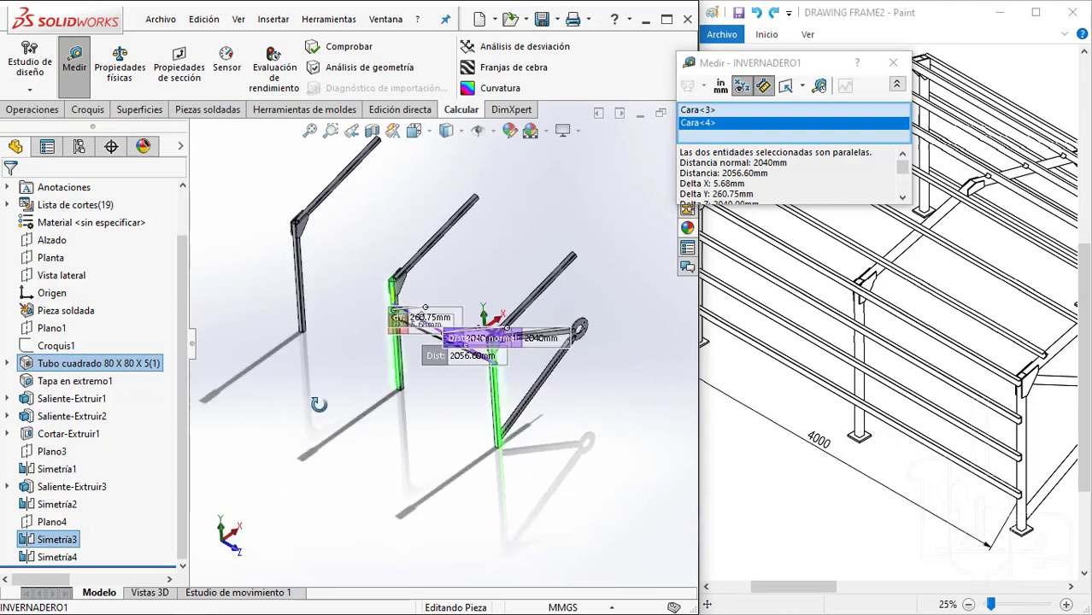
{"action": "key", "text": "Escape"}
{"action": "middle_click_drag", "start_coordinate": [462, 265], "coordinate": [439, 302]}
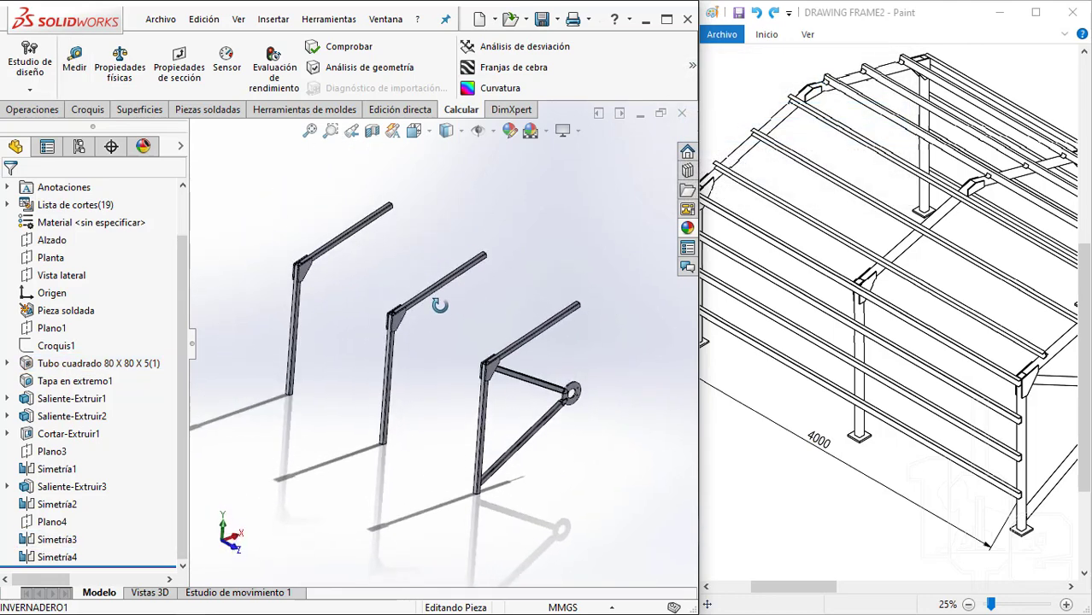
Start a new sketch on the third frame's vertical post, viewed head-on
{"action": "left_click_drag", "start_coordinate": [753, 591], "coordinate": [996, 598]}
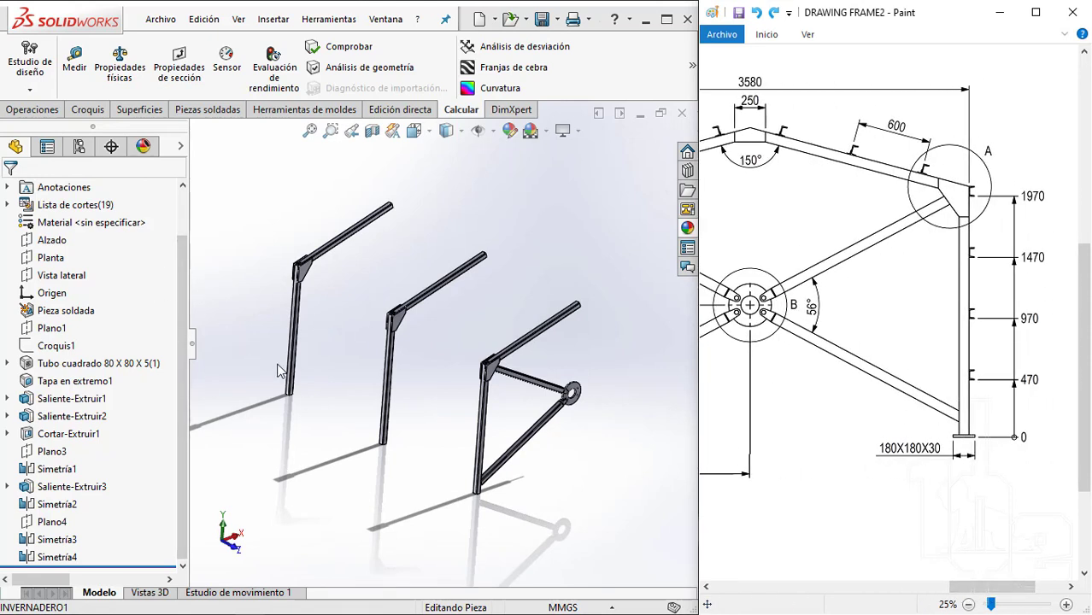
{"action": "scroll", "coordinate": [509, 466], "scroll_direction": "down", "scroll_amount": 5}
{"action": "scroll", "coordinate": [314, 360], "scroll_direction": "down", "scroll_amount": 3}
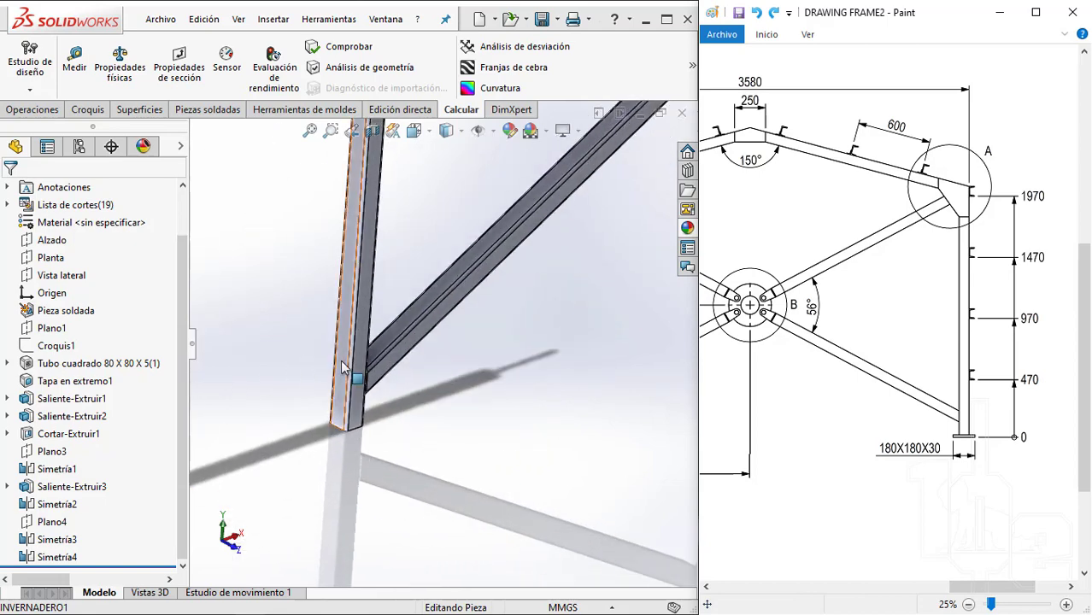
{"action": "left_click", "coordinate": [354, 364]}
{"action": "left_click", "coordinate": [411, 315]}
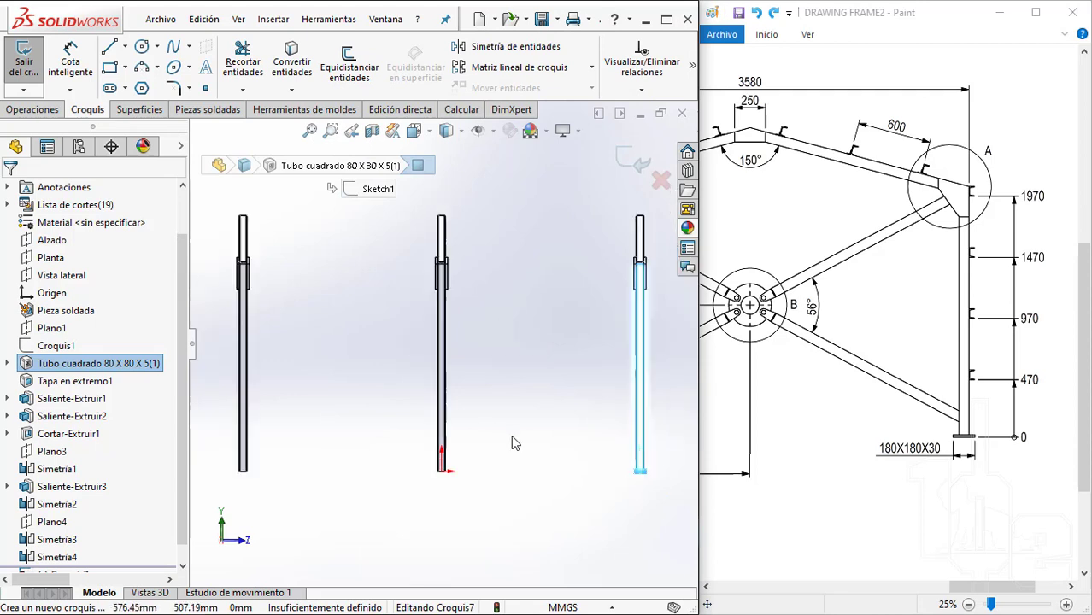
{"action": "left_click", "coordinate": [532, 444]}
{"action": "scroll", "coordinate": [597, 466], "scroll_direction": "down", "scroll_amount": 3}
{"action": "scroll", "coordinate": [598, 427], "scroll_direction": "down", "scroll_amount": 1}
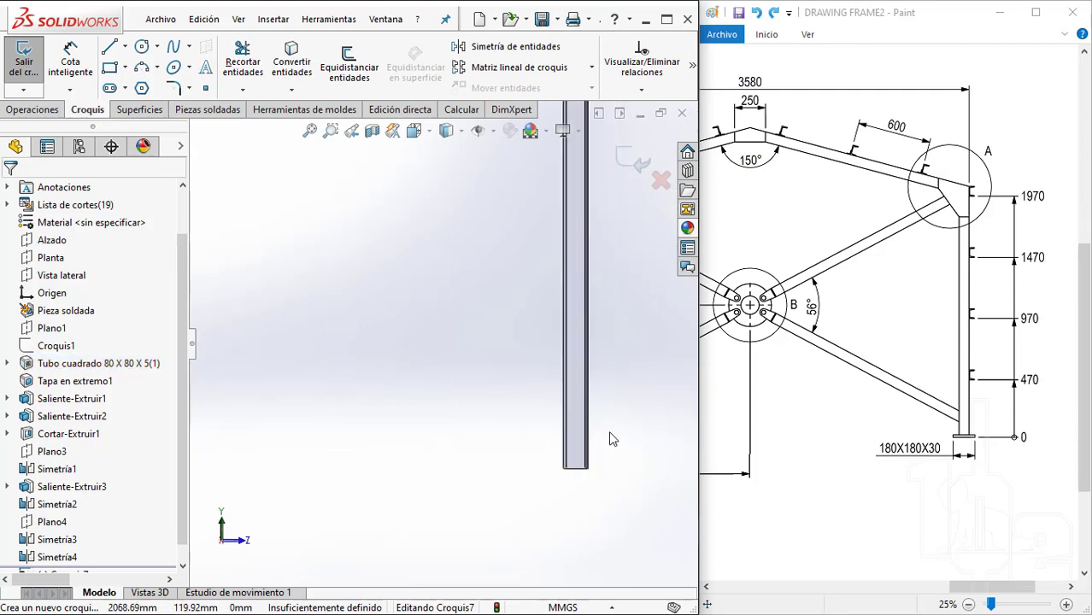
Draw the rail line from the right post across to the left post
{"action": "left_click", "coordinate": [109, 46]}
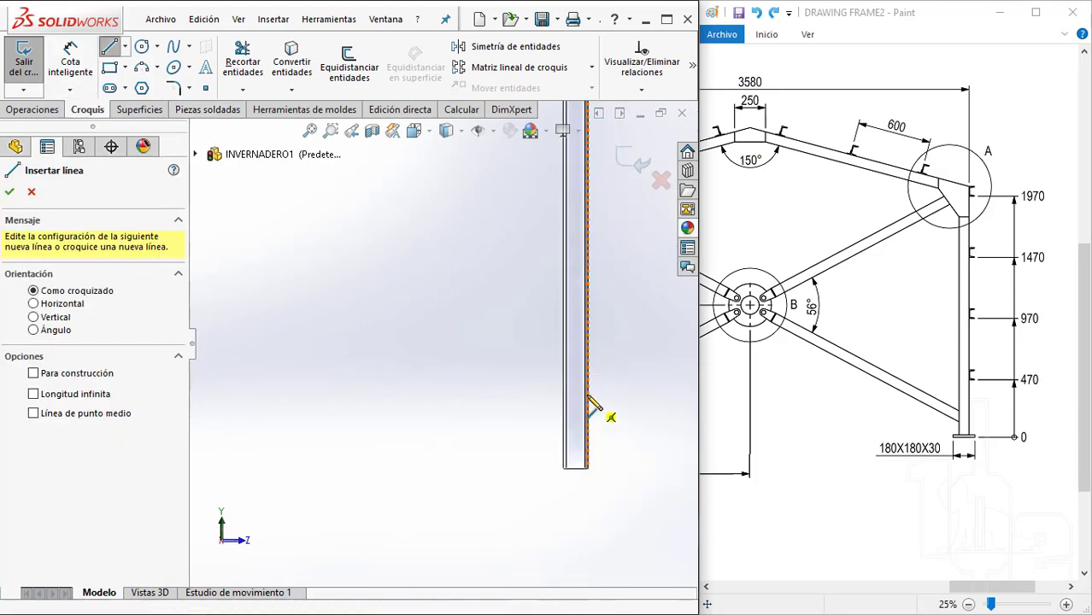
{"action": "left_click", "coordinate": [591, 397]}
{"action": "left_click", "coordinate": [592, 395]}
{"action": "scroll", "coordinate": [598, 393], "scroll_direction": "down", "scroll_amount": 1}
{"action": "key", "text": "Escape"}
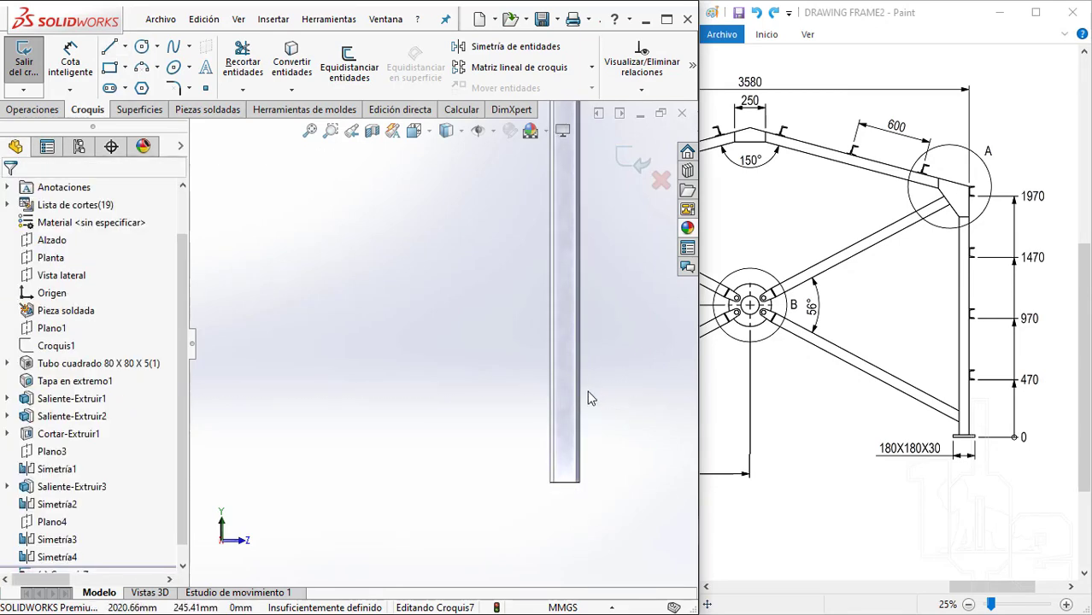
{"action": "scroll", "coordinate": [555, 410], "scroll_direction": "up", "scroll_amount": 1}
{"action": "left_click", "coordinate": [500, 380]}
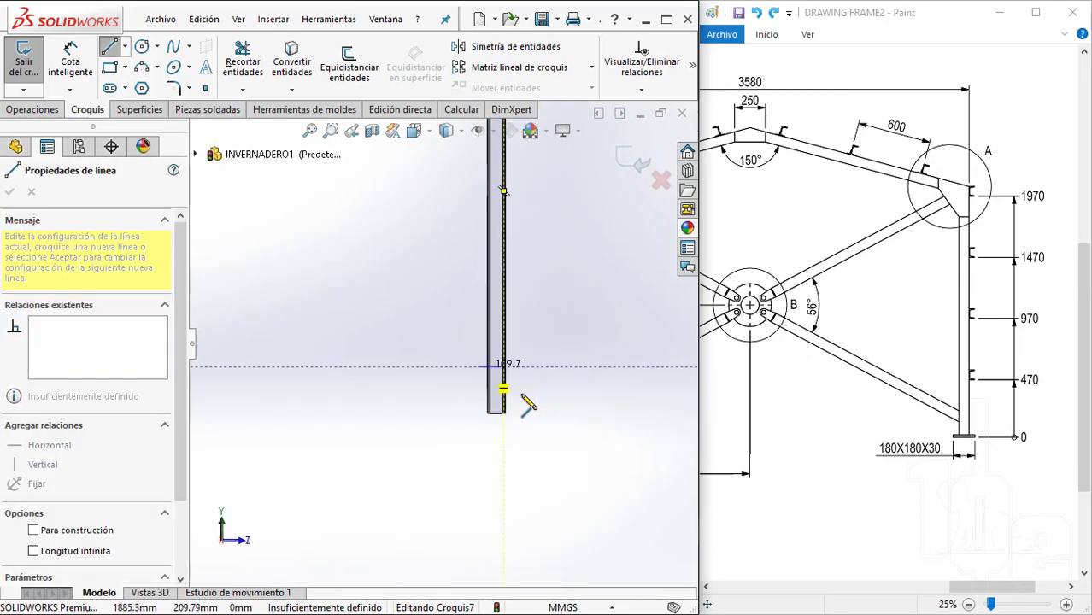
{"action": "scroll", "coordinate": [444, 363], "scroll_direction": "up", "scroll_amount": 3}
{"action": "scroll", "coordinate": [350, 343], "scroll_direction": "down", "scroll_amount": 1}
{"action": "scroll", "coordinate": [299, 347], "scroll_direction": "down", "scroll_amount": 4}
{"action": "scroll", "coordinate": [350, 385], "scroll_direction": "down", "scroll_amount": 4}
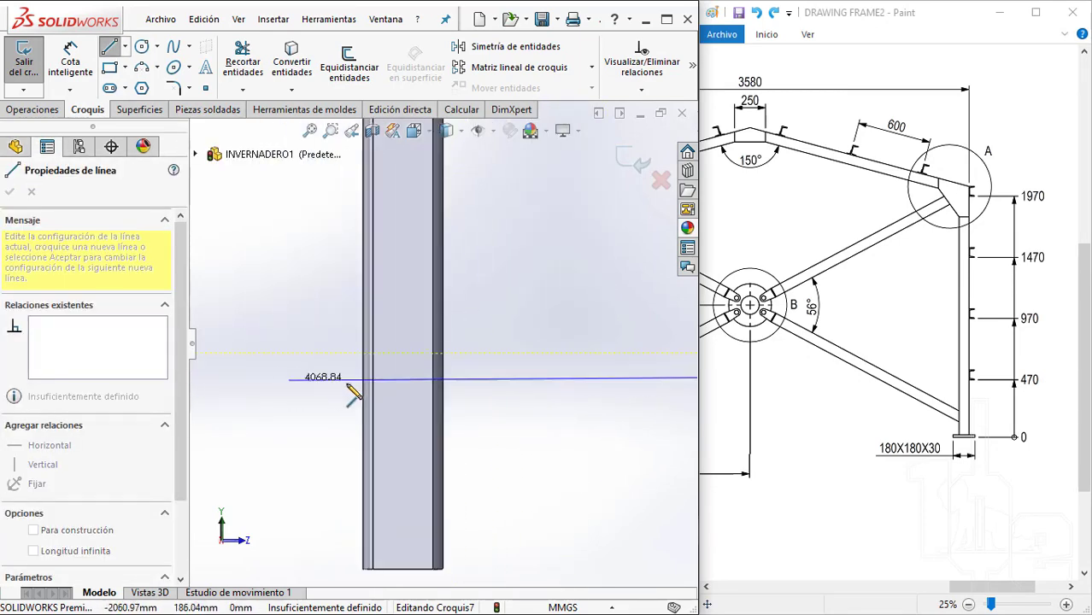
{"action": "left_click", "coordinate": [363, 352]}
{"action": "key", "text": "Escape"}
{"action": "scroll", "coordinate": [392, 385], "scroll_direction": "up", "scroll_amount": 2}
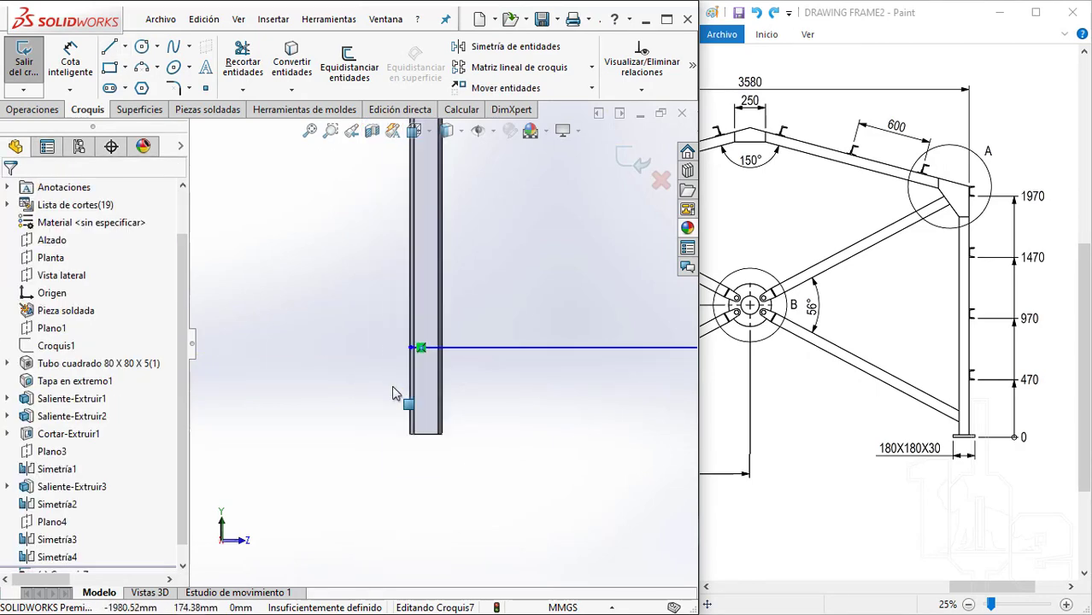
{"action": "scroll", "coordinate": [398, 389], "scroll_direction": "up", "scroll_amount": 2}
{"action": "scroll", "coordinate": [513, 371], "scroll_direction": "up", "scroll_amount": 2}
{"action": "scroll", "coordinate": [599, 350], "scroll_direction": "down", "scroll_amount": 3}
Dimension the rail line's endpoint 470 mm above the post bottom
{"action": "right_click_drag", "start_coordinate": [554, 474], "coordinate": [555, 431]}
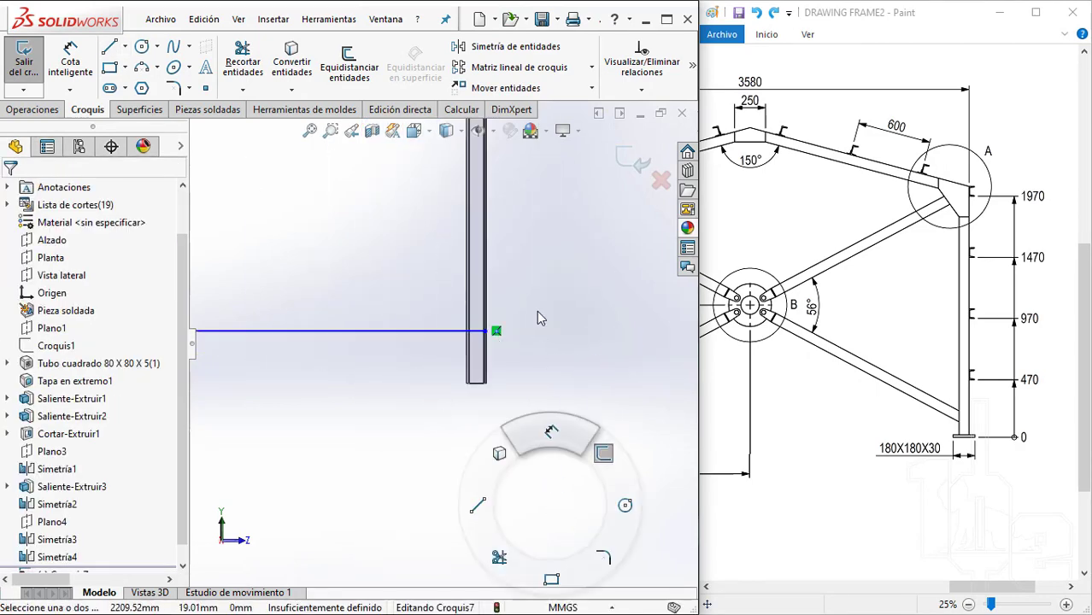
{"action": "scroll", "coordinate": [463, 346], "scroll_direction": "down", "scroll_amount": 2}
{"action": "left_click", "coordinate": [538, 303]}
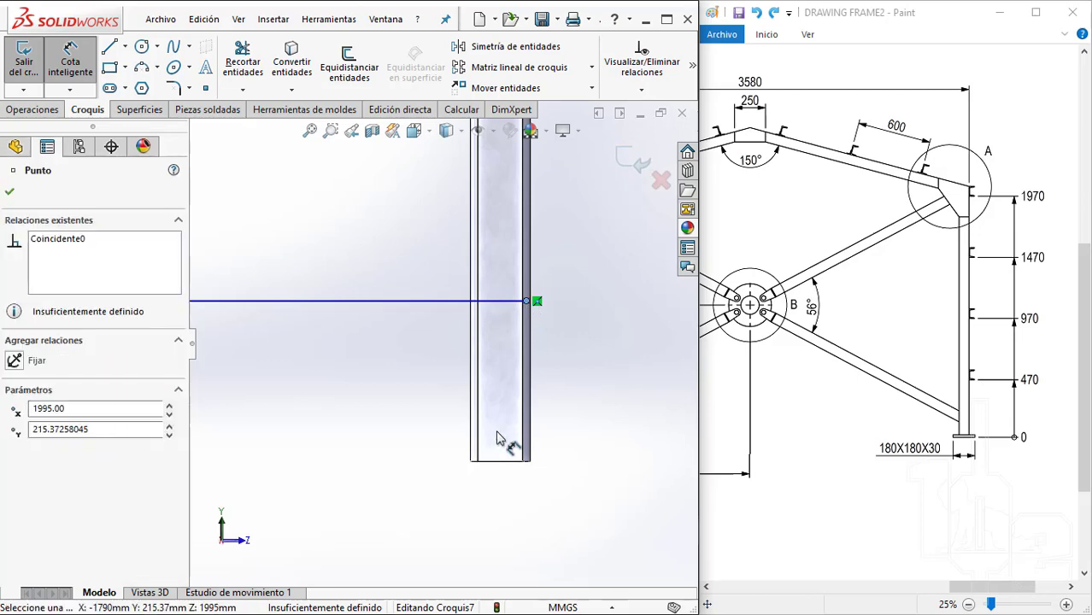
{"action": "left_click", "coordinate": [504, 468]}
{"action": "left_click", "coordinate": [592, 414]}
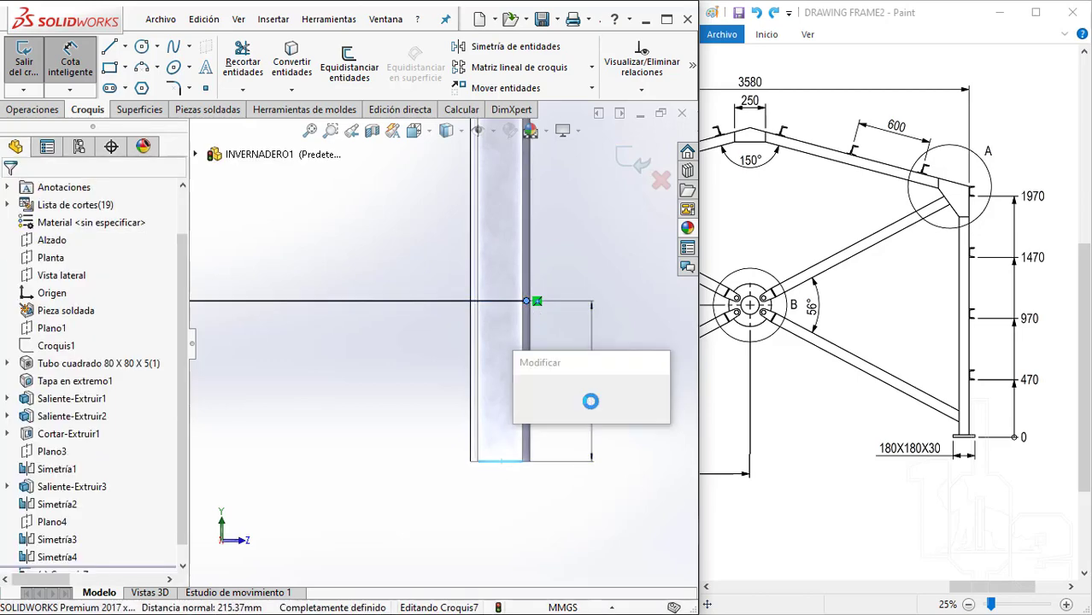
{"action": "type", "text": "470"}
{"action": "key", "text": "Return"}
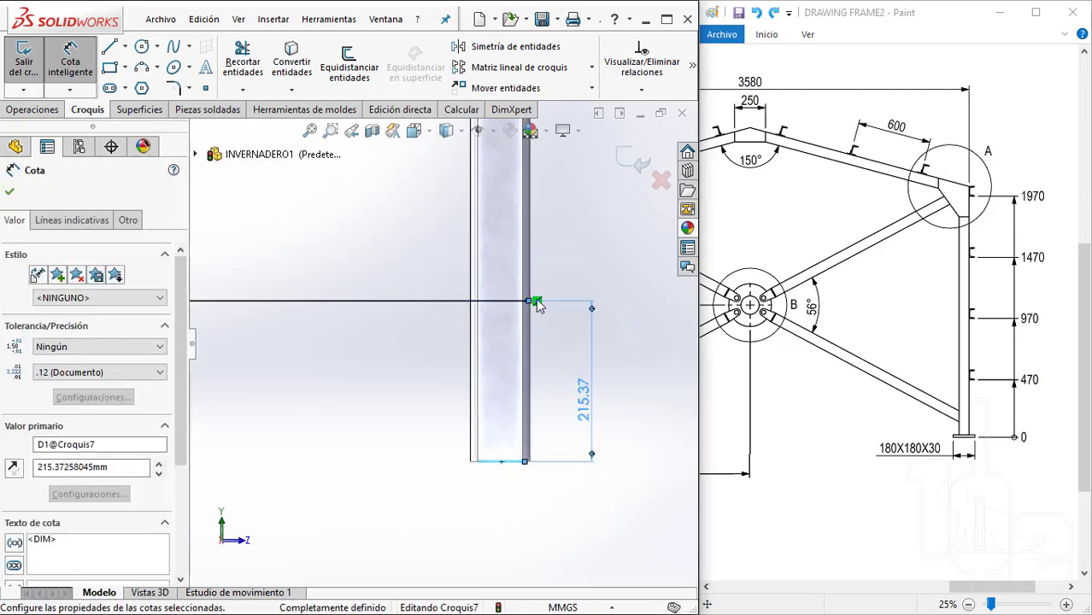
{"action": "key", "text": "Escape"}
{"action": "scroll", "coordinate": [517, 273], "scroll_direction": "up", "scroll_amount": 2}
{"action": "scroll", "coordinate": [479, 317], "scroll_direction": "down", "scroll_amount": 2}
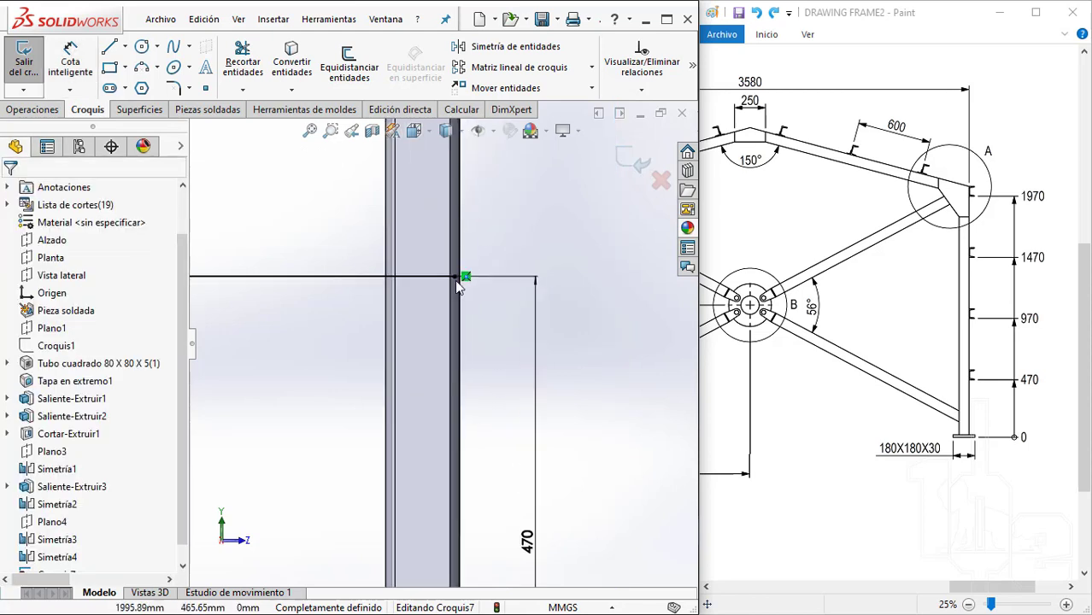
{"action": "scroll", "coordinate": [446, 358], "scroll_direction": "up", "scroll_amount": 1}
{"action": "scroll", "coordinate": [446, 357], "scroll_direction": "down", "scroll_amount": 1}
{"action": "scroll", "coordinate": [441, 273], "scroll_direction": "down", "scroll_amount": 1}
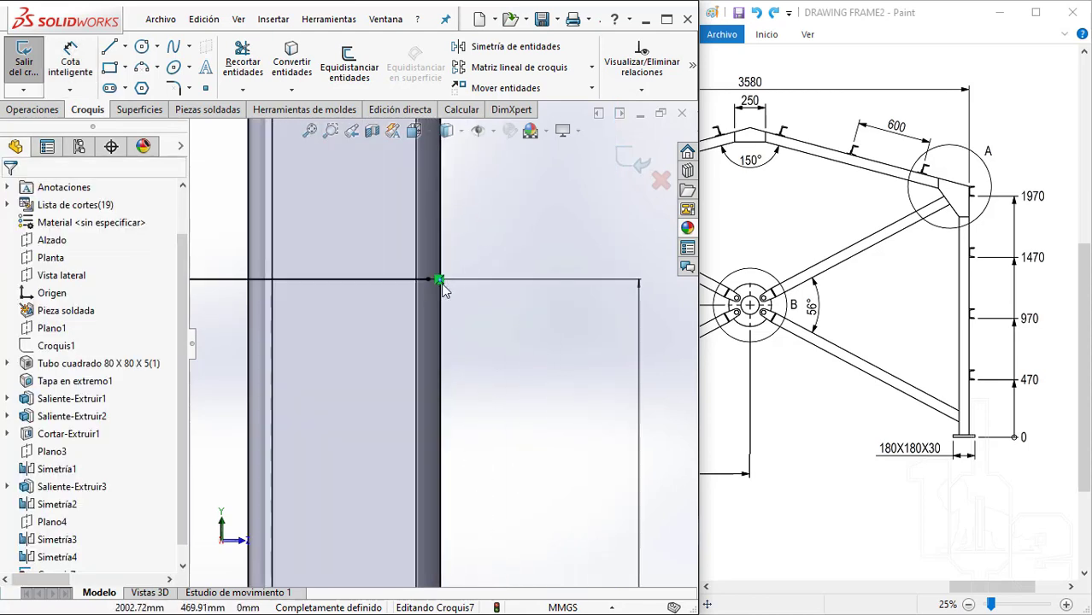
{"action": "scroll", "coordinate": [438, 285], "scroll_direction": "down", "scroll_amount": 1}
Attach the line's endpoint to the post edge and exit the sketch
{"action": "mouse_move", "coordinate": [441, 284]}
{"action": "left_mouse_down"}
{"action": "mouse_move", "coordinate": [426, 281]}
{"action": "mouse_move", "coordinate": [443, 282]}
{"action": "left_mouse_up"}
{"action": "left_click", "coordinate": [520, 397]}
{"action": "scroll", "coordinate": [520, 397], "scroll_direction": "up", "scroll_amount": 3}
{"action": "scroll", "coordinate": [504, 372], "scroll_direction": "up", "scroll_amount": 2}
{"action": "scroll", "coordinate": [478, 338], "scroll_direction": "up", "scroll_amount": 2}
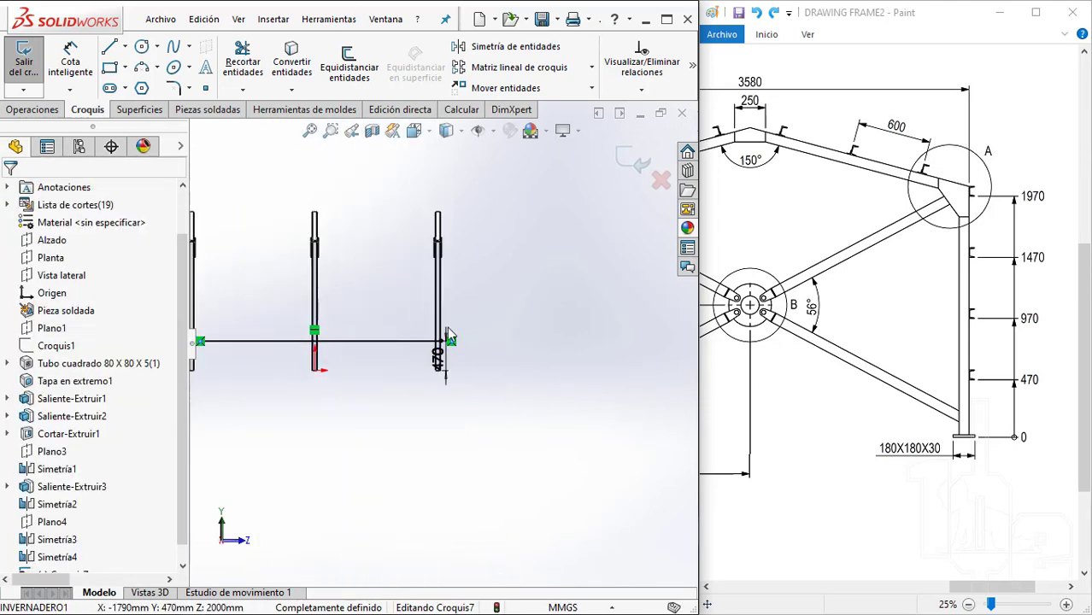
{"action": "middle_click_drag", "start_coordinate": [447, 326], "coordinate": [363, 342]}
{"action": "scroll", "coordinate": [362, 341], "scroll_direction": "down", "scroll_amount": 3}
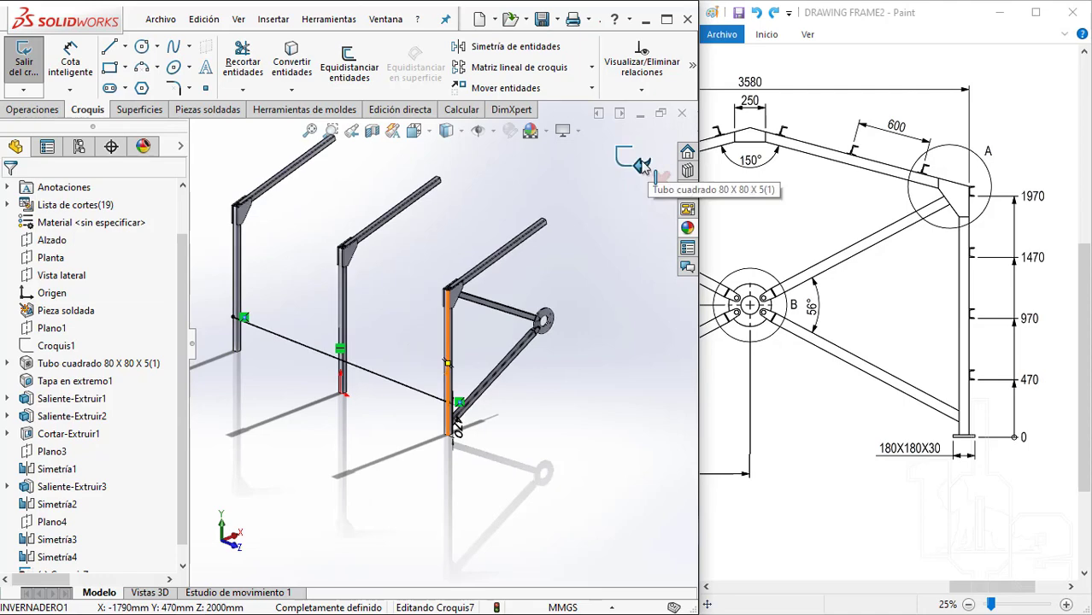
{"action": "left_click", "coordinate": [199, 111]}
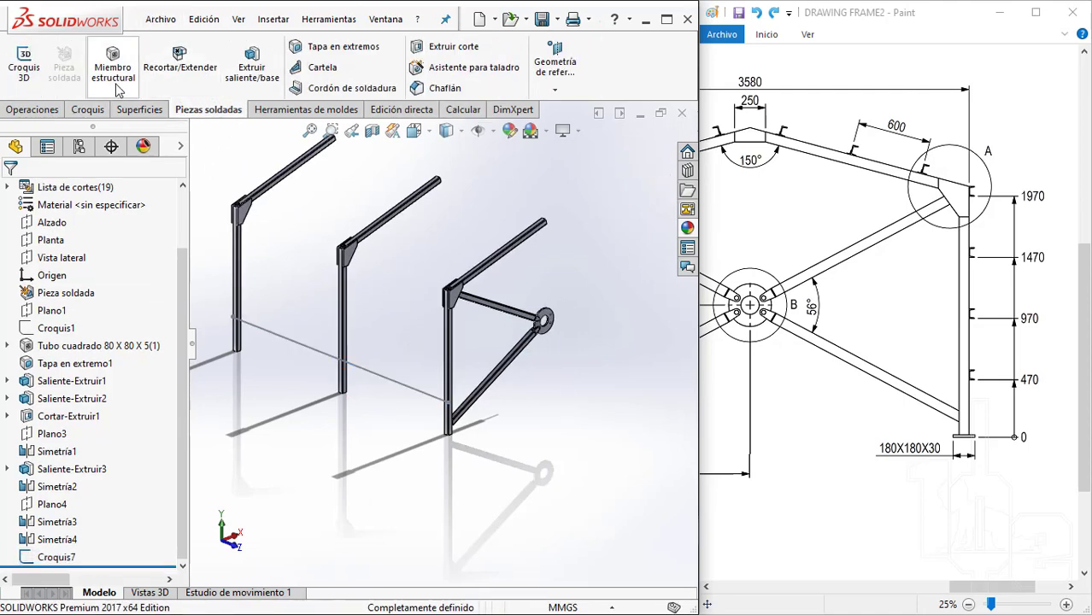
Start a structural member with the canal c profile in size CH 80 x 8
{"action": "left_click", "coordinate": [115, 83]}
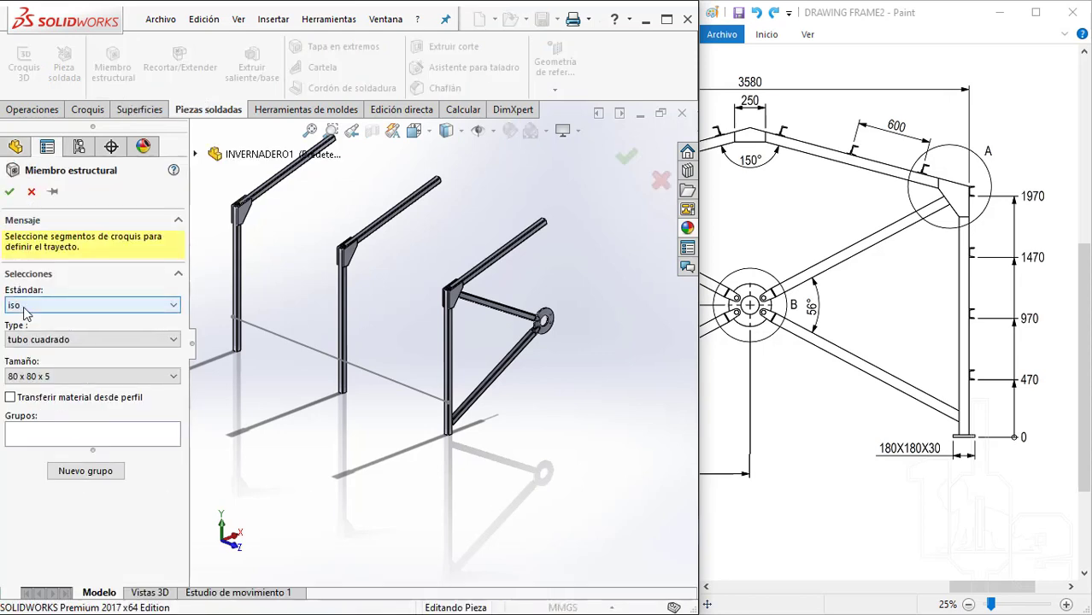
{"action": "left_click", "coordinate": [60, 340]}
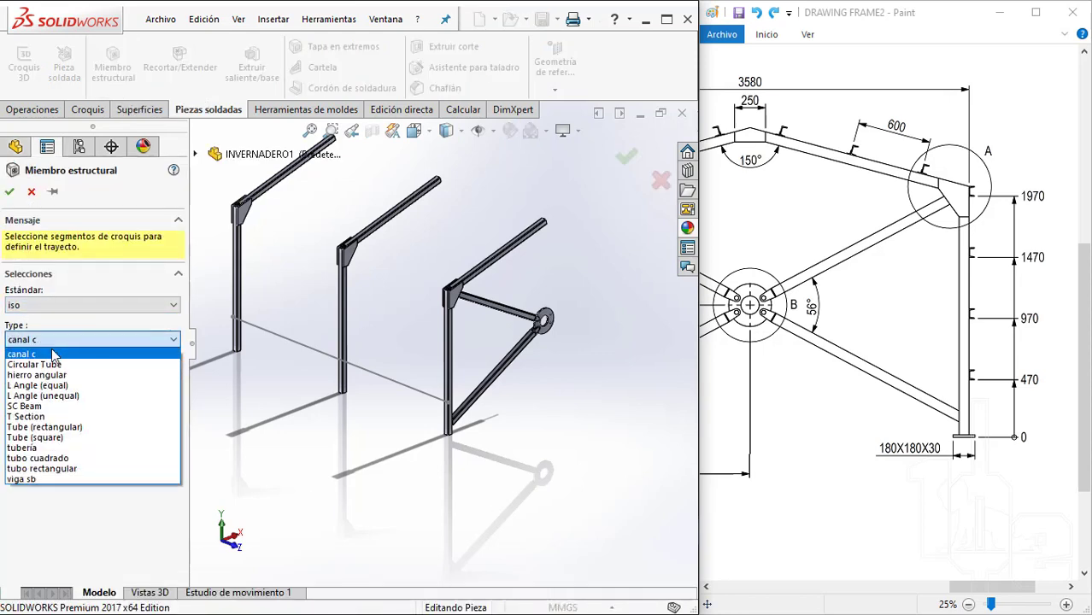
{"action": "left_click", "coordinate": [54, 354]}
{"action": "left_click", "coordinate": [23, 377]}
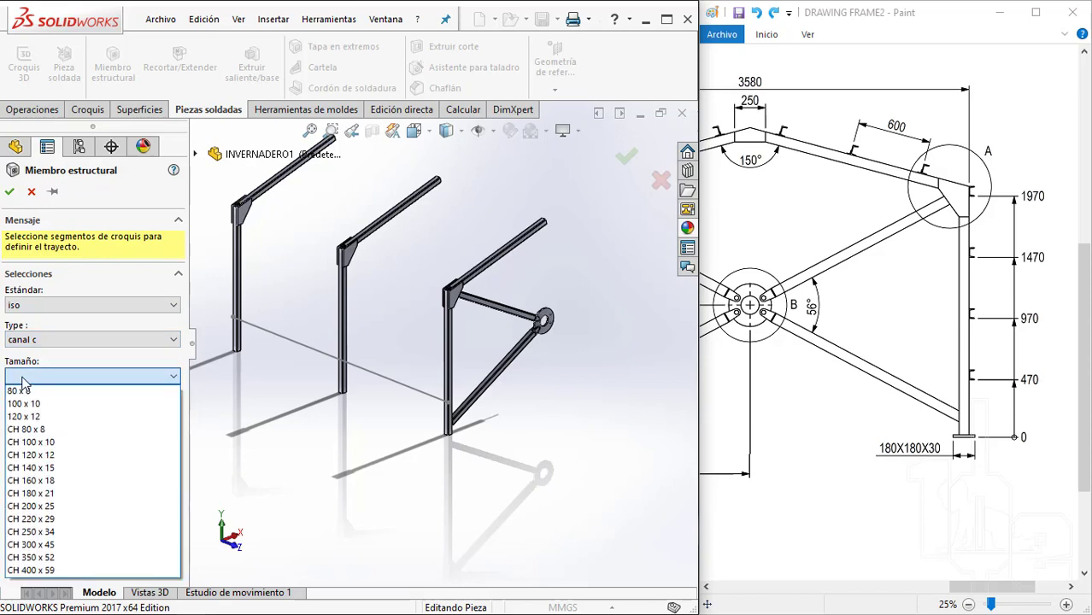
{"action": "left_click", "coordinate": [51, 429]}
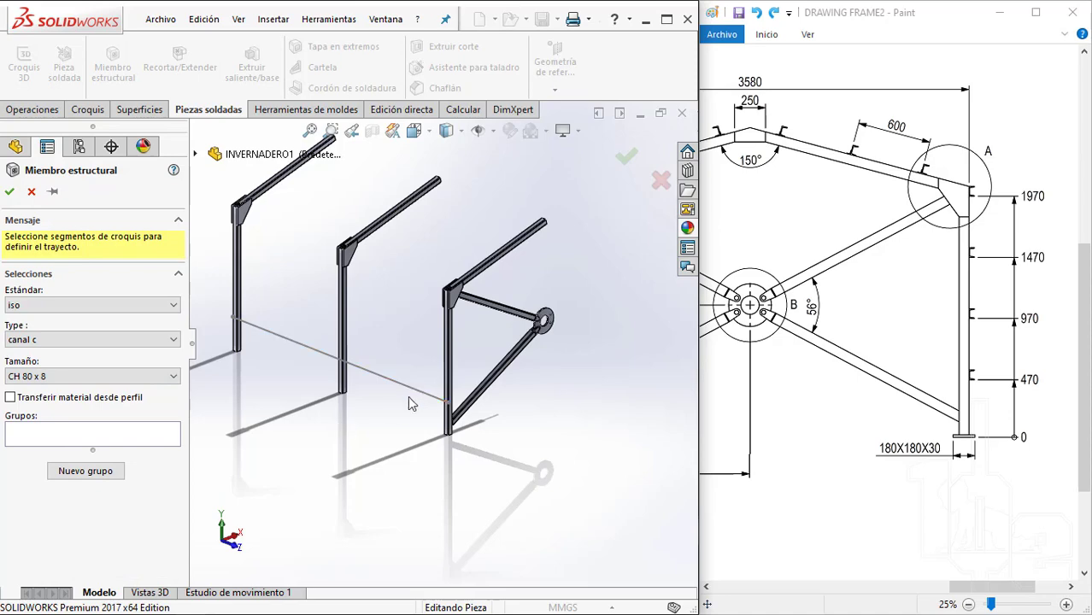
{"action": "scroll", "coordinate": [408, 396], "scroll_direction": "down", "scroll_amount": 3}
{"action": "scroll", "coordinate": [448, 372], "scroll_direction": "down", "scroll_amount": 3}
{"action": "scroll", "coordinate": [383, 373], "scroll_direction": "down", "scroll_amount": 1}
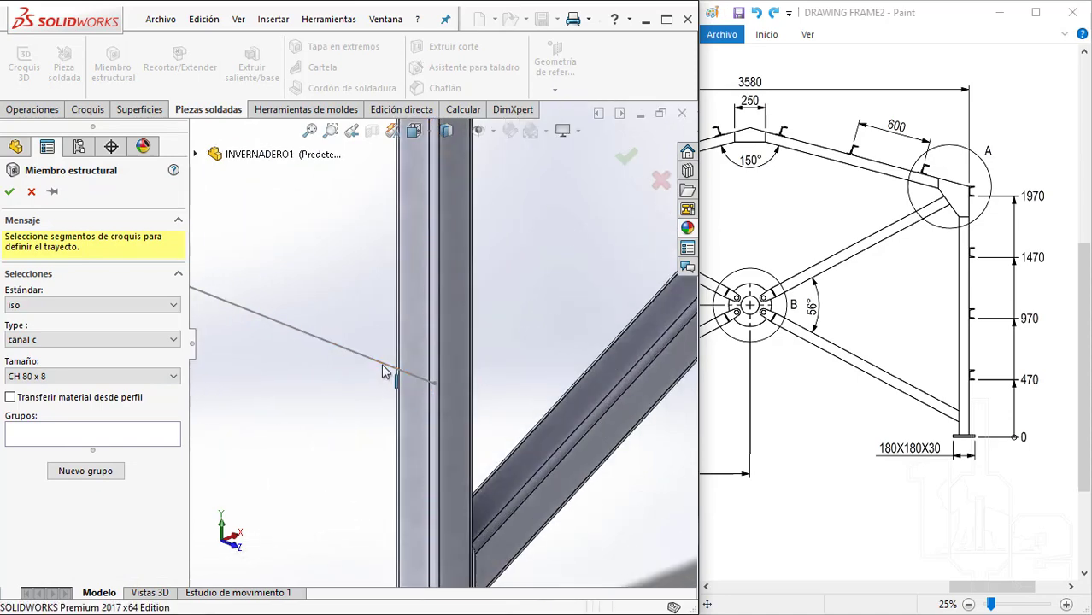
Run the channel along the 470 mm rail line, rotated 90°
{"action": "left_click", "coordinate": [383, 372]}
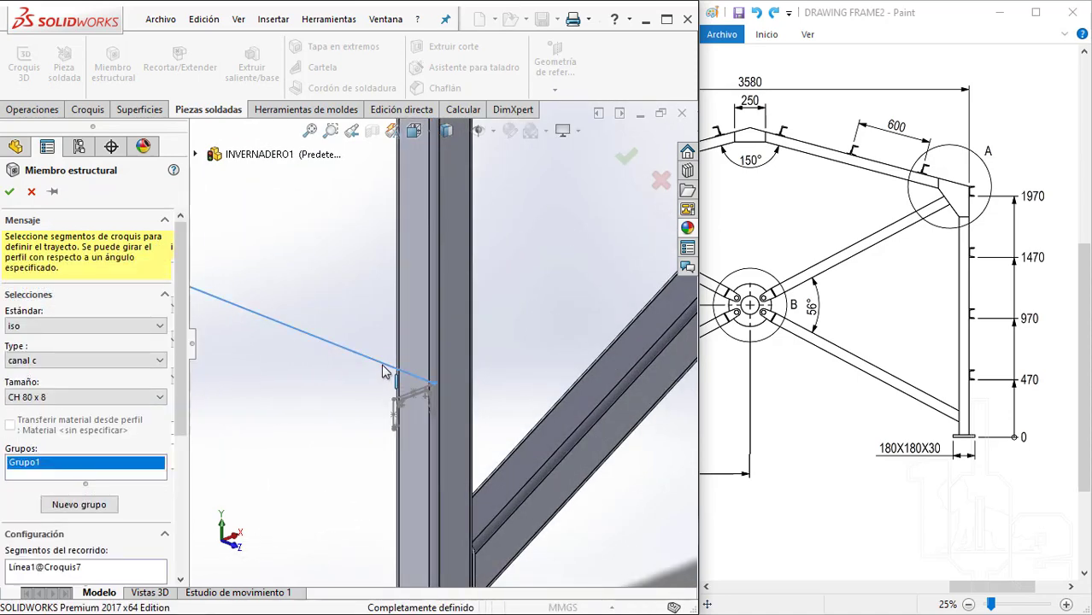
{"action": "scroll", "coordinate": [409, 378], "scroll_direction": "down", "scroll_amount": 2}
{"action": "scroll", "coordinate": [421, 332], "scroll_direction": "down", "scroll_amount": 2}
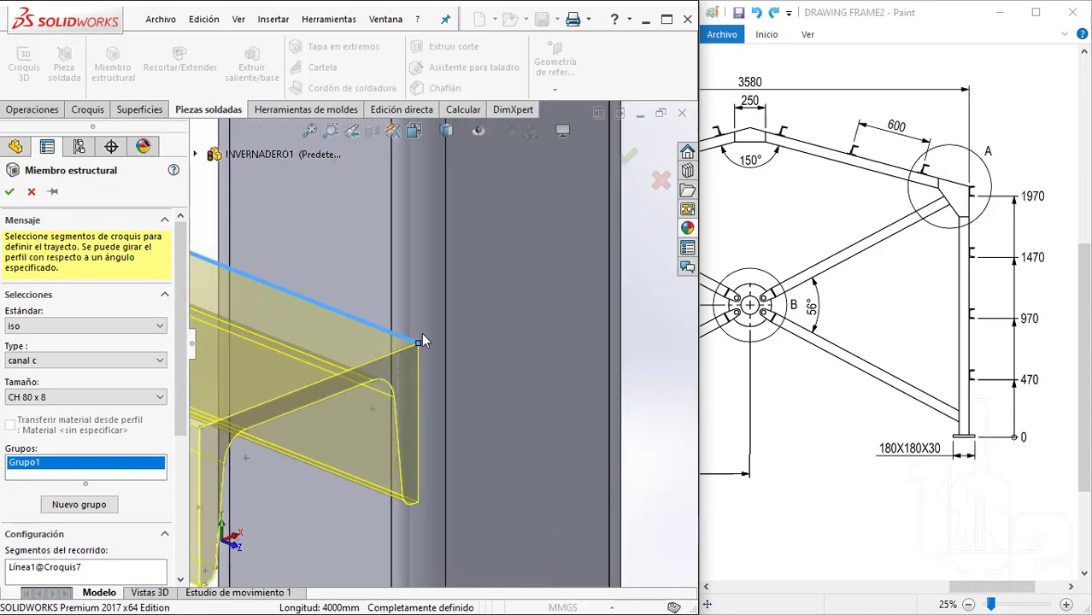
{"action": "left_click_drag", "start_coordinate": [181, 373], "coordinate": [178, 494]}
{"action": "type", "text": "90"}
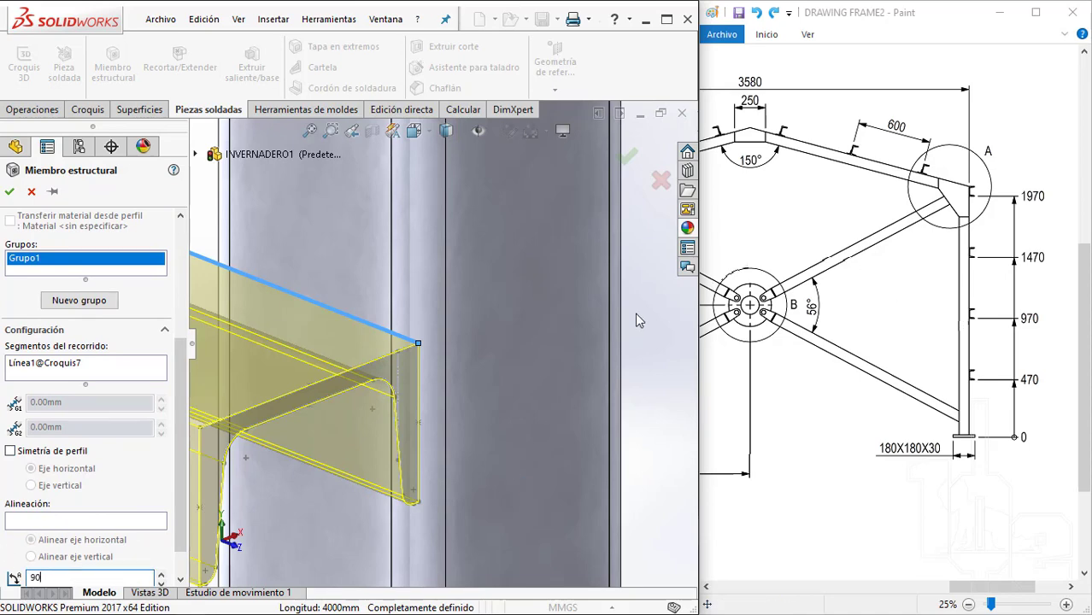
{"action": "key", "text": "Return"}
{"action": "scroll", "coordinate": [635, 321], "scroll_direction": "up", "scroll_amount": 3}
{"action": "scroll", "coordinate": [635, 322], "scroll_direction": "up", "scroll_amount": 2}
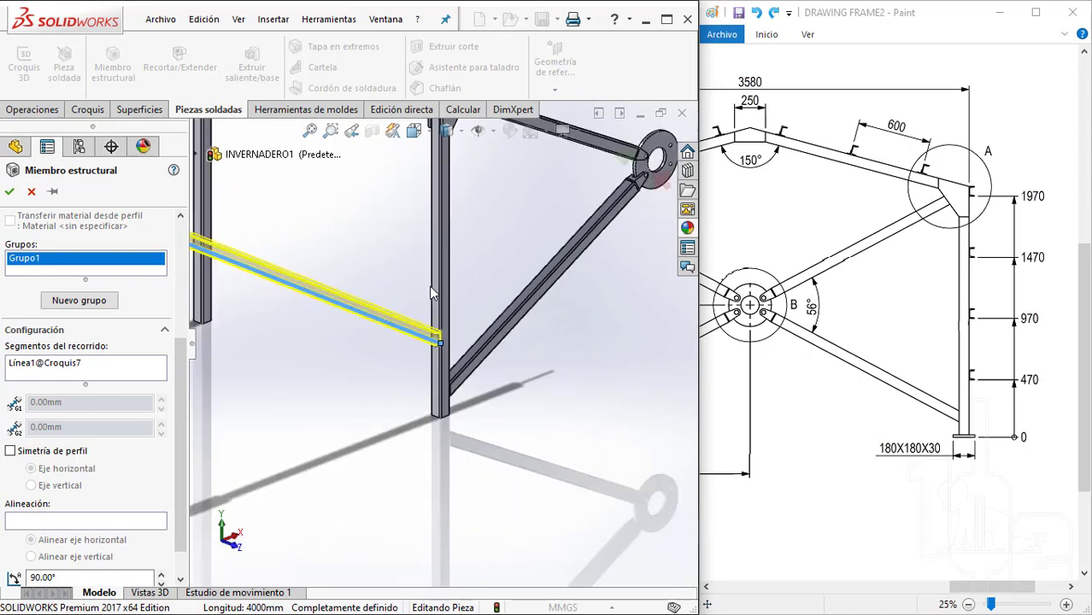
{"action": "scroll", "coordinate": [429, 285], "scroll_direction": "up", "scroll_amount": 2}
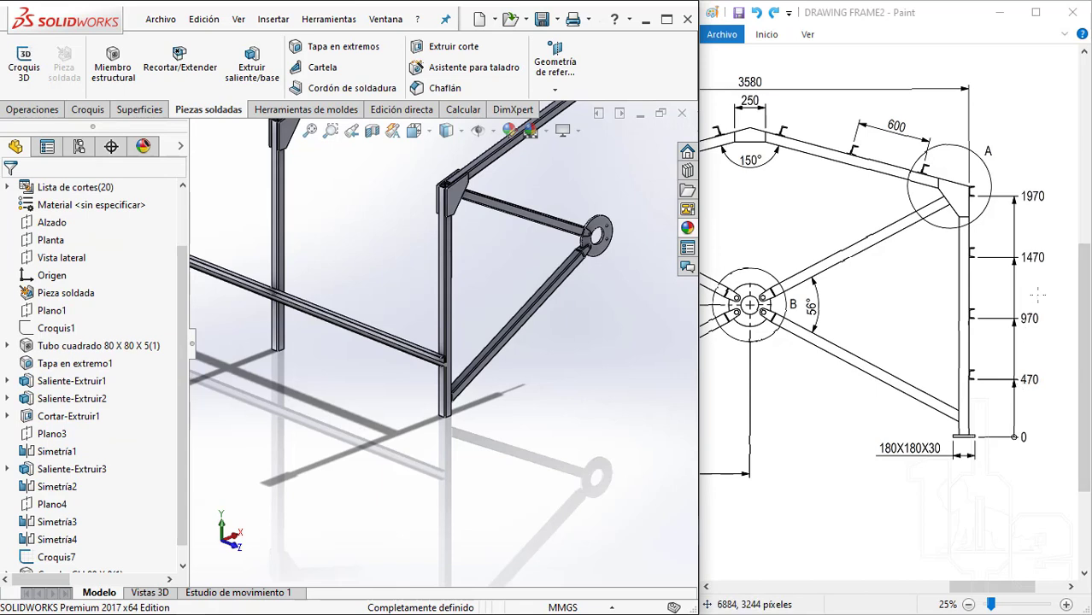
{"action": "left_click_drag", "start_coordinate": [1038, 294], "coordinate": [1002, 330]}
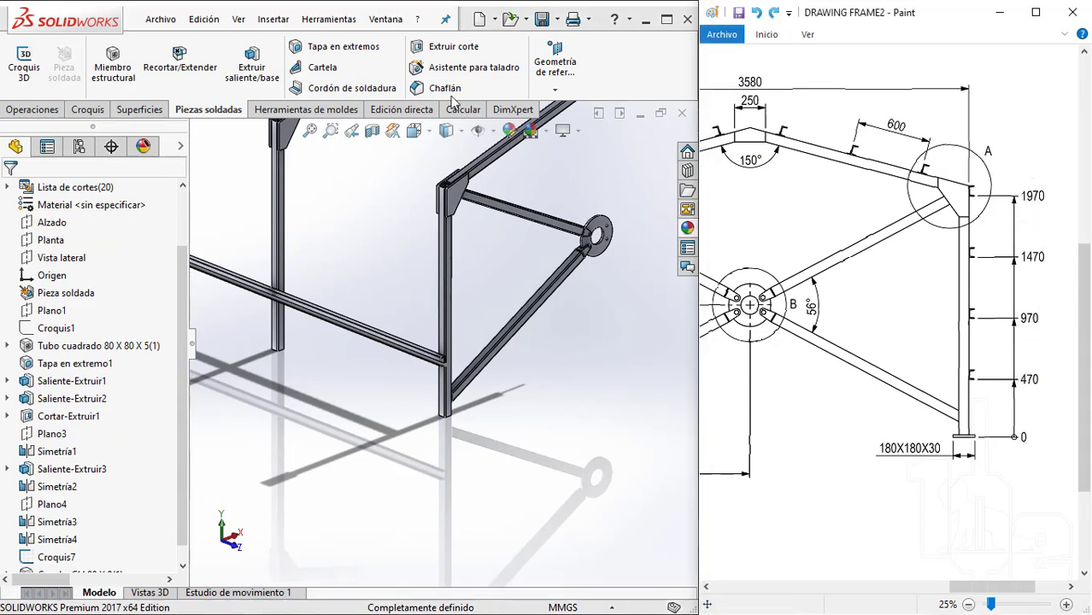
Start a linear pattern along the post edge, patterning the channel rail body
{"action": "left_click", "coordinate": [32, 110]}
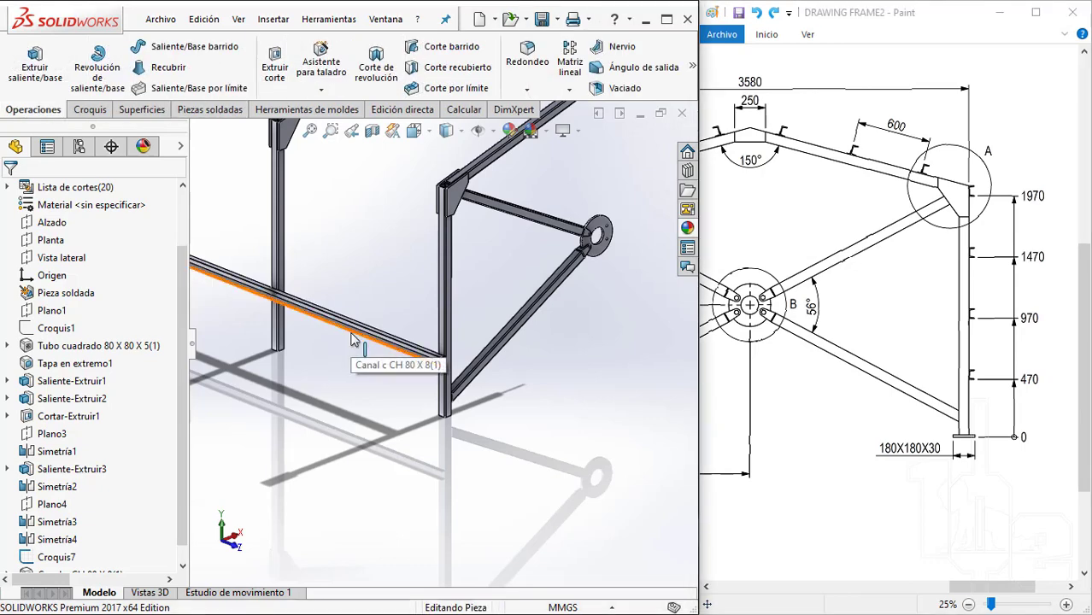
{"action": "left_click", "coordinate": [570, 60]}
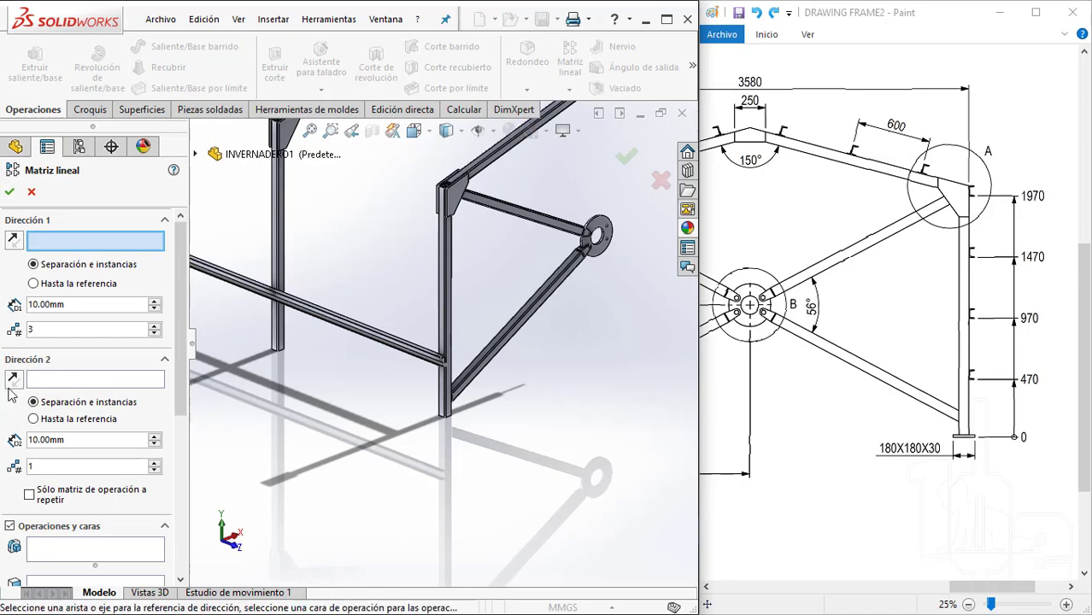
{"action": "scroll", "coordinate": [449, 325], "scroll_direction": "down", "scroll_amount": 5}
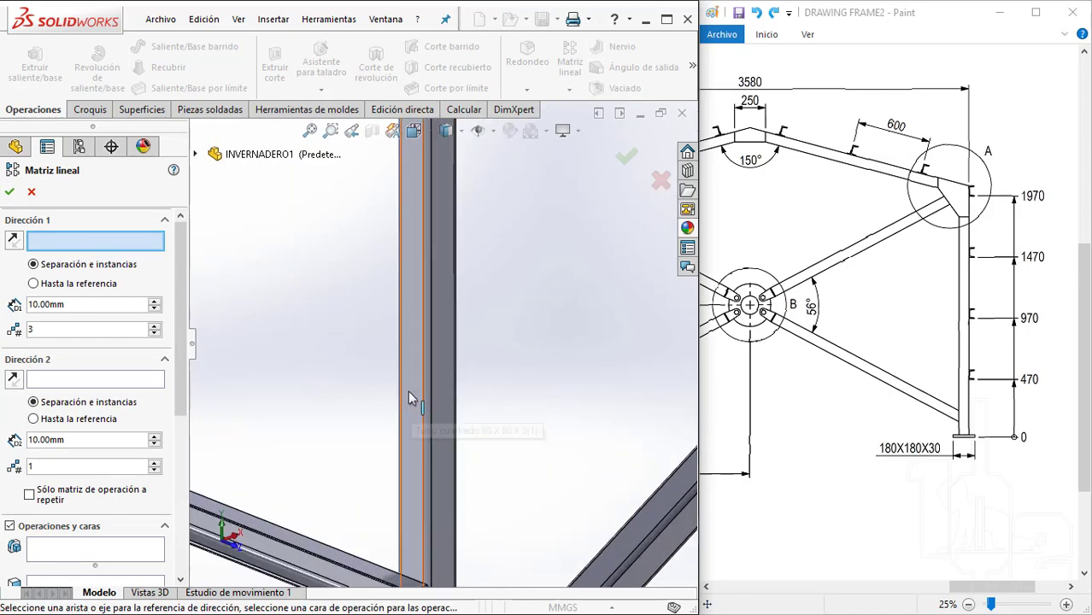
{"action": "left_click", "coordinate": [425, 359]}
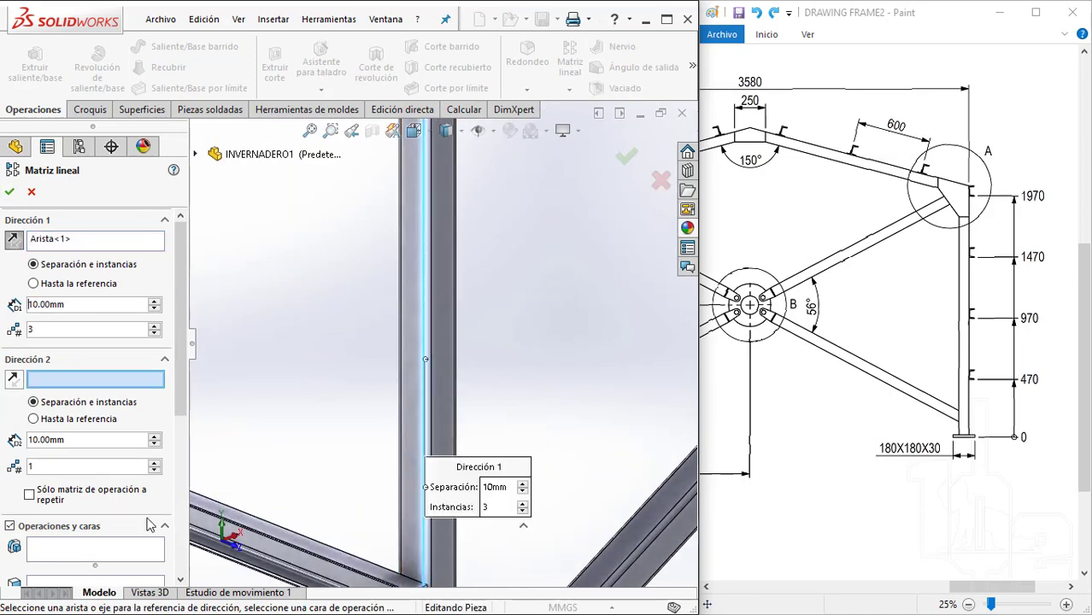
{"action": "scroll", "coordinate": [175, 469], "scroll_direction": "down", "scroll_amount": 5}
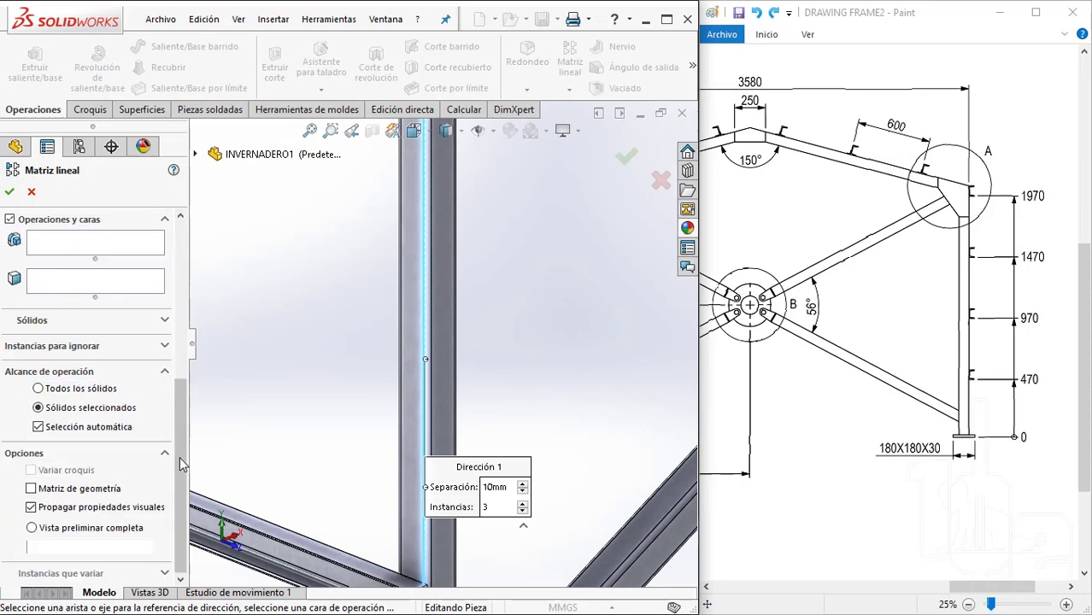
{"action": "left_click", "coordinate": [12, 320]}
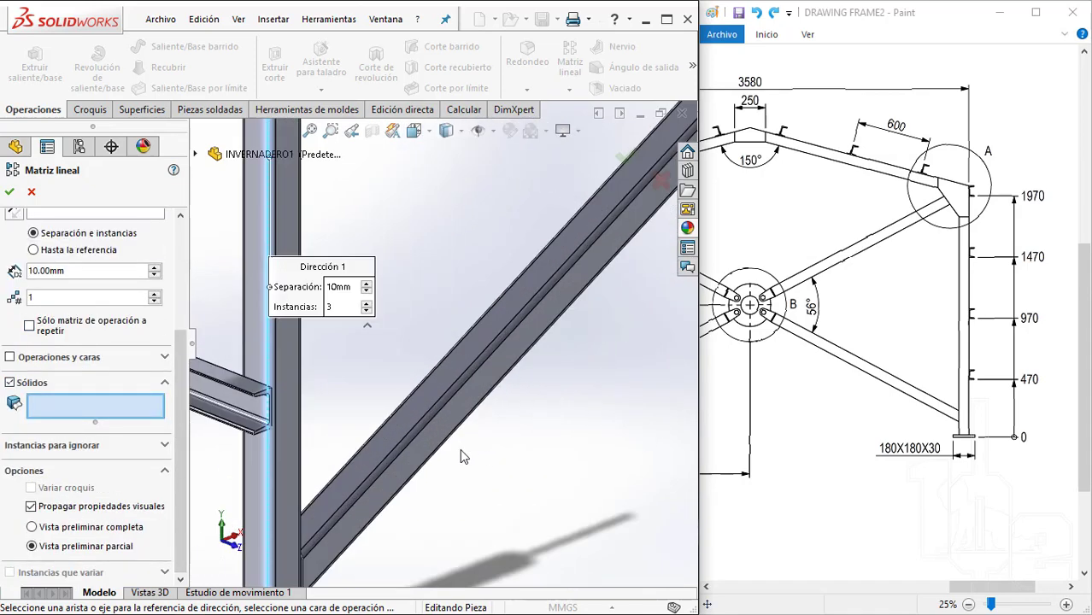
{"action": "left_click", "coordinate": [225, 381]}
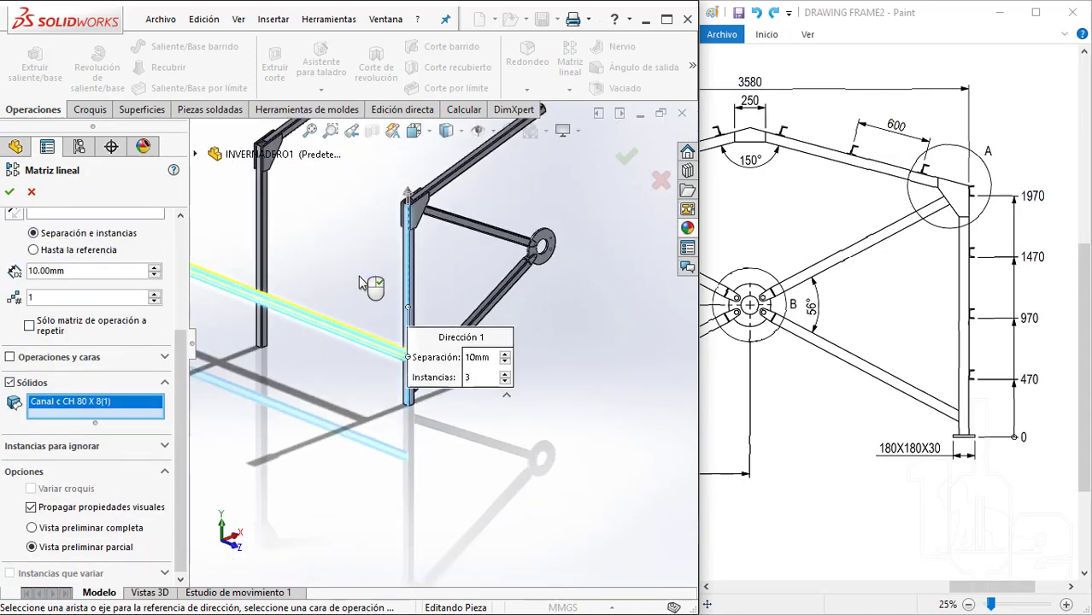
Set 500 mm spacing and 4 instances, then accept the rail pattern
{"action": "left_click", "coordinate": [178, 230]}
{"action": "type", "text": "500"}
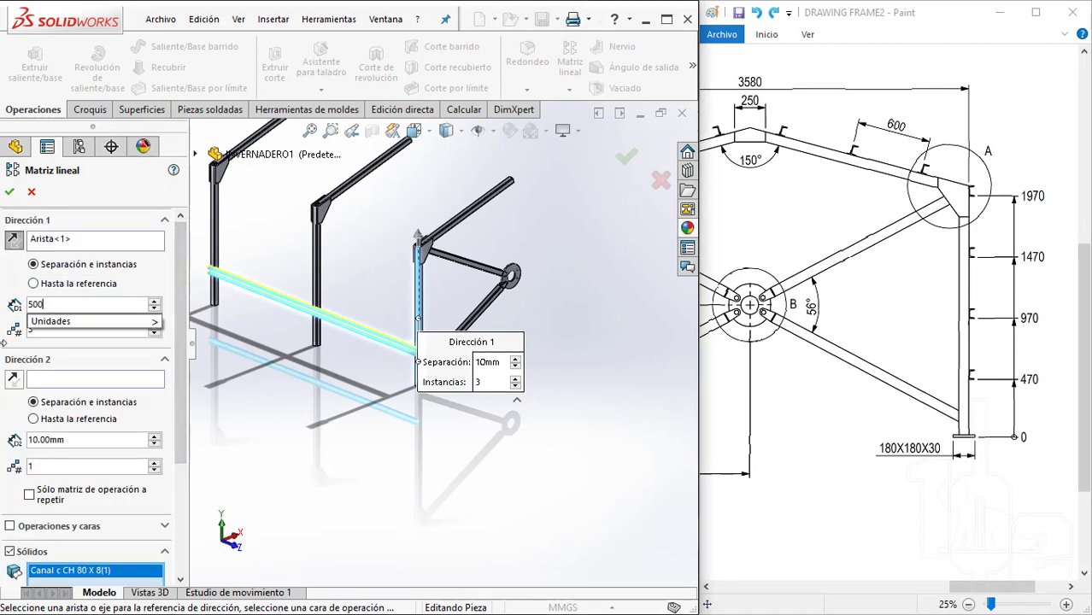
{"action": "key", "text": "Return"}
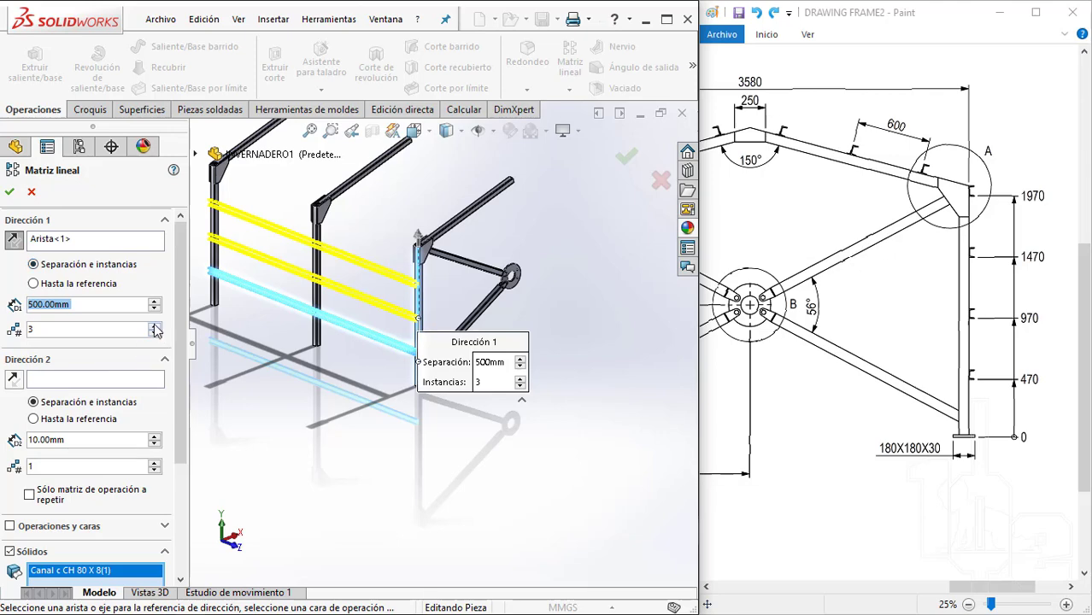
{"action": "left_click", "coordinate": [155, 326]}
{"action": "scroll", "coordinate": [455, 258], "scroll_direction": "down", "scroll_amount": 5}
{"action": "scroll", "coordinate": [440, 287], "scroll_direction": "down", "scroll_amount": 3}
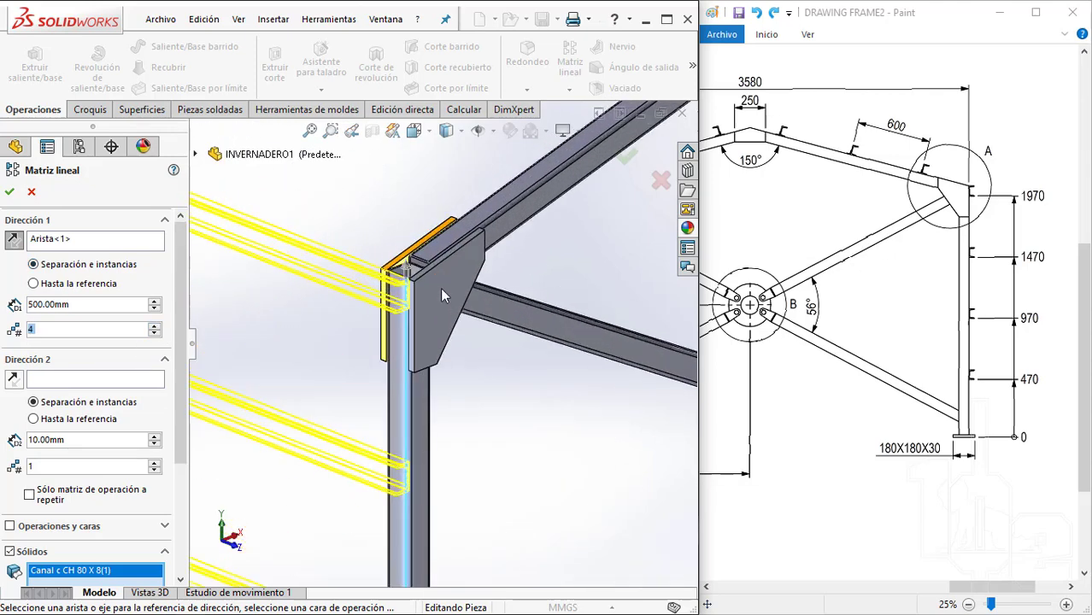
{"action": "scroll", "coordinate": [443, 388], "scroll_direction": "up", "scroll_amount": 1}
{"action": "scroll", "coordinate": [449, 401], "scroll_direction": "up", "scroll_amount": 3}
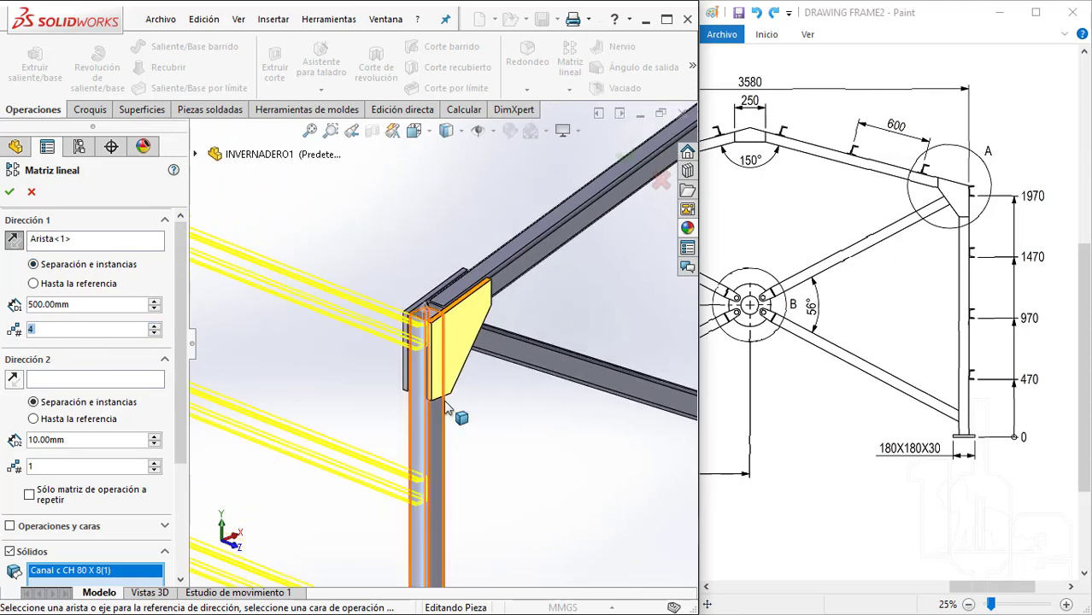
{"action": "scroll", "coordinate": [435, 478], "scroll_direction": "up", "scroll_amount": 2}
{"action": "scroll", "coordinate": [437, 312], "scroll_direction": "down", "scroll_amount": 2}
{"action": "scroll", "coordinate": [435, 309], "scroll_direction": "down", "scroll_amount": 2}
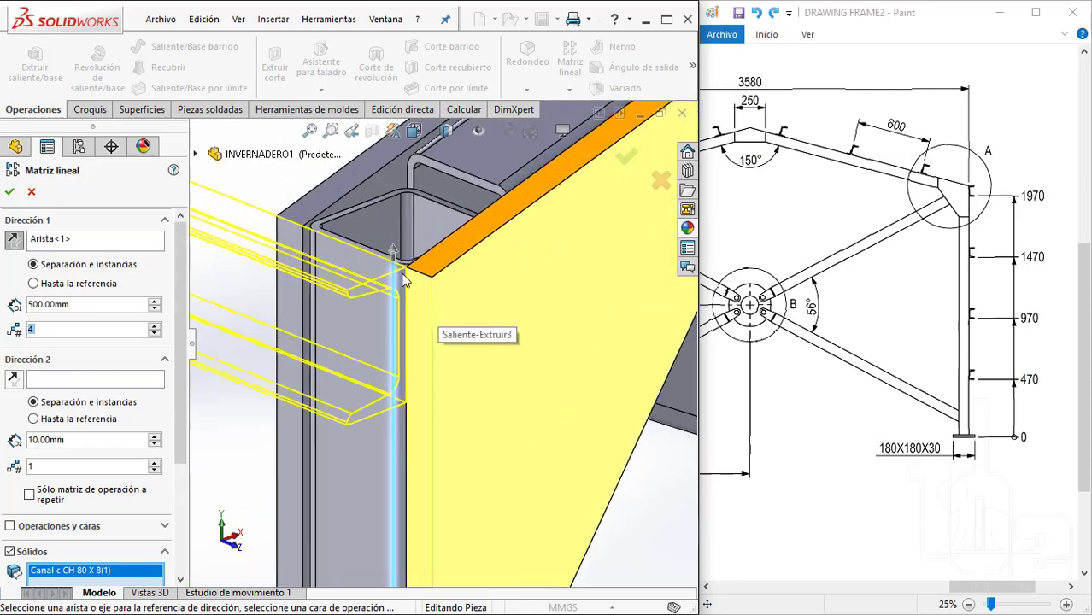
{"action": "scroll", "coordinate": [432, 299], "scroll_direction": "down", "scroll_amount": 2}
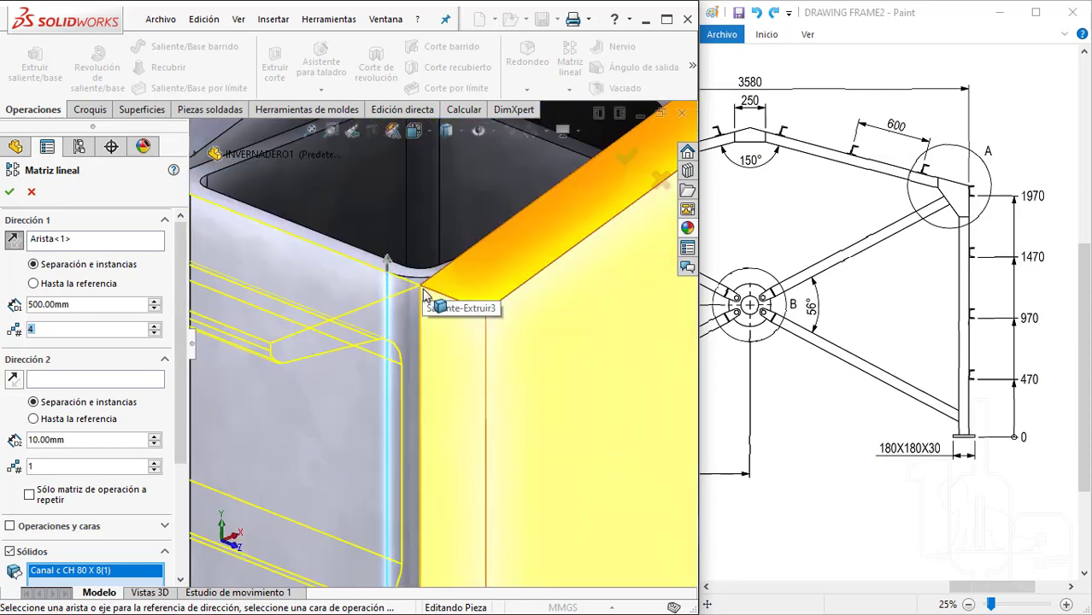
{"action": "scroll", "coordinate": [439, 315], "scroll_direction": "up", "scroll_amount": 1}
{"action": "scroll", "coordinate": [976, 173], "scroll_direction": "up", "scroll_amount": 5}
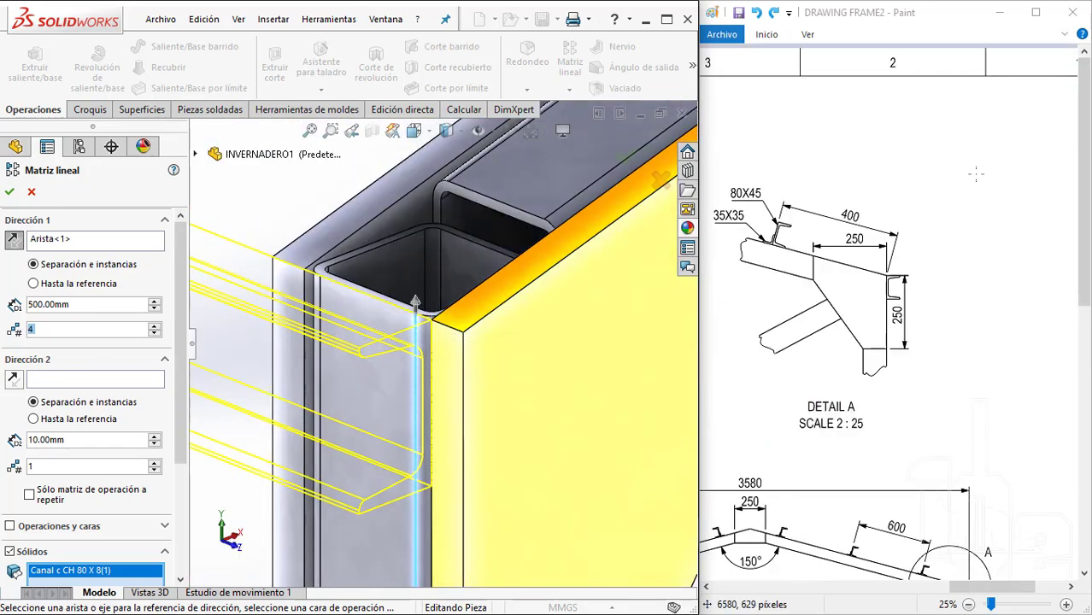
{"action": "left_click_drag", "start_coordinate": [903, 202], "coordinate": [867, 321]}
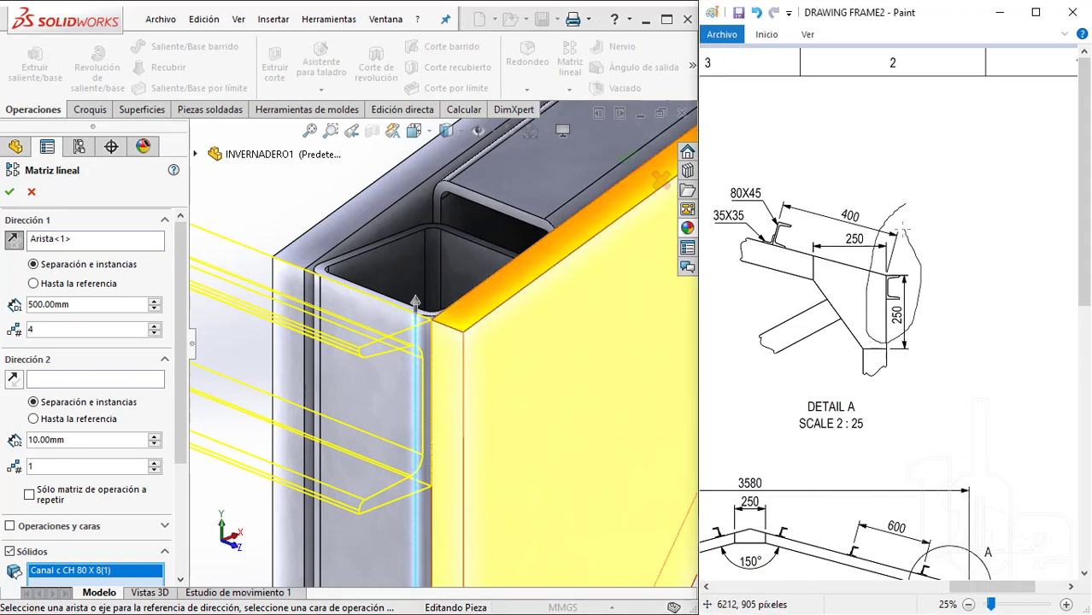
{"action": "scroll", "coordinate": [468, 325], "scroll_direction": "up", "scroll_amount": 3}
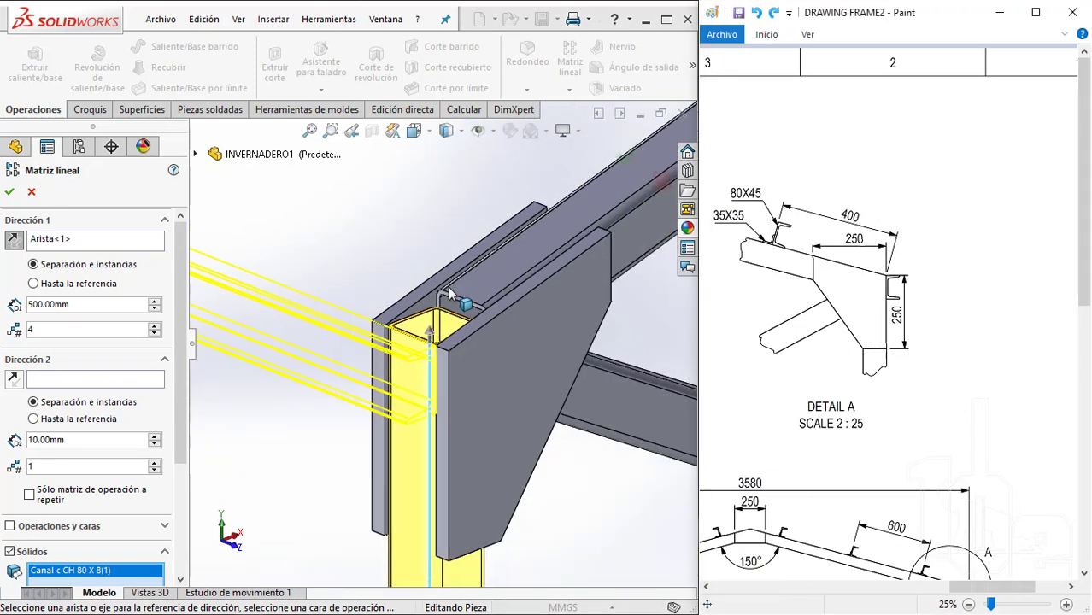
{"action": "left_click", "coordinate": [623, 159]}
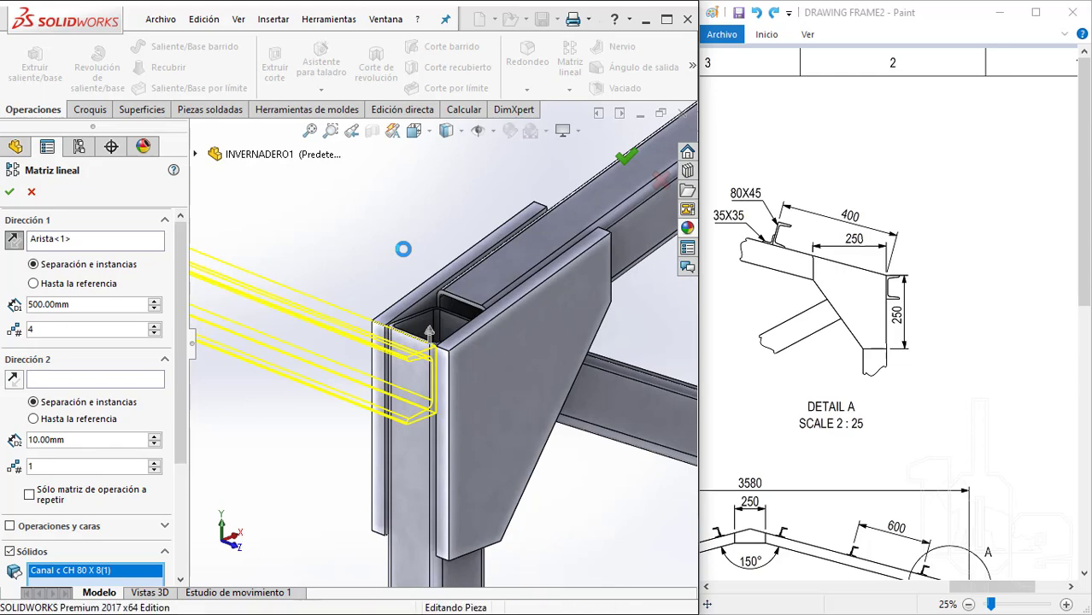
{"action": "scroll", "coordinate": [404, 248], "scroll_direction": "up", "scroll_amount": 5}
{"action": "scroll", "coordinate": [405, 250], "scroll_direction": "up", "scroll_amount": 3}
{"action": "scroll", "coordinate": [417, 335], "scroll_direction": "down", "scroll_amount": 4}
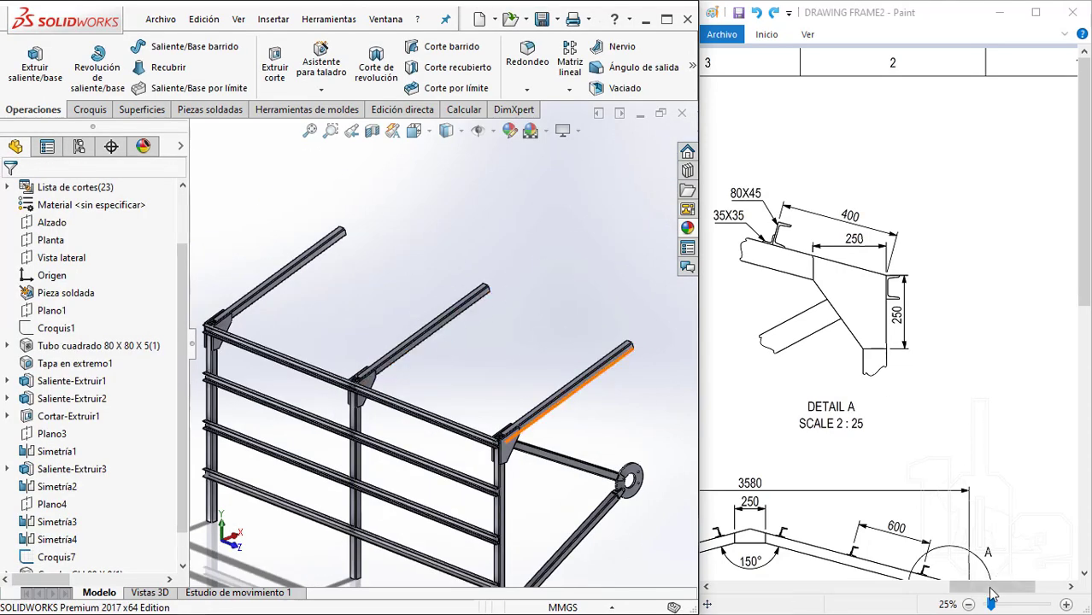
{"action": "mouse_move", "coordinate": [991, 591]}
{"action": "left_mouse_down"}
{"action": "mouse_move", "coordinate": [899, 608]}
{"action": "mouse_move", "coordinate": [1008, 595]}
{"action": "left_mouse_up"}
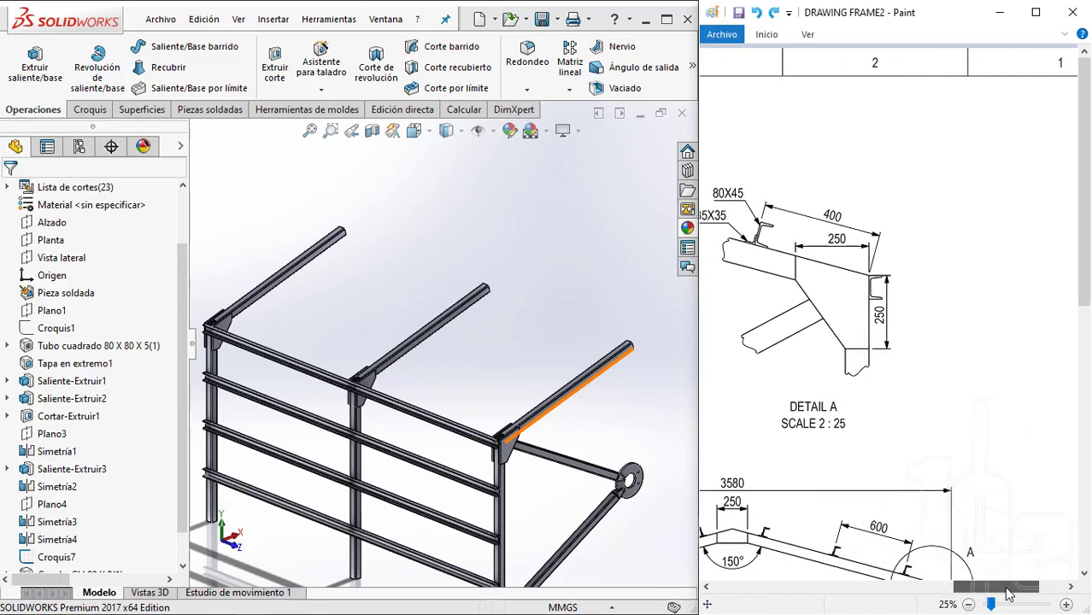
{"action": "left_click", "coordinate": [707, 588]}
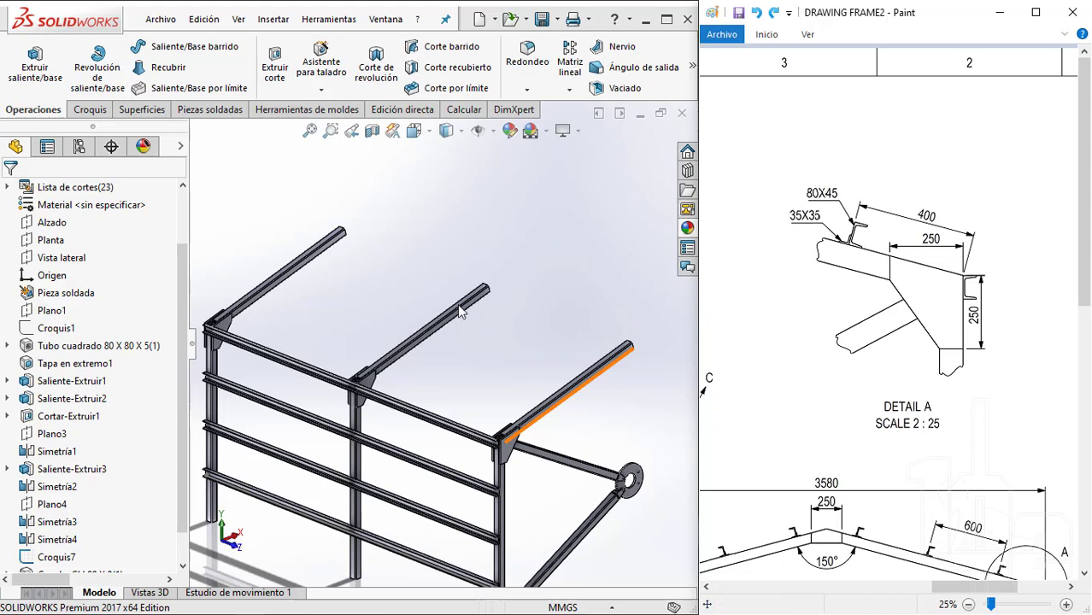
{"action": "left_click", "coordinate": [496, 341]}
{"action": "scroll", "coordinate": [491, 346], "scroll_direction": "down", "scroll_amount": 2}
{"action": "scroll", "coordinate": [479, 355], "scroll_direction": "down", "scroll_amount": 3}
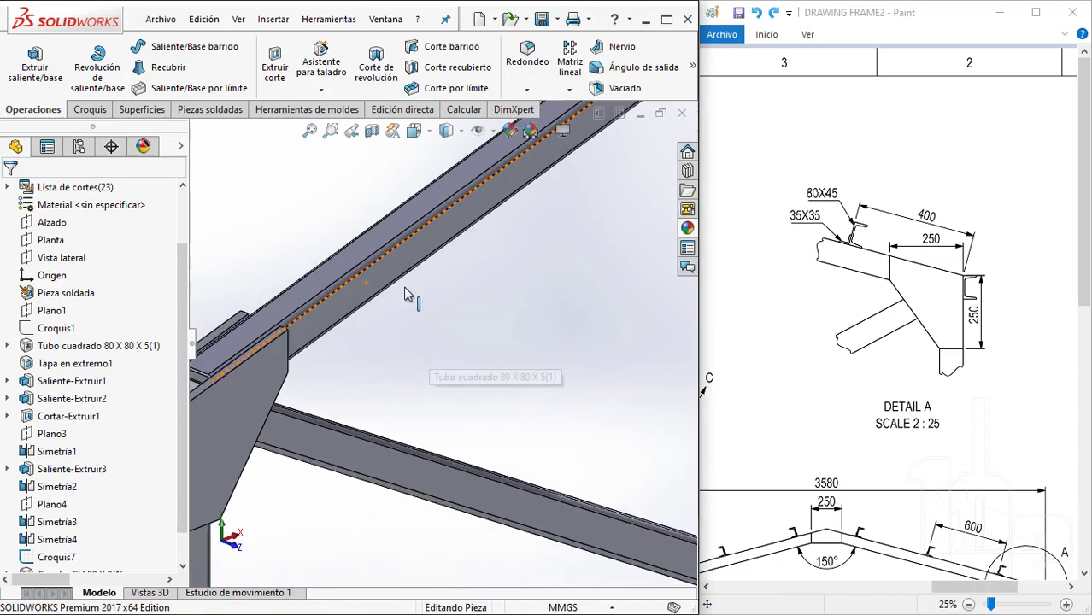
{"action": "scroll", "coordinate": [454, 366], "scroll_direction": "down", "scroll_amount": 3}
{"action": "left_click", "coordinate": [453, 361]}
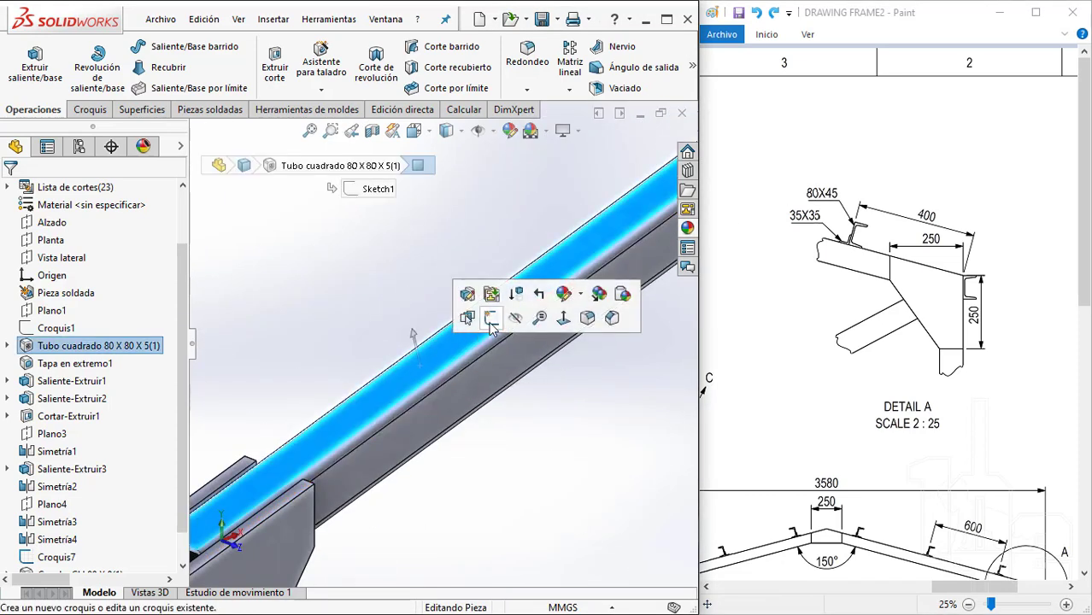
Sketch a line on the tube's top face from the lower tube to the top tube
{"action": "left_click", "coordinate": [492, 327]}
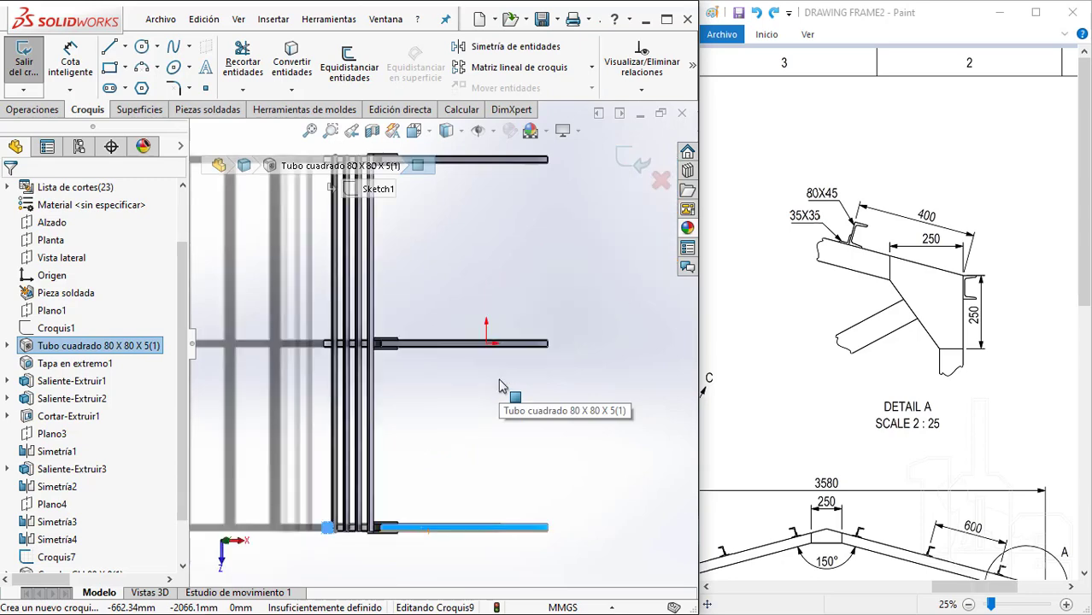
{"action": "key", "text": "l"}
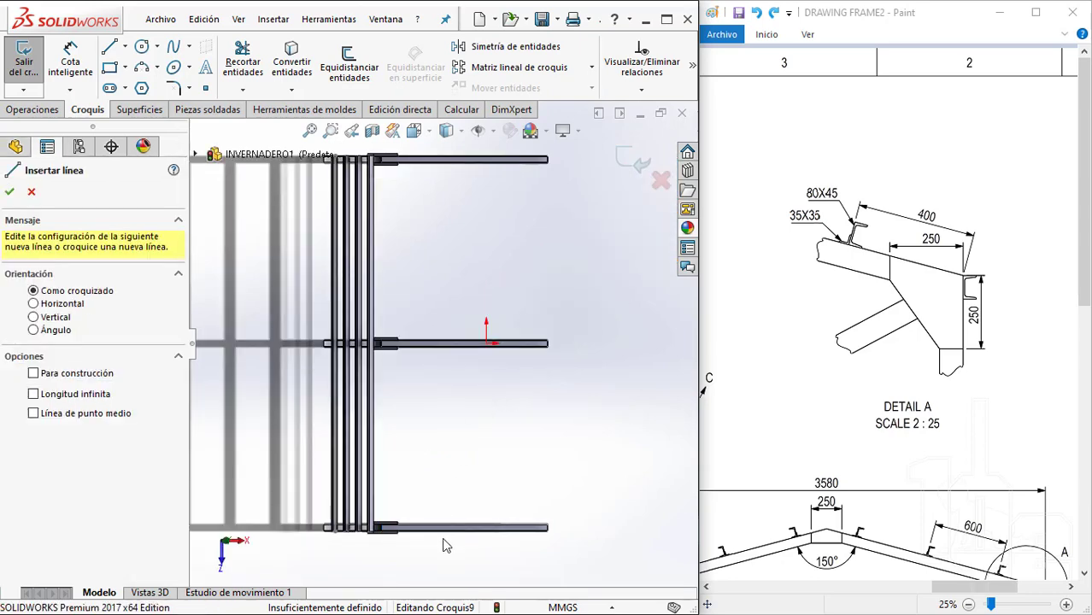
{"action": "scroll", "coordinate": [402, 504], "scroll_direction": "down", "scroll_amount": 5}
{"action": "scroll", "coordinate": [371, 410], "scroll_direction": "down", "scroll_amount": 4}
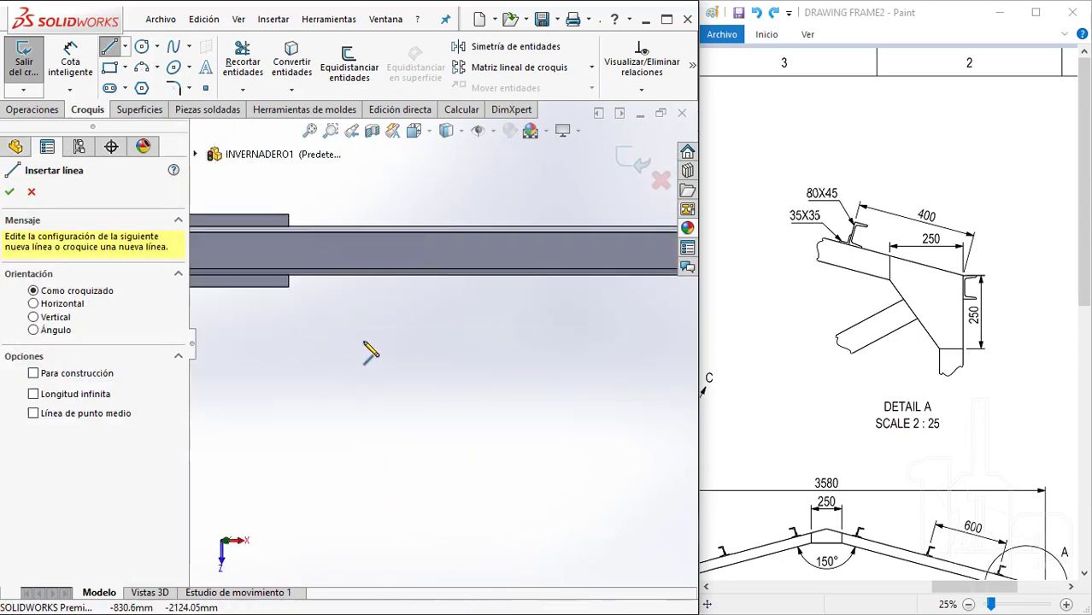
{"action": "left_click", "coordinate": [342, 294]}
{"action": "scroll", "coordinate": [367, 192], "scroll_direction": "up", "scroll_amount": 5}
{"action": "scroll", "coordinate": [376, 205], "scroll_direction": "up", "scroll_amount": 3}
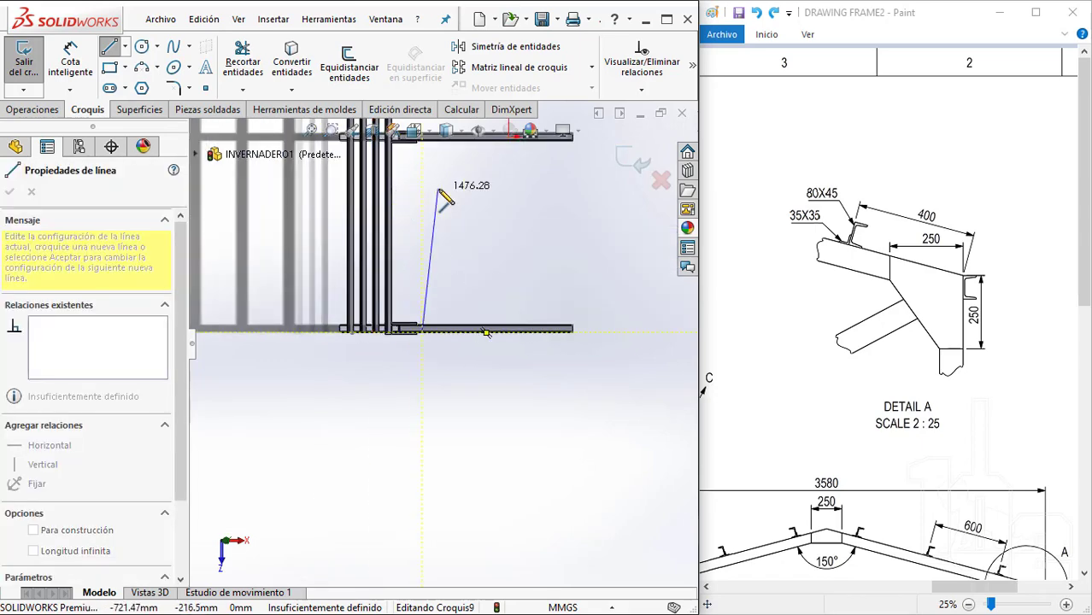
{"action": "scroll", "coordinate": [434, 215], "scroll_direction": "up", "scroll_amount": 3}
{"action": "scroll", "coordinate": [458, 256], "scroll_direction": "down", "scroll_amount": 3}
{"action": "scroll", "coordinate": [453, 339], "scroll_direction": "down", "scroll_amount": 3}
{"action": "scroll", "coordinate": [453, 335], "scroll_direction": "down", "scroll_amount": 1}
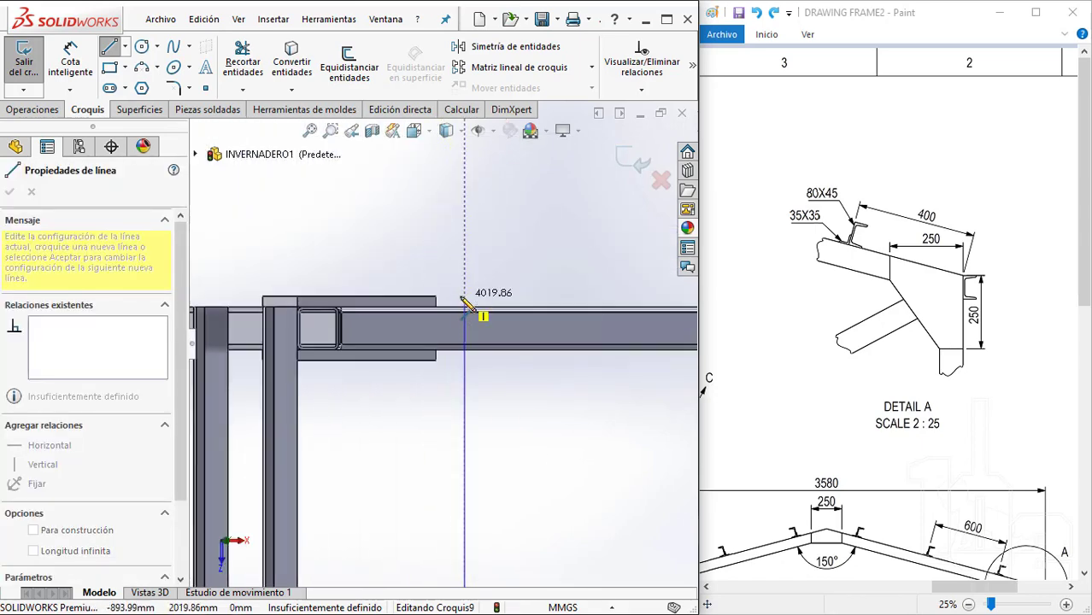
{"action": "scroll", "coordinate": [466, 309], "scroll_direction": "down", "scroll_amount": 1}
{"action": "left_click", "coordinate": [464, 307]}
{"action": "key", "text": "Escape"}
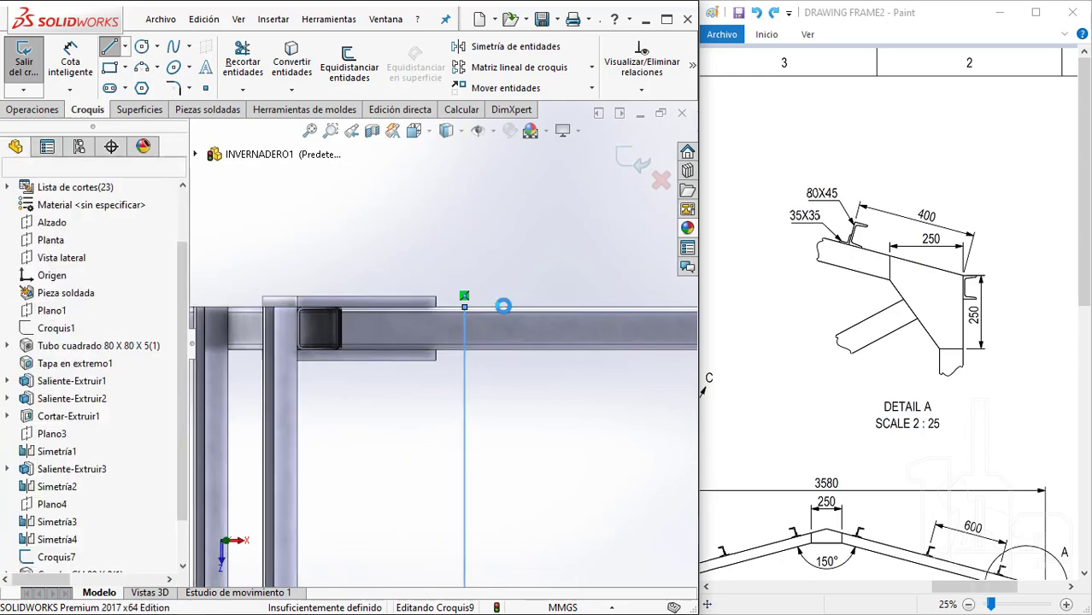
{"action": "scroll", "coordinate": [453, 376], "scroll_direction": "up", "scroll_amount": 3}
{"action": "scroll", "coordinate": [444, 440], "scroll_direction": "up", "scroll_amount": 2}
{"action": "scroll", "coordinate": [443, 440], "scroll_direction": "down", "scroll_amount": 4}
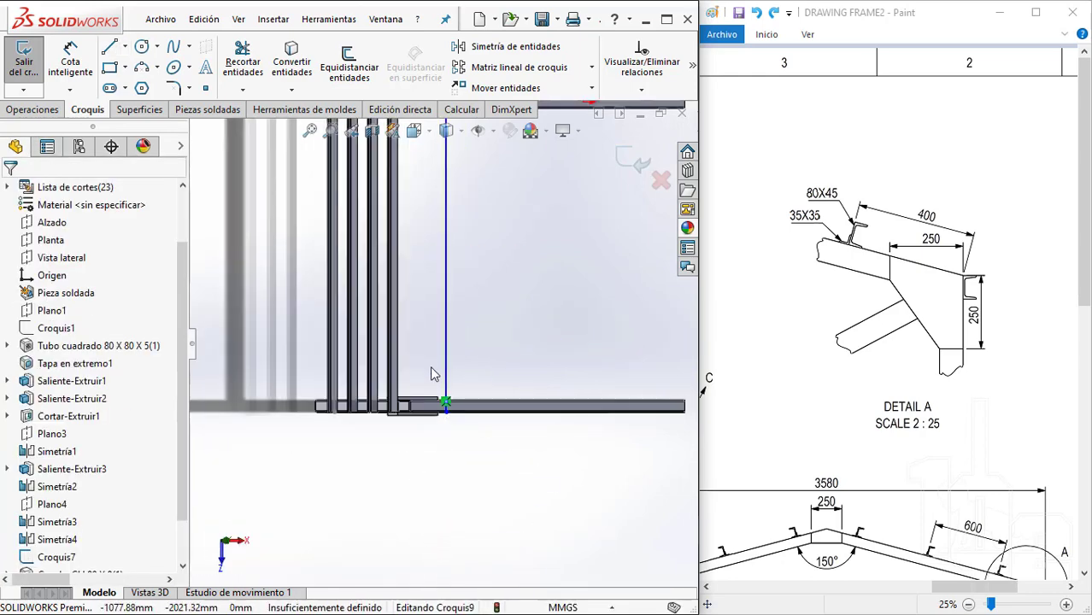
{"action": "scroll", "coordinate": [431, 369], "scroll_direction": "down", "scroll_amount": 2}
{"action": "middle_click_drag", "start_coordinate": [414, 421], "coordinate": [395, 404]}
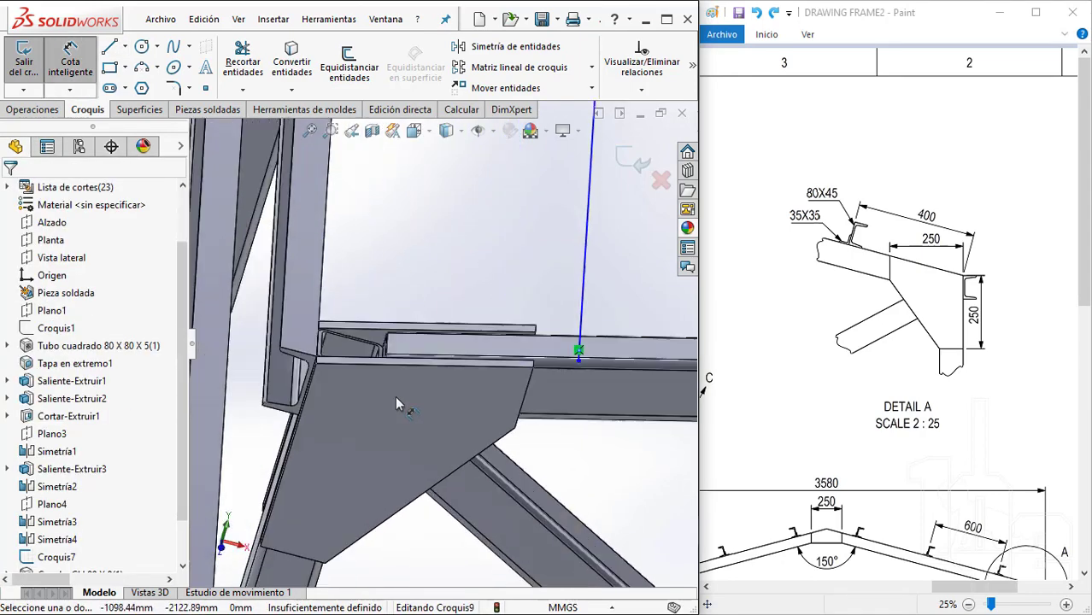
Convert the frame edge at the gusset corner into the sketch
{"action": "key", "text": "Escape"}
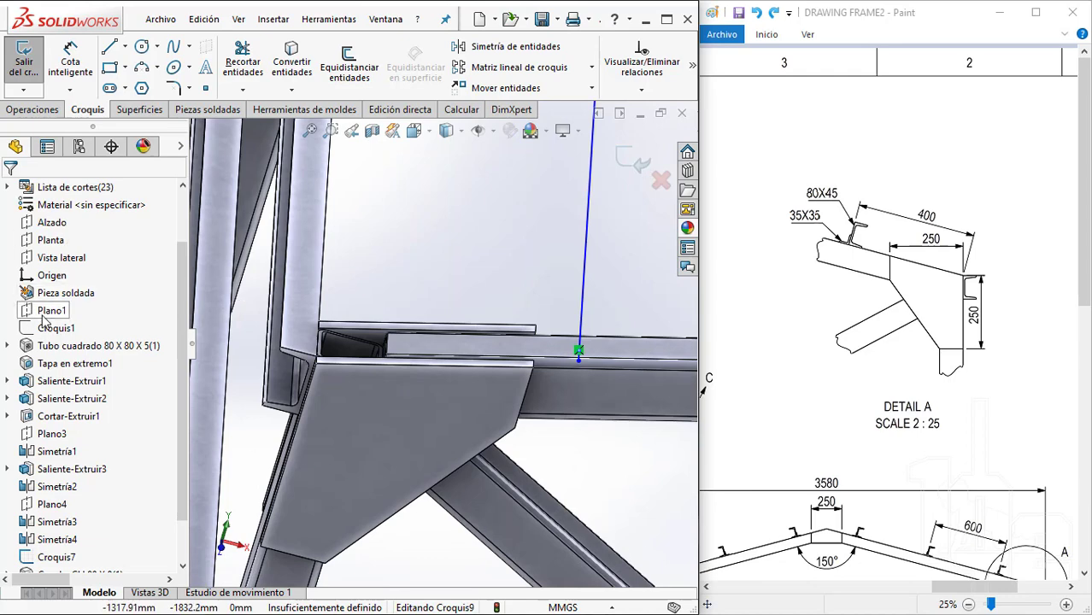
{"action": "left_click", "coordinate": [50, 327]}
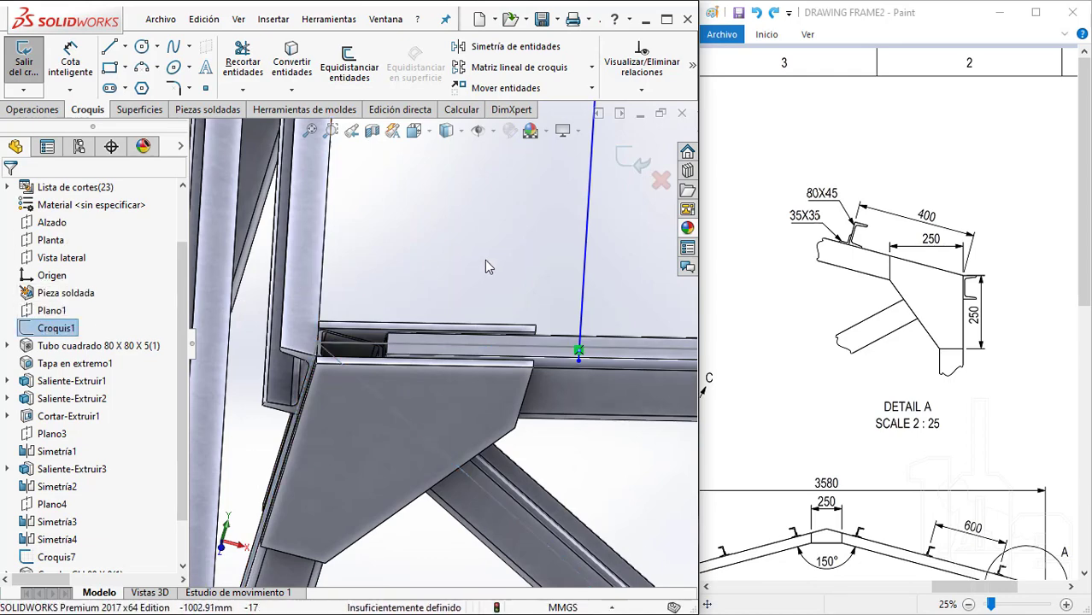
{"action": "left_click", "coordinate": [290, 62]}
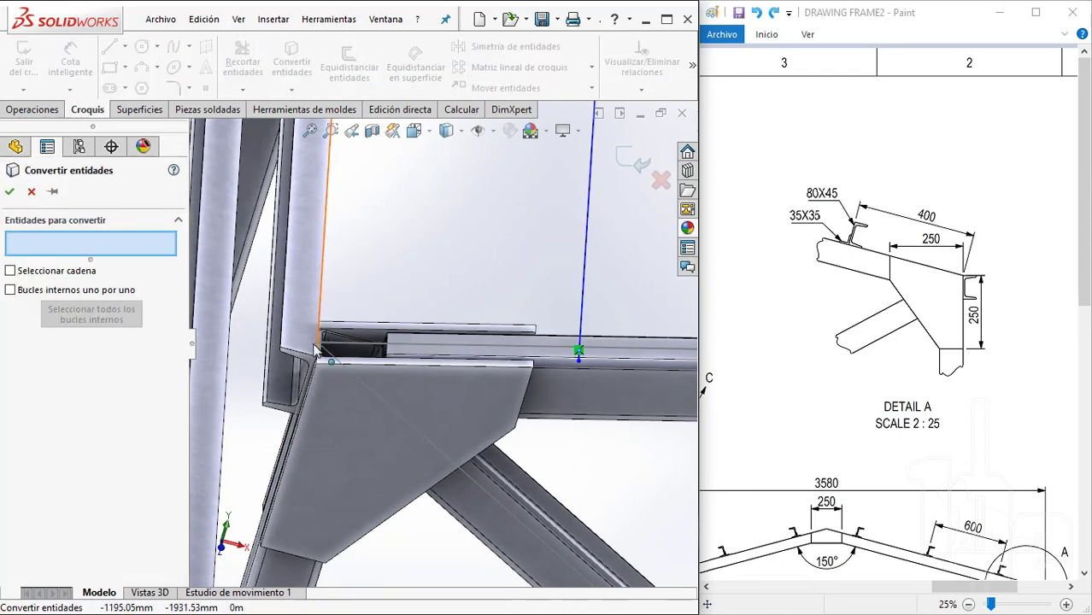
{"action": "left_click", "coordinate": [316, 346]}
{"action": "key", "text": "Return"}
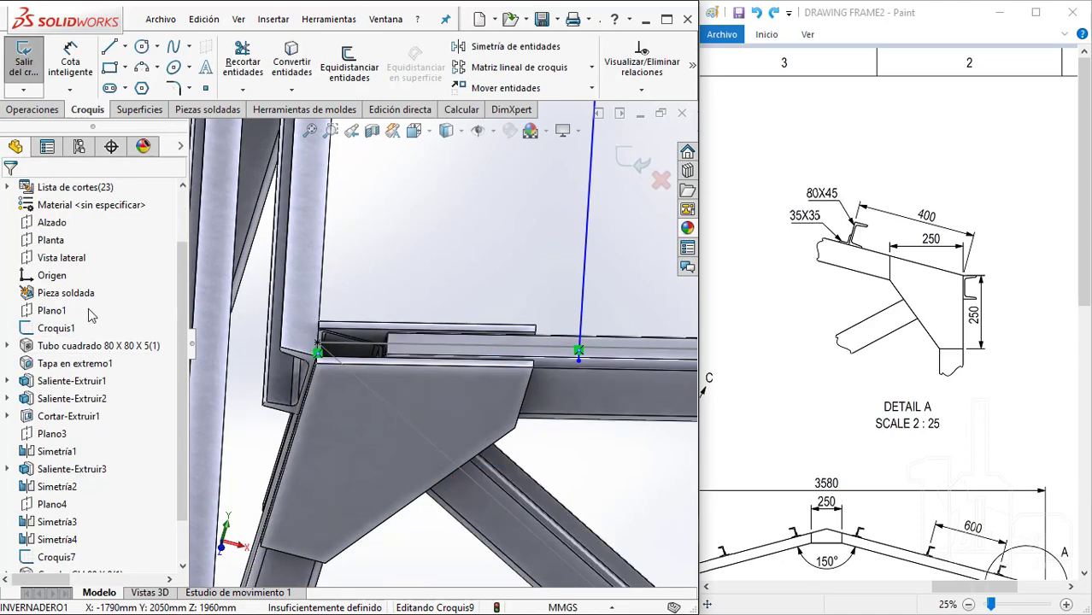
{"action": "left_click", "coordinate": [75, 329]}
{"action": "left_click", "coordinate": [527, 282]}
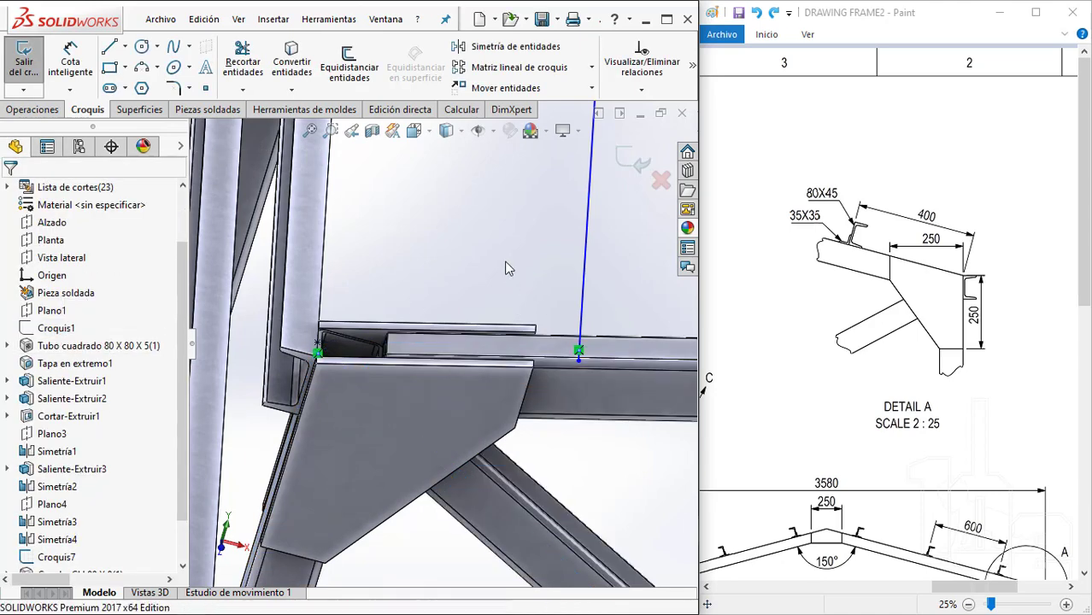
Dimension the line 400 mm from the gusset corner point
{"action": "key", "text": "d"}
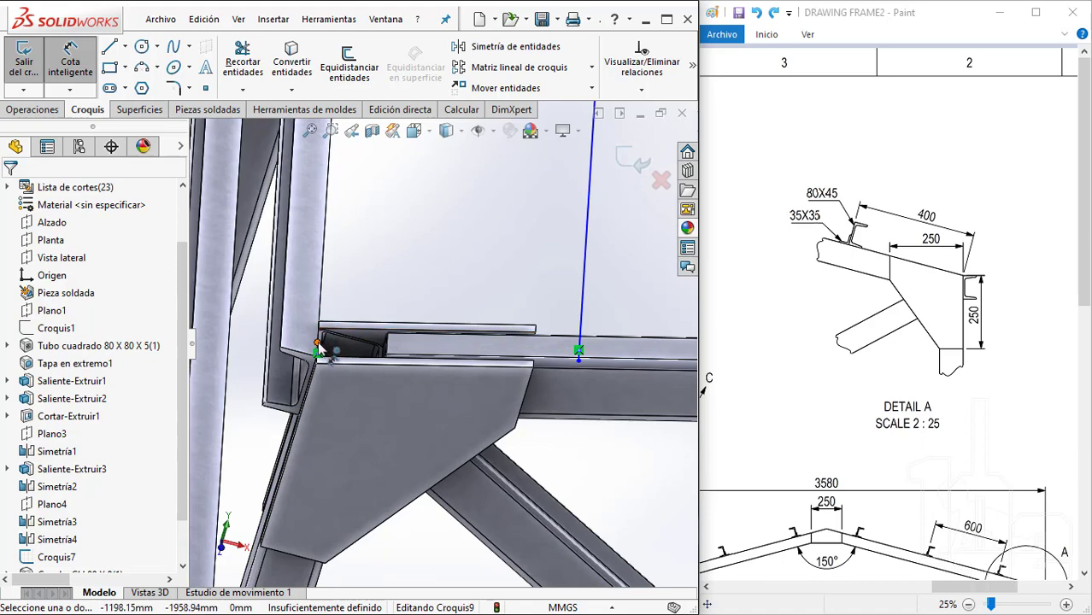
{"action": "left_click", "coordinate": [318, 345]}
{"action": "left_click", "coordinate": [578, 352]}
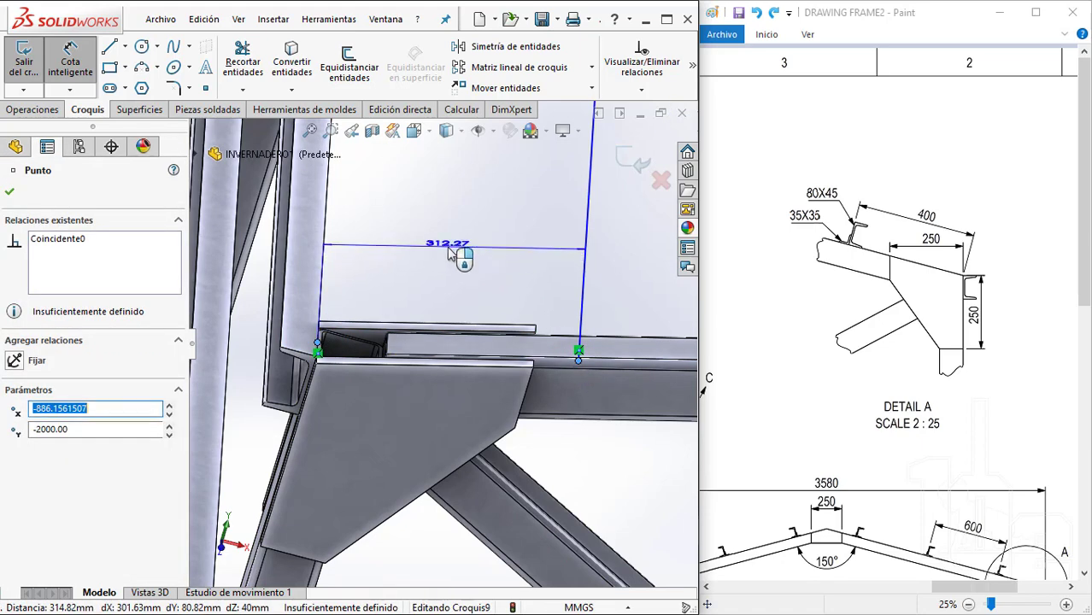
{"action": "left_click", "coordinate": [460, 254]}
{"action": "type", "text": "400"}
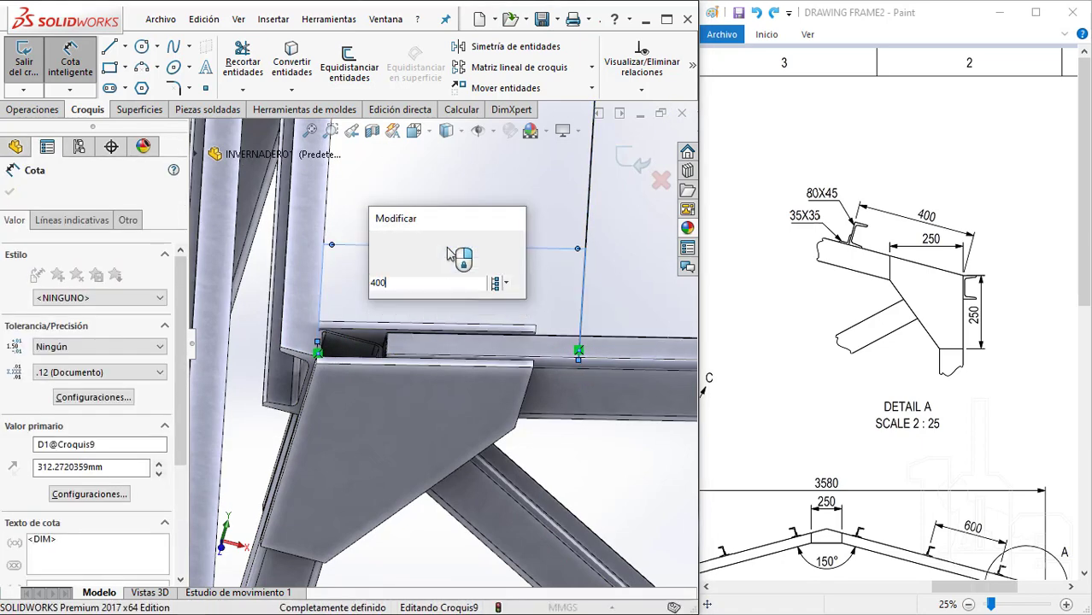
{"action": "key", "text": "Return"}
{"action": "key", "text": "Escape"}
{"action": "scroll", "coordinate": [455, 247], "scroll_direction": "up", "scroll_amount": 3}
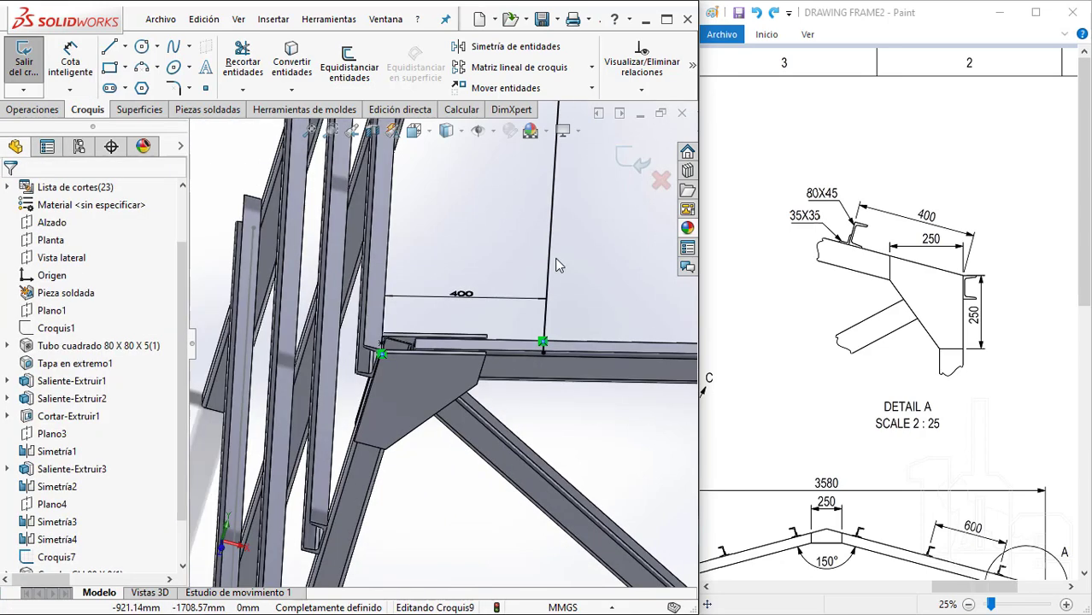
{"action": "scroll", "coordinate": [455, 247], "scroll_direction": "up", "scroll_amount": 3}
{"action": "scroll", "coordinate": [455, 247], "scroll_direction": "up", "scroll_amount": 3}
{"action": "scroll", "coordinate": [455, 248], "scroll_direction": "down", "scroll_amount": 3}
{"action": "scroll", "coordinate": [455, 249], "scroll_direction": "down", "scroll_amount": 3}
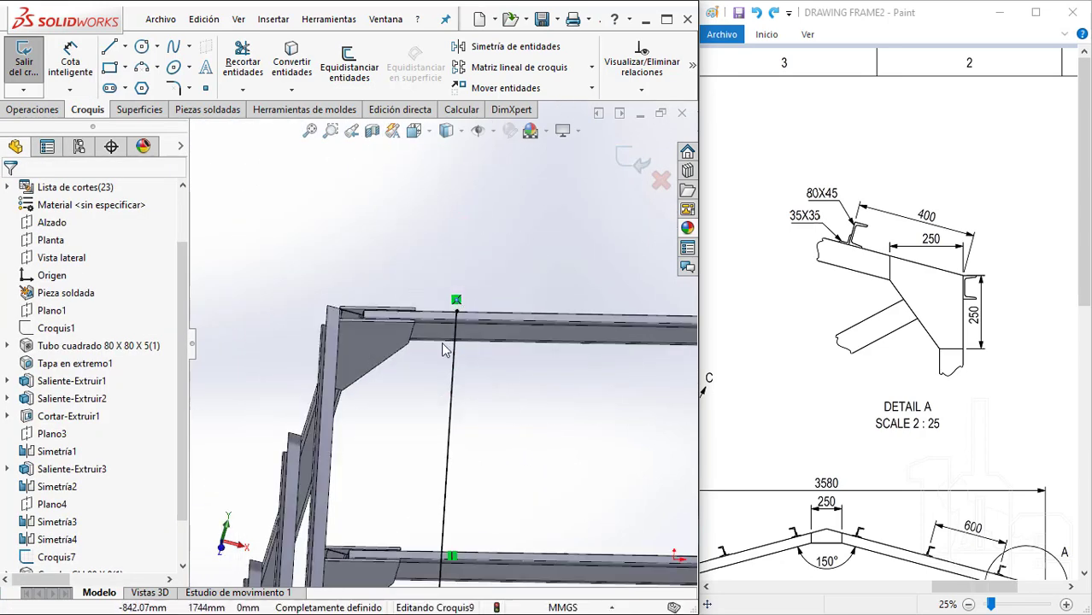
{"action": "scroll", "coordinate": [543, 243], "scroll_direction": "up", "scroll_amount": 1}
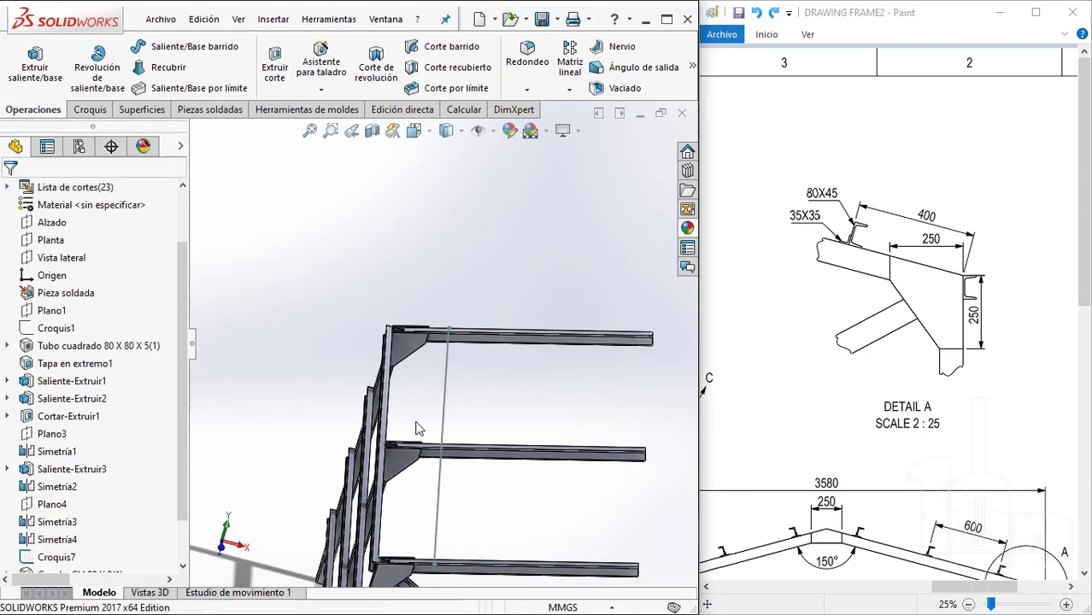
{"action": "mouse_move", "coordinate": [419, 428]}
{"action": "middle_mouse_down"}
{"action": "mouse_move", "coordinate": [457, 448]}
{"action": "mouse_move", "coordinate": [444, 369]}
{"action": "middle_mouse_up"}
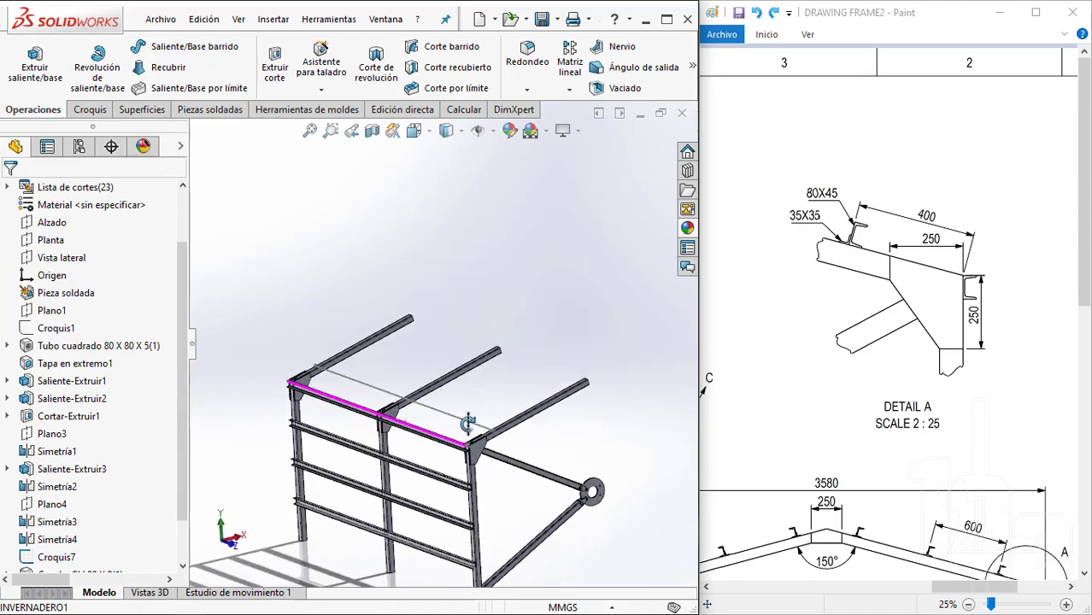
{"action": "scroll", "coordinate": [443, 369], "scroll_direction": "down", "scroll_amount": 3}
{"action": "scroll", "coordinate": [443, 369], "scroll_direction": "down", "scroll_amount": 3}
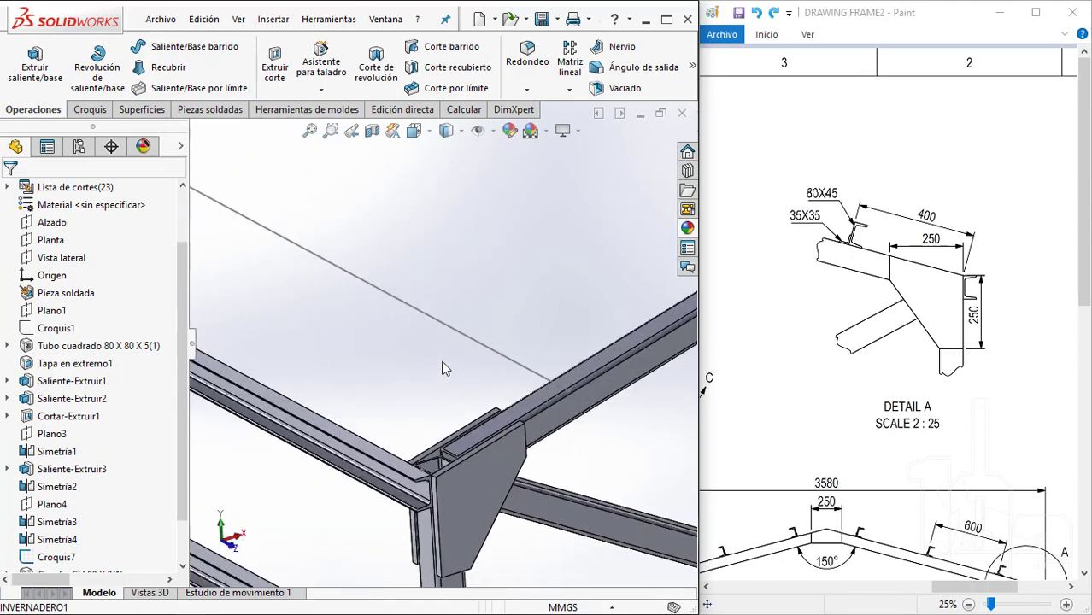
Add an ISO CH 80 x 8 C-channel structural member along Línea1 of Croquis9
{"action": "left_click", "coordinate": [218, 111]}
{"action": "left_click", "coordinate": [111, 65]}
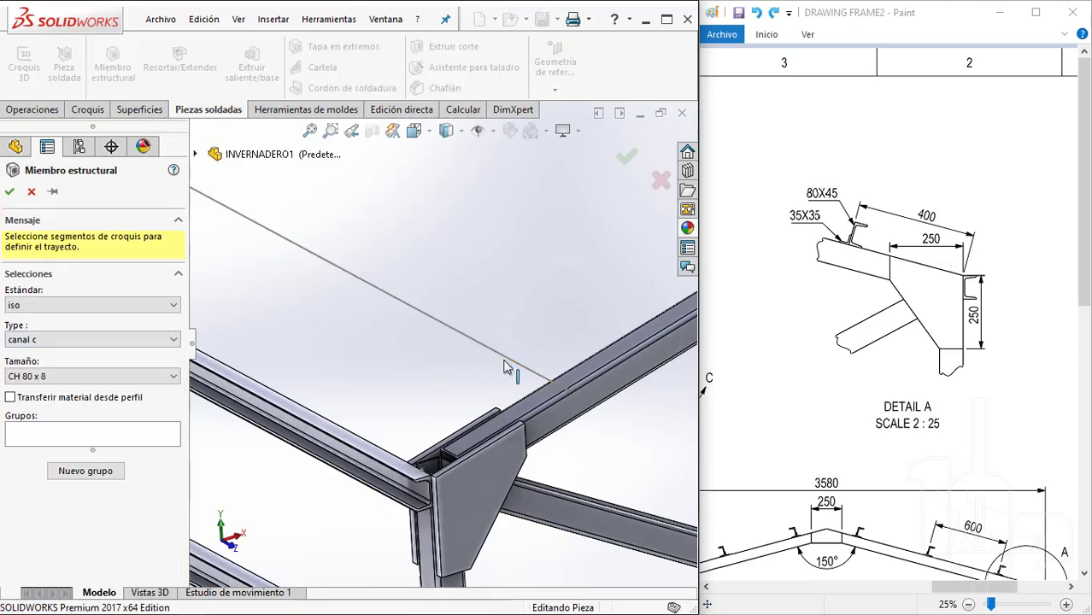
{"action": "left_click", "coordinate": [564, 385]}
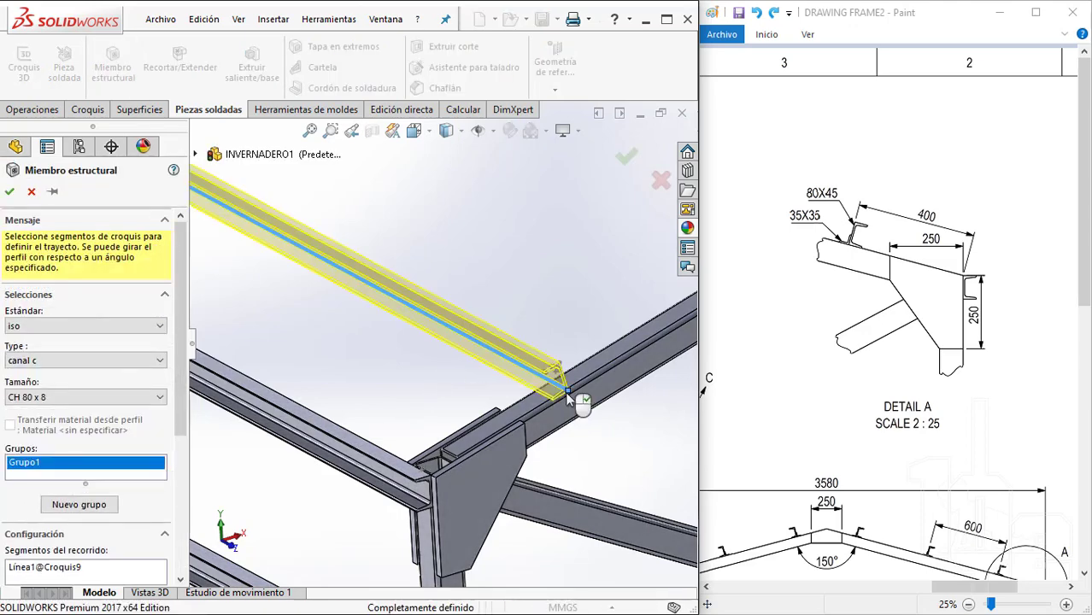
{"action": "scroll", "coordinate": [552, 377], "scroll_direction": "down", "scroll_amount": 5}
{"action": "mouse_move", "coordinate": [428, 387]}
{"action": "middle_mouse_down"}
{"action": "mouse_move", "coordinate": [379, 362]}
{"action": "mouse_move", "coordinate": [403, 372]}
{"action": "middle_mouse_up"}
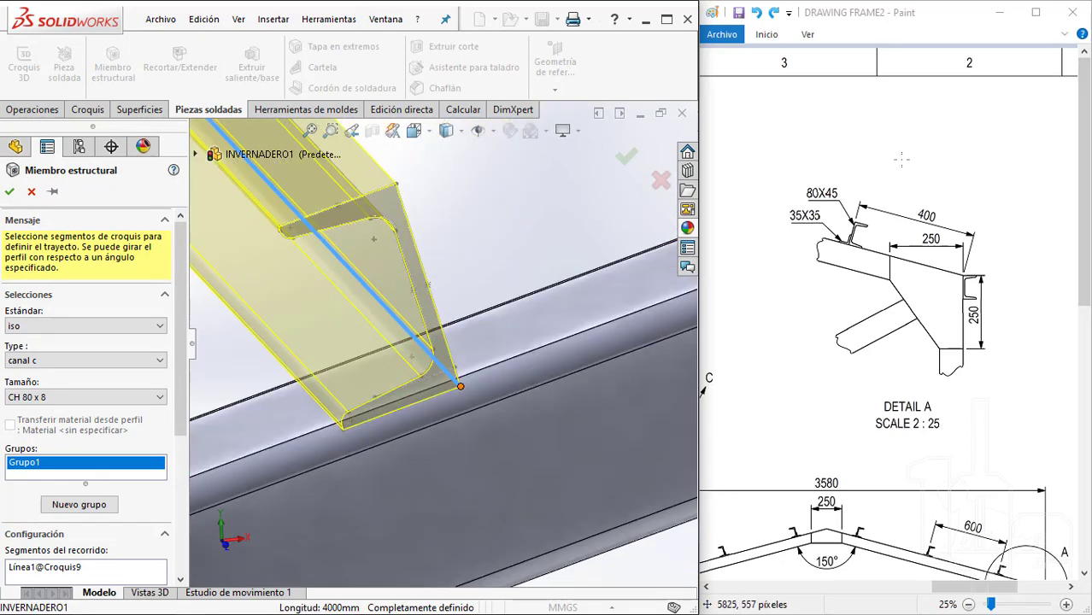
{"action": "left_click_drag", "start_coordinate": [902, 159], "coordinate": [818, 179]}
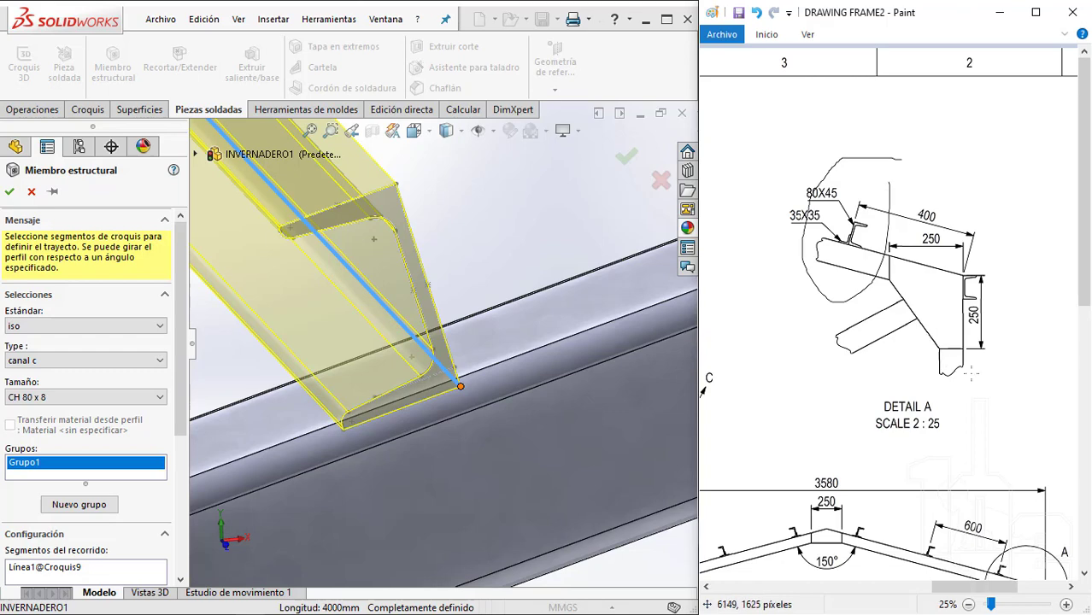
{"action": "key", "text": "ctrl+z"}
{"action": "scroll", "coordinate": [971, 372], "scroll_direction": "down", "scroll_amount": 3}
{"action": "scroll", "coordinate": [1052, 261], "scroll_direction": "down", "scroll_amount": 2}
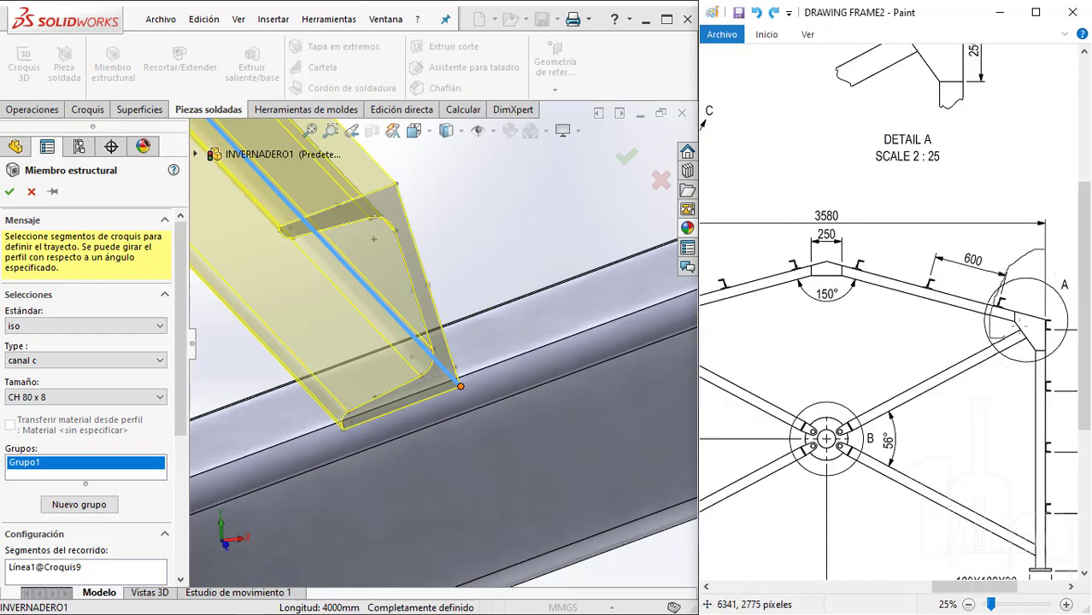
{"action": "scroll", "coordinate": [455, 278], "scroll_direction": "up", "scroll_amount": 4}
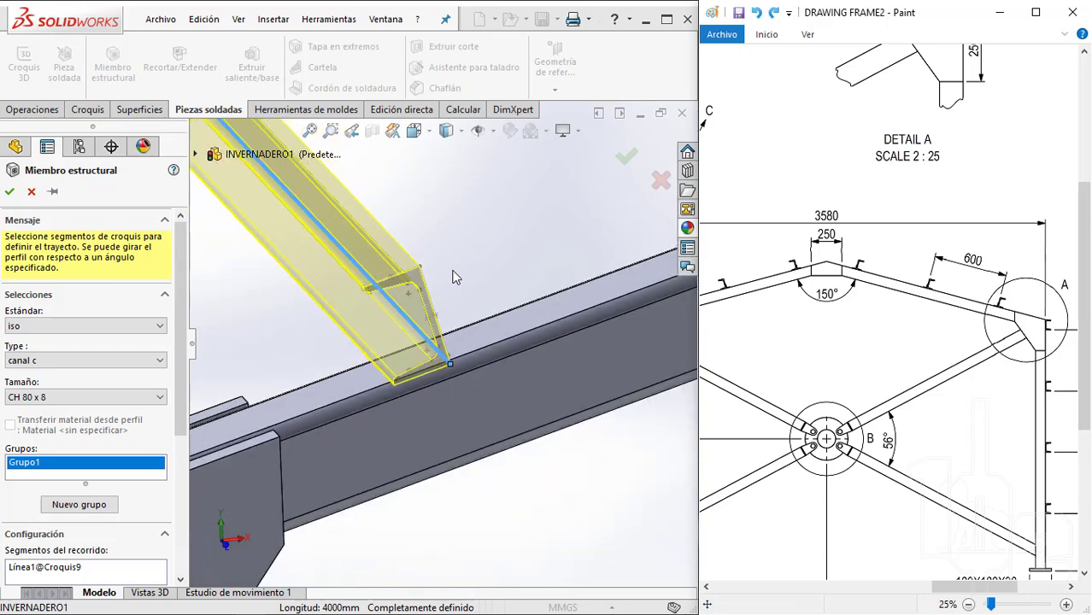
{"action": "scroll", "coordinate": [513, 256], "scroll_direction": "up", "scroll_amount": 4}
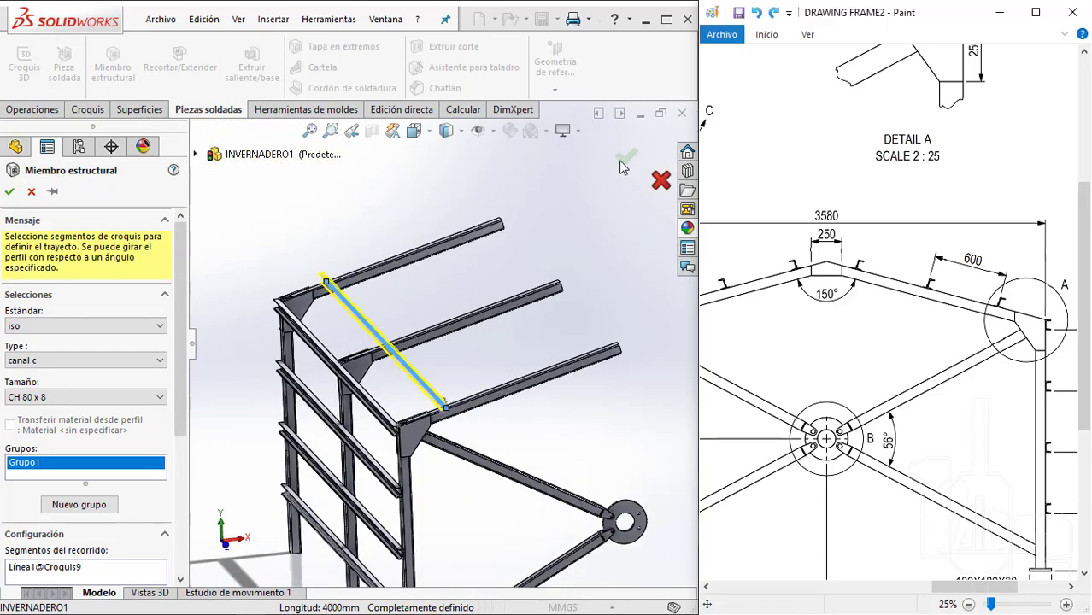
{"action": "left_click", "coordinate": [623, 161]}
{"action": "middle_click_drag", "start_coordinate": [623, 166], "coordinate": [432, 367]}
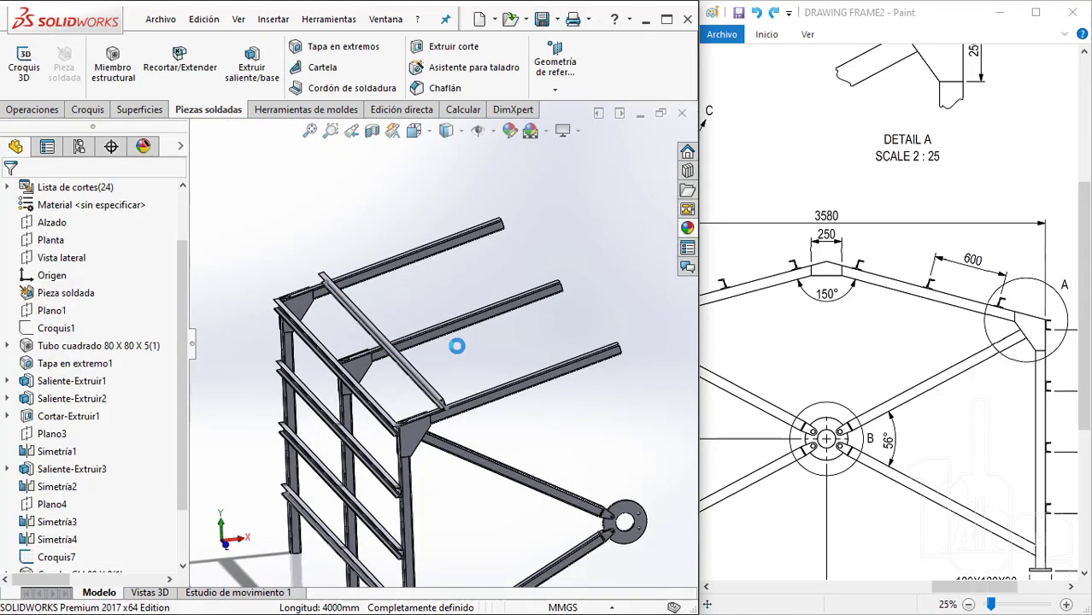
Hide the purlin's sketch line
{"action": "scroll", "coordinate": [432, 368], "scroll_direction": "down", "scroll_amount": 2}
{"action": "scroll", "coordinate": [434, 368], "scroll_direction": "down", "scroll_amount": 2}
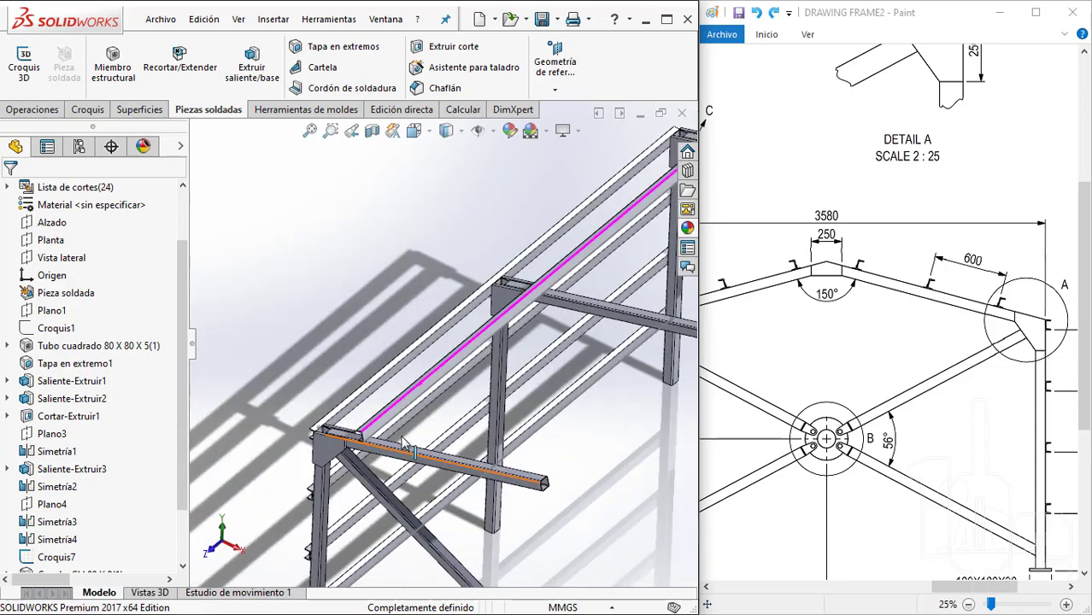
{"action": "scroll", "coordinate": [436, 369], "scroll_direction": "down", "scroll_amount": 3}
{"action": "scroll", "coordinate": [438, 370], "scroll_direction": "down", "scroll_amount": 2}
{"action": "left_click", "coordinate": [439, 372]}
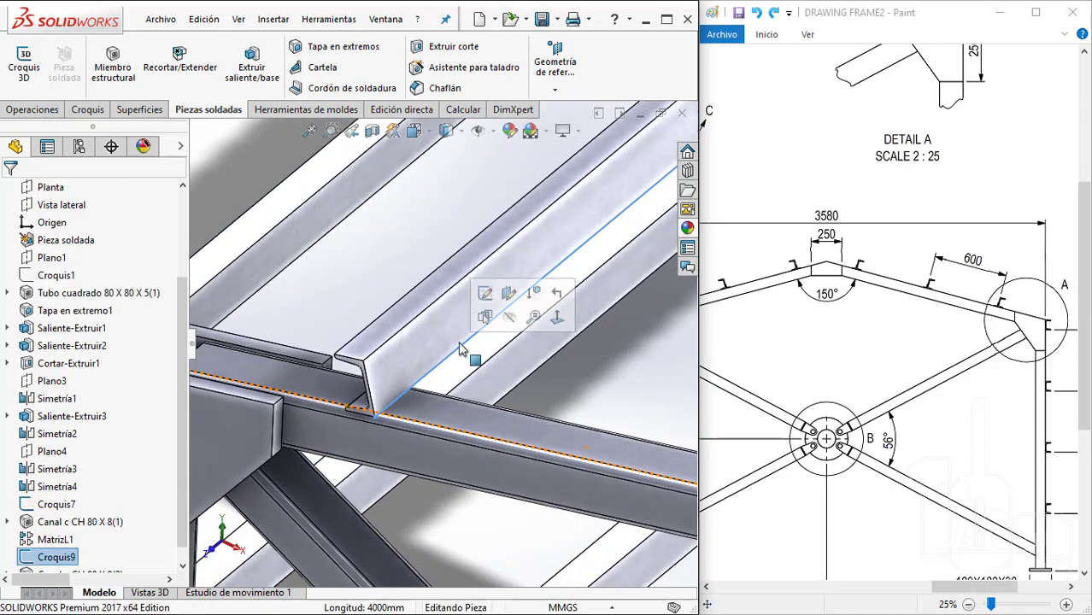
{"action": "left_click", "coordinate": [505, 315]}
{"action": "middle_click_drag", "start_coordinate": [419, 402], "coordinate": [423, 413]}
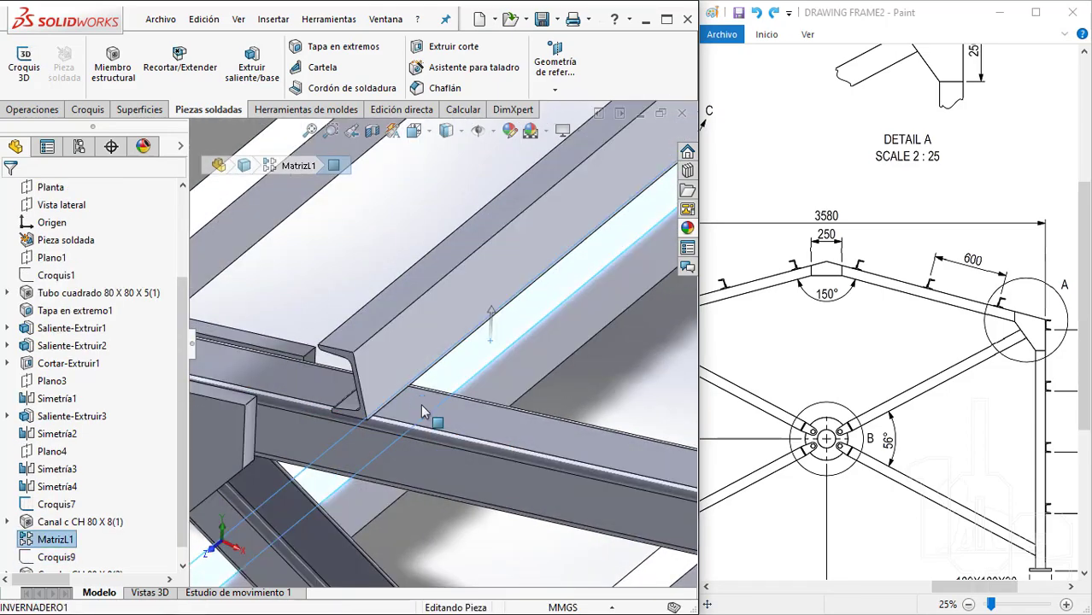
{"action": "left_click", "coordinate": [480, 365]}
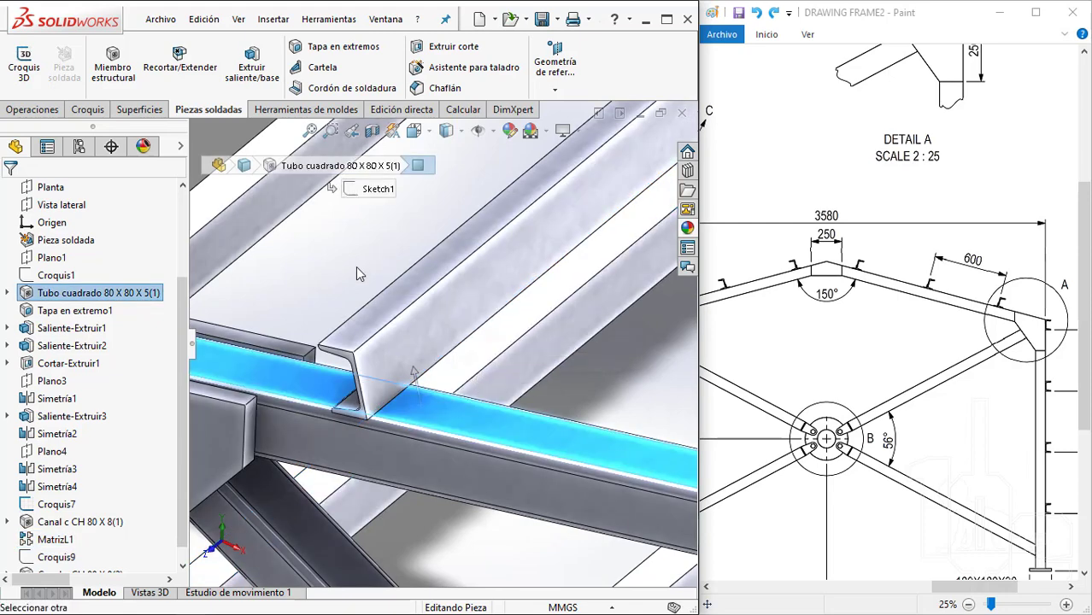
{"action": "key", "text": "Escape"}
Start a new sketch on the tube beam's face, viewed normal to it
{"action": "left_click", "coordinate": [419, 403]}
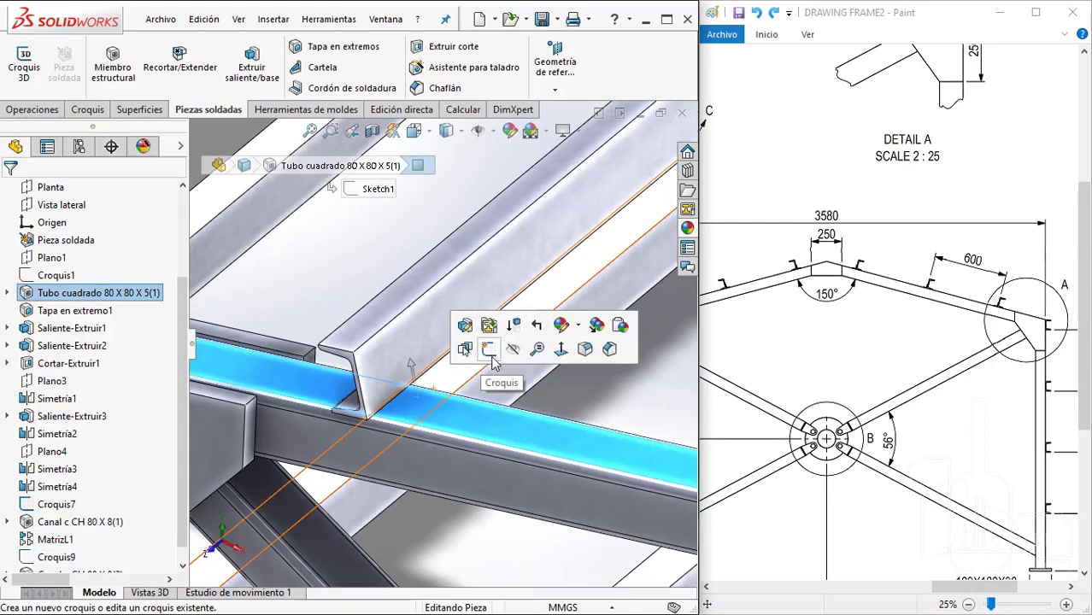
{"action": "left_click", "coordinate": [487, 351]}
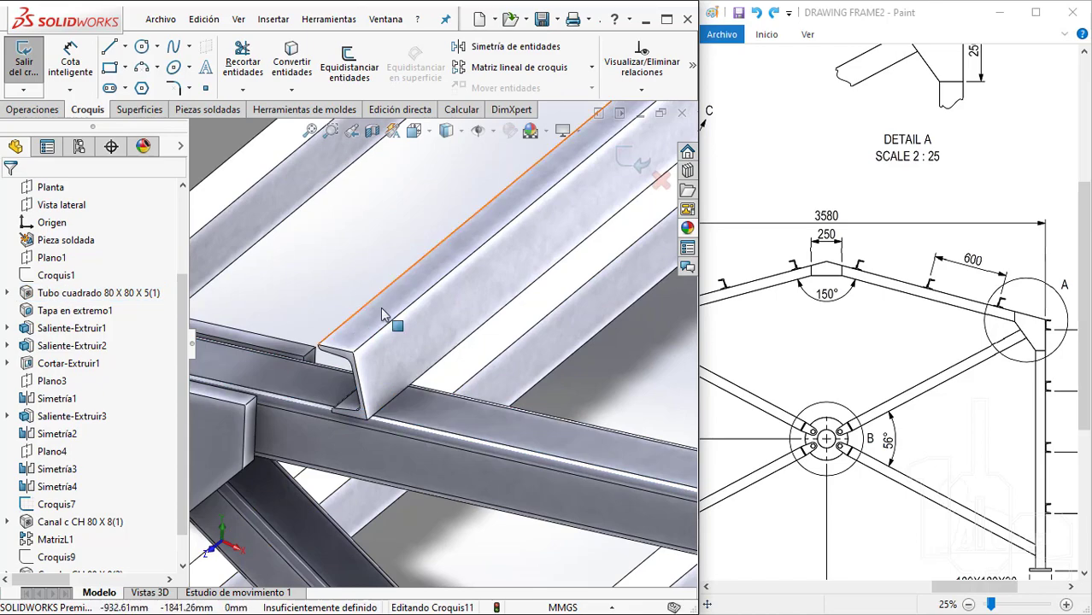
{"action": "mouse_move", "coordinate": [369, 245]}
{"action": "middle_mouse_down"}
{"action": "mouse_move", "coordinate": [393, 378]}
{"action": "mouse_move", "coordinate": [365, 408]}
{"action": "mouse_move", "coordinate": [390, 345]}
{"action": "middle_mouse_up"}
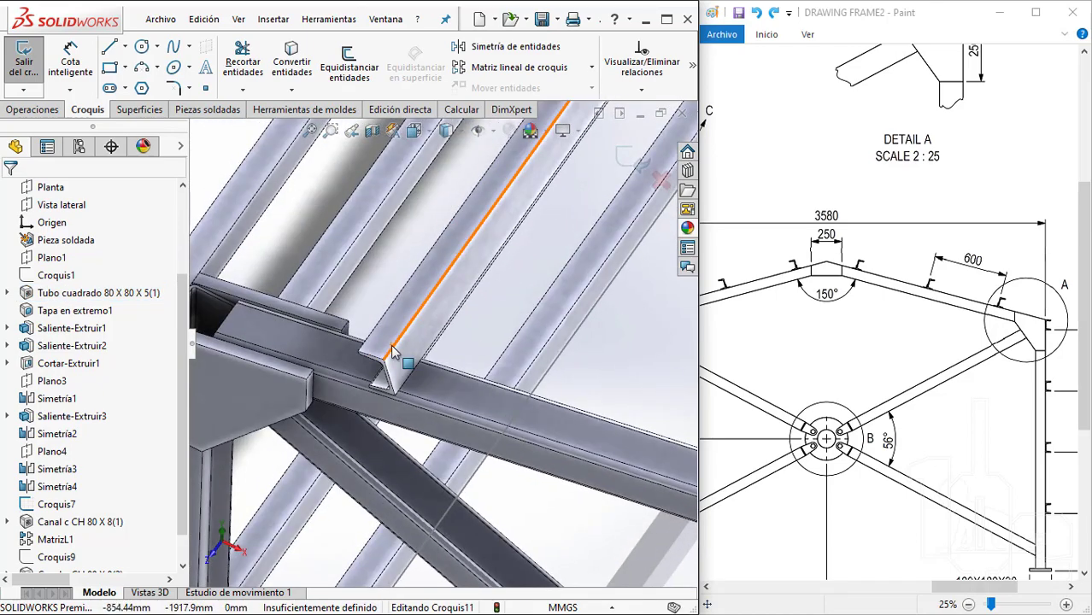
{"action": "key", "text": "ctrl+8"}
{"action": "scroll", "coordinate": [405, 428], "scroll_direction": "down", "scroll_amount": 3}
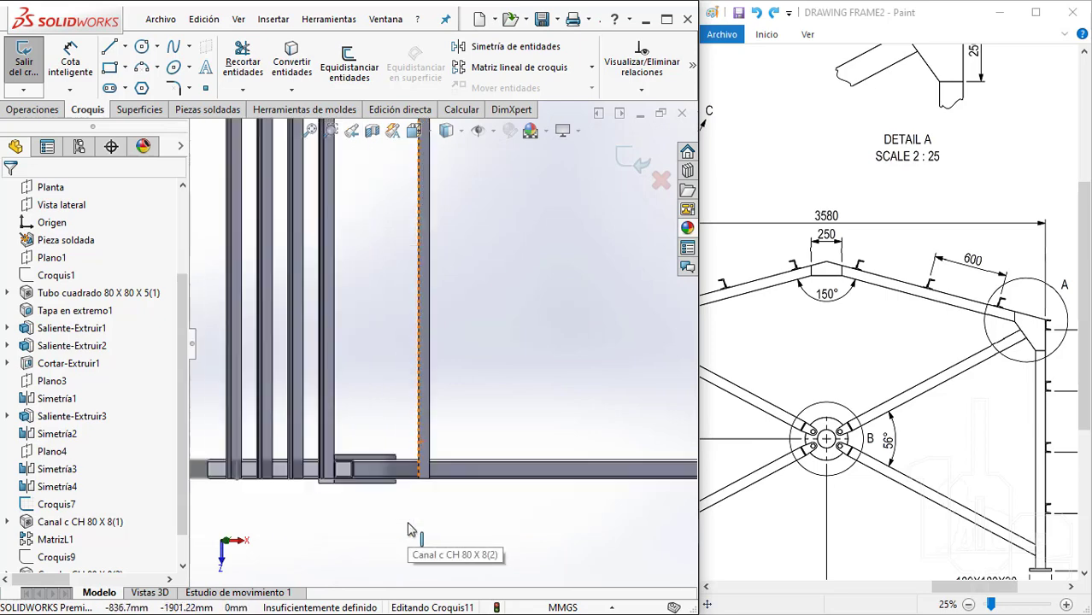
{"action": "scroll", "coordinate": [465, 399], "scroll_direction": "down", "scroll_amount": 2}
{"action": "scroll", "coordinate": [465, 399], "scroll_direction": "down", "scroll_amount": 3}
{"action": "scroll", "coordinate": [340, 440], "scroll_direction": "down", "scroll_amount": 1}
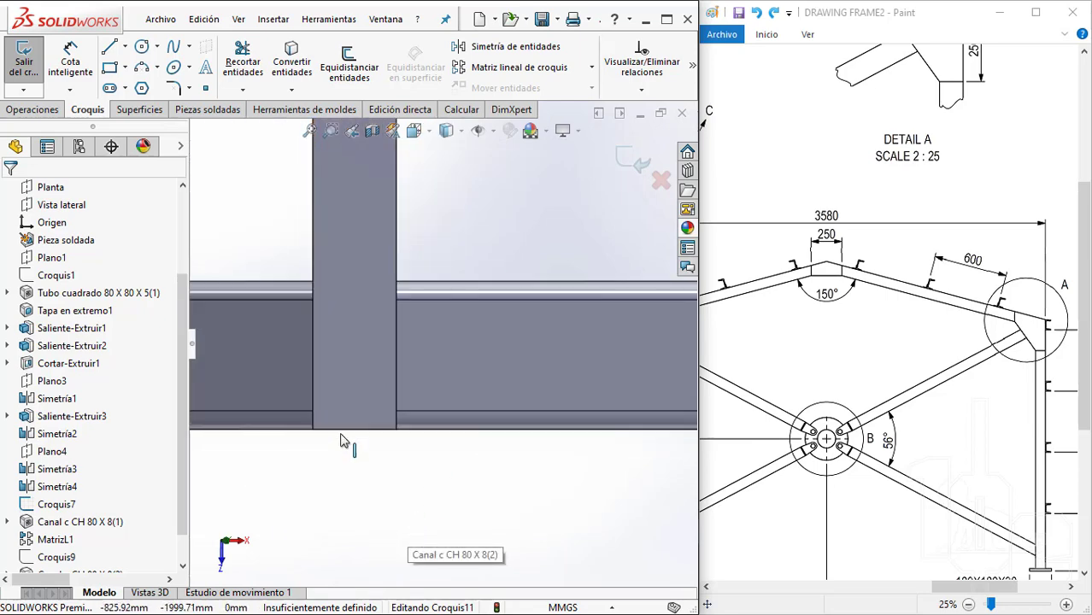
Draw a vertical line across the beam at the purlin's end and exit the sketch
{"action": "key", "text": "l"}
{"action": "left_click", "coordinate": [396, 428]}
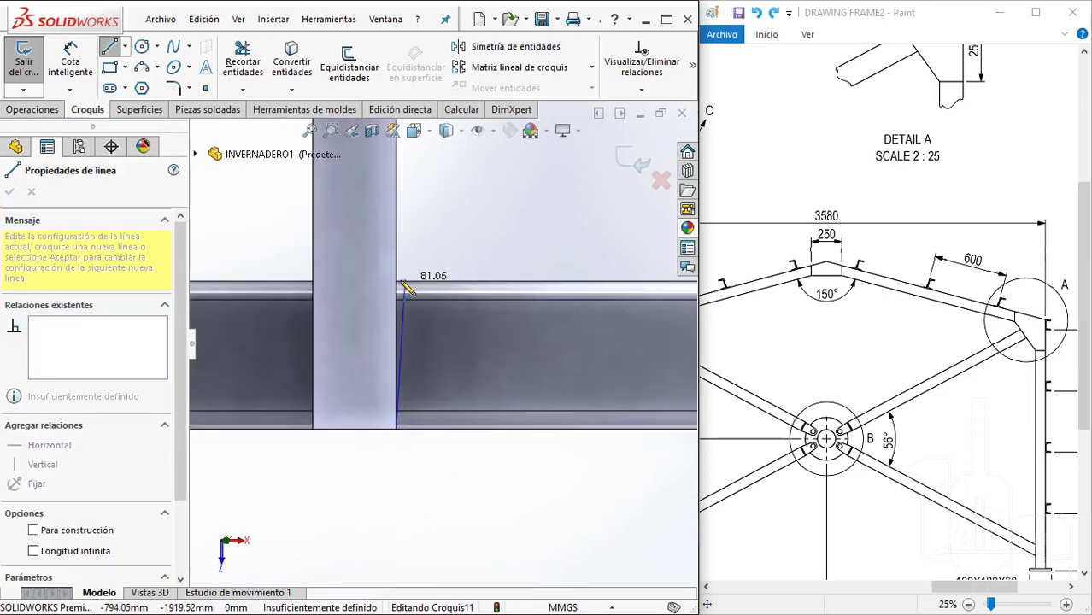
{"action": "left_click", "coordinate": [399, 282]}
{"action": "key", "text": "Escape"}
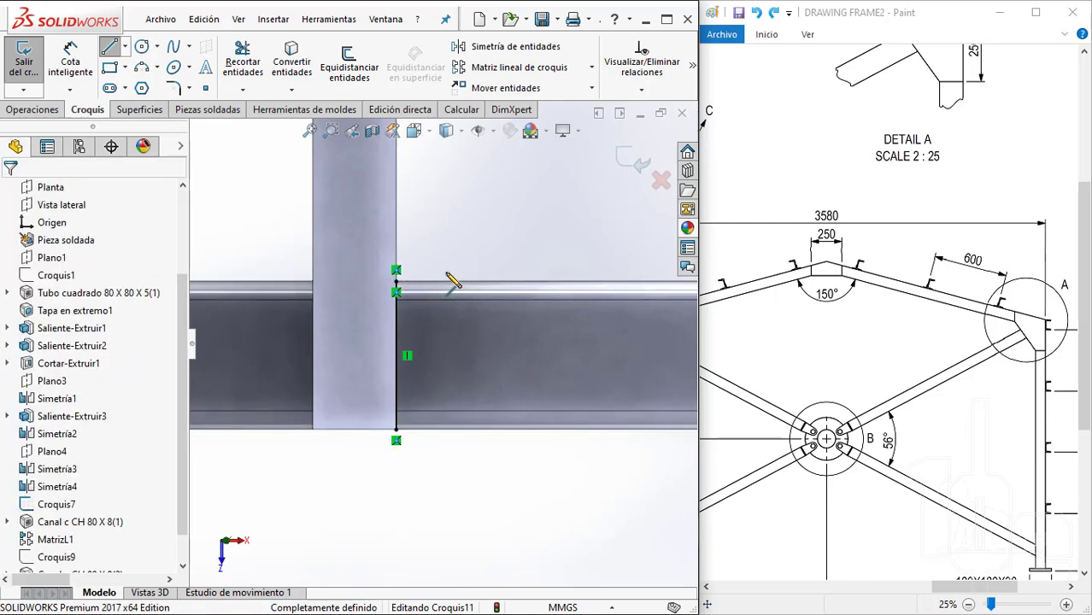
{"action": "mouse_move", "coordinate": [451, 282]}
{"action": "middle_mouse_down"}
{"action": "mouse_move", "coordinate": [442, 286]}
{"action": "mouse_move", "coordinate": [572, 201]}
{"action": "middle_mouse_up"}
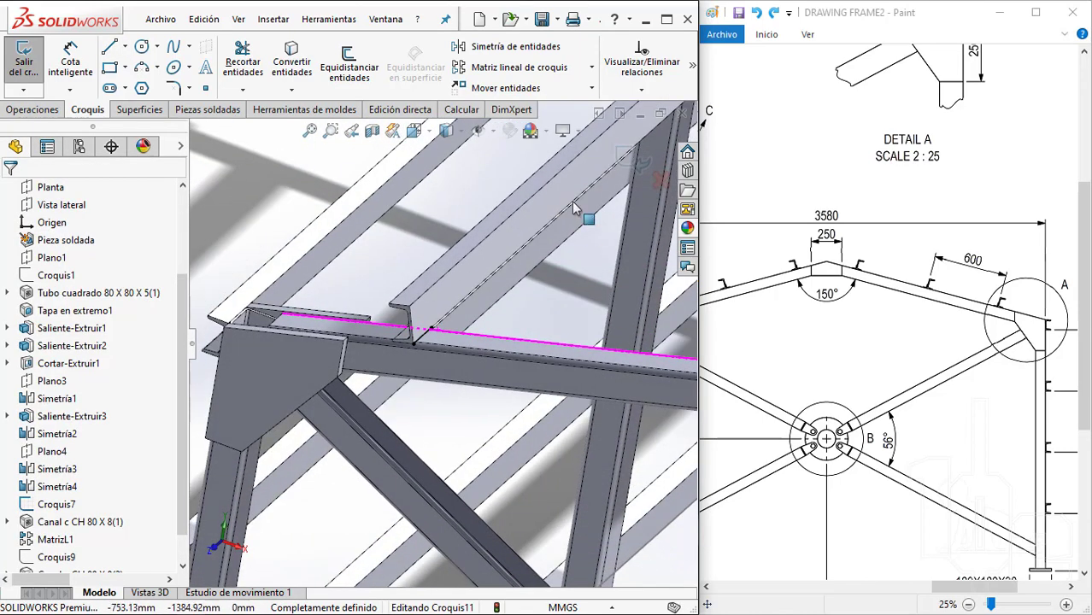
{"action": "left_click", "coordinate": [623, 157]}
{"action": "scroll", "coordinate": [876, 158], "scroll_direction": "up", "scroll_amount": 3}
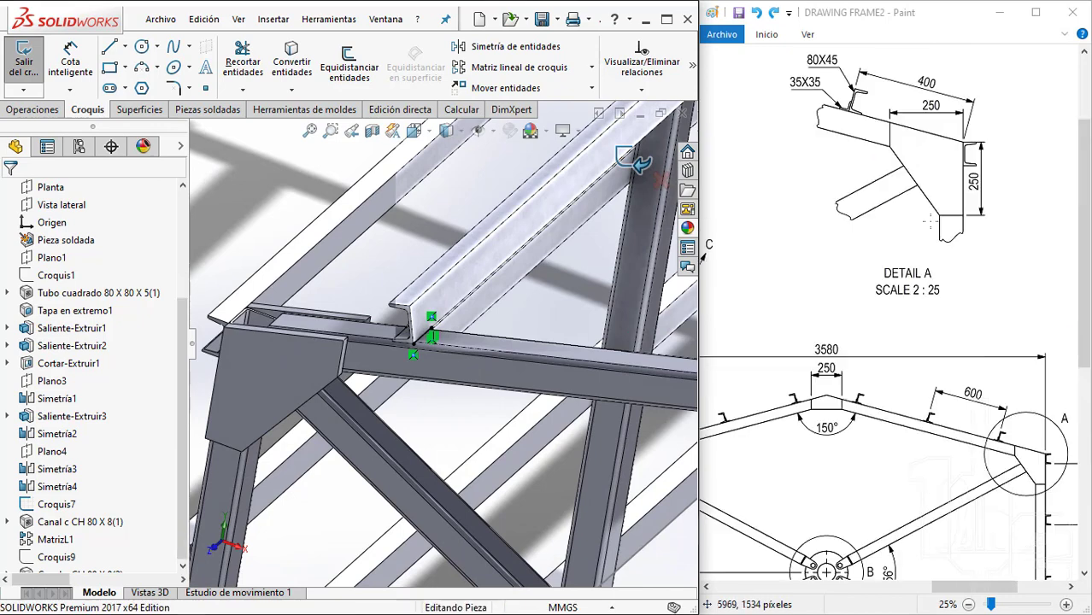
{"action": "scroll", "coordinate": [875, 158], "scroll_direction": "up", "scroll_amount": 3}
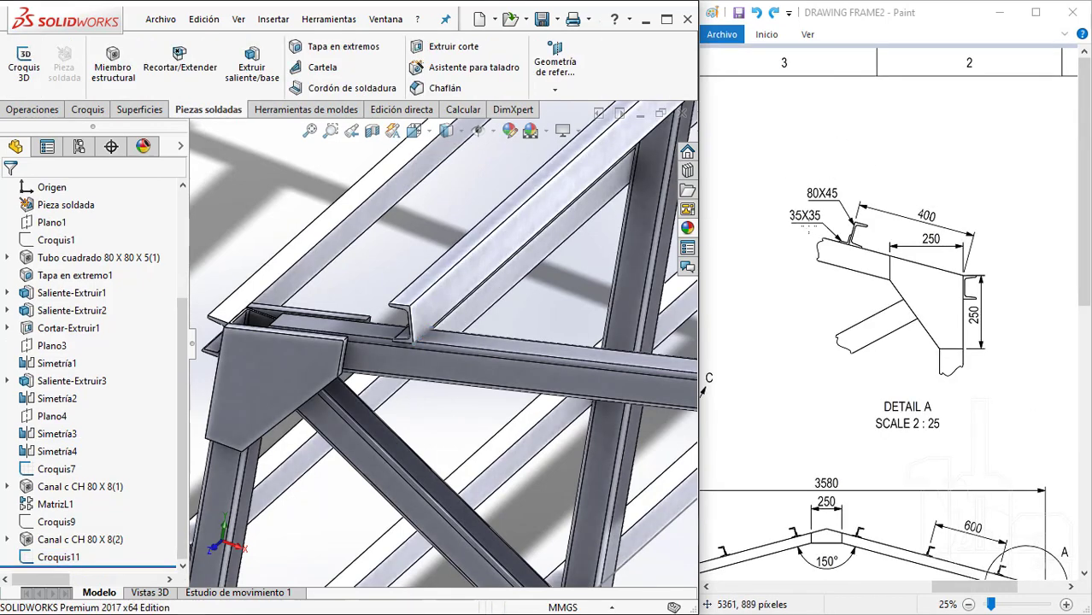
Add an equal L Angle 35x35x4 member along Croquis11's line with the profile rotated 90°
{"action": "scroll", "coordinate": [437, 345], "scroll_direction": "down", "scroll_amount": 4}
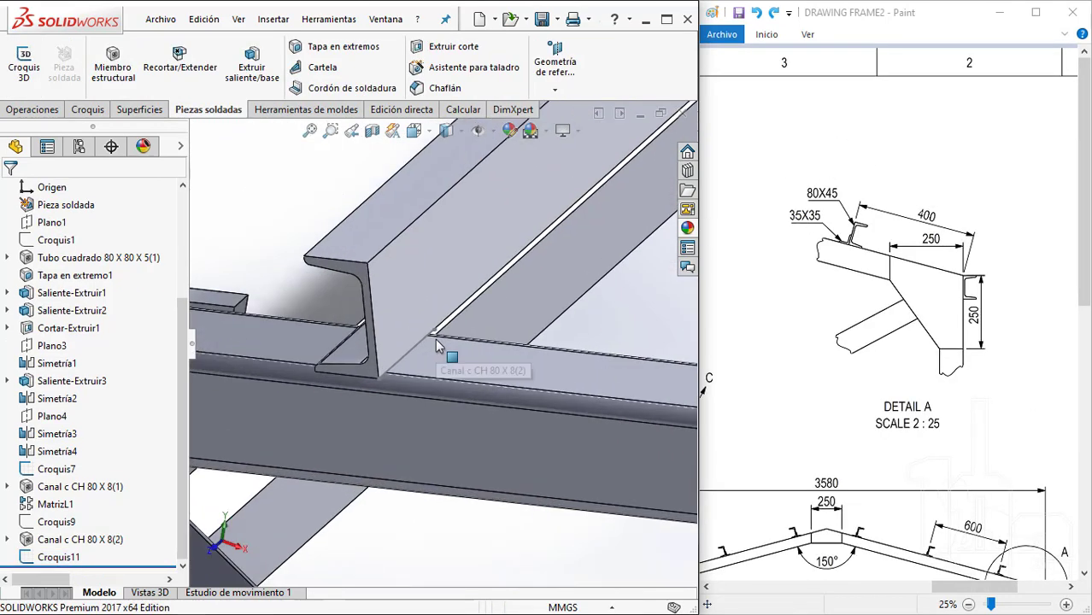
{"action": "left_click", "coordinate": [99, 70]}
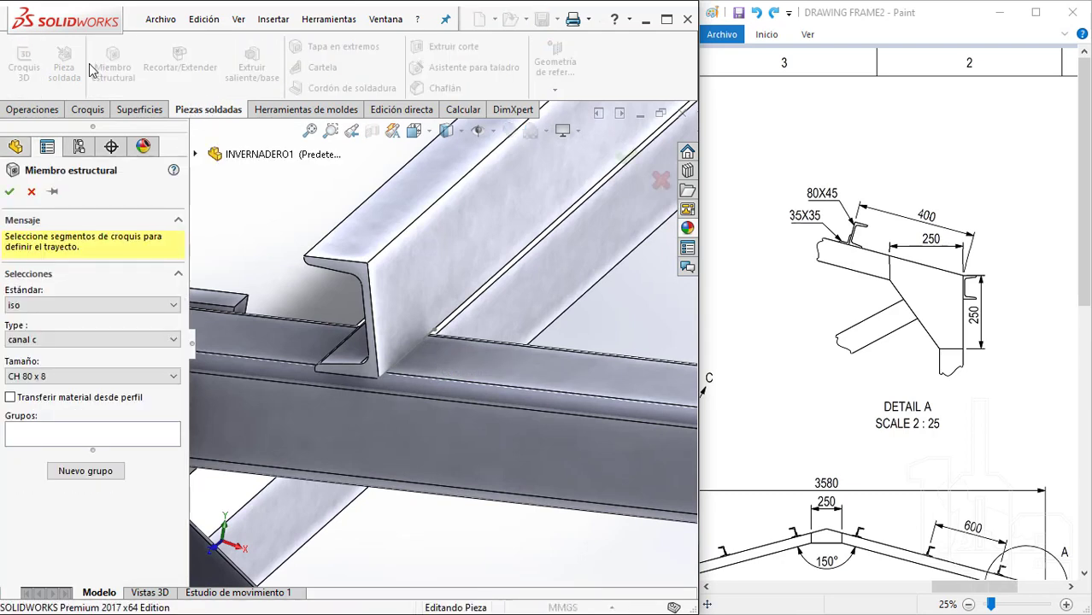
{"action": "left_click", "coordinate": [37, 341]}
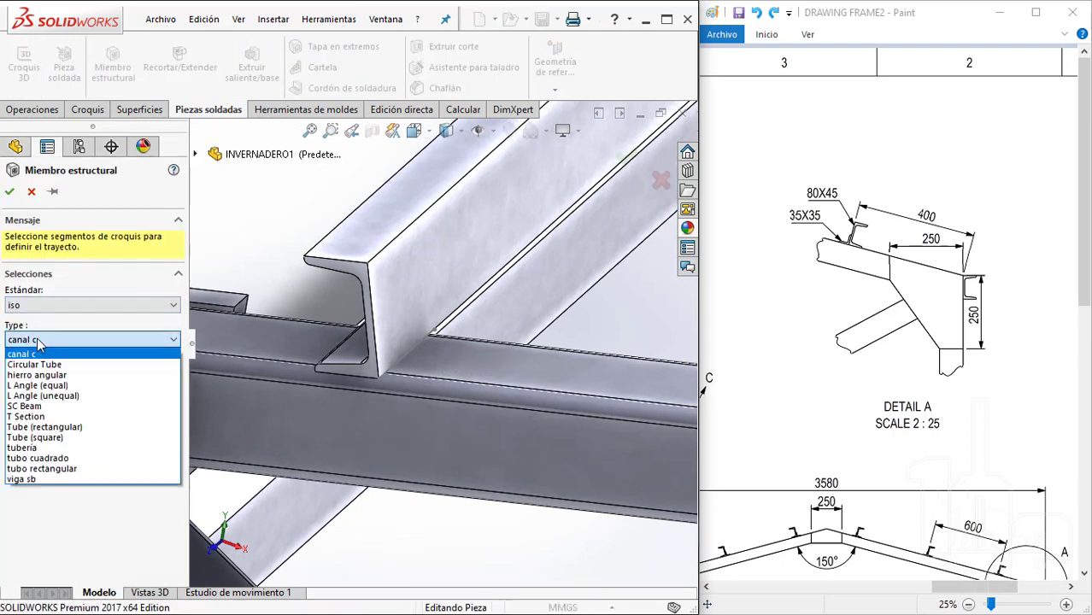
{"action": "left_click", "coordinate": [35, 388]}
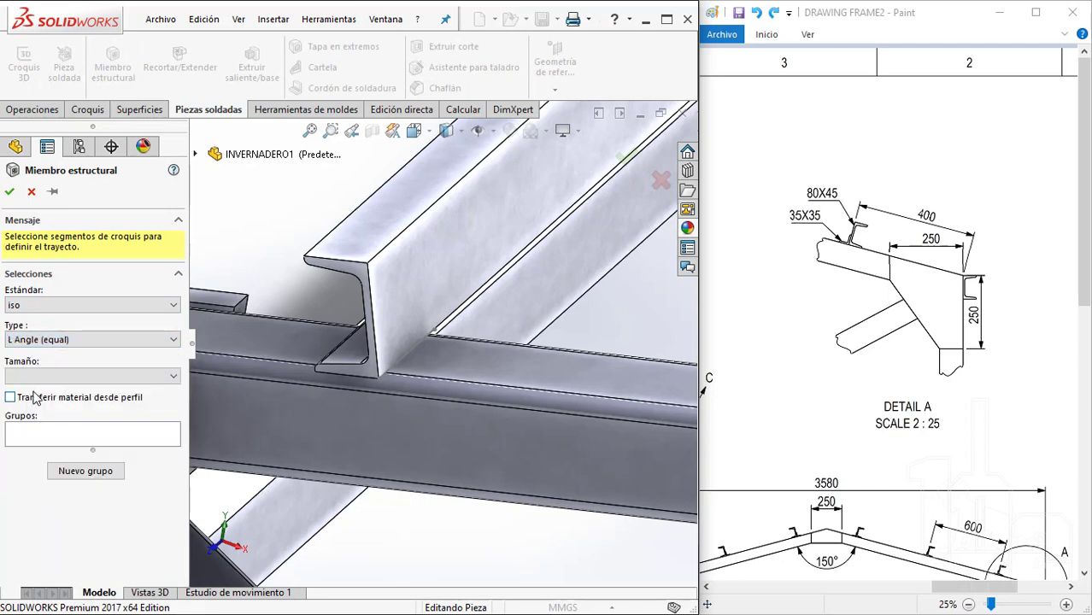
{"action": "left_click", "coordinate": [50, 377]}
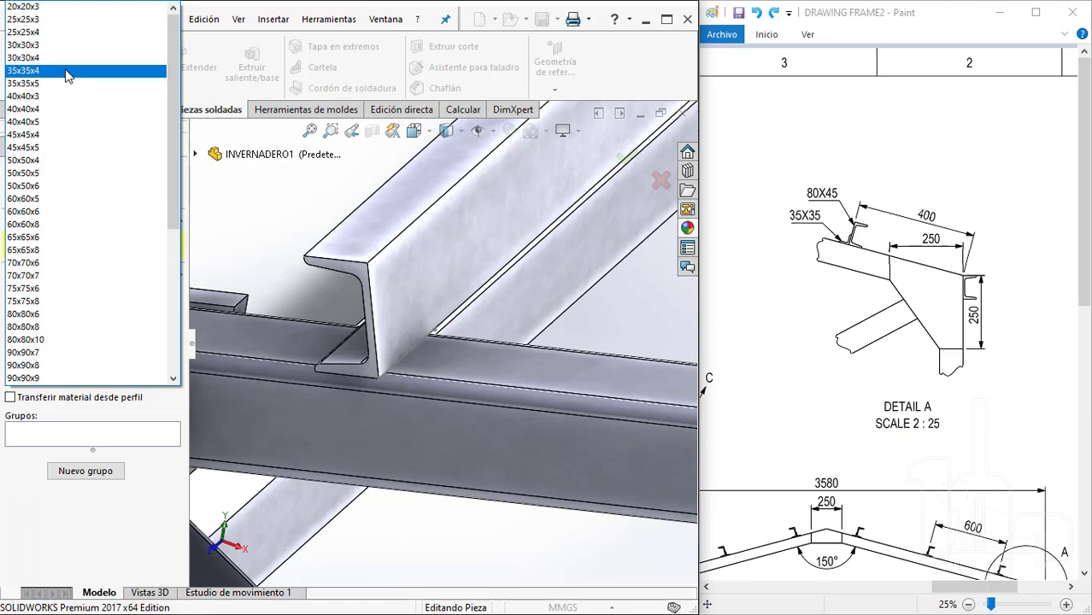
{"action": "left_click", "coordinate": [68, 76]}
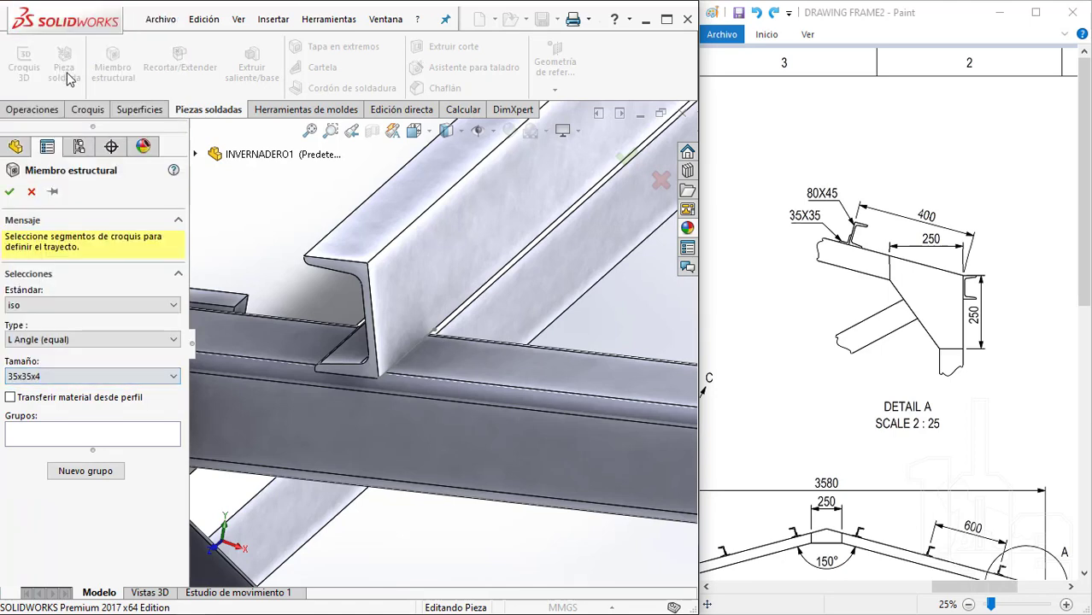
{"action": "left_click", "coordinate": [405, 365]}
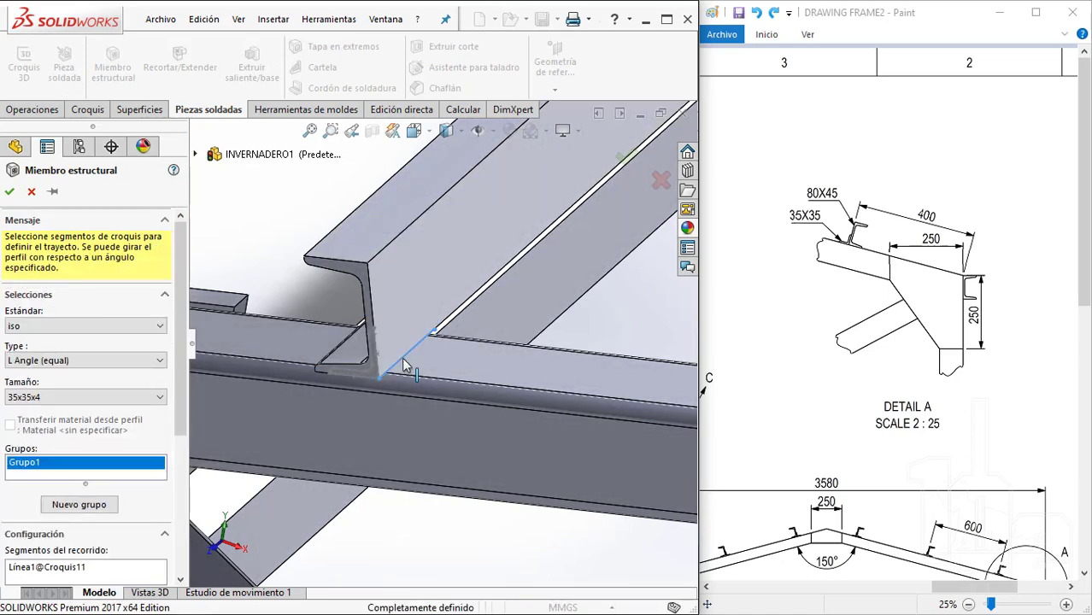
{"action": "scroll", "coordinate": [405, 366], "scroll_direction": "down", "scroll_amount": 3}
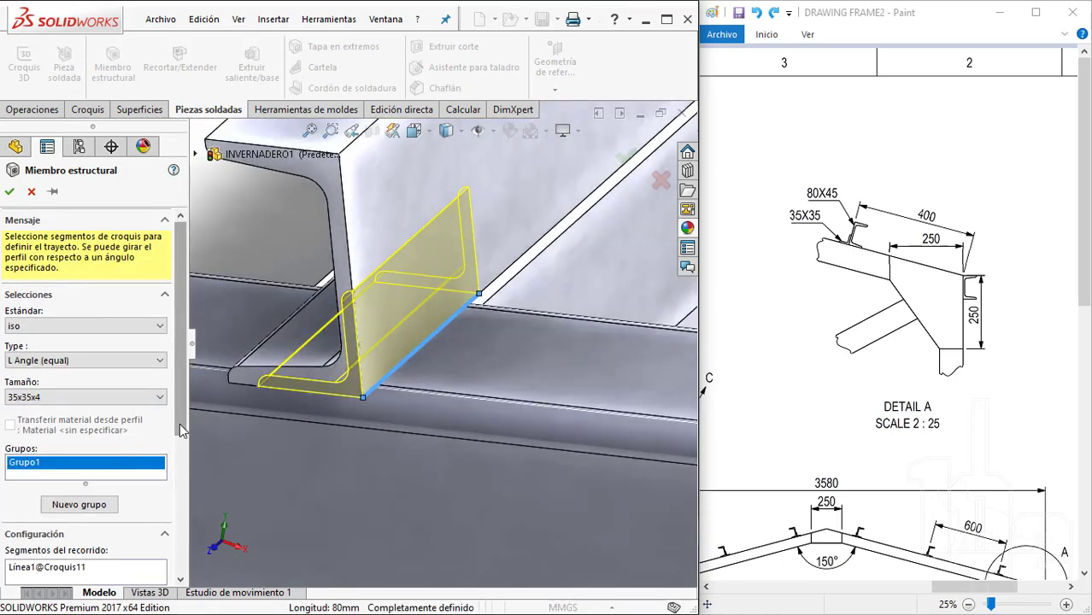
{"action": "left_click_drag", "start_coordinate": [184, 428], "coordinate": [184, 552]}
{"action": "type", "text": "9"}
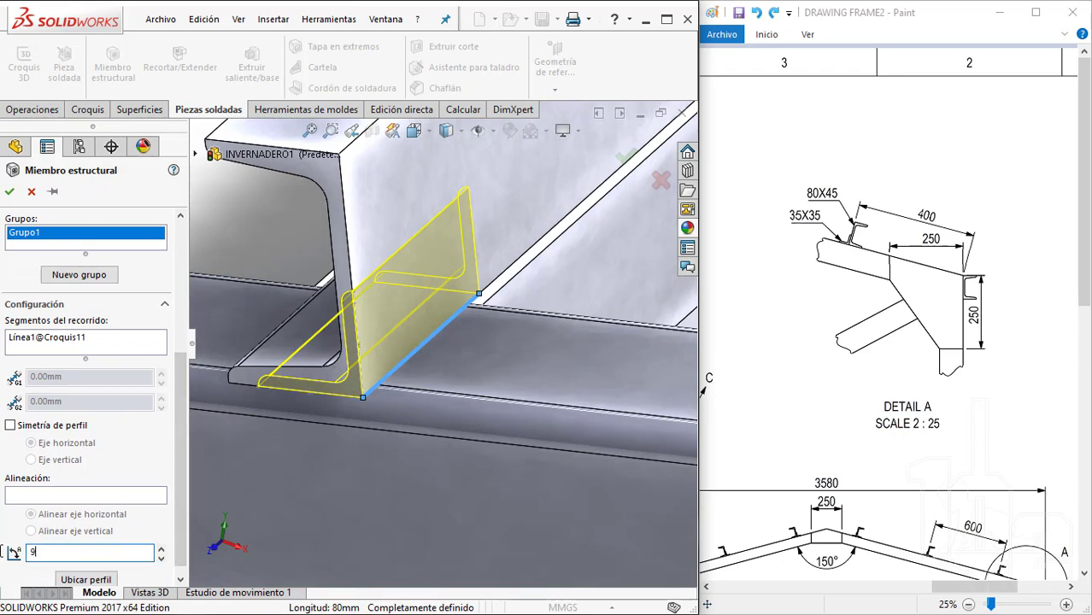
{"action": "type", "text": "0"}
{"action": "key", "text": "Return"}
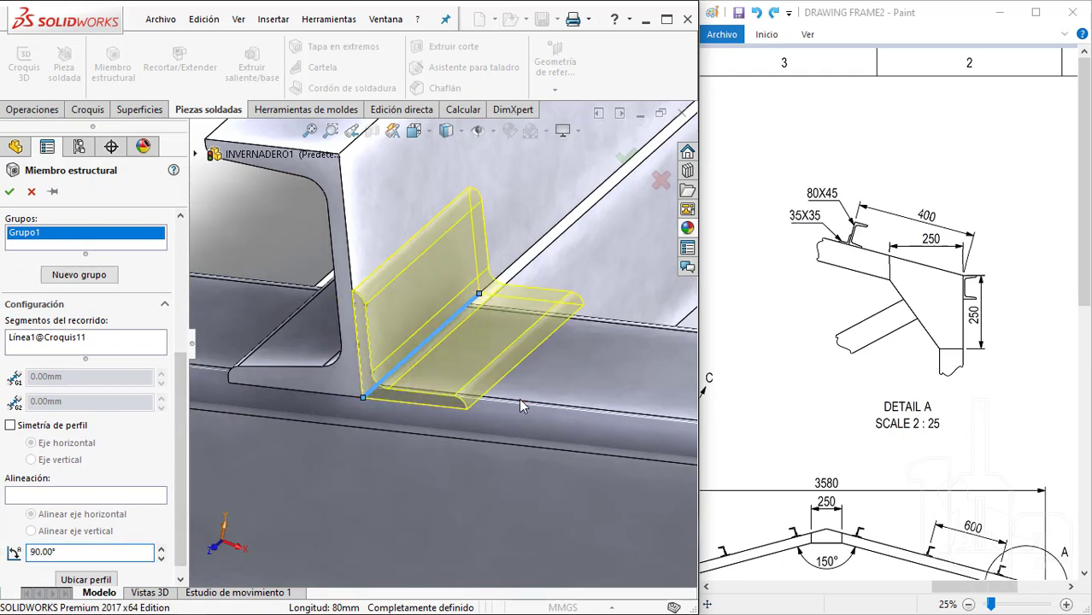
{"action": "left_click", "coordinate": [624, 157]}
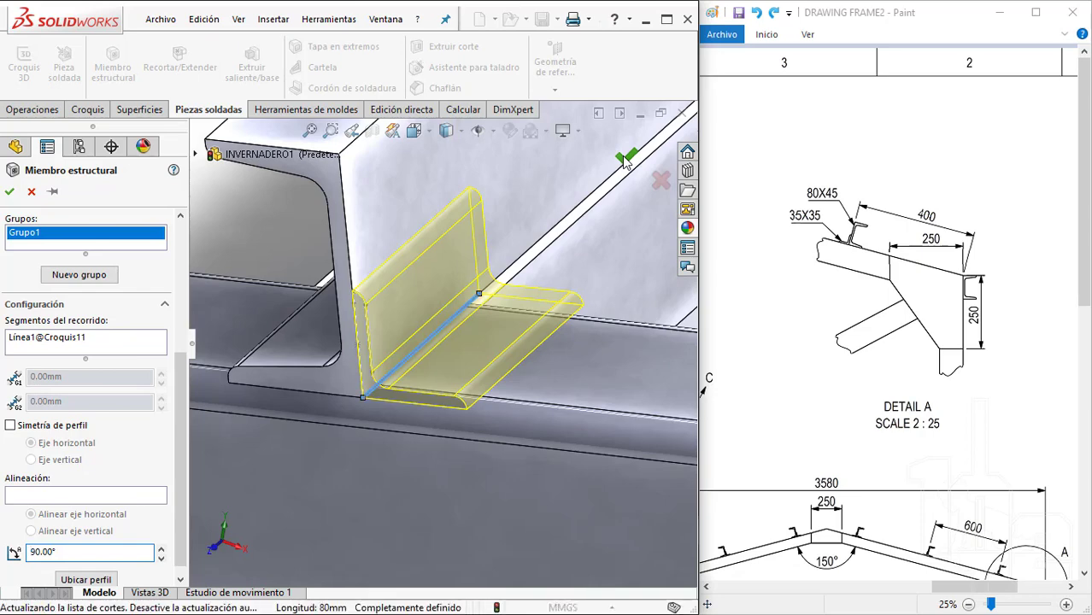
Hide the Croquis11 sketch in the feature tree
{"action": "scroll", "coordinate": [307, 206], "scroll_direction": "up", "scroll_amount": 5}
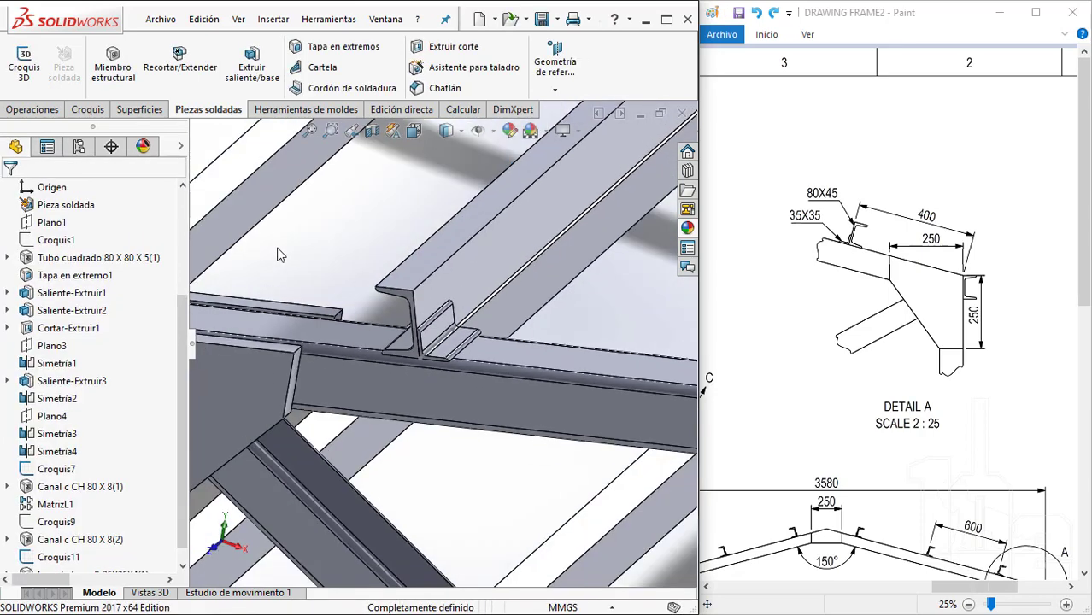
{"action": "middle_click_drag", "start_coordinate": [281, 250], "coordinate": [538, 21]}
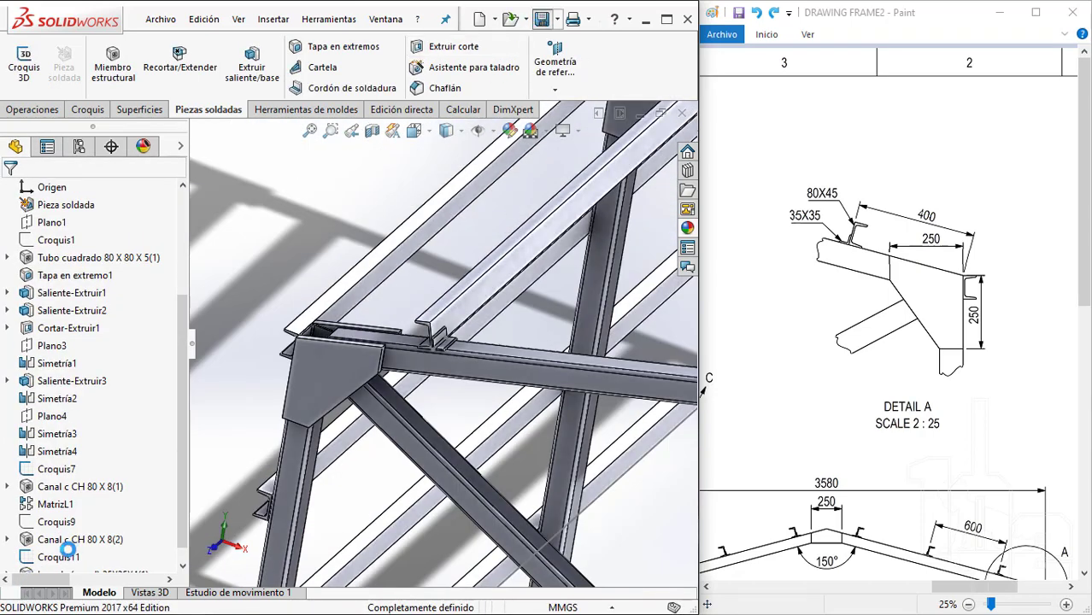
{"action": "left_click", "coordinate": [56, 558]}
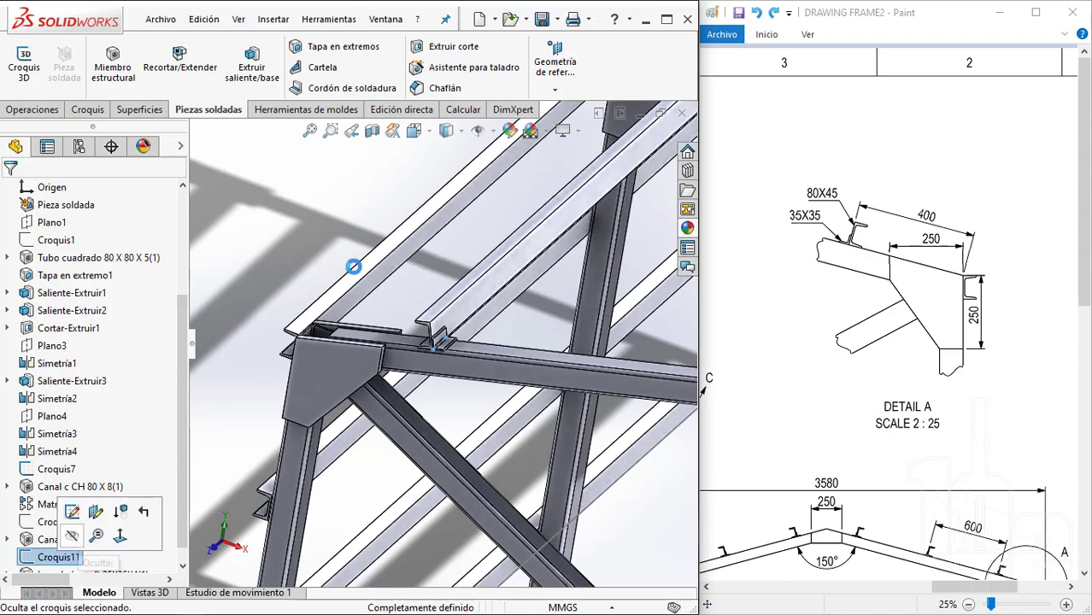
{"action": "left_click", "coordinate": [365, 279]}
{"action": "scroll", "coordinate": [402, 308], "scroll_direction": "down", "scroll_amount": 5}
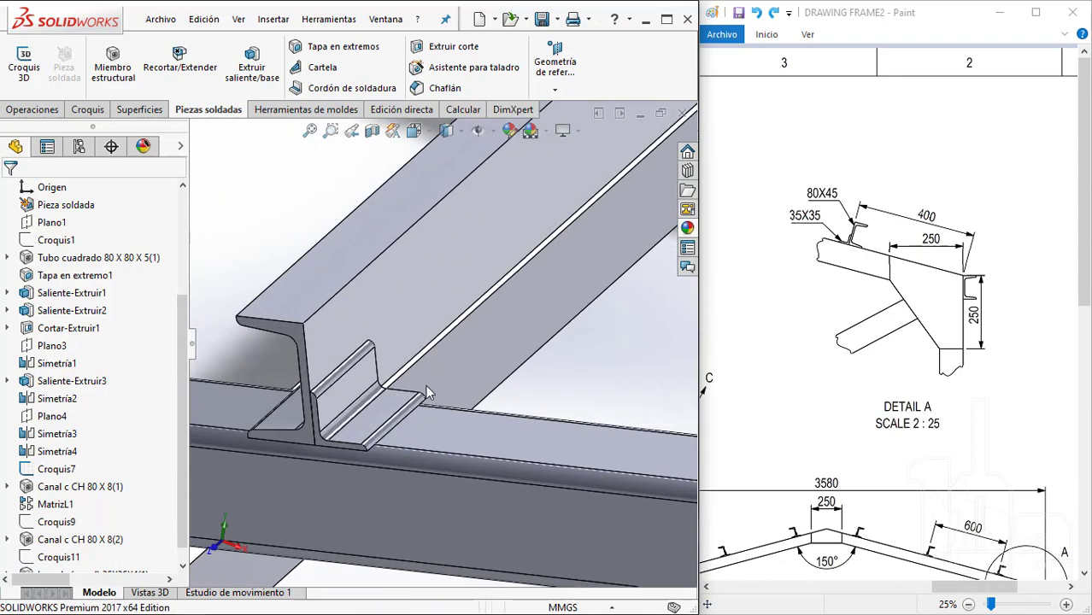
{"action": "scroll", "coordinate": [429, 393], "scroll_direction": "up", "scroll_amount": 5}
{"action": "scroll", "coordinate": [508, 276], "scroll_direction": "down", "scroll_amount": 5}
Zoom onto another beam crossing and select the Plano4 plane
{"action": "middle_click_drag", "start_coordinate": [509, 276], "coordinate": [526, 308]}
{"action": "scroll", "coordinate": [527, 323], "scroll_direction": "down", "scroll_amount": 3}
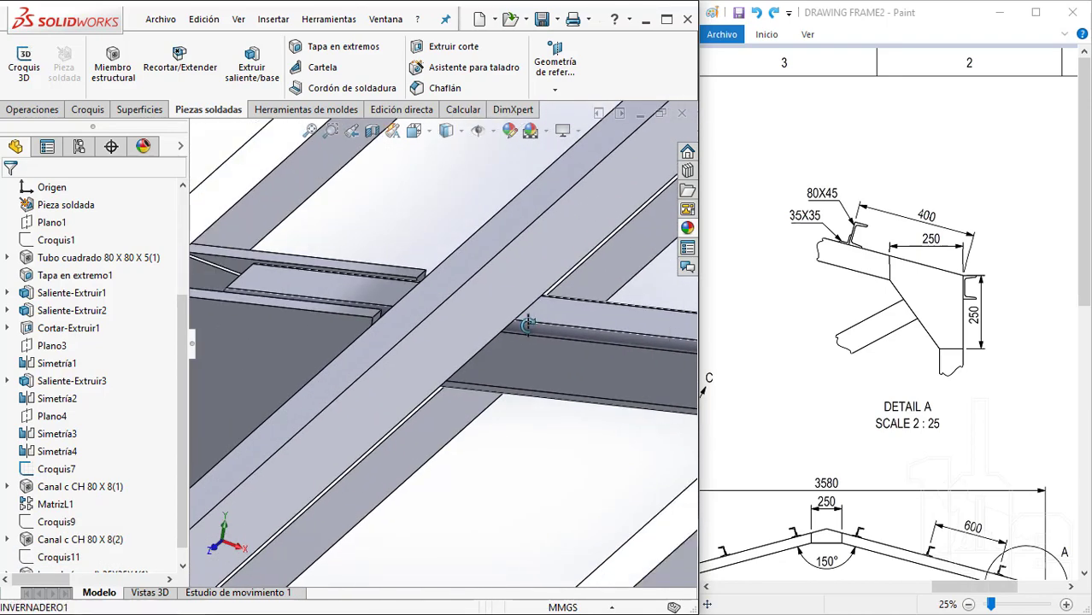
{"action": "scroll", "coordinate": [528, 329], "scroll_direction": "up", "scroll_amount": 3}
{"action": "scroll", "coordinate": [522, 293], "scroll_direction": "up", "scroll_amount": 3}
{"action": "scroll", "coordinate": [513, 308], "scroll_direction": "up", "scroll_amount": 3}
{"action": "scroll", "coordinate": [493, 335], "scroll_direction": "up", "scroll_amount": 2}
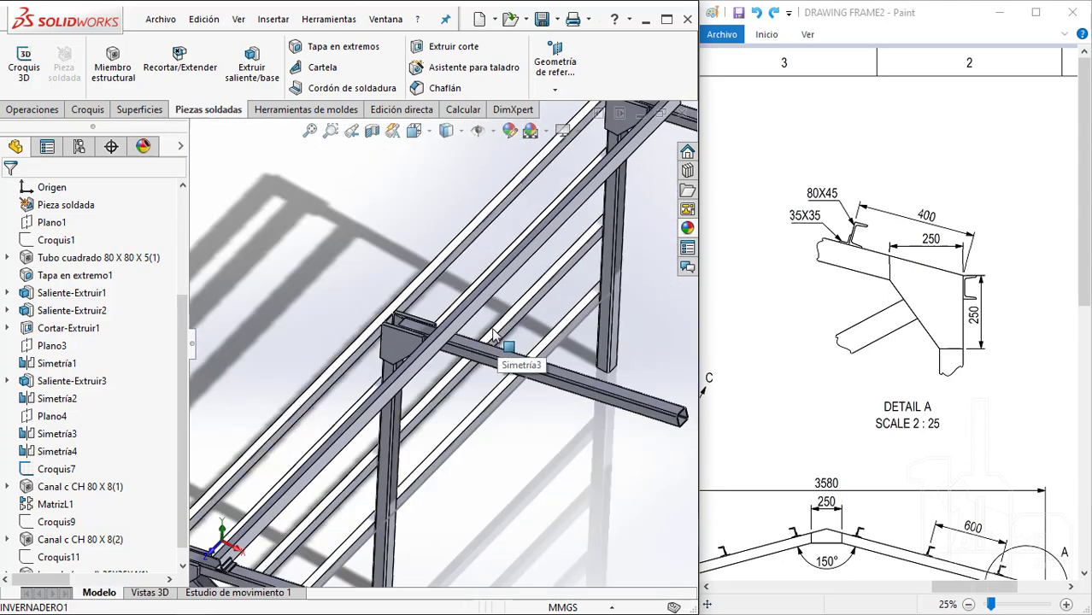
{"action": "scroll", "coordinate": [496, 325], "scroll_direction": "up", "scroll_amount": 2}
{"action": "scroll", "coordinate": [527, 258], "scroll_direction": "down", "scroll_amount": 5}
{"action": "scroll", "coordinate": [551, 272], "scroll_direction": "up", "scroll_amount": 3}
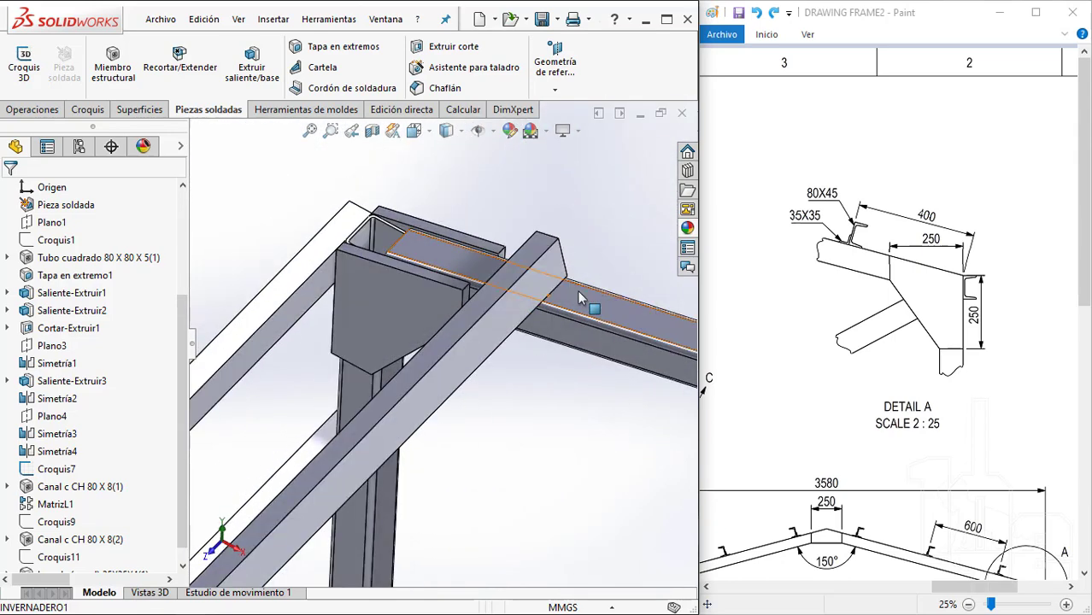
{"action": "scroll", "coordinate": [513, 359], "scroll_direction": "up", "scroll_amount": 3}
{"action": "scroll", "coordinate": [318, 491], "scroll_direction": "down", "scroll_amount": 1}
{"action": "scroll", "coordinate": [318, 494], "scroll_direction": "down", "scroll_amount": 1}
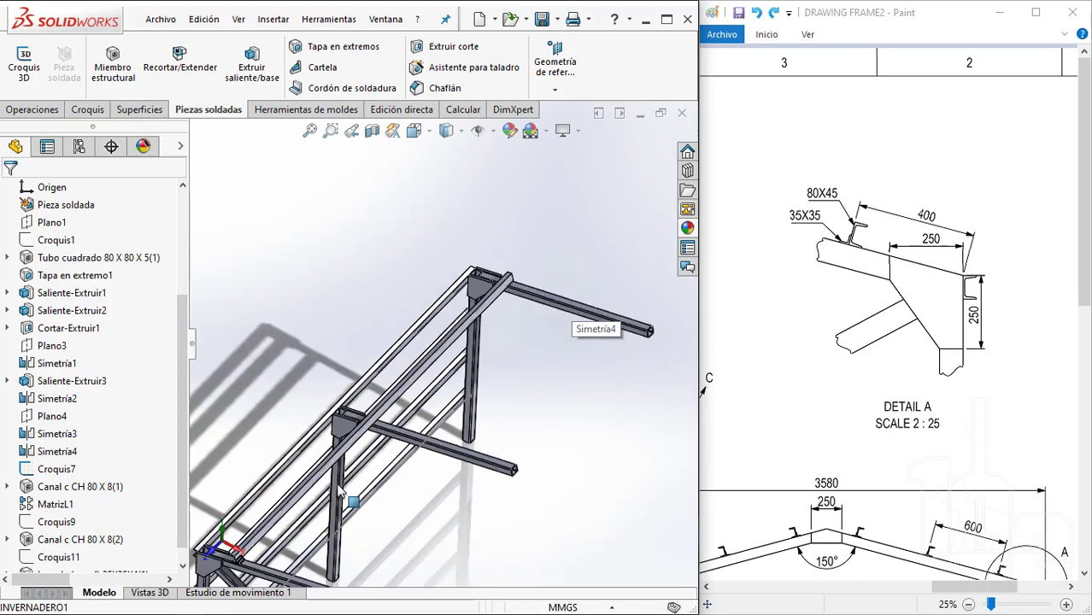
{"action": "scroll", "coordinate": [77, 427], "scroll_direction": "down", "scroll_amount": 1}
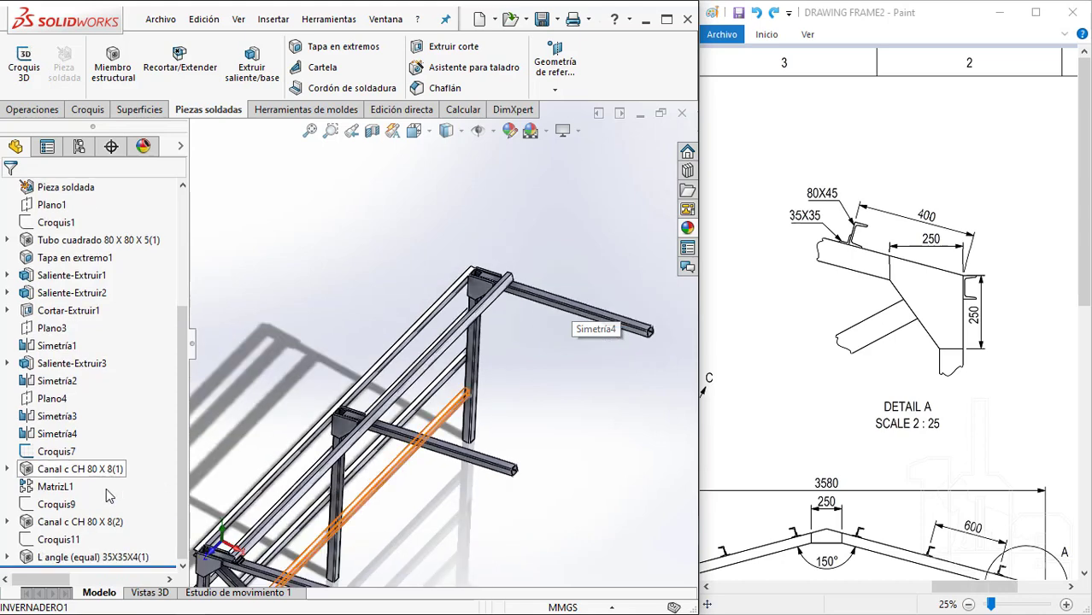
{"action": "left_click", "coordinate": [47, 399]}
{"action": "scroll", "coordinate": [524, 455], "scroll_direction": "up", "scroll_amount": 2}
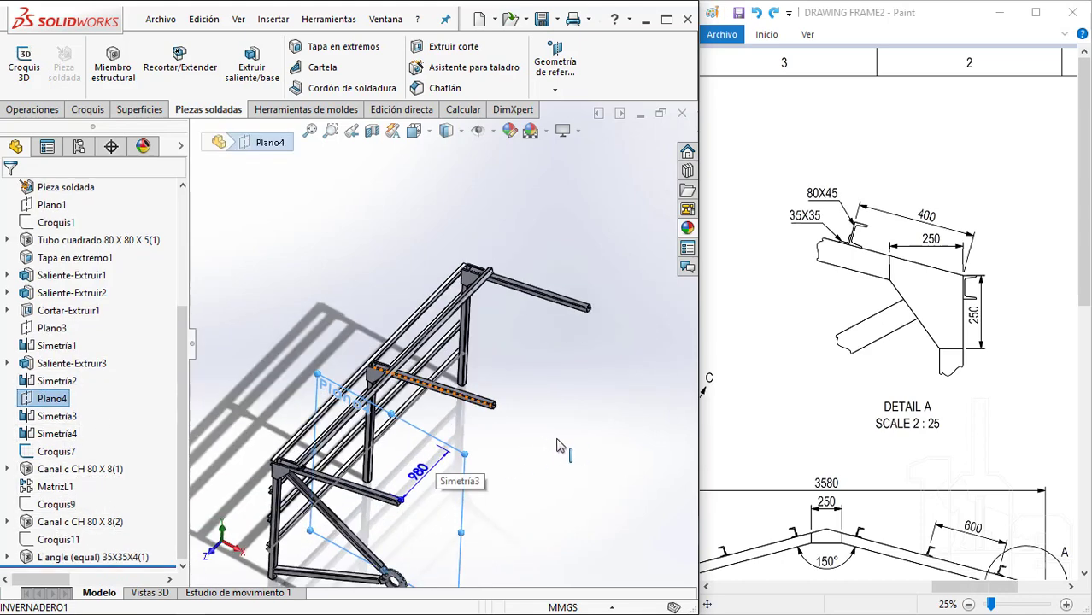
Start a mirror feature using Plano4 as the mirror plane
{"action": "left_click", "coordinate": [557, 446]}
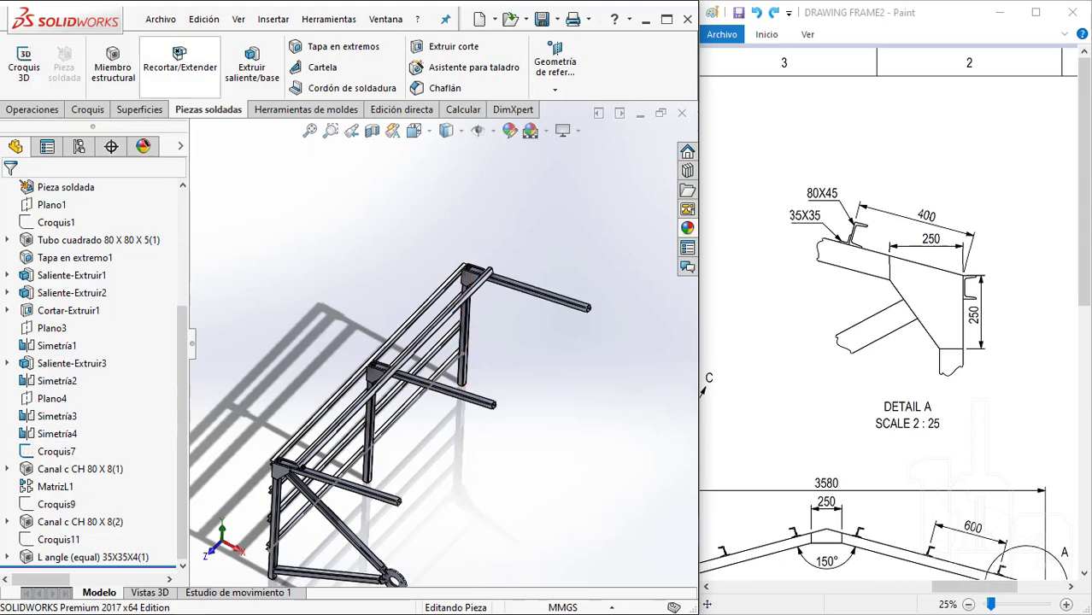
{"action": "left_click", "coordinate": [30, 111]}
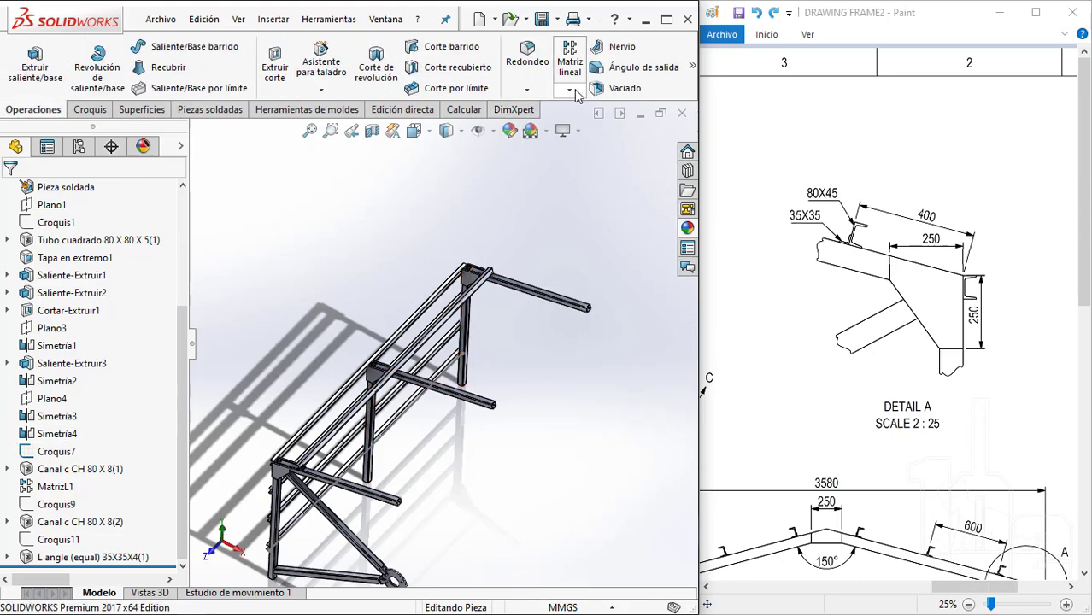
{"action": "left_click", "coordinate": [569, 90]}
{"action": "left_click", "coordinate": [607, 143]}
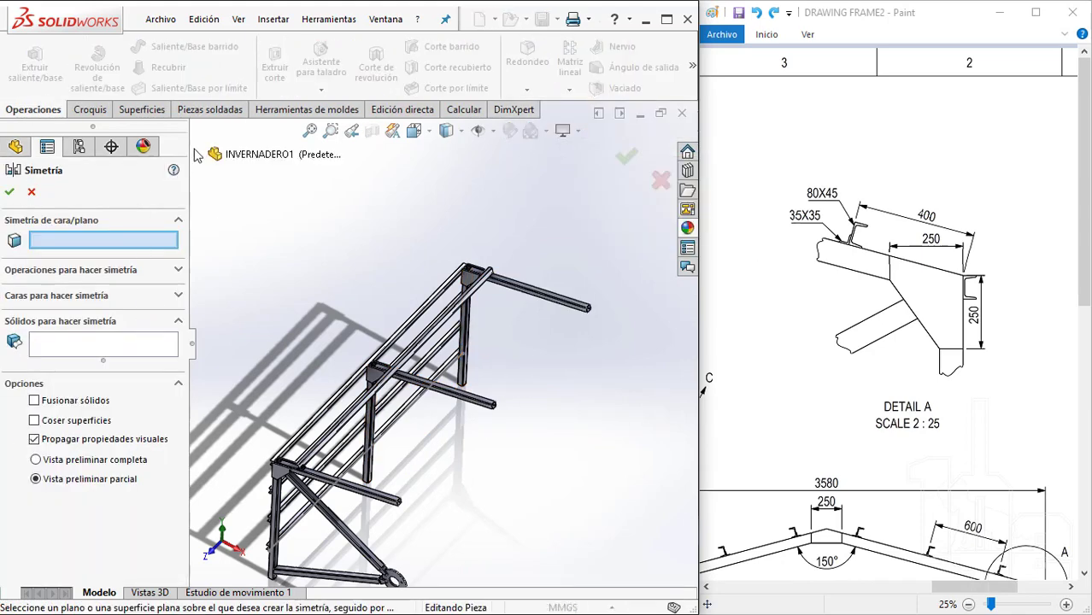
{"action": "left_click", "coordinate": [199, 154]}
{"action": "scroll", "coordinate": [246, 359], "scroll_direction": "down", "scroll_amount": 3}
{"action": "scroll", "coordinate": [324, 465], "scroll_direction": "down", "scroll_amount": 3}
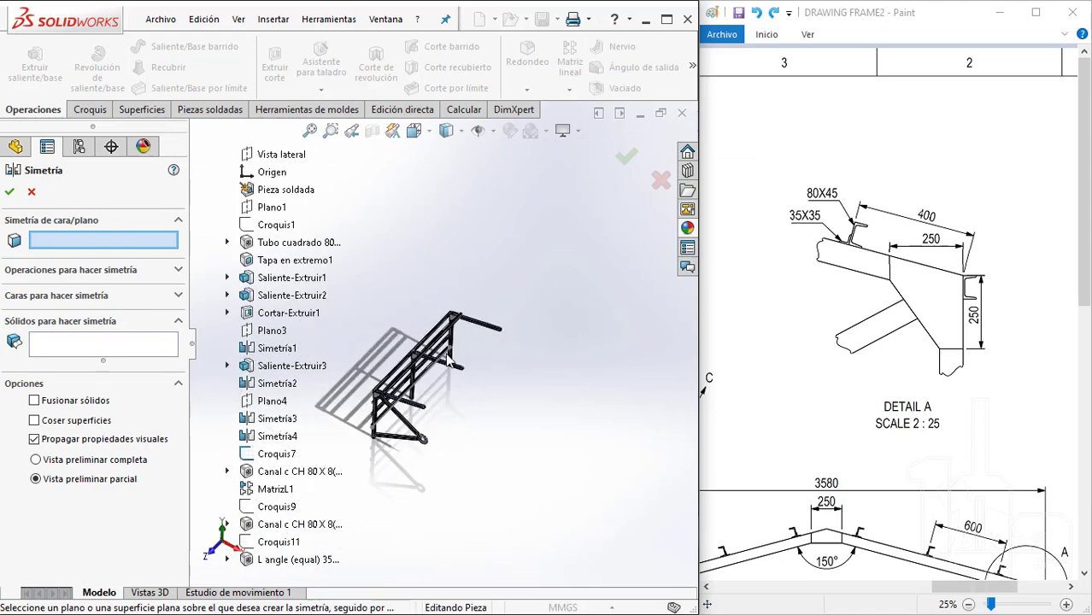
{"action": "left_click", "coordinate": [274, 402]}
Select the 35x35x4 L angle body and confirm the mirror
{"action": "scroll", "coordinate": [426, 377], "scroll_direction": "up", "scroll_amount": 5}
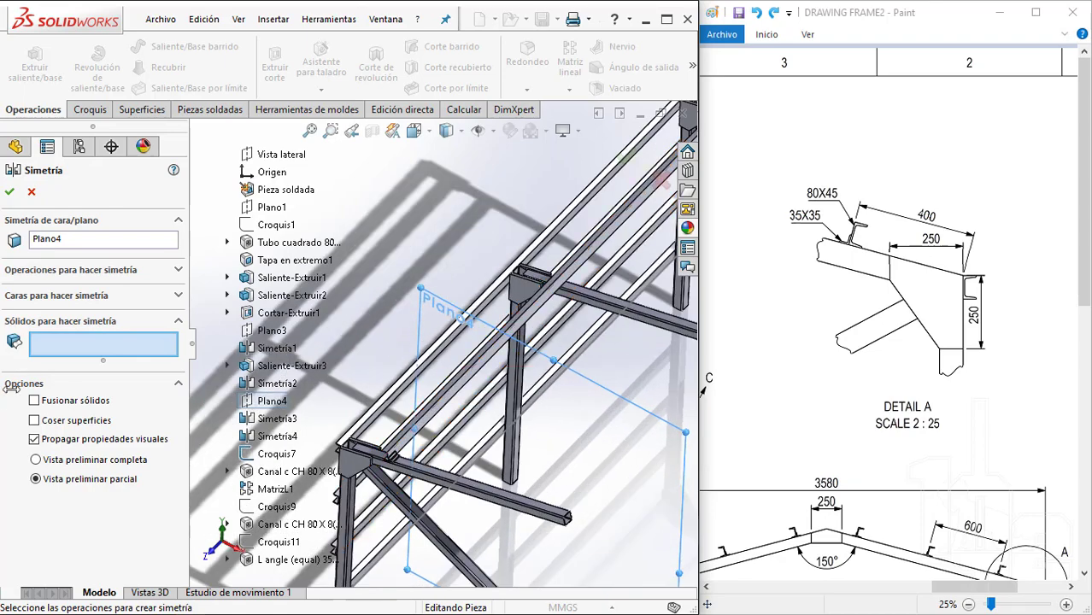
{"action": "scroll", "coordinate": [393, 468], "scroll_direction": "up", "scroll_amount": 3}
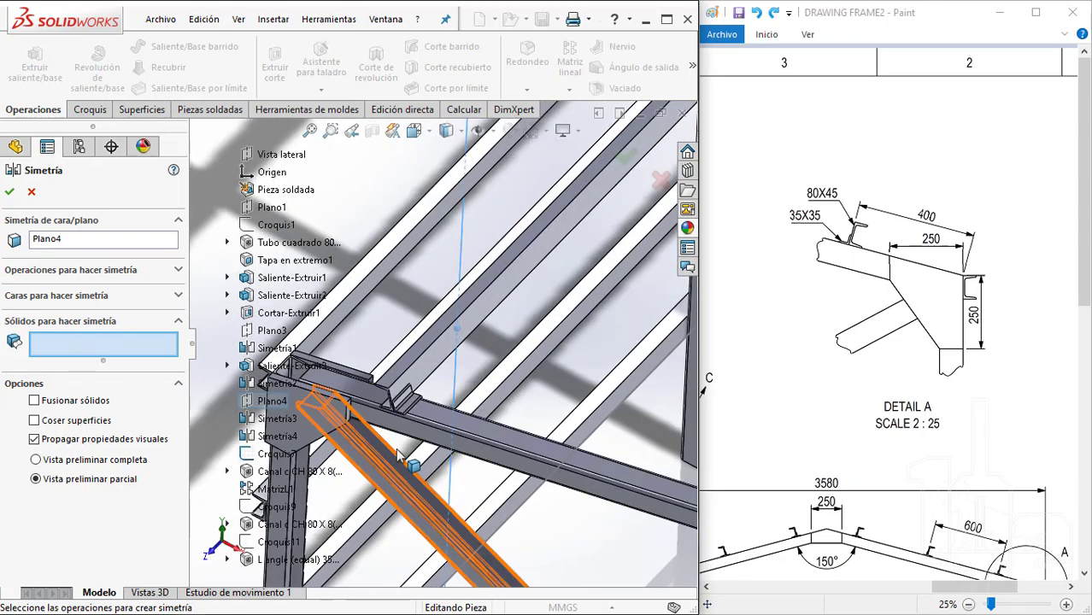
{"action": "left_click", "coordinate": [405, 393]}
{"action": "scroll", "coordinate": [614, 249], "scroll_direction": "down", "scroll_amount": 4}
{"action": "scroll", "coordinate": [513, 291], "scroll_direction": "up", "scroll_amount": 2}
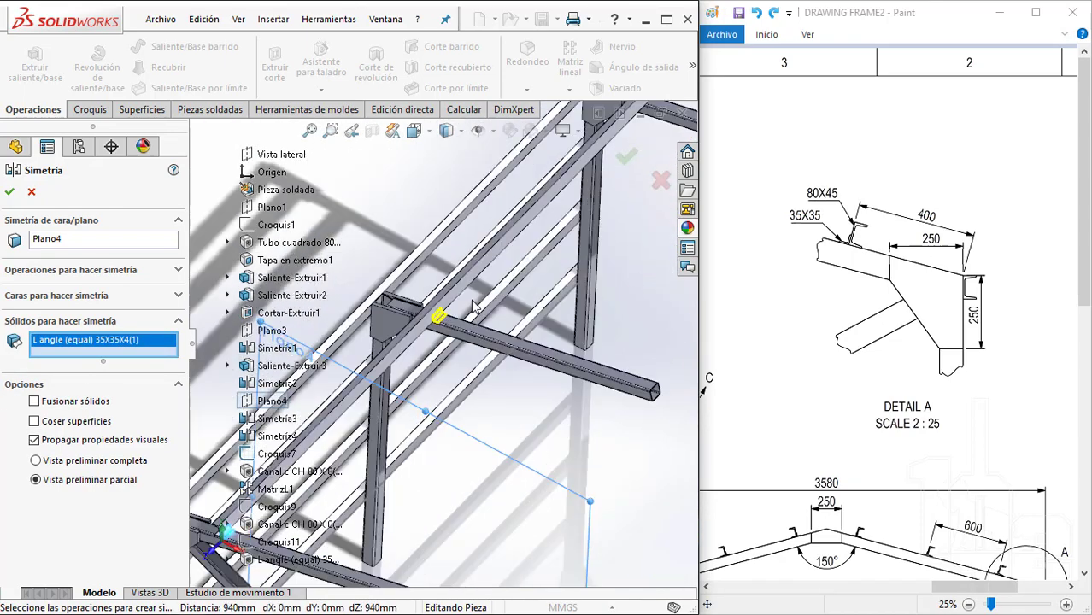
{"action": "scroll", "coordinate": [410, 337], "scroll_direction": "up", "scroll_amount": 2}
{"action": "scroll", "coordinate": [359, 363], "scroll_direction": "up", "scroll_amount": 2}
{"action": "scroll", "coordinate": [329, 389], "scroll_direction": "up", "scroll_amount": 2}
{"action": "scroll", "coordinate": [325, 391], "scroll_direction": "down", "scroll_amount": 3}
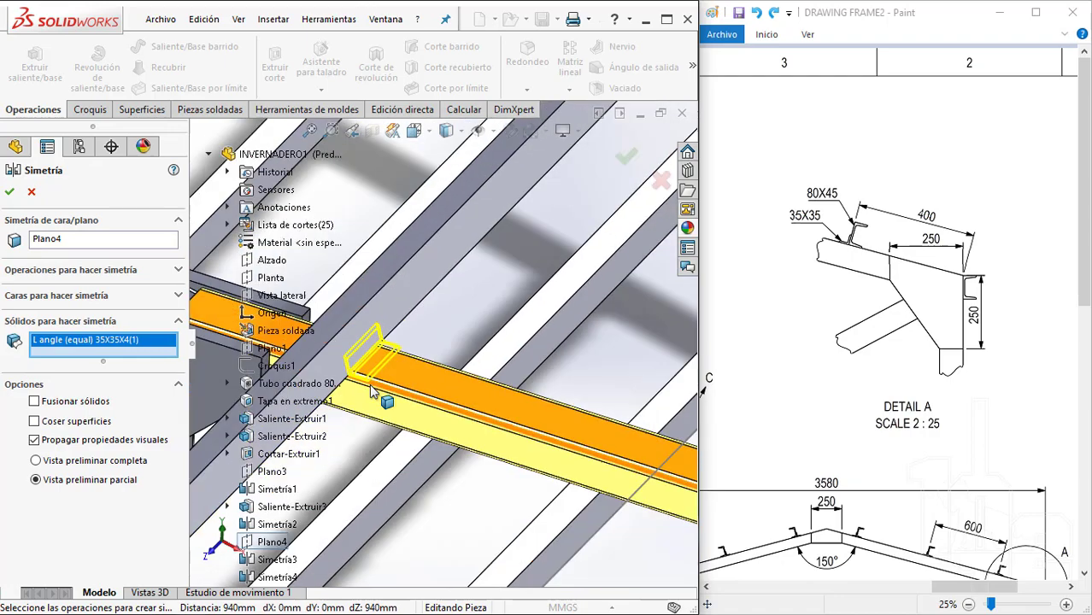
{"action": "middle_click_drag", "start_coordinate": [325, 391], "coordinate": [431, 336]}
{"action": "left_click", "coordinate": [589, 190]}
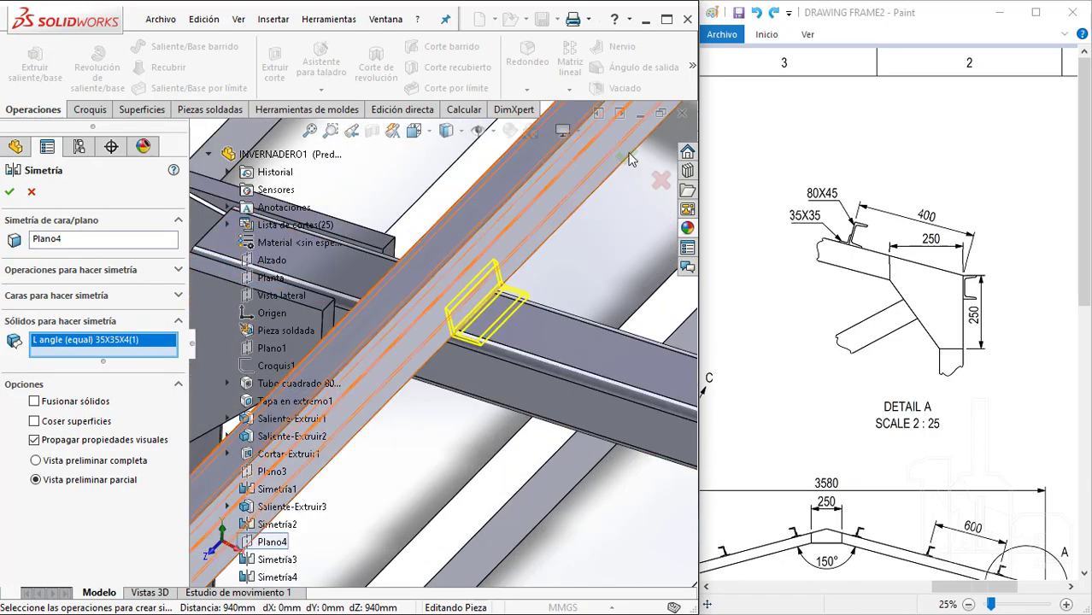
{"action": "scroll", "coordinate": [595, 257], "scroll_direction": "up", "scroll_amount": 5}
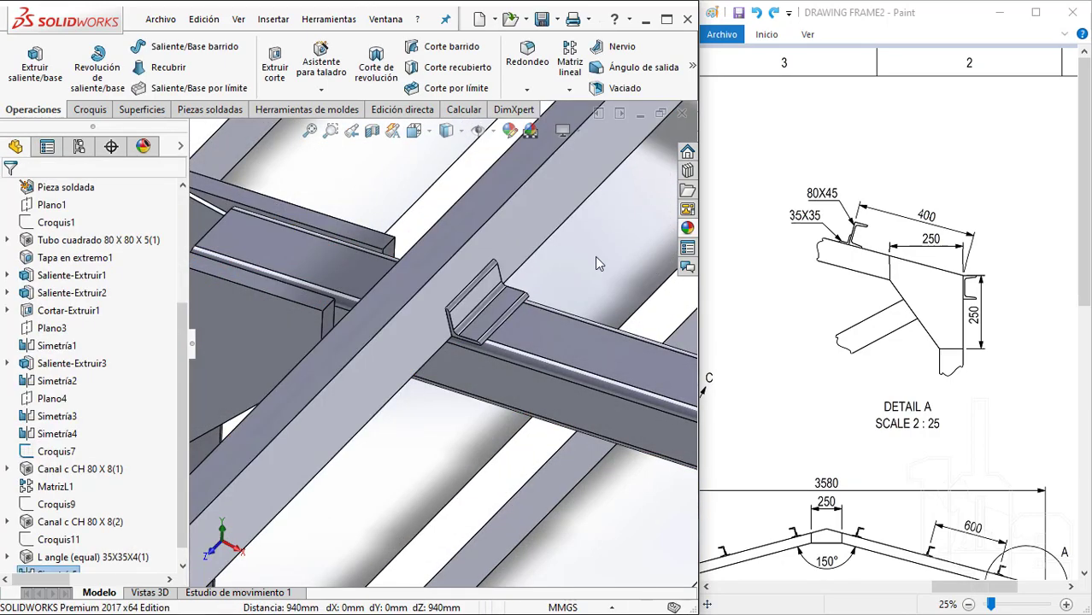
Mirror the 35x35x4 L angle body across the Alzado plane
{"action": "left_click", "coordinate": [569, 89]}
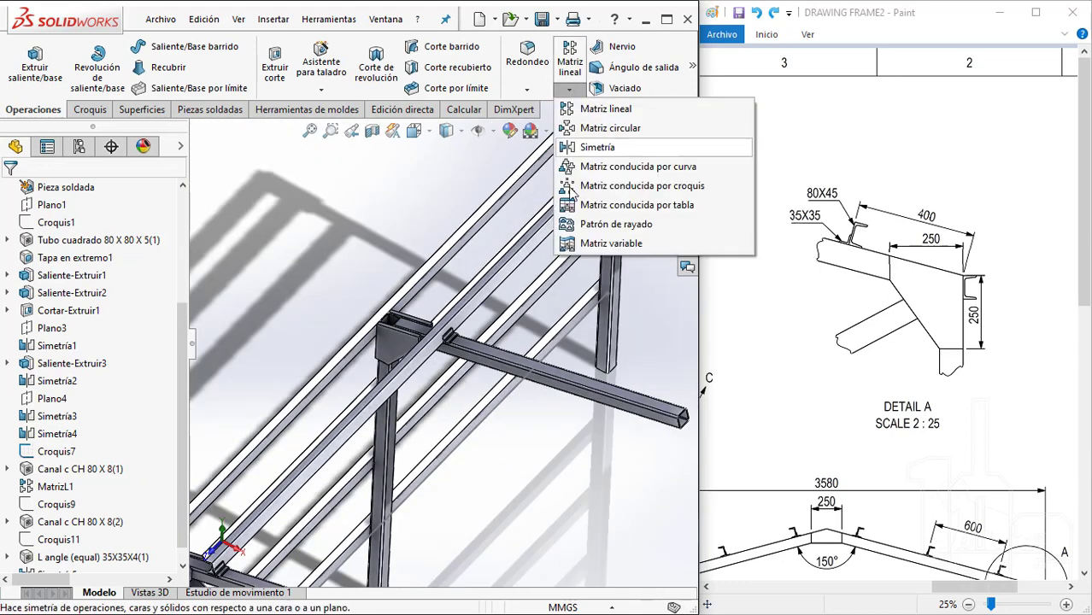
{"action": "left_click", "coordinate": [597, 147]}
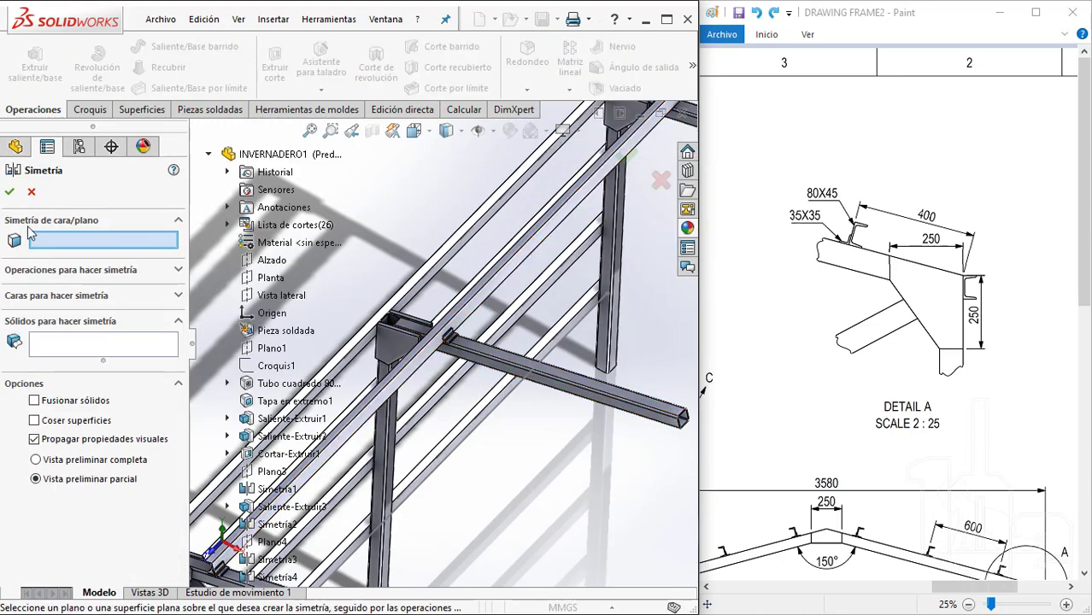
{"action": "left_click", "coordinate": [264, 268]}
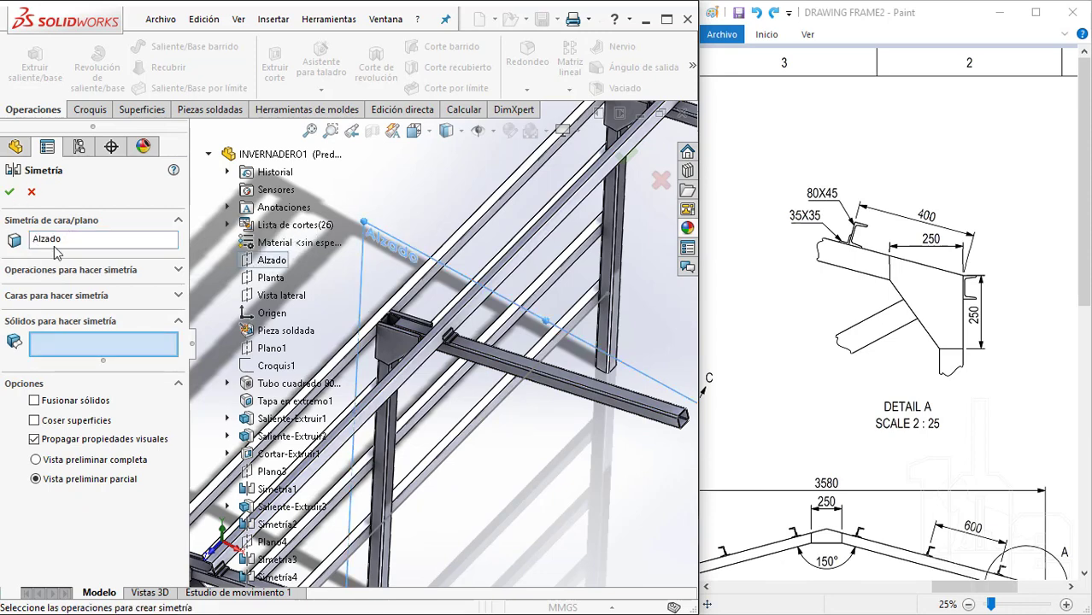
{"action": "key", "text": "f"}
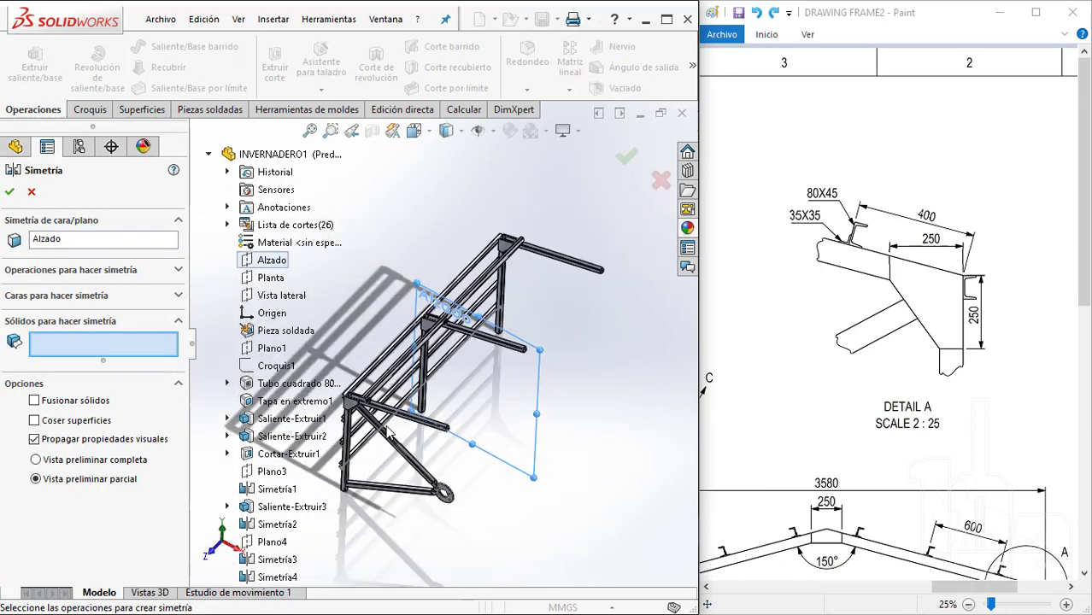
{"action": "scroll", "coordinate": [440, 295], "scroll_direction": "down", "scroll_amount": 3}
{"action": "scroll", "coordinate": [440, 295], "scroll_direction": "down", "scroll_amount": 2}
{"action": "left_click", "coordinate": [439, 297]}
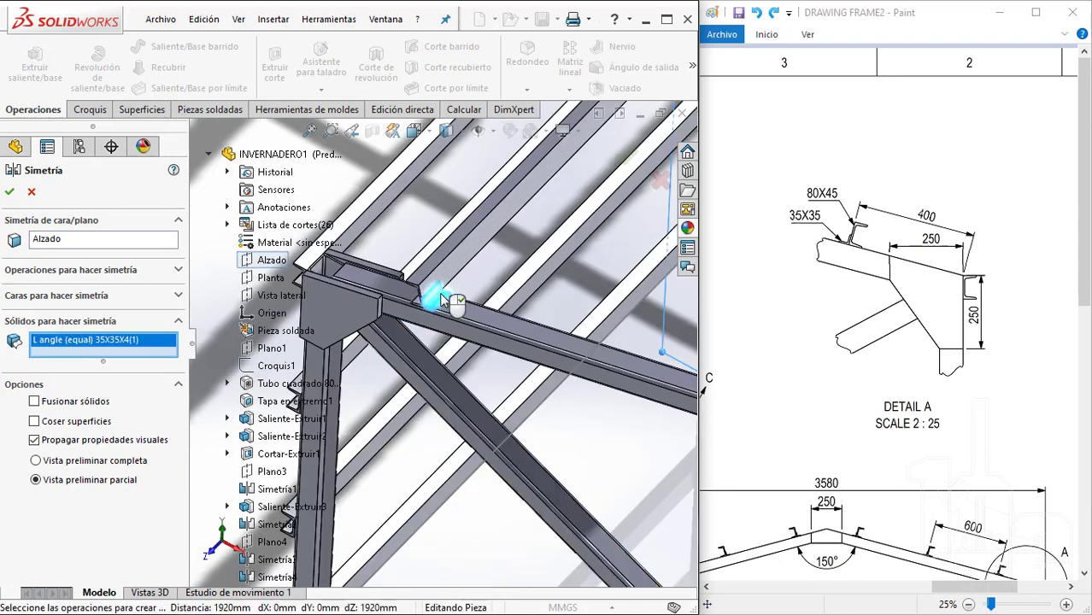
{"action": "scroll", "coordinate": [446, 289], "scroll_direction": "up", "scroll_amount": 4}
{"action": "scroll", "coordinate": [478, 256], "scroll_direction": "down", "scroll_amount": 2}
{"action": "scroll", "coordinate": [530, 231], "scroll_direction": "down", "scroll_amount": 2}
{"action": "scroll", "coordinate": [581, 205], "scroll_direction": "down", "scroll_amount": 2}
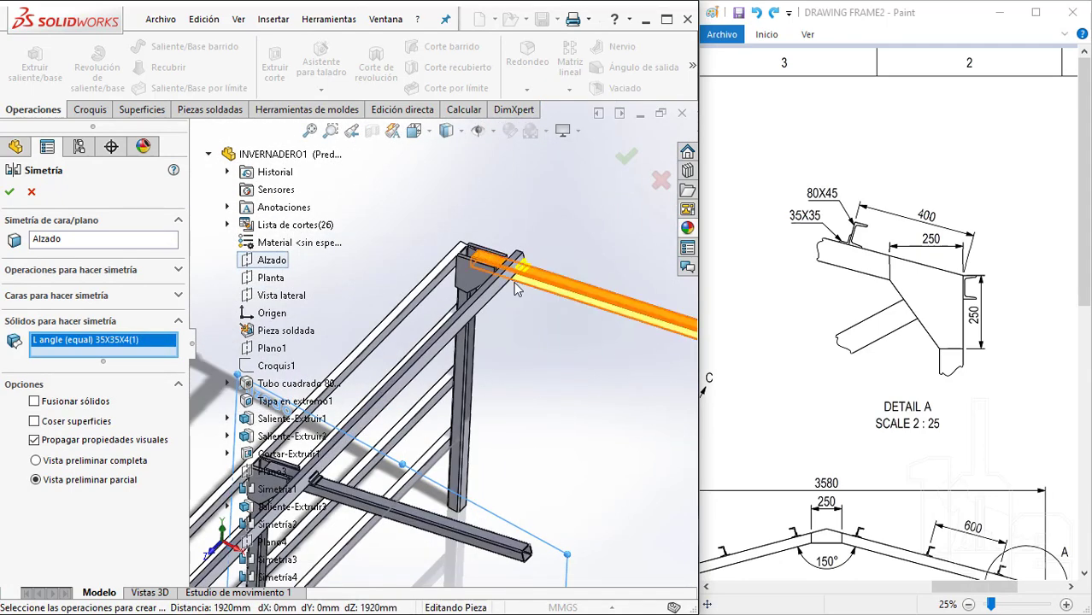
{"action": "scroll", "coordinate": [611, 184], "scroll_direction": "down", "scroll_amount": 3}
{"action": "left_click", "coordinate": [626, 155]}
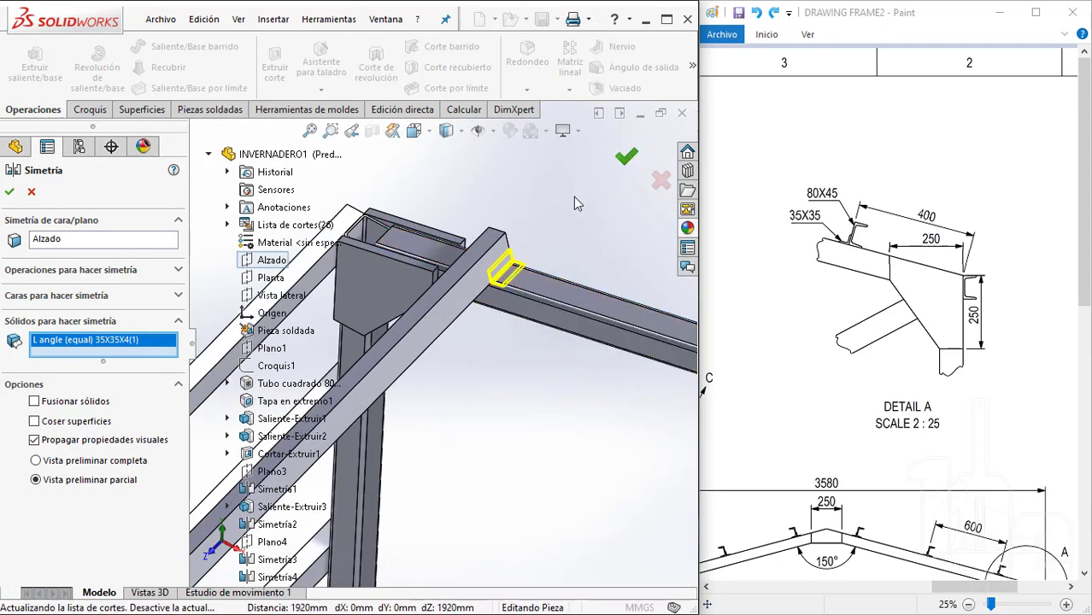
Orbit and zoom the frame to inspect the mirrored L angle at the purlin joint
{"action": "scroll", "coordinate": [479, 290], "scroll_direction": "up", "scroll_amount": 2}
{"action": "scroll", "coordinate": [445, 295], "scroll_direction": "up", "scroll_amount": 1}
{"action": "scroll", "coordinate": [422, 298], "scroll_direction": "up", "scroll_amount": 4}
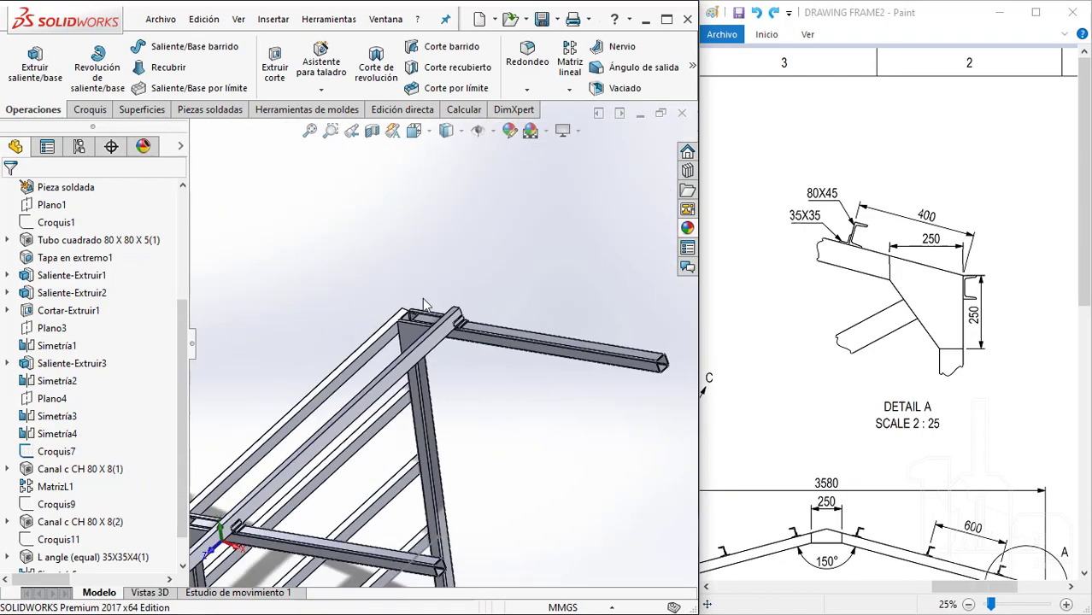
{"action": "scroll", "coordinate": [380, 431], "scroll_direction": "up", "scroll_amount": 2}
{"action": "mouse_move", "coordinate": [380, 431]}
{"action": "middle_mouse_down"}
{"action": "mouse_move", "coordinate": [488, 395]}
{"action": "mouse_move", "coordinate": [457, 396]}
{"action": "mouse_move", "coordinate": [436, 440]}
{"action": "middle_mouse_up"}
{"action": "scroll", "coordinate": [436, 440], "scroll_direction": "down", "scroll_amount": 2}
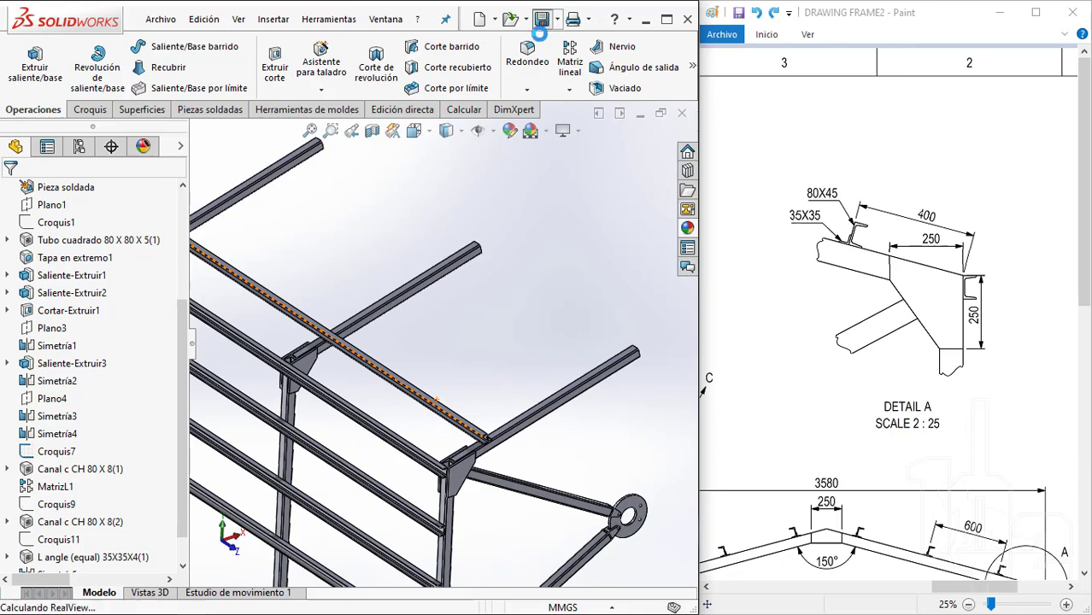
{"action": "scroll", "coordinate": [526, 410], "scroll_direction": "down", "scroll_amount": 3}
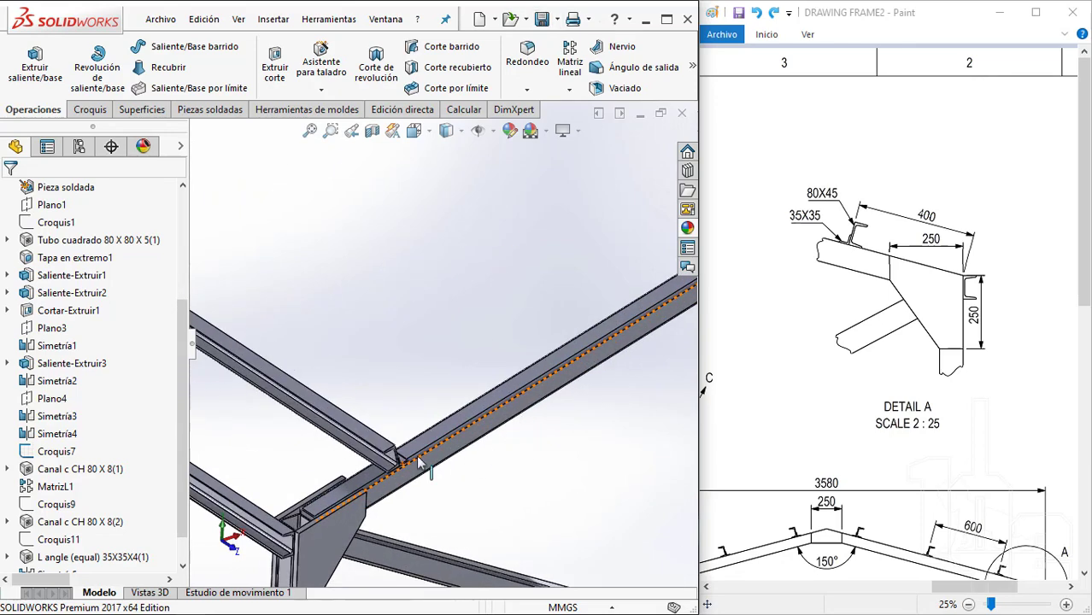
{"action": "scroll", "coordinate": [523, 427], "scroll_direction": "down", "scroll_amount": 2}
{"action": "scroll", "coordinate": [517, 436], "scroll_direction": "down", "scroll_amount": 1}
{"action": "scroll", "coordinate": [468, 466], "scroll_direction": "up", "scroll_amount": 3}
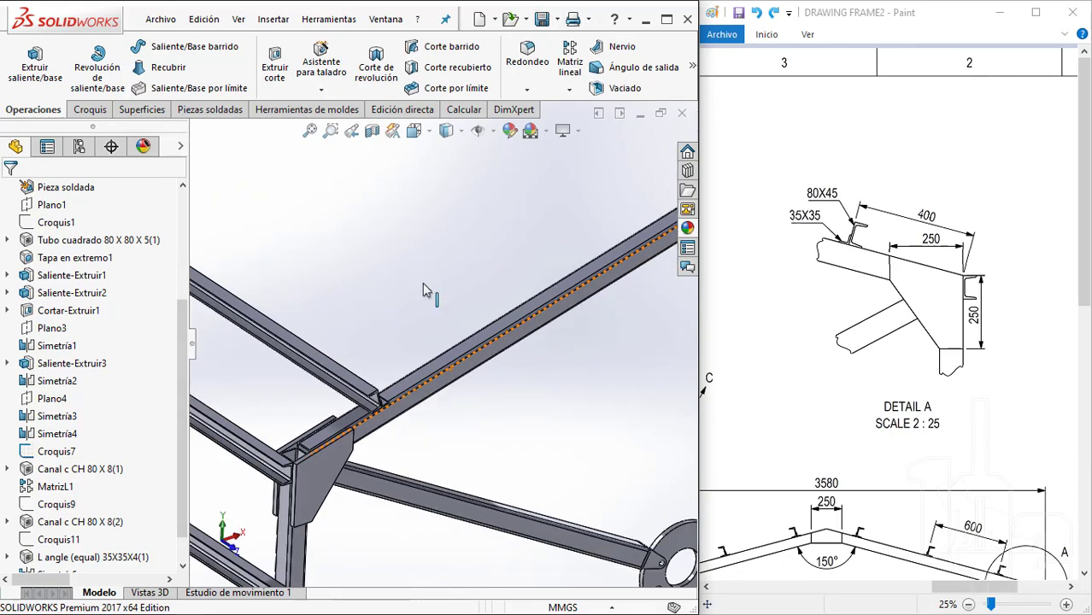
Start a linear pattern along the beam edge with the CH 80 X 8(2) channel and L angle bodies
{"action": "left_click", "coordinate": [570, 60]}
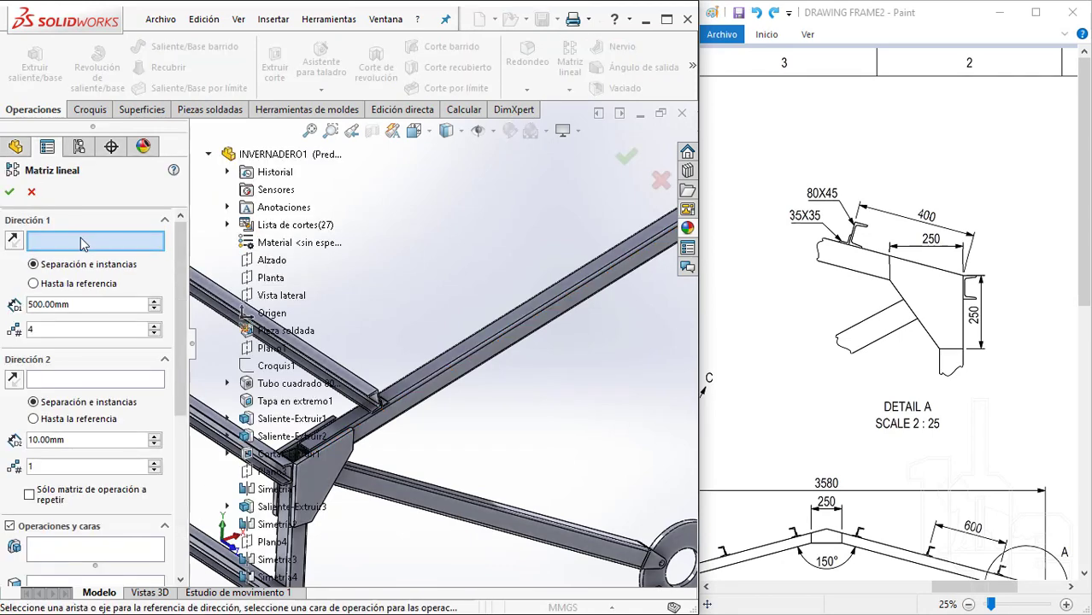
{"action": "left_click", "coordinate": [424, 386]}
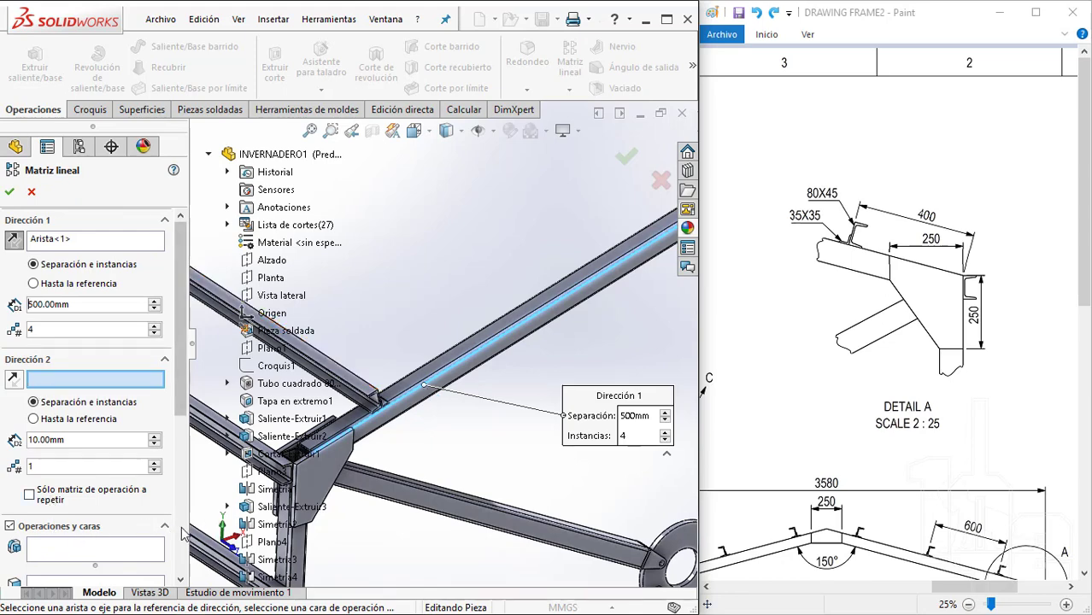
{"action": "scroll", "coordinate": [182, 533], "scroll_direction": "down", "scroll_amount": 5}
{"action": "left_click", "coordinate": [11, 320]}
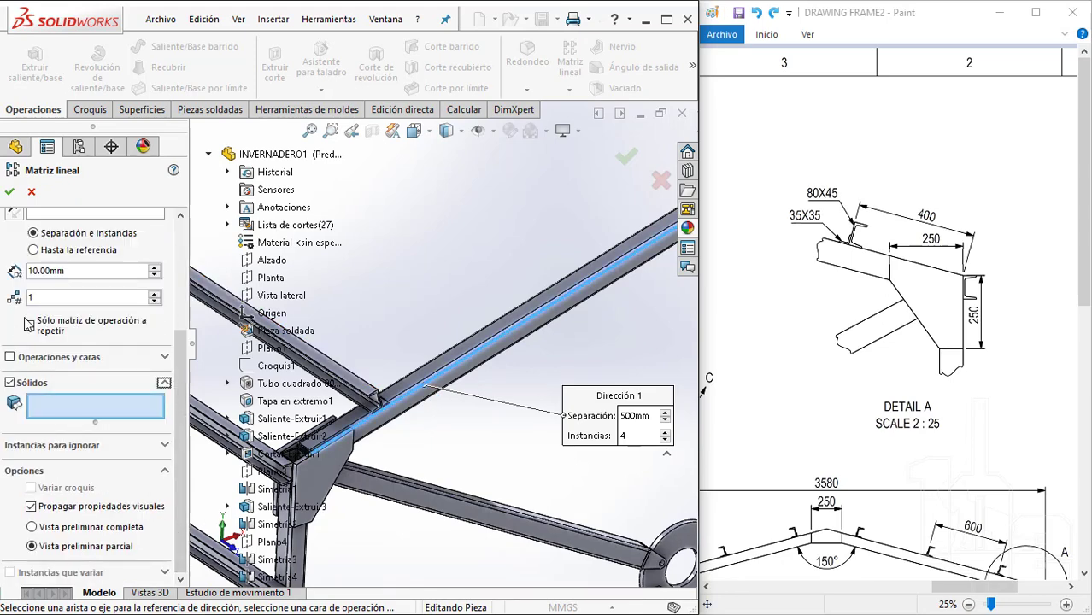
{"action": "scroll", "coordinate": [394, 284], "scroll_direction": "up", "scroll_amount": 3}
{"action": "scroll", "coordinate": [462, 317], "scroll_direction": "down", "scroll_amount": 2}
{"action": "scroll", "coordinate": [462, 318], "scroll_direction": "down", "scroll_amount": 2}
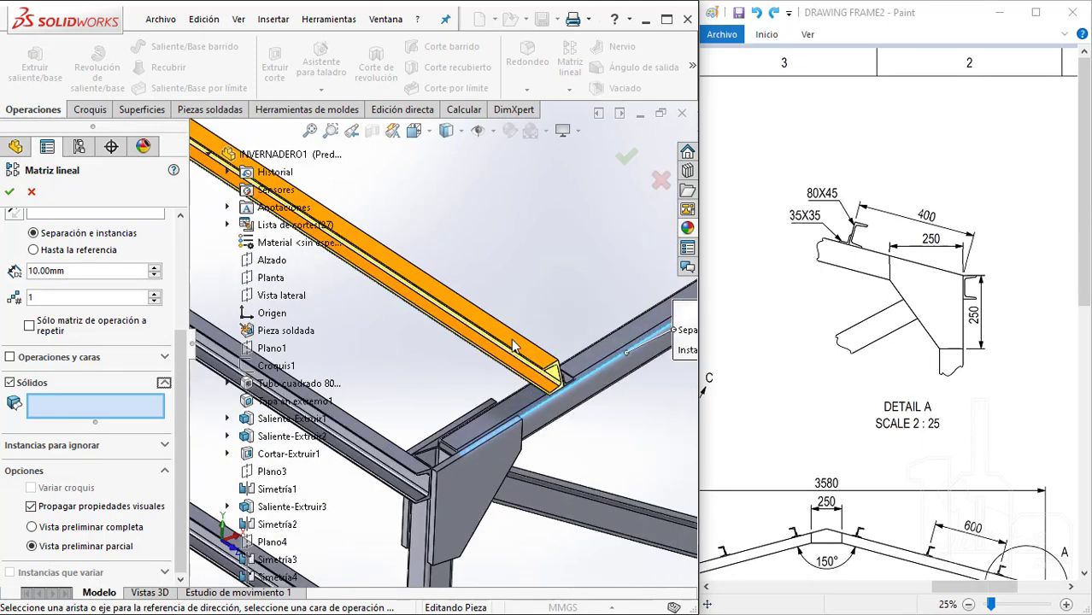
{"action": "scroll", "coordinate": [534, 370], "scroll_direction": "down", "scroll_amount": 2}
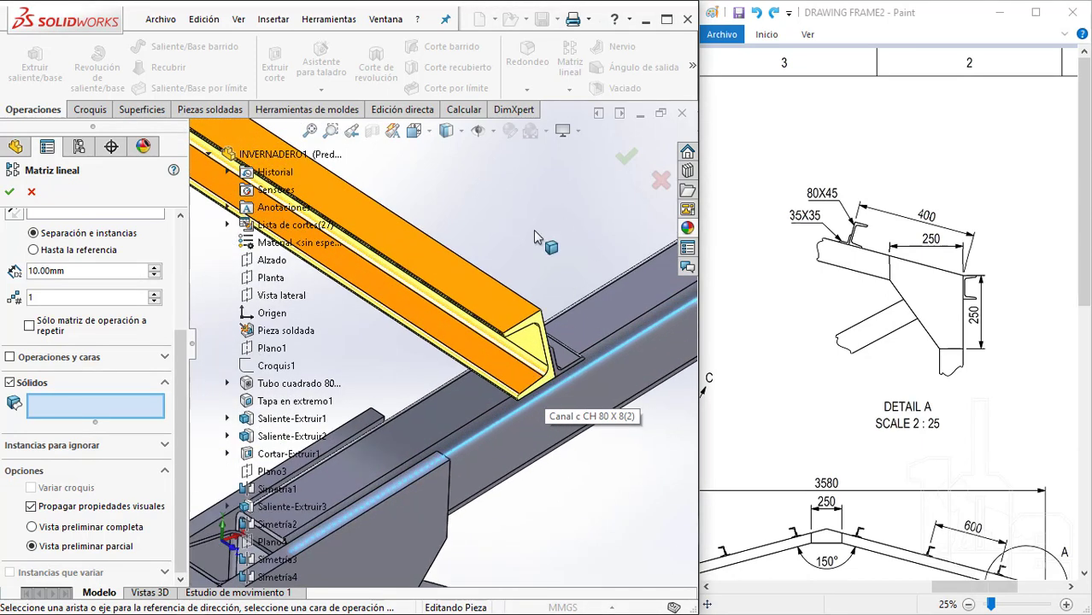
{"action": "left_click", "coordinate": [479, 300]}
{"action": "left_click", "coordinate": [570, 356]}
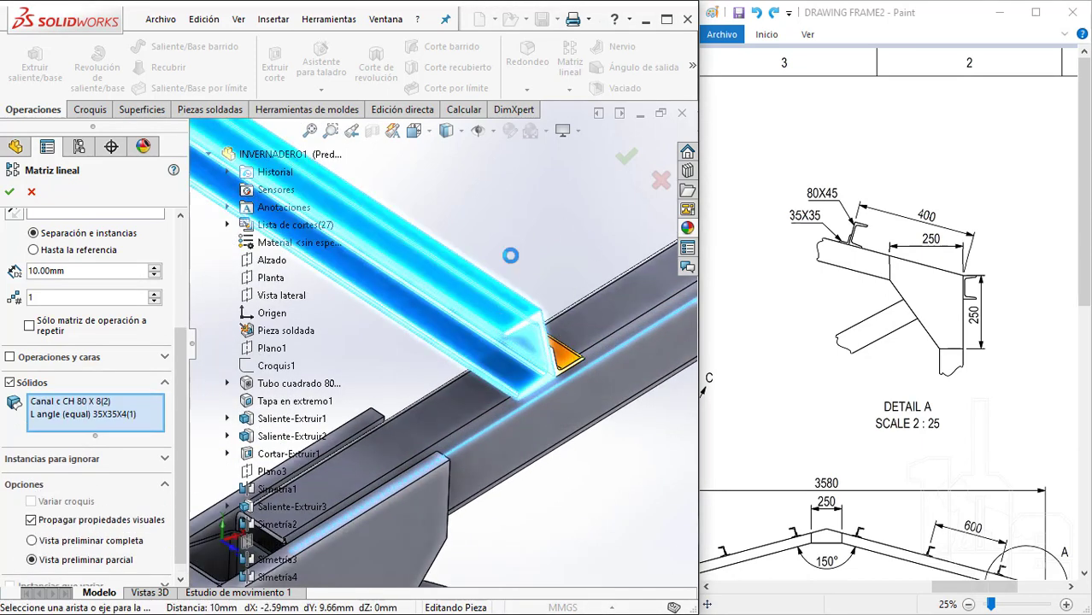
Add the Simetría5 and Simetría6 mirrored angles to the pattern bodies
{"action": "scroll", "coordinate": [444, 227], "scroll_direction": "up", "scroll_amount": 3}
{"action": "scroll", "coordinate": [435, 236], "scroll_direction": "up", "scroll_amount": 2}
{"action": "middle_click_drag", "start_coordinate": [425, 268], "coordinate": [366, 430]}
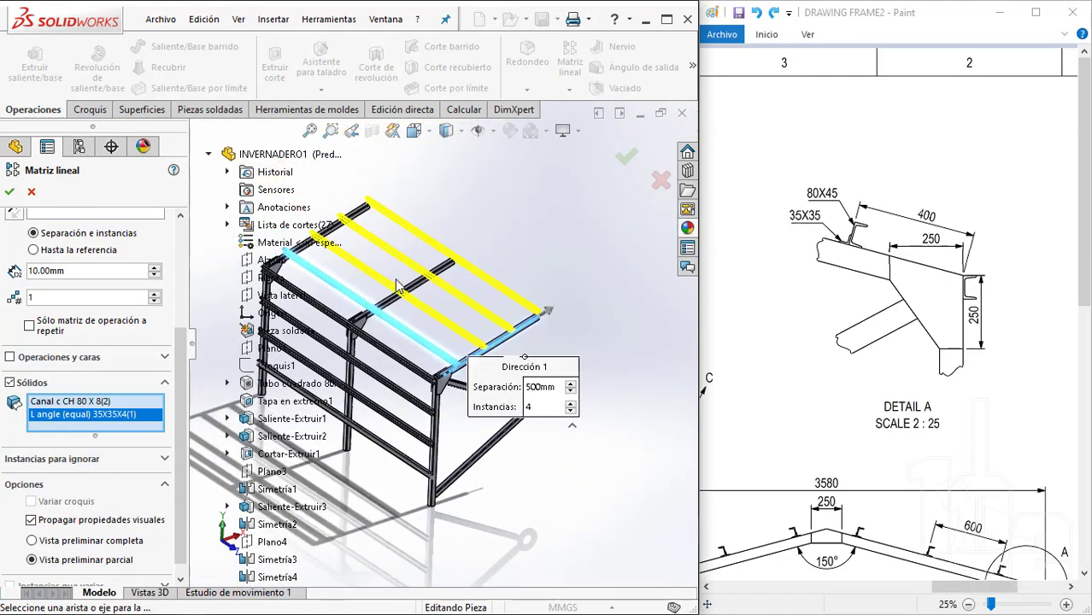
{"action": "scroll", "coordinate": [365, 430], "scroll_direction": "down", "scroll_amount": 1}
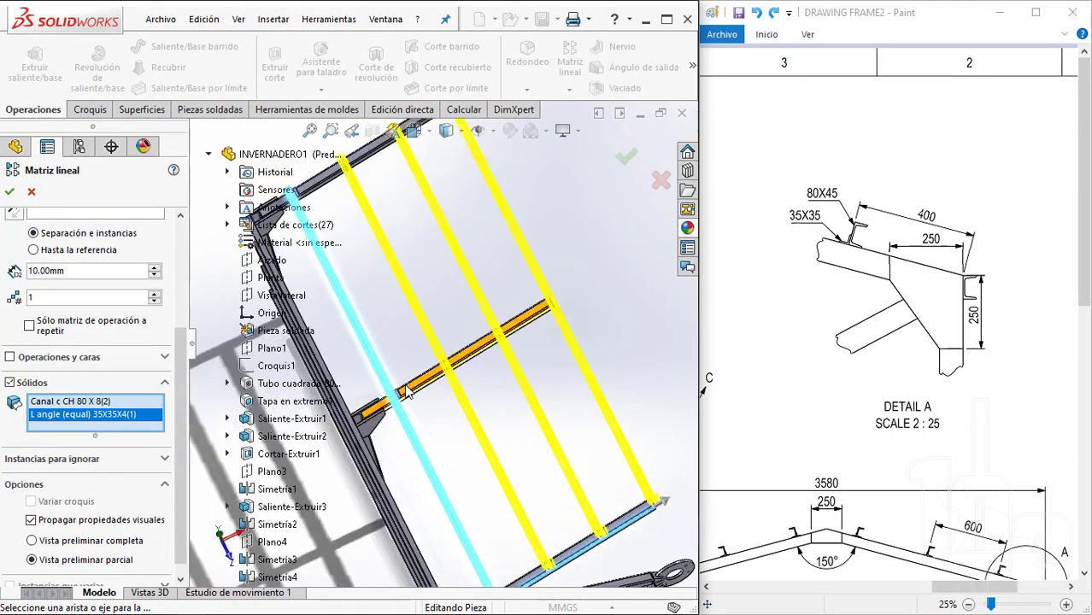
{"action": "scroll", "coordinate": [423, 376], "scroll_direction": "down", "scroll_amount": 2}
{"action": "scroll", "coordinate": [415, 392], "scroll_direction": "down", "scroll_amount": 2}
{"action": "scroll", "coordinate": [389, 395], "scroll_direction": "down", "scroll_amount": 2}
{"action": "left_click", "coordinate": [389, 395]}
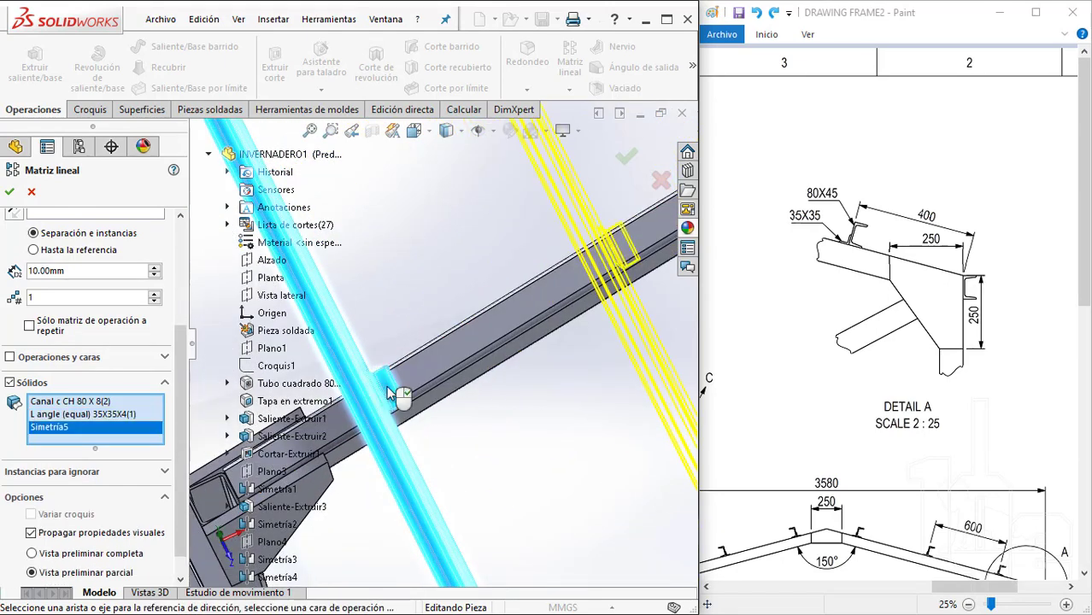
{"action": "scroll", "coordinate": [387, 385], "scroll_direction": "up", "scroll_amount": 2}
{"action": "scroll", "coordinate": [392, 280], "scroll_direction": "up", "scroll_amount": 2}
{"action": "scroll", "coordinate": [405, 248], "scroll_direction": "down", "scroll_amount": 3}
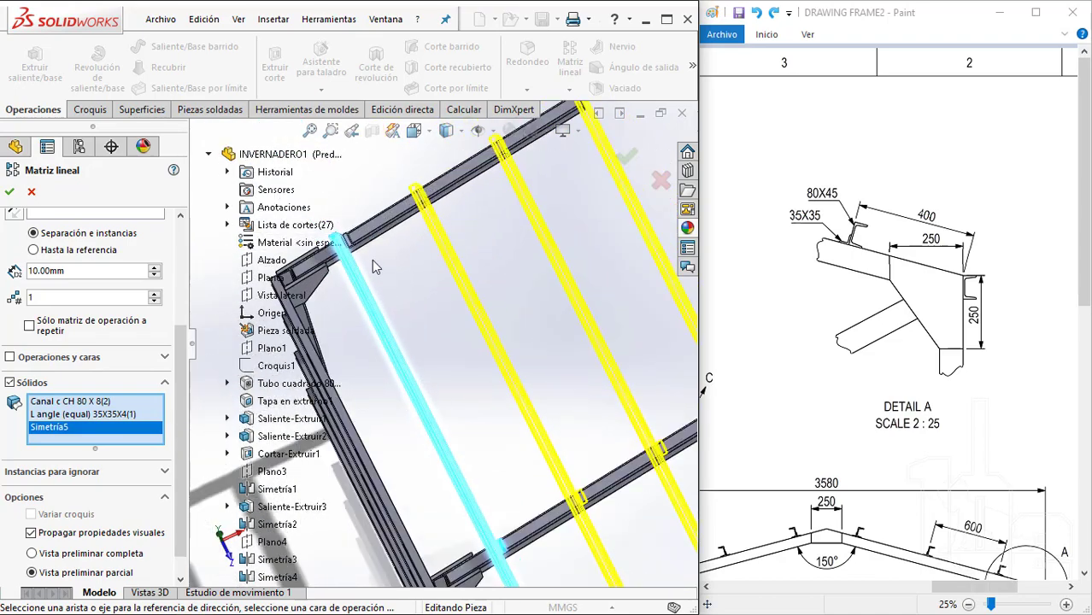
{"action": "scroll", "coordinate": [370, 259], "scroll_direction": "down", "scroll_amount": 2}
{"action": "scroll", "coordinate": [367, 258], "scroll_direction": "down", "scroll_amount": 2}
{"action": "scroll", "coordinate": [368, 258], "scroll_direction": "down", "scroll_amount": 1}
{"action": "left_click", "coordinate": [427, 330]}
{"action": "scroll", "coordinate": [427, 331], "scroll_direction": "up", "scroll_amount": 2}
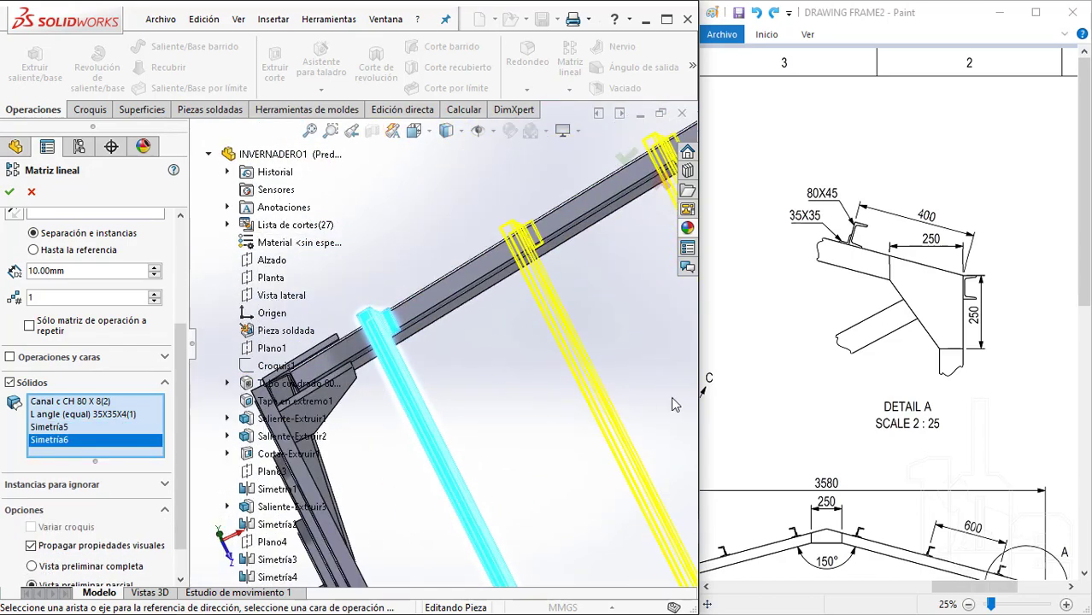
{"action": "scroll", "coordinate": [461, 334], "scroll_direction": "up", "scroll_amount": 2}
Set the pattern to 600 mm spacing with 3 instances
{"action": "middle_click_drag", "start_coordinate": [468, 318], "coordinate": [512, 368]}
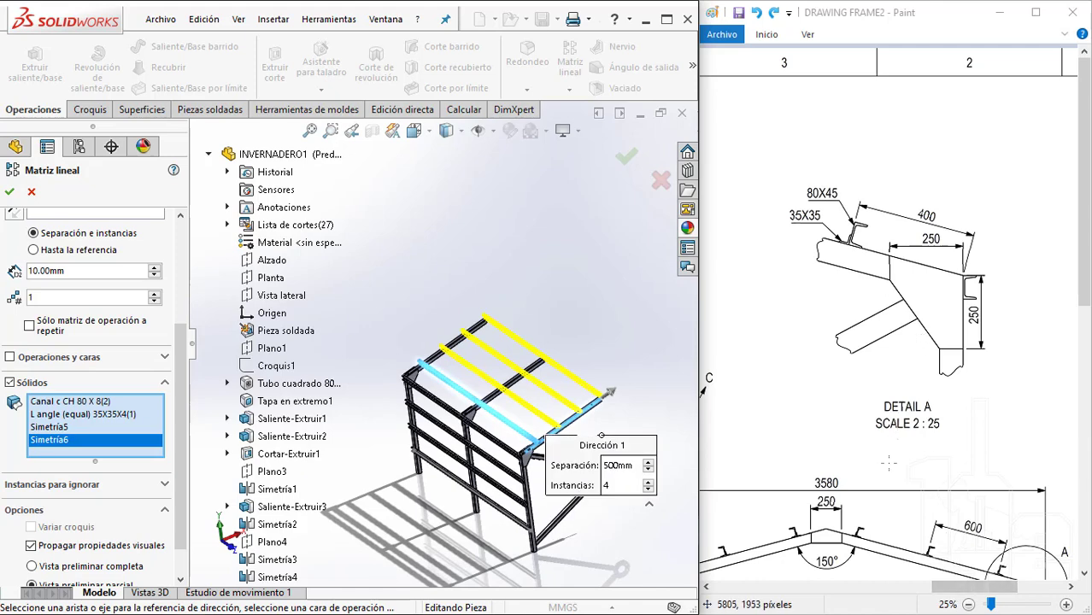
{"action": "scroll", "coordinate": [889, 342], "scroll_direction": "down", "scroll_amount": 3}
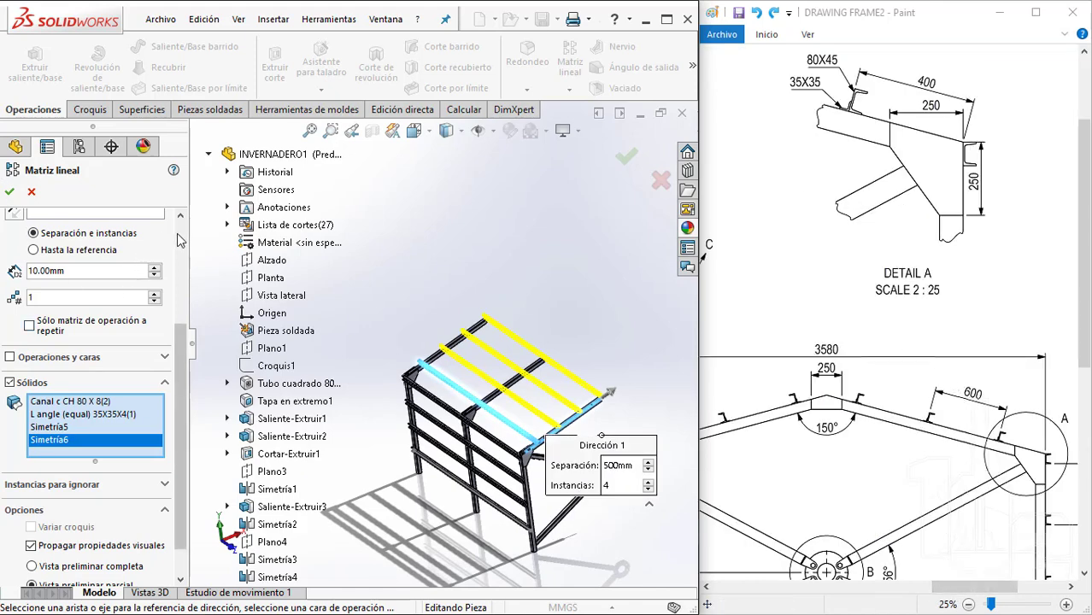
{"action": "scroll", "coordinate": [120, 274], "scroll_direction": "up", "scroll_amount": 3}
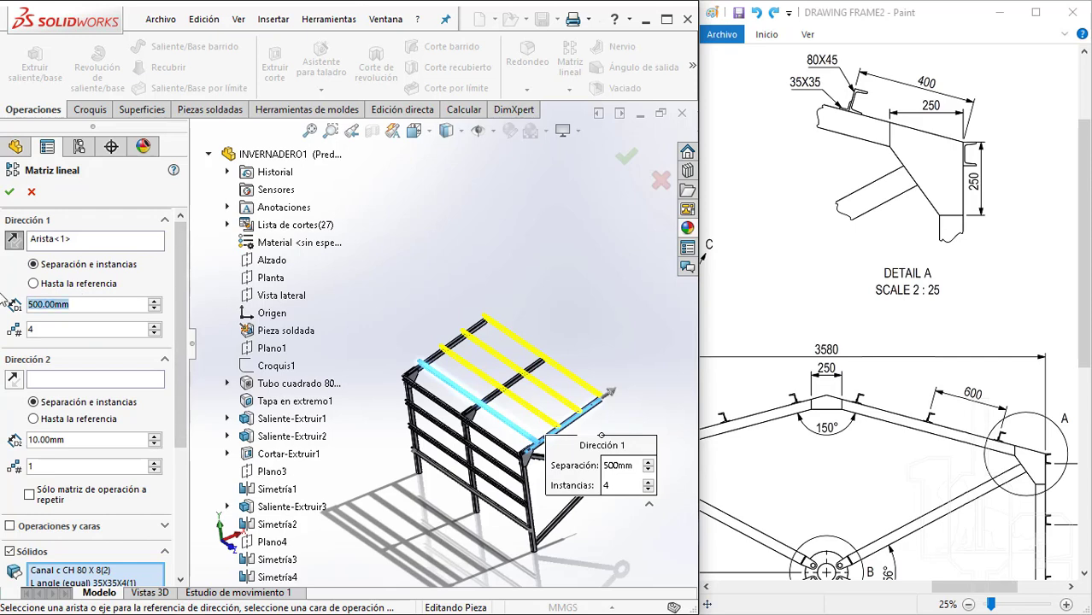
{"action": "type", "text": "600"}
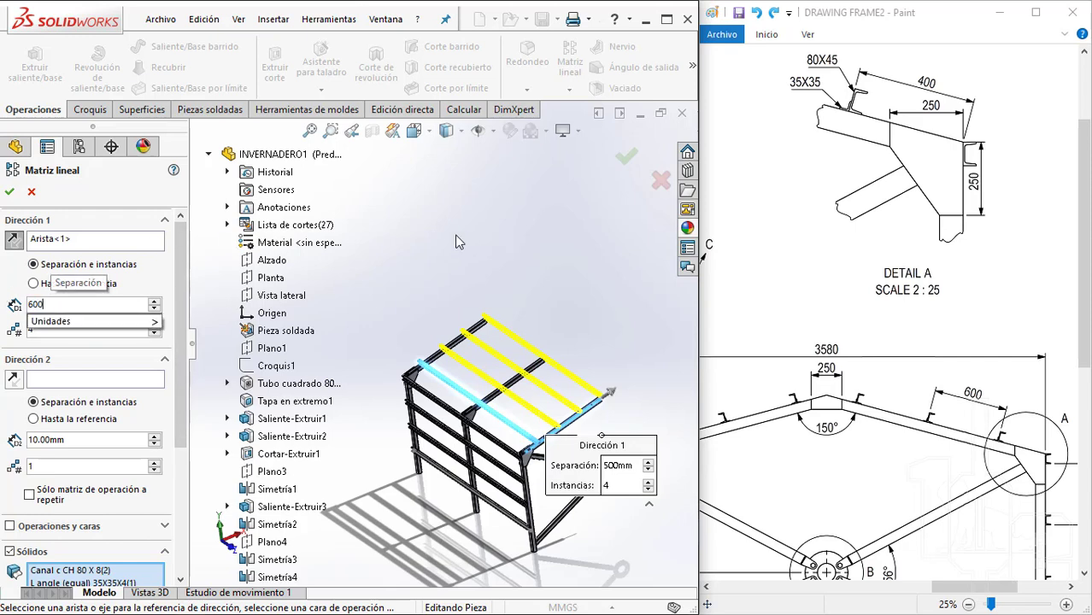
{"action": "type", "text": "3"}
{"action": "key", "text": "Return"}
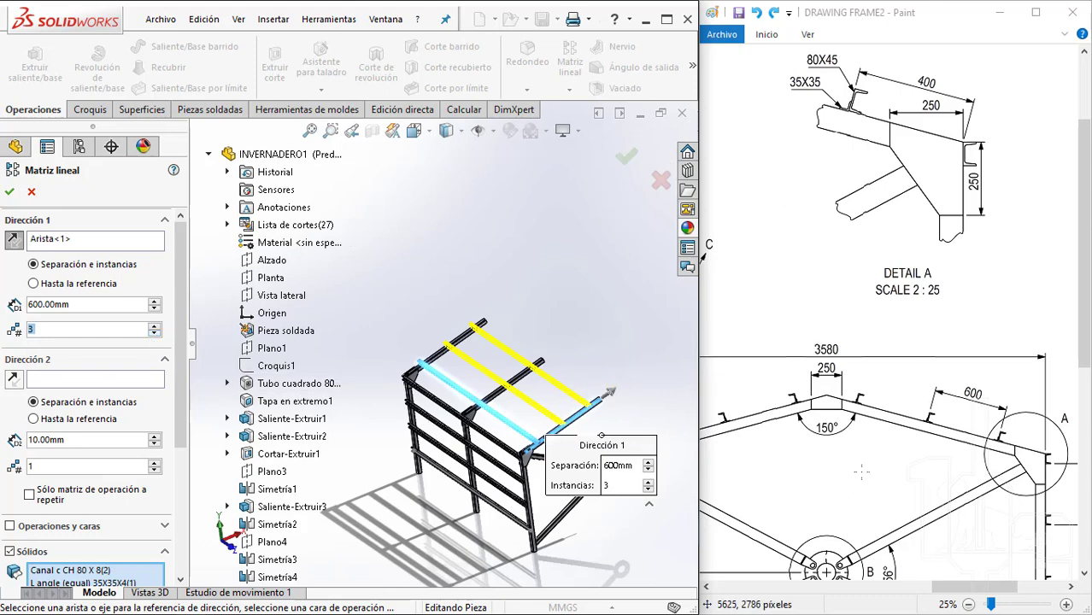
{"action": "scroll", "coordinate": [564, 433], "scroll_direction": "down", "scroll_amount": 5}
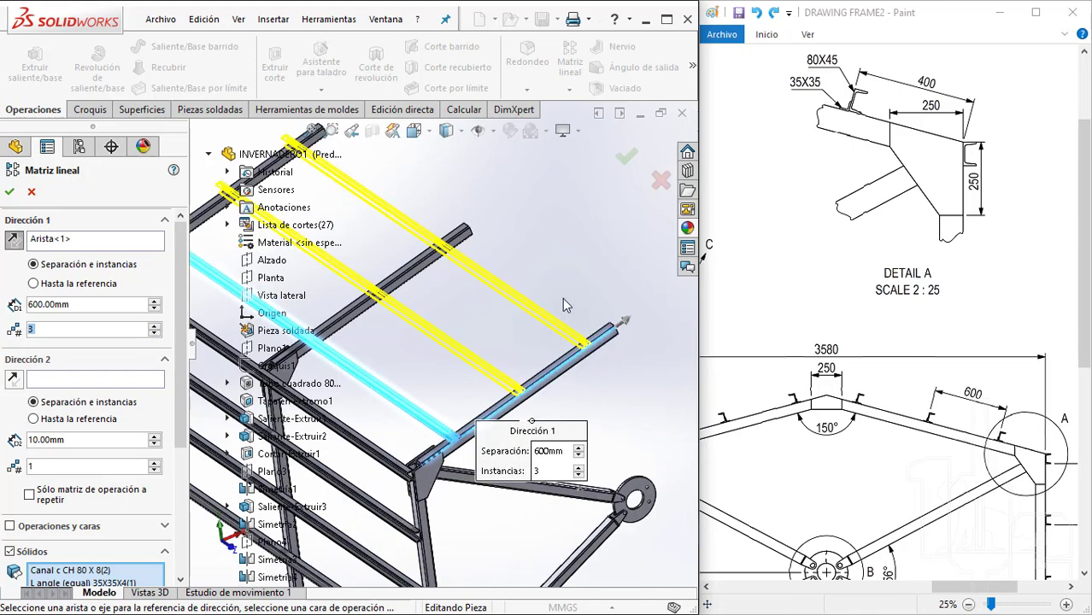
{"action": "scroll", "coordinate": [554, 219], "scroll_direction": "up", "scroll_amount": 5}
{"action": "scroll", "coordinate": [639, 164], "scroll_direction": "down", "scroll_amount": 6}
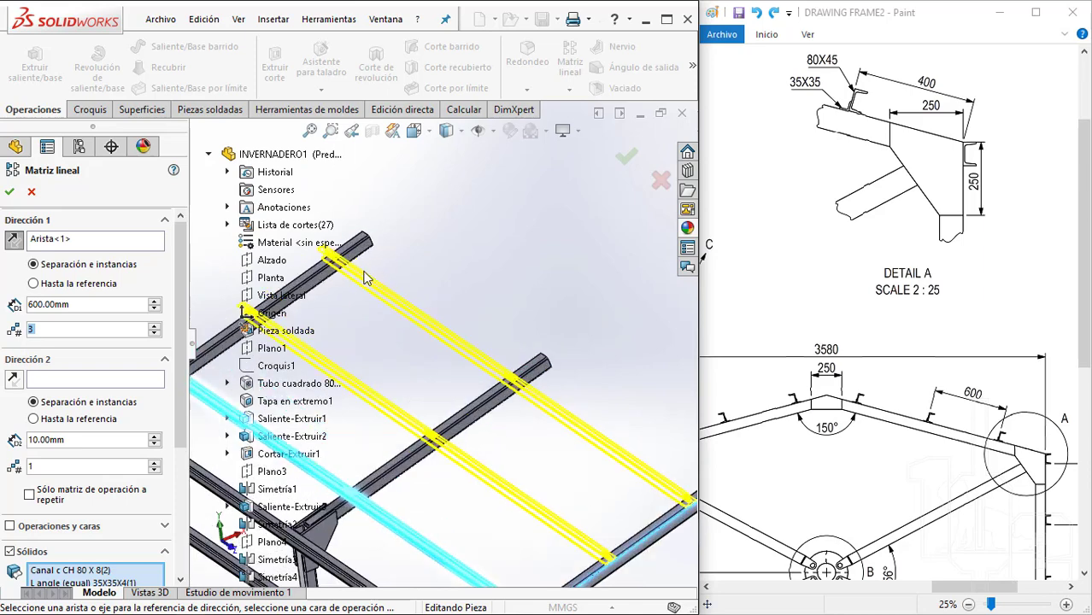
{"action": "key", "text": "Return"}
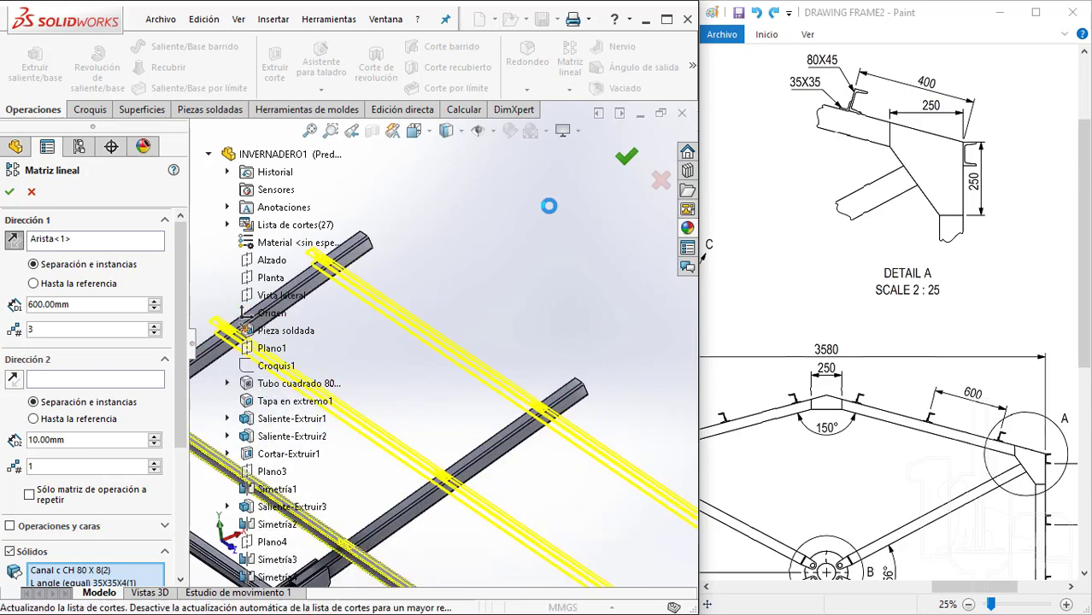
Orbit the model to view the whole frame with the new pattern
{"action": "middle_click_drag", "start_coordinate": [462, 250], "coordinate": [396, 239]}
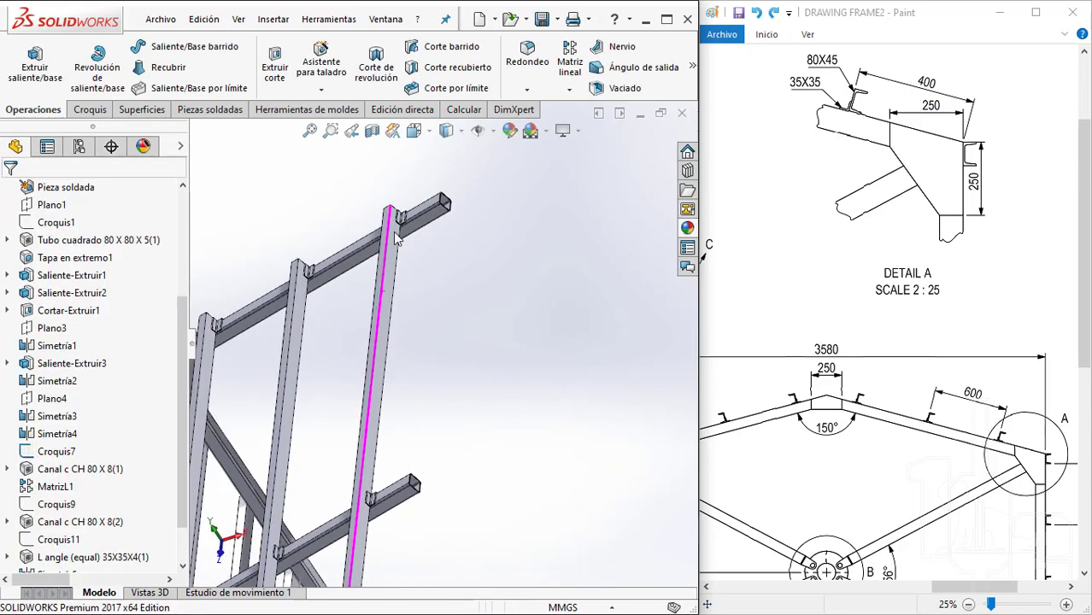
{"action": "scroll", "coordinate": [395, 240], "scroll_direction": "down", "scroll_amount": 5}
{"action": "scroll", "coordinate": [481, 266], "scroll_direction": "up", "scroll_amount": 10}
{"action": "middle_click_drag", "start_coordinate": [481, 260], "coordinate": [485, 429]}
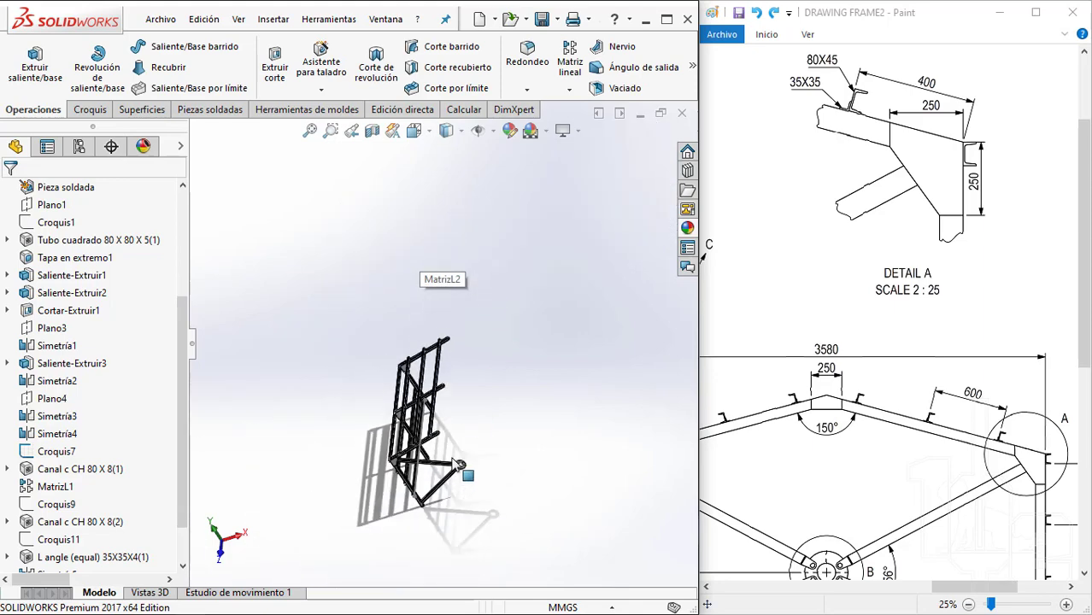
{"action": "scroll", "coordinate": [485, 430], "scroll_direction": "down", "scroll_amount": 2}
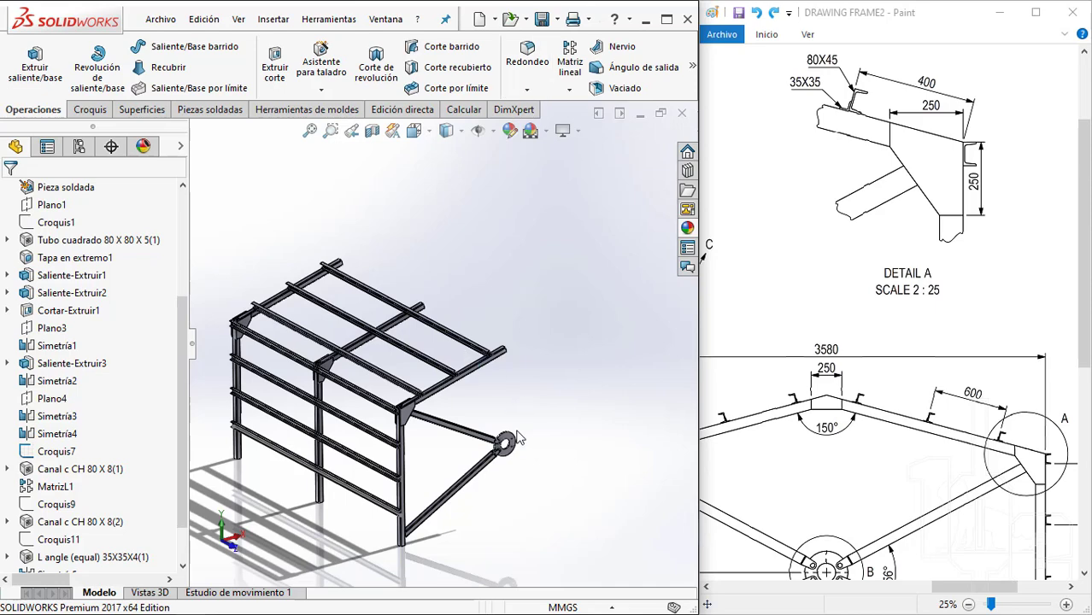
Mirror all part bodies, selected with Ctrl+A, across the Vista lateral plane
{"action": "scroll", "coordinate": [516, 476], "scroll_direction": "down", "scroll_amount": 3}
{"action": "scroll", "coordinate": [483, 278], "scroll_direction": "up", "scroll_amount": 3}
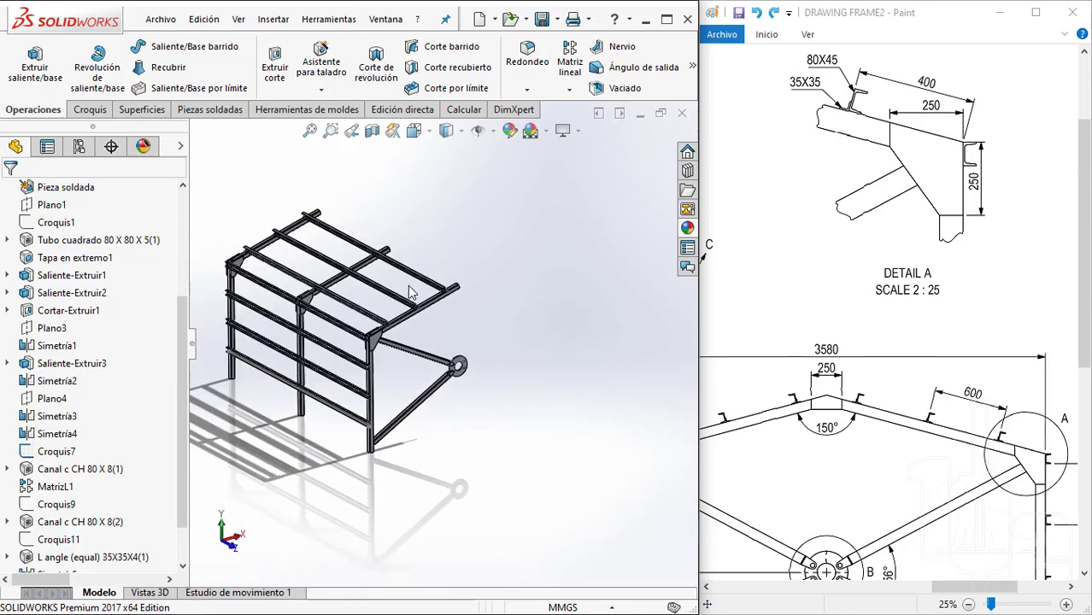
{"action": "scroll", "coordinate": [395, 299], "scroll_direction": "up", "scroll_amount": 2}
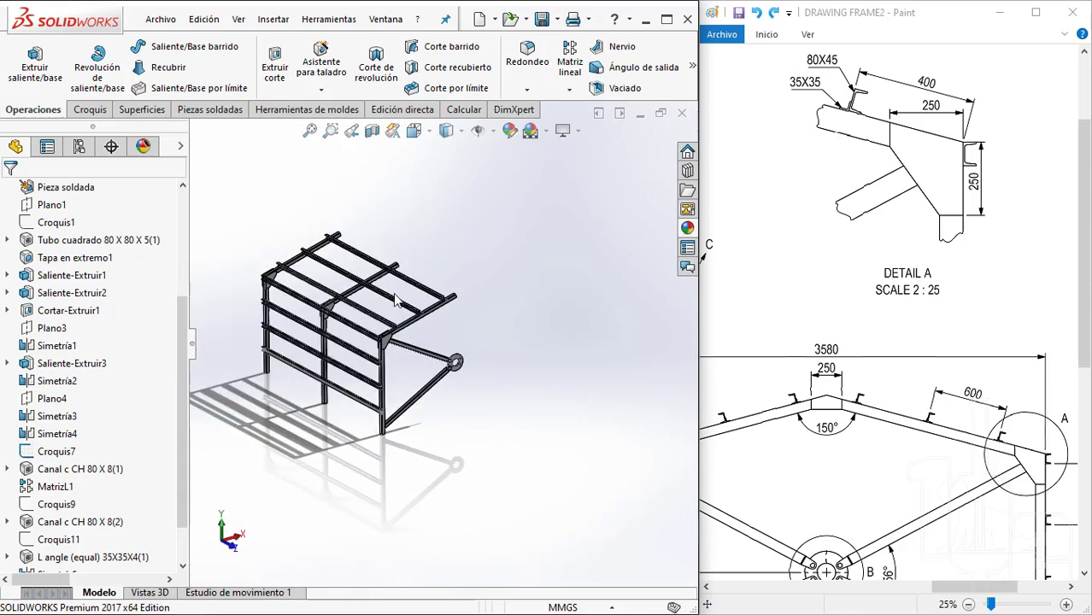
{"action": "left_click", "coordinate": [569, 90]}
{"action": "left_click", "coordinate": [582, 148]}
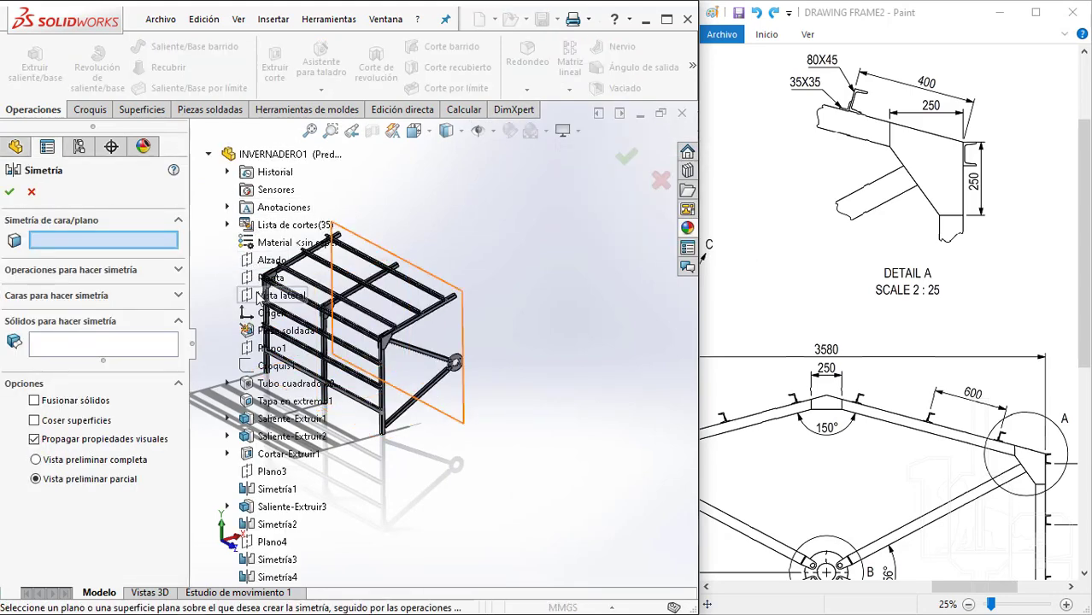
{"action": "left_click", "coordinate": [260, 295]}
{"action": "scroll", "coordinate": [607, 330], "scroll_direction": "up", "scroll_amount": 5}
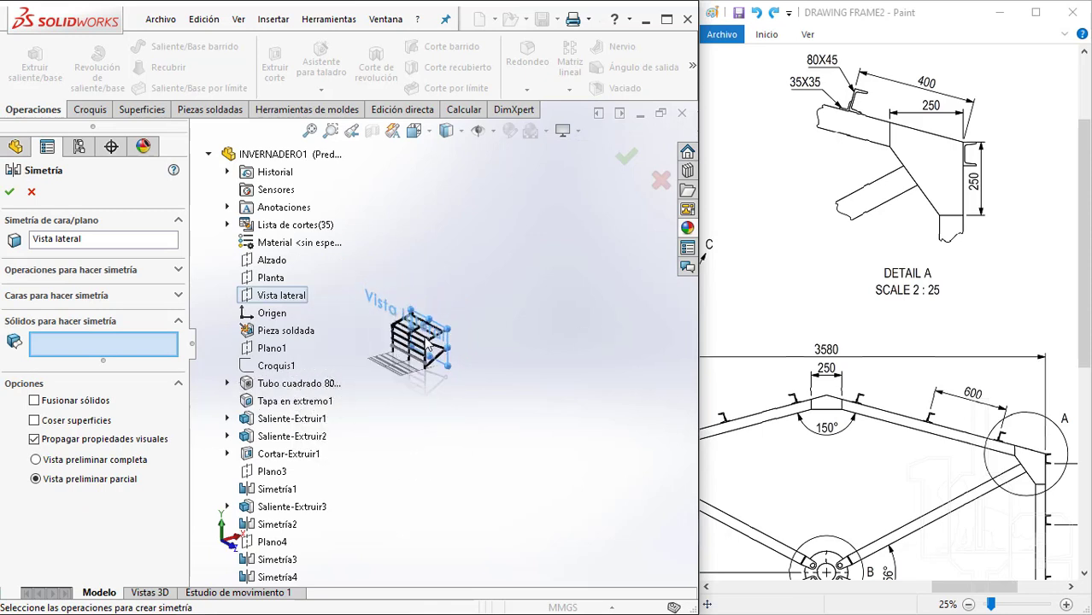
{"action": "scroll", "coordinate": [430, 348], "scroll_direction": "up", "scroll_amount": 2}
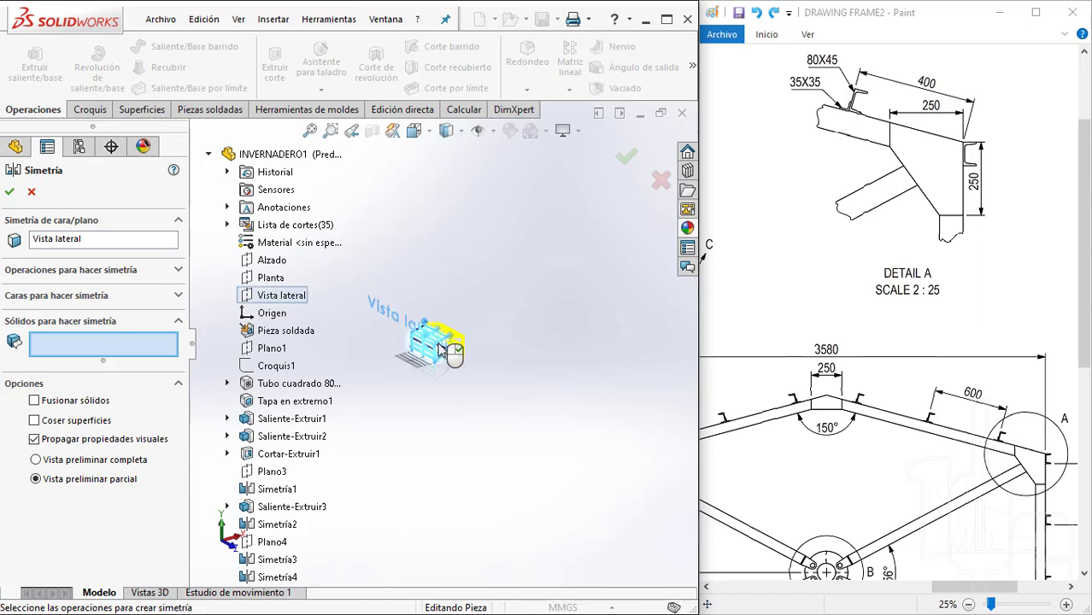
{"action": "key", "text": "ctrl+a"}
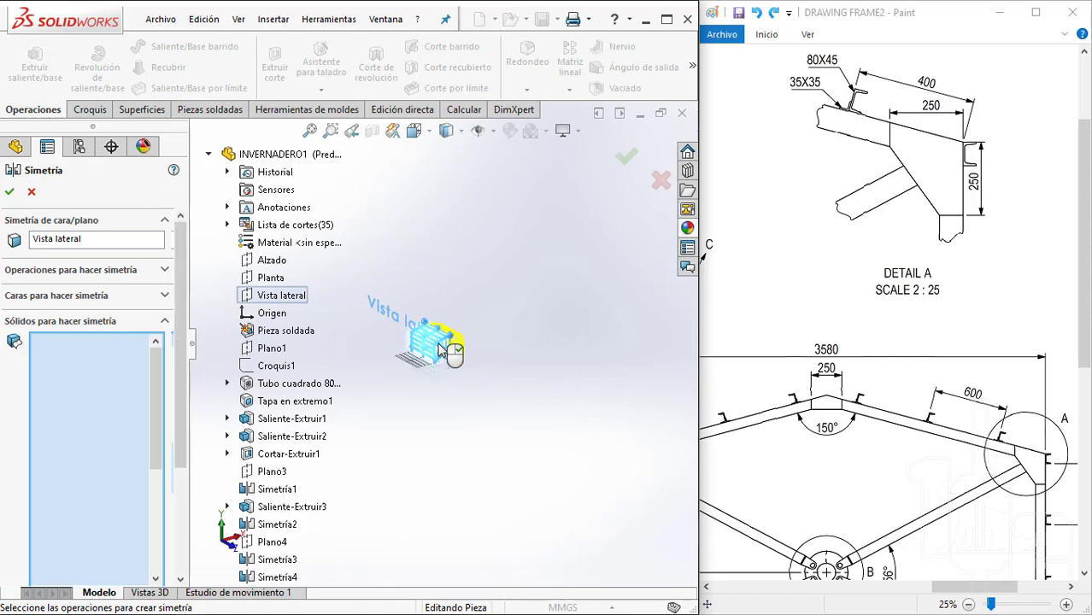
{"action": "scroll", "coordinate": [440, 350], "scroll_direction": "down", "scroll_amount": 2}
{"action": "scroll", "coordinate": [440, 350], "scroll_direction": "down", "scroll_amount": 2}
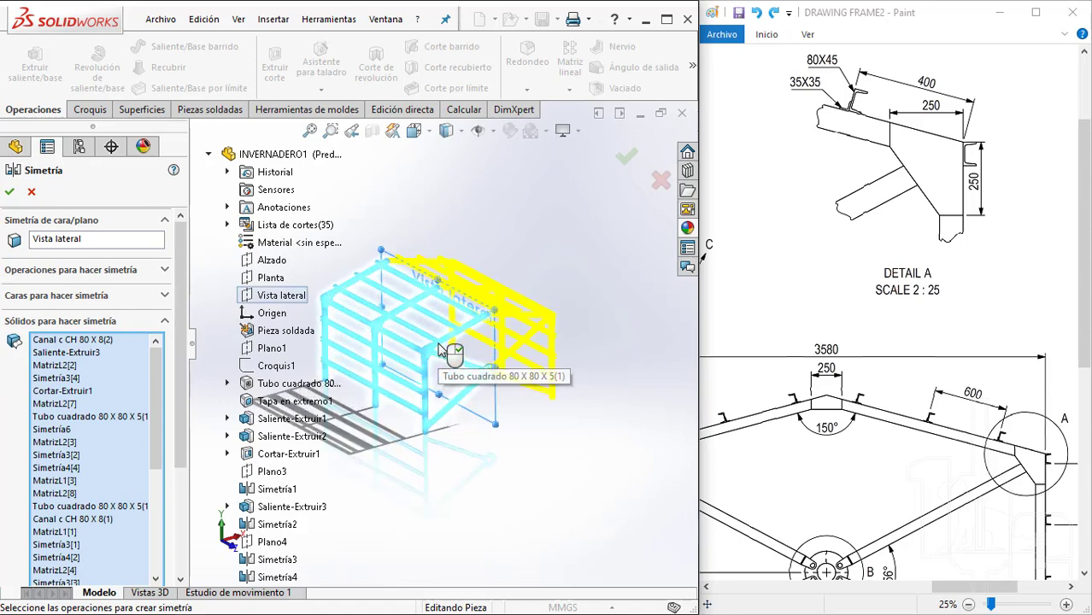
{"action": "scroll", "coordinate": [440, 350], "scroll_direction": "down", "scroll_amount": 2}
{"action": "scroll", "coordinate": [440, 350], "scroll_direction": "down", "scroll_amount": 3}
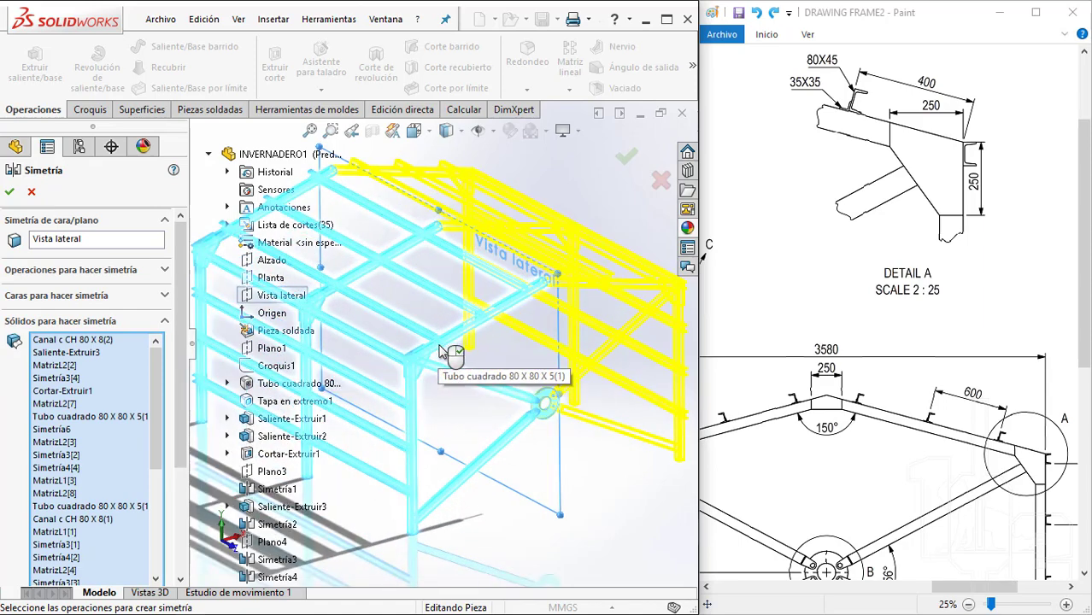
{"action": "left_click", "coordinate": [628, 158]}
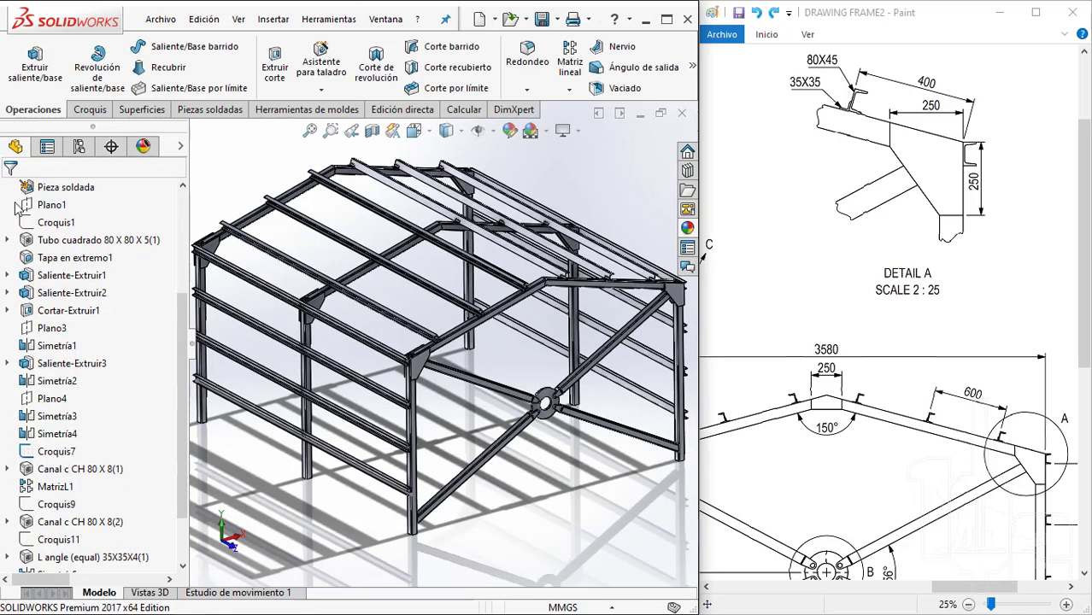
Review the Lista de cortes and zoom in on the ridge joint
{"action": "scroll", "coordinate": [27, 282], "scroll_direction": "up", "scroll_amount": 3}
{"action": "left_click", "coordinate": [9, 259]}
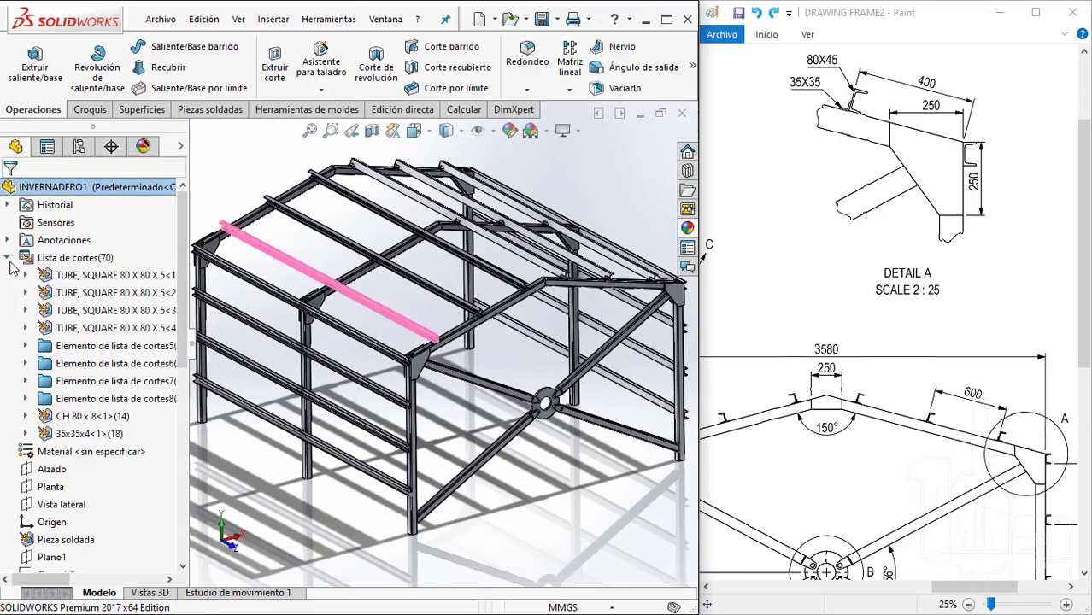
{"action": "left_click", "coordinate": [8, 258]}
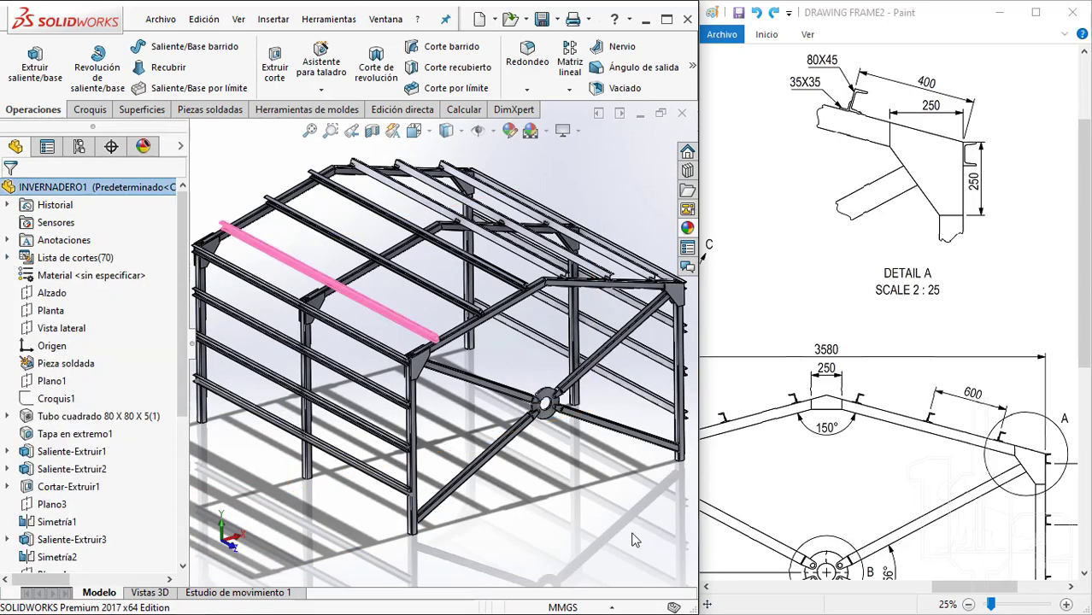
{"action": "scroll", "coordinate": [546, 401], "scroll_direction": "down", "scroll_amount": 3}
{"action": "scroll", "coordinate": [564, 400], "scroll_direction": "down", "scroll_amount": 4}
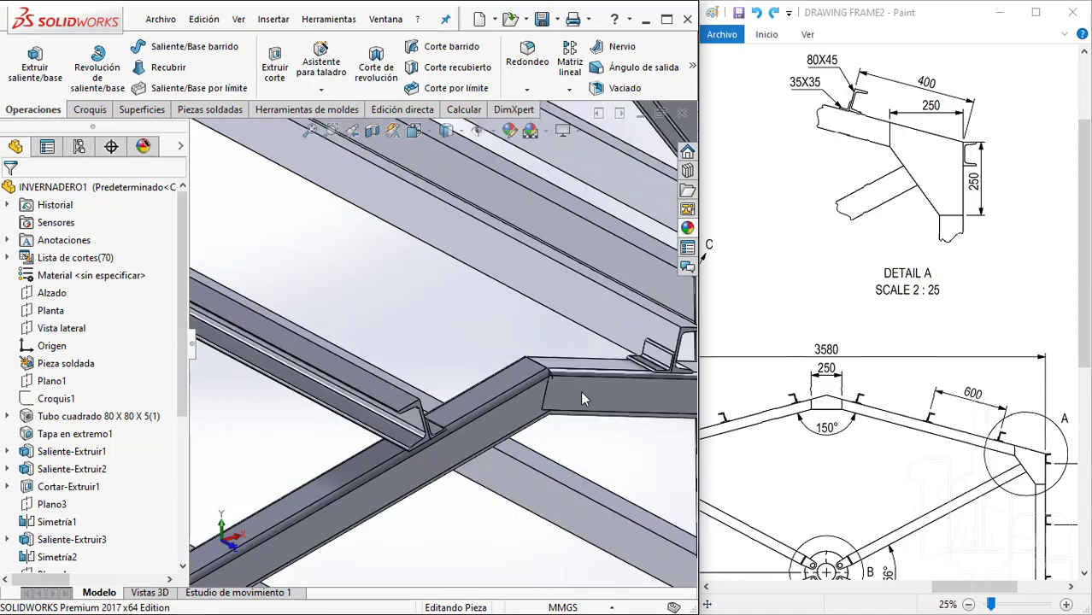
{"action": "scroll", "coordinate": [537, 402], "scroll_direction": "up", "scroll_amount": 2}
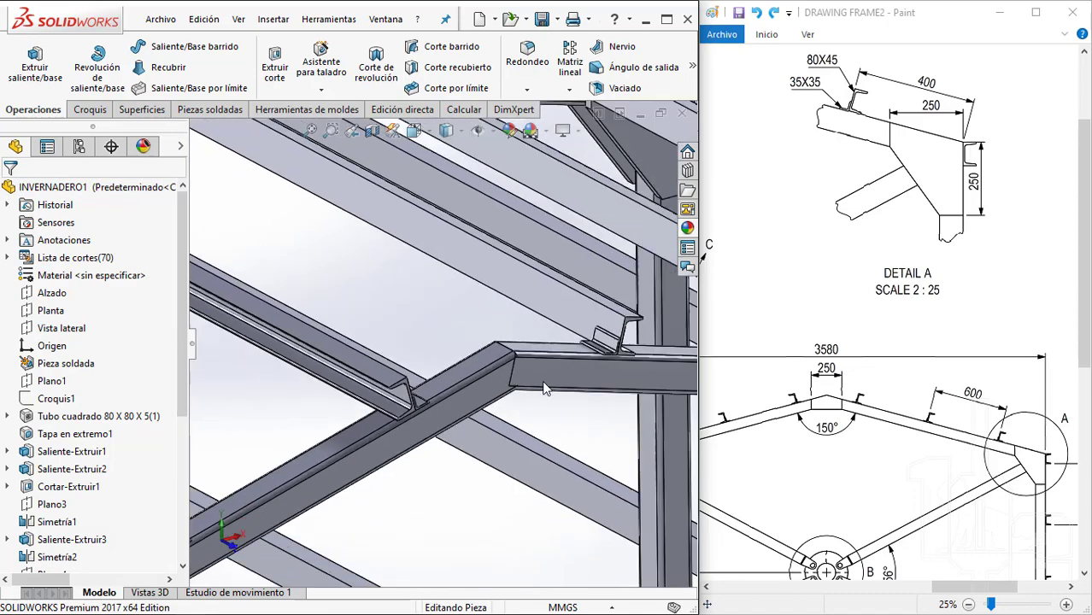
{"action": "scroll", "coordinate": [537, 402], "scroll_direction": "up", "scroll_amount": 2}
{"action": "scroll", "coordinate": [536, 401], "scroll_direction": "up", "scroll_amount": 2}
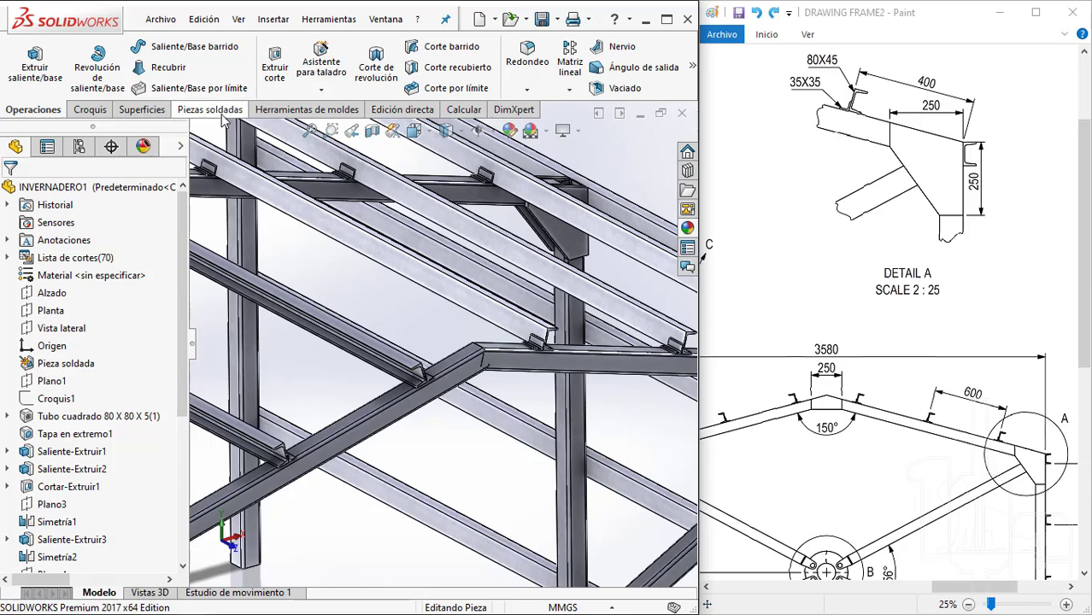
Start the Recortar/Extender tool from the Piezas soldadas tools
{"action": "left_click", "coordinate": [221, 113]}
{"action": "scroll", "coordinate": [342, 284], "scroll_direction": "up", "scroll_amount": 3}
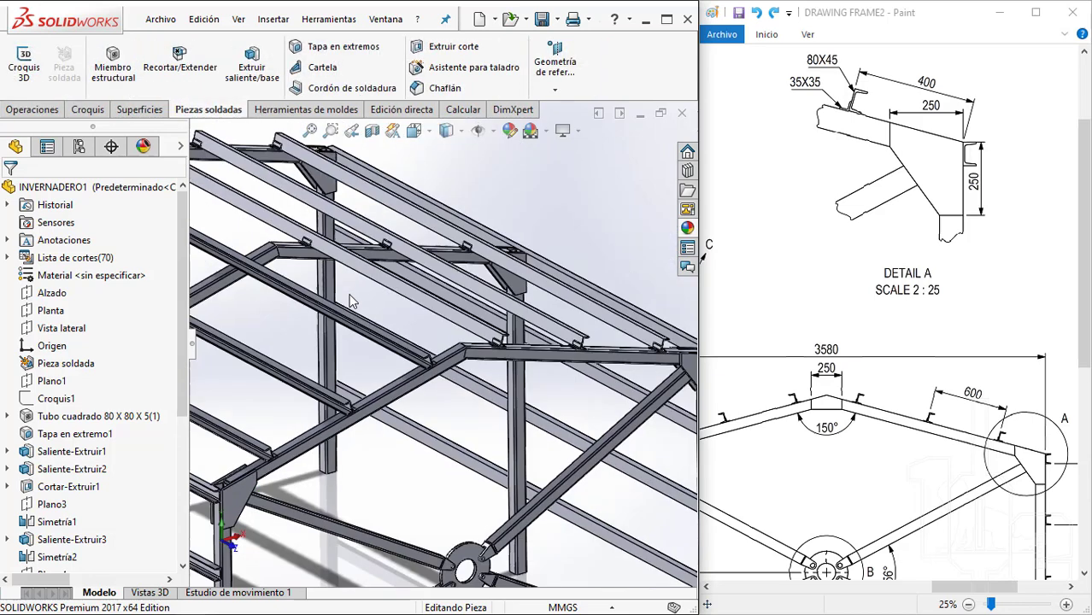
{"action": "scroll", "coordinate": [346, 290], "scroll_direction": "up", "scroll_amount": 3}
{"action": "scroll", "coordinate": [354, 297], "scroll_direction": "up", "scroll_amount": 1}
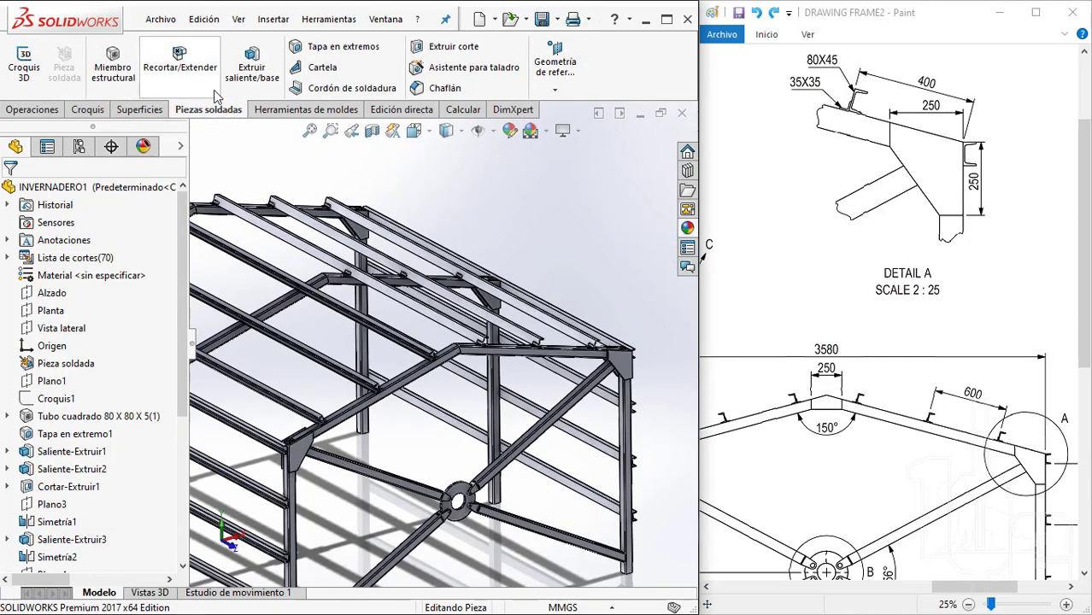
{"action": "left_click", "coordinate": [188, 66]}
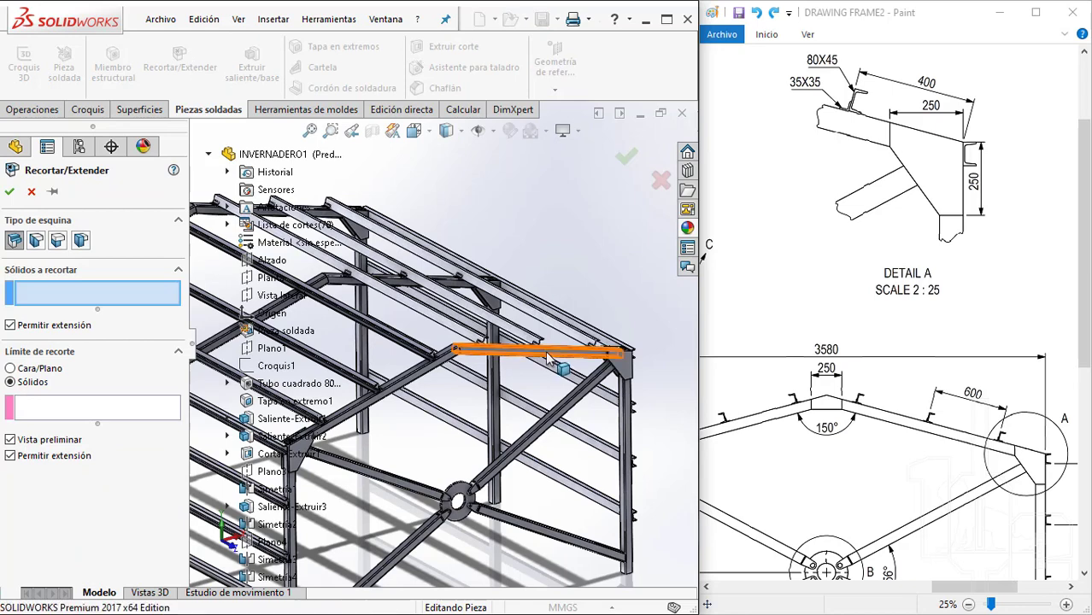
Choose a mitred end and trim the diagonal tube against the meeting tube
{"action": "left_click", "coordinate": [34, 242]}
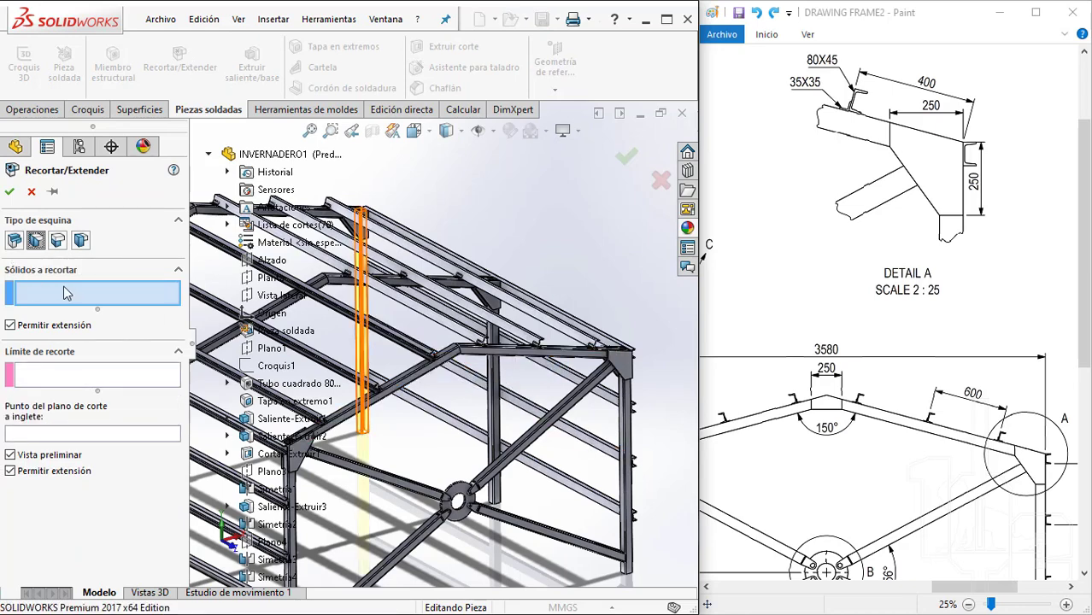
{"action": "scroll", "coordinate": [438, 329], "scroll_direction": "down", "scroll_amount": 5}
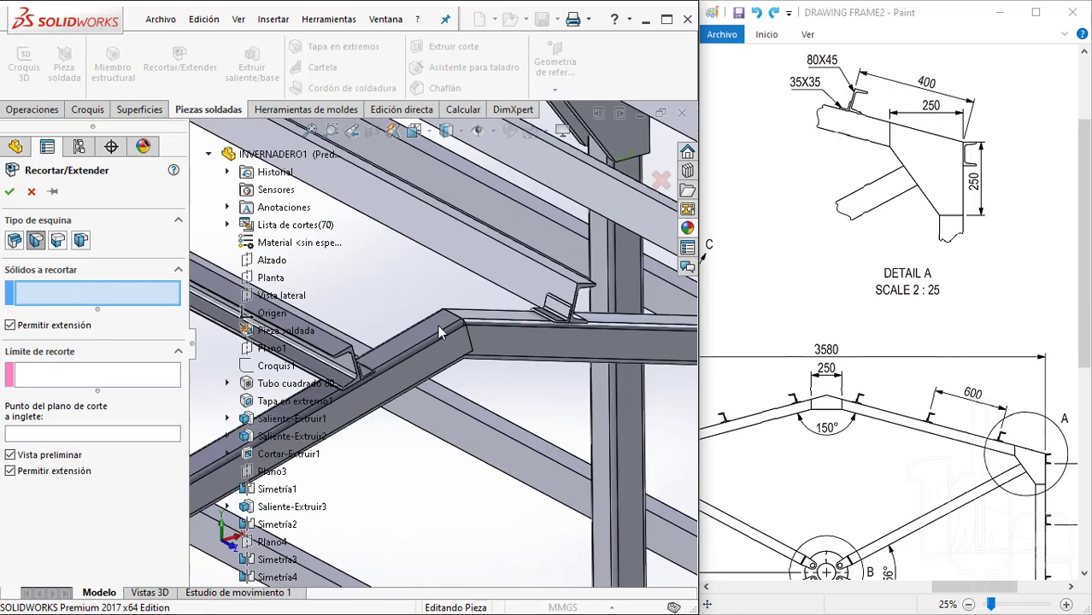
{"action": "left_click", "coordinate": [425, 337]}
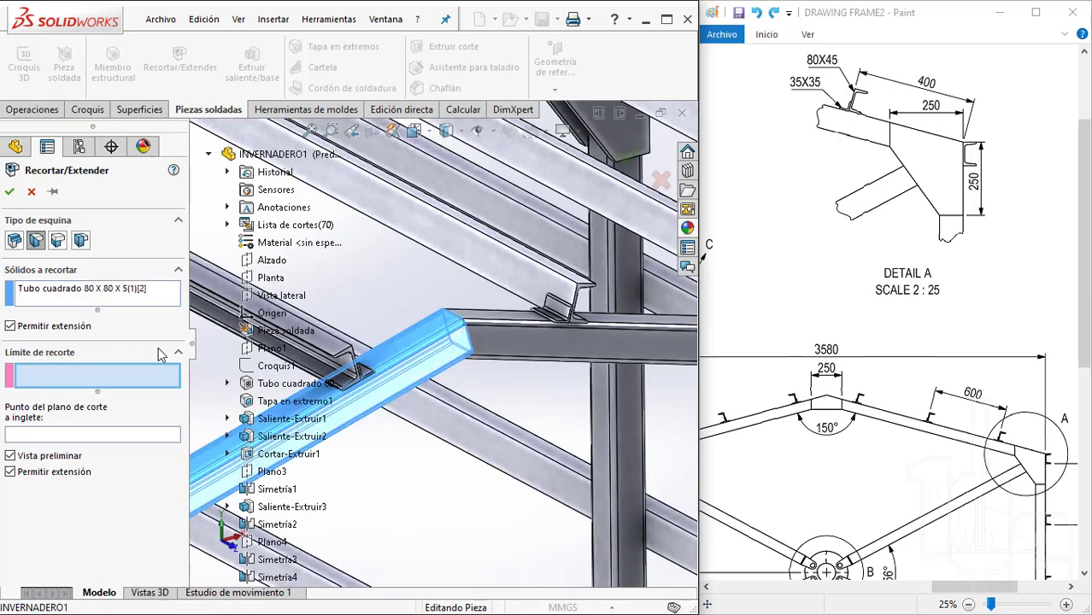
{"action": "left_click", "coordinate": [481, 339]}
{"action": "scroll", "coordinate": [480, 339], "scroll_direction": "down", "scroll_amount": 2}
{"action": "scroll", "coordinate": [479, 338], "scroll_direction": "down", "scroll_amount": 2}
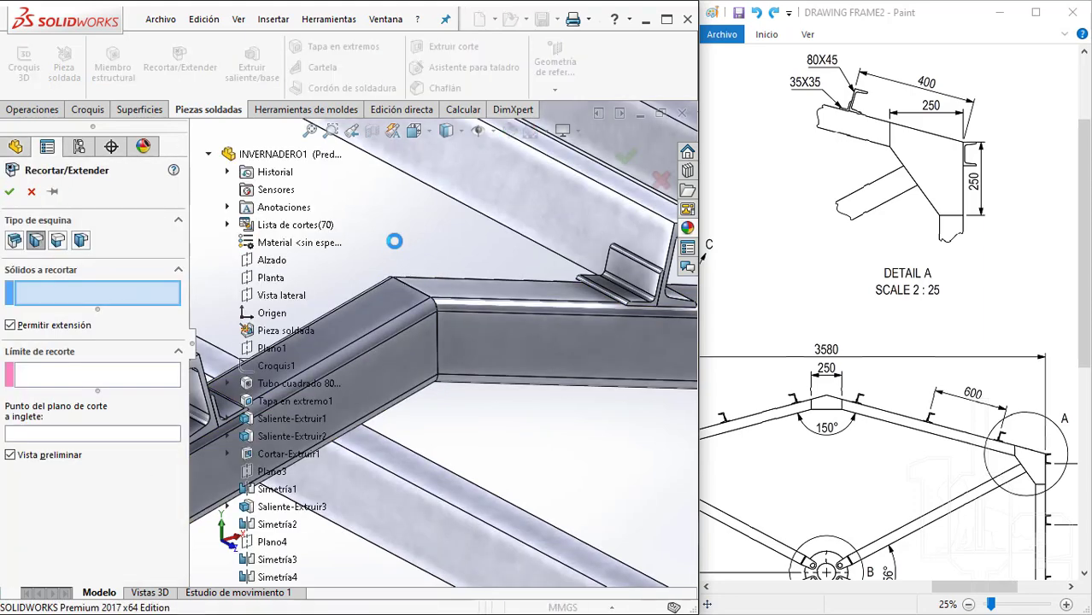
{"action": "scroll", "coordinate": [393, 241], "scroll_direction": "up", "scroll_amount": 2}
{"action": "scroll", "coordinate": [394, 241], "scroll_direction": "up", "scroll_amount": 2}
{"action": "scroll", "coordinate": [365, 318], "scroll_direction": "up", "scroll_amount": 2}
{"action": "scroll", "coordinate": [451, 283], "scroll_direction": "down", "scroll_amount": 3}
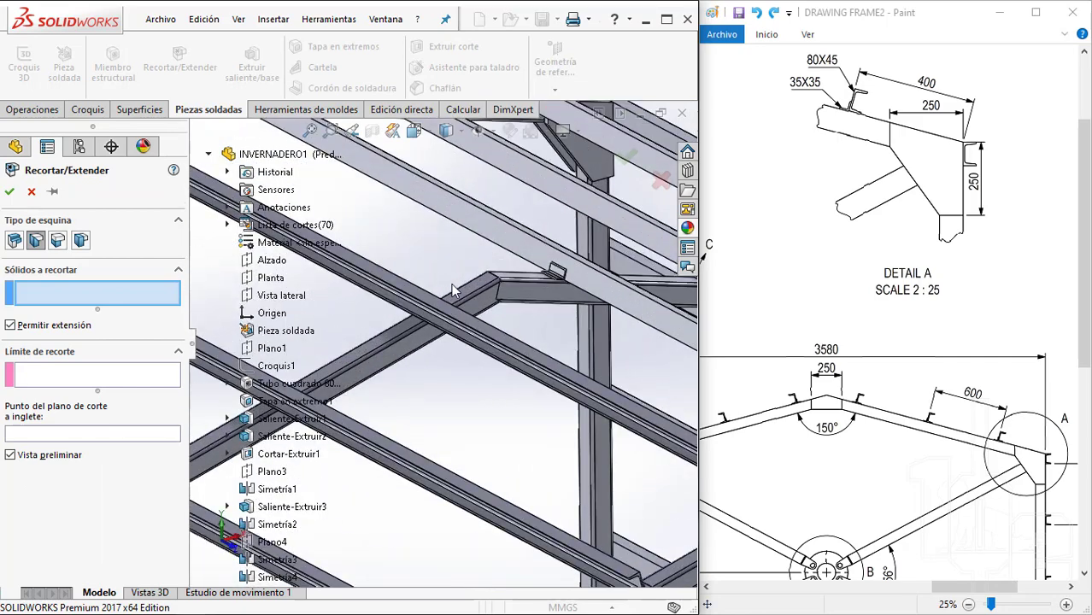
{"action": "scroll", "coordinate": [517, 304], "scroll_direction": "down", "scroll_amount": 2}
Trim the next ridge tube against its adjoining tube with a mitre
{"action": "left_click", "coordinate": [502, 314]}
{"action": "left_click", "coordinate": [500, 310]}
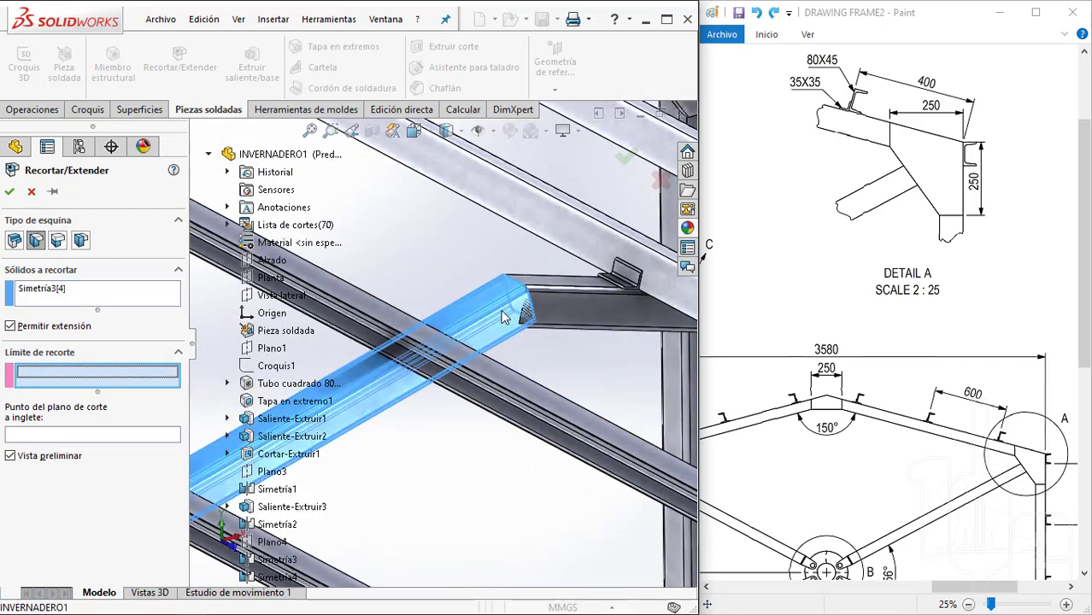
{"action": "right_click", "coordinate": [501, 309]}
{"action": "key", "text": "Escape"}
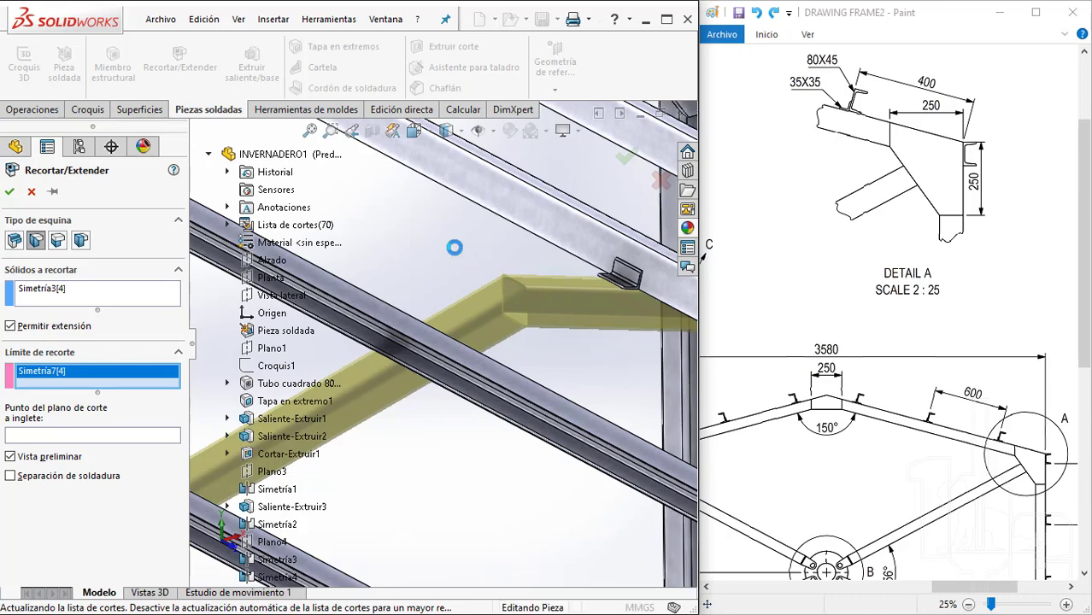
Trim the mirrored Simetría4 member back to the crossing Simetría7 beam
{"action": "scroll", "coordinate": [453, 248], "scroll_direction": "up", "scroll_amount": 2}
{"action": "scroll", "coordinate": [455, 249], "scroll_direction": "up", "scroll_amount": 2}
{"action": "scroll", "coordinate": [458, 250], "scroll_direction": "up", "scroll_amount": 2}
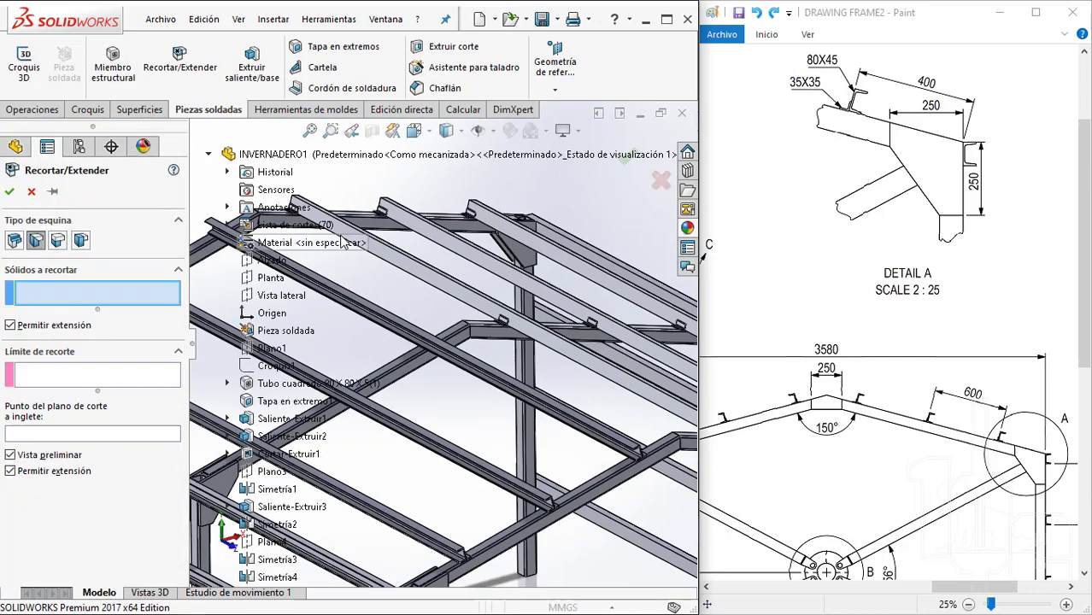
{"action": "scroll", "coordinate": [410, 277], "scroll_direction": "up", "scroll_amount": 3}
{"action": "scroll", "coordinate": [401, 331], "scroll_direction": "down", "scroll_amount": 3}
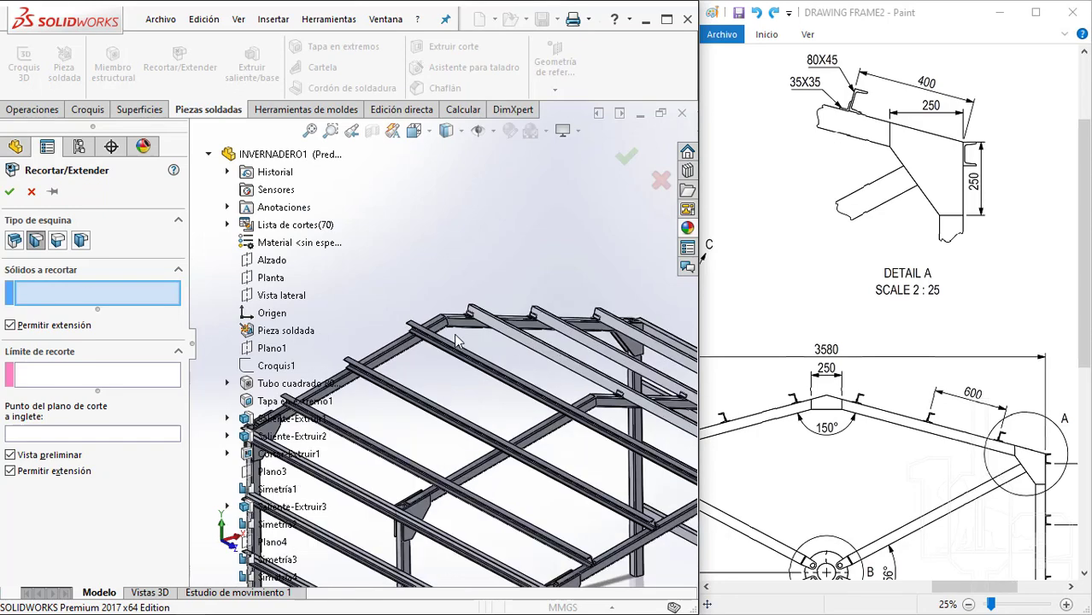
{"action": "scroll", "coordinate": [406, 325], "scroll_direction": "down", "scroll_amount": 2}
{"action": "scroll", "coordinate": [415, 308], "scroll_direction": "down", "scroll_amount": 1}
{"action": "left_click", "coordinate": [407, 318]}
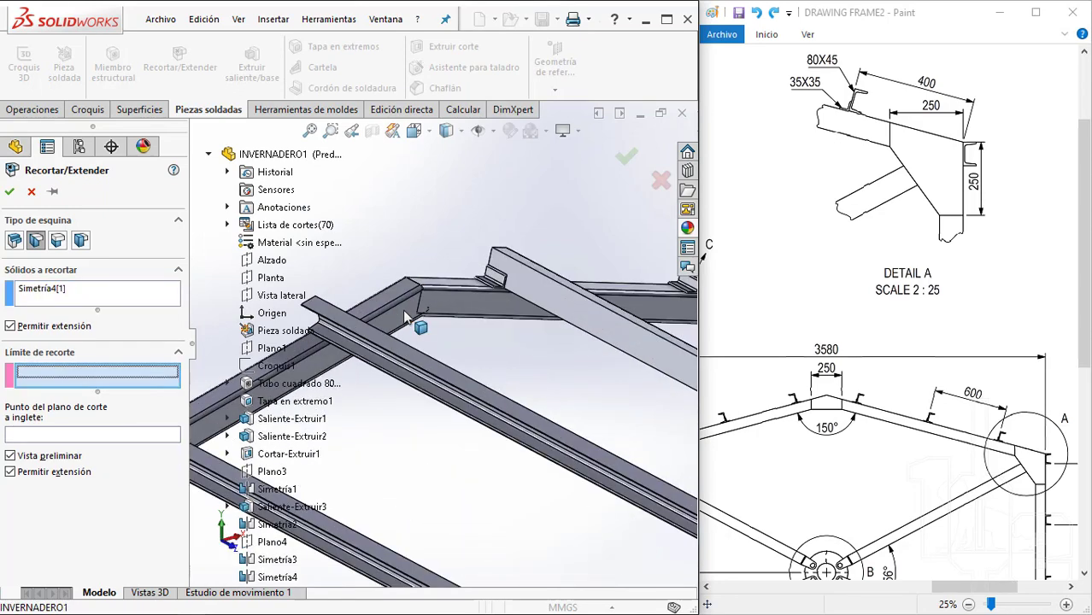
{"action": "left_click", "coordinate": [461, 304]}
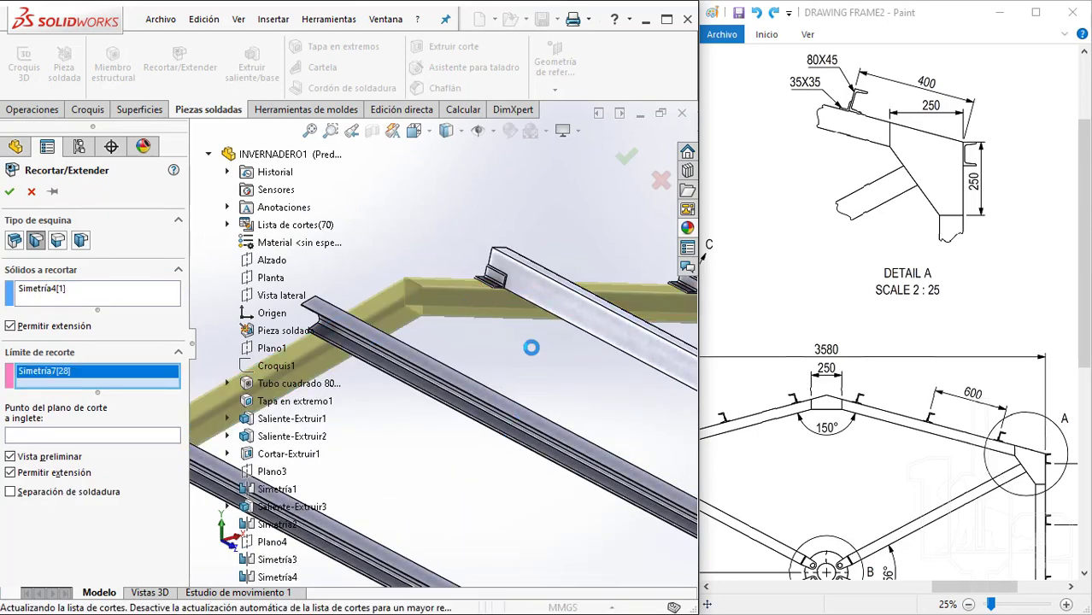
{"action": "key", "text": "Return"}
Start a new sketch on the side face of the ridge beam, viewed normal to it
{"action": "scroll", "coordinate": [530, 344], "scroll_direction": "up", "scroll_amount": 1}
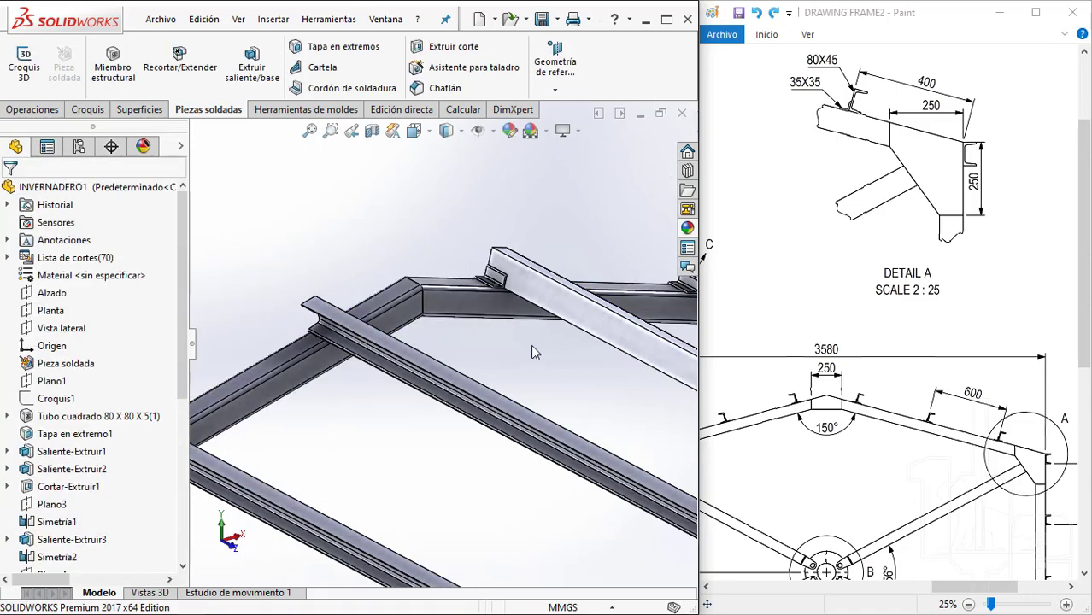
{"action": "scroll", "coordinate": [521, 354], "scroll_direction": "up", "scroll_amount": 2}
{"action": "scroll", "coordinate": [529, 341], "scroll_direction": "up", "scroll_amount": 1}
{"action": "scroll", "coordinate": [547, 333], "scroll_direction": "up", "scroll_amount": 3}
{"action": "scroll", "coordinate": [551, 350], "scroll_direction": "up", "scroll_amount": 2}
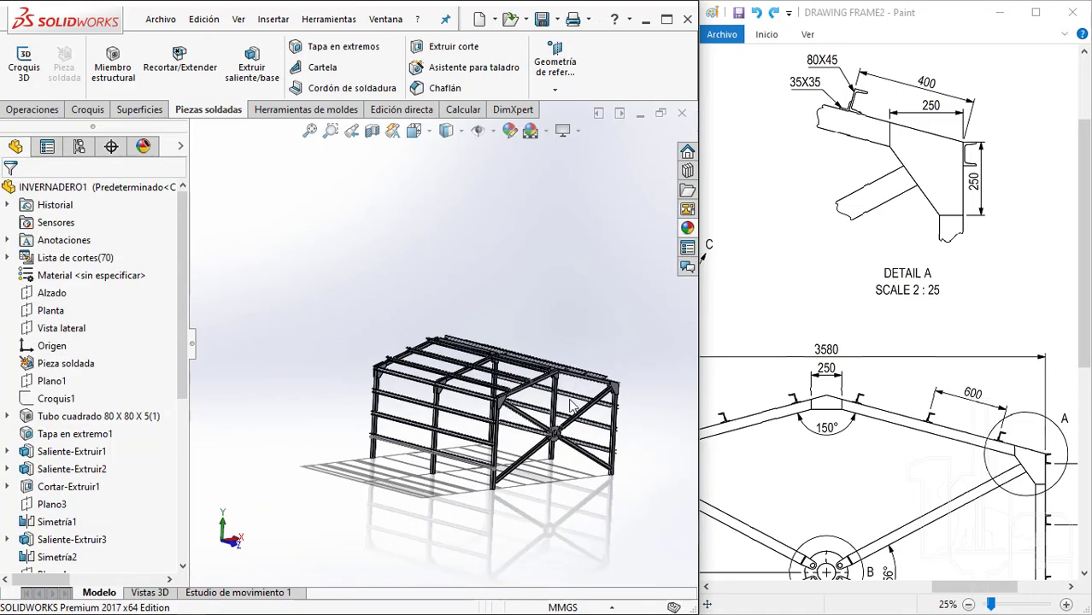
{"action": "scroll", "coordinate": [554, 367], "scroll_direction": "down", "scroll_amount": 1}
{"action": "scroll", "coordinate": [557, 379], "scroll_direction": "down", "scroll_amount": 4}
{"action": "scroll", "coordinate": [543, 359], "scroll_direction": "down", "scroll_amount": 2}
{"action": "scroll", "coordinate": [529, 338], "scroll_direction": "down", "scroll_amount": 2}
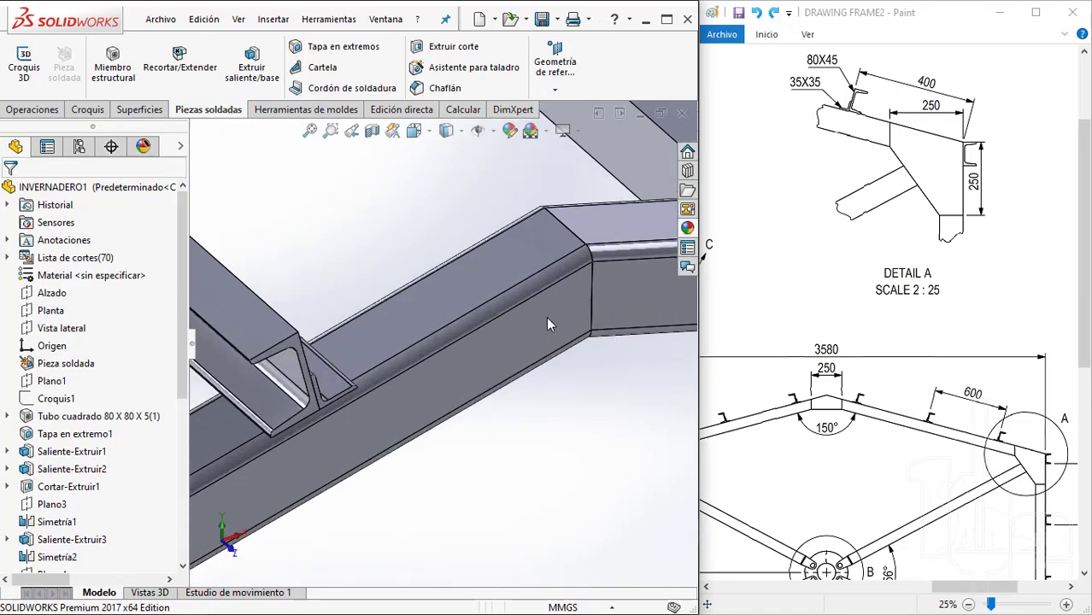
{"action": "left_click", "coordinate": [586, 286]}
{"action": "left_click", "coordinate": [594, 270]}
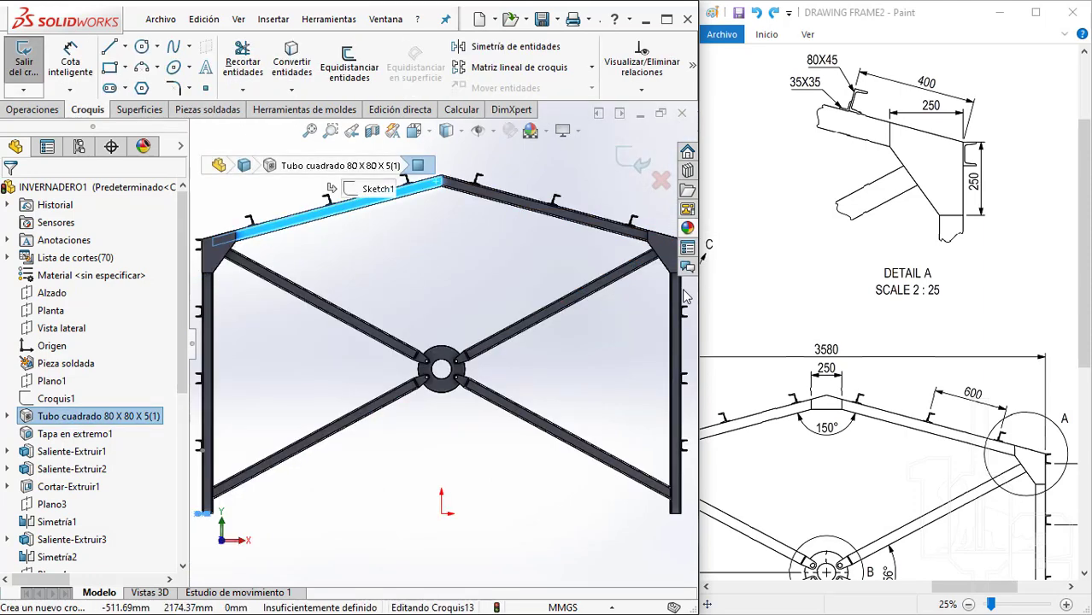
{"action": "left_click", "coordinate": [430, 221]}
Show the frame layout sketch and convert its two sloped top edges into the sketch
{"action": "scroll", "coordinate": [435, 205], "scroll_direction": "down", "scroll_amount": 3}
{"action": "scroll", "coordinate": [444, 189], "scroll_direction": "down", "scroll_amount": 2}
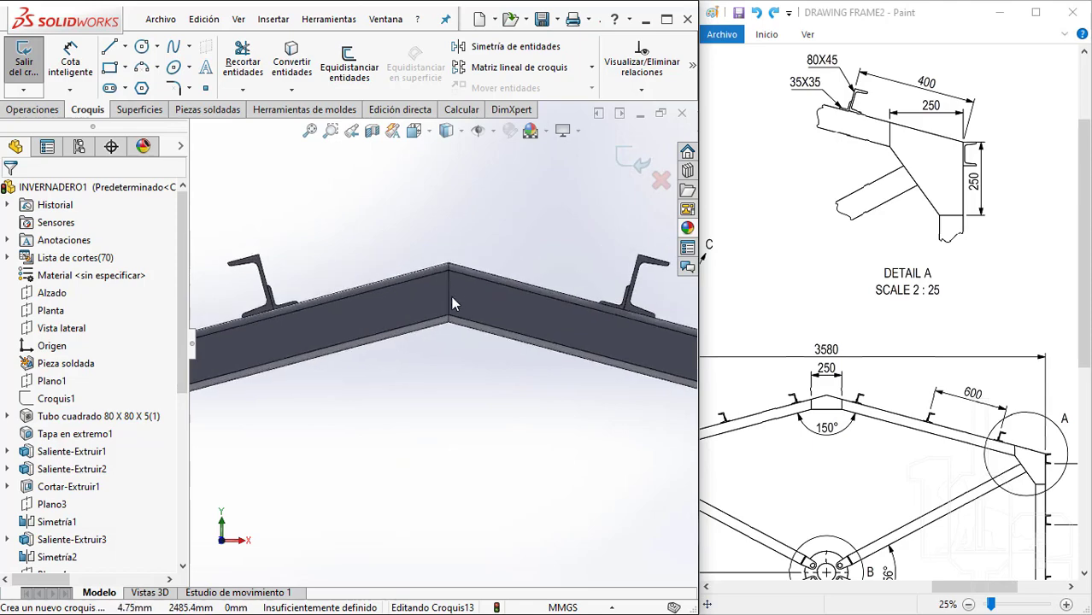
{"action": "scroll", "coordinate": [444, 190], "scroll_direction": "down", "scroll_amount": 2}
{"action": "left_click", "coordinate": [59, 399]}
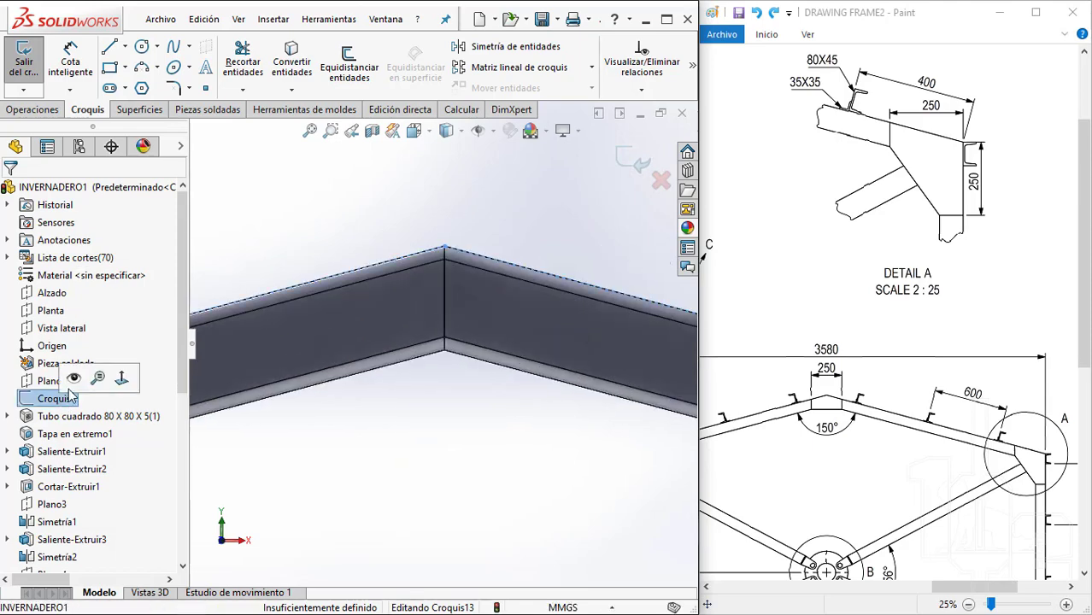
{"action": "left_click", "coordinate": [310, 471]}
{"action": "left_click", "coordinate": [295, 69]}
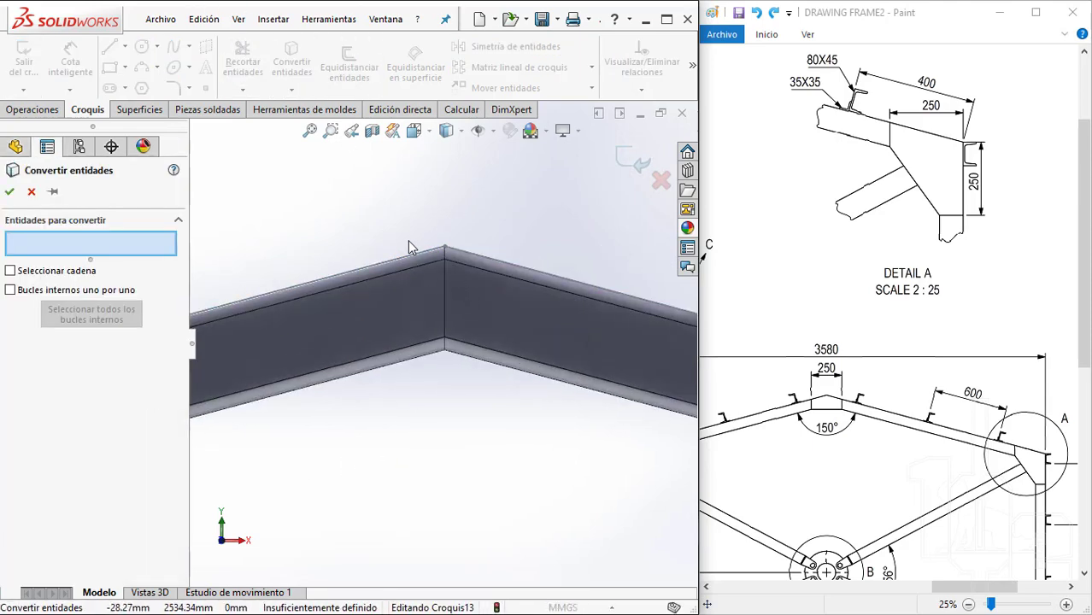
{"action": "left_click", "coordinate": [432, 251]}
{"action": "left_click", "coordinate": [479, 257]}
{"action": "key", "text": "Return"}
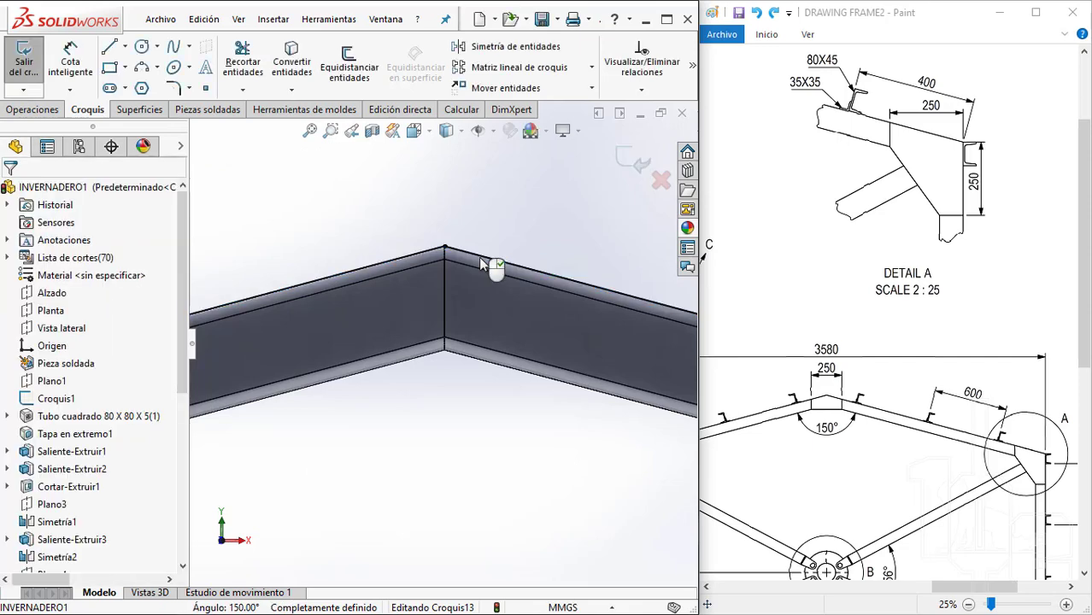
Draw the plate's two vertical sides and bottom line, then trim away the edge segments outside it
{"action": "key", "text": "l"}
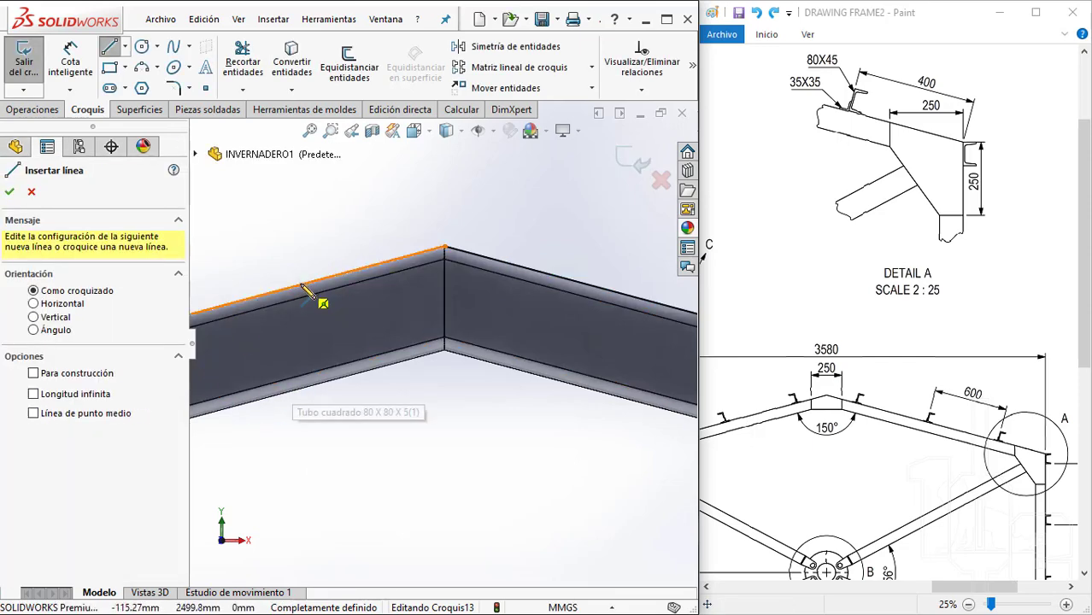
{"action": "left_click", "coordinate": [300, 287]}
{"action": "left_click", "coordinate": [300, 389]}
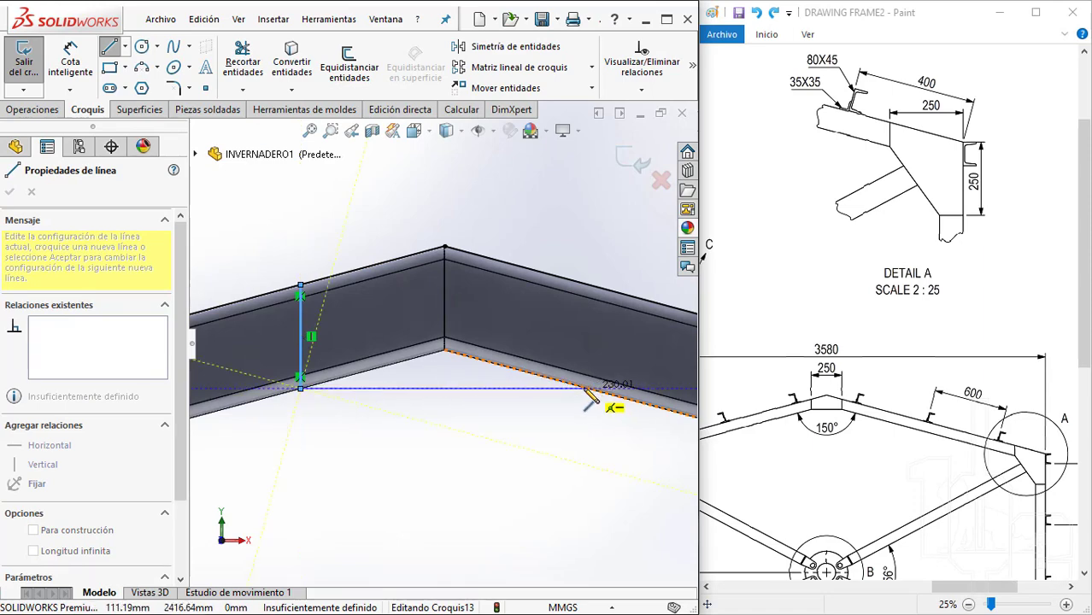
{"action": "left_click", "coordinate": [584, 389]}
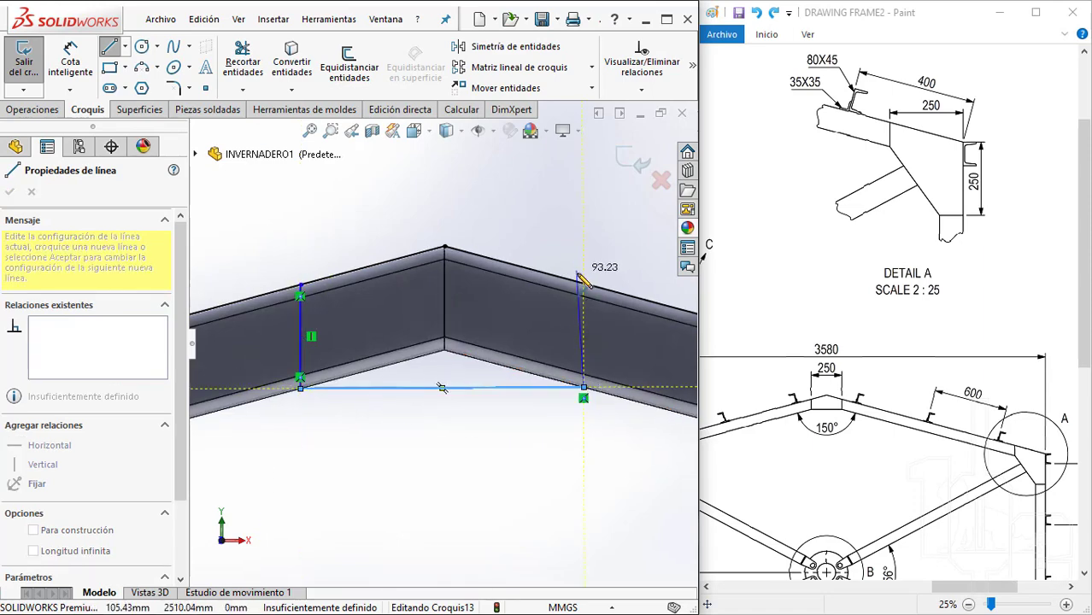
{"action": "left_click", "coordinate": [584, 274]}
{"action": "key", "text": "Escape"}
{"action": "left_click", "coordinate": [243, 61]}
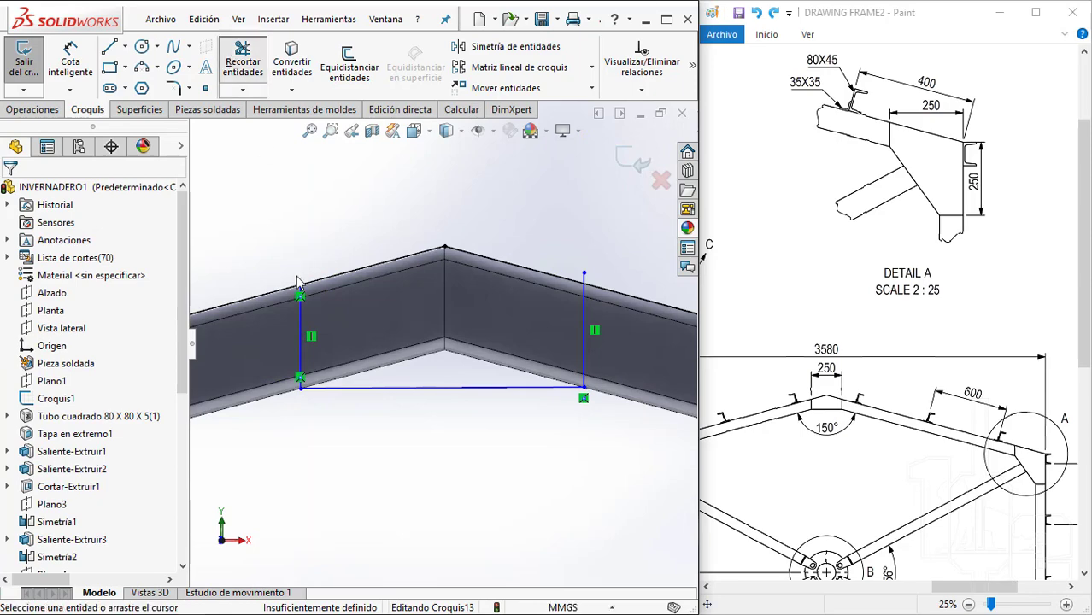
{"action": "left_click_drag", "start_coordinate": [557, 245], "coordinate": [614, 310]}
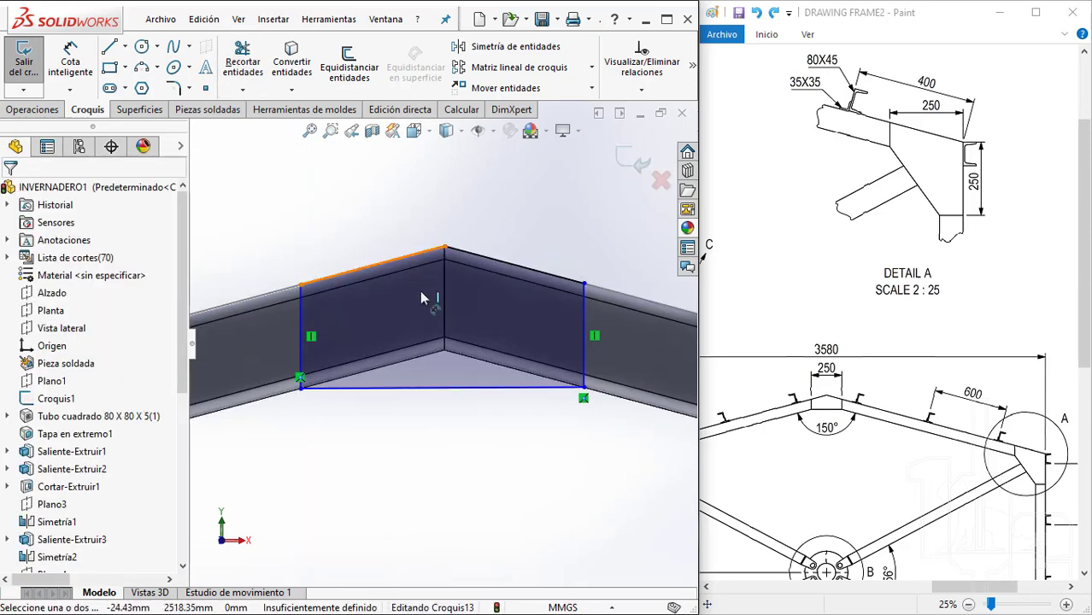
Dimension the plate 250 mm wide and 125 mm from its left side to the ridge apex
{"action": "left_click", "coordinate": [461, 387]}
{"action": "left_click", "coordinate": [469, 224]}
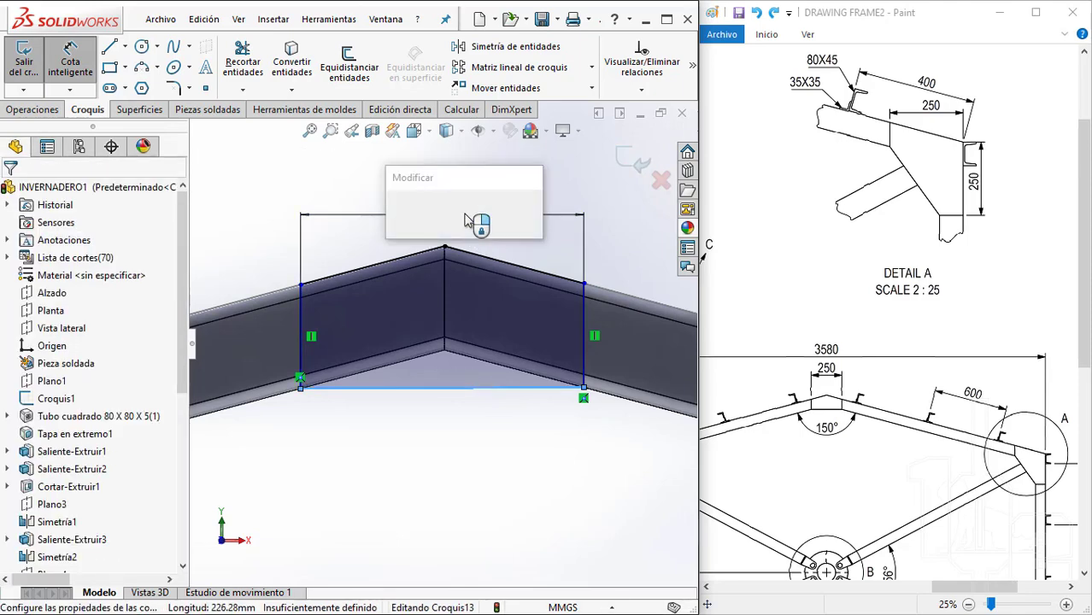
{"action": "type", "text": "250"}
{"action": "key", "text": "Return"}
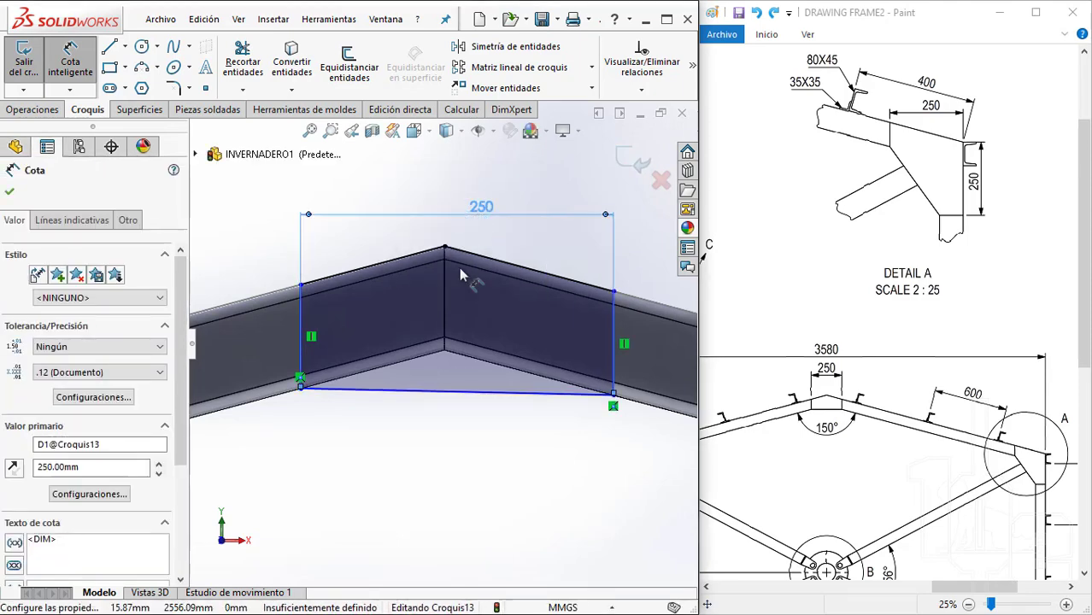
{"action": "left_click", "coordinate": [376, 406]}
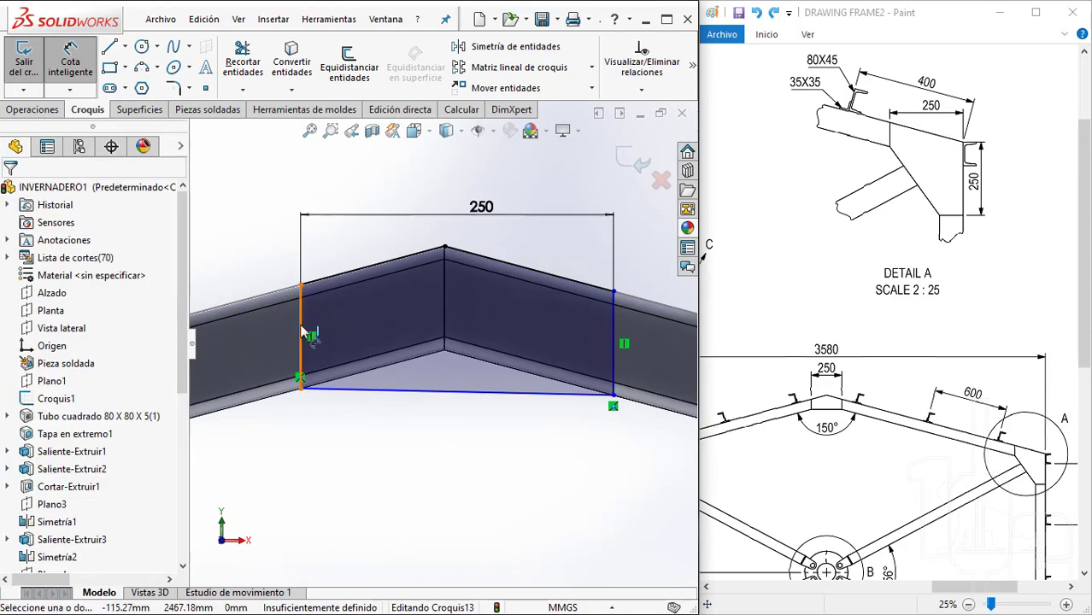
{"action": "left_click", "coordinate": [444, 247]}
{"action": "left_click", "coordinate": [361, 252]}
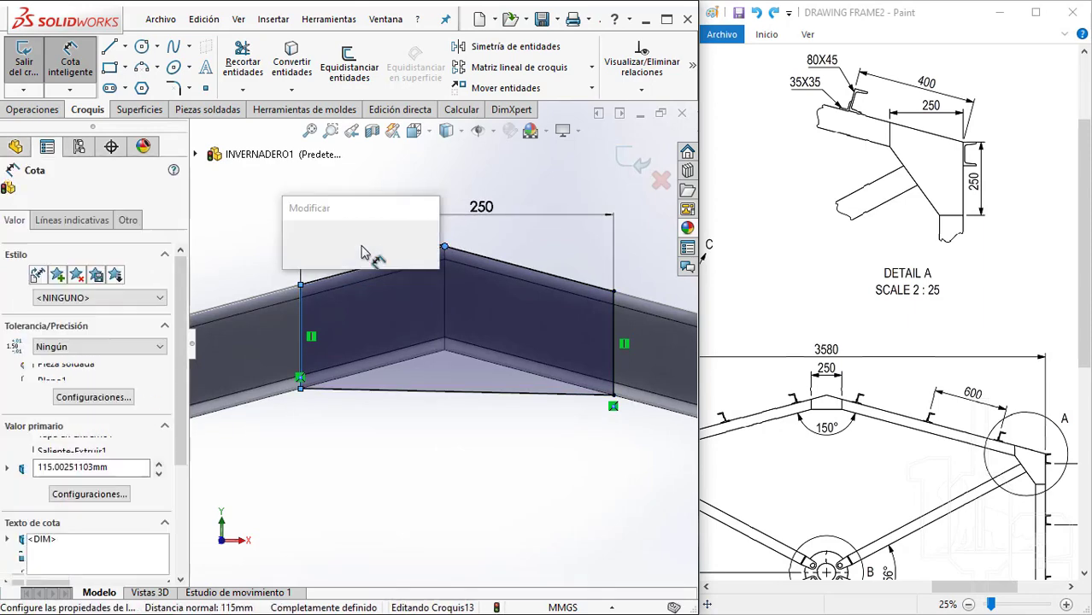
{"action": "type", "text": "125"}
{"action": "key", "text": "Return"}
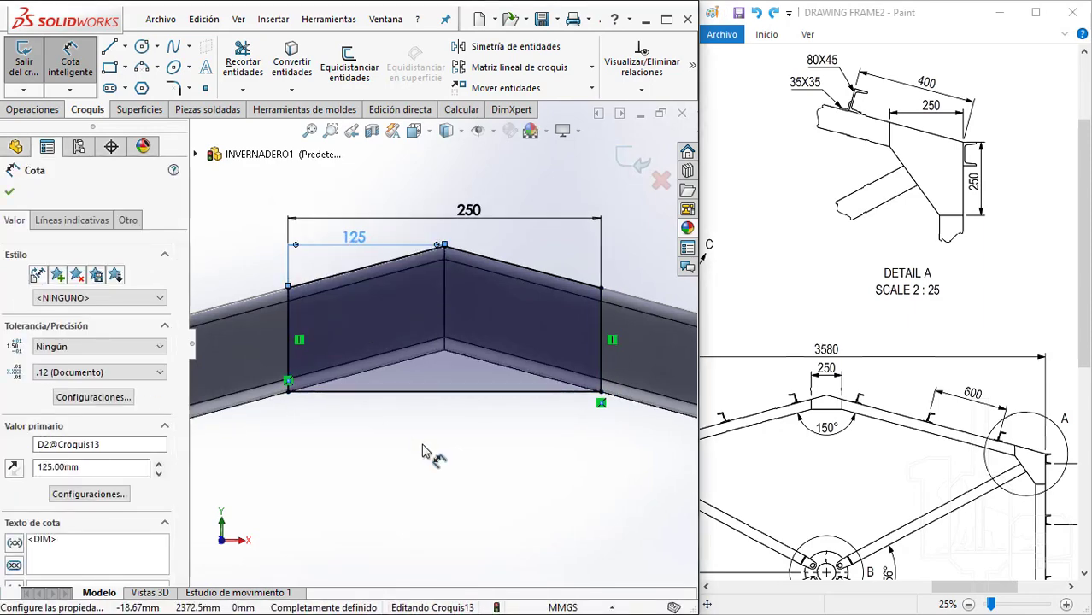
{"action": "left_click", "coordinate": [422, 452]}
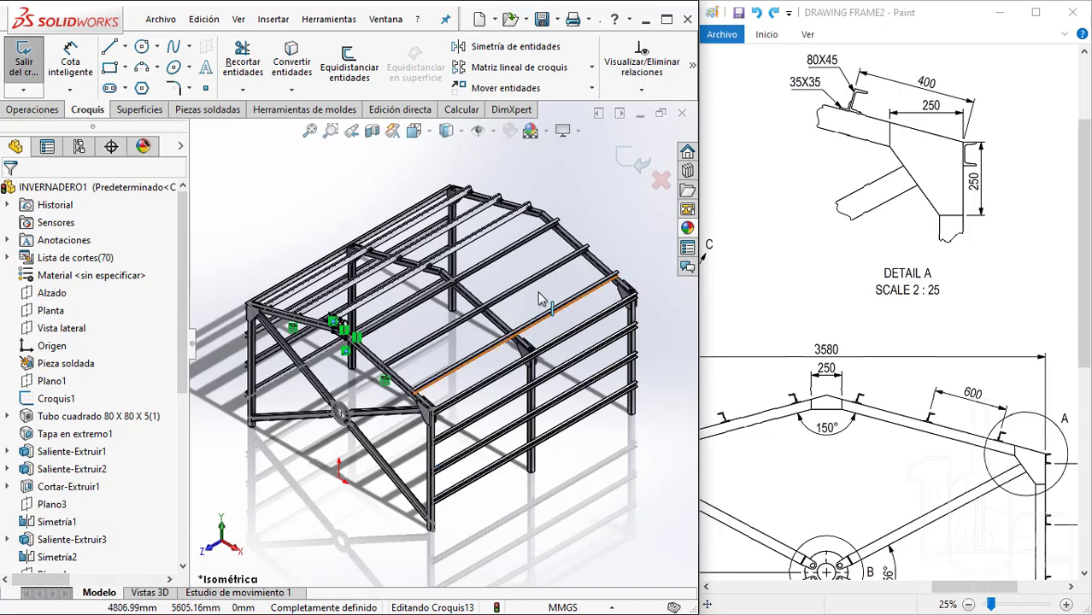
{"action": "scroll", "coordinate": [445, 346], "scroll_direction": "down", "scroll_amount": 5}
{"action": "scroll", "coordinate": [444, 346], "scroll_direction": "down", "scroll_amount": 5}
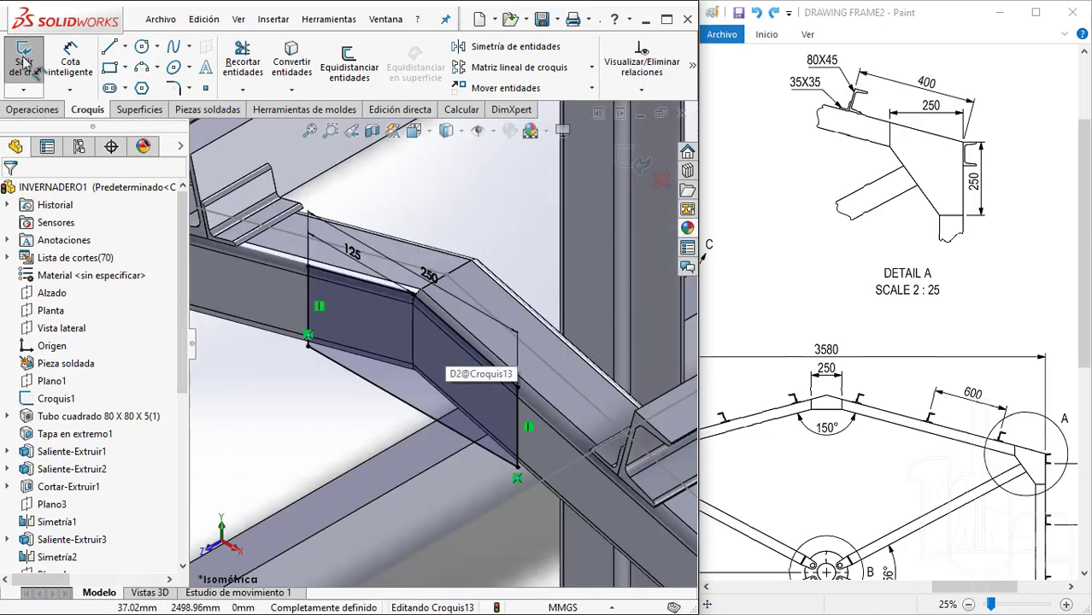
Extrude the plate sketch Croquis13 into a 10 mm thick gusset plate
{"action": "left_click", "coordinate": [33, 109]}
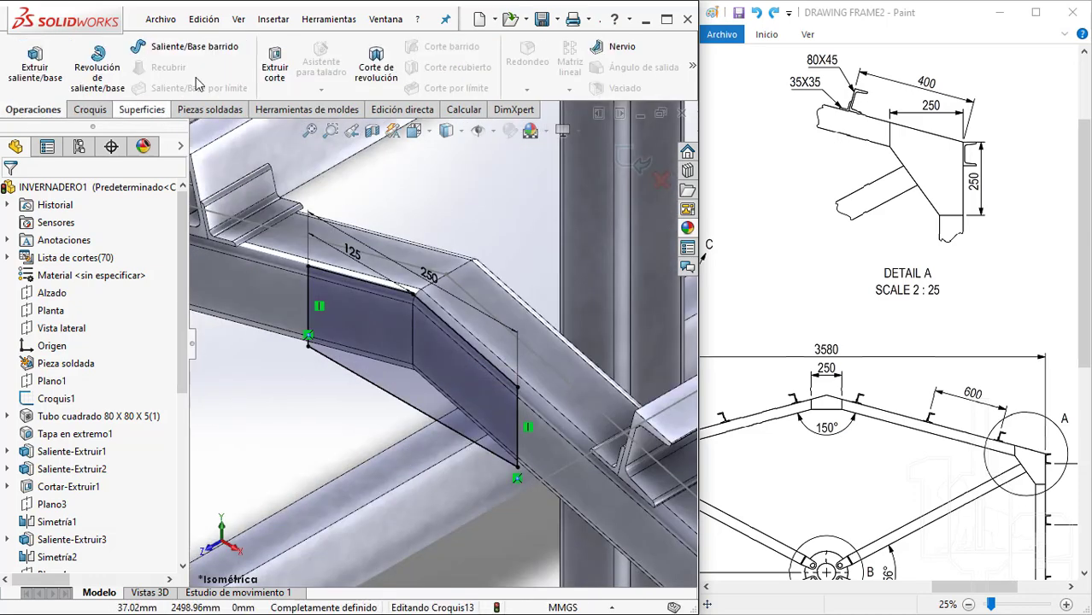
{"action": "left_click", "coordinate": [35, 68]}
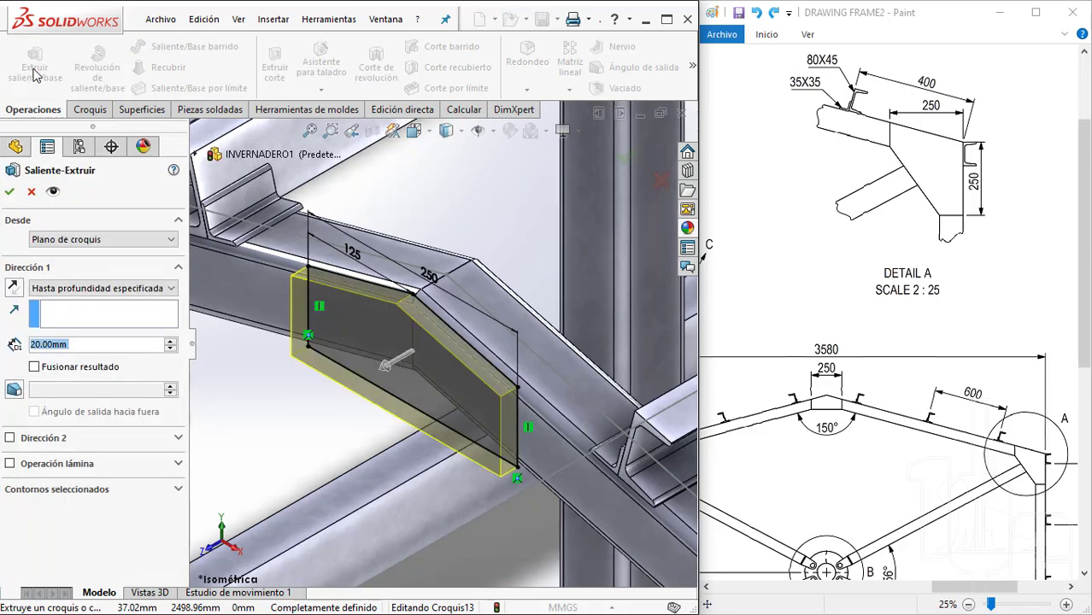
{"action": "type", "text": "10"}
{"action": "key", "text": "Return"}
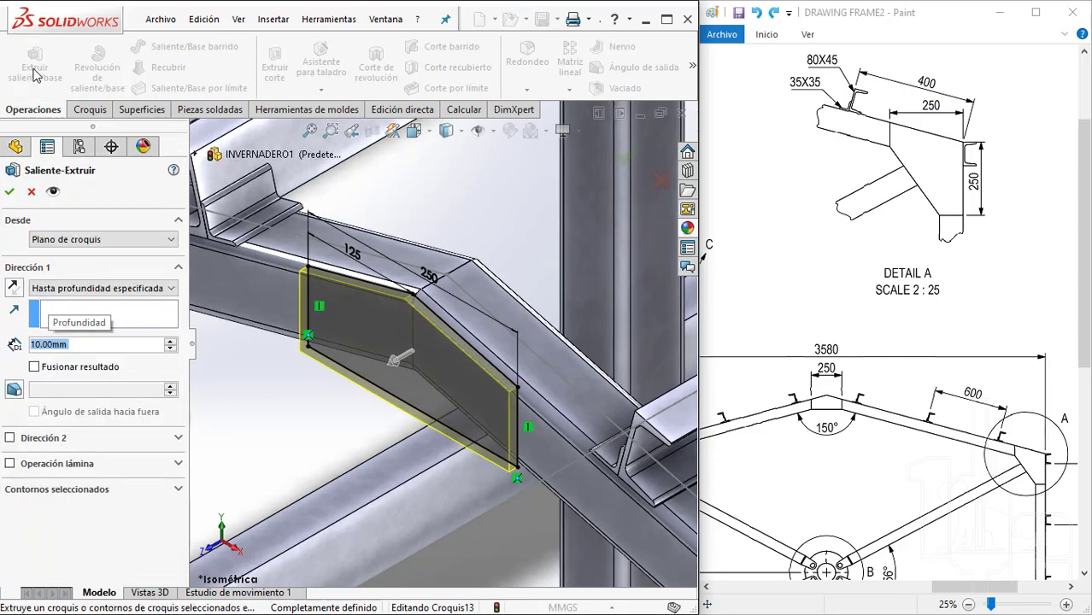
{"action": "left_click", "coordinate": [9, 191]}
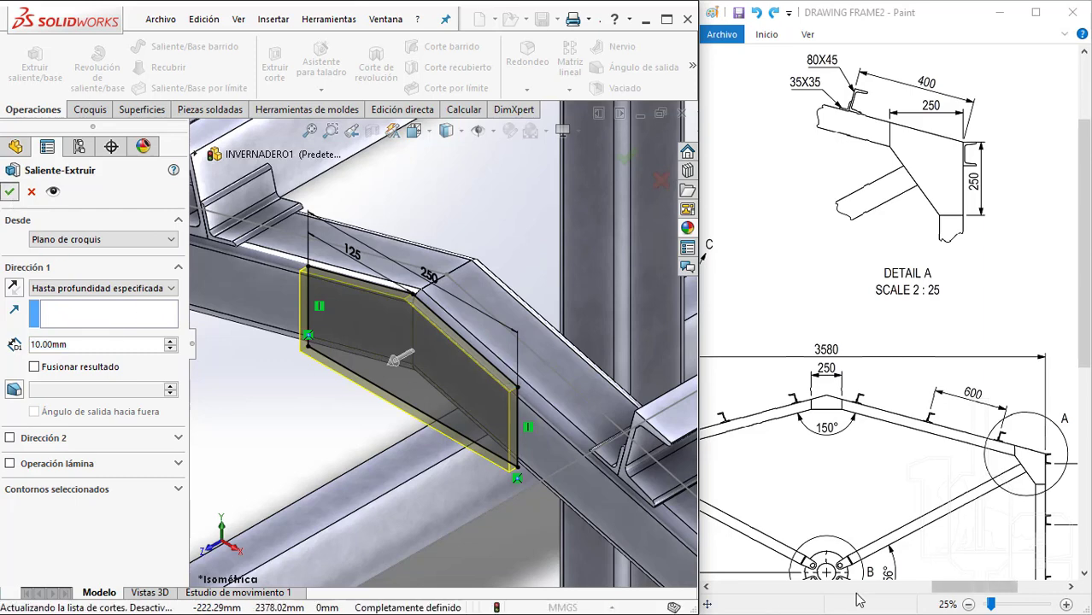
Hide the layout sketch Croquis1 from the FeatureManager tree
{"action": "left_click", "coordinate": [857, 589]}
{"action": "left_click_drag", "start_coordinate": [857, 590], "coordinate": [827, 590]}
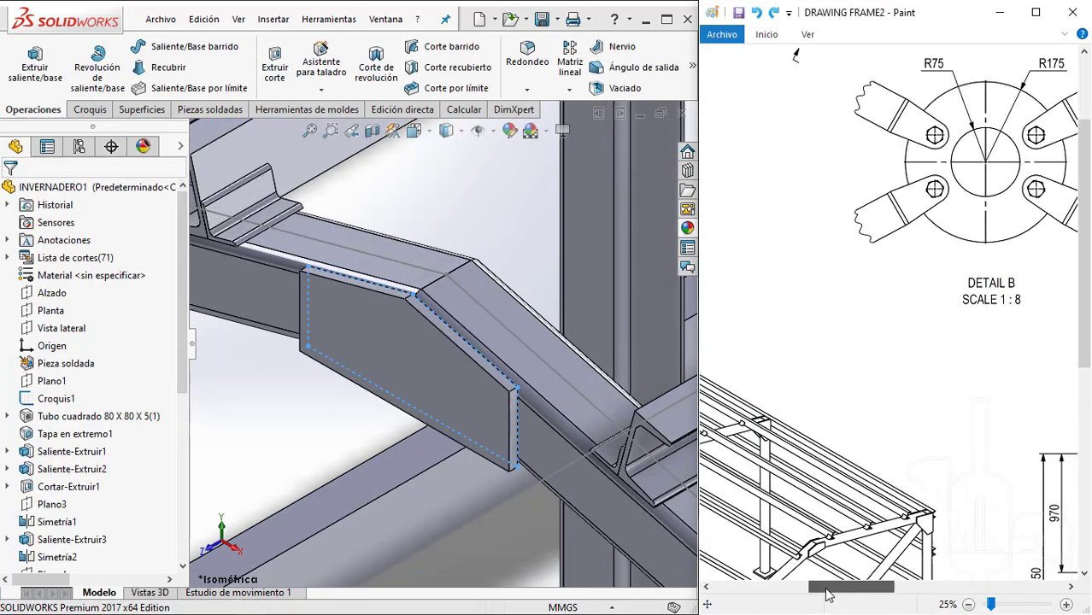
{"action": "left_click", "coordinate": [242, 411]}
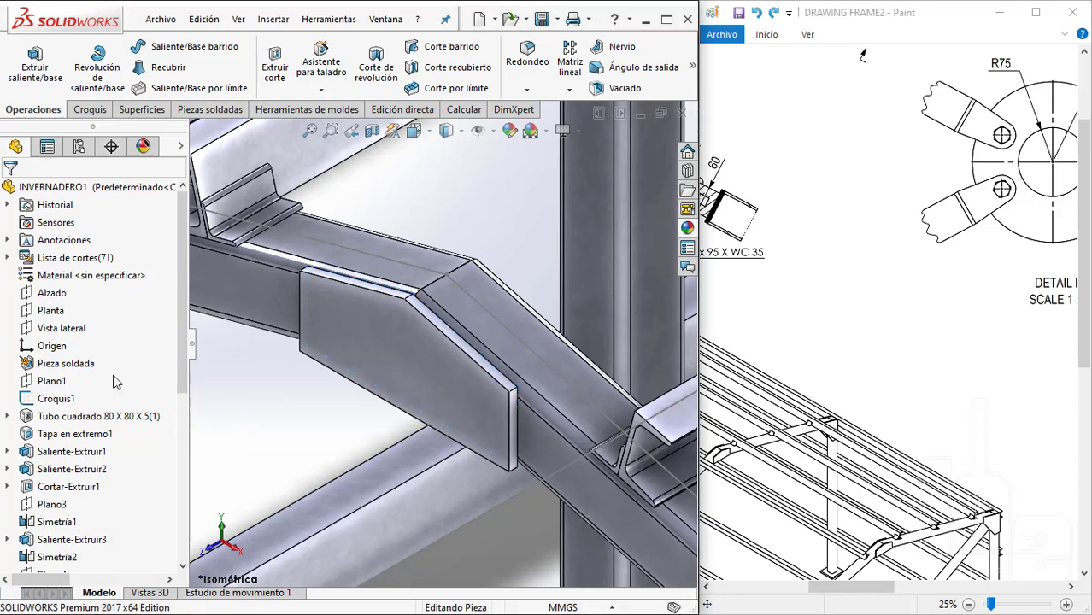
{"action": "left_click", "coordinate": [48, 416]}
{"action": "left_click", "coordinate": [51, 398]}
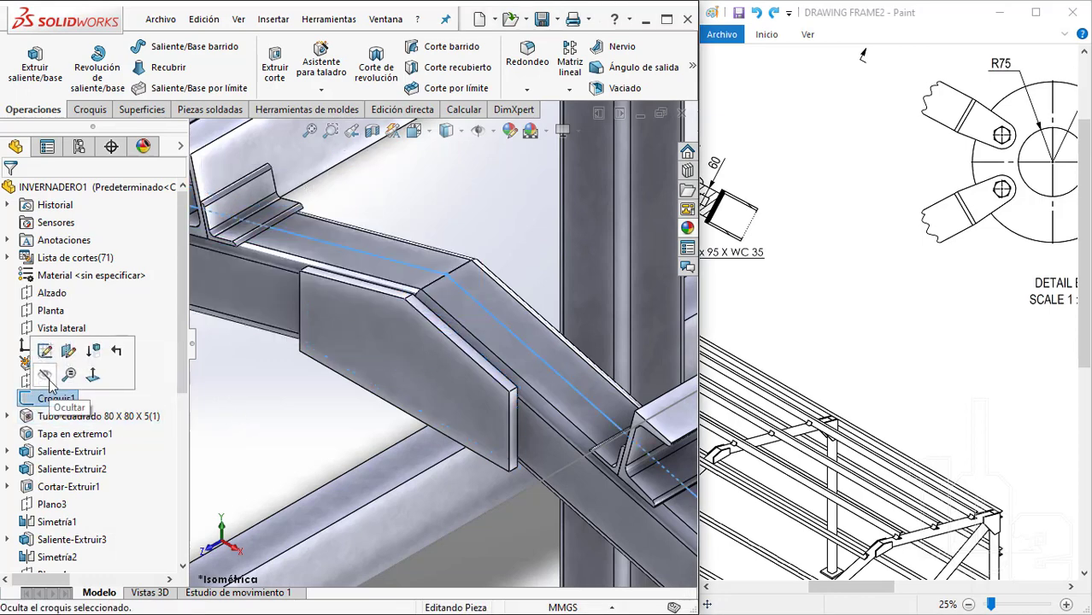
{"action": "left_click", "coordinate": [45, 376]}
Start a Simetría mirror feature with Plano1 as the mirror plane
{"action": "left_click", "coordinate": [569, 89]}
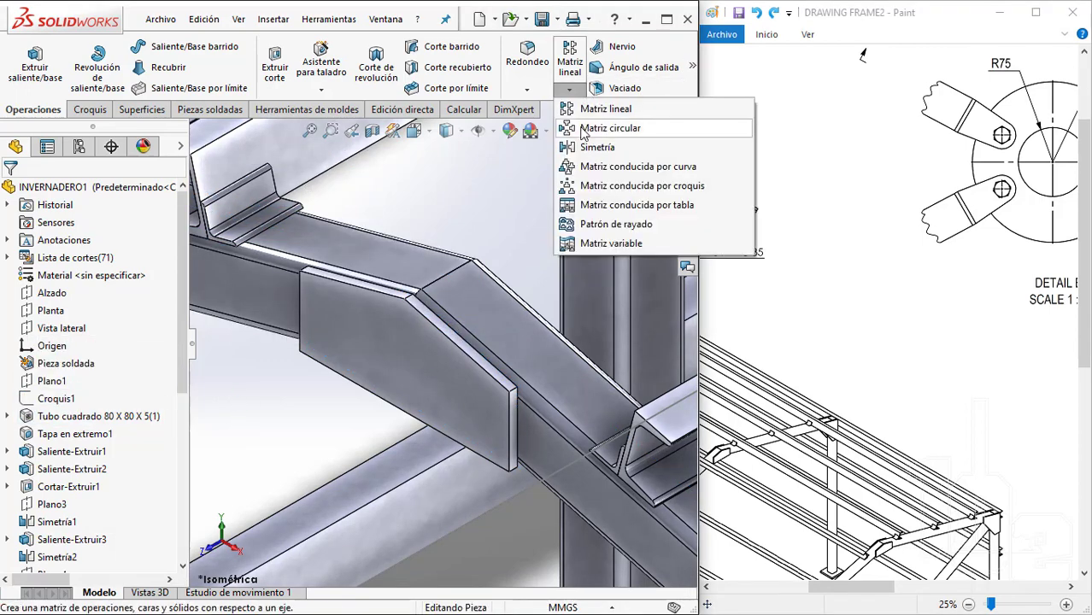
{"action": "left_click", "coordinate": [598, 147]}
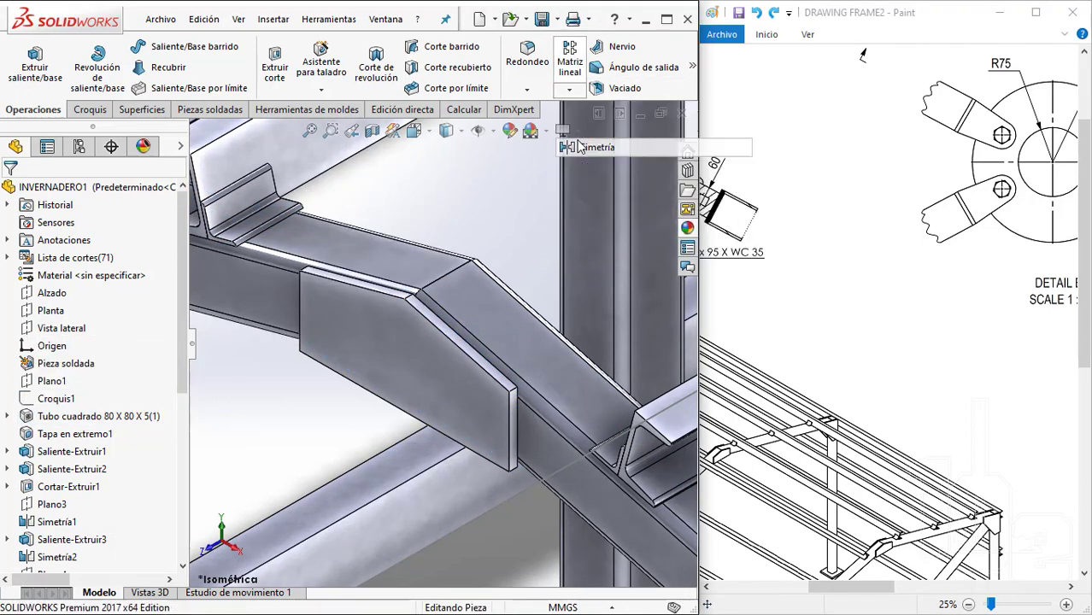
{"action": "left_click", "coordinate": [196, 155]}
{"action": "scroll", "coordinate": [261, 452], "scroll_direction": "down", "scroll_amount": 5}
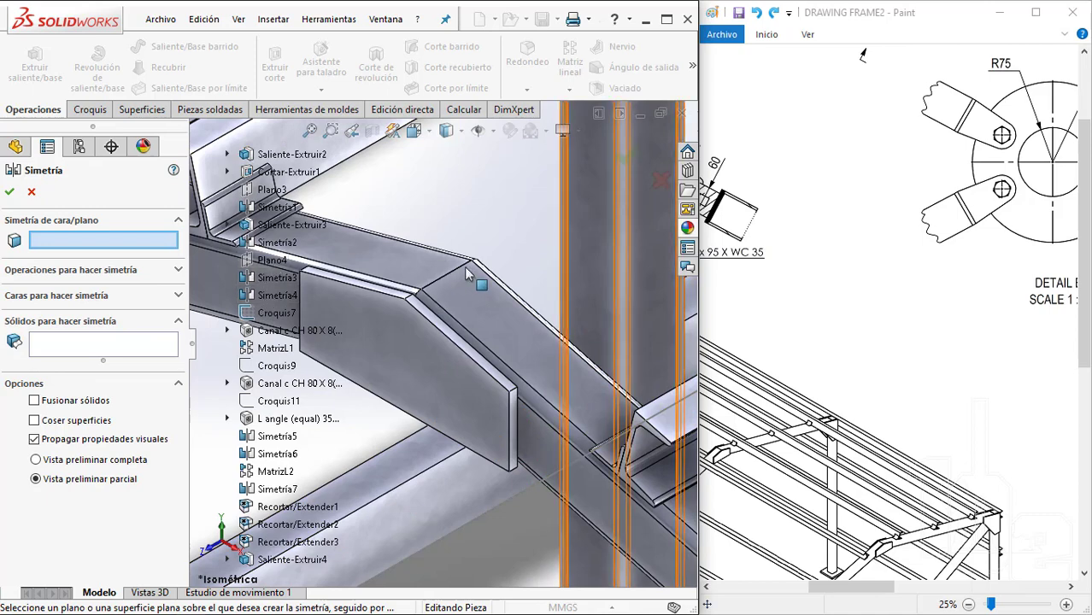
{"action": "scroll", "coordinate": [273, 350], "scroll_direction": "up", "scroll_amount": 3}
{"action": "scroll", "coordinate": [267, 354], "scroll_direction": "up", "scroll_amount": 2}
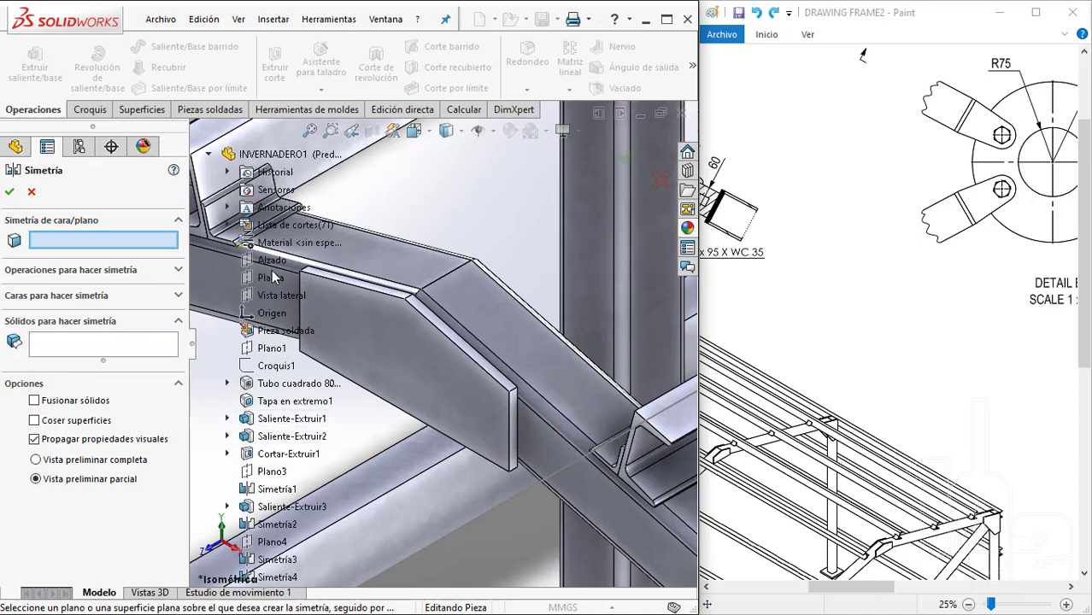
{"action": "left_click", "coordinate": [268, 350]}
Select the gusset plate body Saliente-Extruir4 to mirror and confirm the feature
{"action": "scroll", "coordinate": [493, 309], "scroll_direction": "down", "scroll_amount": 3}
{"action": "scroll", "coordinate": [493, 310], "scroll_direction": "down", "scroll_amount": 3}
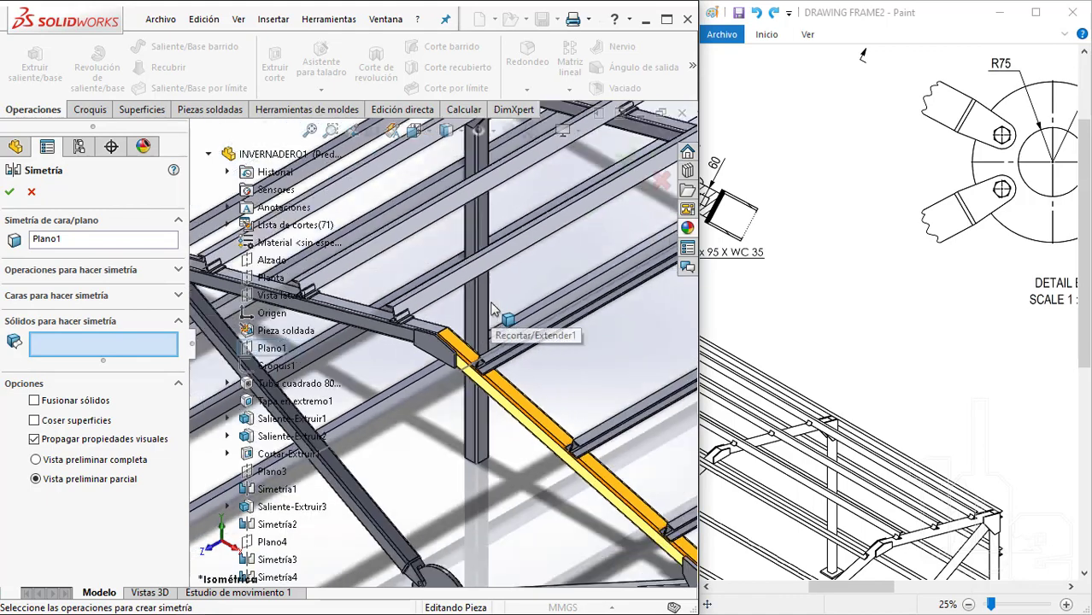
{"action": "scroll", "coordinate": [493, 309], "scroll_direction": "down", "scroll_amount": 2}
{"action": "scroll", "coordinate": [493, 310], "scroll_direction": "down", "scroll_amount": 2}
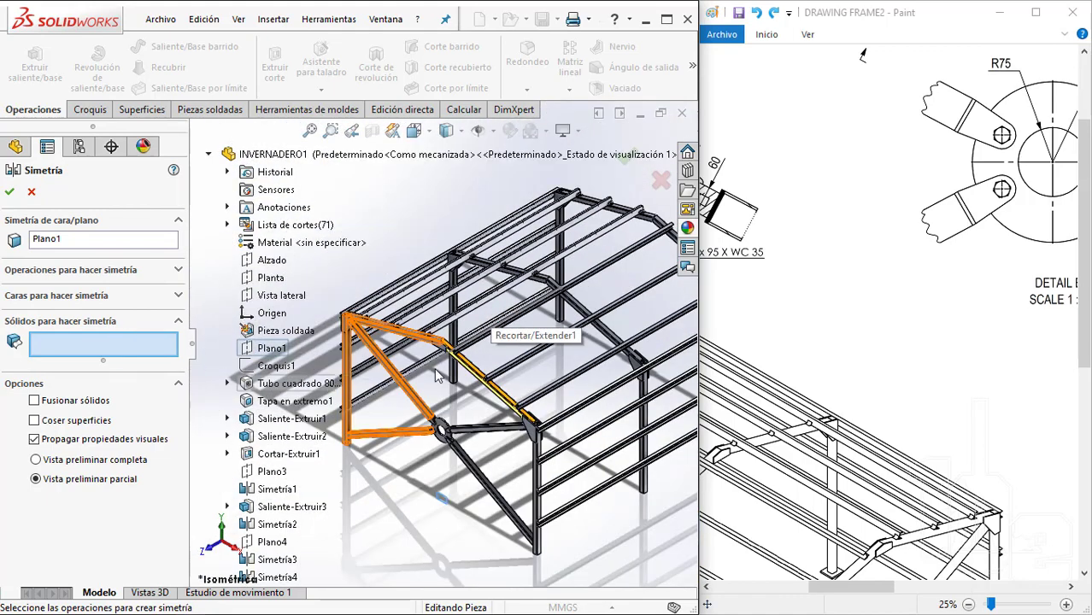
{"action": "scroll", "coordinate": [434, 367], "scroll_direction": "up", "scroll_amount": 2}
{"action": "scroll", "coordinate": [432, 355], "scroll_direction": "up", "scroll_amount": 2}
{"action": "scroll", "coordinate": [432, 346], "scroll_direction": "up", "scroll_amount": 2}
{"action": "left_click", "coordinate": [431, 347]}
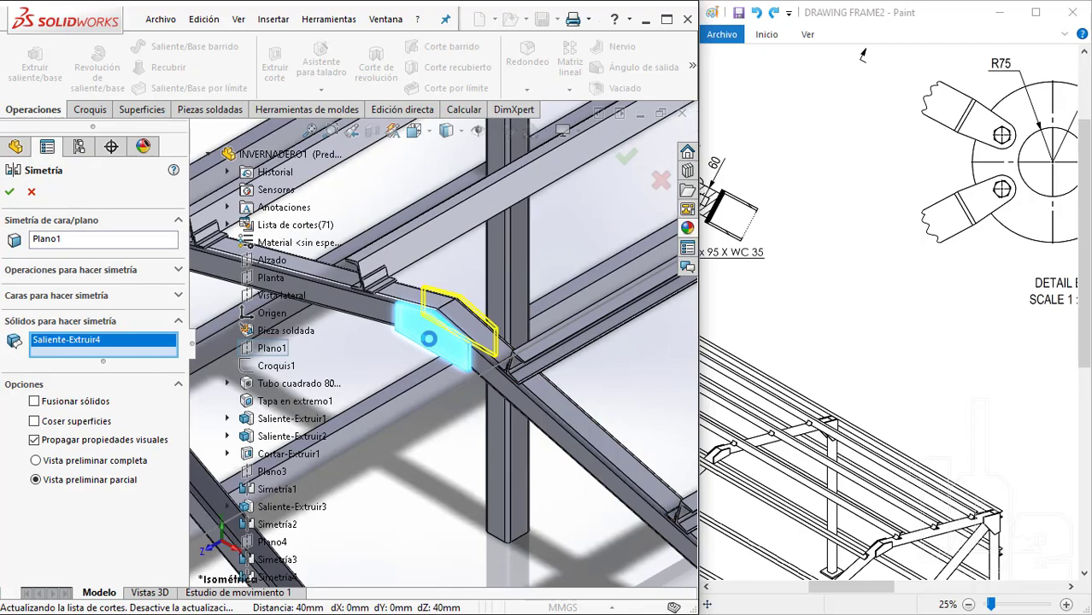
{"action": "key", "text": "Return"}
{"action": "middle_click_drag", "start_coordinate": [428, 339], "coordinate": [534, 286]}
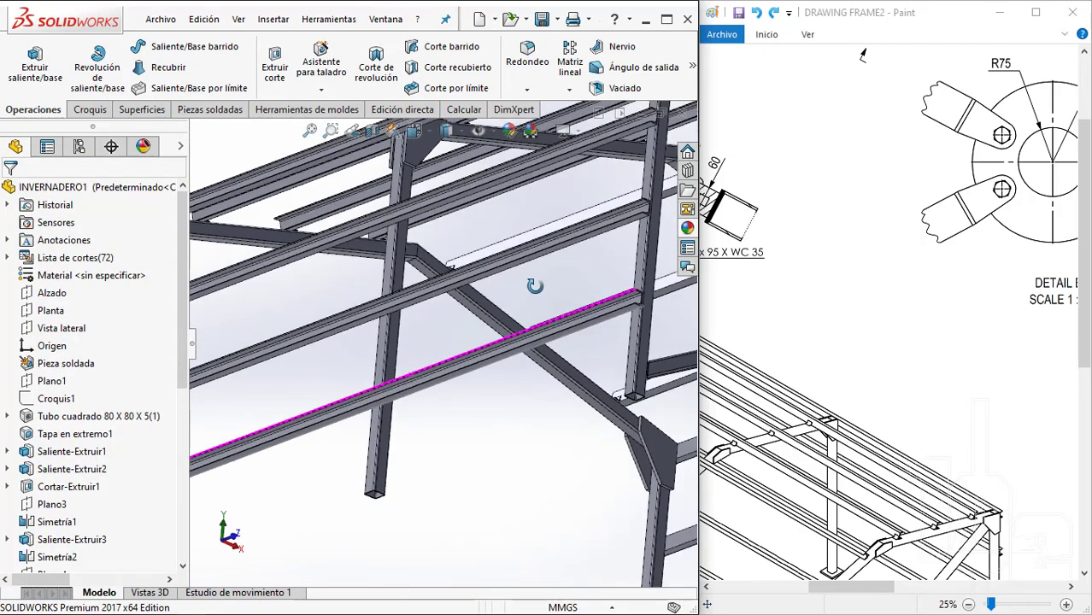
{"action": "scroll", "coordinate": [534, 285], "scroll_direction": "up", "scroll_amount": 3}
{"action": "scroll", "coordinate": [534, 285], "scroll_direction": "up", "scroll_amount": 3}
{"action": "scroll", "coordinate": [563, 342], "scroll_direction": "down", "scroll_amount": 2}
{"action": "scroll", "coordinate": [562, 345], "scroll_direction": "down", "scroll_amount": 4}
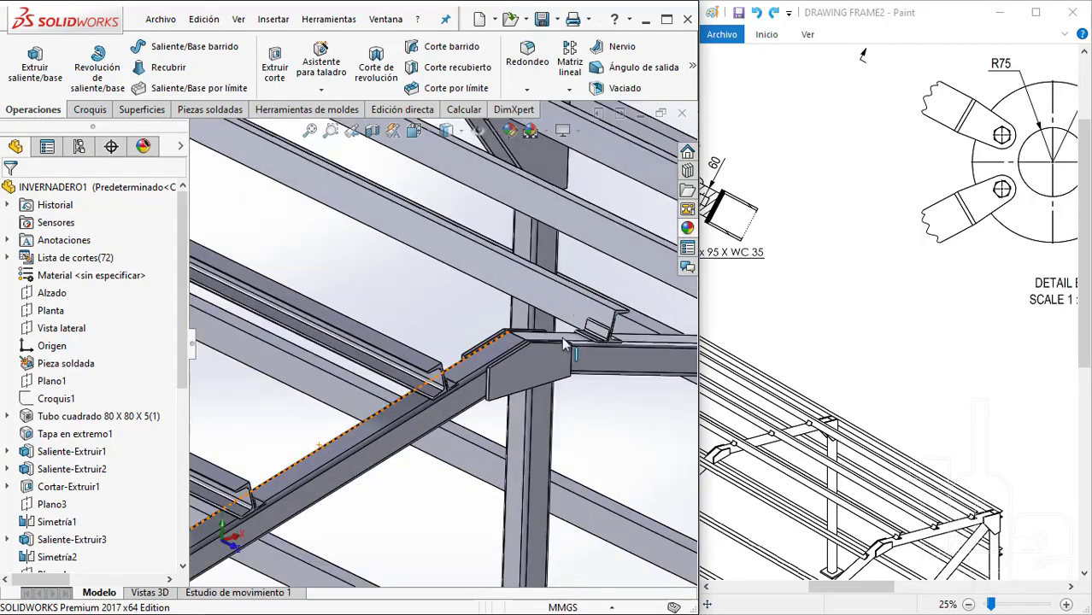
{"action": "scroll", "coordinate": [468, 410], "scroll_direction": "up", "scroll_amount": 2}
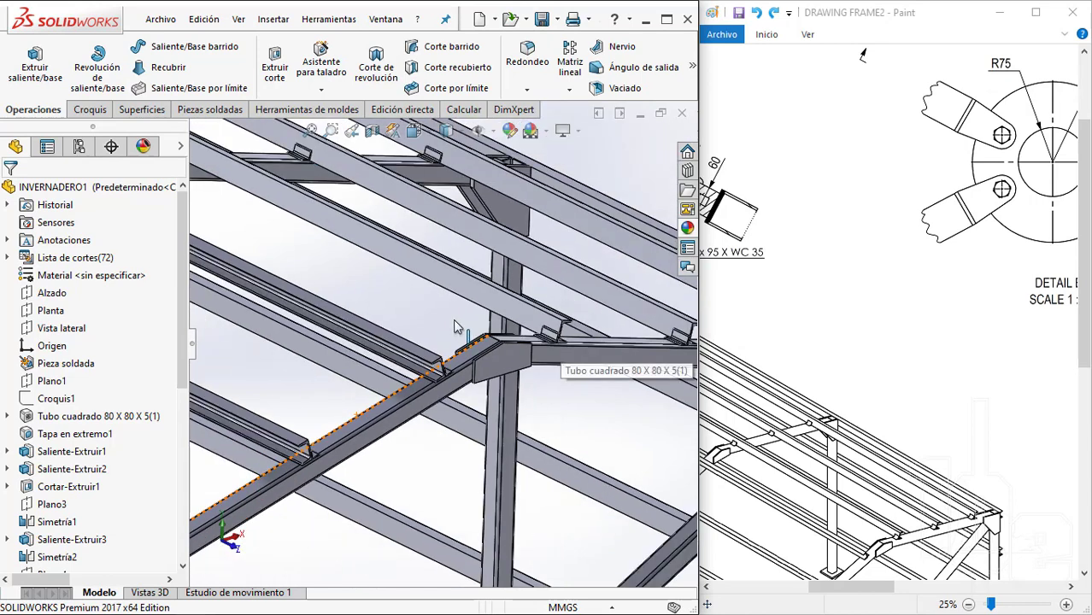
Start another mirror feature with Plano4 as the mirror plane
{"action": "left_click", "coordinate": [571, 90]}
{"action": "left_click", "coordinate": [590, 146]}
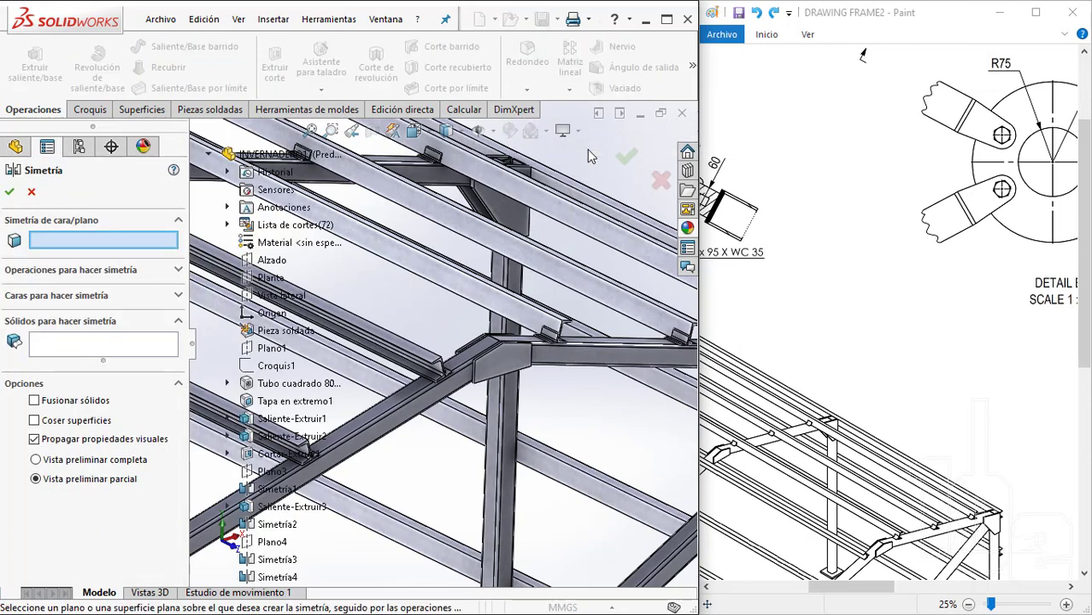
{"action": "scroll", "coordinate": [308, 393], "scroll_direction": "down", "scroll_amount": 3}
{"action": "scroll", "coordinate": [278, 359], "scroll_direction": "down", "scroll_amount": 2}
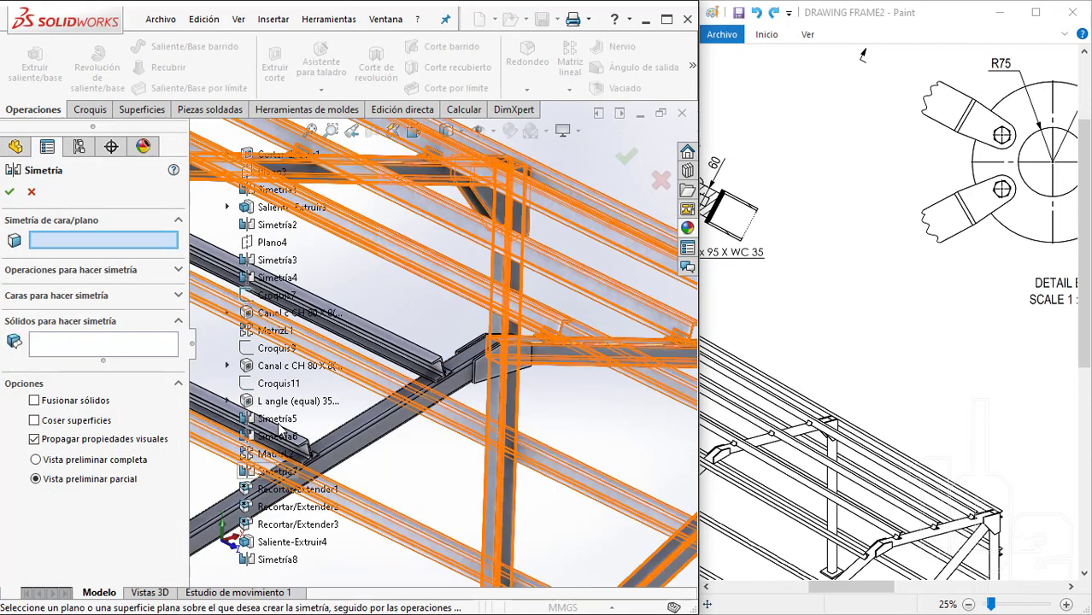
{"action": "left_click", "coordinate": [265, 245]}
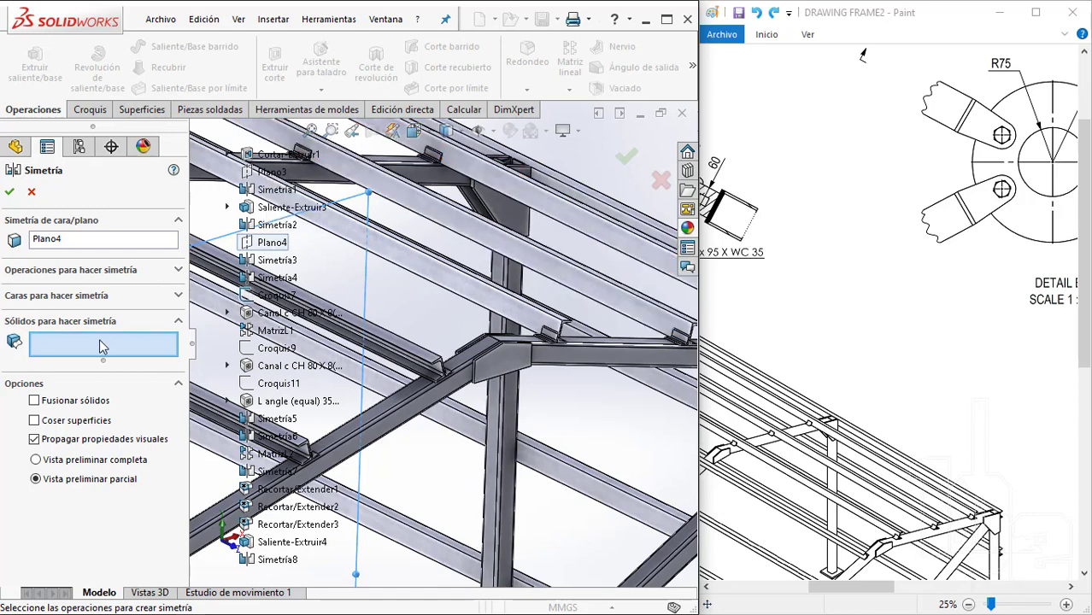
Add Saliente-Extruir4 and Simetría8 as bodies to mirror and confirm
{"action": "left_click", "coordinate": [496, 353]}
{"action": "scroll", "coordinate": [491, 341], "scroll_direction": "down", "scroll_amount": 3}
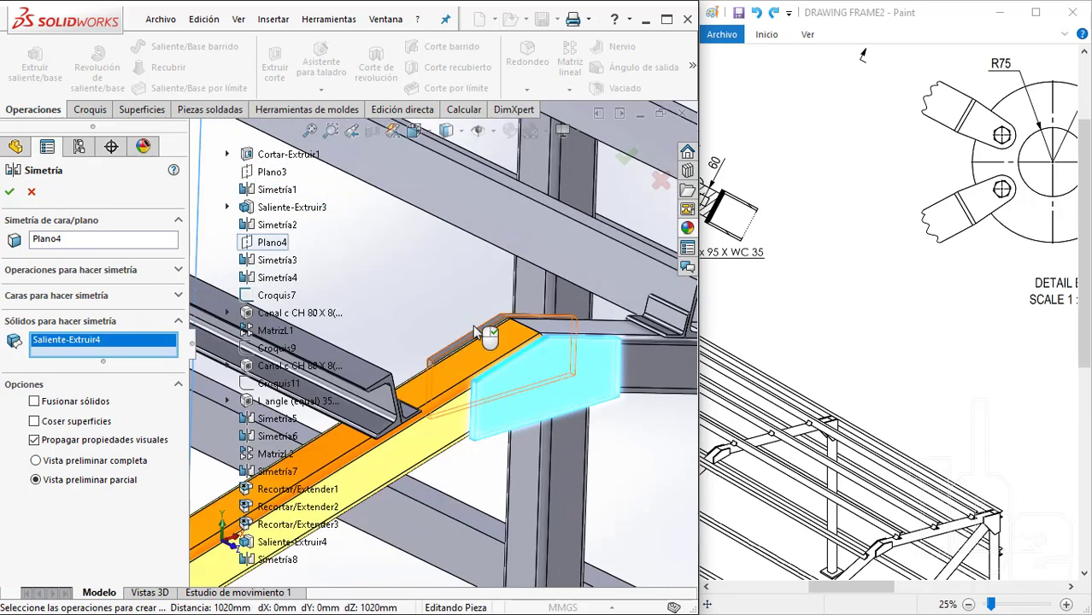
{"action": "left_click", "coordinate": [483, 329]}
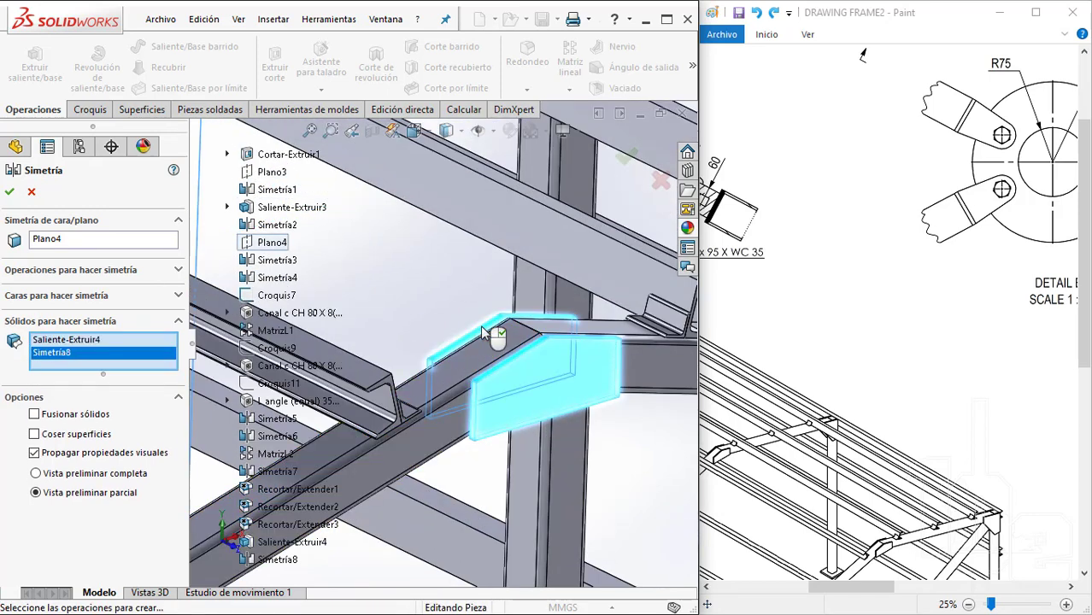
{"action": "scroll", "coordinate": [484, 331], "scroll_direction": "up", "scroll_amount": 3}
{"action": "scroll", "coordinate": [485, 333], "scroll_direction": "up", "scroll_amount": 2}
{"action": "scroll", "coordinate": [482, 333], "scroll_direction": "up", "scroll_amount": 2}
{"action": "scroll", "coordinate": [483, 333], "scroll_direction": "up", "scroll_amount": 2}
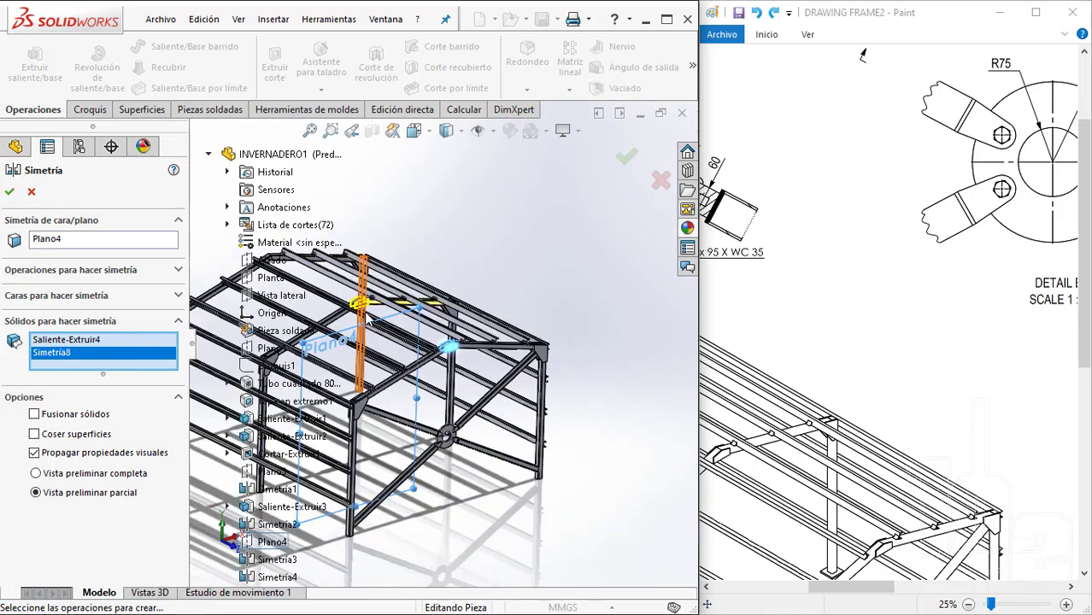
{"action": "scroll", "coordinate": [483, 333], "scroll_direction": "up", "scroll_amount": 2}
{"action": "scroll", "coordinate": [481, 333], "scroll_direction": "down", "scroll_amount": 4}
{"action": "scroll", "coordinate": [481, 333], "scroll_direction": "down", "scroll_amount": 2}
{"action": "scroll", "coordinate": [526, 331], "scroll_direction": "down", "scroll_amount": 2}
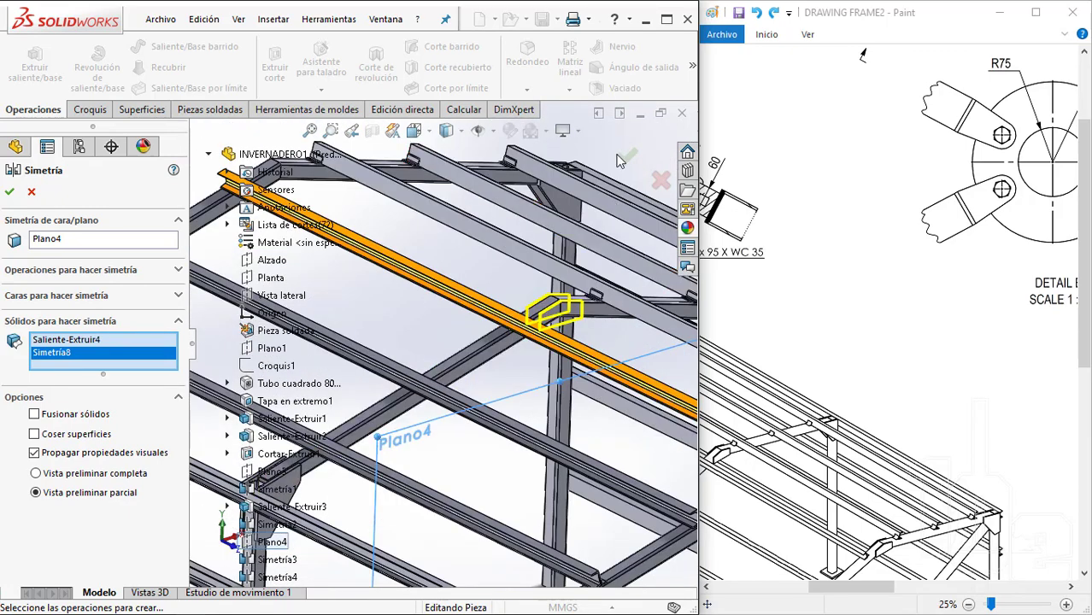
{"action": "left_click", "coordinate": [622, 160]}
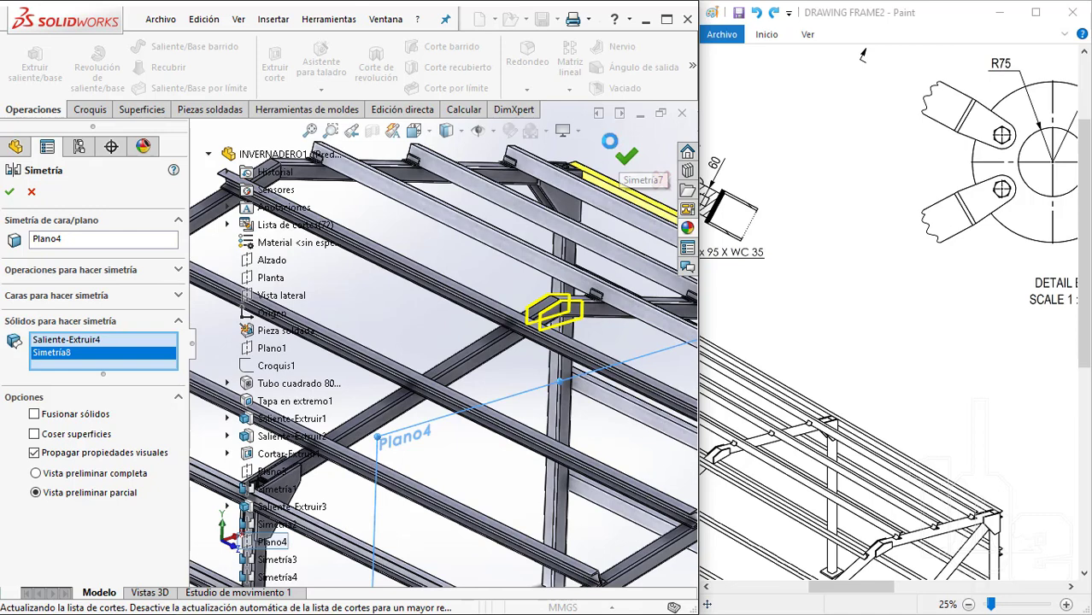
Start a third mirror feature with Alzado as the mirror plane
{"action": "left_click", "coordinate": [569, 89]}
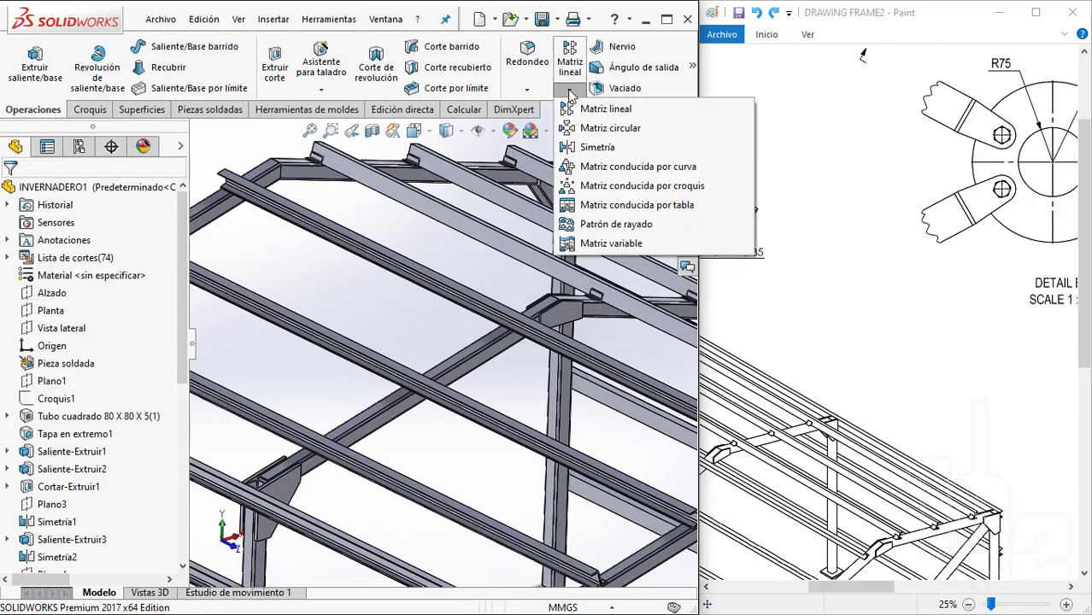
{"action": "left_click", "coordinate": [603, 151]}
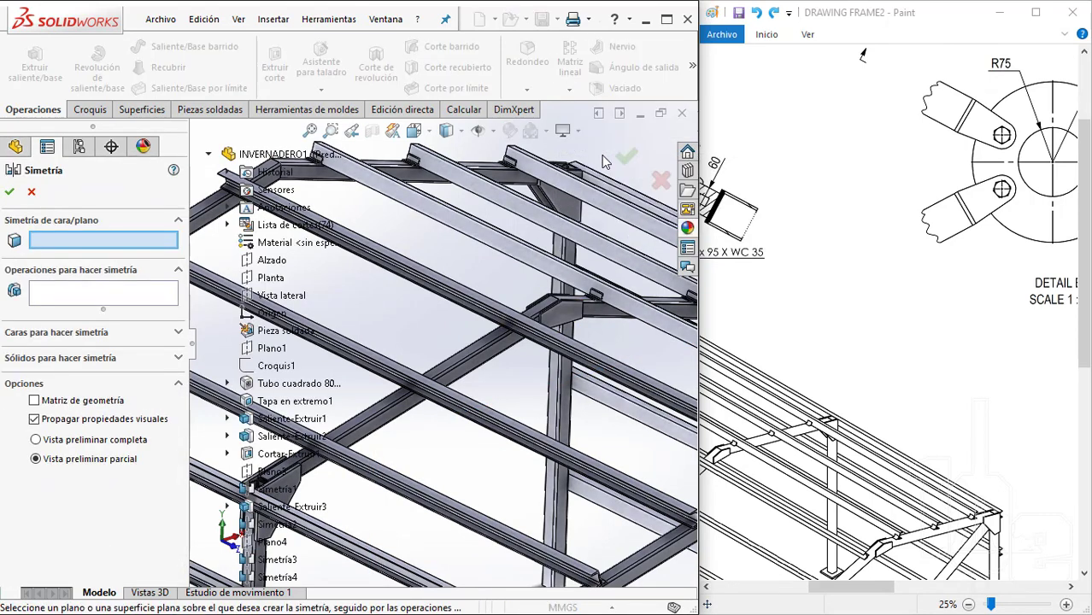
{"action": "scroll", "coordinate": [543, 327], "scroll_direction": "up", "scroll_amount": 5}
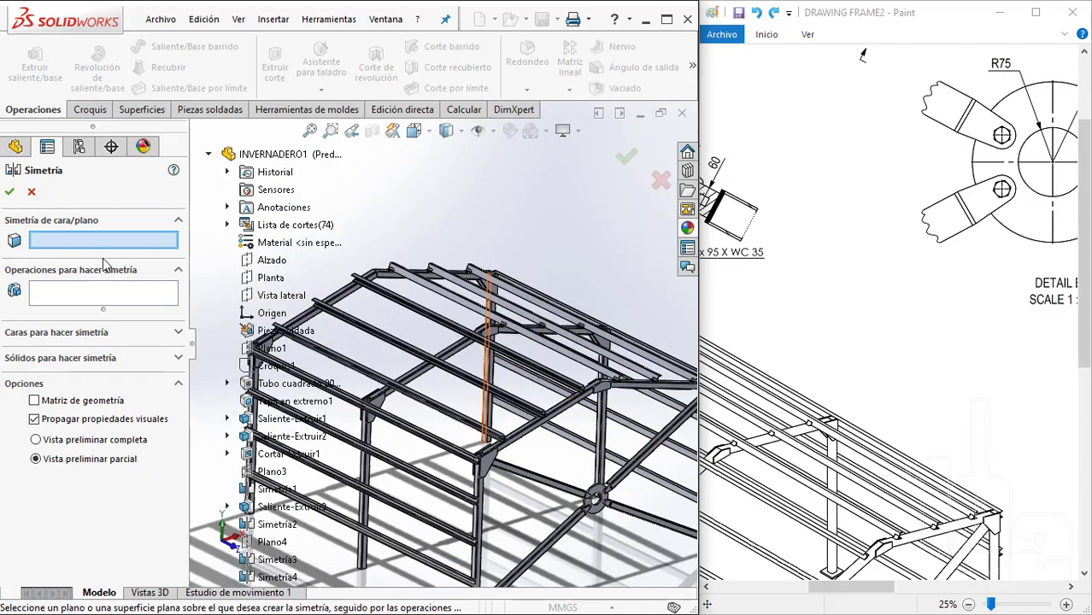
{"action": "left_click", "coordinate": [265, 261]}
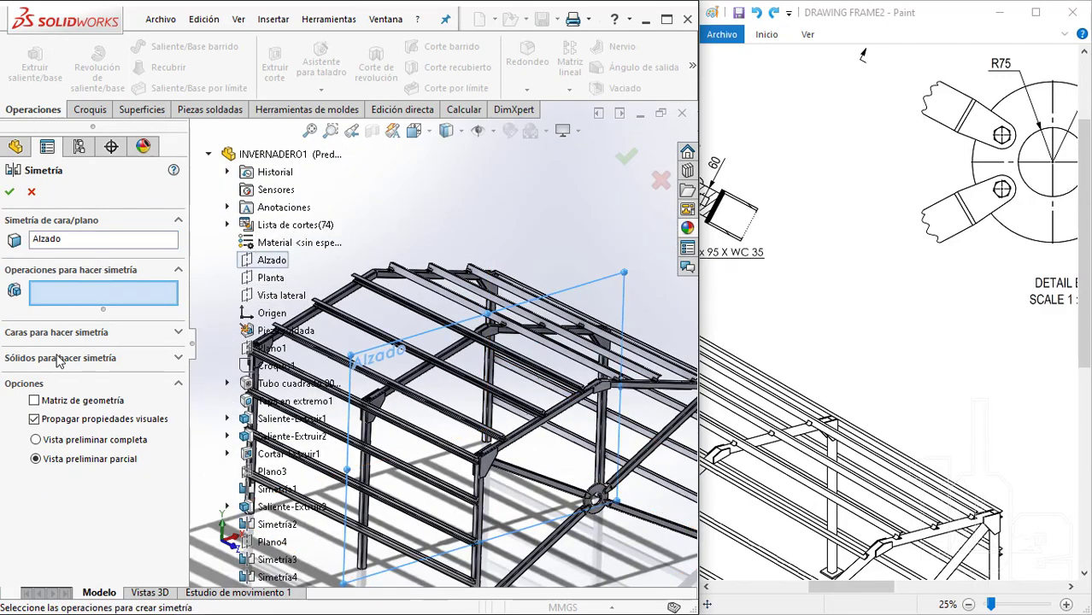
Choose Saliente-Extruir4 and Simetría8 in Sólidos para hacer simetría
{"action": "left_click", "coordinate": [58, 359]}
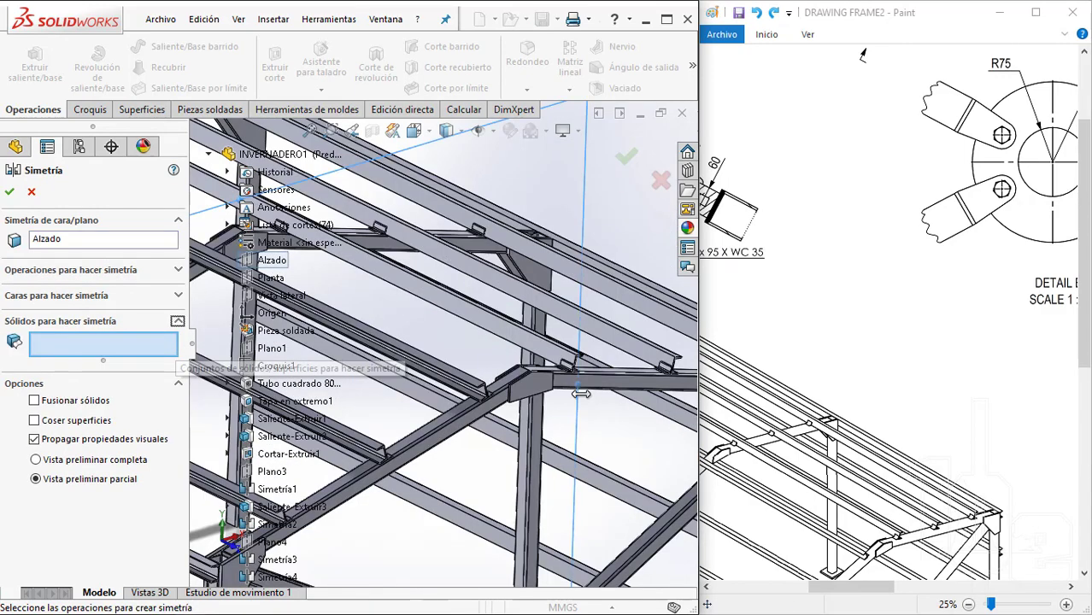
{"action": "scroll", "coordinate": [598, 376], "scroll_direction": "down", "scroll_amount": 3}
{"action": "scroll", "coordinate": [598, 376], "scroll_direction": "down", "scroll_amount": 3}
{"action": "scroll", "coordinate": [411, 341], "scroll_direction": "down", "scroll_amount": 2}
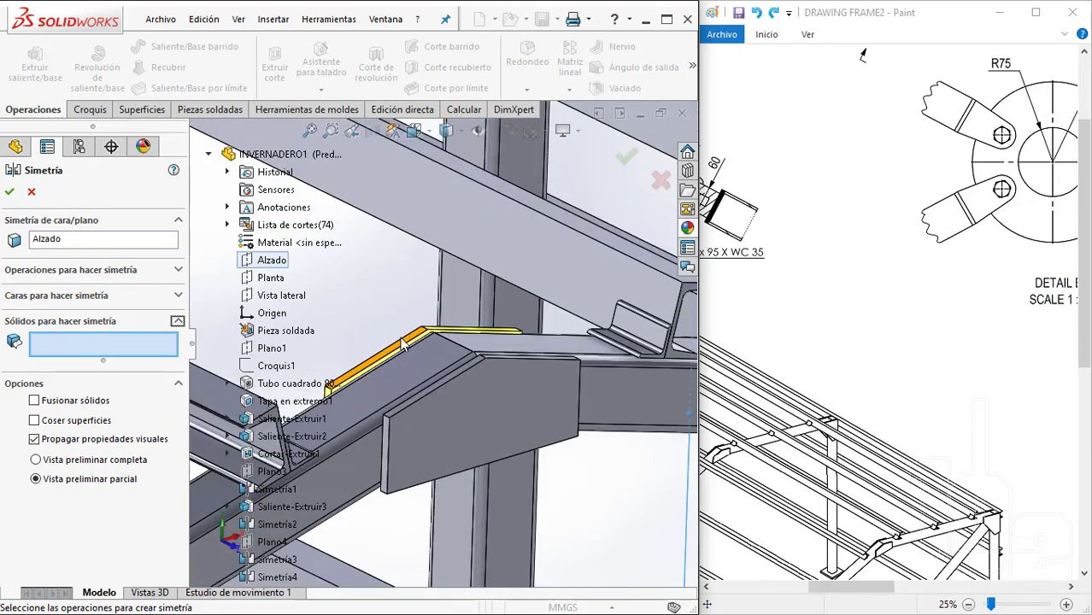
{"action": "left_click", "coordinate": [510, 407]}
{"action": "left_click", "coordinate": [419, 339]}
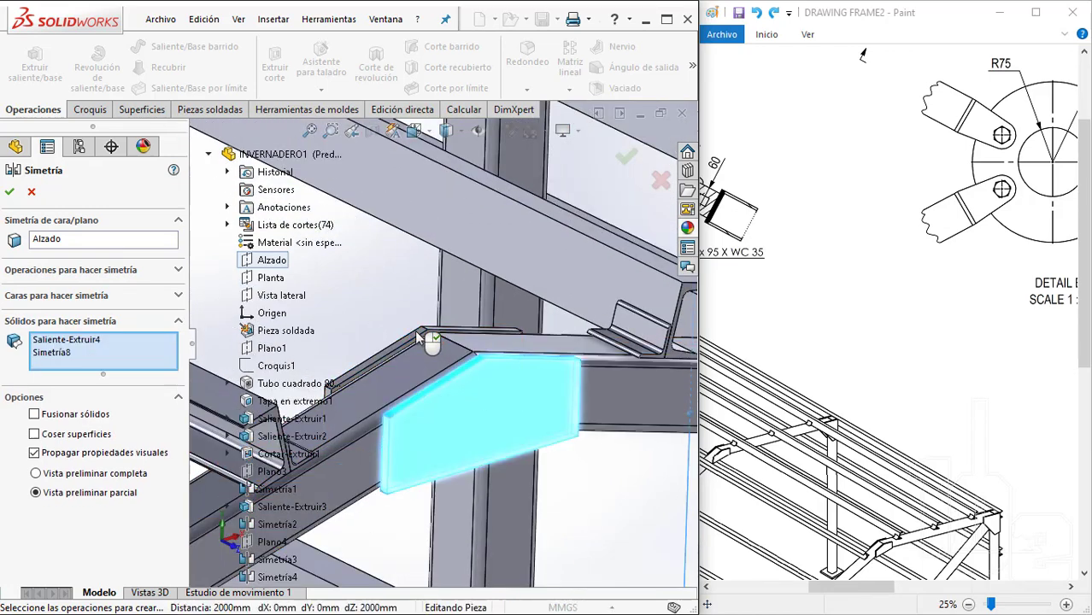
{"action": "scroll", "coordinate": [419, 340], "scroll_direction": "up", "scroll_amount": 3}
{"action": "scroll", "coordinate": [419, 340], "scroll_direction": "up", "scroll_amount": 3}
{"action": "scroll", "coordinate": [418, 340], "scroll_direction": "up", "scroll_amount": 2}
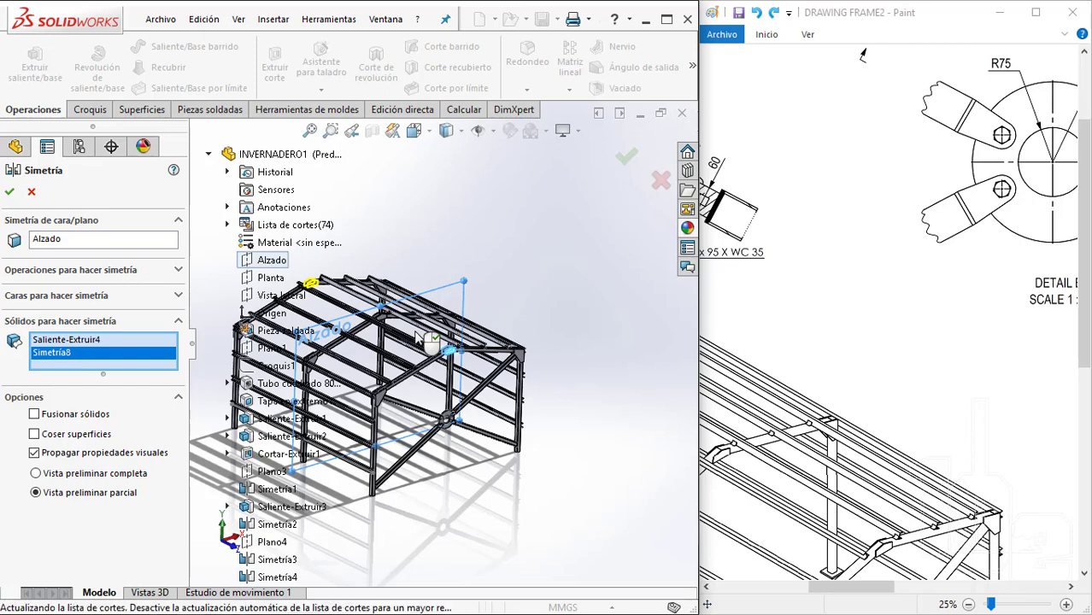
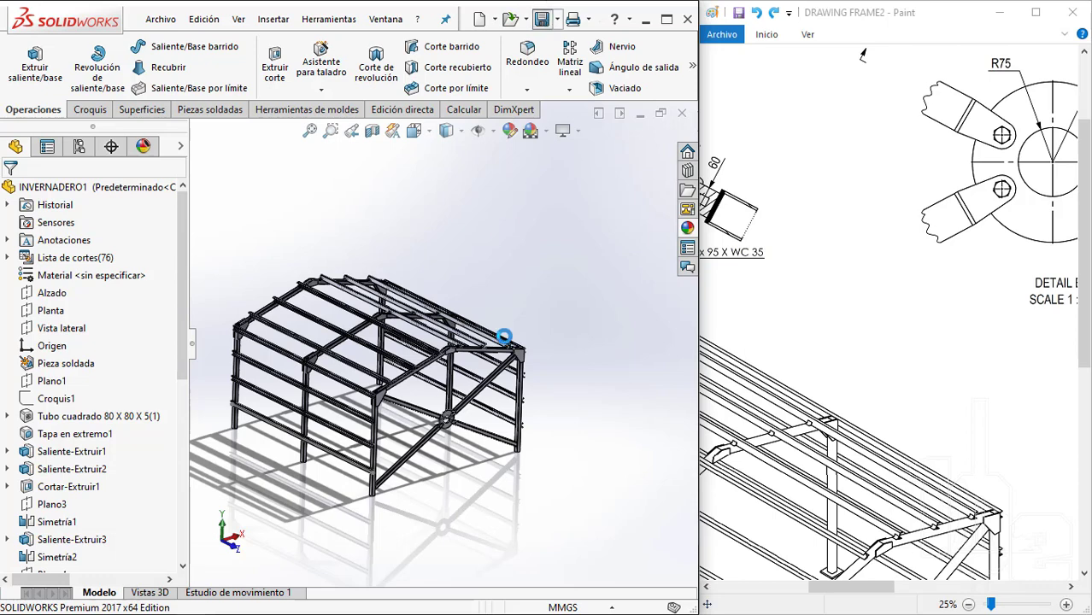
Scroll the Paint reference drawing to the Section C-C bolt detail (M20 x 95 X WC 35)
{"action": "scroll", "coordinate": [323, 402], "scroll_direction": "down", "scroll_amount": 2}
{"action": "scroll", "coordinate": [380, 389], "scroll_direction": "down", "scroll_amount": 2}
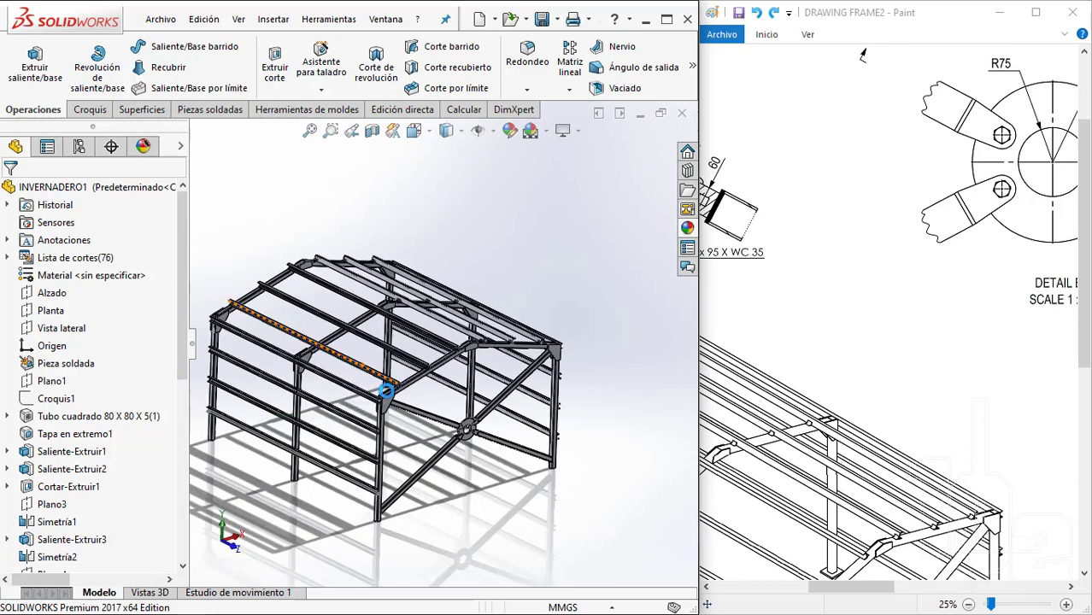
{"action": "scroll", "coordinate": [427, 445], "scroll_direction": "down", "scroll_amount": 3}
{"action": "scroll", "coordinate": [470, 448], "scroll_direction": "down", "scroll_amount": 3}
{"action": "scroll", "coordinate": [479, 444], "scroll_direction": "down", "scroll_amount": 2}
{"action": "scroll", "coordinate": [444, 359], "scroll_direction": "down", "scroll_amount": 4}
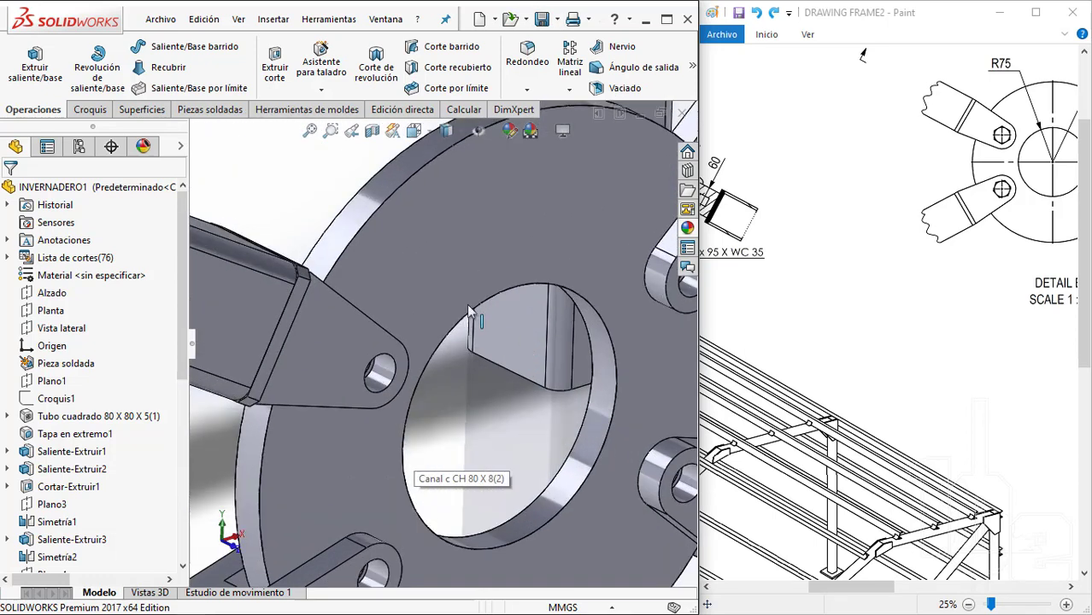
{"action": "scroll", "coordinate": [423, 275], "scroll_direction": "up", "scroll_amount": 3}
{"action": "scroll", "coordinate": [429, 278], "scroll_direction": "up", "scroll_amount": 3}
{"action": "scroll", "coordinate": [431, 359], "scroll_direction": "up", "scroll_amount": 3}
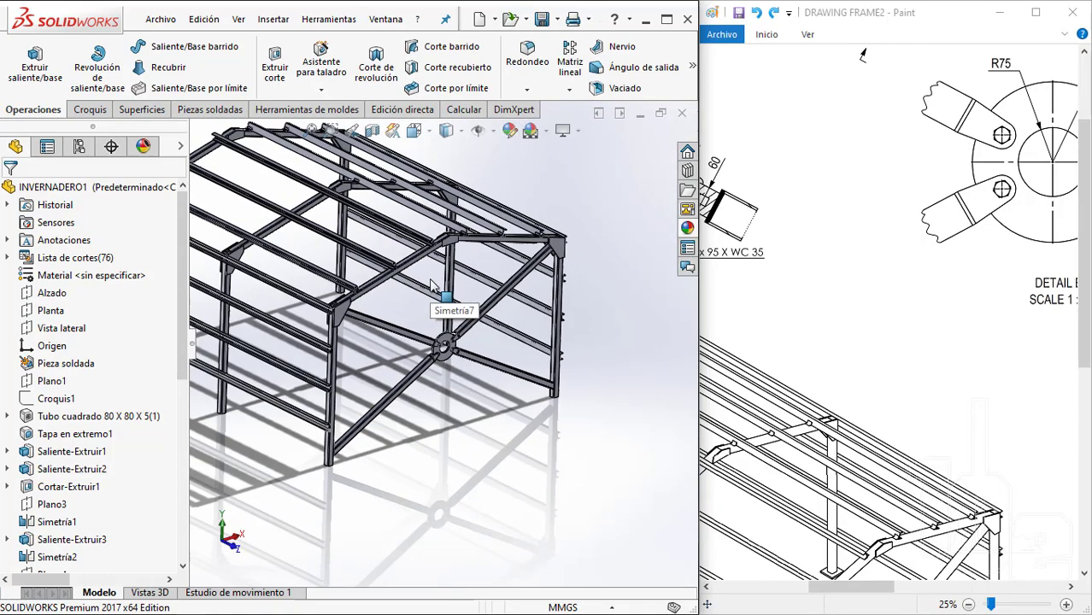
{"action": "scroll", "coordinate": [432, 359], "scroll_direction": "up", "scroll_amount": 4}
{"action": "scroll", "coordinate": [433, 366], "scroll_direction": "down", "scroll_amount": 3}
{"action": "scroll", "coordinate": [433, 365], "scroll_direction": "up", "scroll_amount": 4}
{"action": "scroll", "coordinate": [499, 382], "scroll_direction": "down", "scroll_amount": 5}
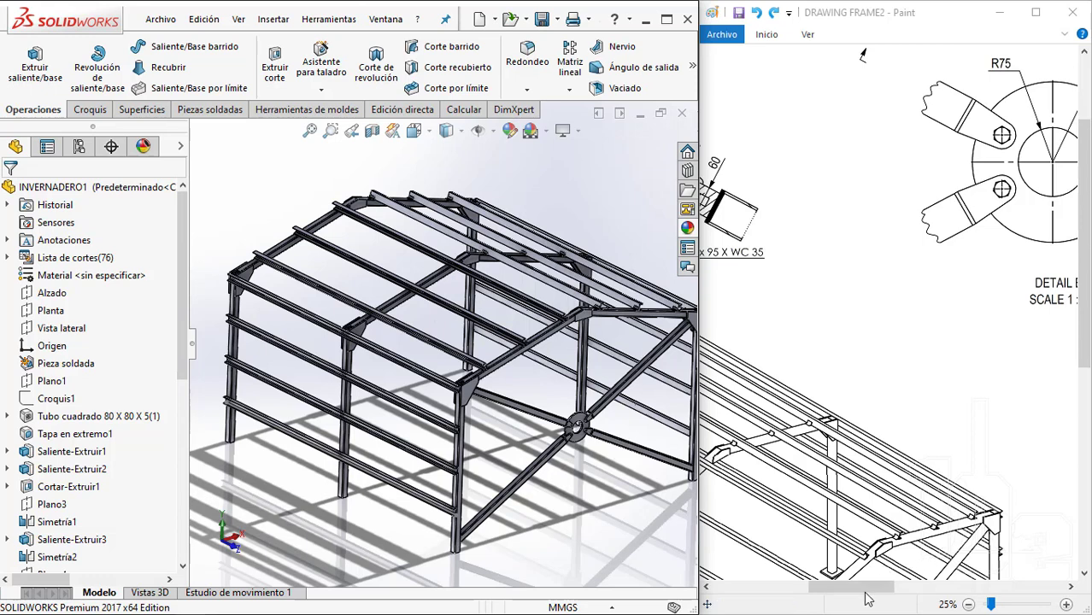
{"action": "left_click_drag", "start_coordinate": [867, 599], "coordinate": [818, 600]}
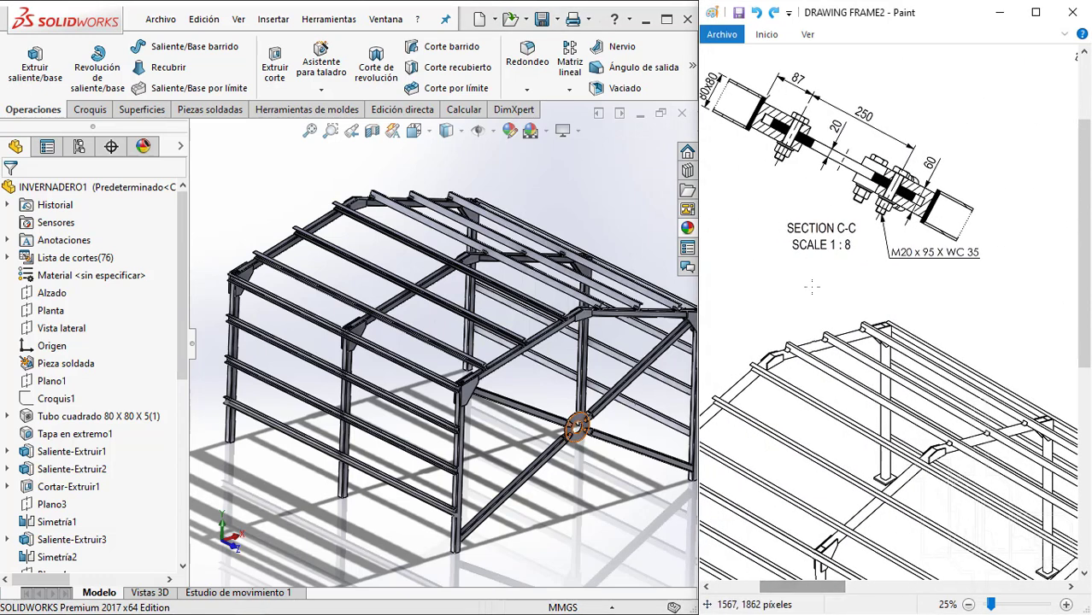
{"action": "scroll", "coordinate": [812, 287], "scroll_direction": "up", "scroll_amount": 3}
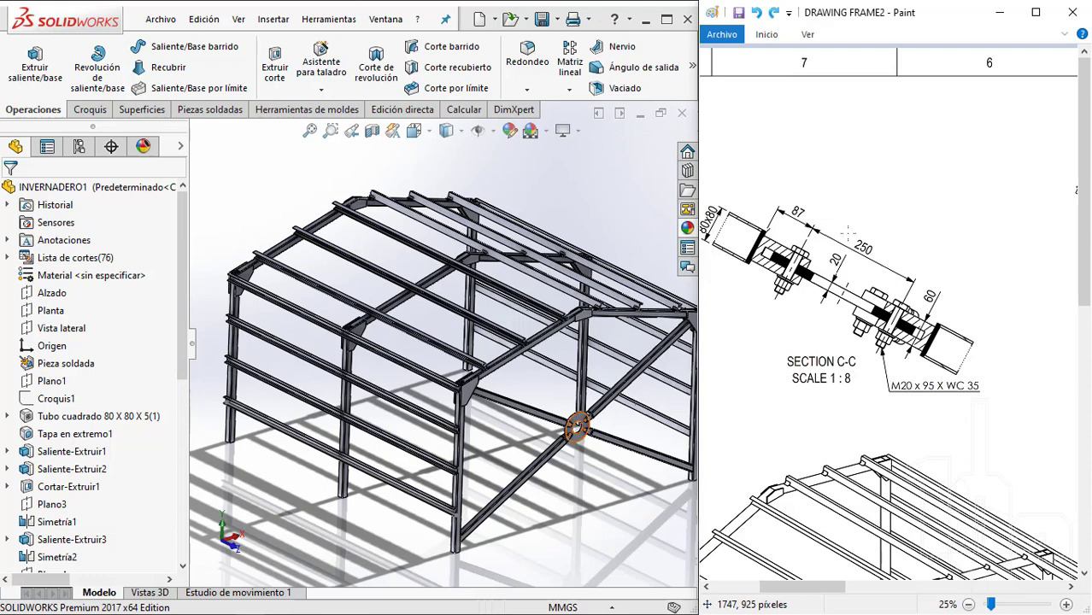
{"action": "left_click_drag", "start_coordinate": [840, 596], "coordinate": [870, 595]}
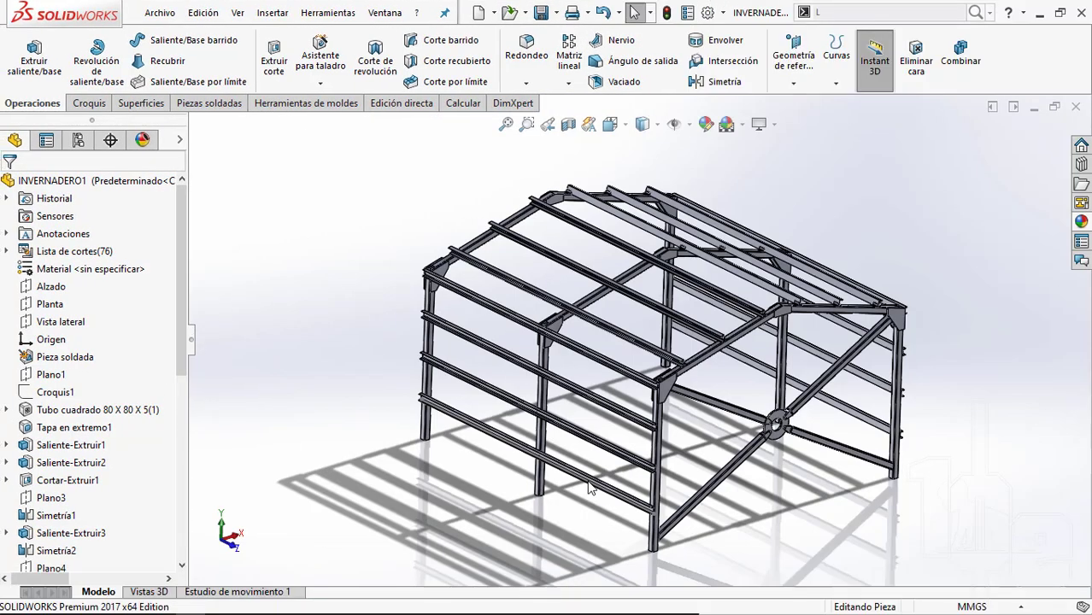
Zoom around the greenhouse frame and switch to the Frontal view
{"action": "scroll", "coordinate": [672, 300], "scroll_direction": "down", "scroll_amount": 2}
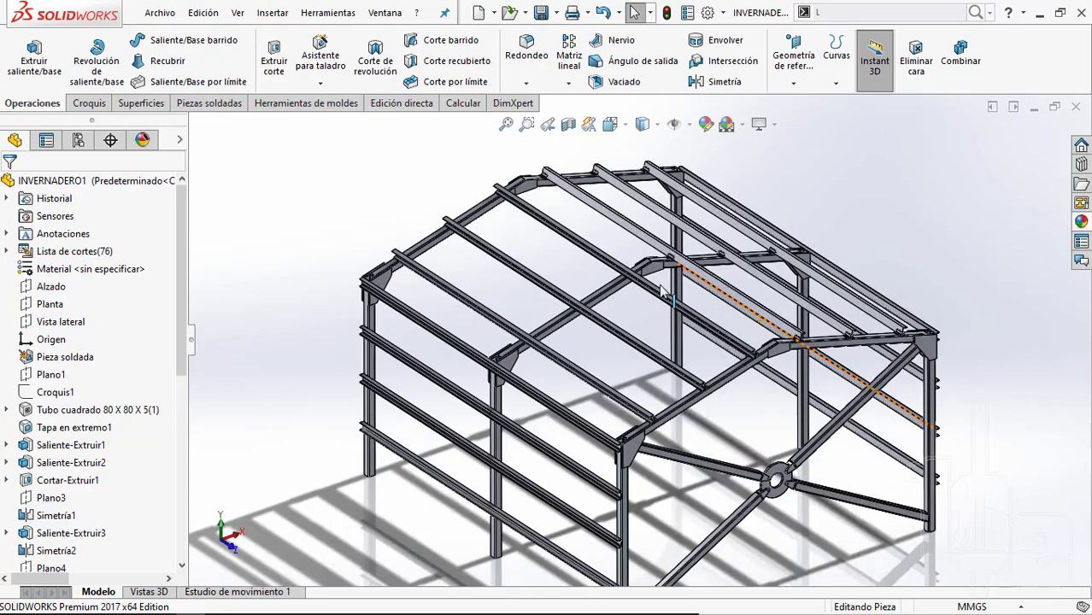
{"action": "scroll", "coordinate": [675, 300], "scroll_direction": "down", "scroll_amount": 2}
{"action": "scroll", "coordinate": [684, 306], "scroll_direction": "down", "scroll_amount": 2}
{"action": "scroll", "coordinate": [706, 318], "scroll_direction": "down", "scroll_amount": 3}
{"action": "scroll", "coordinate": [706, 314], "scroll_direction": "up", "scroll_amount": 3}
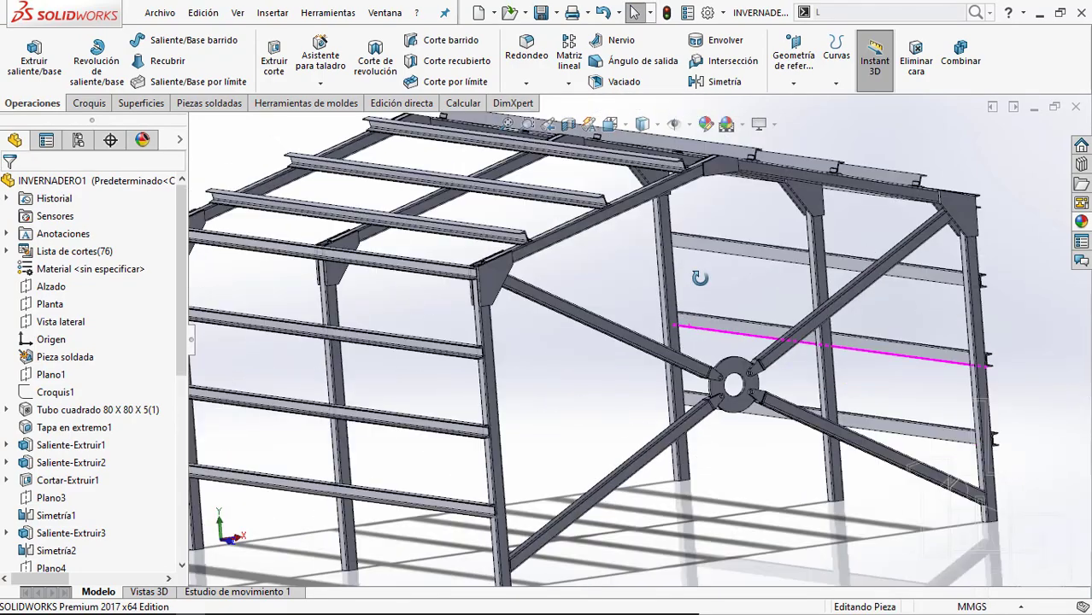
{"action": "scroll", "coordinate": [684, 308], "scroll_direction": "up", "scroll_amount": 3}
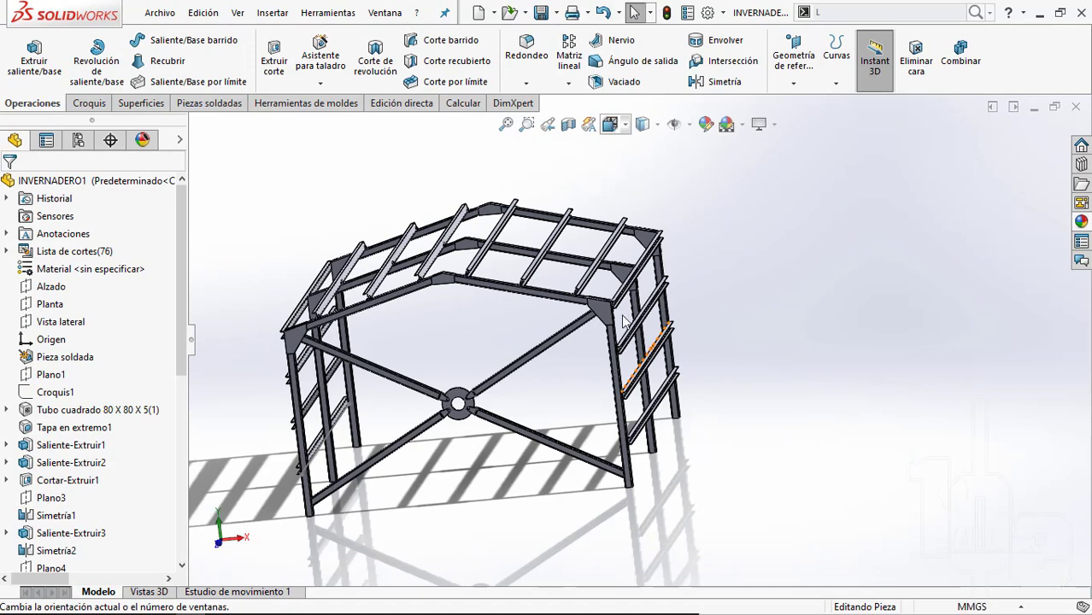
{"action": "left_click", "coordinate": [607, 362]}
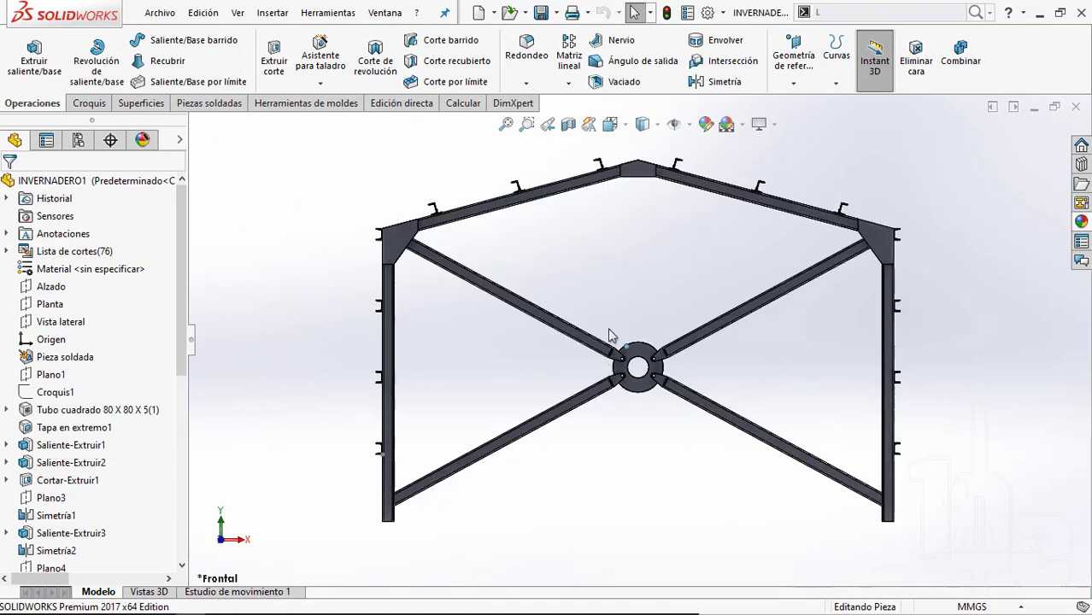
Orbit the frame back to a higher isometric view and adjust the zoom
{"action": "scroll", "coordinate": [607, 220], "scroll_direction": "down", "scroll_amount": 2}
{"action": "scroll", "coordinate": [558, 188], "scroll_direction": "down", "scroll_amount": 2}
{"action": "scroll", "coordinate": [516, 214], "scroll_direction": "down", "scroll_amount": 1}
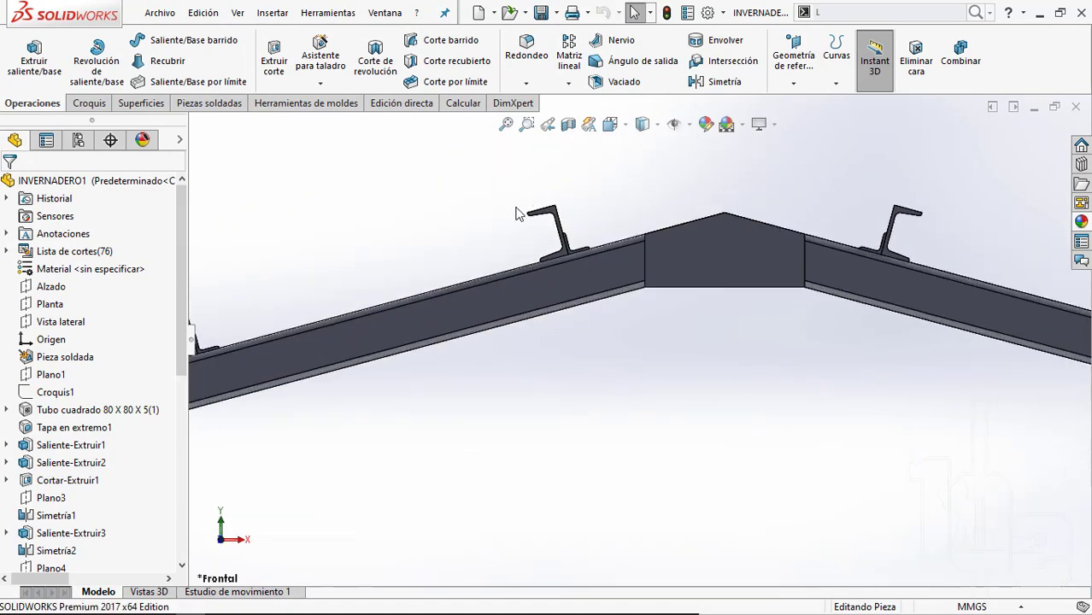
{"action": "scroll", "coordinate": [518, 214], "scroll_direction": "down", "scroll_amount": 2}
{"action": "scroll", "coordinate": [712, 306], "scroll_direction": "up", "scroll_amount": 3}
{"action": "scroll", "coordinate": [692, 376], "scroll_direction": "up", "scroll_amount": 3}
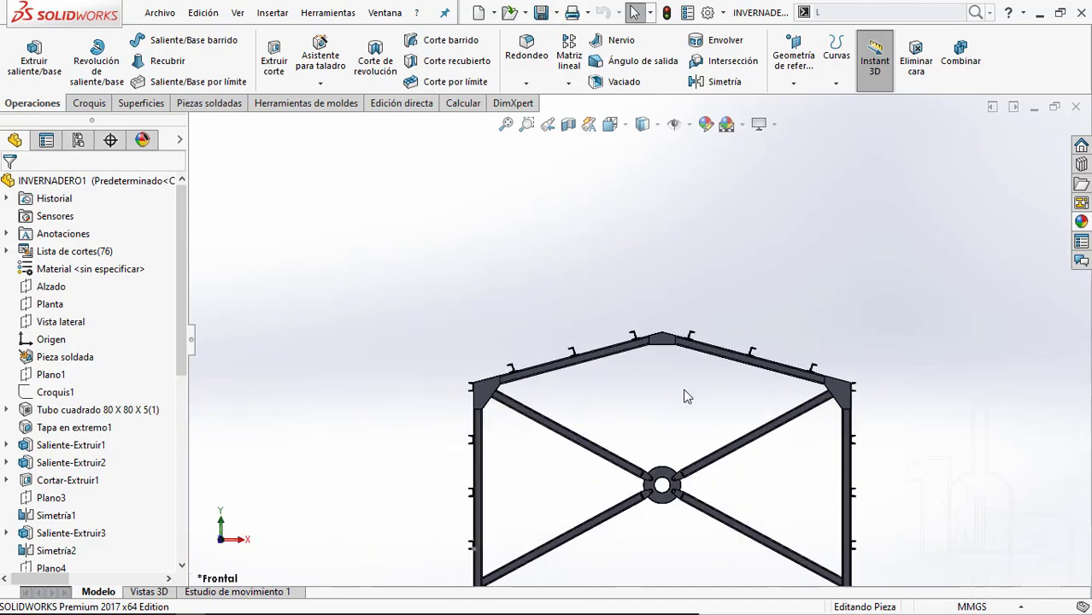
{"action": "middle_click_drag", "start_coordinate": [690, 390], "coordinate": [711, 440]}
{"action": "scroll", "coordinate": [711, 441], "scroll_direction": "down", "scroll_amount": 3}
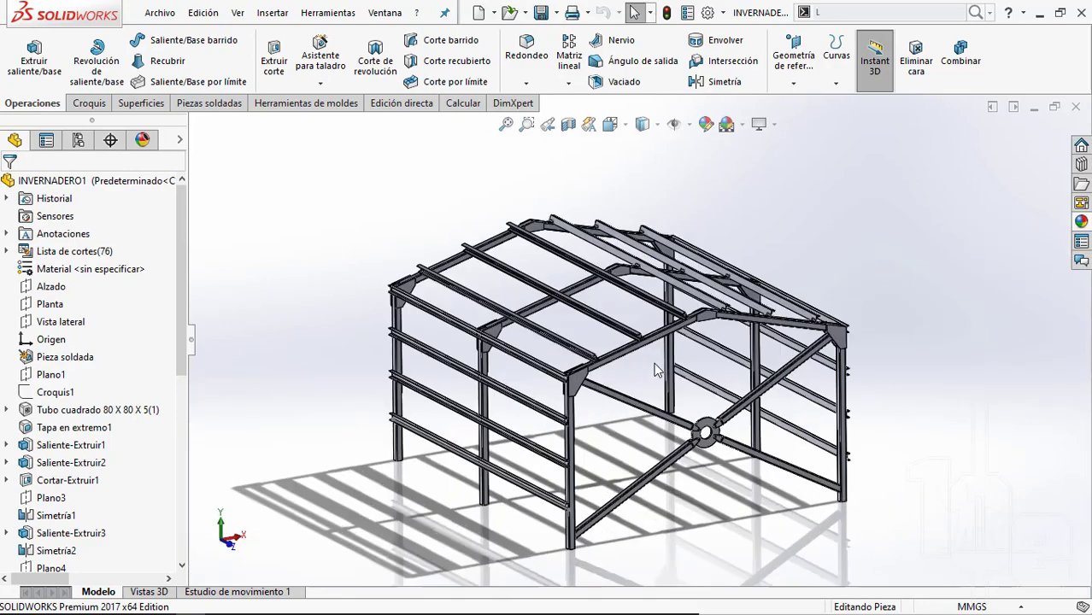
{"action": "middle_click_drag", "start_coordinate": [658, 367], "coordinate": [675, 418]}
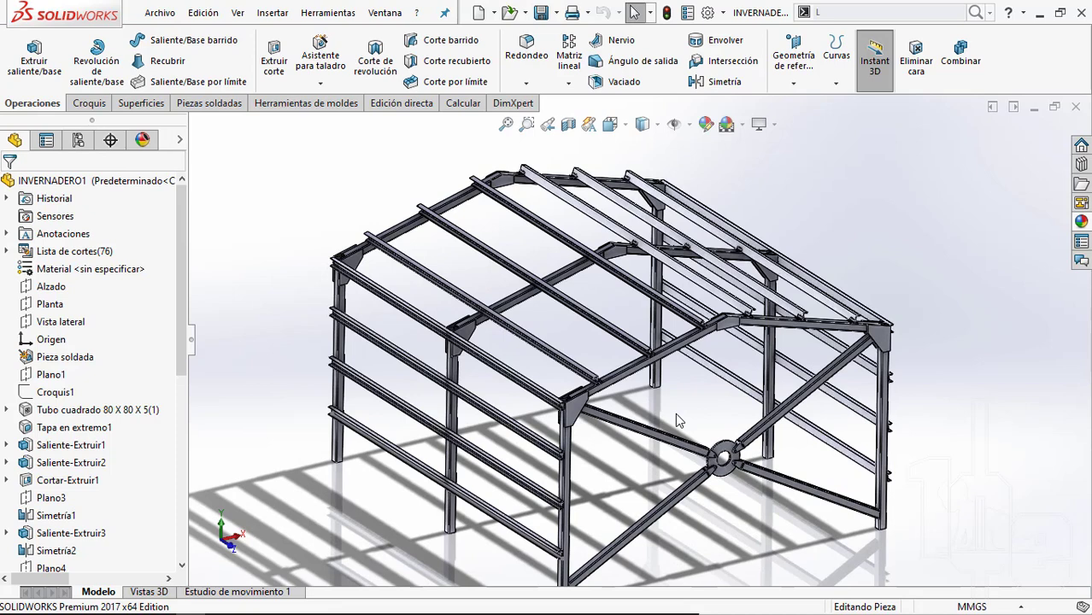
{"action": "scroll", "coordinate": [675, 419], "scroll_direction": "down", "scroll_amount": 2}
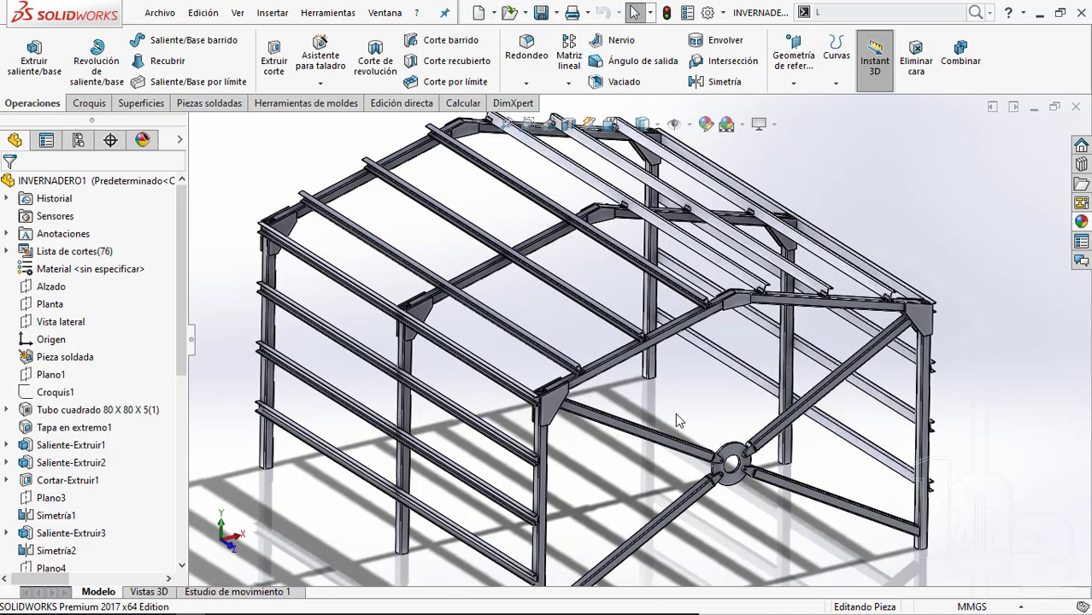
{"action": "scroll", "coordinate": [676, 371], "scroll_direction": "up", "scroll_amount": 2}
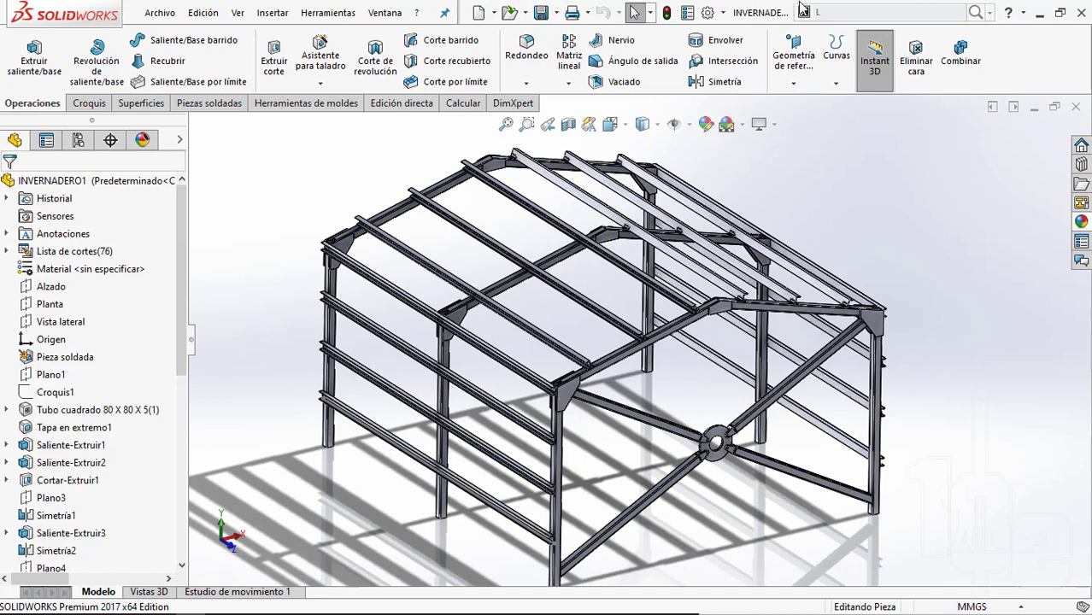
Turn off Administrador de comandos and close the Operaciones, Herramientas de moldes, Superficies, Croquis and Piezas soldadas palettes
{"action": "right_click", "coordinate": [764, 17]}
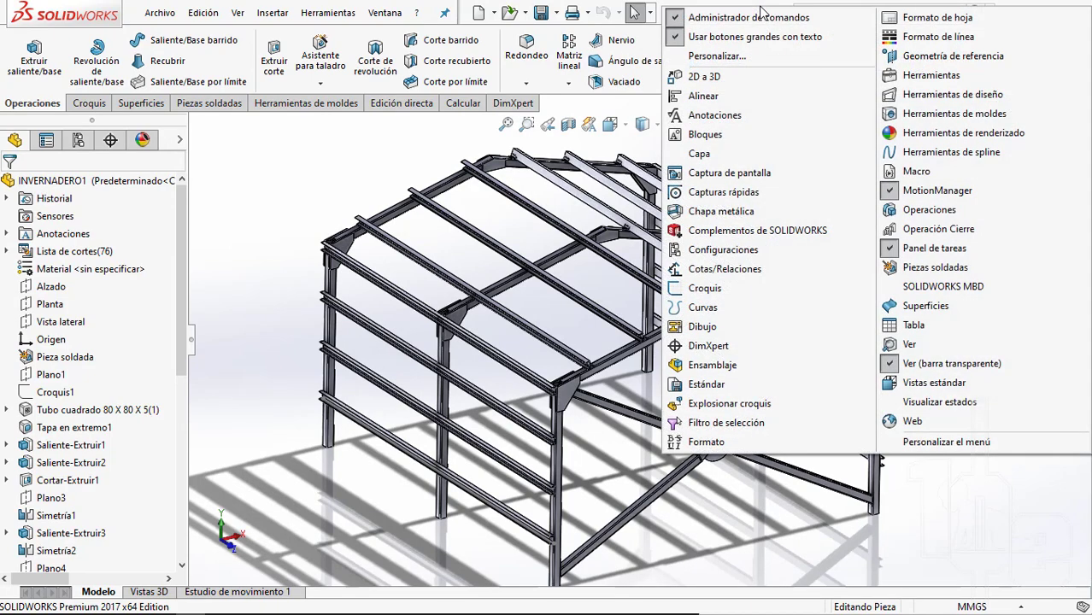
{"action": "left_click", "coordinate": [746, 19]}
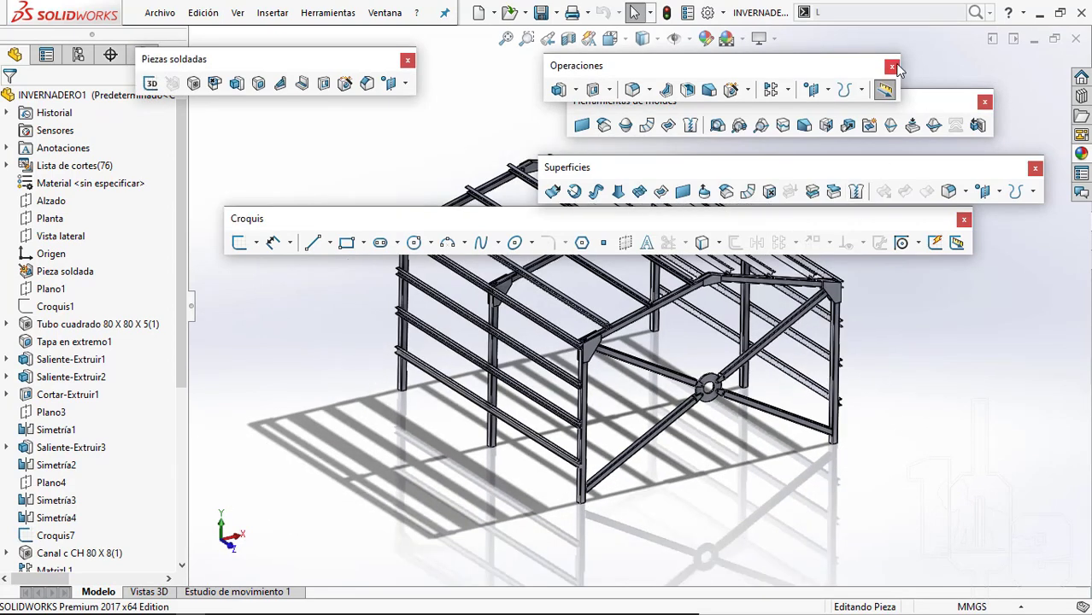
{"action": "left_click", "coordinate": [892, 67]}
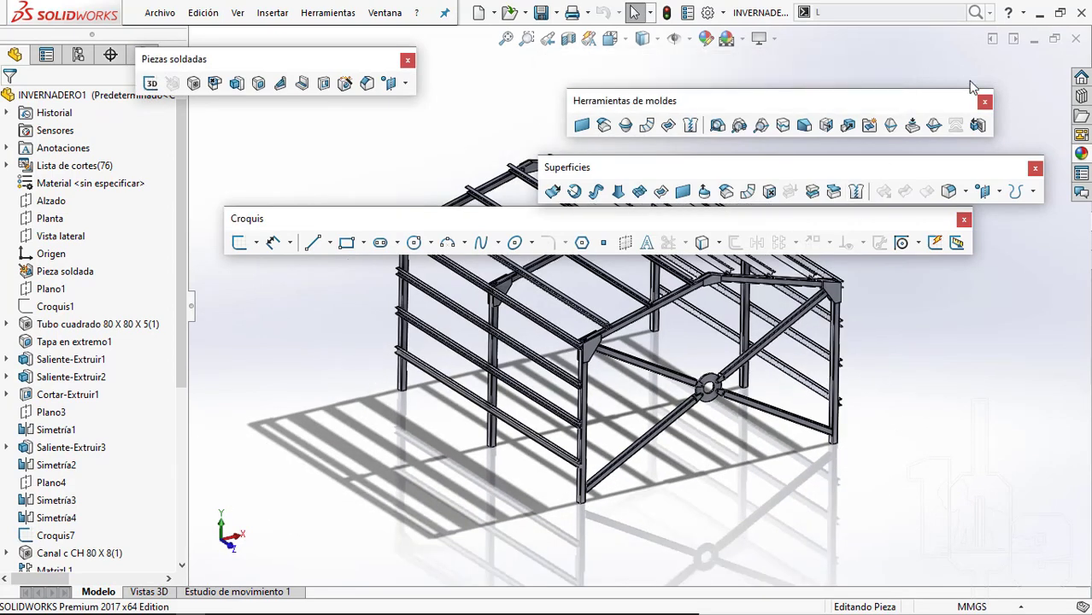
{"action": "left_click", "coordinate": [986, 103]}
{"action": "left_click", "coordinate": [1035, 168]}
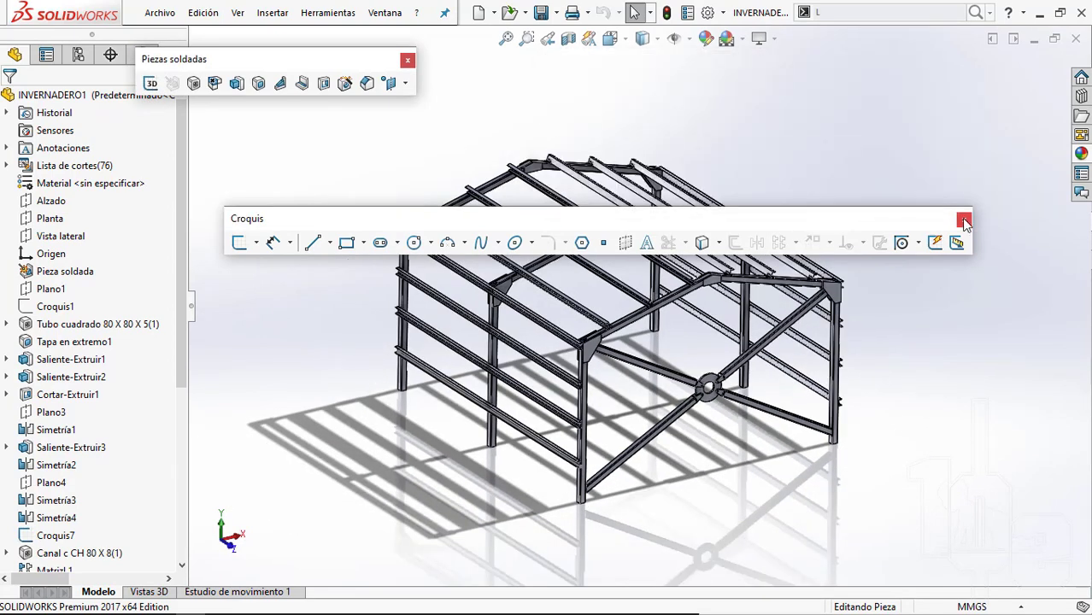
{"action": "left_click", "coordinate": [963, 221]}
{"action": "left_click", "coordinate": [409, 62]}
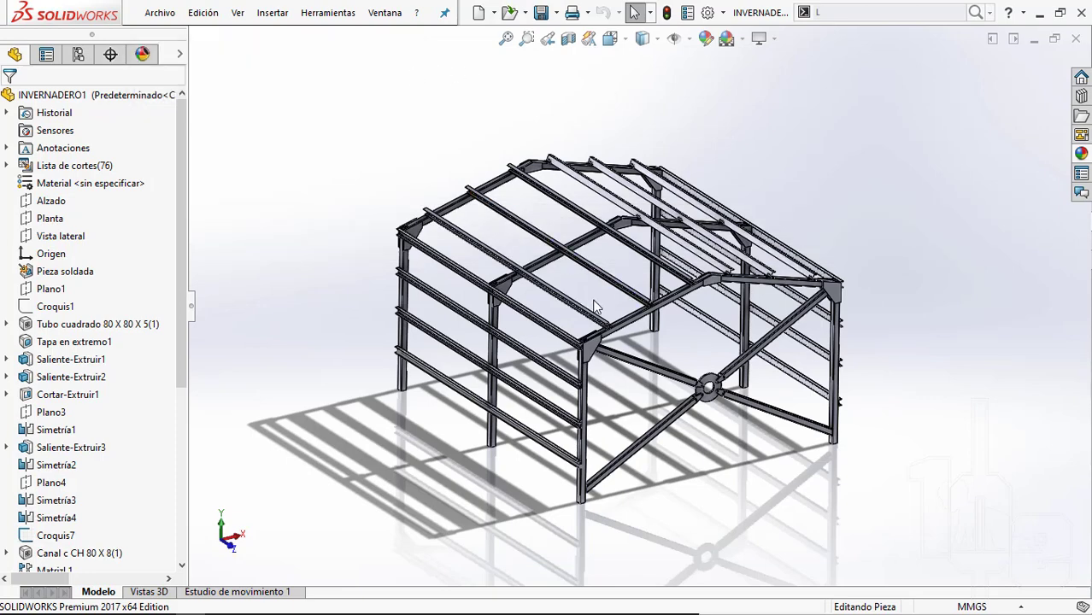
{"action": "scroll", "coordinate": [589, 305], "scroll_direction": "down", "scroll_amount": 3}
Hide the FeatureManager tree and zoom so the frame with its gable X-bracing fills the window
{"action": "left_click", "coordinate": [192, 309]}
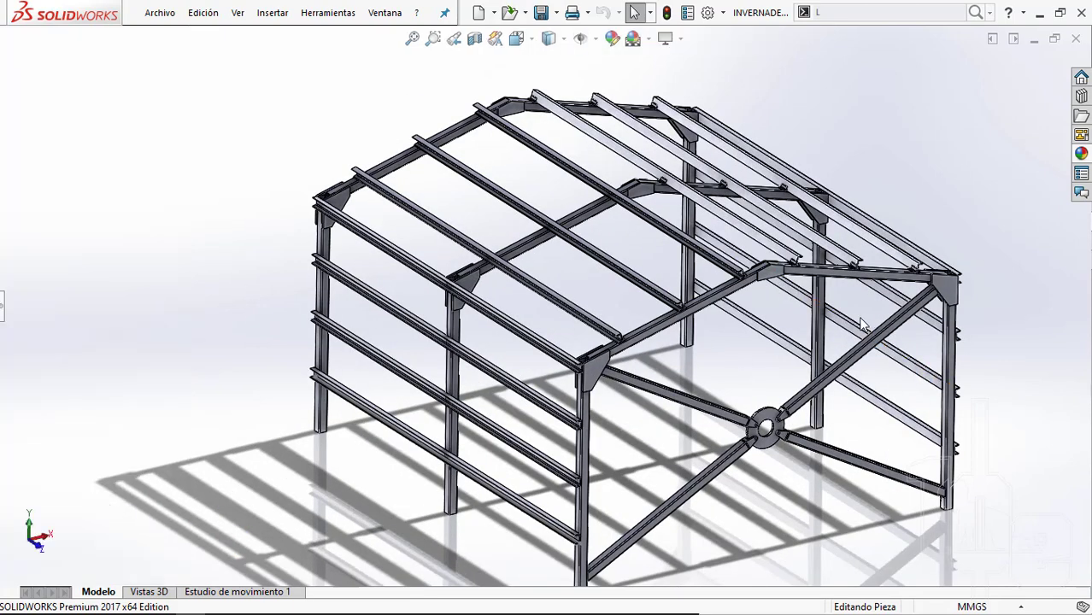
{"action": "scroll", "coordinate": [732, 378], "scroll_direction": "up", "scroll_amount": 2}
{"action": "scroll", "coordinate": [671, 357], "scroll_direction": "up", "scroll_amount": 2}
{"action": "scroll", "coordinate": [671, 357], "scroll_direction": "down", "scroll_amount": 2}
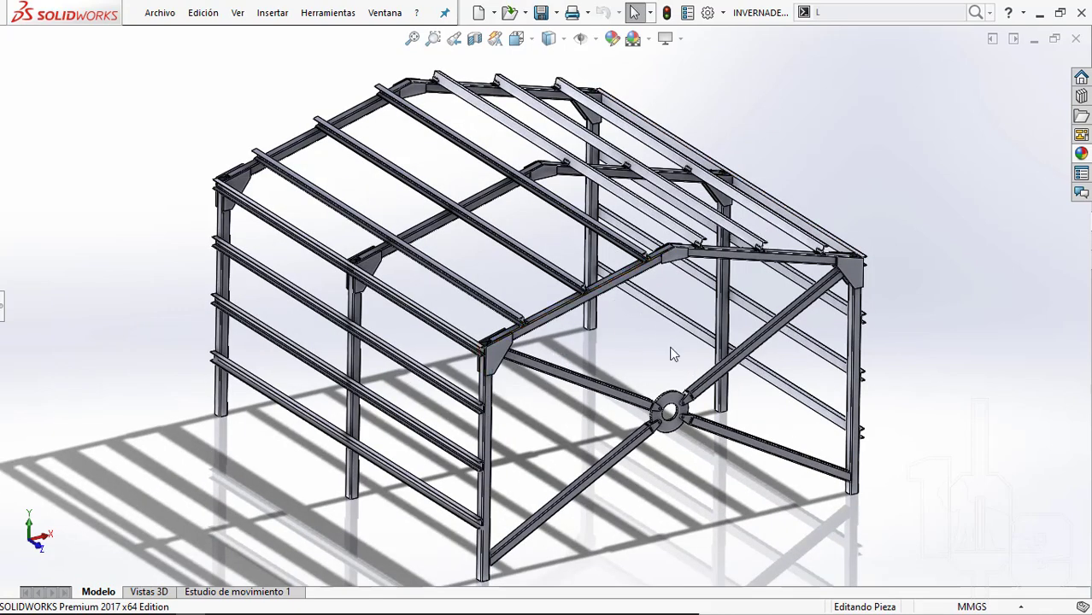
{"action": "scroll", "coordinate": [619, 317], "scroll_direction": "down", "scroll_amount": 1}
{"action": "scroll", "coordinate": [619, 319], "scroll_direction": "down", "scroll_amount": 2}
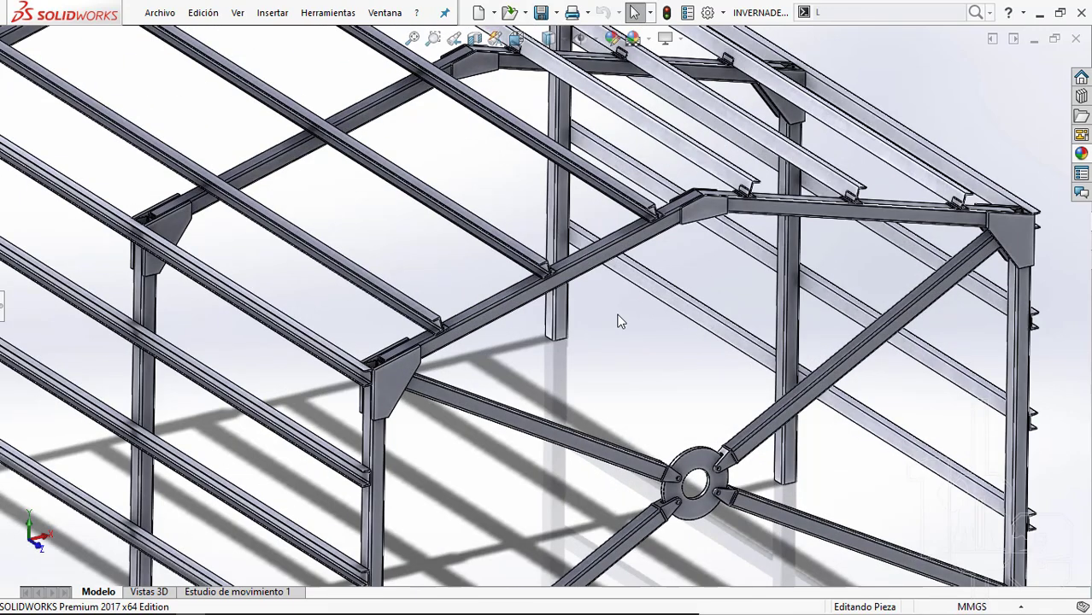